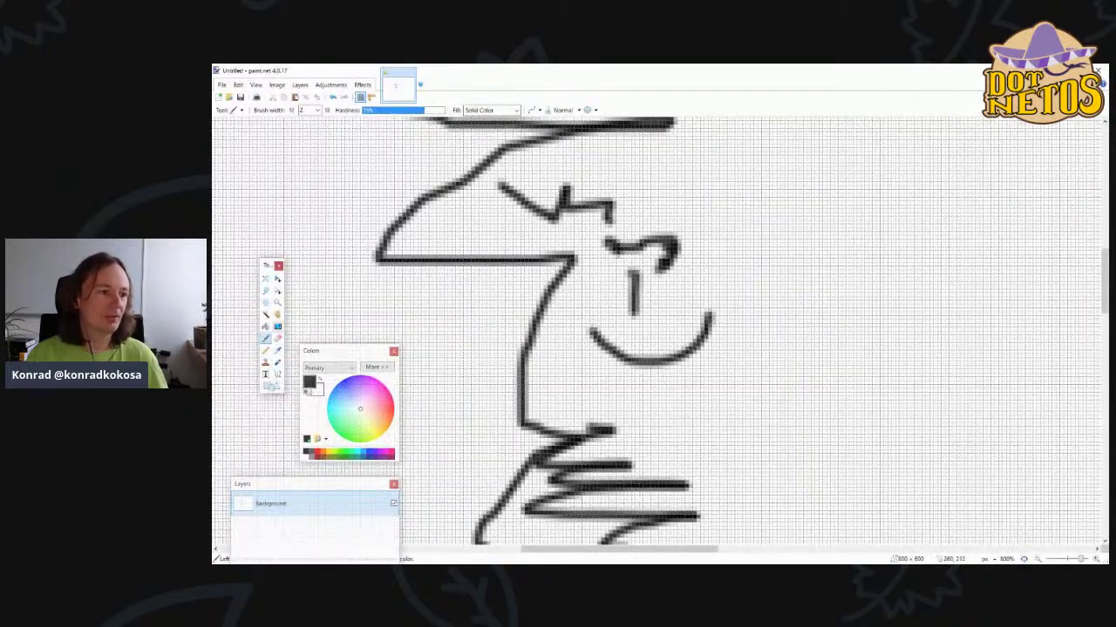
- Erase parts of the face's eyebrow, eye and mouth area with loose Eraser strokes at brush width 2
left_click(278, 339)
mouse_move(702, 258)
left_mouse_down()
mouse_move(610, 248)
mouse_move(723, 261)
left_mouse_up()
left_click_drag(736, 373, 584, 377)
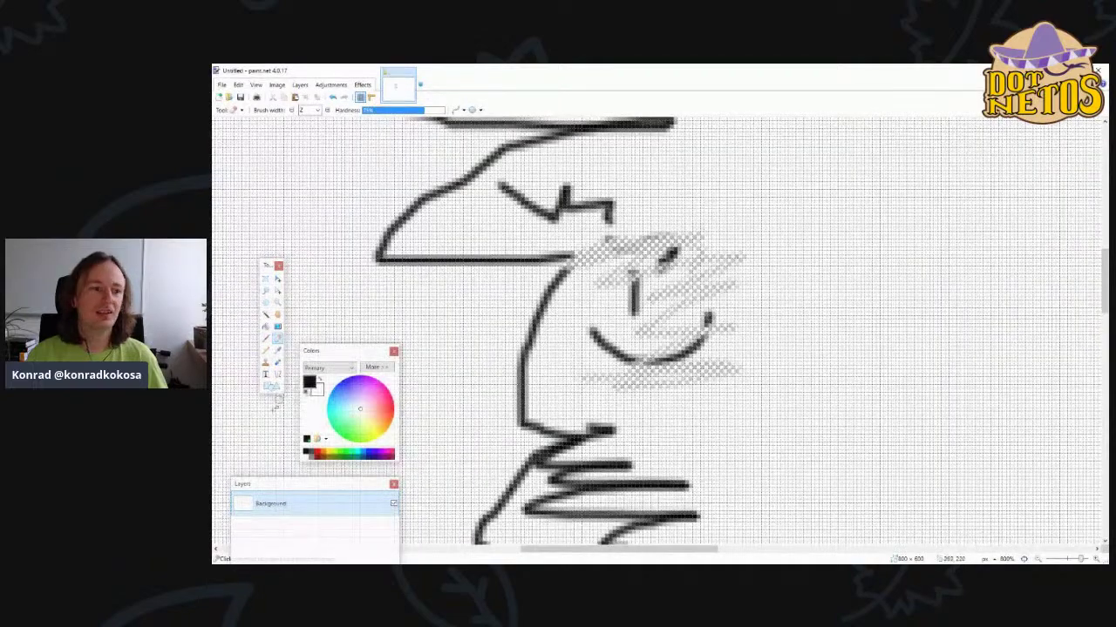
- Paint a new simple face with the Paintbrush beside the partly erased one, adding a nose line and a mouth stroke
left_click(266, 338)
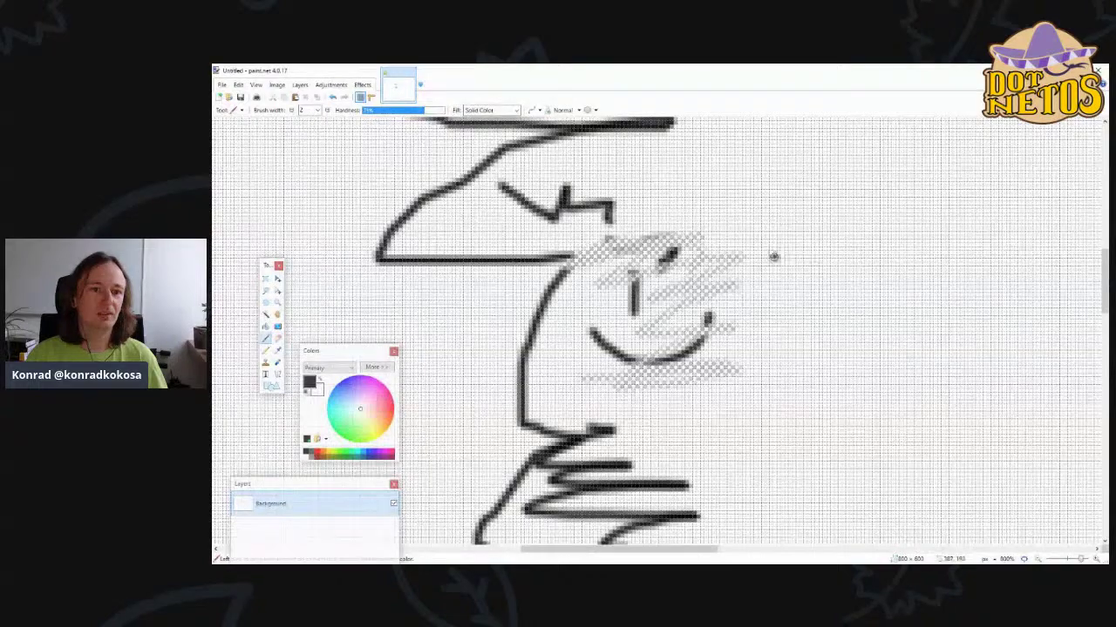
left_click(874, 259)
left_click_drag(823, 281, 823, 344)
mouse_move(800, 371)
left_mouse_down()
mouse_move(839, 368)
mouse_move(885, 354)
left_mouse_up()
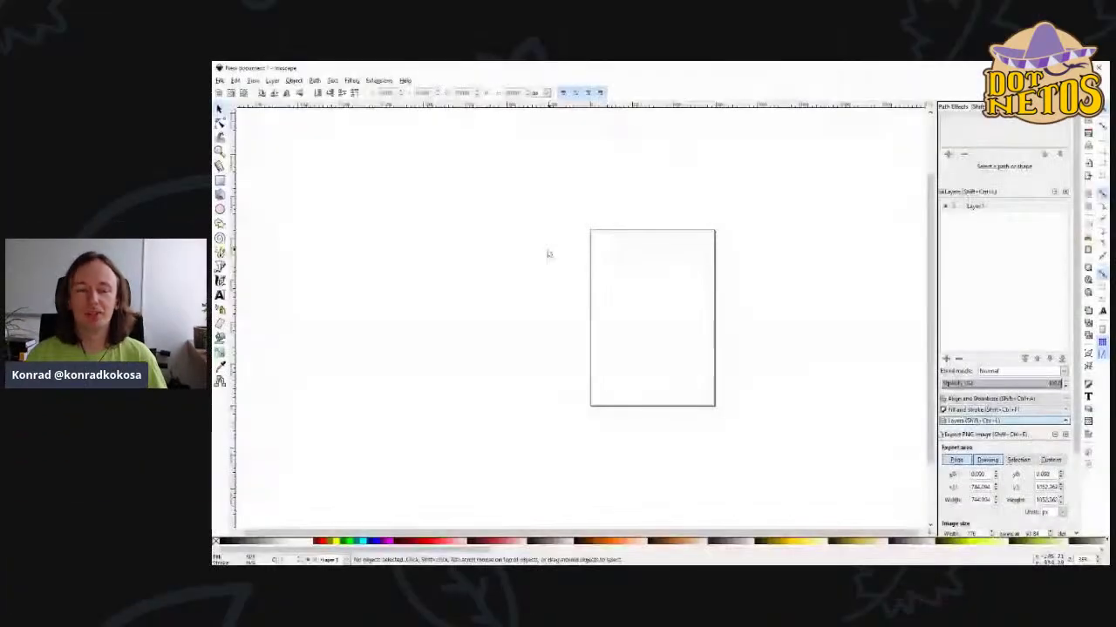
- Switch to Inkscape and draw four separate freehand lines in the upper half of the blank page with the Pencil tool
scroll(667, 266, "up", 3)
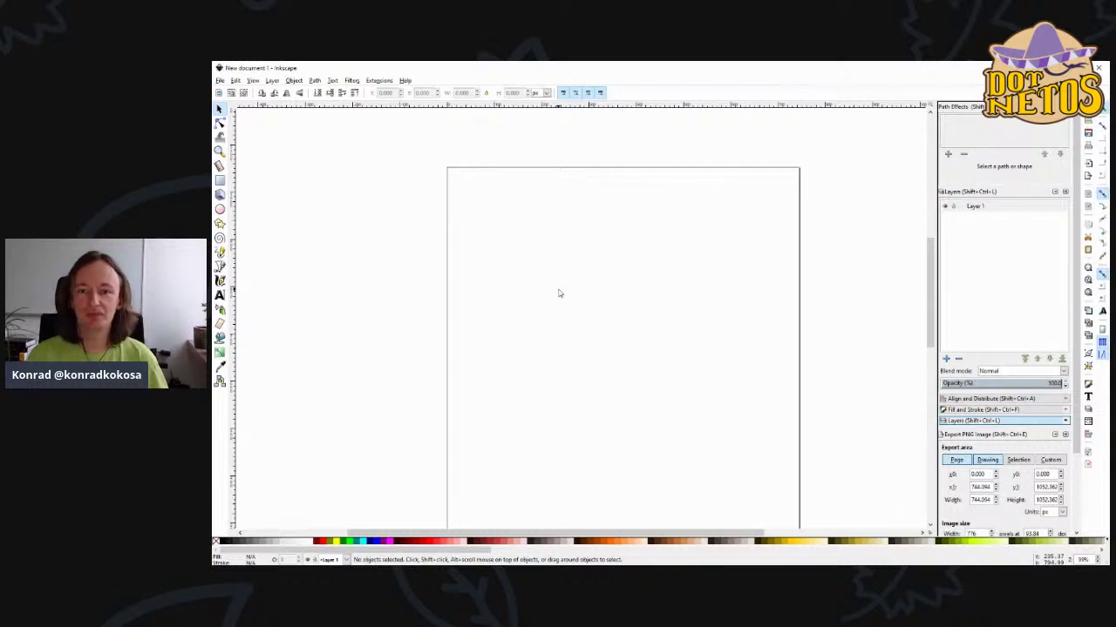
scroll(566, 251, "up", 1)
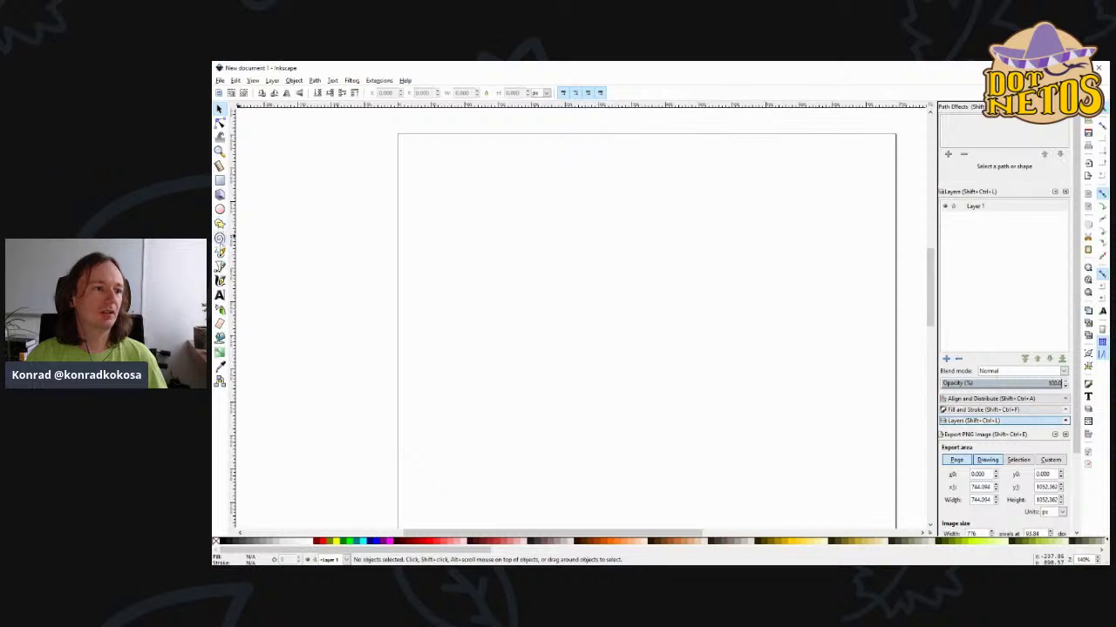
left_click(219, 238)
left_click(219, 251)
mouse_move(478, 316)
left_mouse_down()
mouse_move(574, 247)
mouse_move(631, 251)
mouse_move(628, 328)
left_mouse_up()
left_click_drag(528, 339, 579, 322)
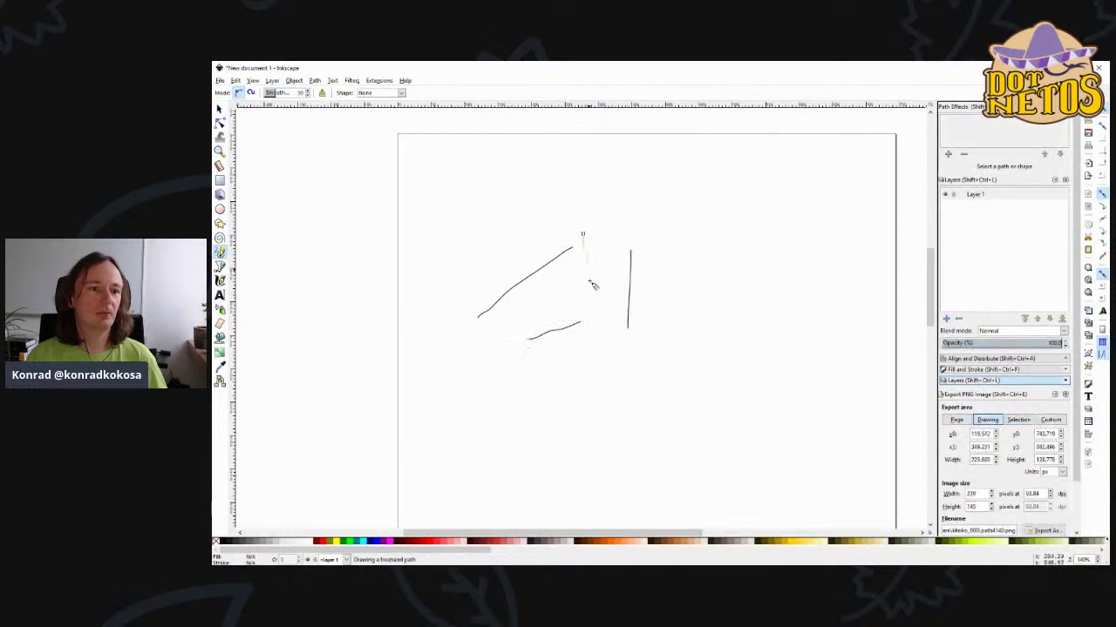
left_click_drag(583, 234, 591, 285)
- Draw a black rectangle about 82 × 56 px above the freehand lines and a flatter one about 96 × 26 px below them
left_click(220, 180)
left_click_drag(419, 190, 473, 228)
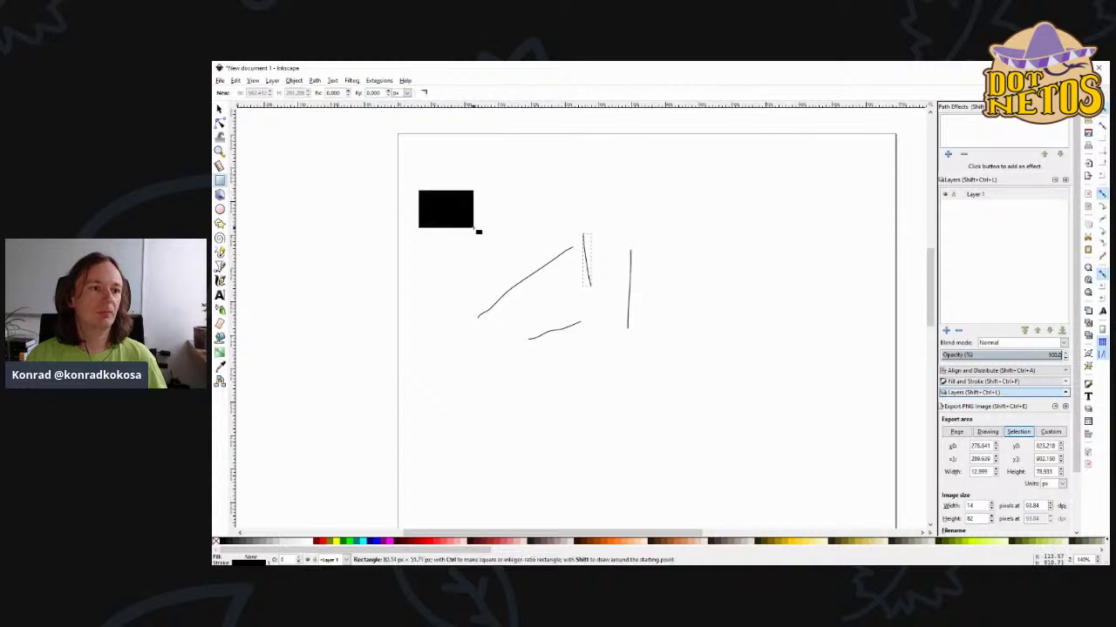
left_click_drag(494, 410, 559, 393)
- Move the upper black rectangle to the right so it sits just above the freehand lines
left_click(220, 109)
left_click(444, 209)
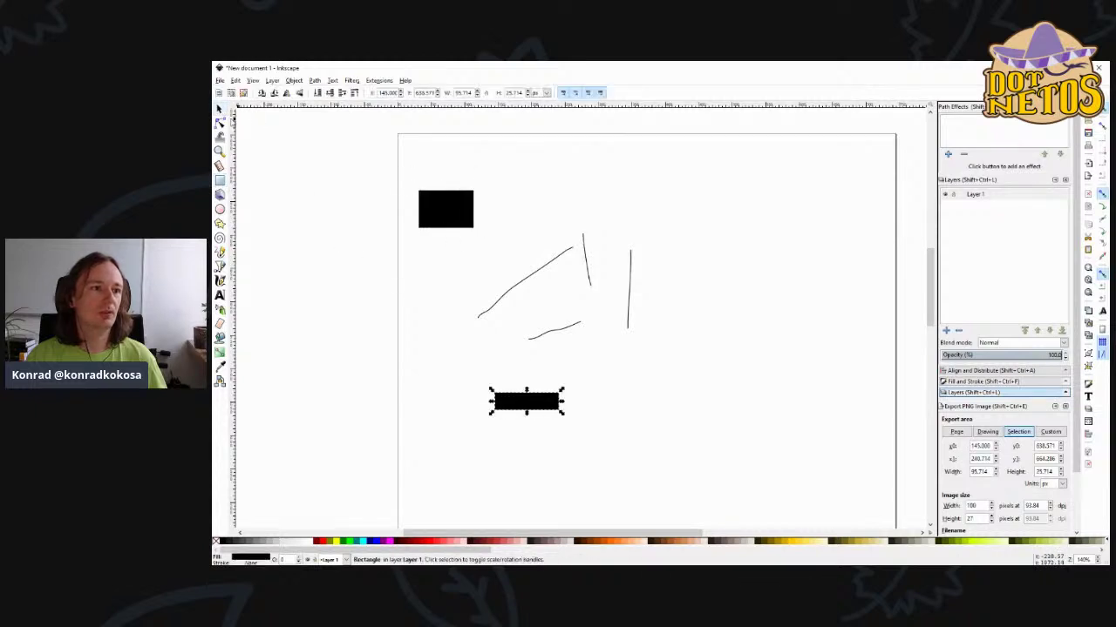
left_click_drag(470, 223, 561, 228)
- Rotate the short steep line to horizontal and stretch it into a thick, bowl-shaped curve about 165 × 45 px
left_click(585, 258)
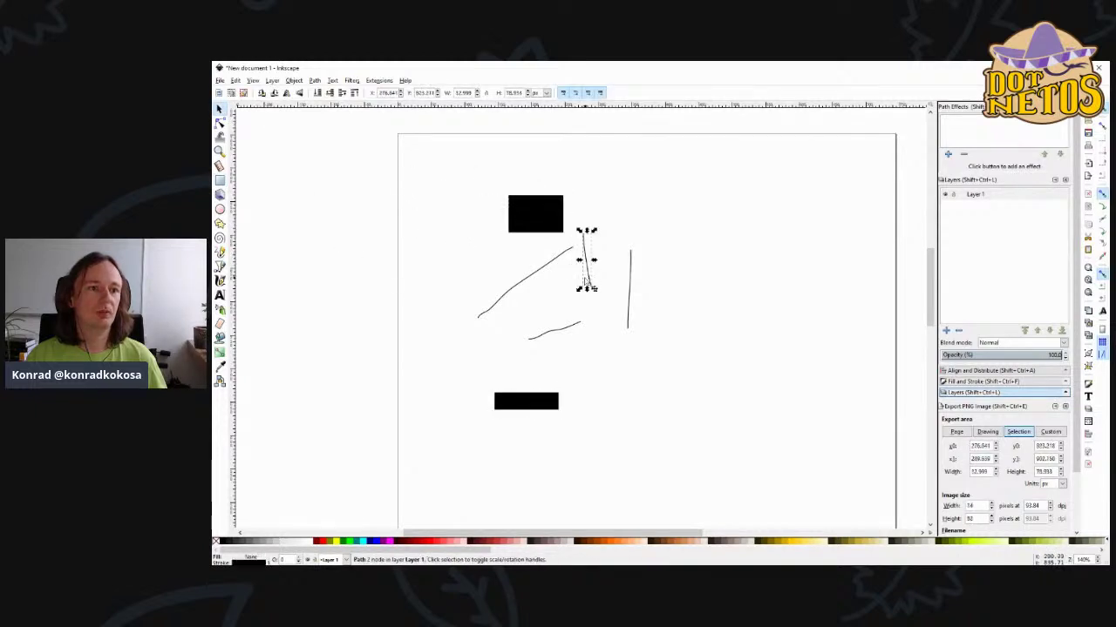
scroll(588, 257, "up", 6)
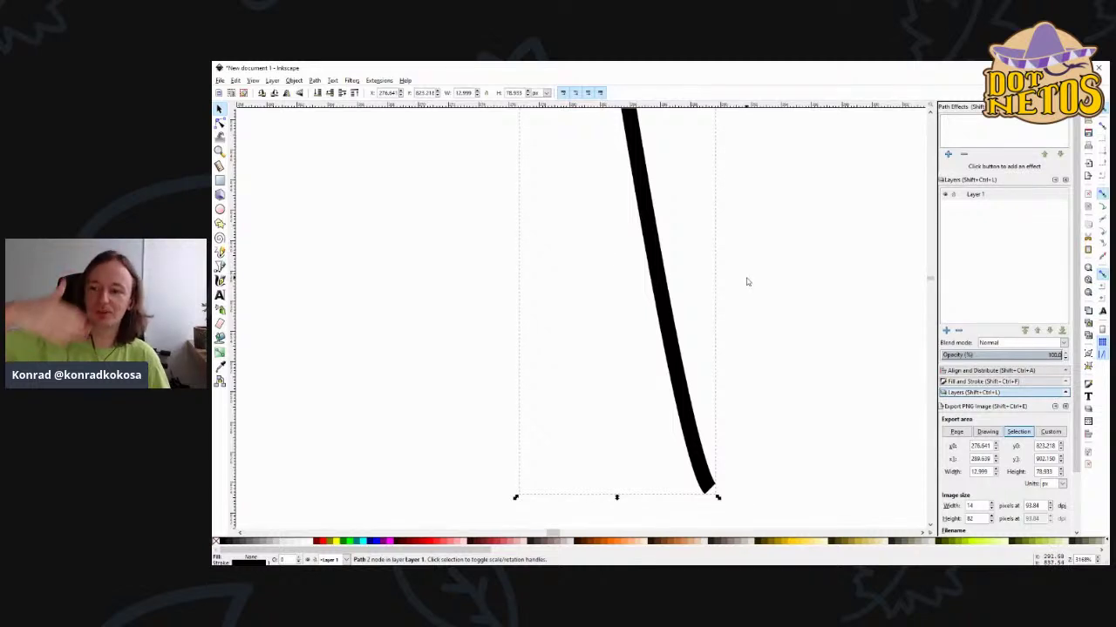
scroll(683, 323, "down", 1)
scroll(683, 323, "down", 5)
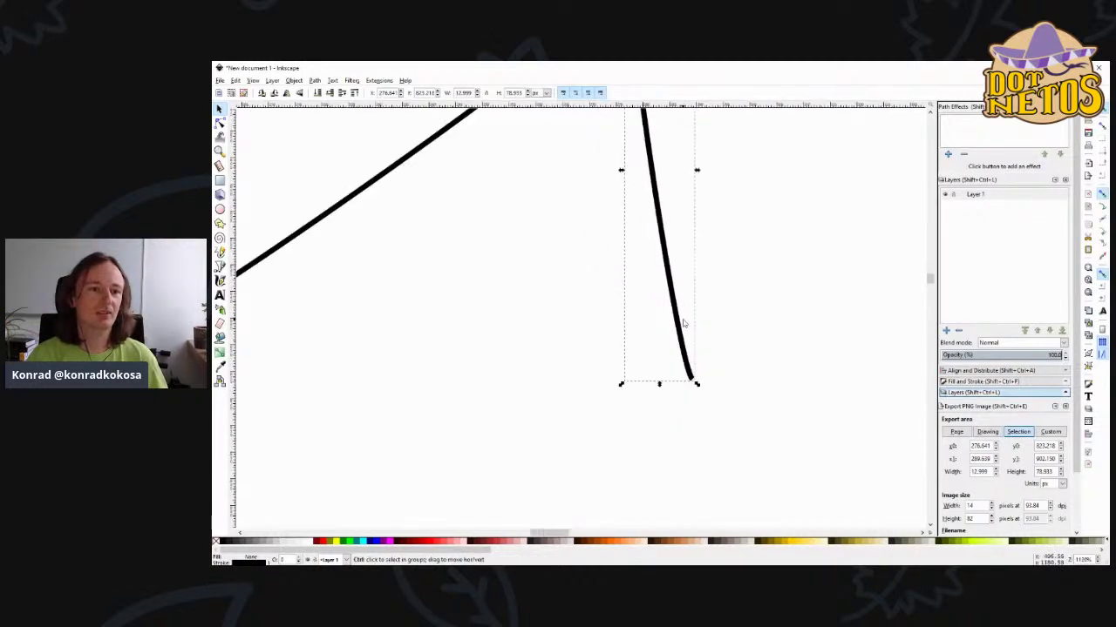
key("ctrl+bracketright")
mouse_move(754, 267)
left_mouse_down()
mouse_move(837, 270)
mouse_move(828, 266)
left_mouse_up()
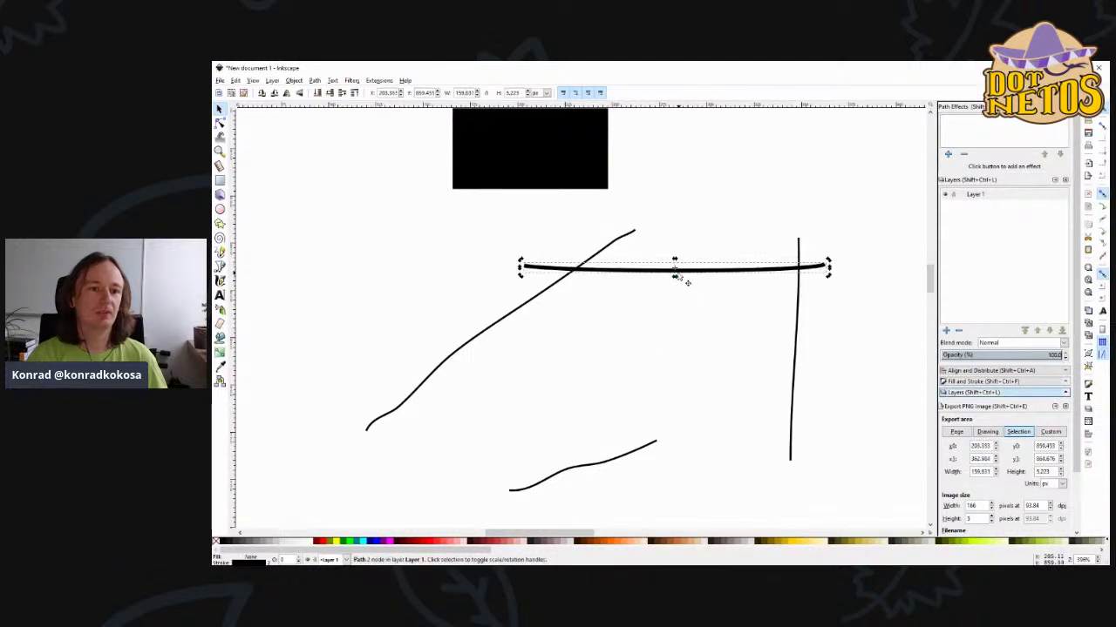
left_click_drag(677, 279, 674, 329)
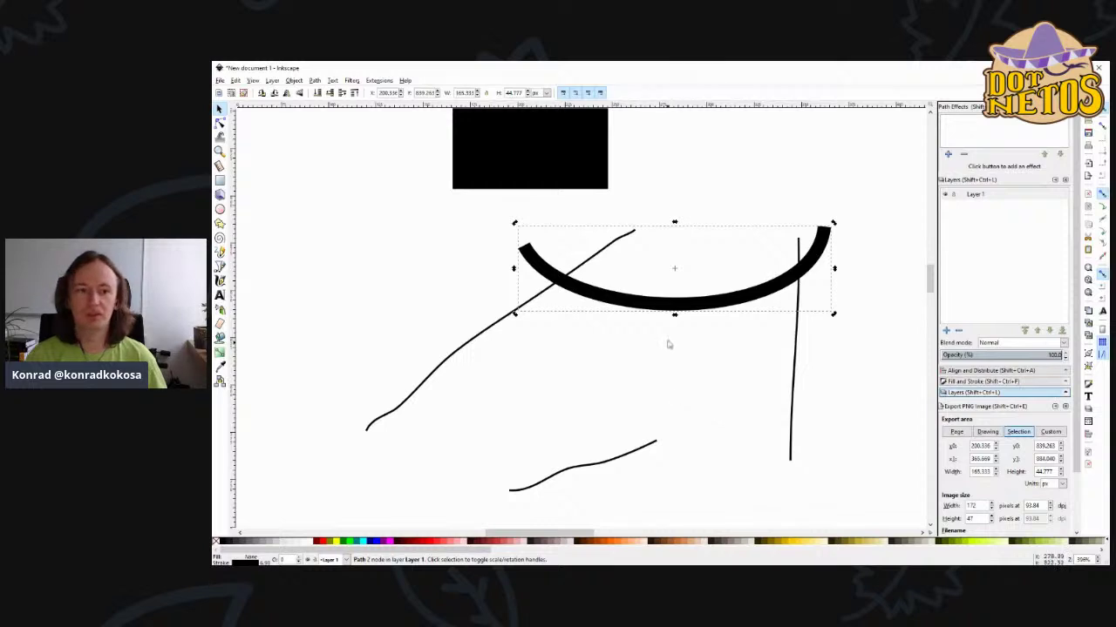
- Move the thick curve slightly down and right so it crosses the near-vertical line, and keep it selected
left_click_drag(708, 312, 731, 374)
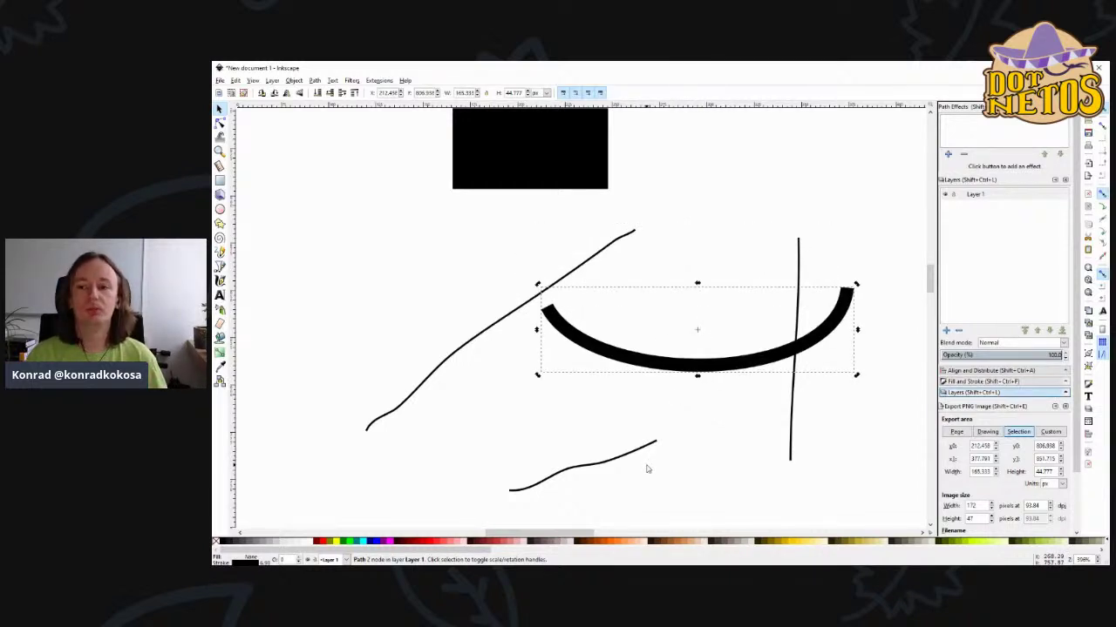
left_click(711, 427)
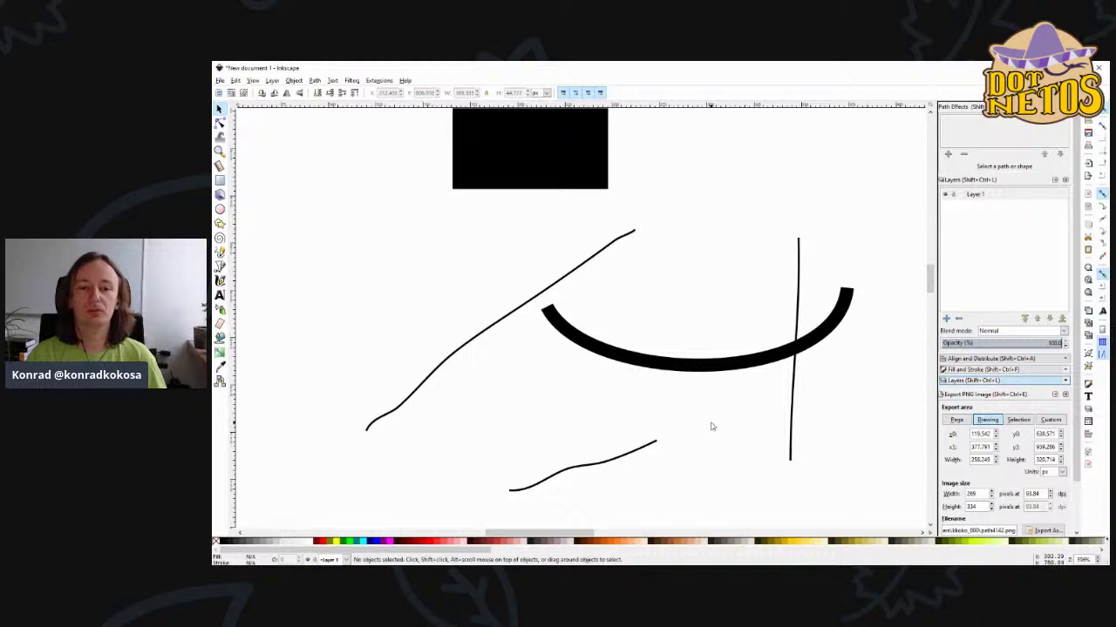
left_click(715, 366)
scroll(629, 390, "down", 1)
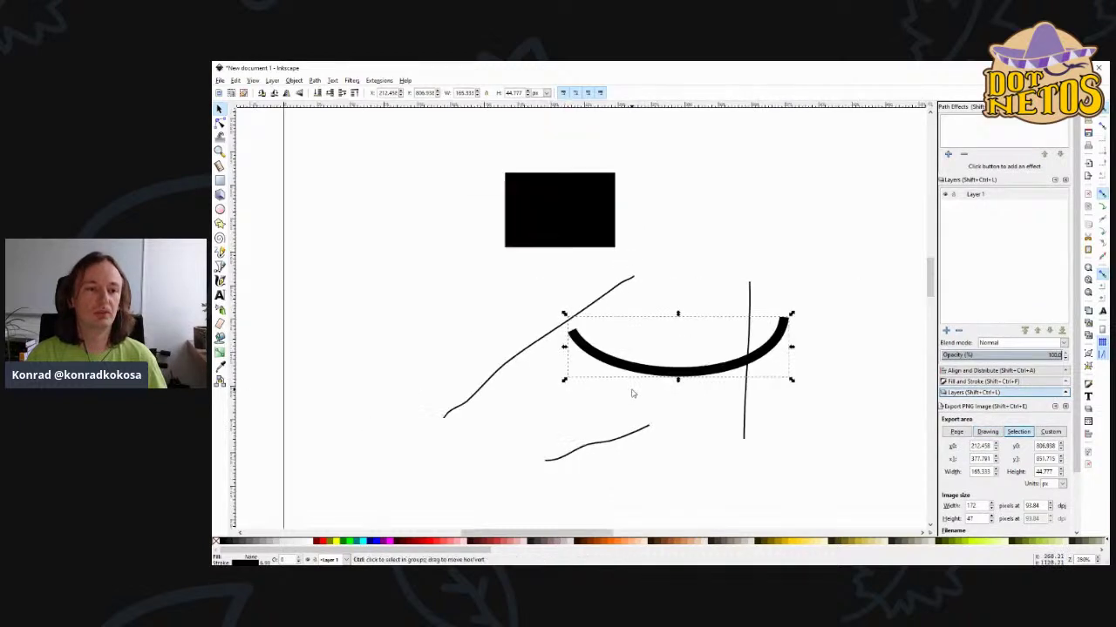
scroll(633, 394, "down", 1)
left_click_drag(623, 534, 662, 537)
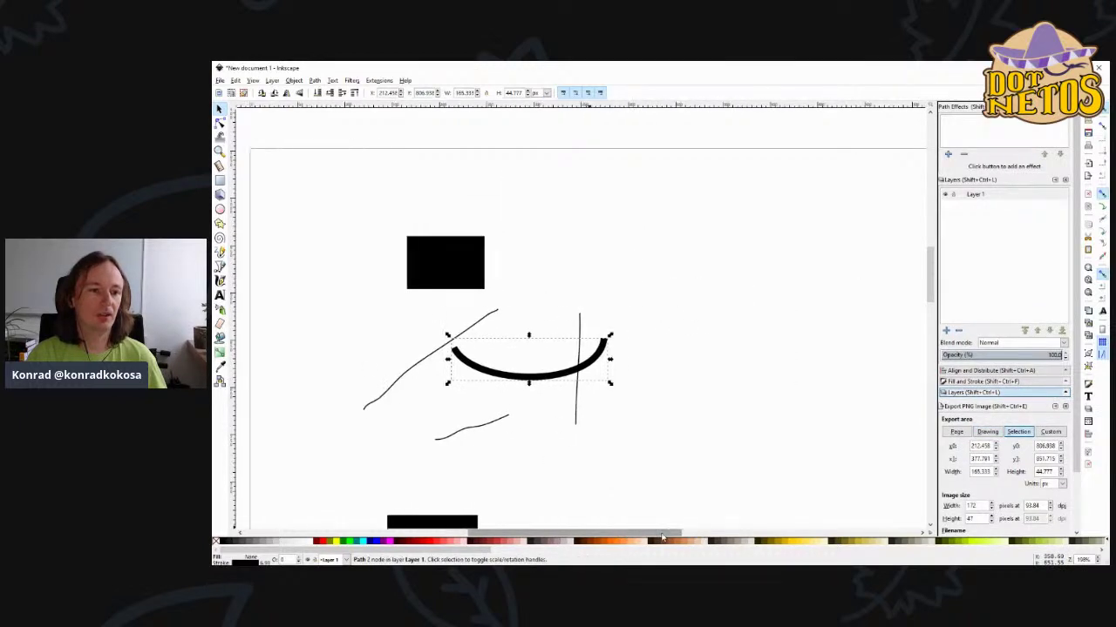
- Move the larger black rectangle right until it sits above the near-vertical line, and deselect it
left_click(482, 268)
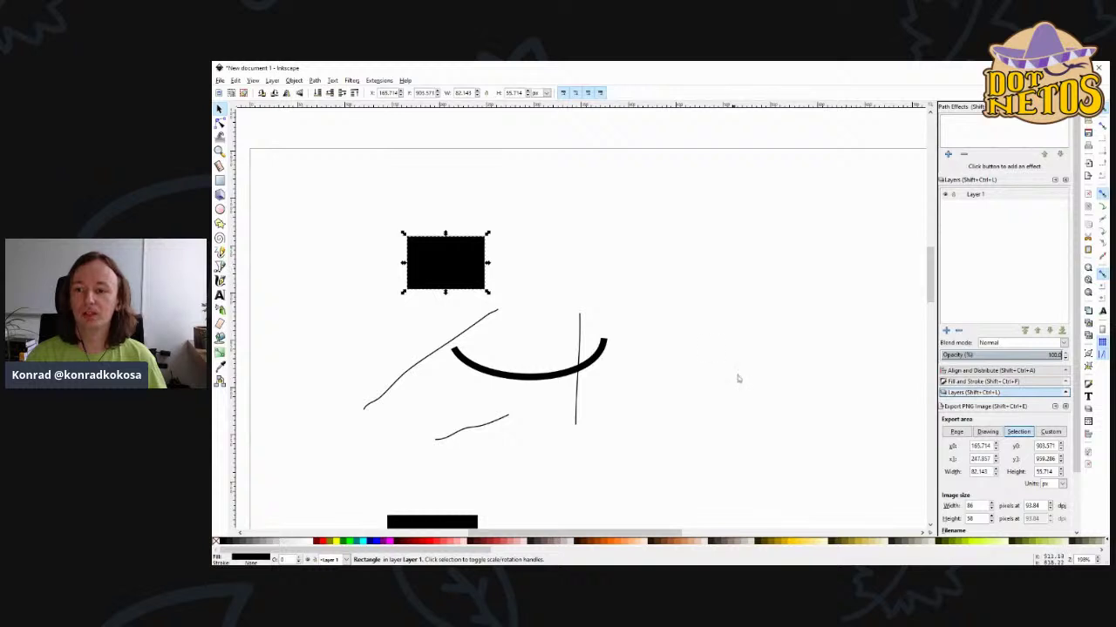
scroll(743, 379, "down", 1)
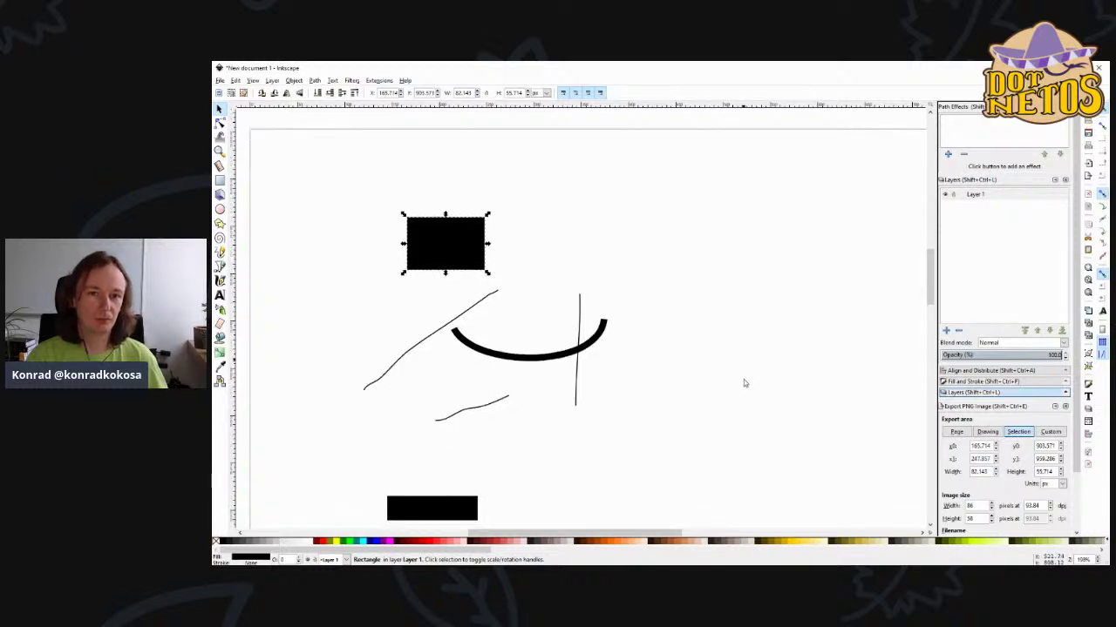
scroll(815, 387, "down", 1)
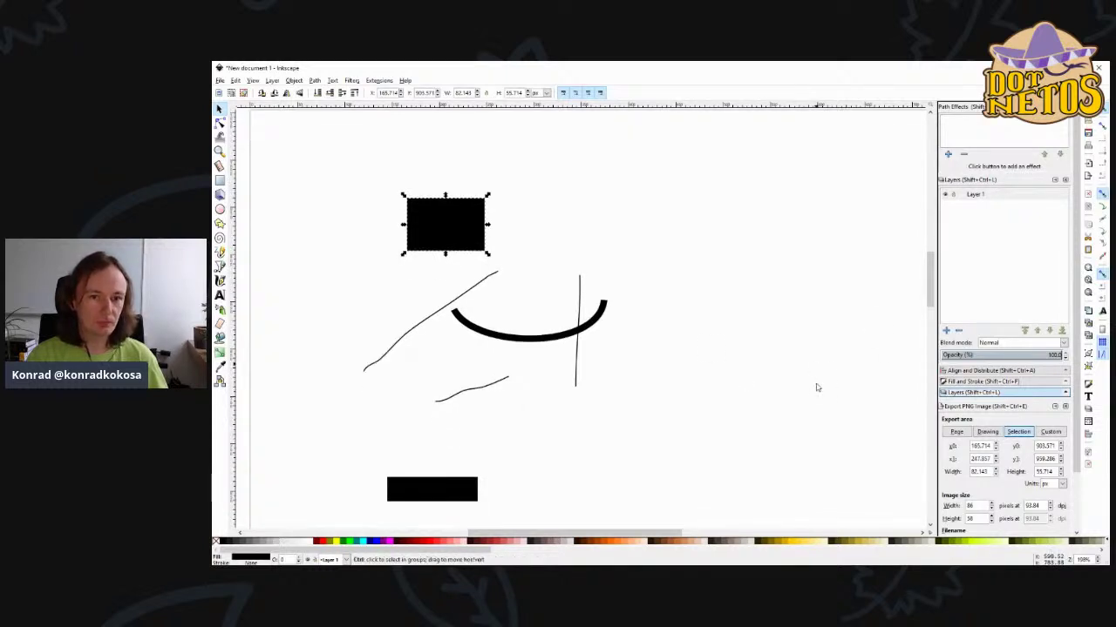
scroll(817, 386, "down", 1, "ctrl")
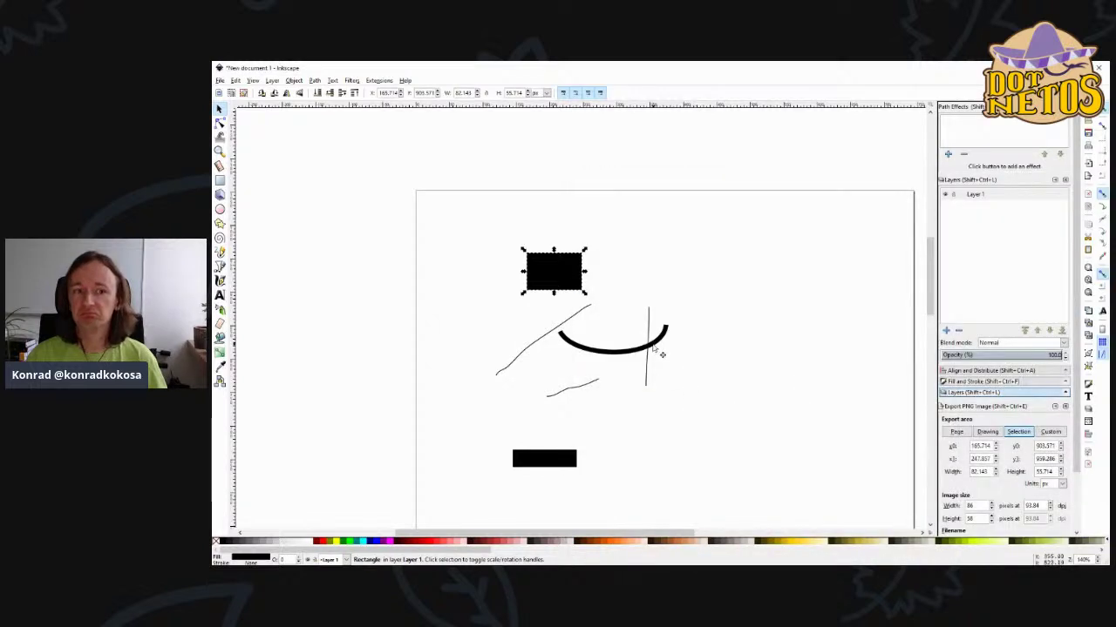
scroll(642, 376, "down", 1)
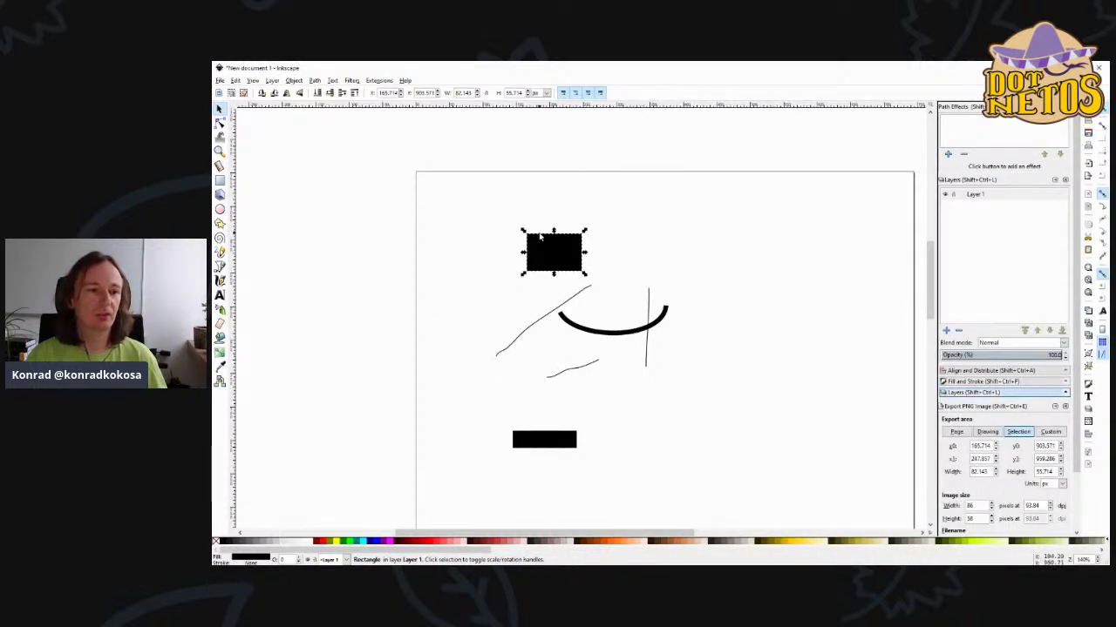
left_click_drag(577, 260, 682, 251)
left_click(733, 369)
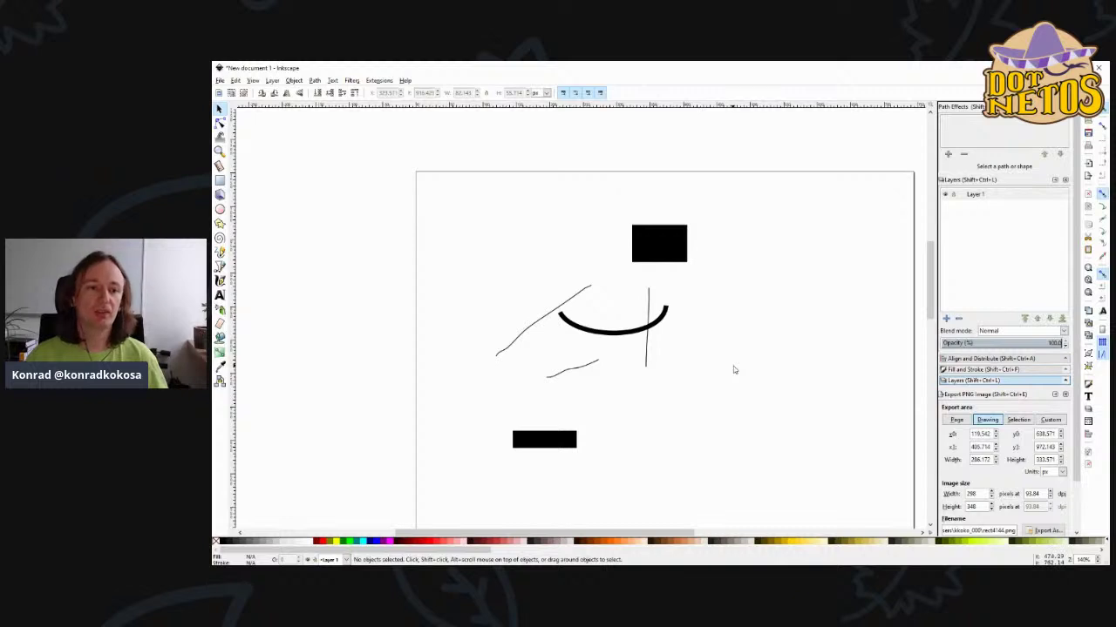
- Delete the thick curve and the three remaining freehand lines, leaving only the two black rectangles
left_click(666, 327)
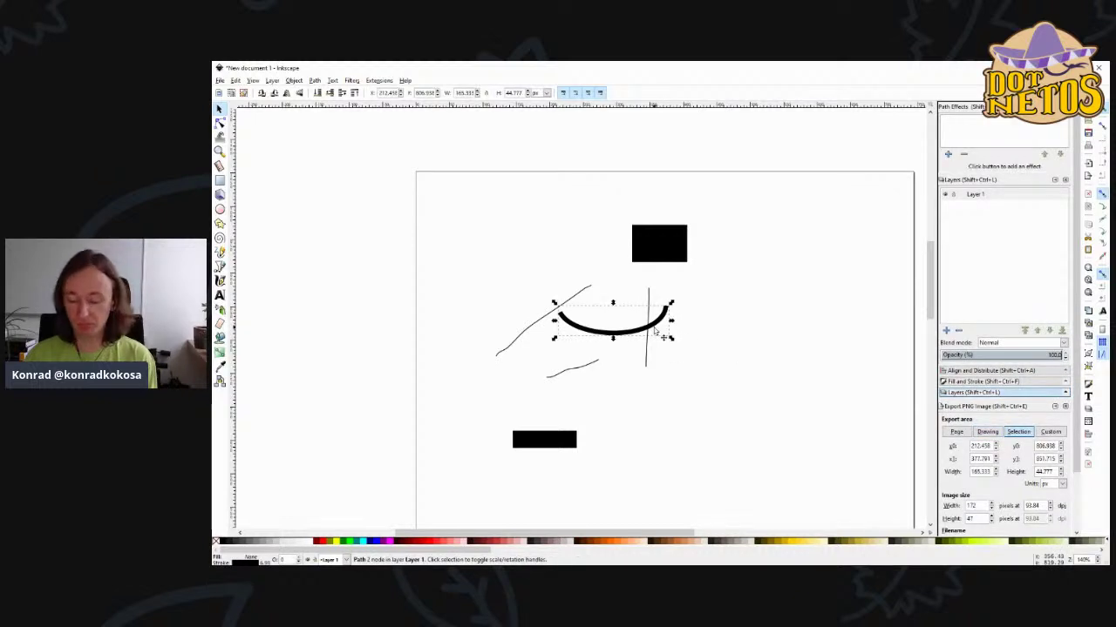
key("Delete")
left_click(648, 327)
key("Delete")
left_click(598, 362)
key("Delete")
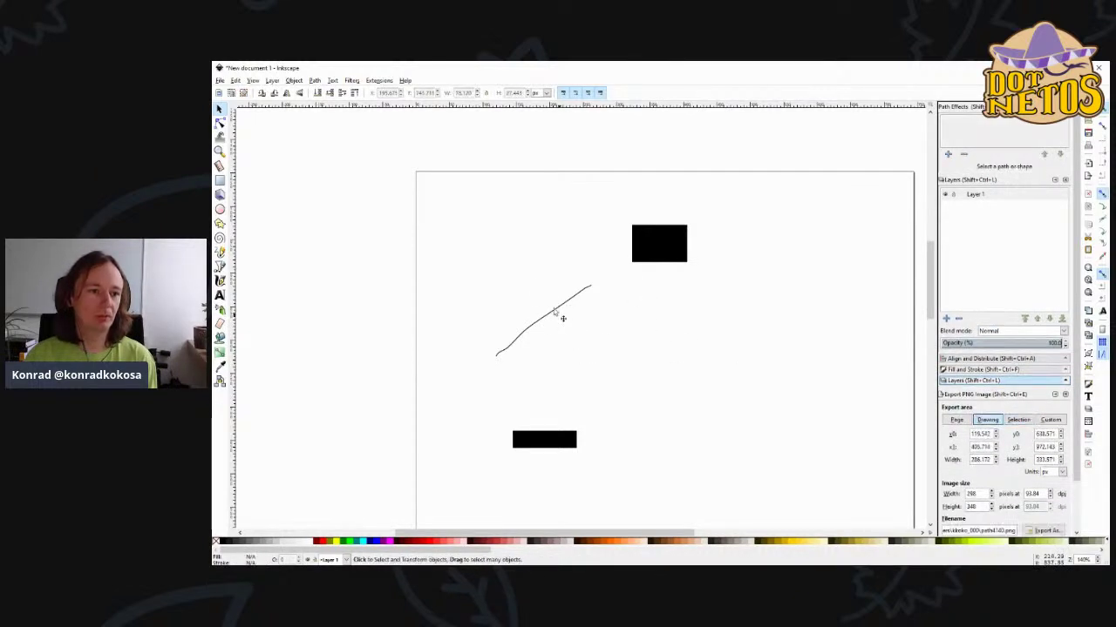
left_click(554, 311)
key("Delete")
- Move the flat rectangle up and right, and shift the larger rectangle farther right above it
left_click_drag(572, 439, 629, 347)
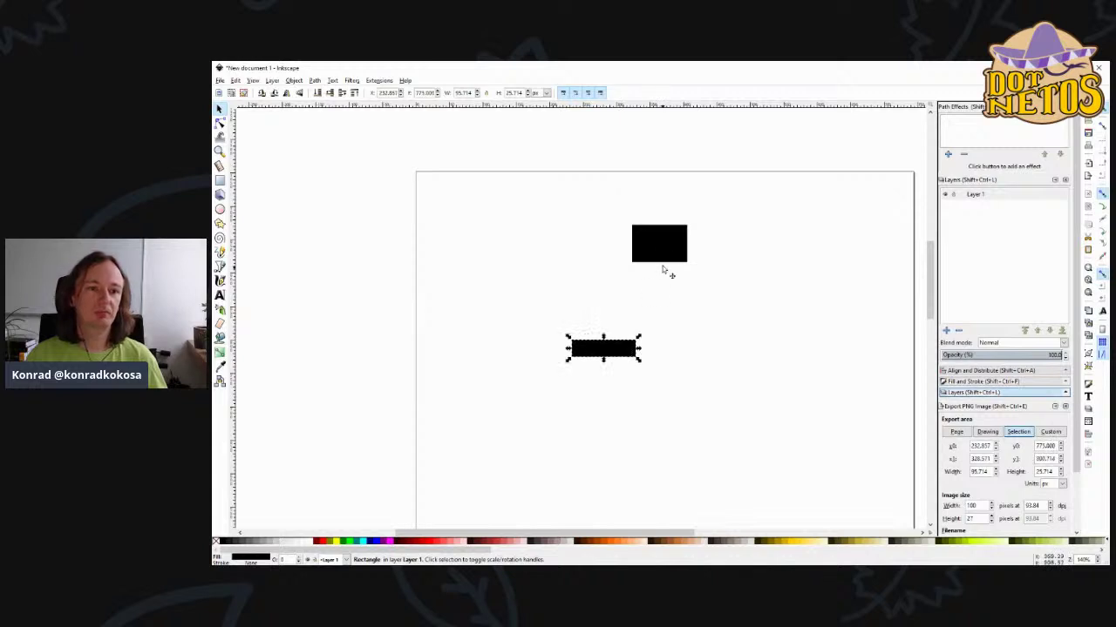
left_click_drag(662, 262, 697, 261)
left_click(713, 312)
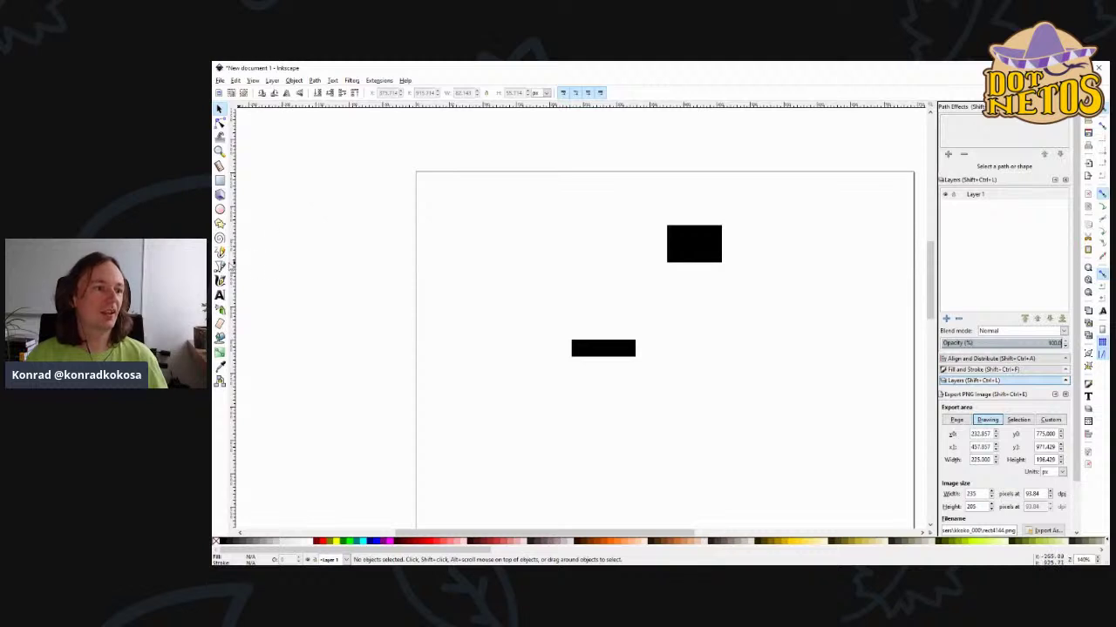
- Undo a freehand connector and draw a straight line from the flat rectangle's top edge to the larger rectangle's bottom edge
left_click(220, 251)
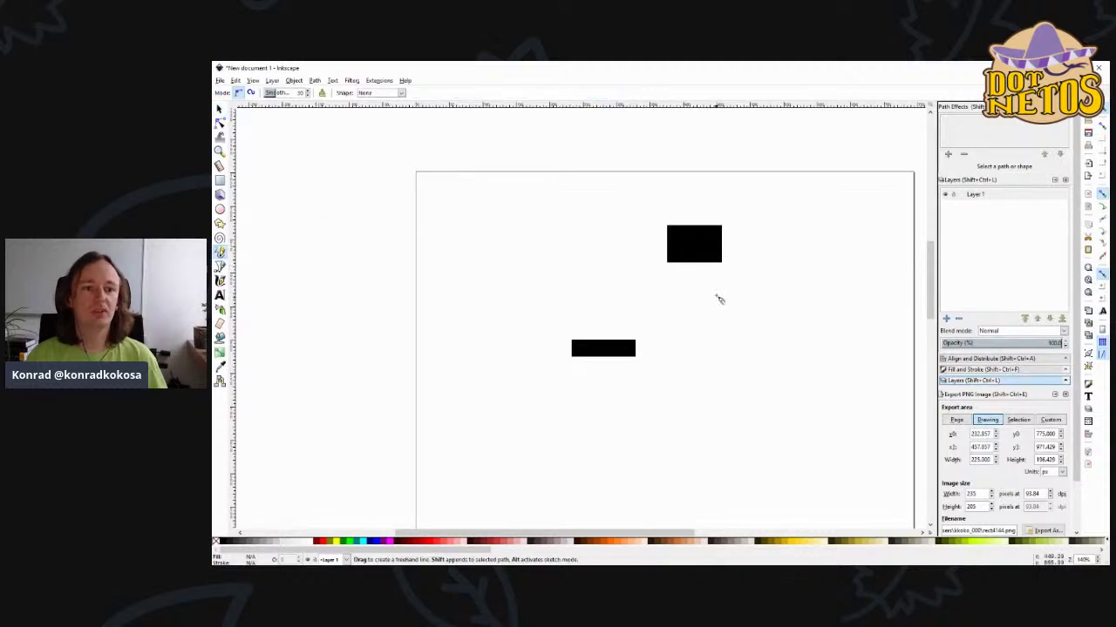
mouse_move(602, 342)
left_mouse_down()
mouse_move(645, 334)
mouse_move(711, 271)
mouse_move(697, 265)
left_mouse_up()
key("ctrl+z")
left_click(607, 346)
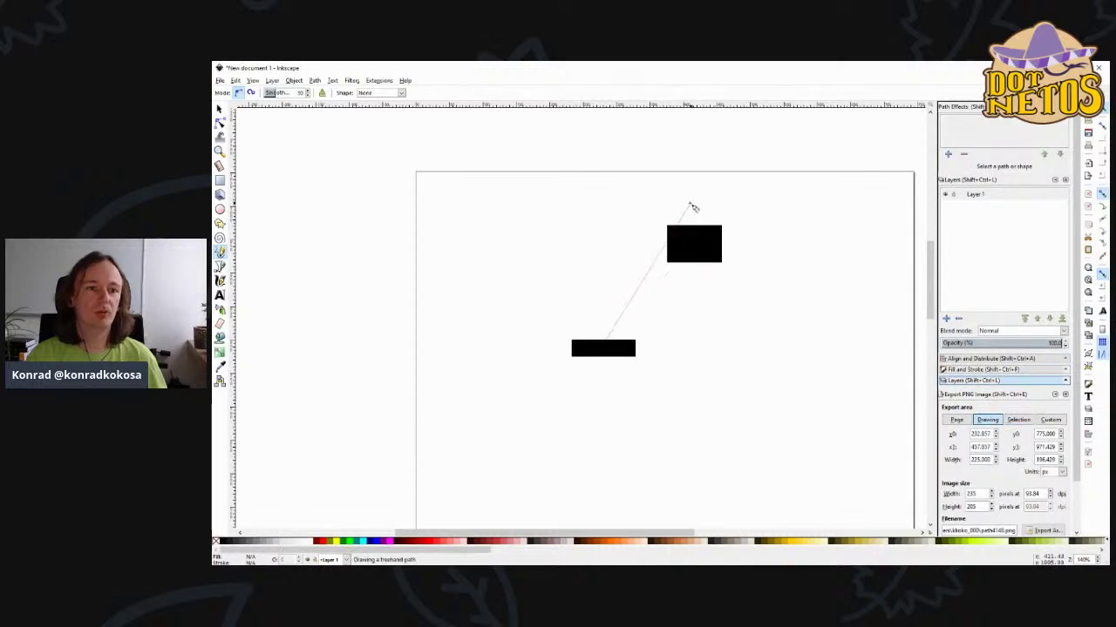
left_click(699, 264)
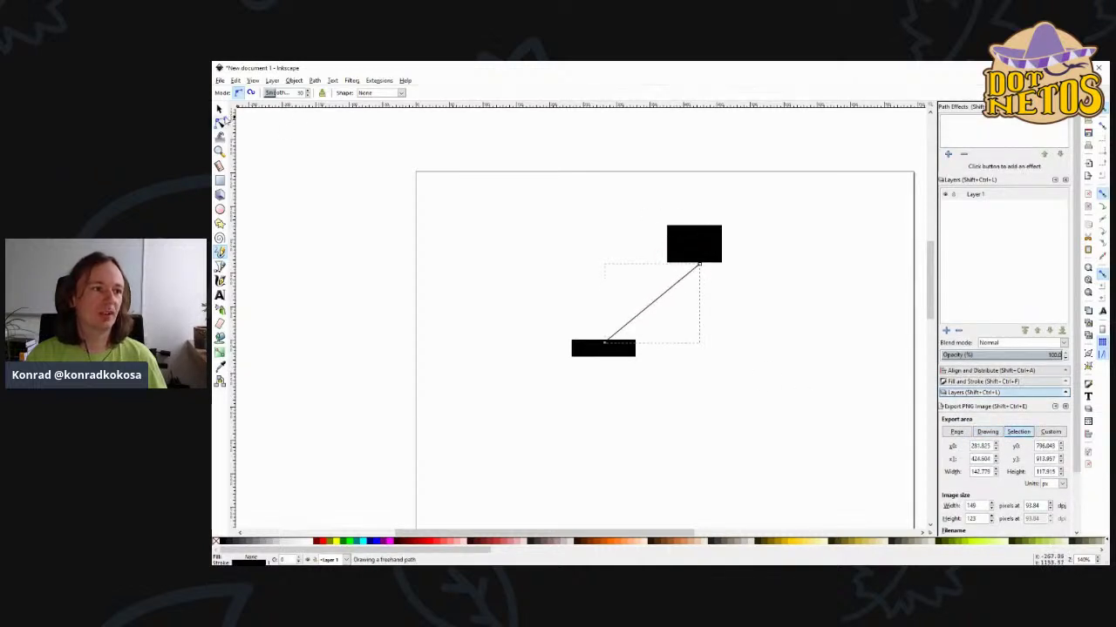
- Move the larger rectangle and the connecting line separately up and left, and bring each back down and right
left_click(219, 108)
left_click_drag(688, 234, 632, 219)
left_click_drag(658, 299, 592, 288)
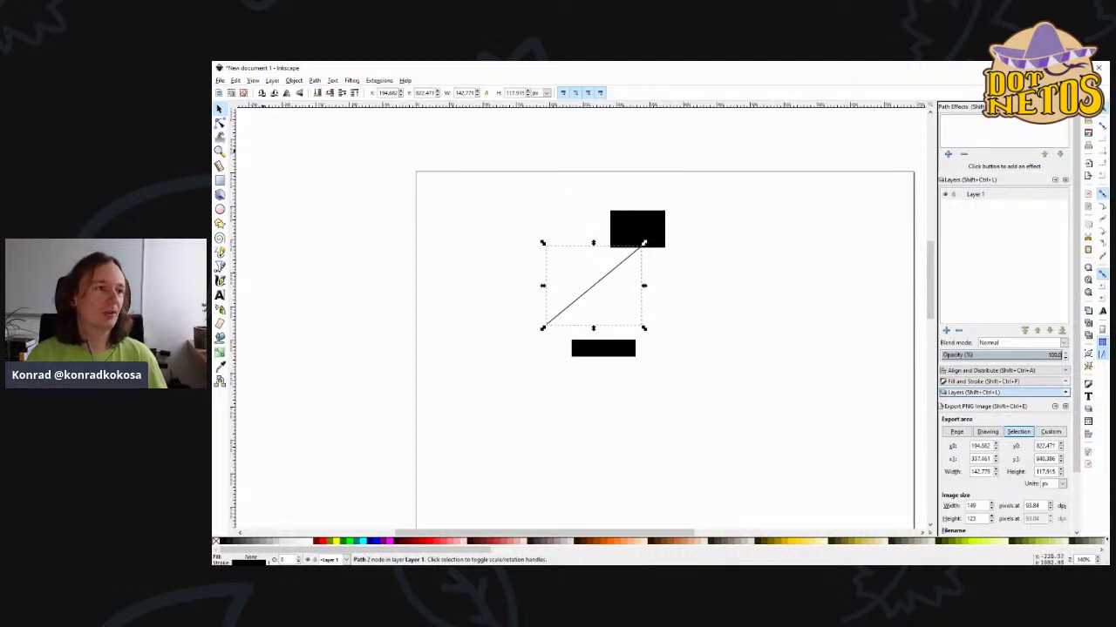
left_click_drag(628, 223, 671, 323)
left_click(624, 293)
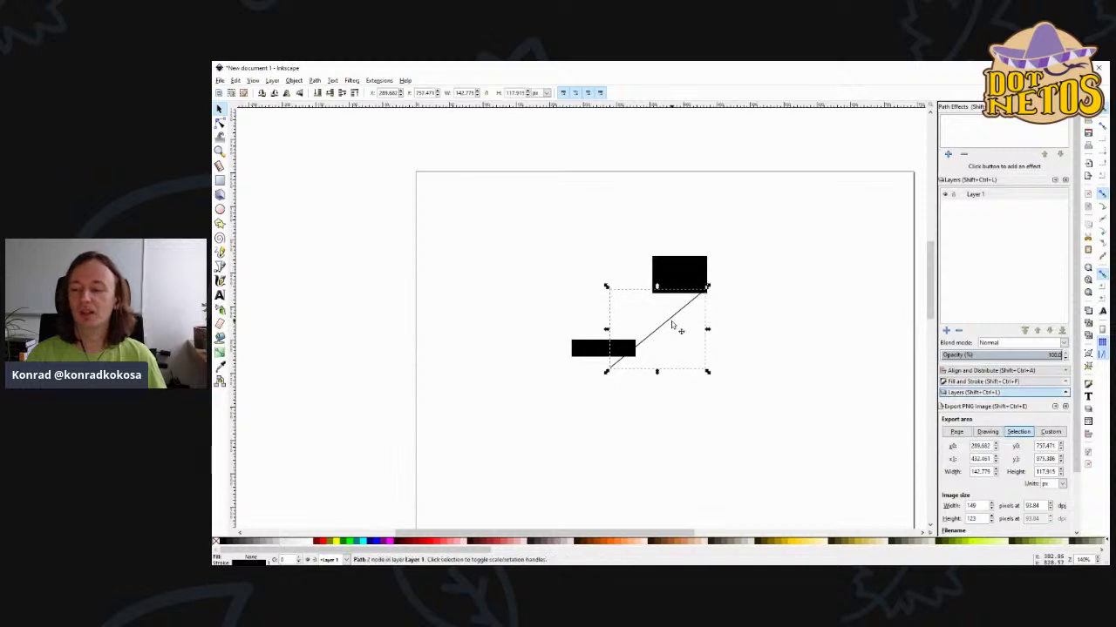
- Delete the connecting line and both black rectangles to empty the page
key("Delete")
left_click(698, 281)
key("Delete")
left_click(621, 353)
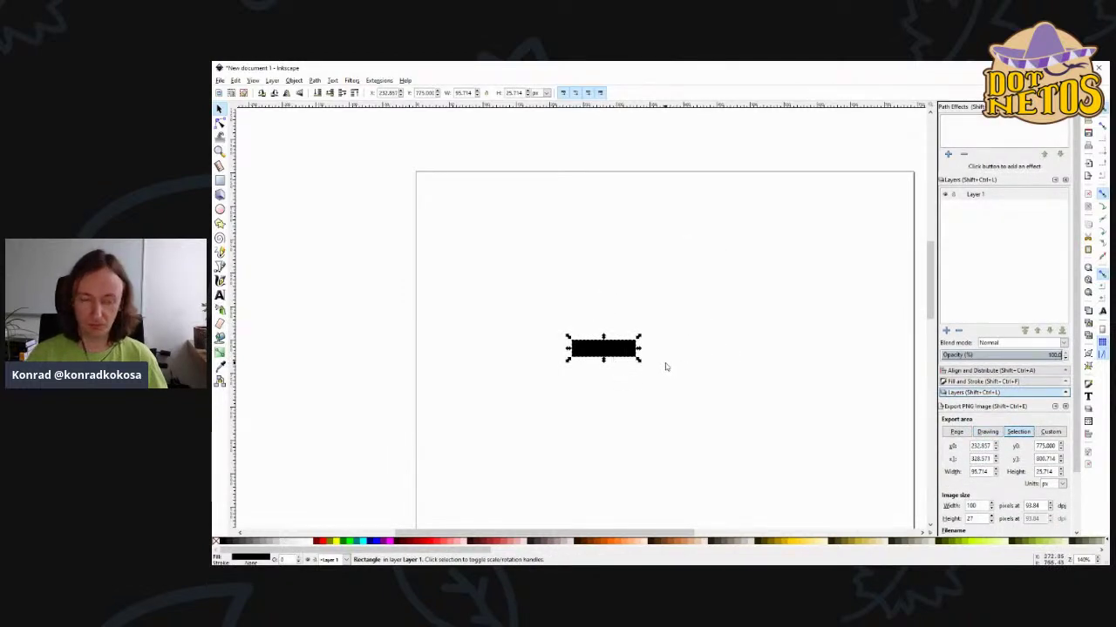
key("Delete")
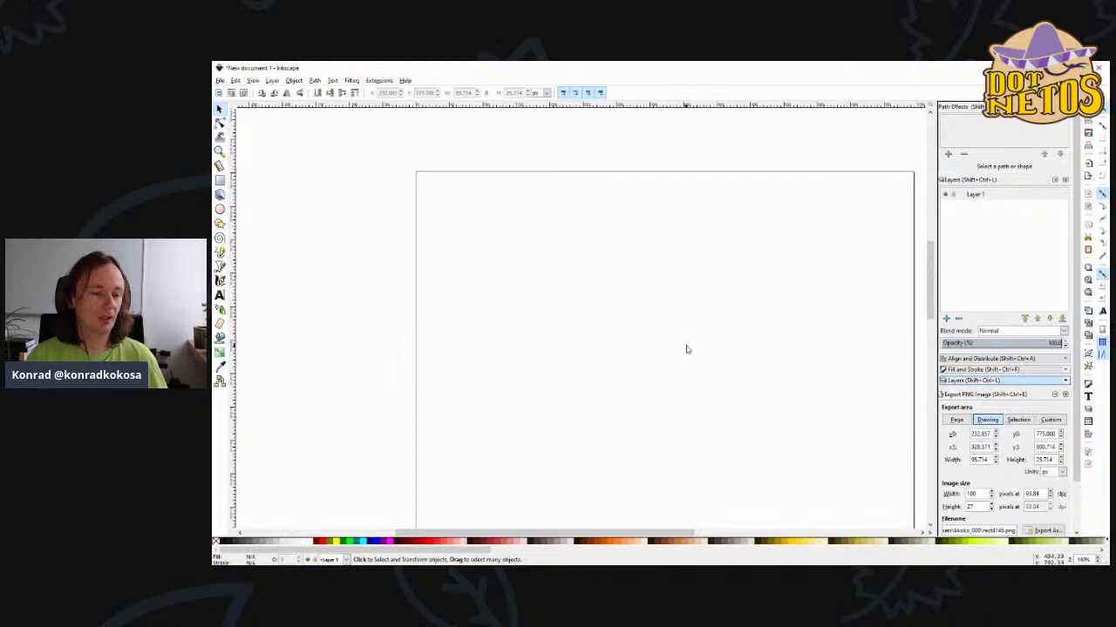
scroll(659, 383, "down", 2)
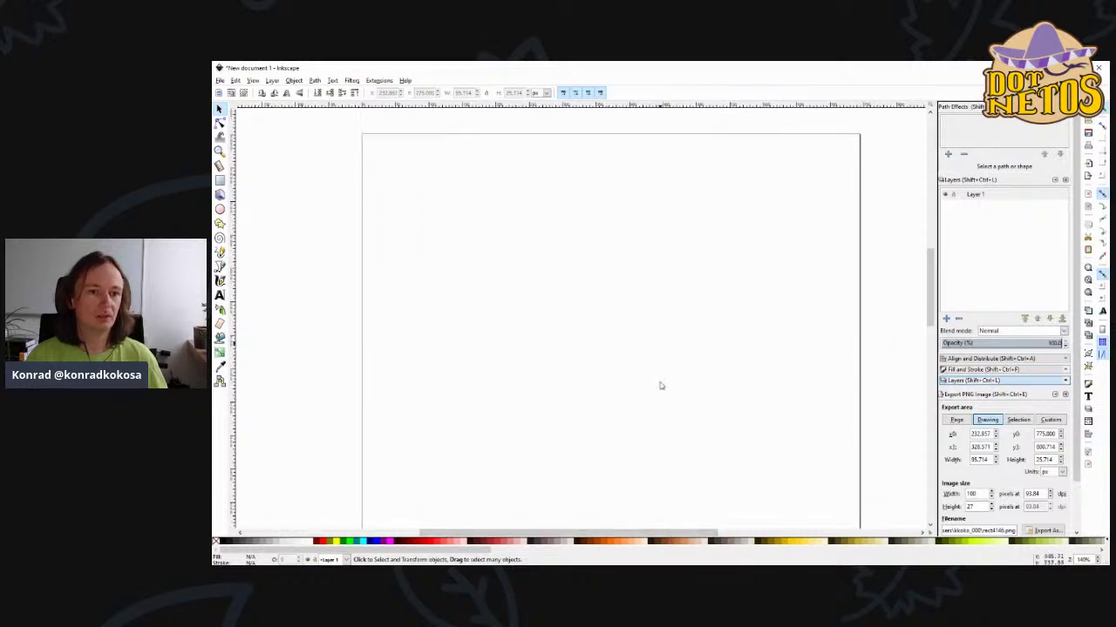
- Switch to the browser and examine the Course agenda section of the Async Expert page
scroll(660, 383, "up", 3)
scroll(660, 385, "down", 1)
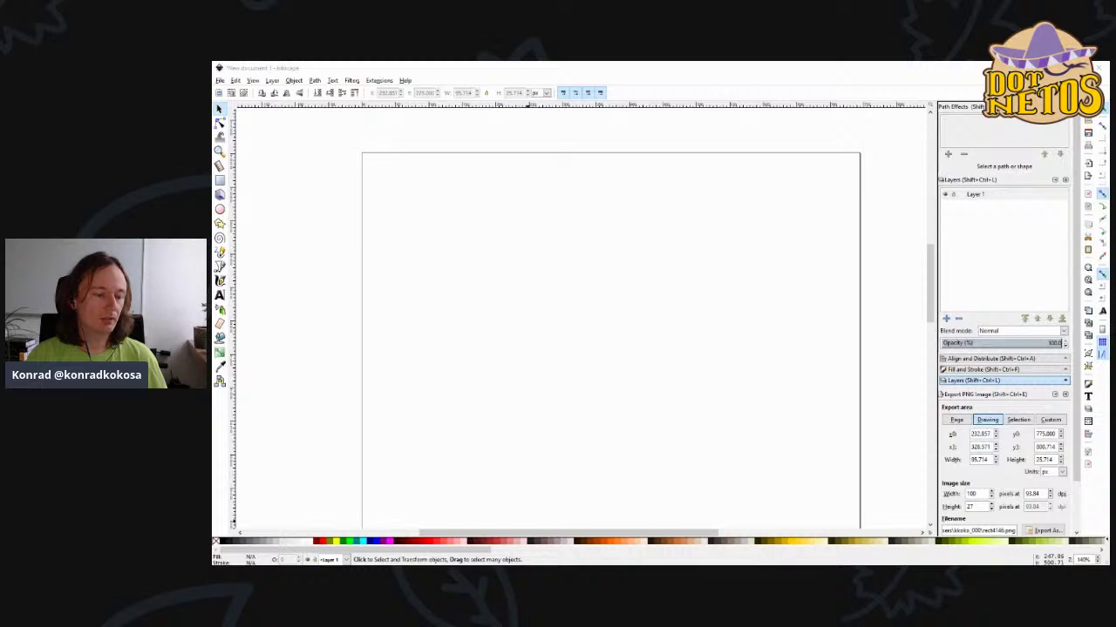
key("alt+Tab")
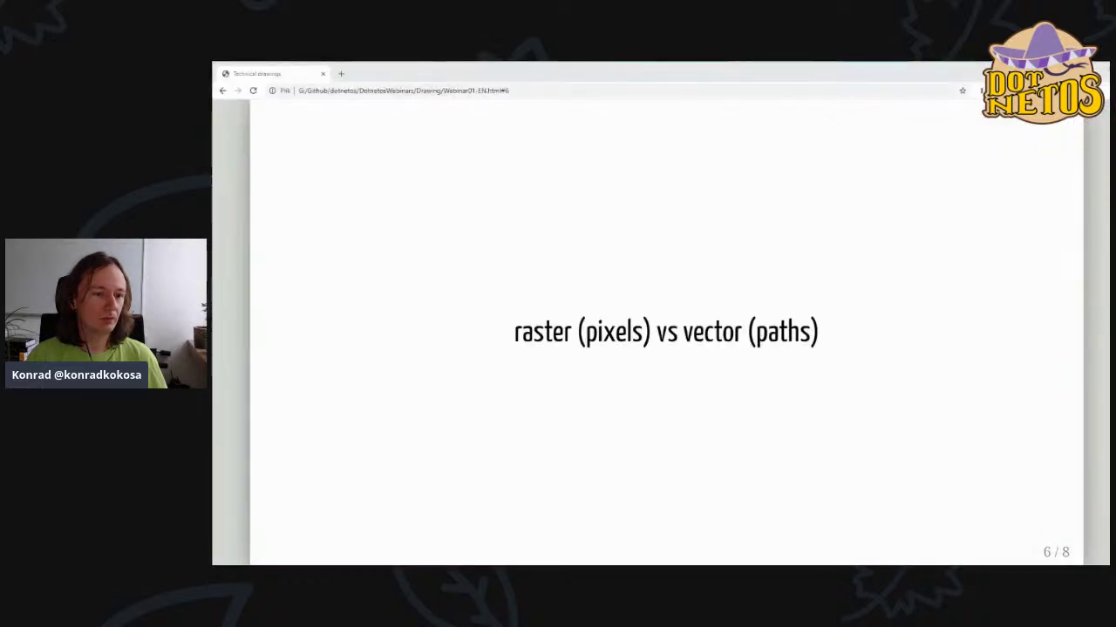
key("alt+Tab")
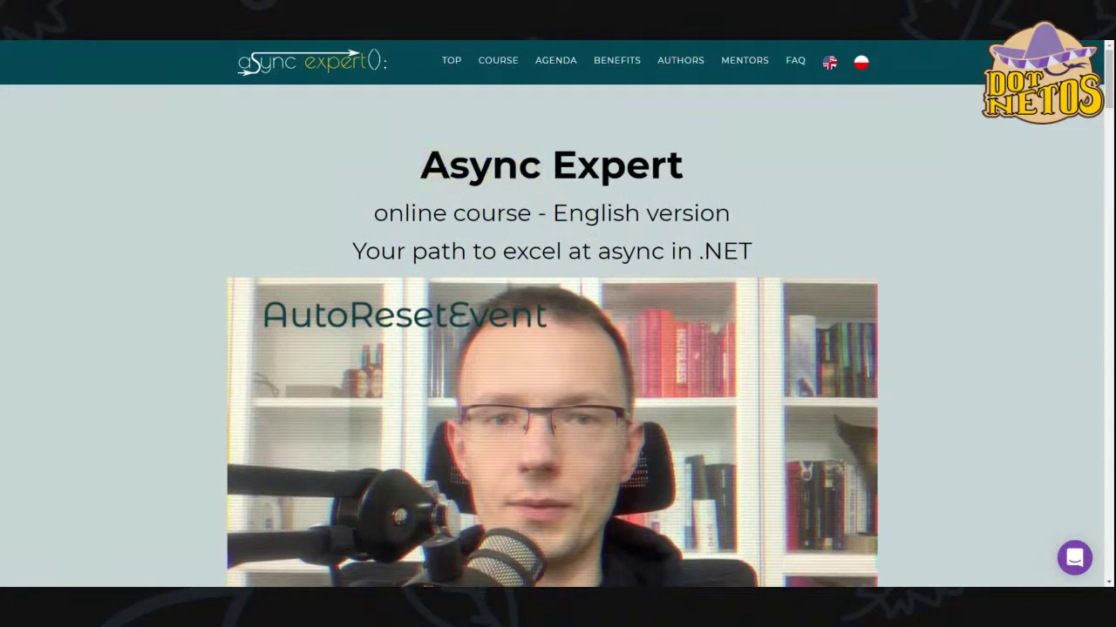
scroll(901, 289, "down", 1)
scroll(901, 288, "down", 10)
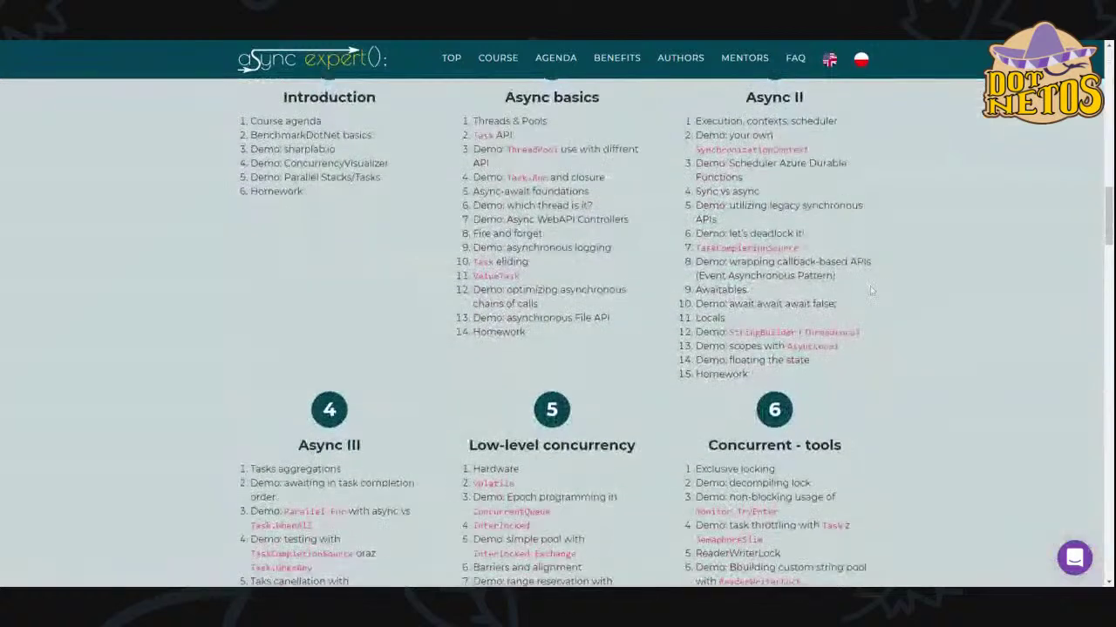
scroll(739, 352, "up", 2)
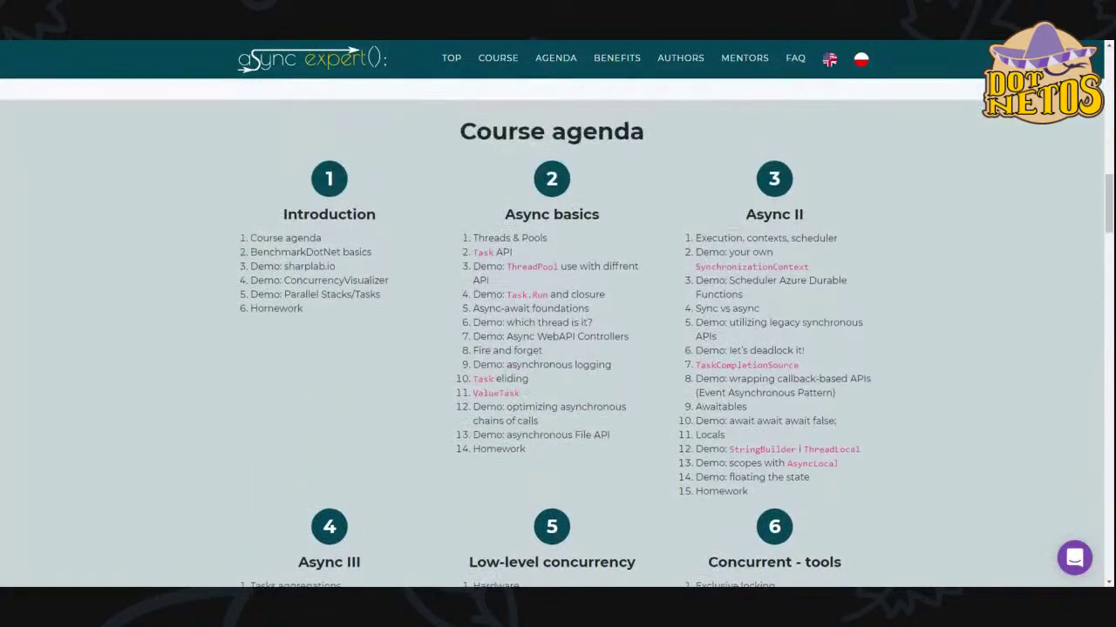
scroll(846, 410, "down", 2)
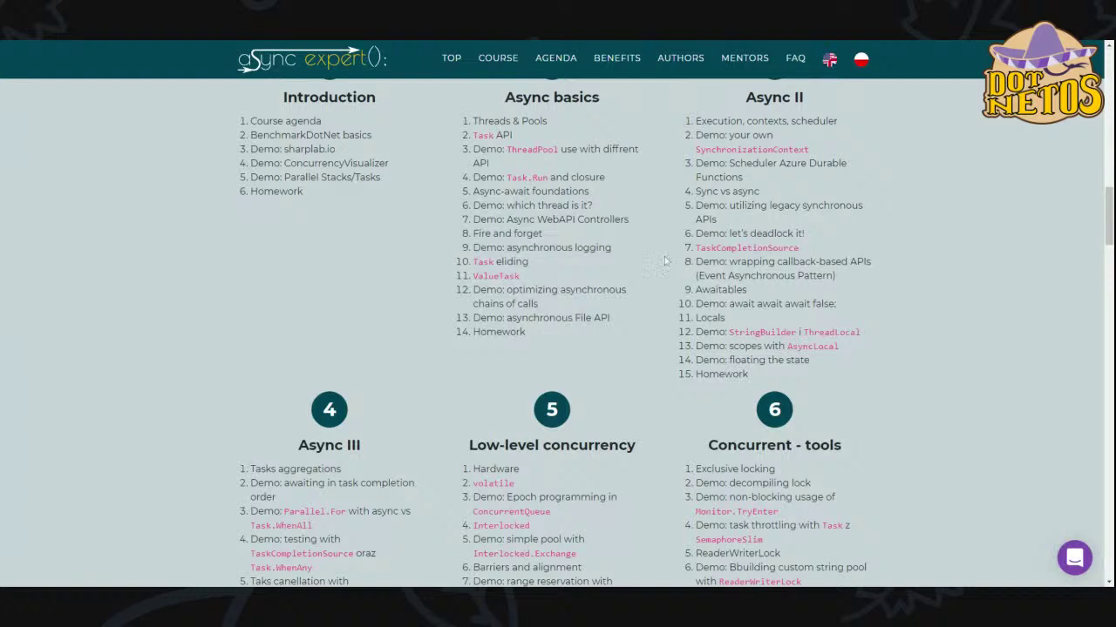
scroll(664, 260, "up", 2)
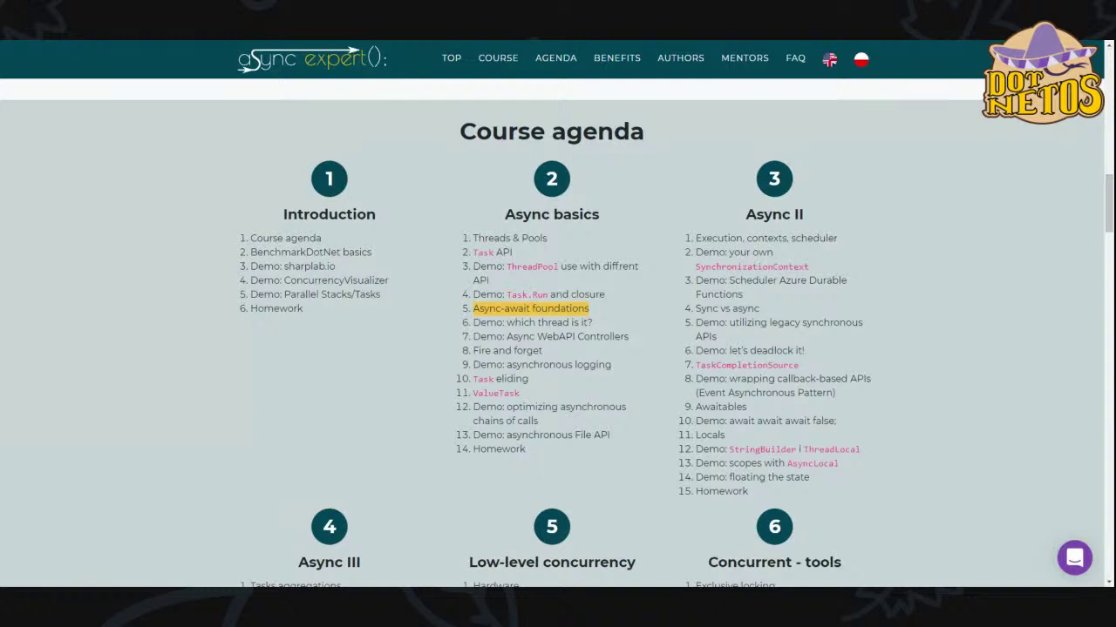
left_click(601, 307)
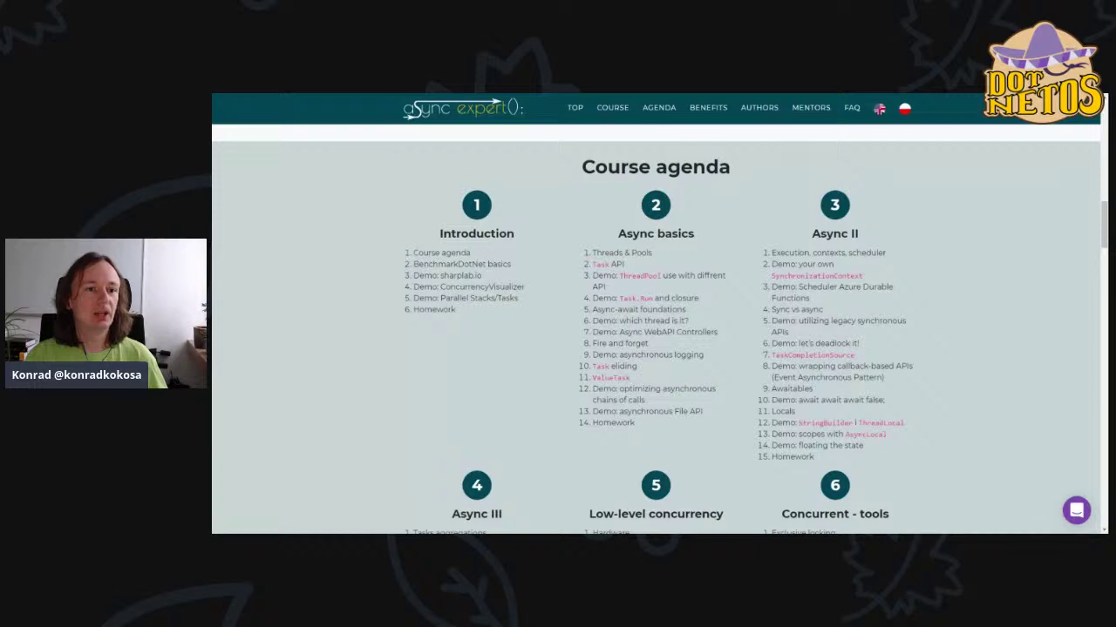
- Review the Async Expert page's introduction, course description and agenda, and highlight the "Async-await foundations" entry under Async basics
scroll(655, 331, "up", 5)
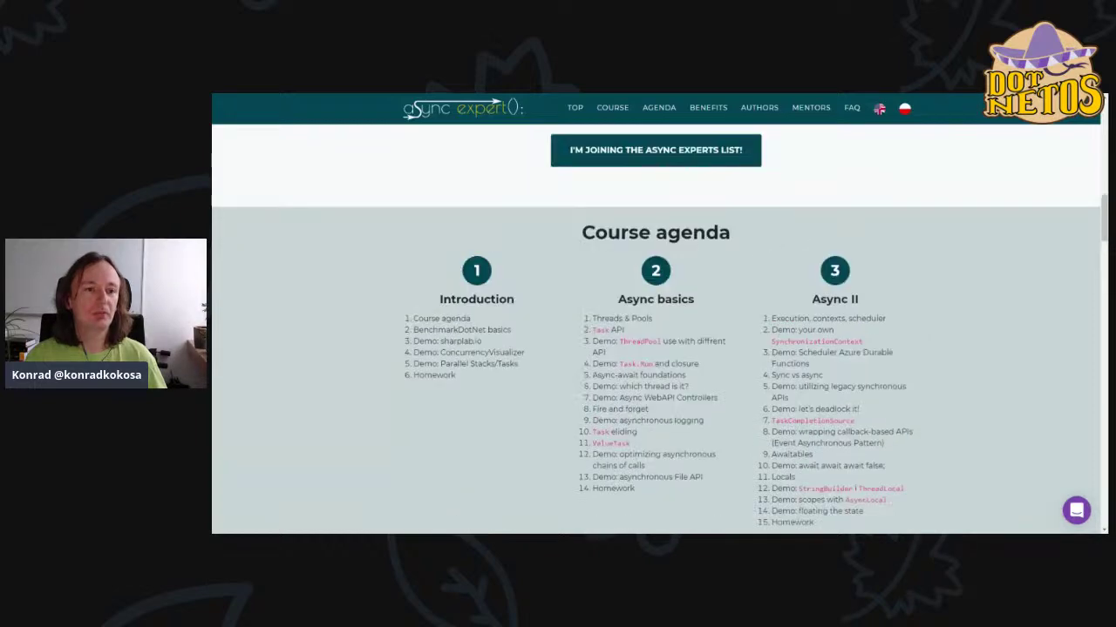
scroll(928, 289, "up", 7)
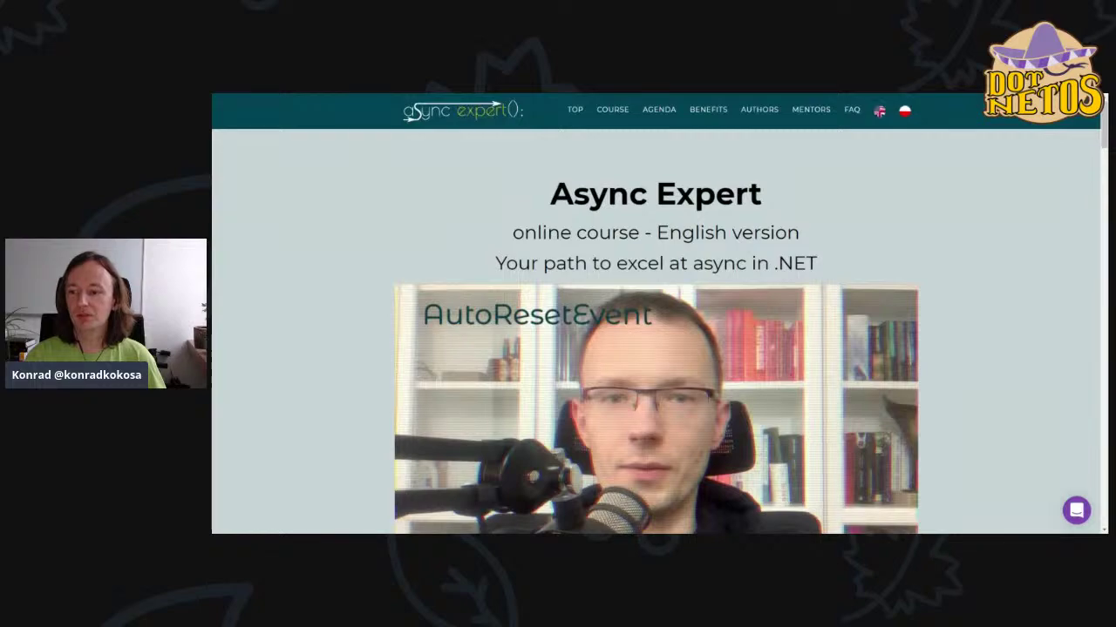
scroll(868, 270, "down", 5)
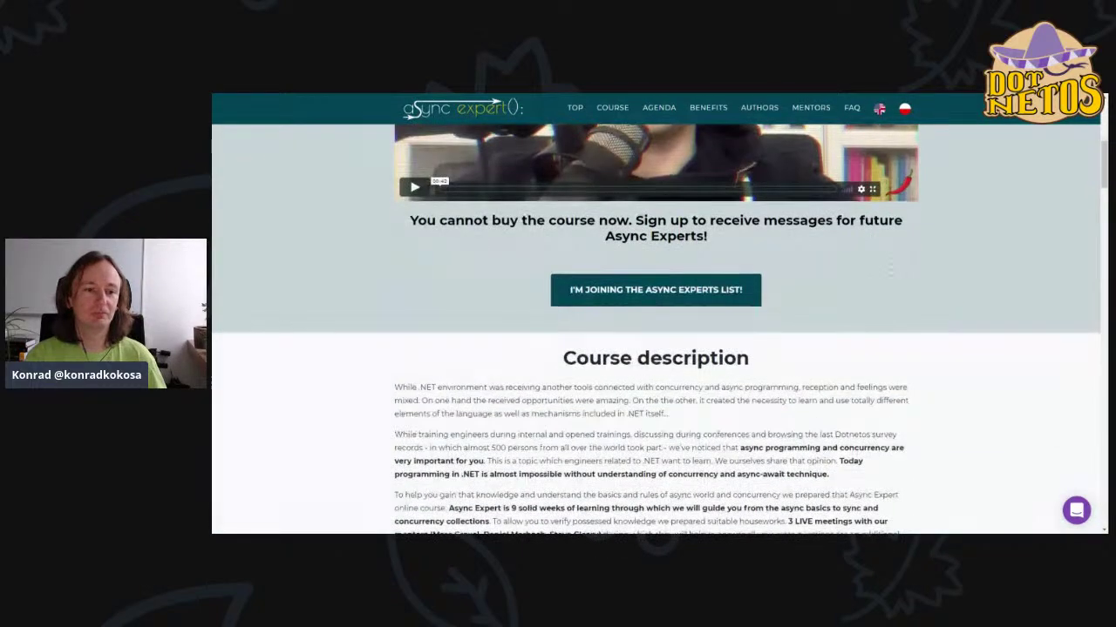
scroll(881, 272, "down", 1)
scroll(890, 273, "down", 1)
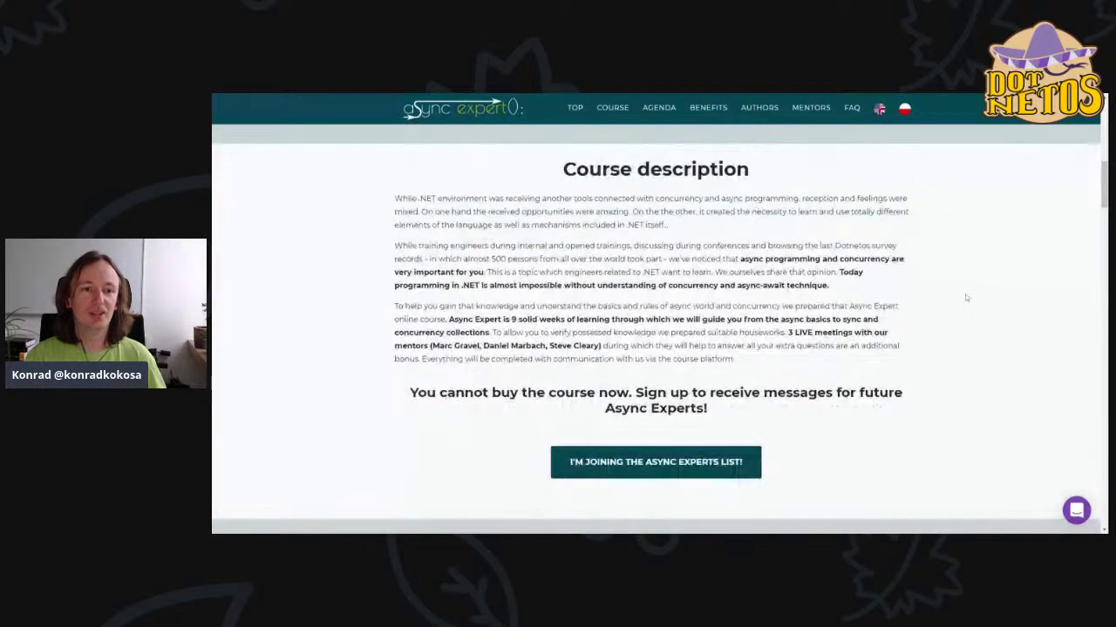
scroll(965, 296, "down", 2)
scroll(965, 296, "down", 2)
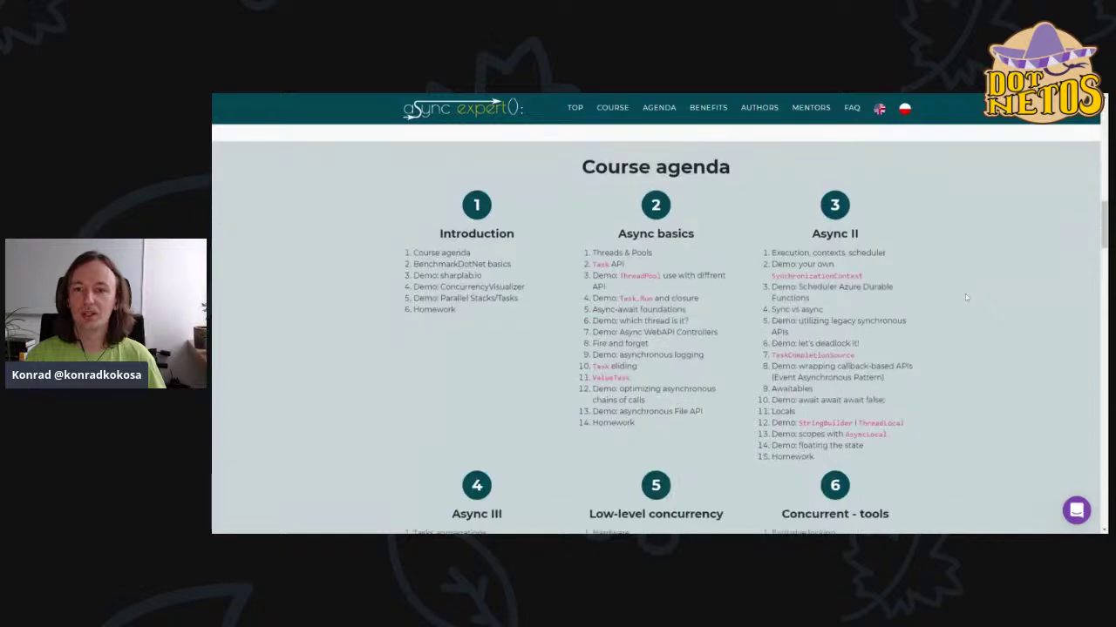
scroll(965, 297, "up", 6)
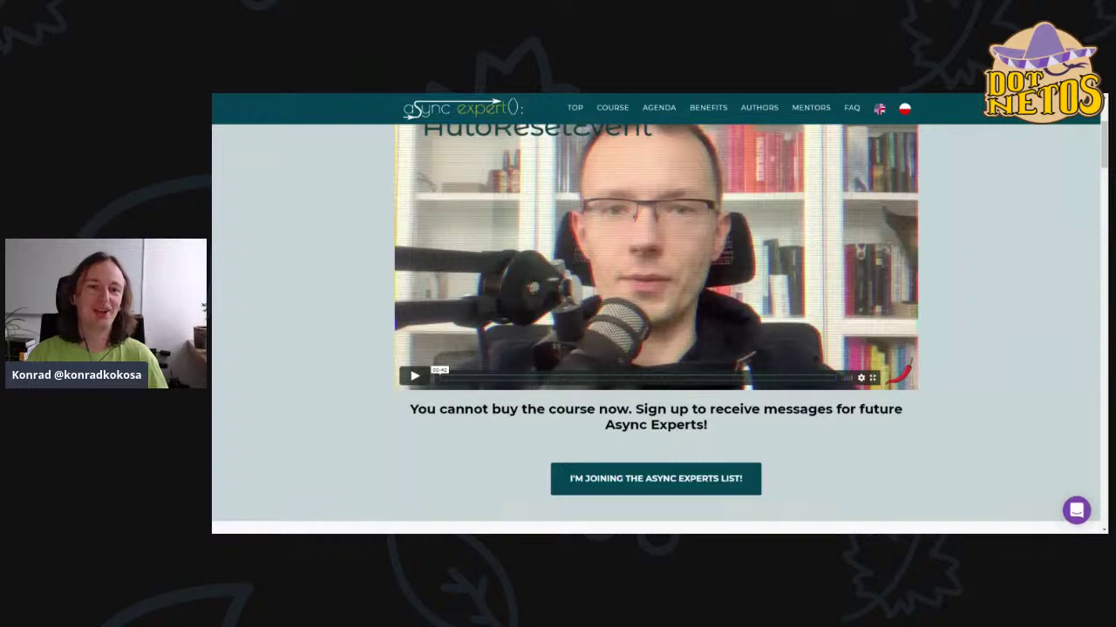
scroll(981, 343, "down", 3)
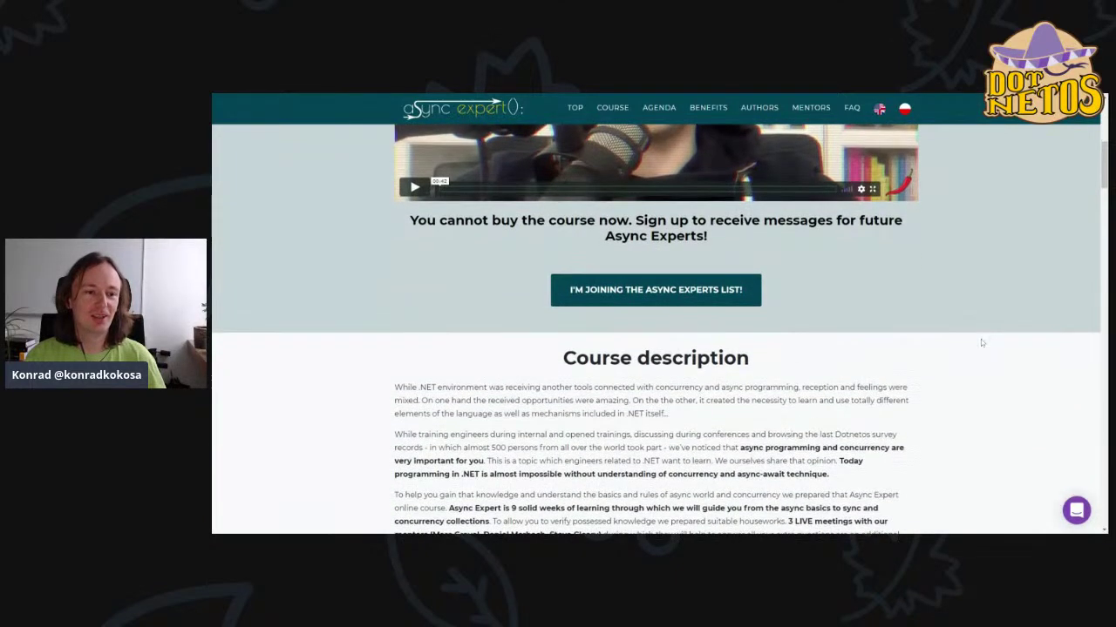
scroll(980, 342, "down", 3)
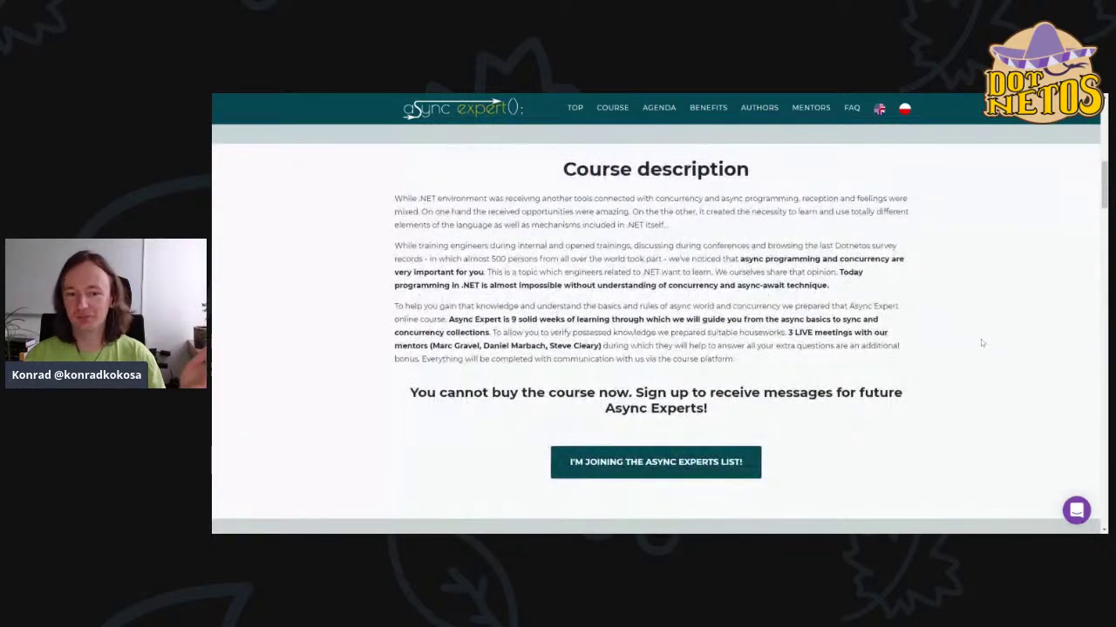
scroll(981, 342, "down", 3)
scroll(981, 343, "down", 6)
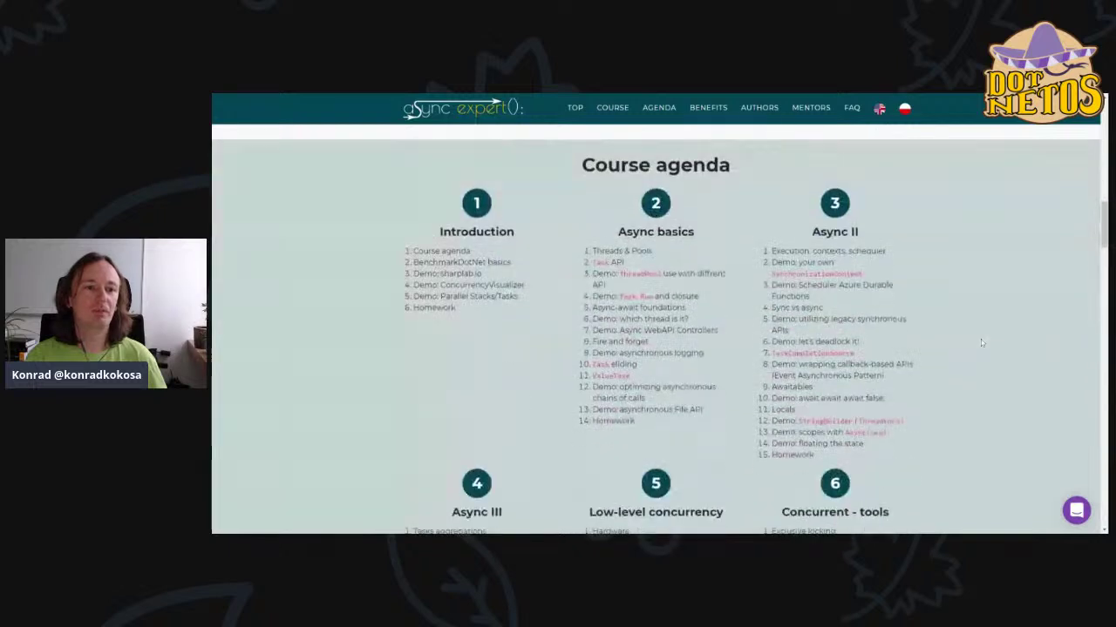
scroll(980, 343, "up", 3)
left_click_drag(593, 310, 686, 309)
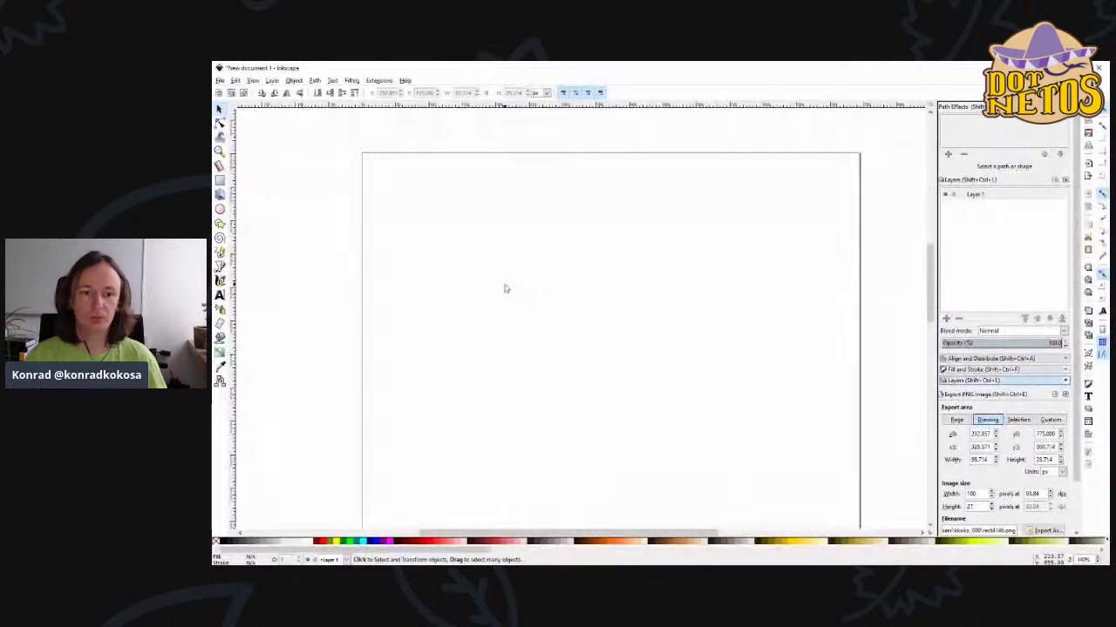
- Set the document's custom page size to 1920 px wide and 1080 px high, using px as the size unit
left_click(220, 80)
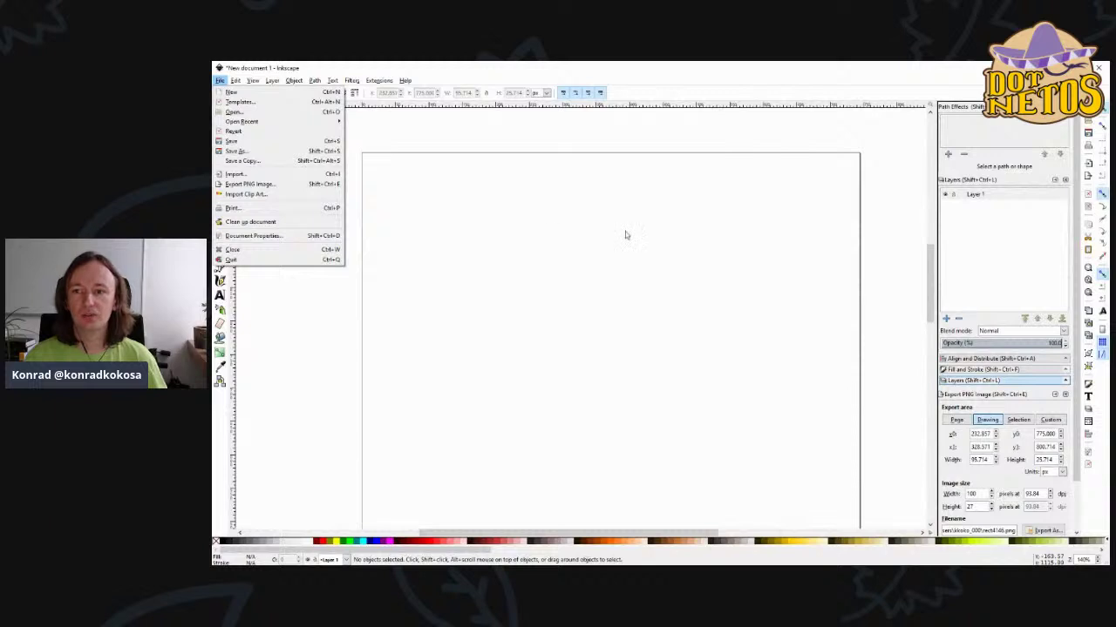
left_click(341, 235)
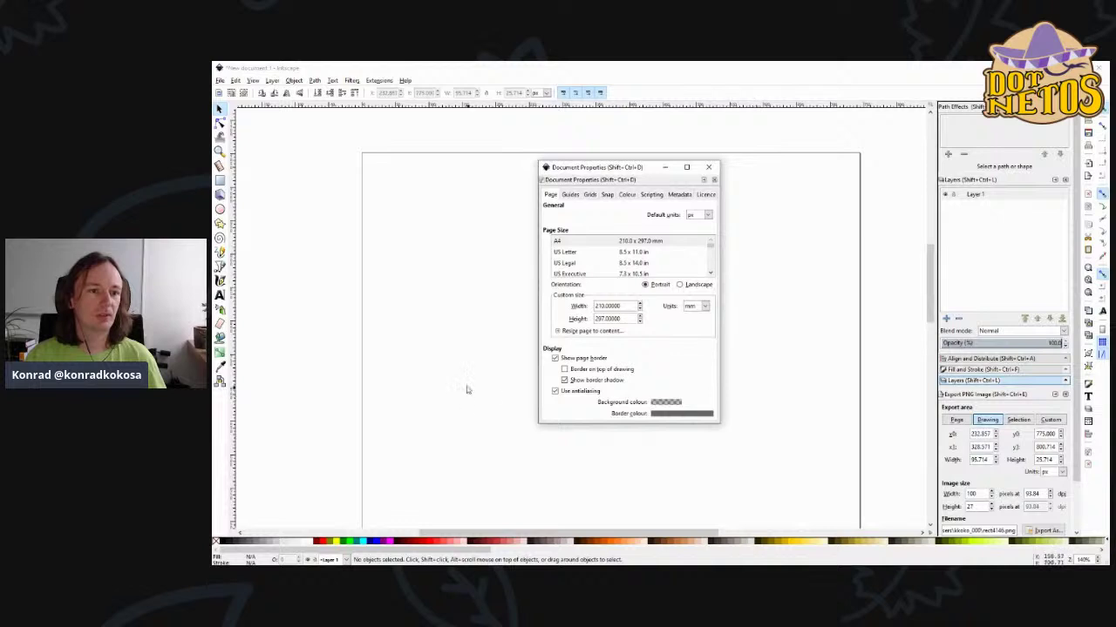
left_click(704, 306)
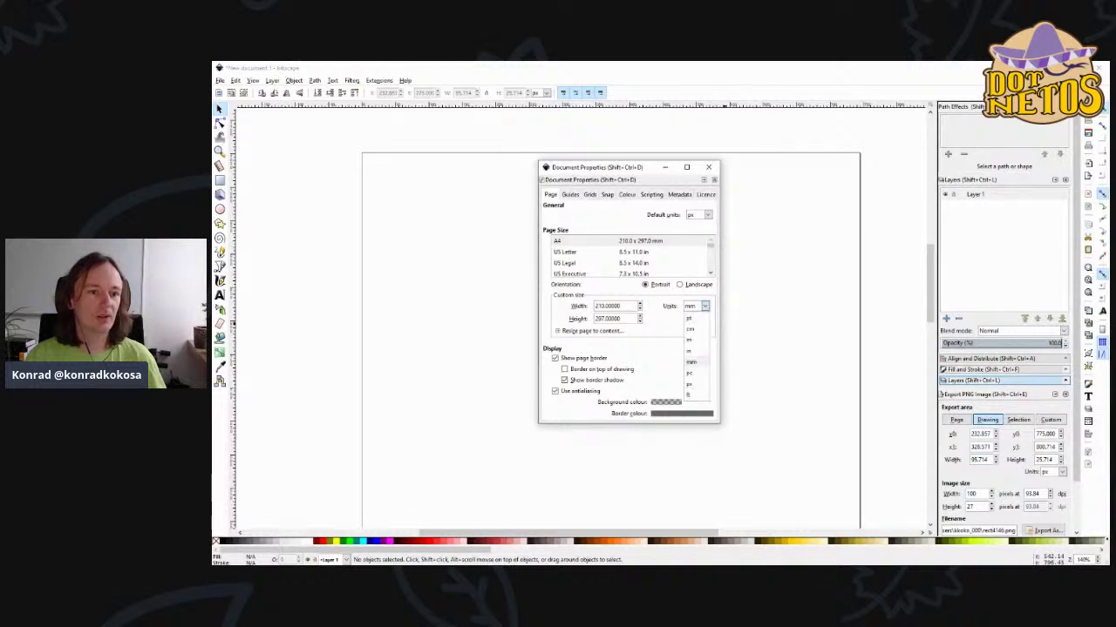
left_click(704, 306)
double_click(607, 306)
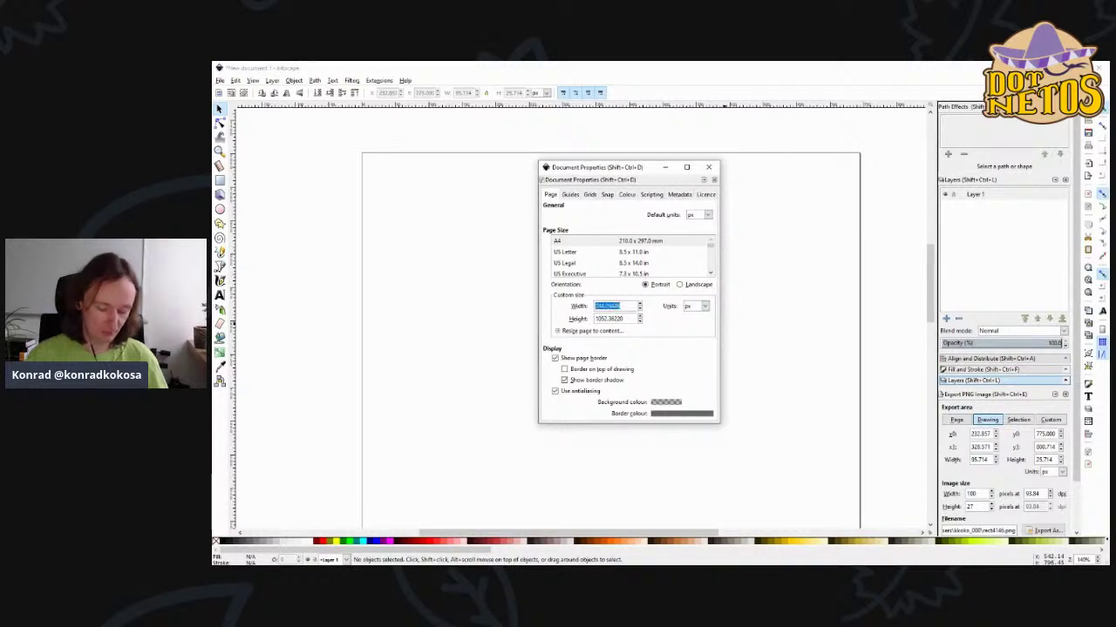
type("1920")
key("Tab")
type("1080")
key("Return")
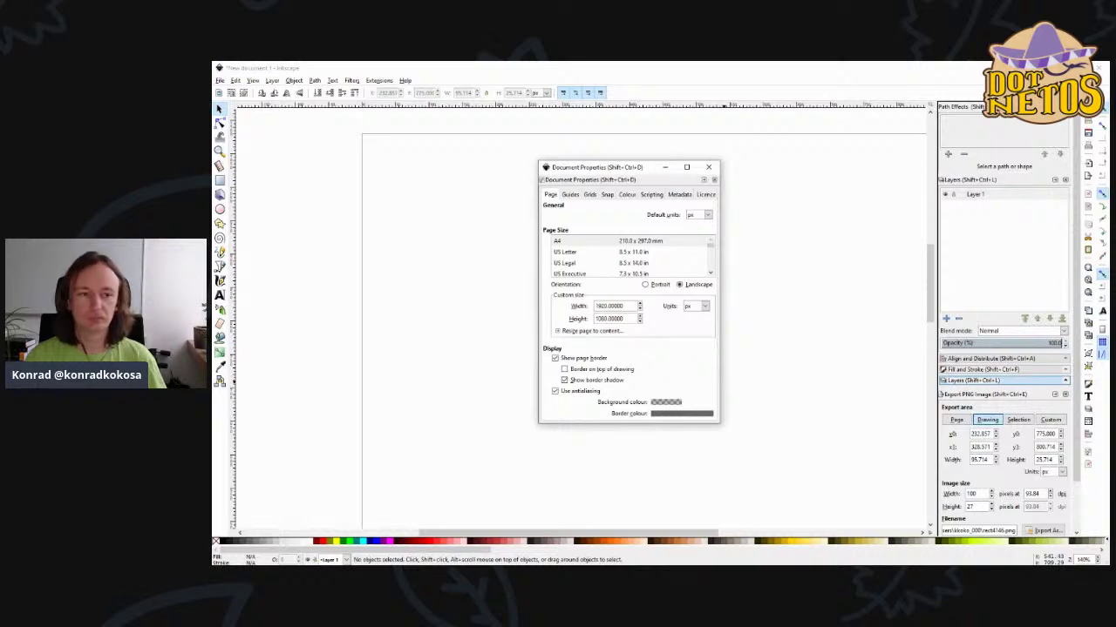
left_click(707, 166)
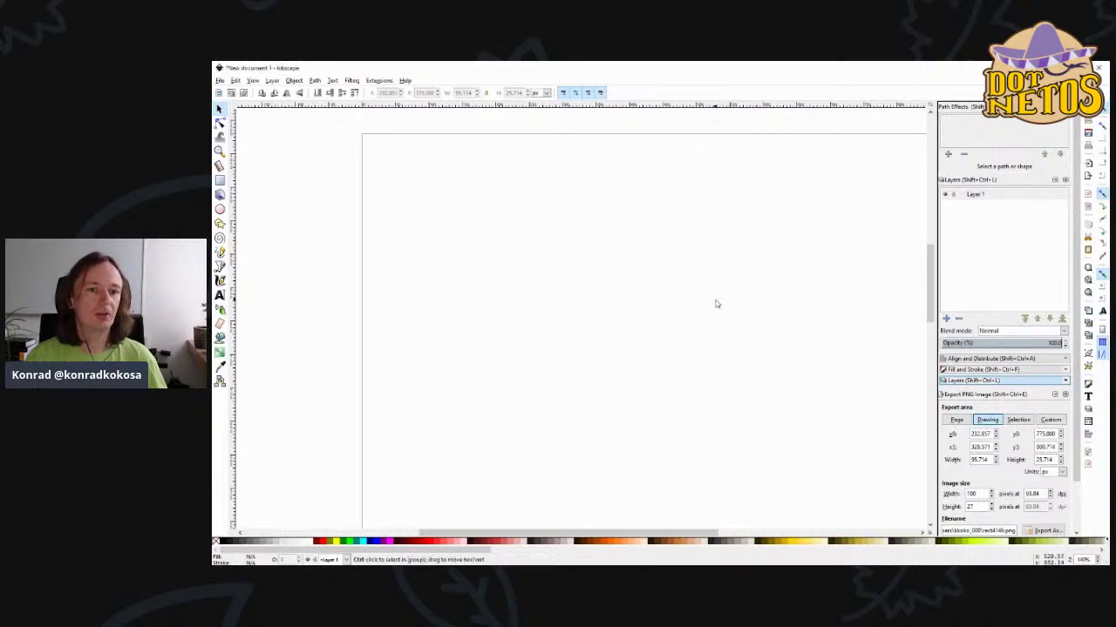
- Frame the entire resized page within the canvas area
left_click_drag(538, 537, 630, 537)
scroll(631, 424, "down", 2)
scroll(630, 424, "down", 3)
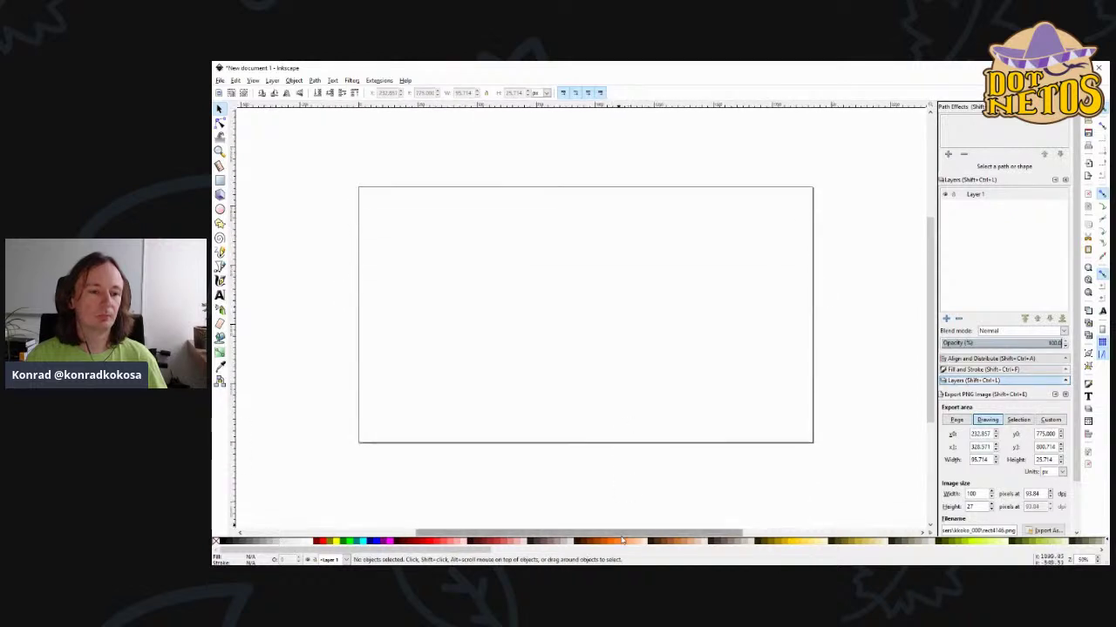
scroll(620, 515, "up", 1)
scroll(621, 515, "up", 2)
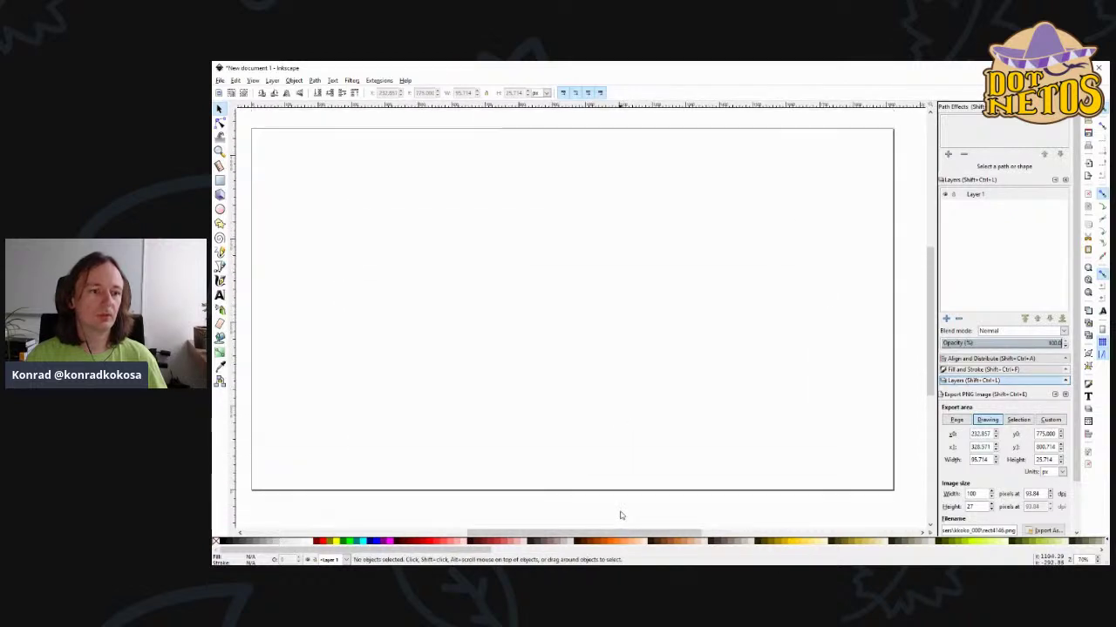
left_click_drag(624, 533, 615, 534)
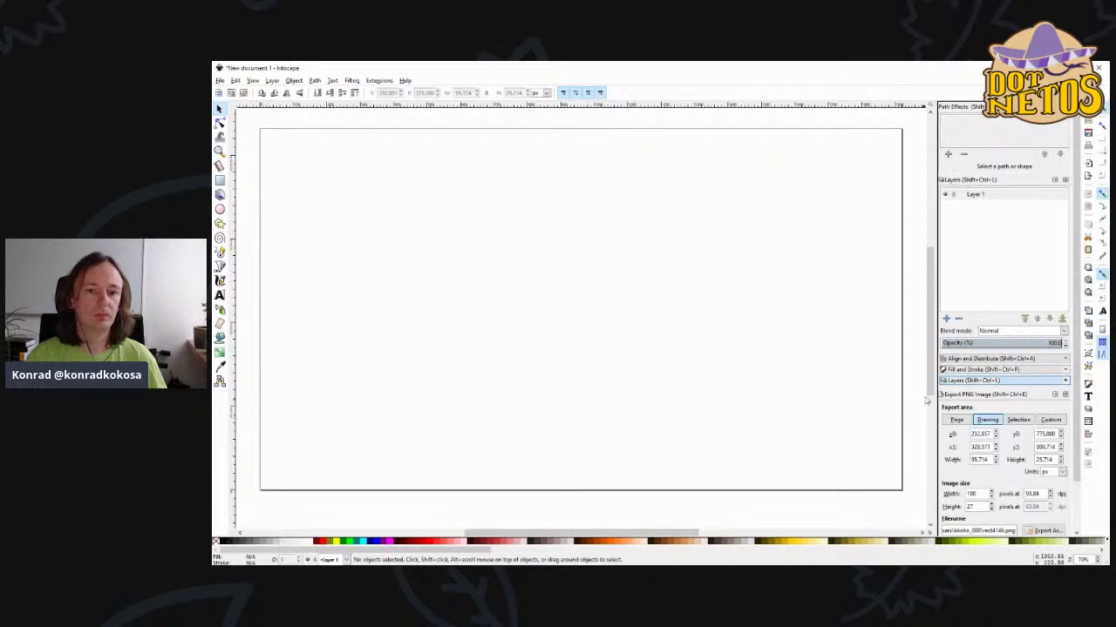
left_click_drag(930, 403, 933, 395)
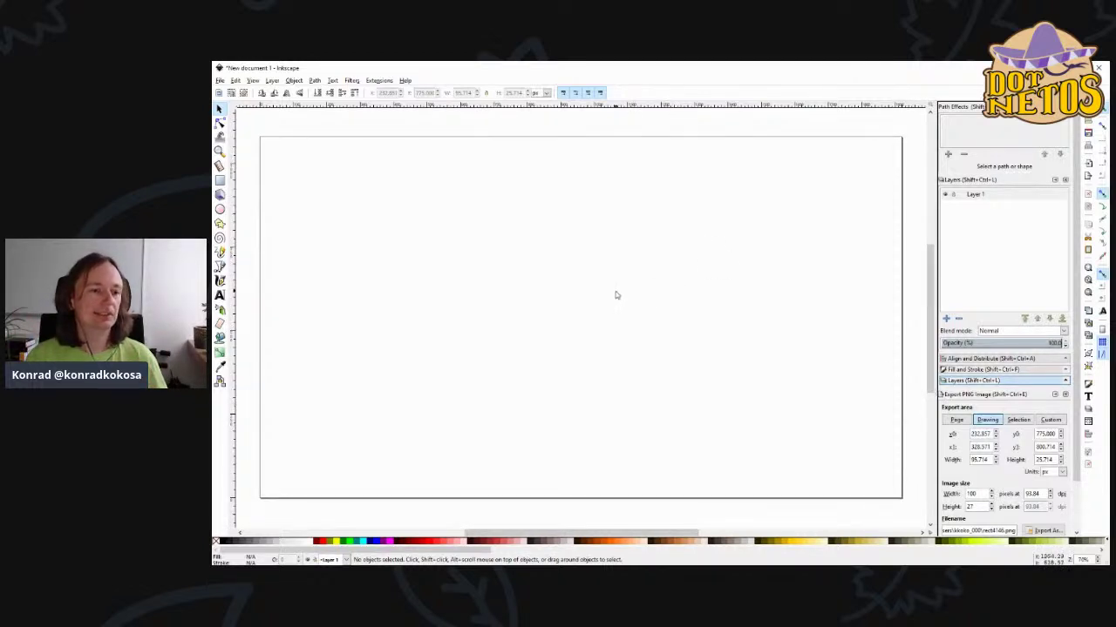
- Save the document to the Desktop as an Inkscape SVG file named webinar
left_click(222, 81)
left_click(231, 140)
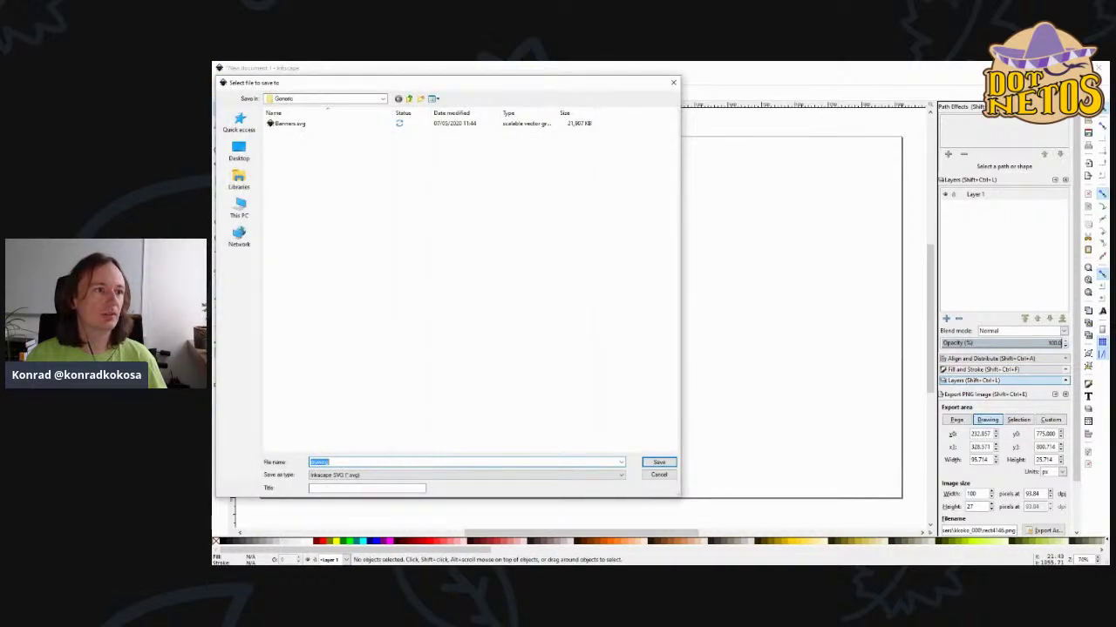
left_click(238, 151)
left_click_drag(349, 82, 635, 116)
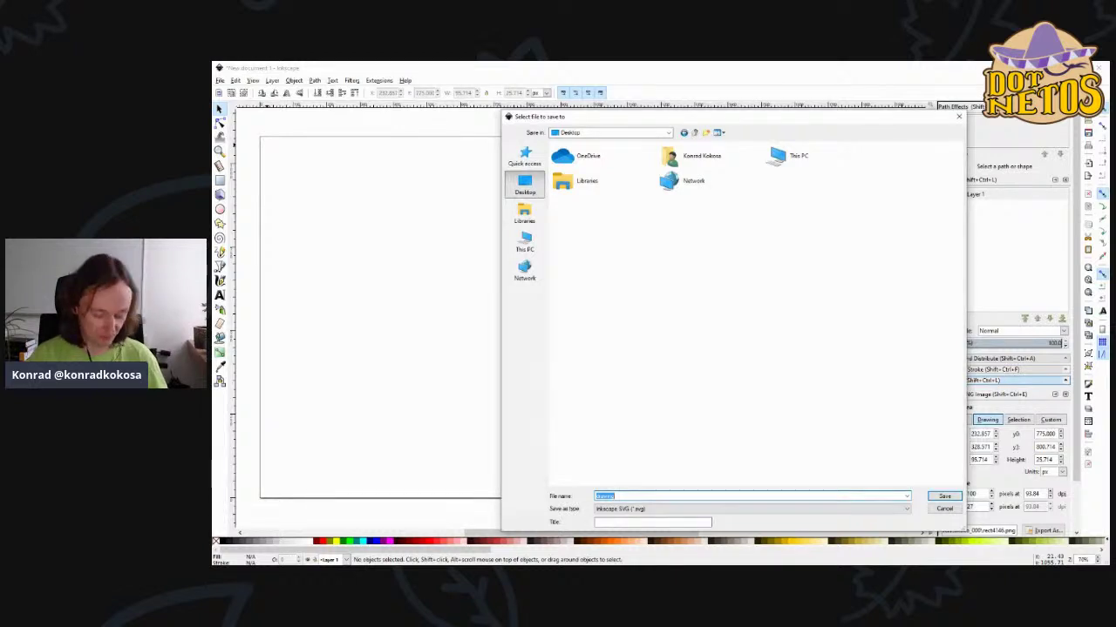
type("webinar")
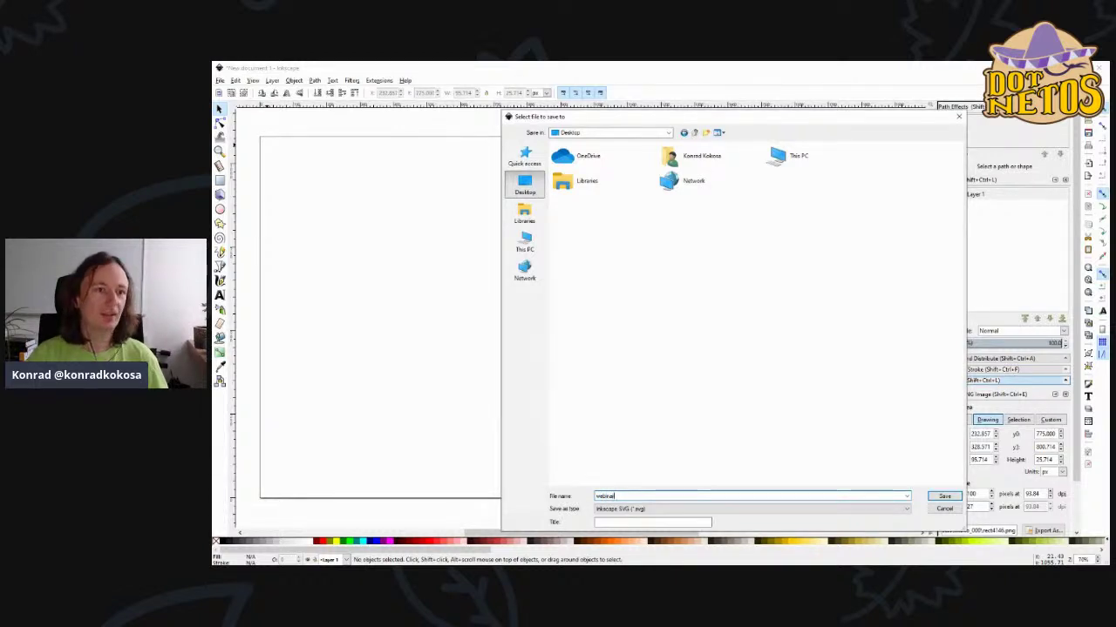
key("Return")
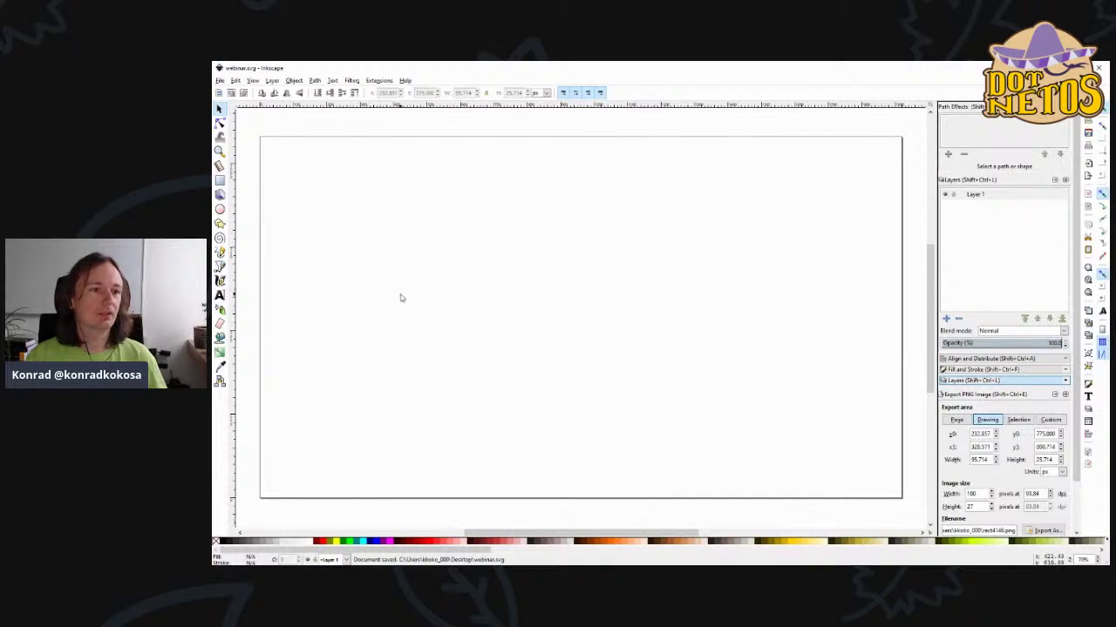
- Check the custom page size and units in the document properties, and close them without making changes
left_click(221, 81)
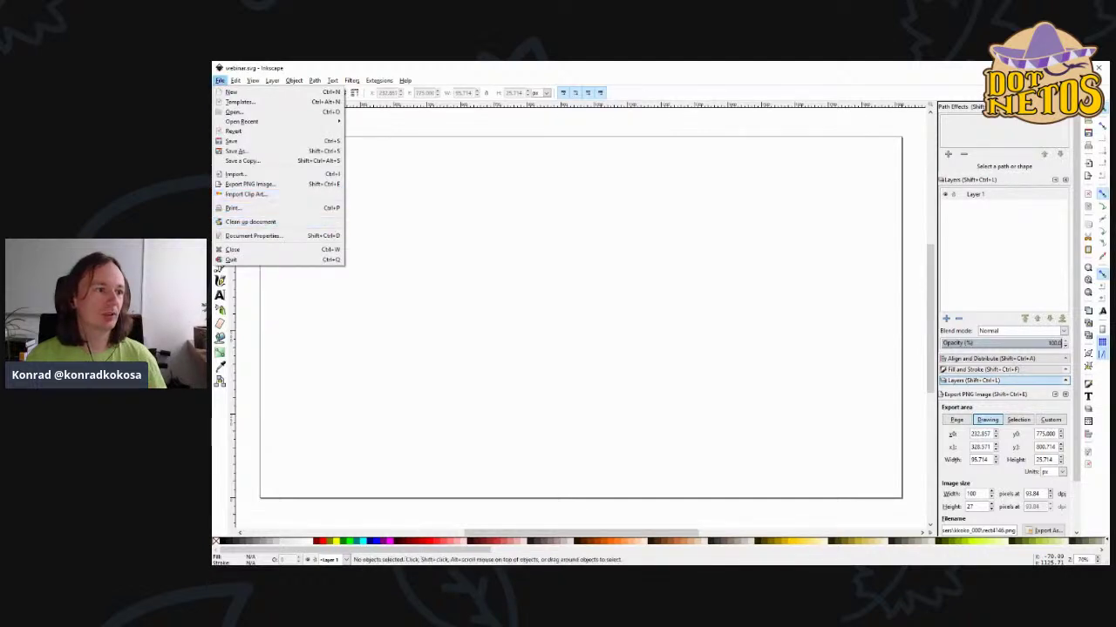
left_click(268, 236)
left_click_drag(688, 68, 668, 186)
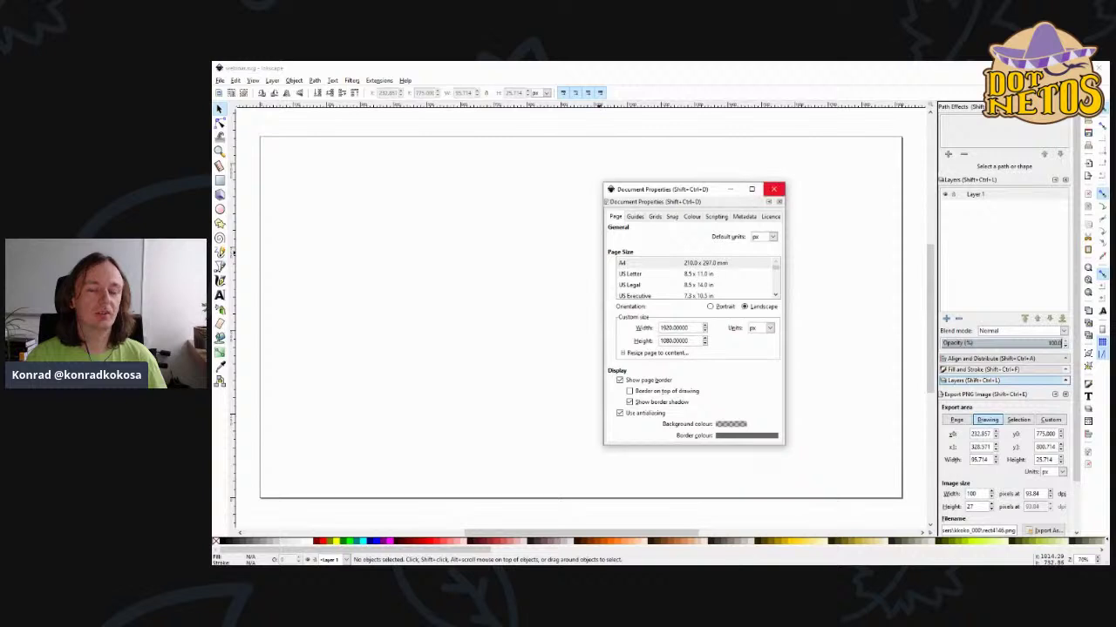
left_click(773, 189)
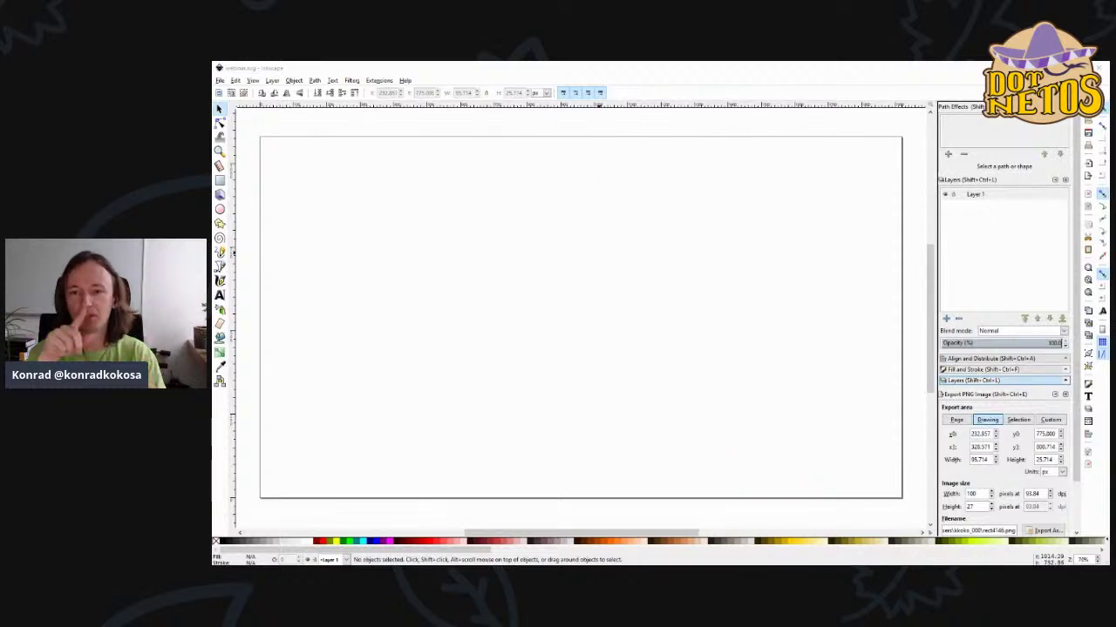
- Add a rectangular grid to the document with horizontal and vertical spacing of 32 px
key("ctrl+shift+d")
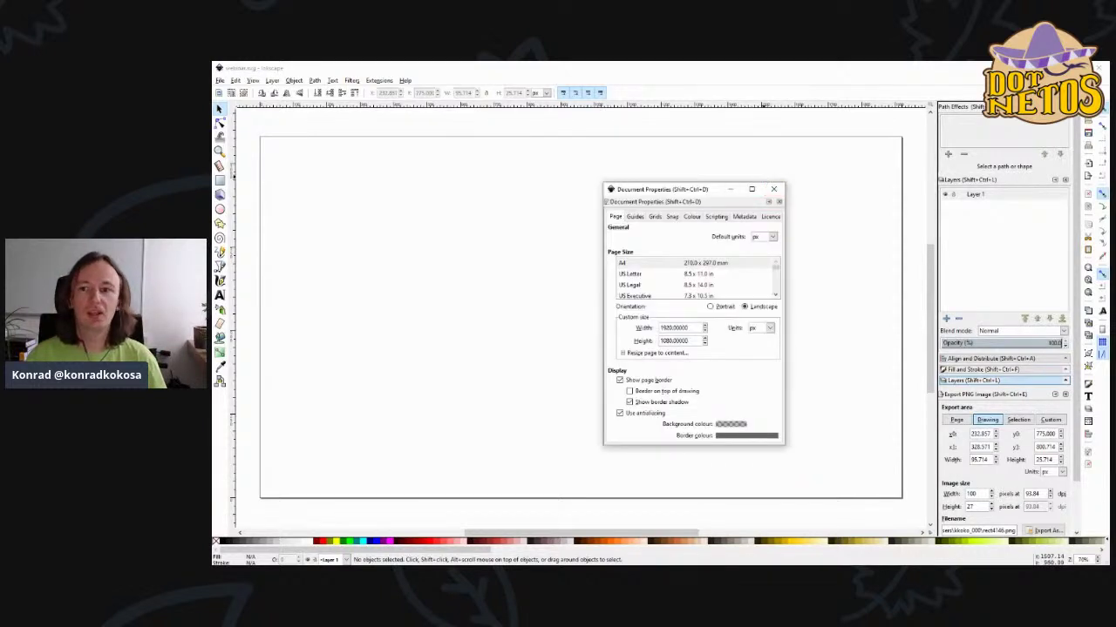
left_click(654, 216)
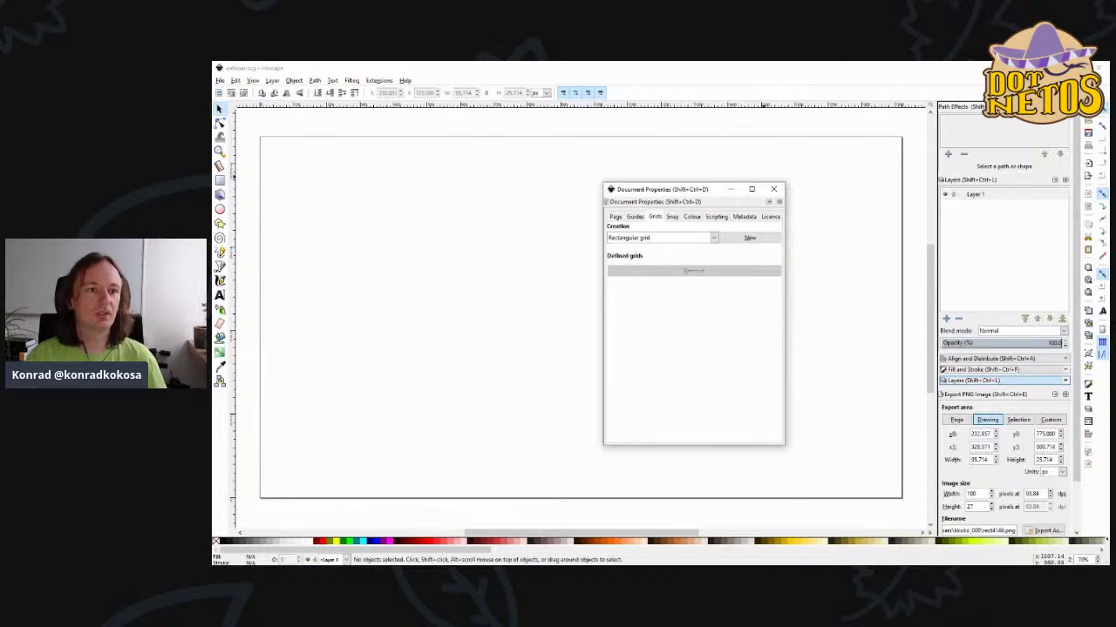
left_click(750, 238)
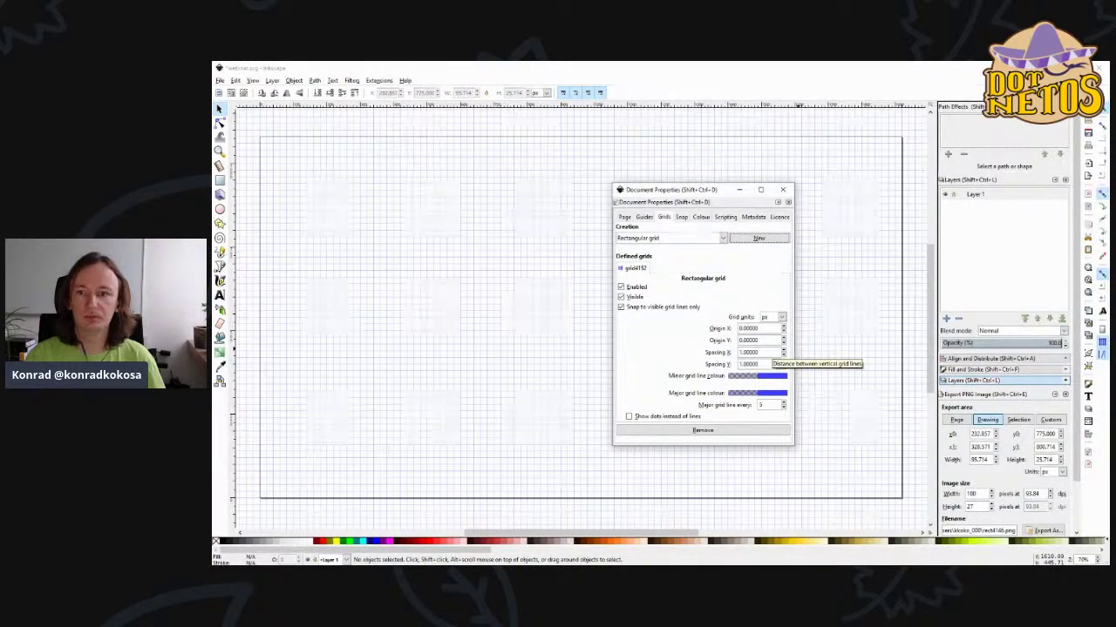
triple_click(750, 352)
type("32")
key("Tab")
type("32")
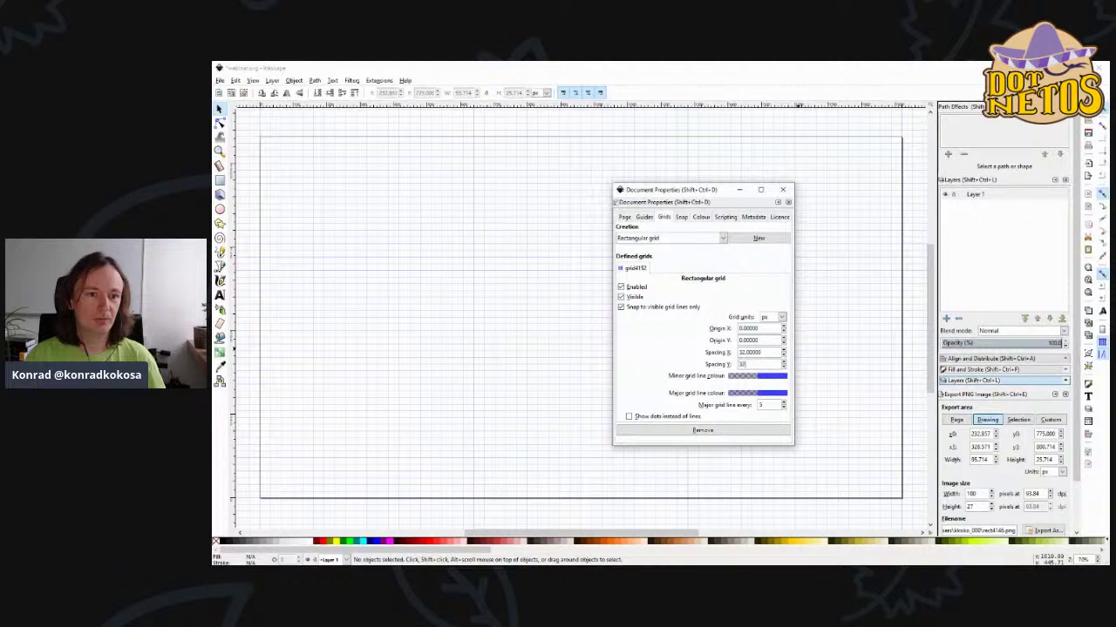
key("Tab")
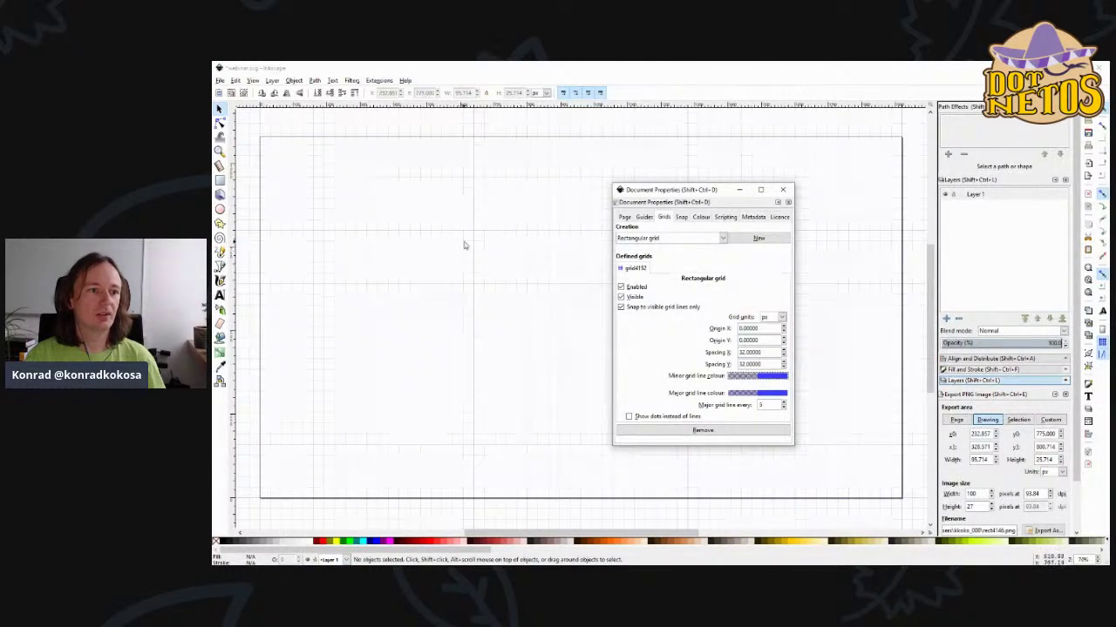
- Set the grid to show a major line every 5 lines and close the document properties
key("Tab")
key("Tab")
type("1")
key("BackSpace")
type("5")
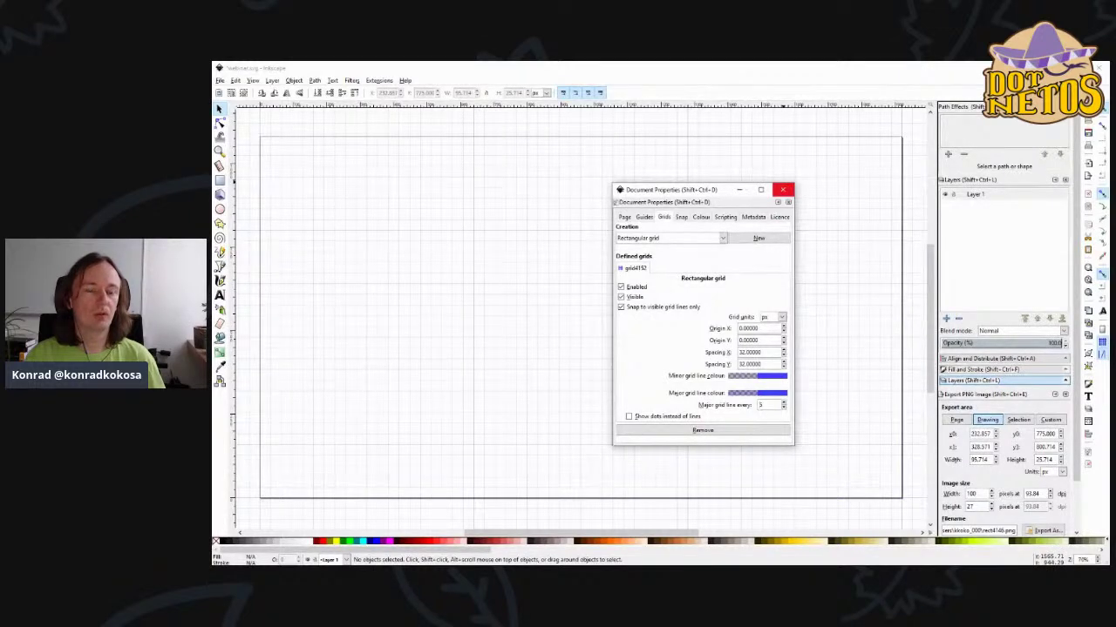
left_click(782, 189)
- Save the webinar document with its new grid
left_click(220, 80)
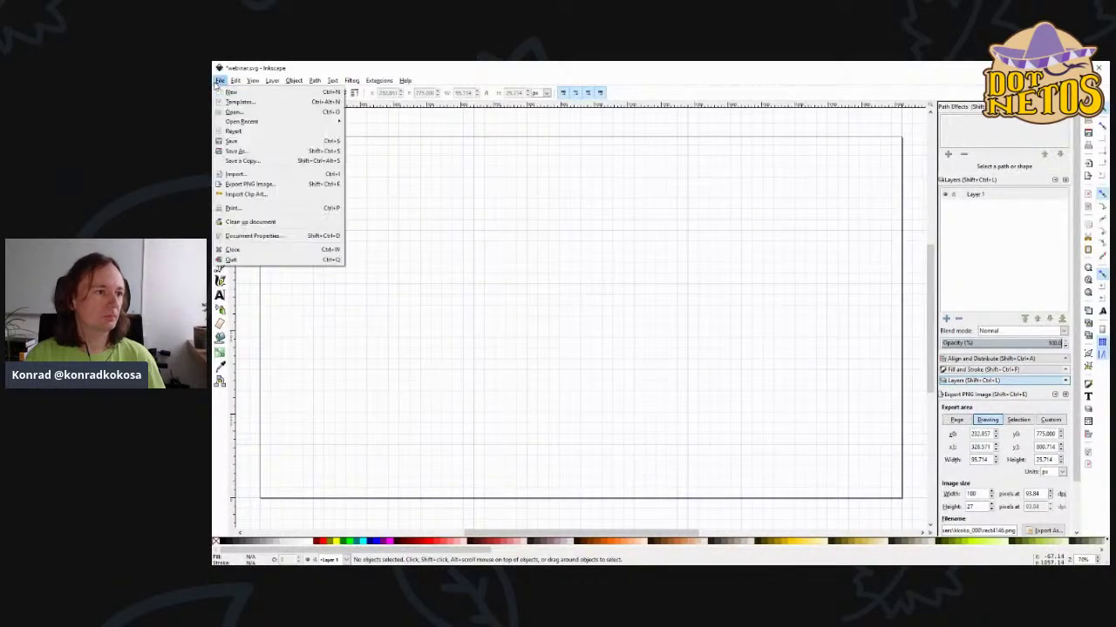
left_click(235, 141)
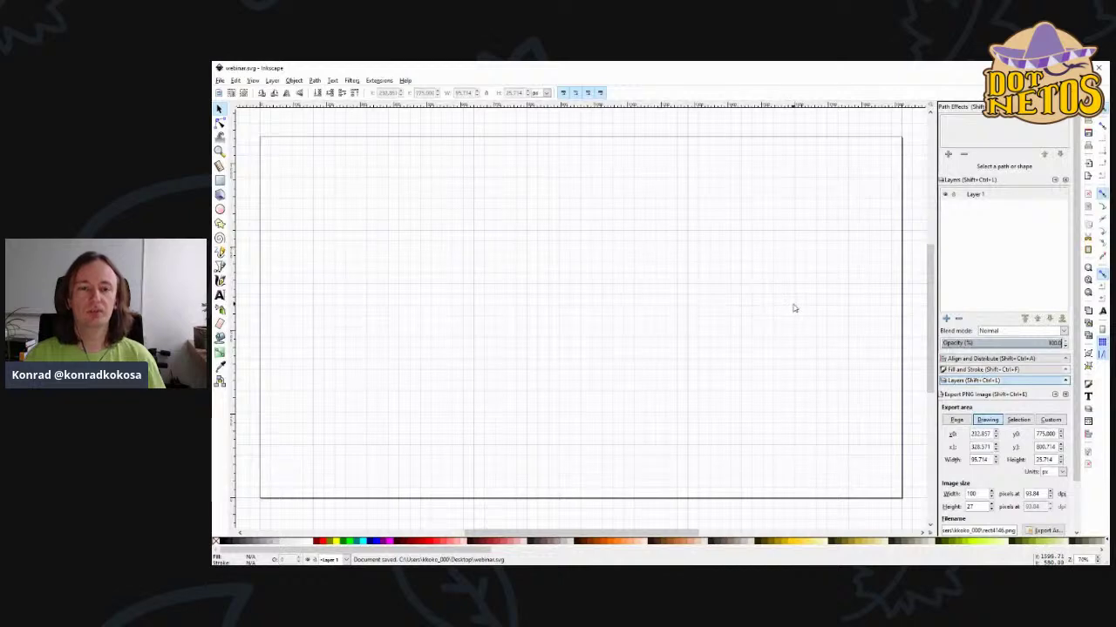
left_click(757, 323)
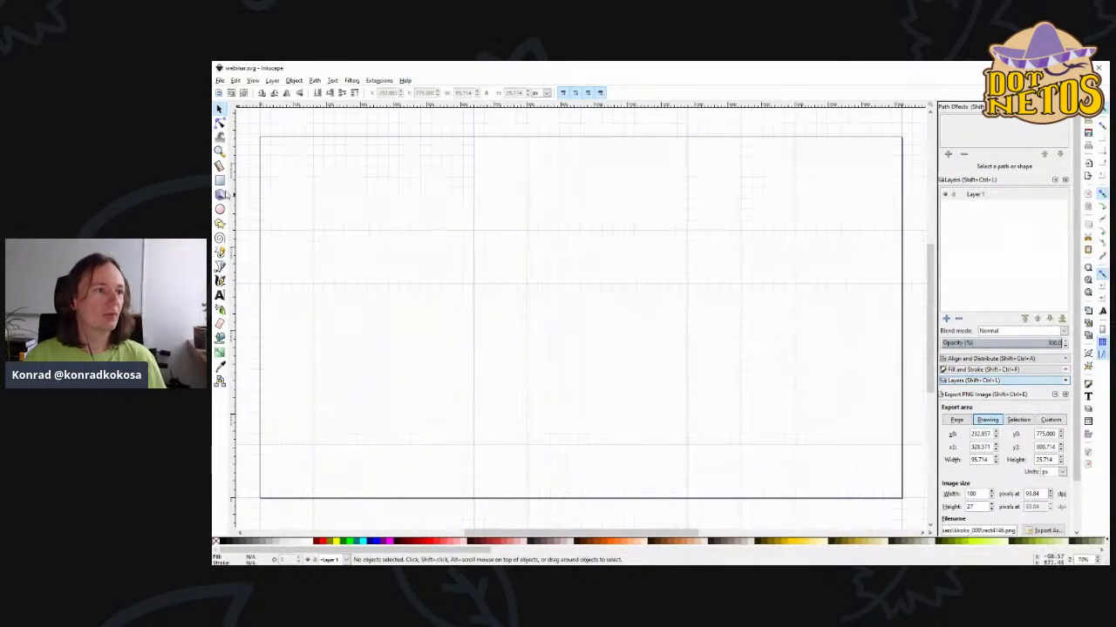
- Draw five black rectangles of different sizes freehand in the upper middle of the page
key("r")
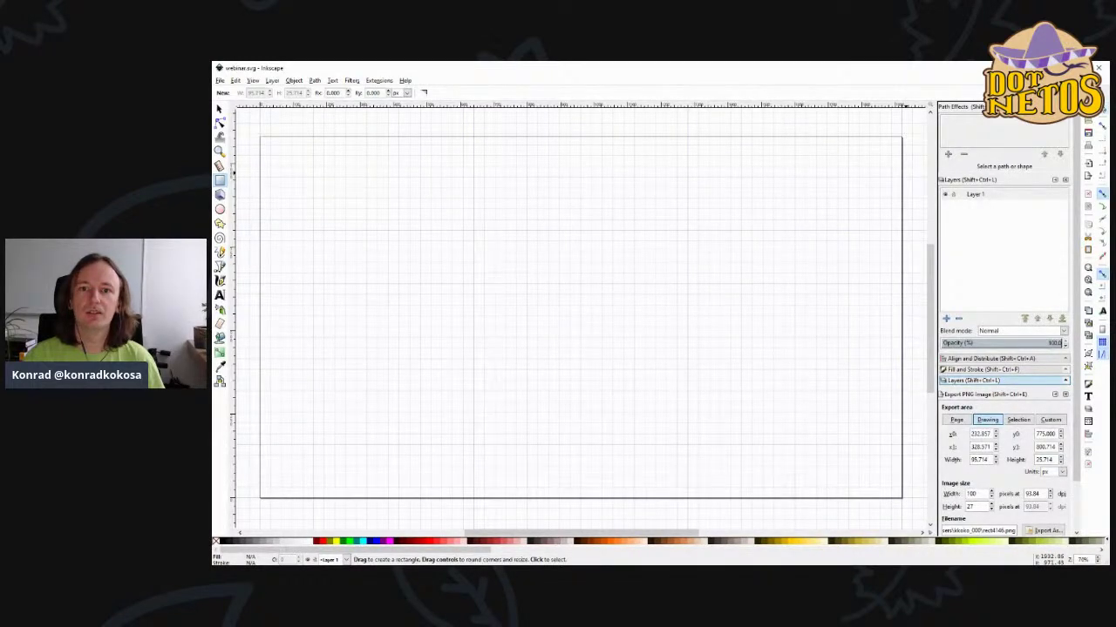
left_click_drag(591, 229, 638, 310)
left_click_drag(507, 215, 545, 297)
mouse_move(464, 185)
left_mouse_down()
mouse_move(490, 216)
mouse_move(567, 231)
left_mouse_up()
left_click_drag(563, 274, 586, 281)
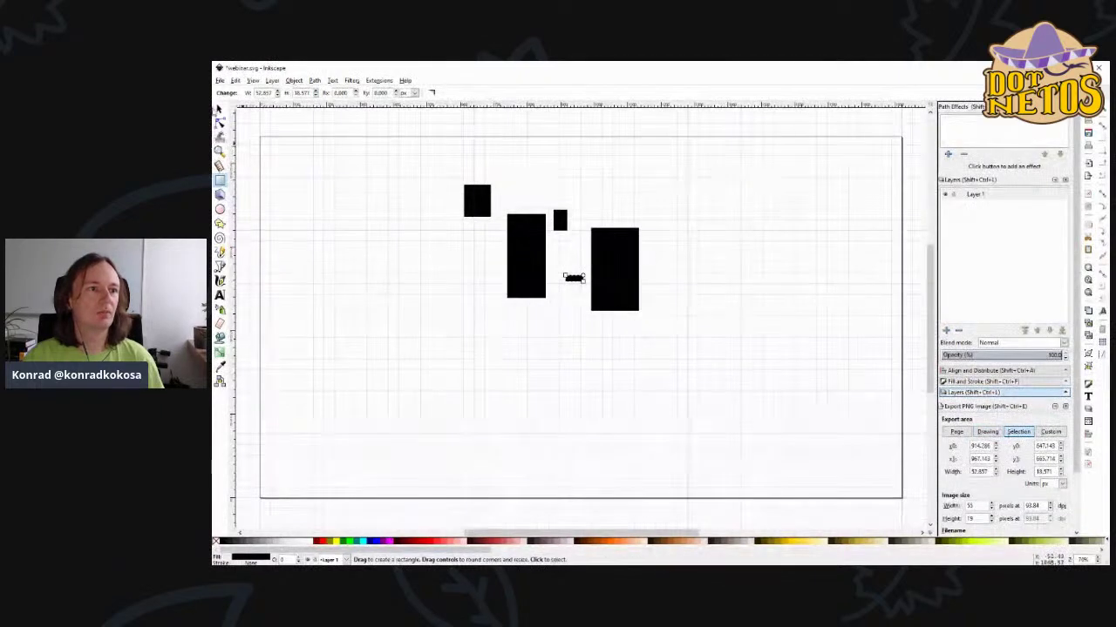
- Delete all the freehand black rectangles from the page
key("s")
left_click(464, 192)
key("Delete")
left_click(538, 240)
left_click(559, 220)
key("Delete")
left_click(591, 292)
key("Delete")
left_click(574, 277)
key("Delete")
left_click(535, 274)
key("Delete")
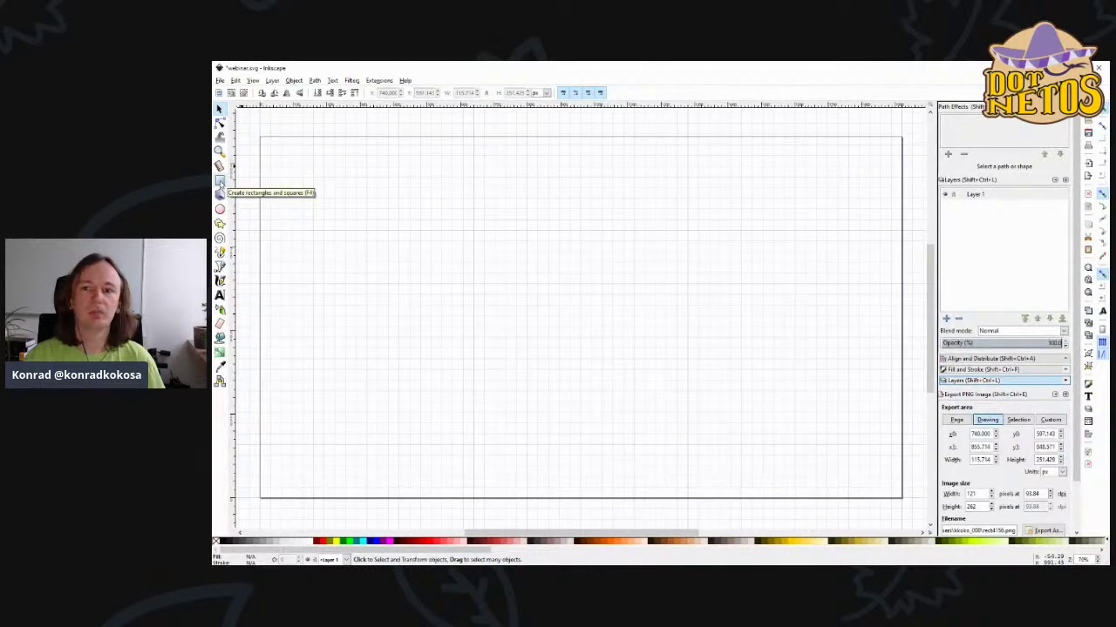
- Draw three rectangles in a row snapped to the grid, one 320 px and two 160 px wide, each 64 px high
left_click(220, 180)
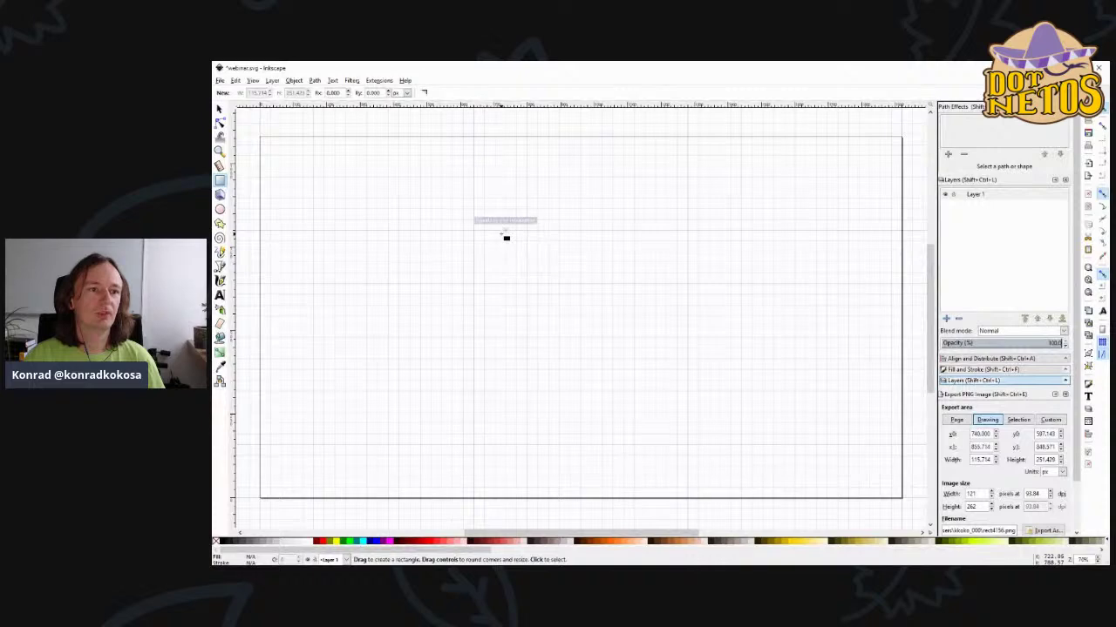
left_click_drag(366, 230, 667, 252)
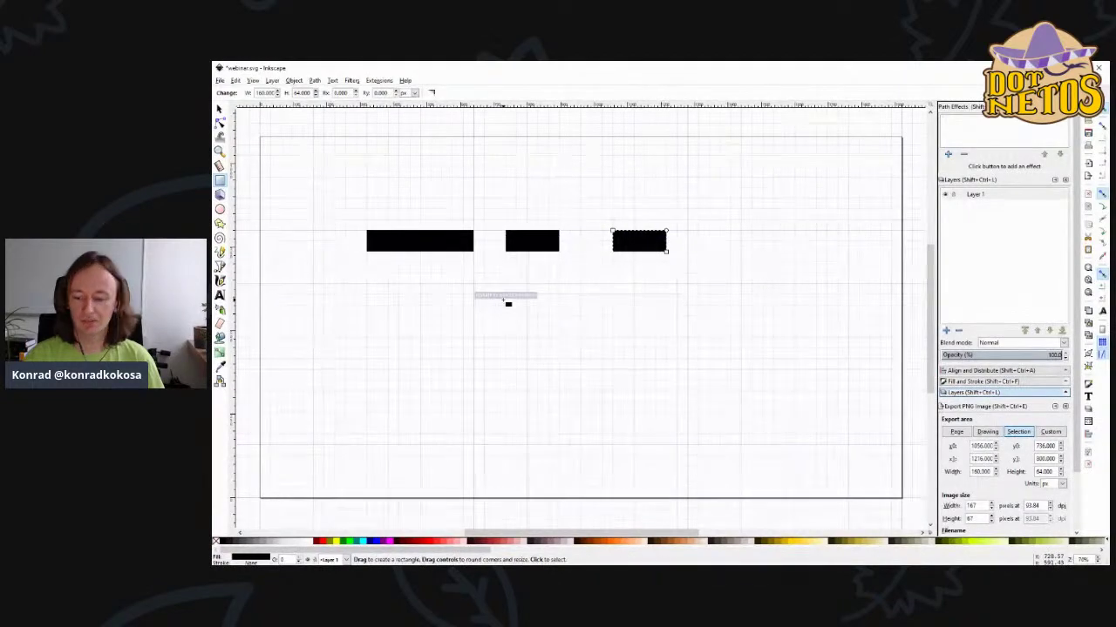
- Move the last rectangle in the row to about X 896, Y 716 px, and remove the middle rectangle
left_click(219, 109)
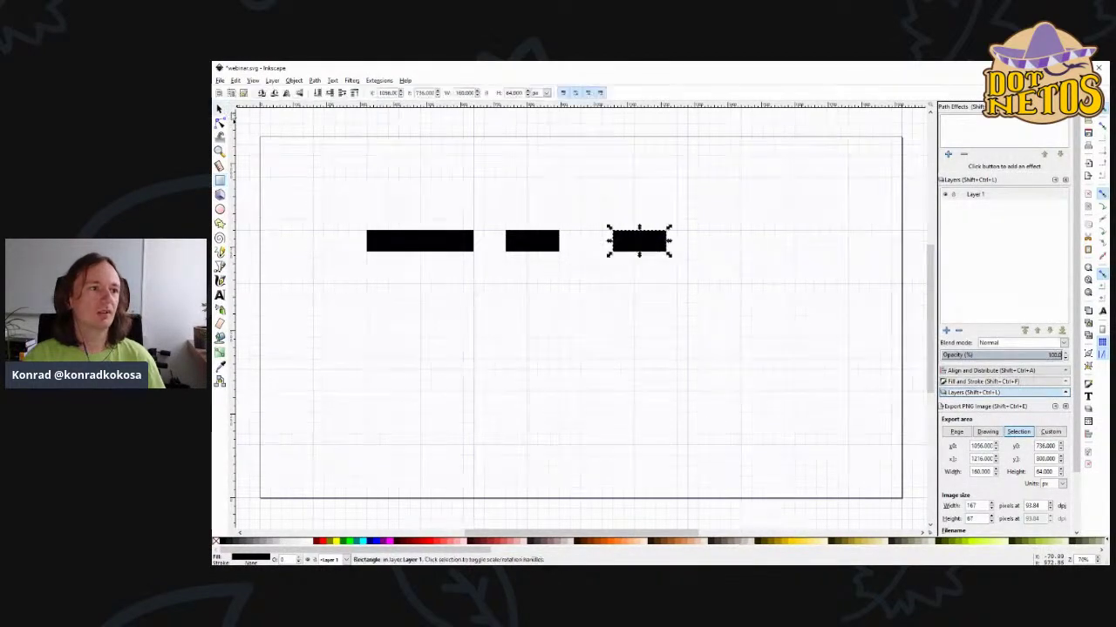
left_click_drag(640, 241, 586, 244)
left_click_drag(578, 243, 575, 250)
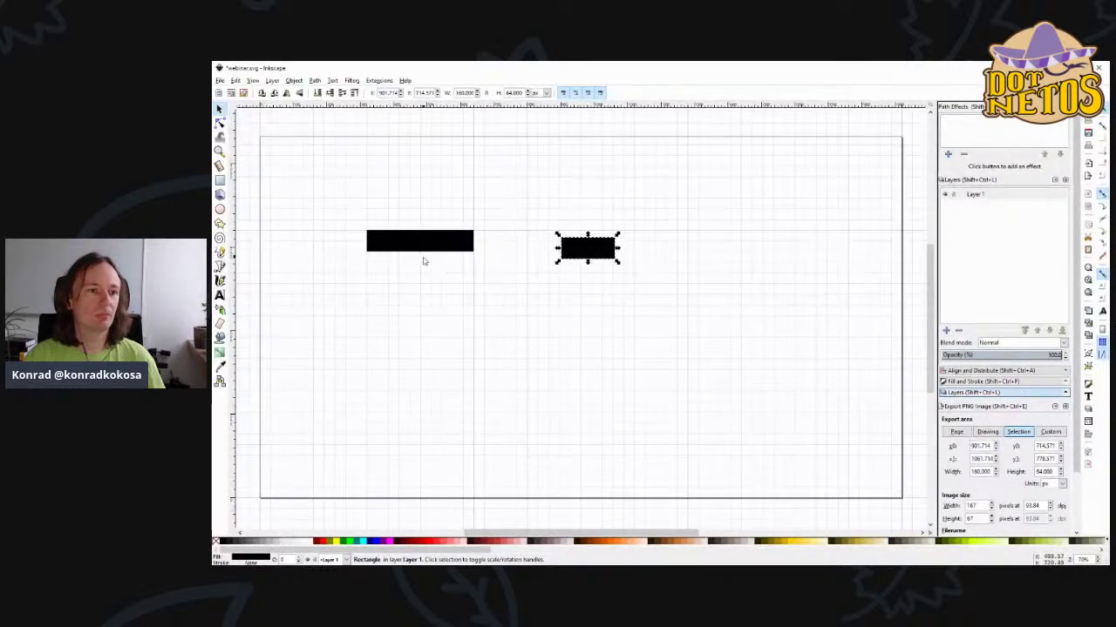
left_click_drag(603, 248, 600, 246)
- Draw a wide rectangle, about 96 px high, above the two existing ones, and delete it
left_click(219, 180)
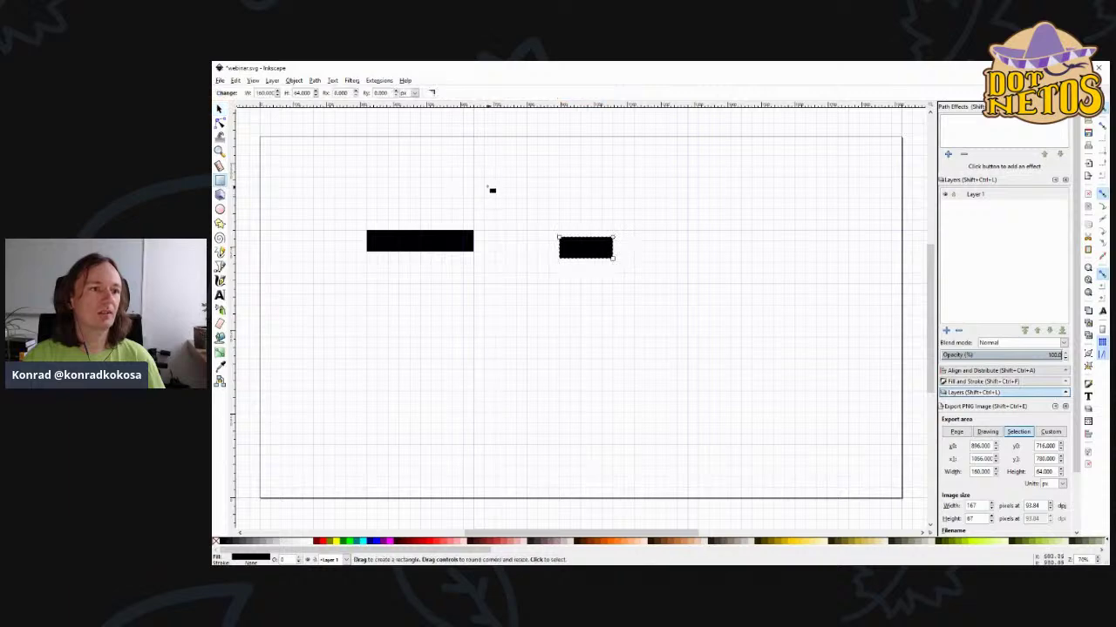
left_click_drag(477, 180, 603, 216)
key("Delete")
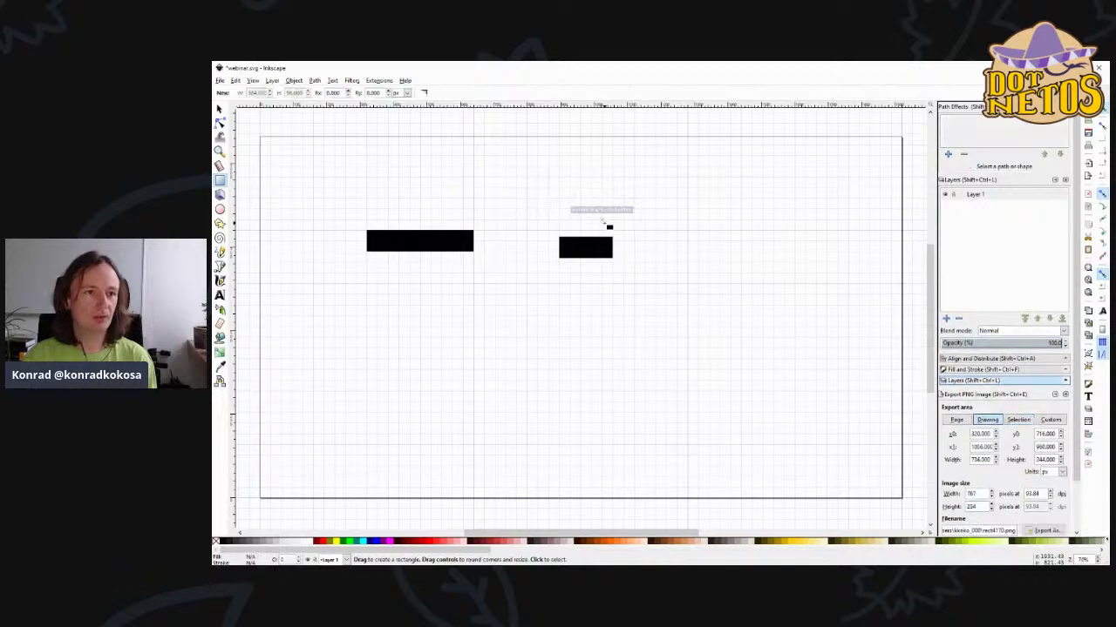
- Move the small black rectangle so that it snaps to the grid at X 992, Y 736 px
left_click(220, 109)
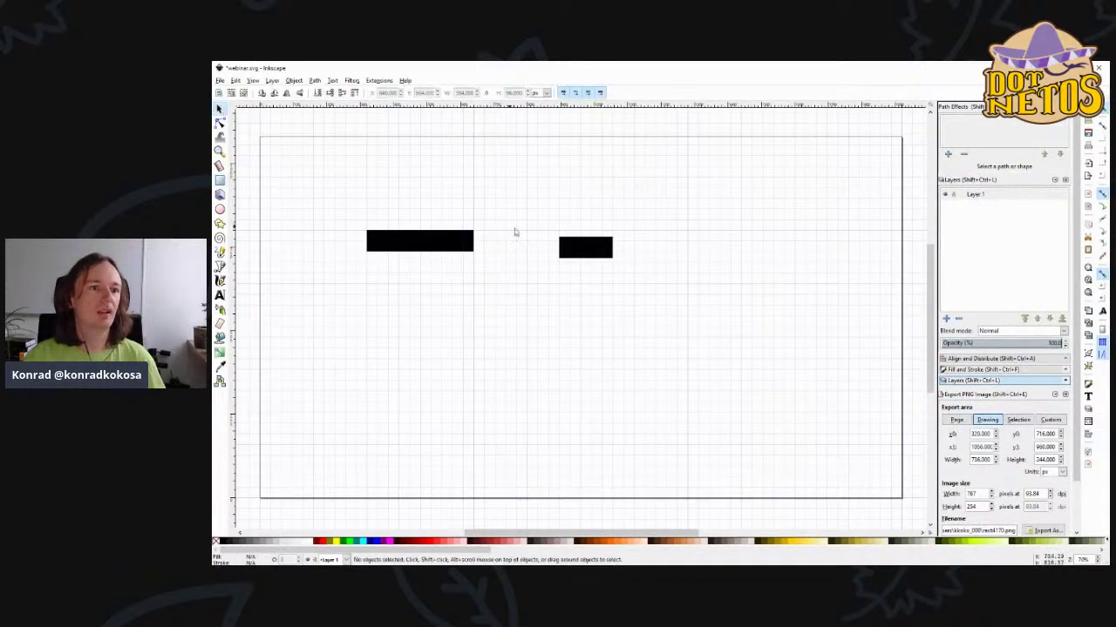
left_click_drag(571, 245, 543, 241)
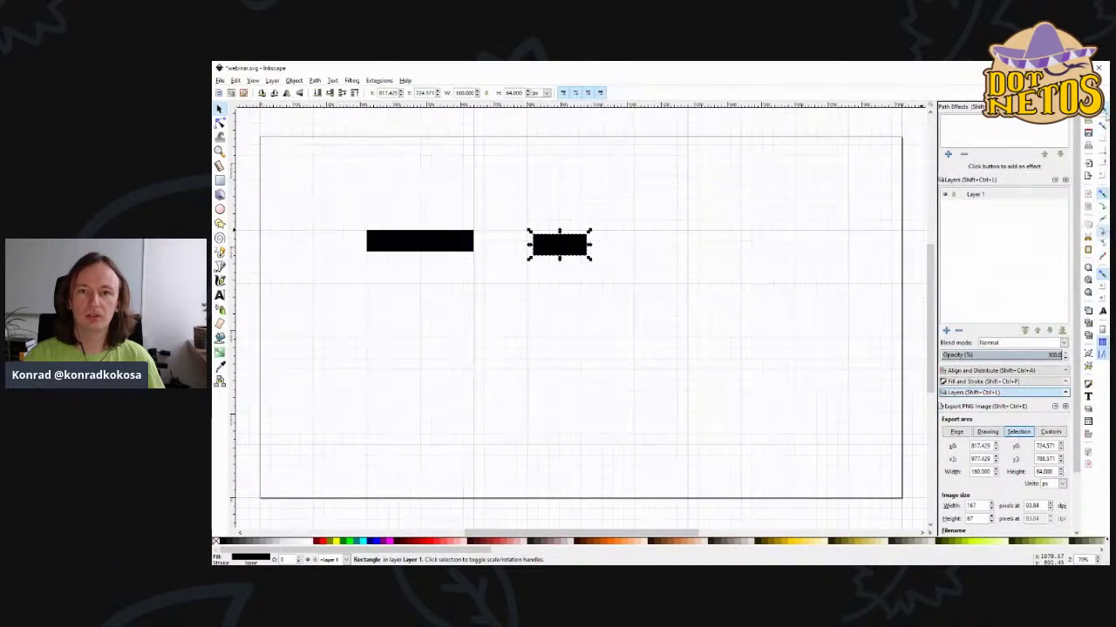
left_click_drag(553, 241, 545, 237)
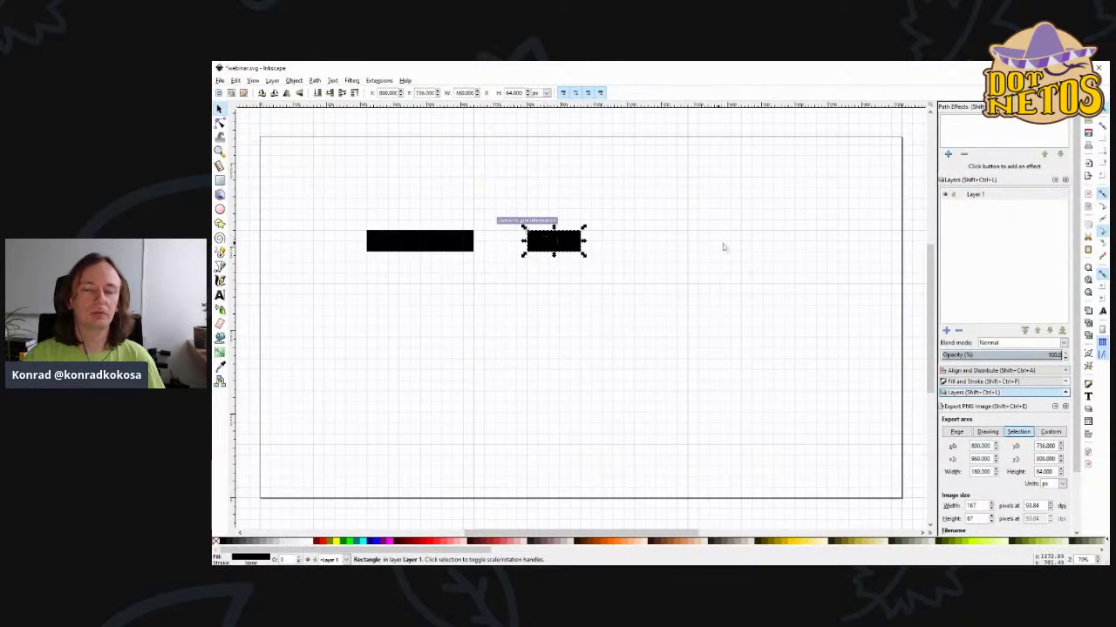
left_click_drag(566, 240, 614, 247)
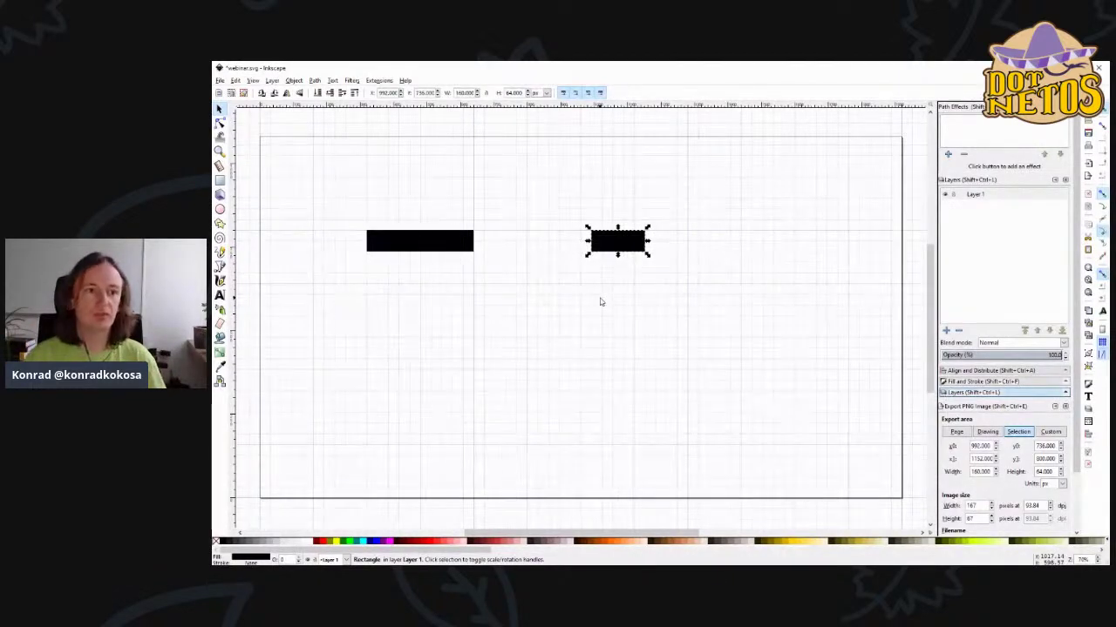
- Move the wide rectangle to X 512, Y 736 px and the small one to X 1120, Y 736 px on the grid
left_click_drag(445, 236, 510, 241)
left_click(622, 269)
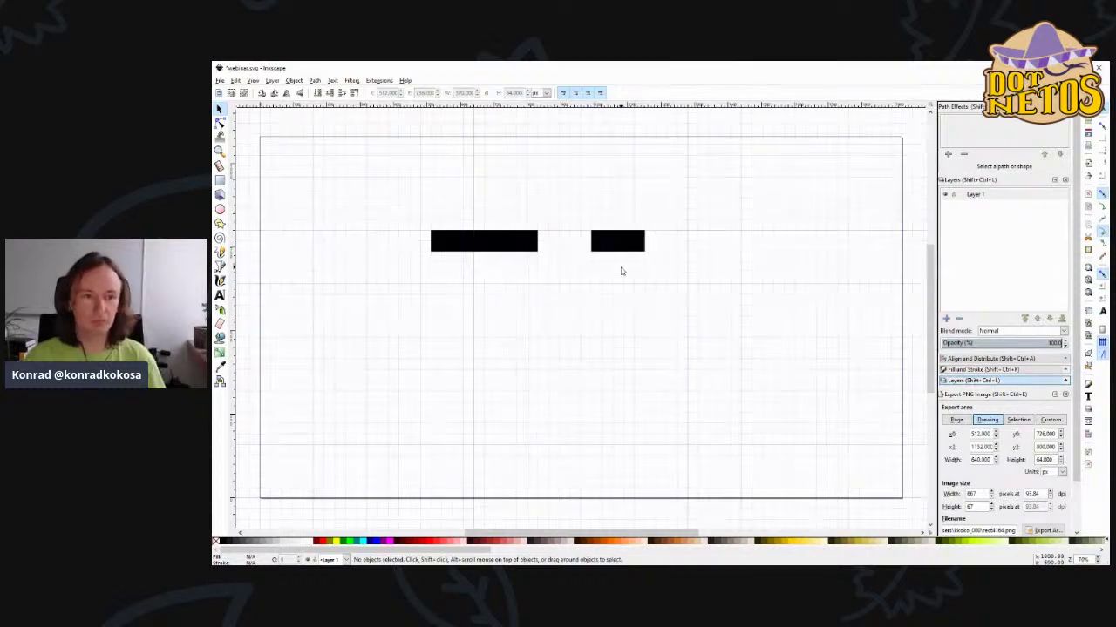
left_click_drag(620, 249, 668, 247)
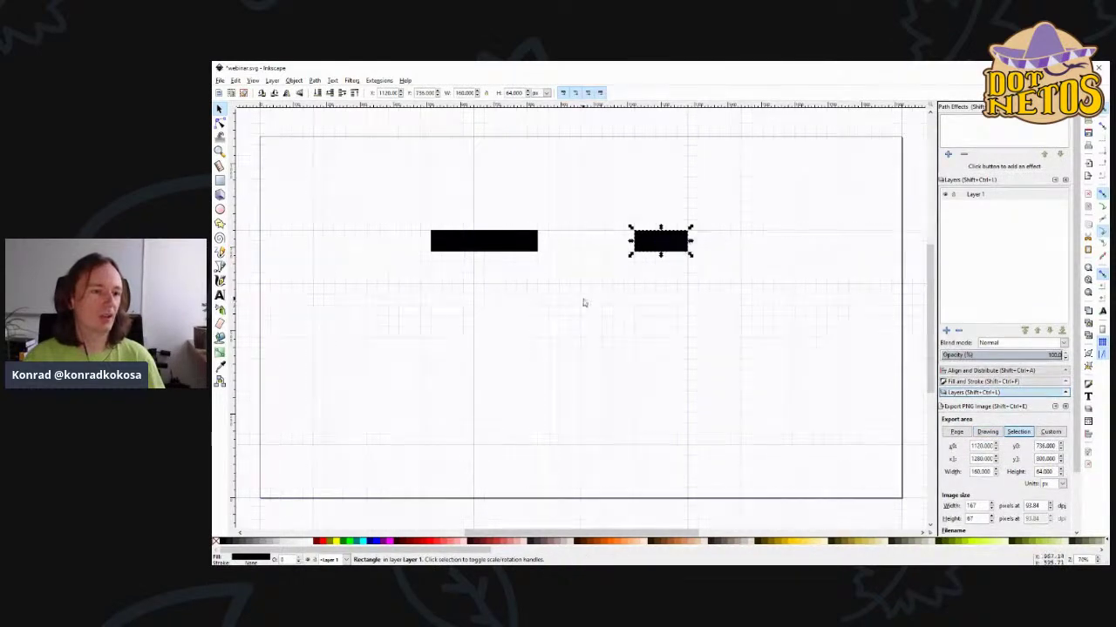
left_click(427, 277)
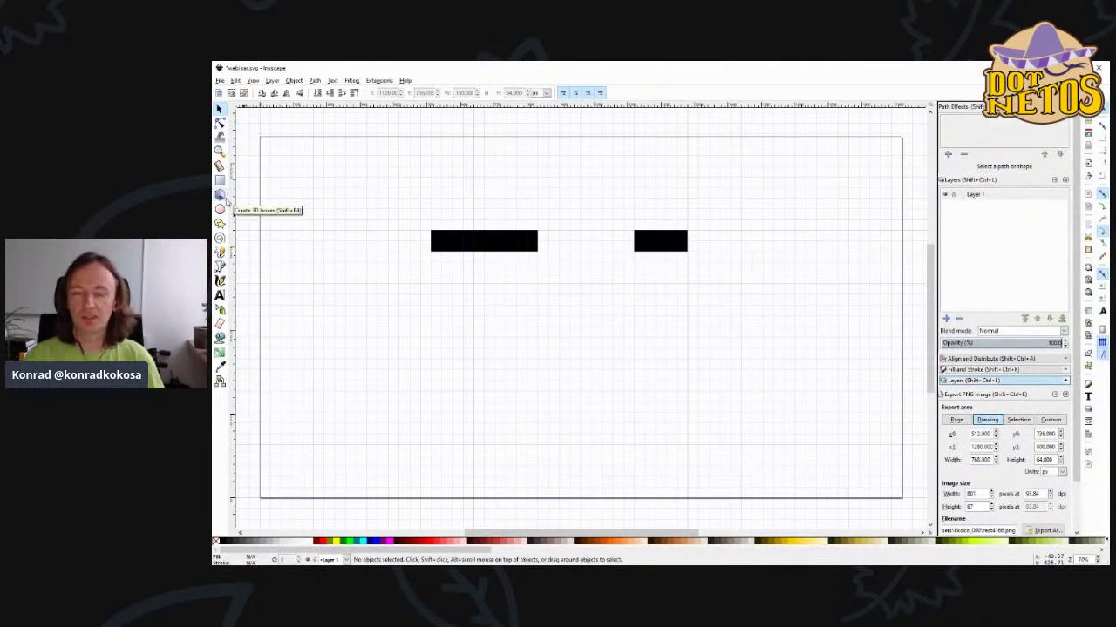
- Give the wide rectangle a blue fill, trying red first, and apply a yellow stroke
left_click(490, 241)
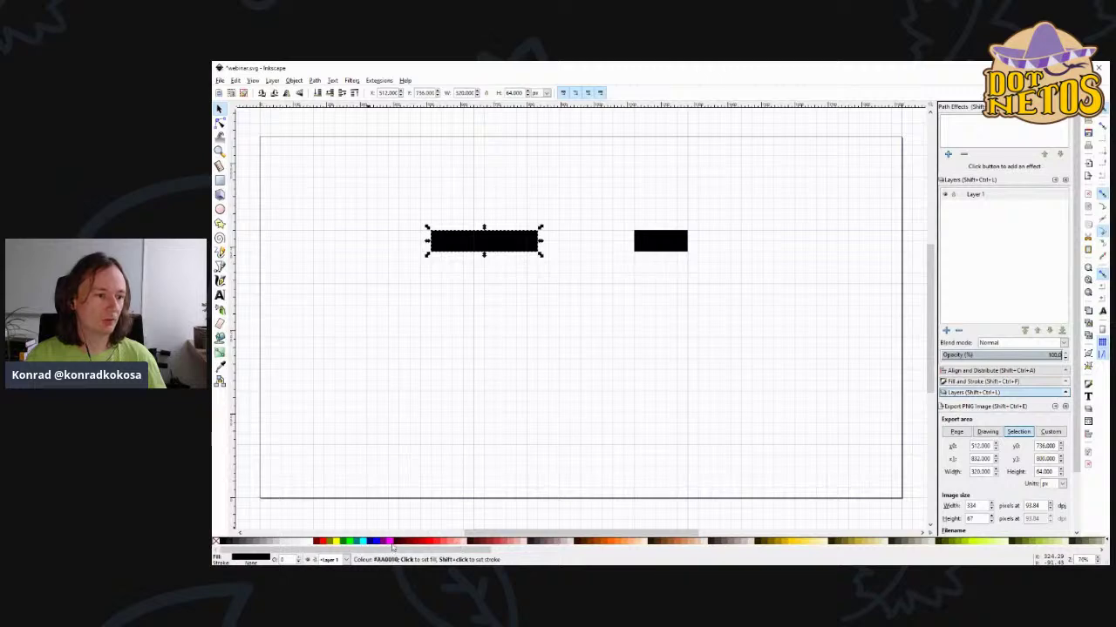
left_click(325, 544)
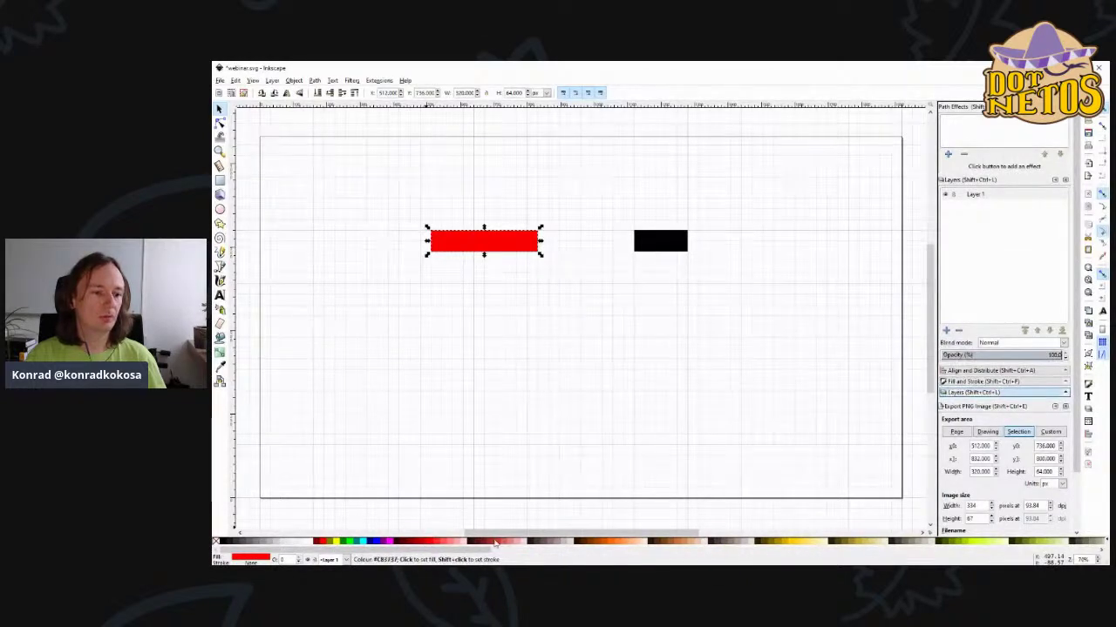
left_click(377, 542)
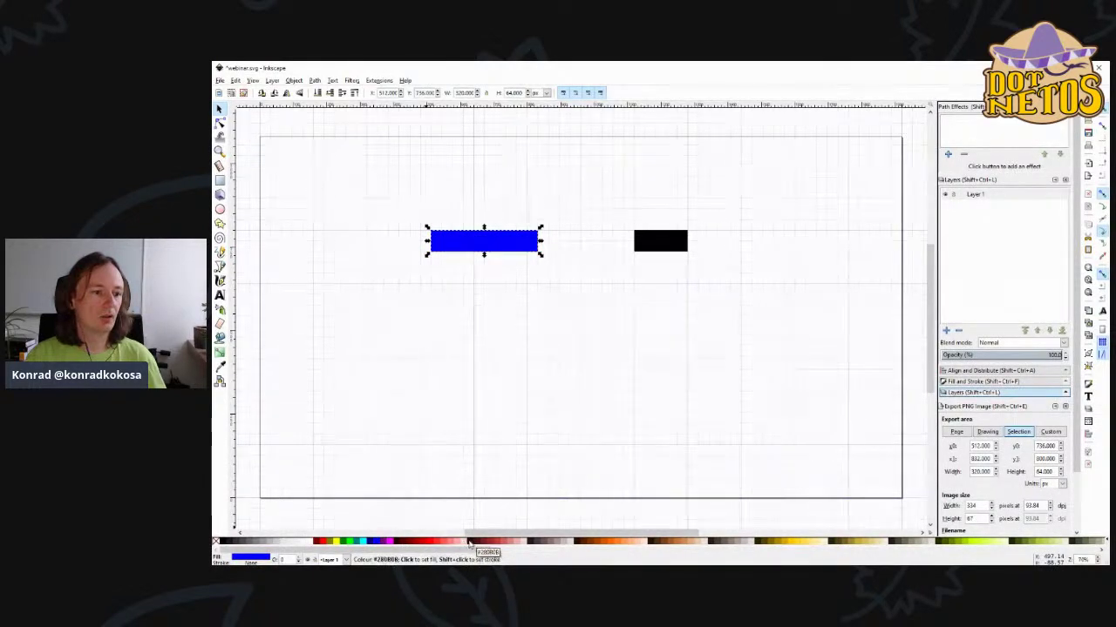
left_click(339, 544, "shift")
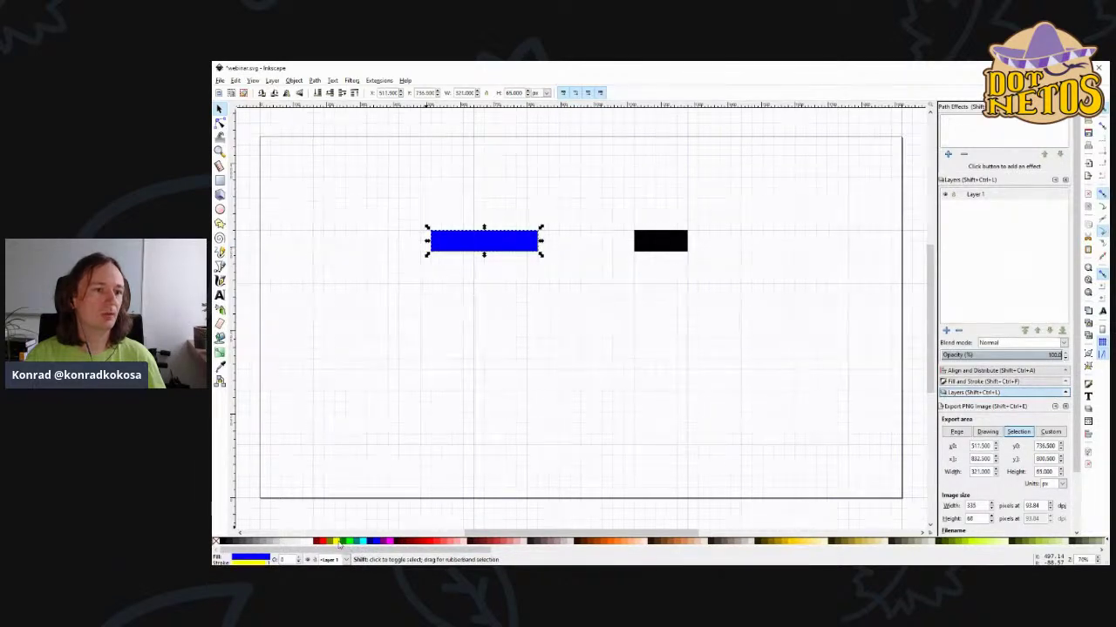
left_click(496, 255)
left_click(497, 250)
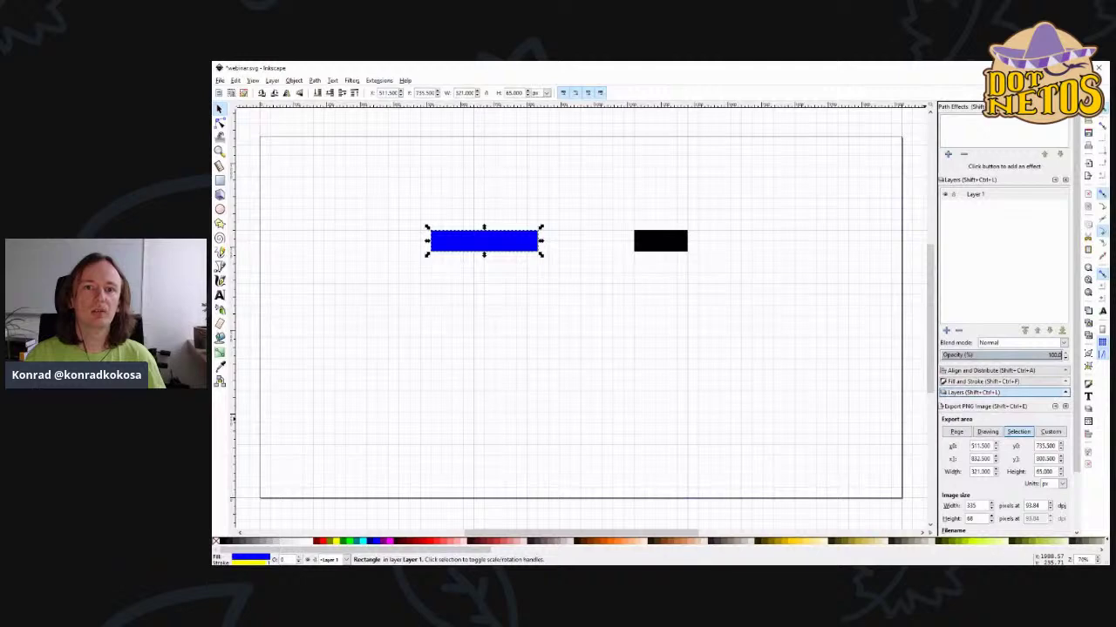
- Close all the docked dialogs, including Layers, Fill and Stroke, Align and Distribute, and Export PNG Image
key("ctrl+shift+f")
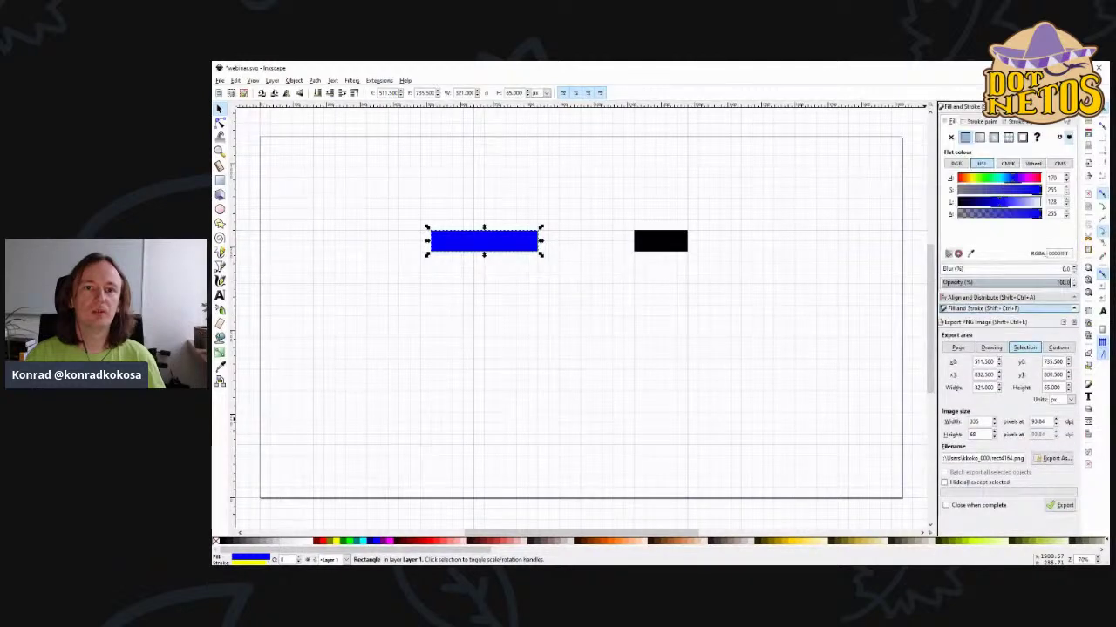
key("ctrl+shift+a")
key("ctrl+shift+e")
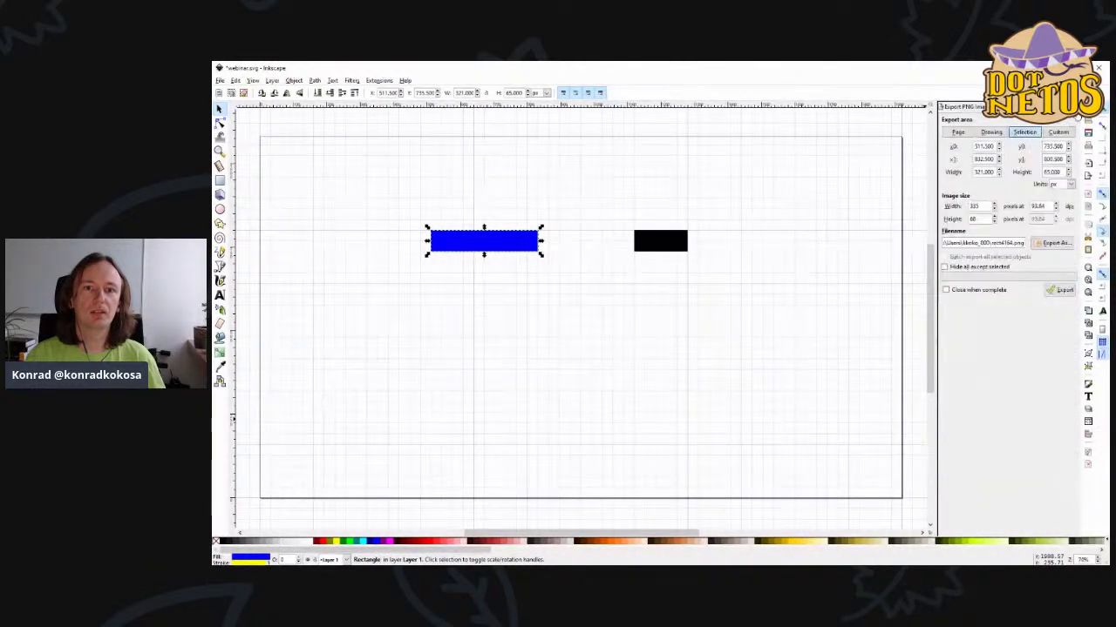
key("ctrl+shift+e")
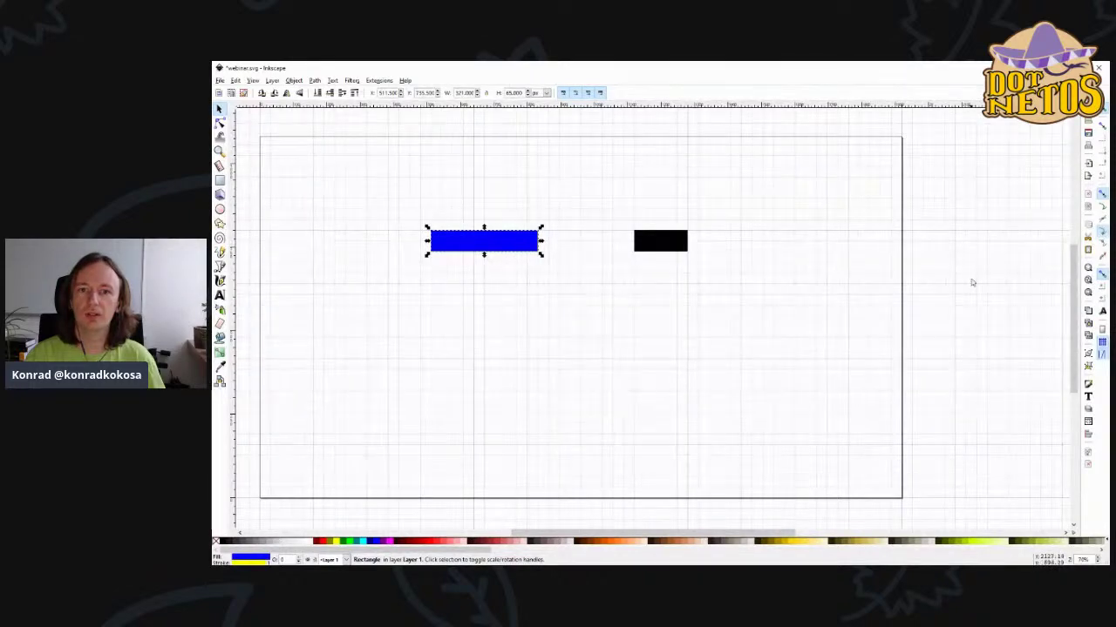
- Open the Fill and Stroke settings for the selected blue rectangle
left_click(294, 80)
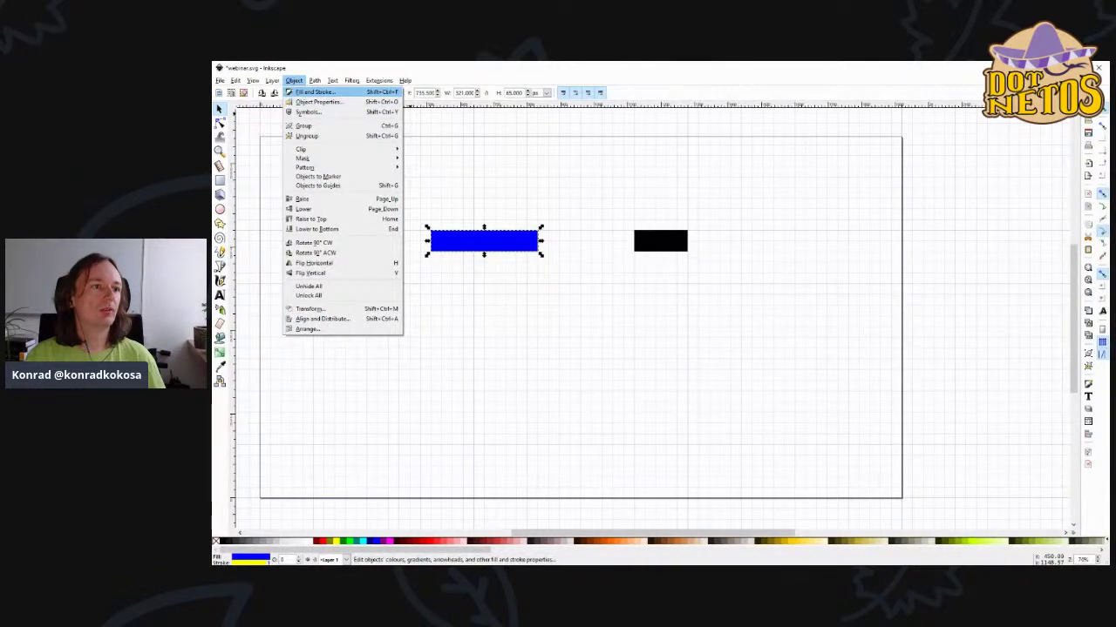
left_click(448, 140)
left_click(294, 80)
left_click(305, 92)
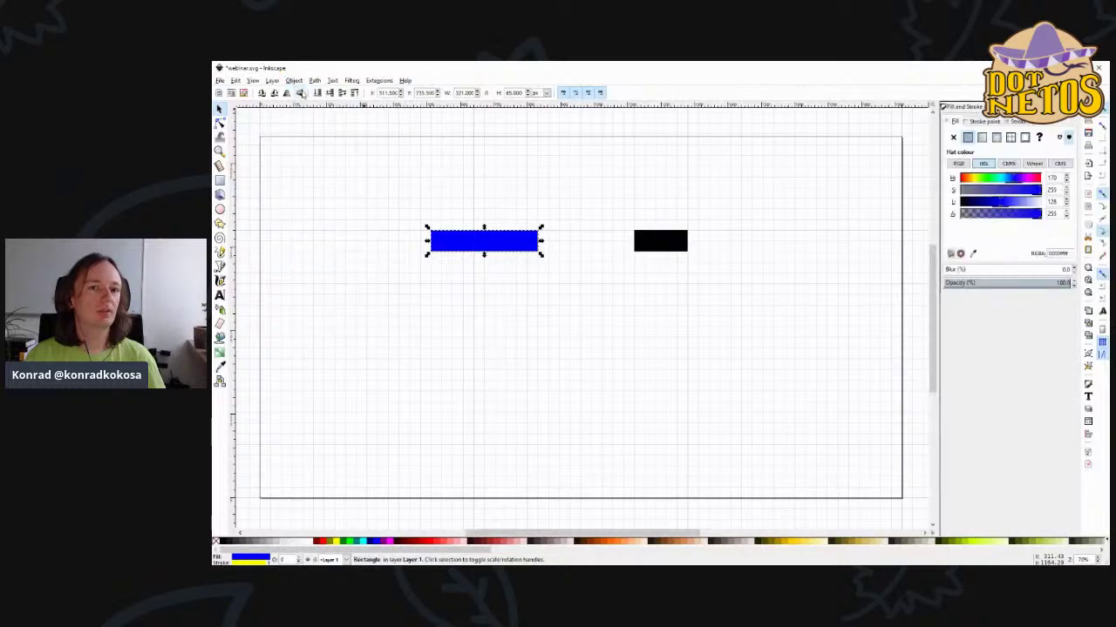
- Show the stroke style settings of the blue rectangle
left_click(688, 246)
left_click(527, 244)
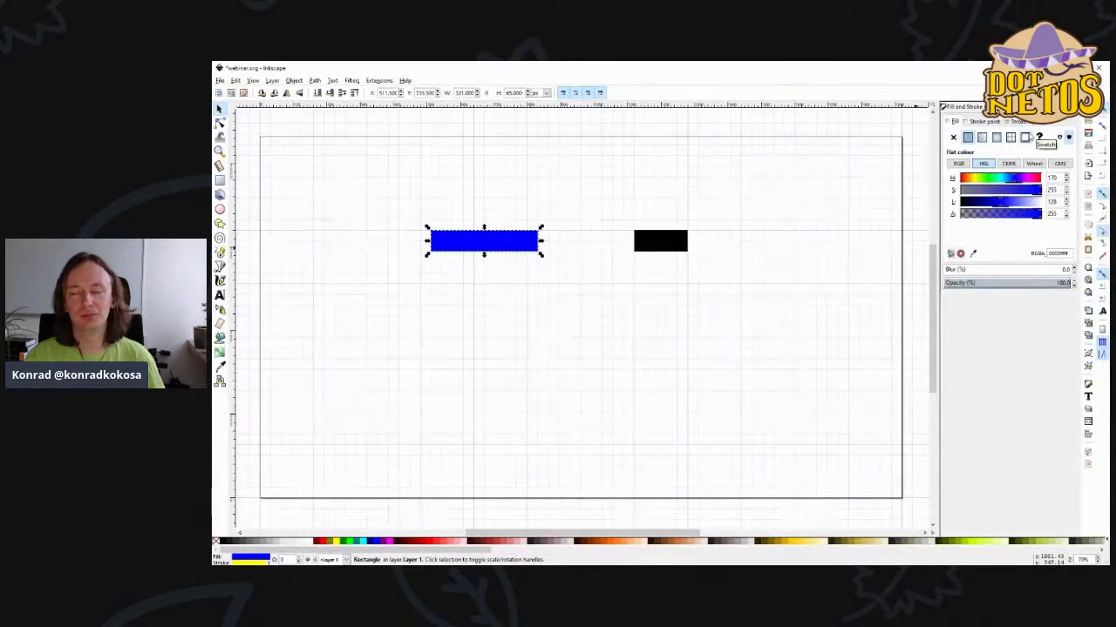
left_click(1021, 123)
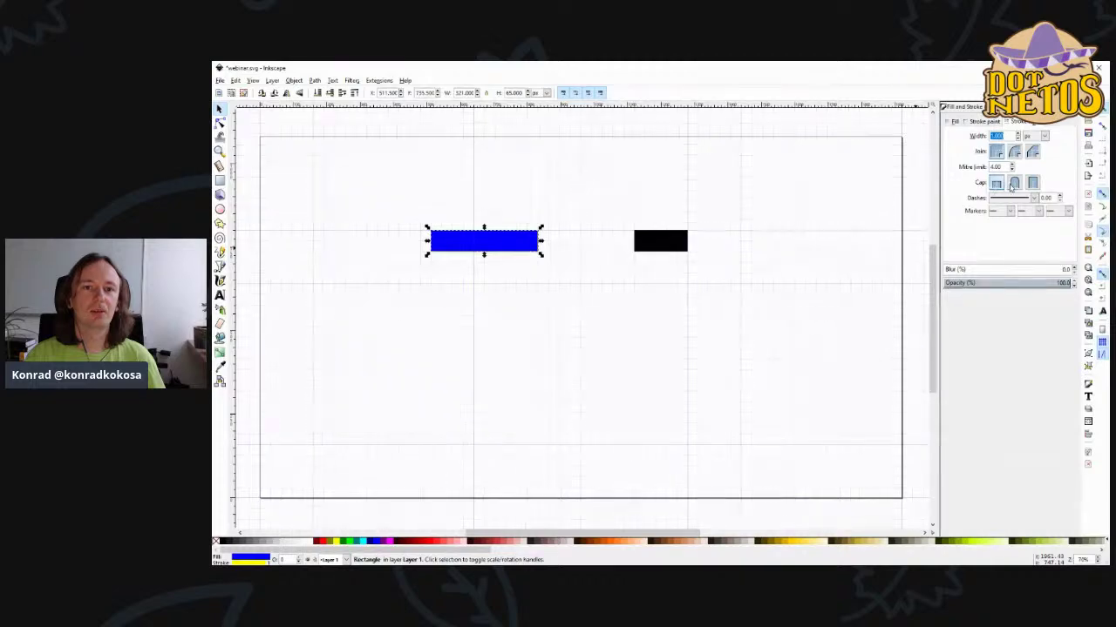
left_click(802, 228)
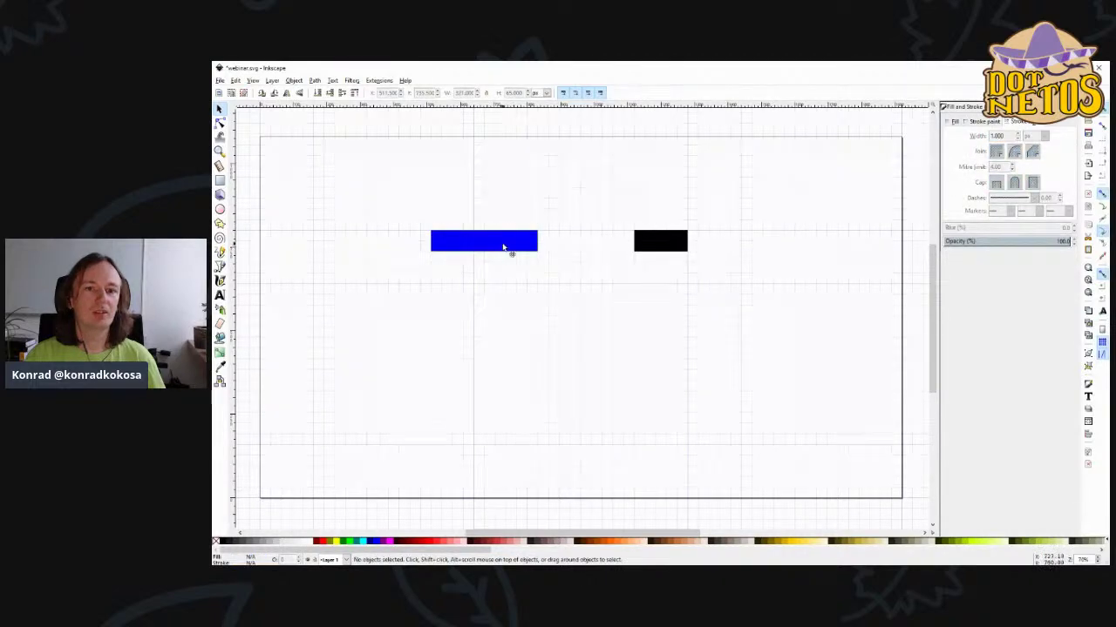
left_click(508, 247)
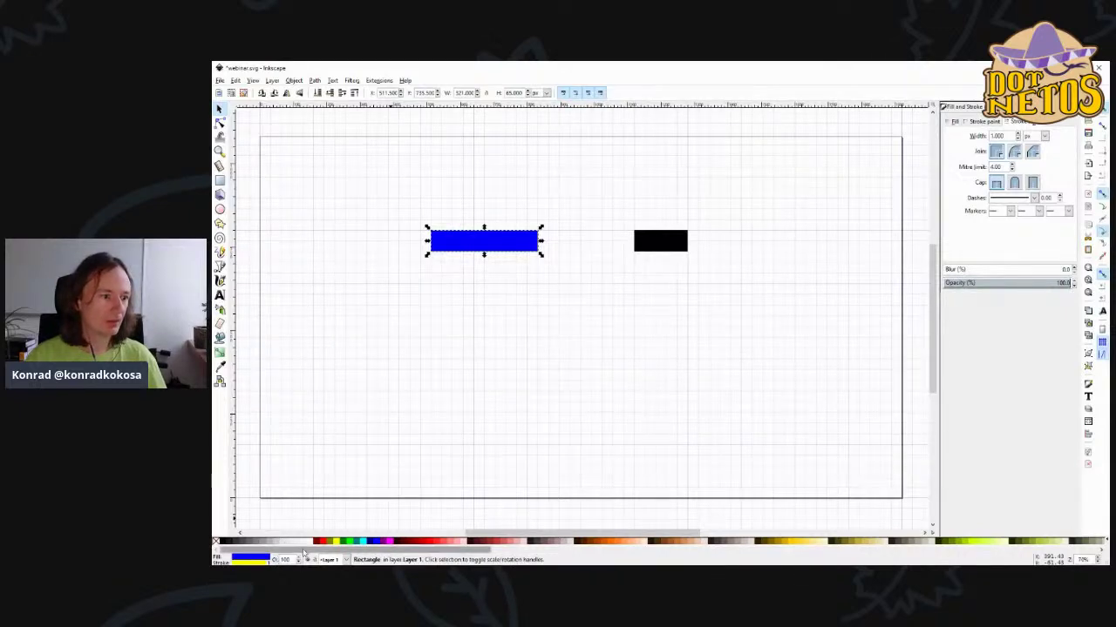
- Try a stroke width of 5 px on the blue rectangle and undo it
left_click(436, 369)
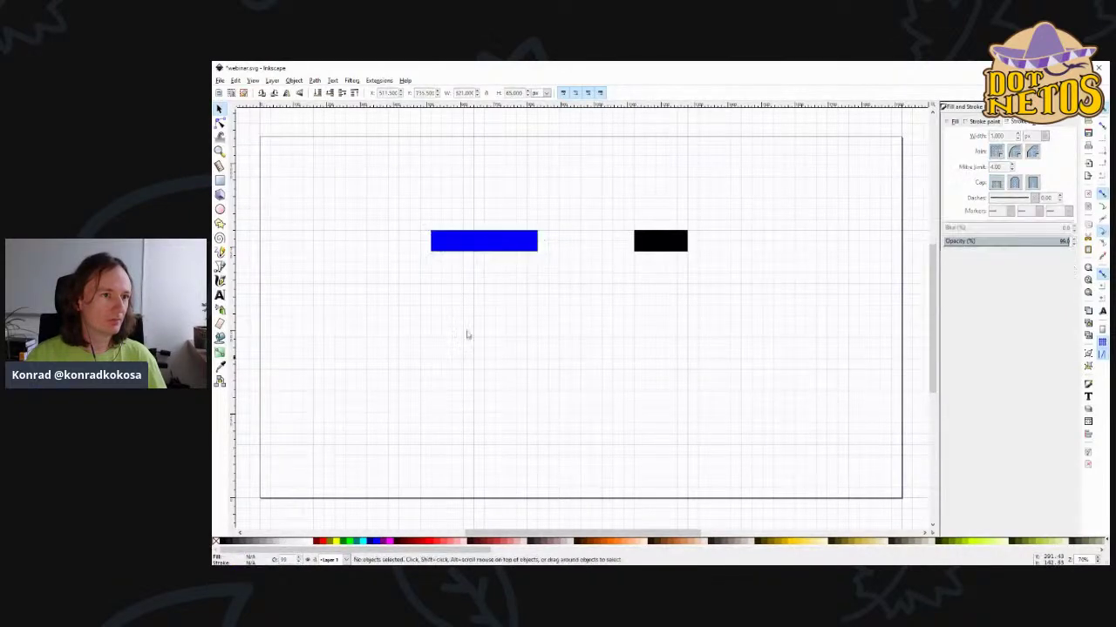
left_click(480, 249)
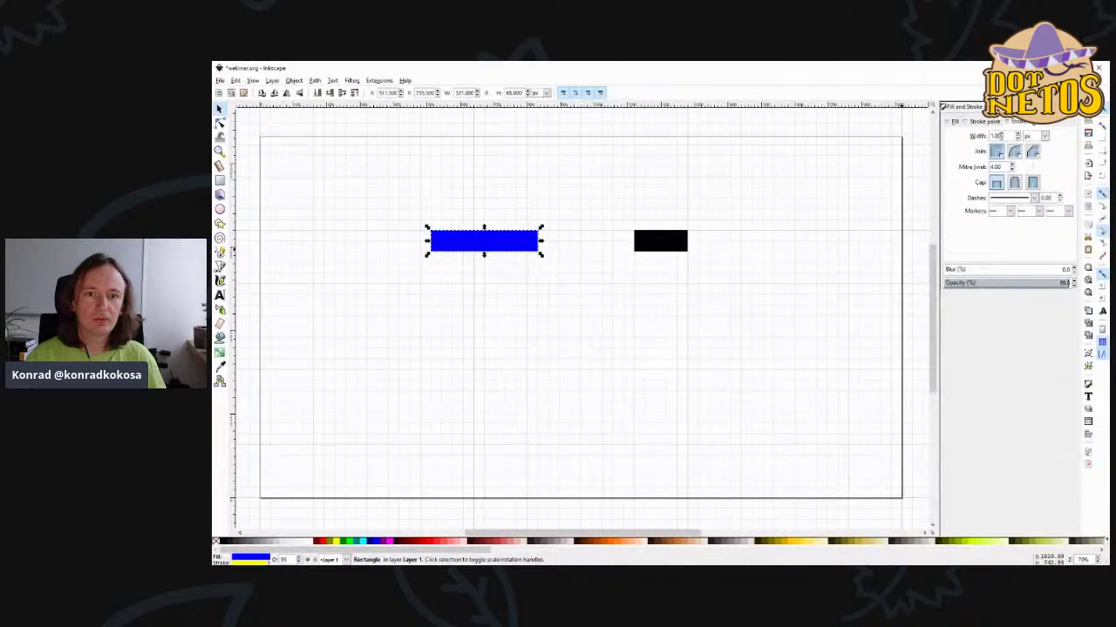
type("5")
key("Return")
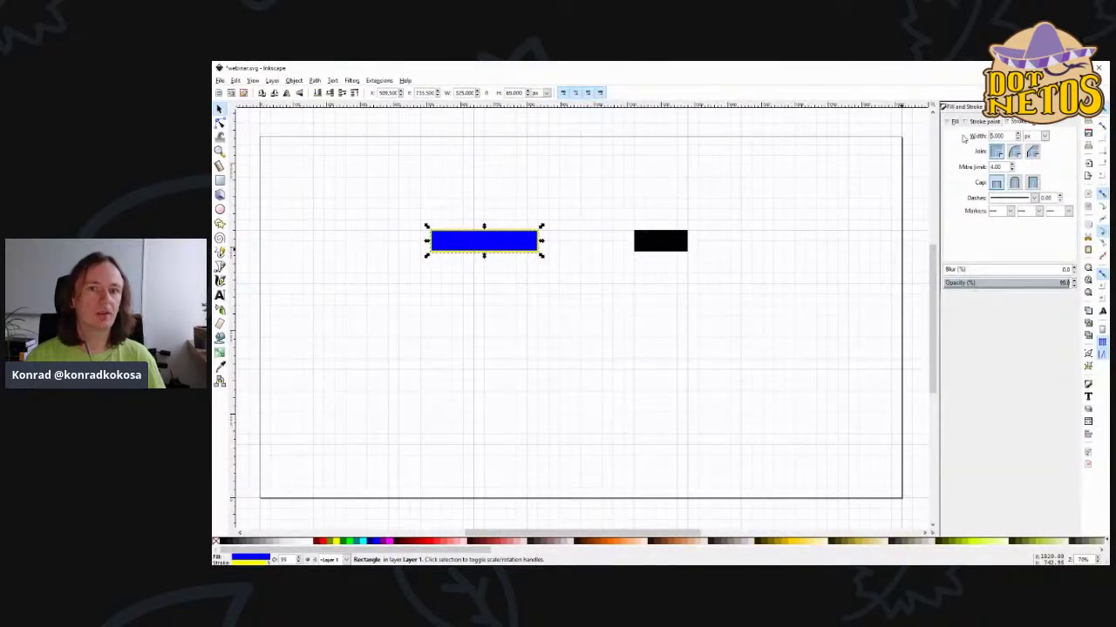
key("ctrl+z")
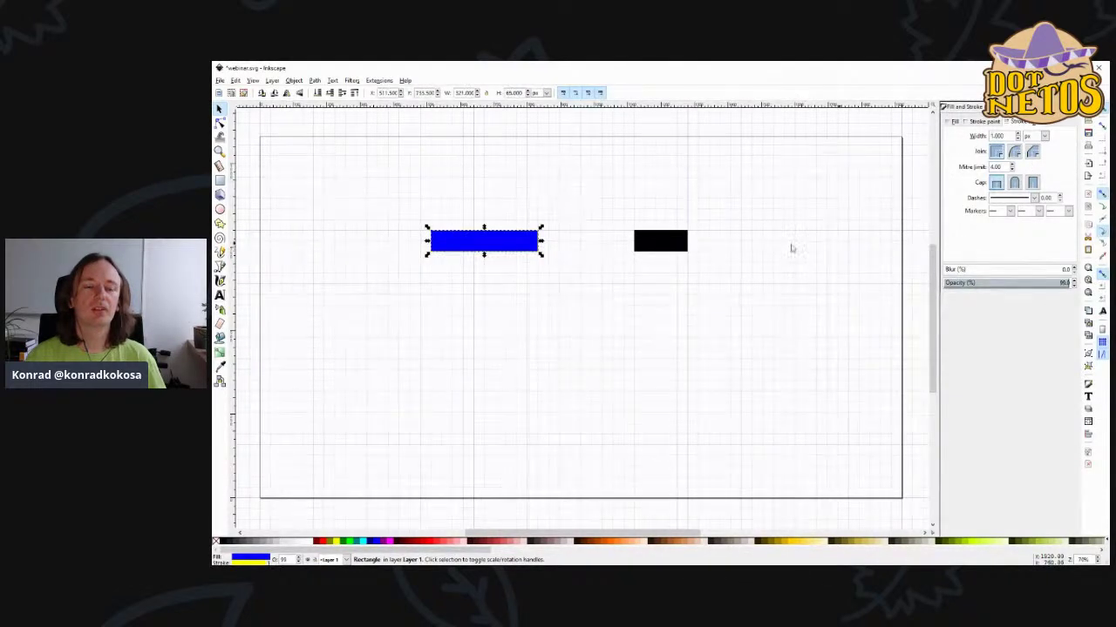
- Examine the thin yellow stroke along the edge of the blue rectangle up close
left_click(785, 260)
left_click(518, 242)
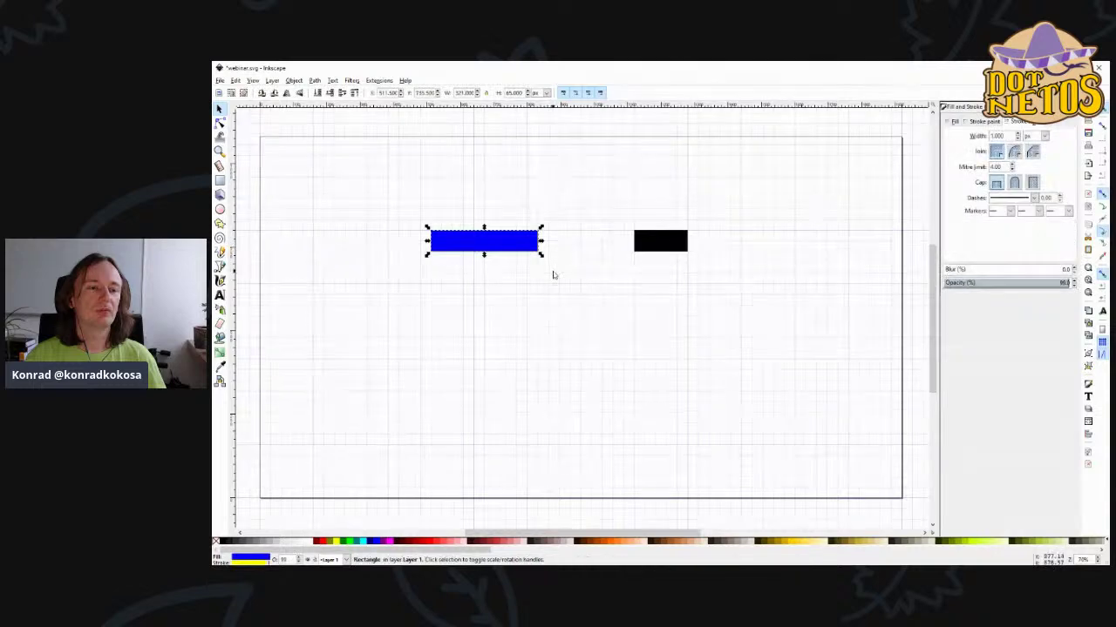
scroll(511, 240, "up", 3, "ctrl")
scroll(513, 240, "up", 4, "ctrl")
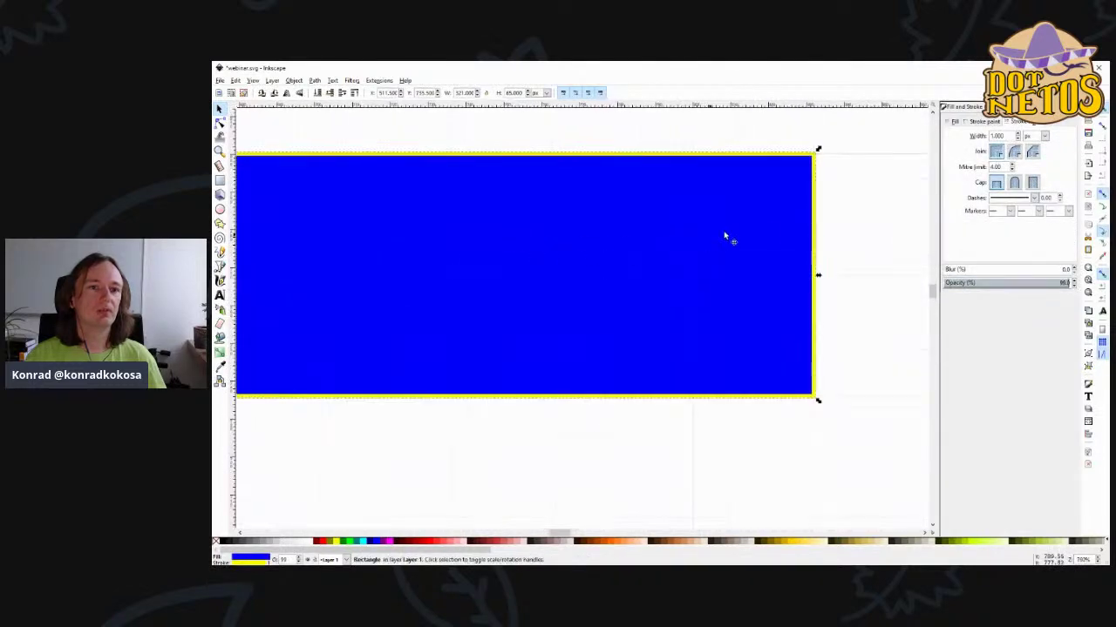
left_click(862, 215)
scroll(707, 260, "down", 6, "ctrl")
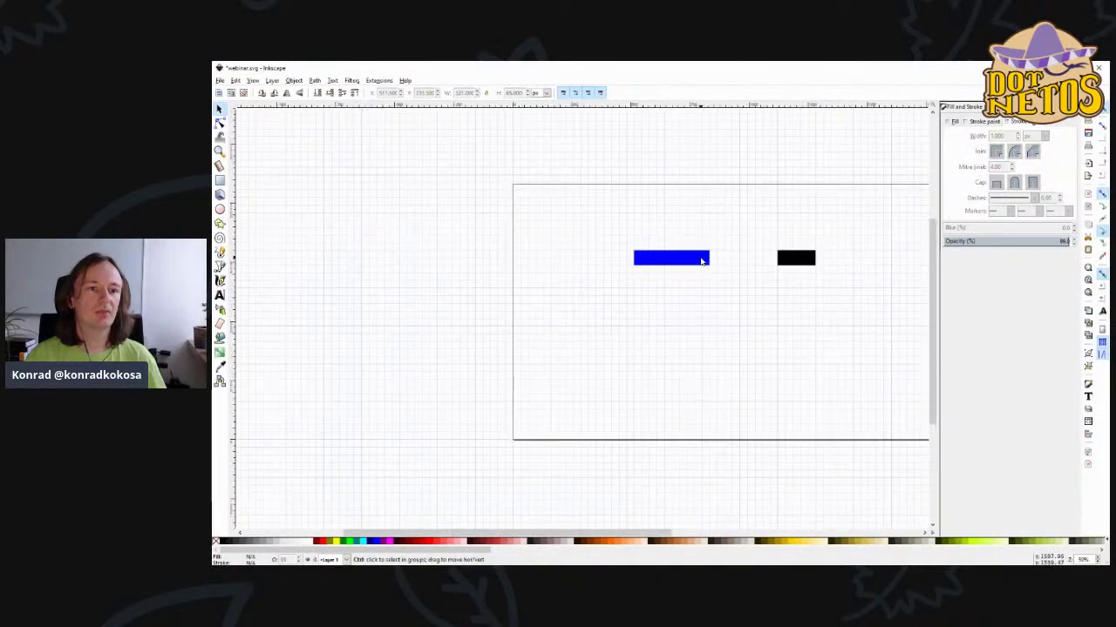
left_click_drag(648, 540, 685, 532)
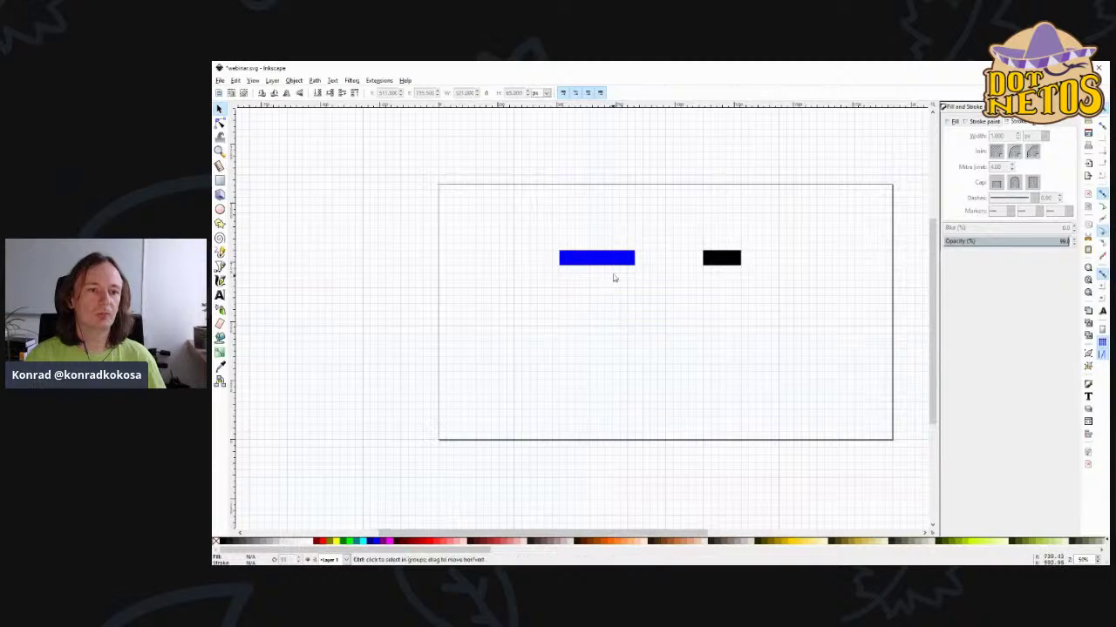
scroll(615, 270, "up", 5, "ctrl")
scroll(616, 261, "up", 2, "ctrl")
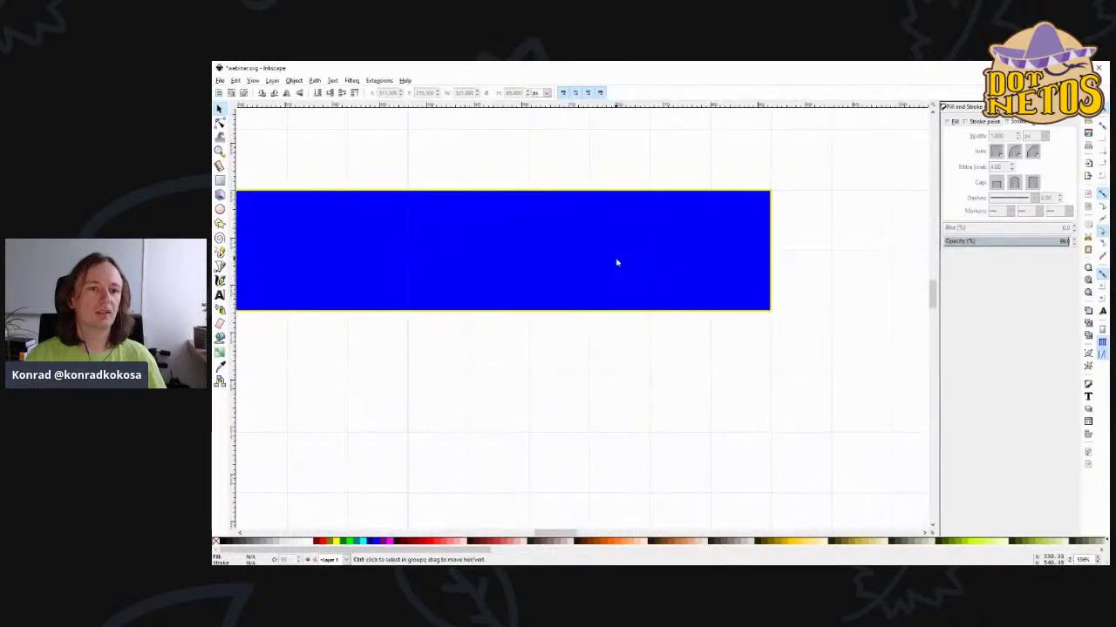
- Set the blue rectangle's stroke width to 10 px, trying 4 px and 3.5 px first
left_click(770, 236)
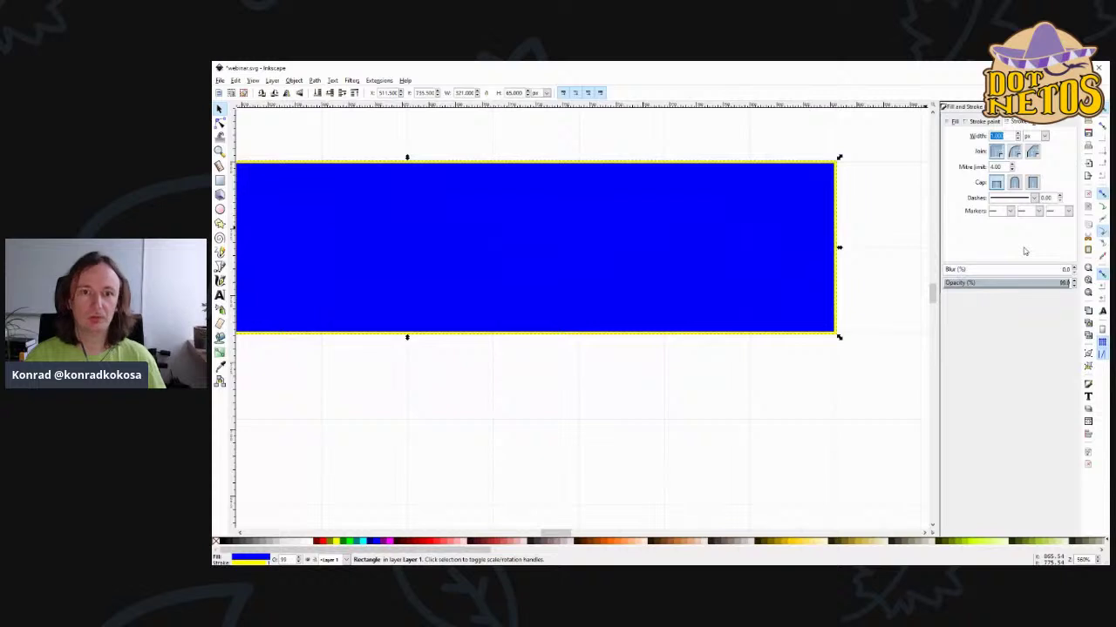
type("4")
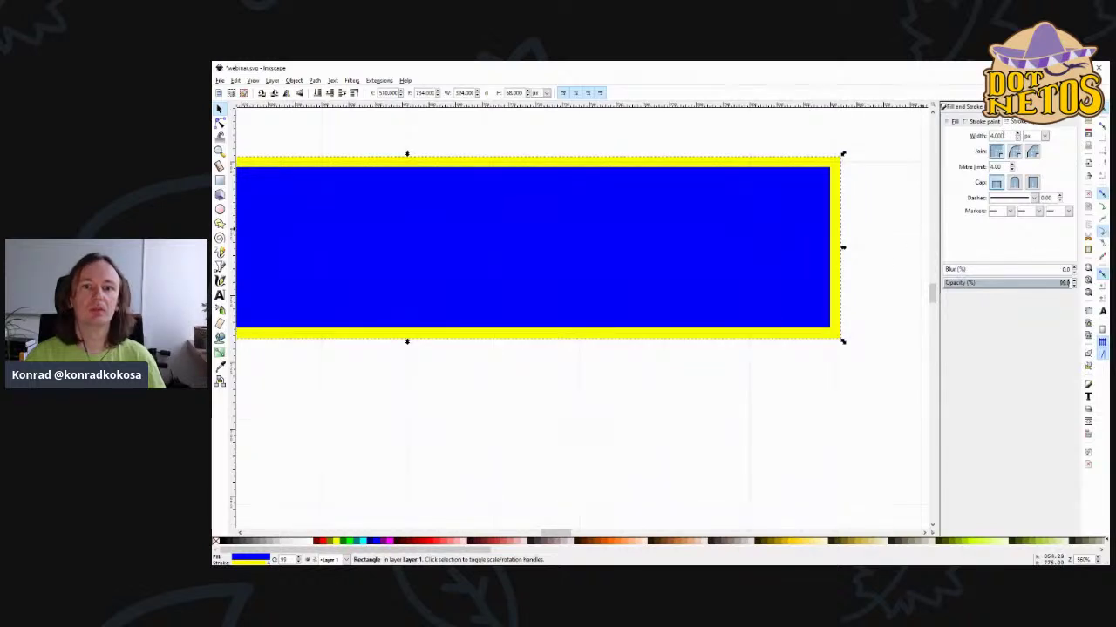
left_click(1017, 139)
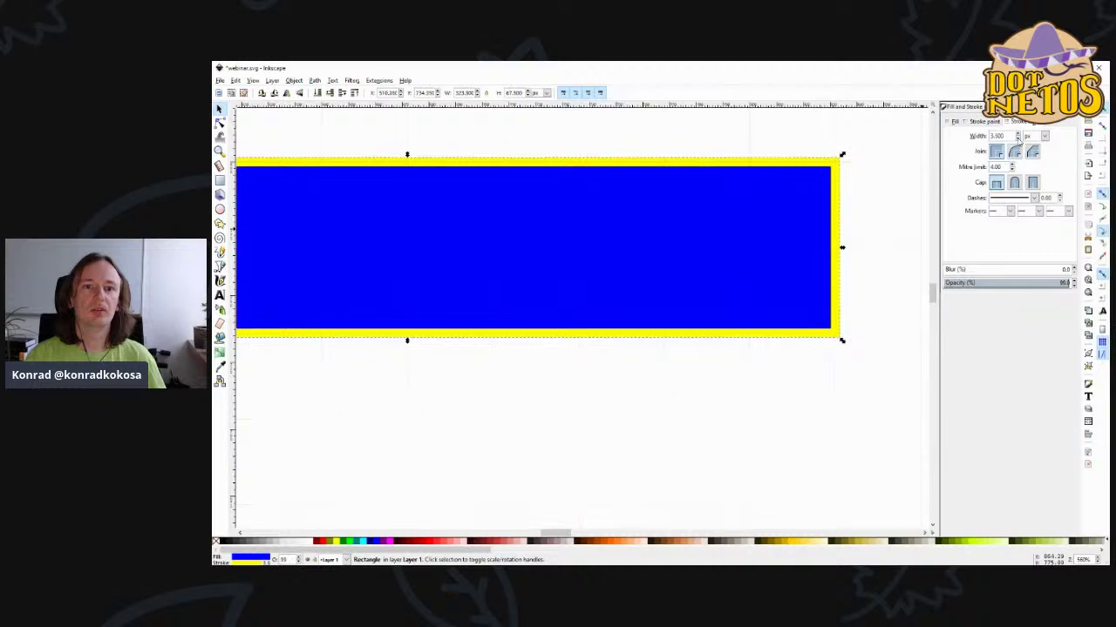
key("Return")
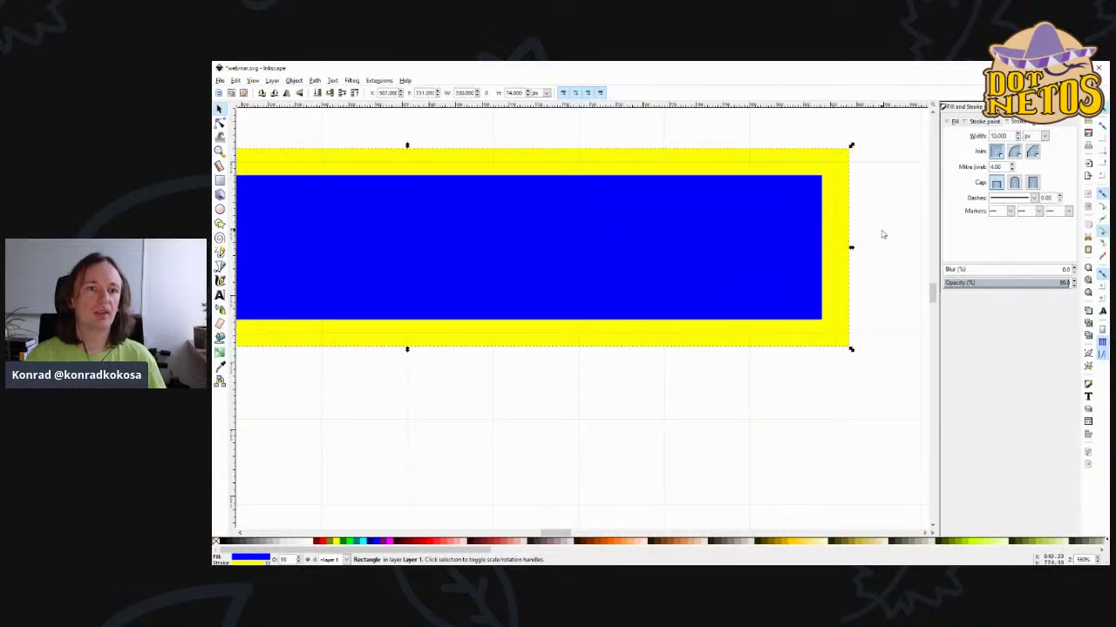
- Recolour the wide rectangle with a 20% grey fill and a black stroke
scroll(878, 232, "down", 3)
scroll(819, 361, "up", 1)
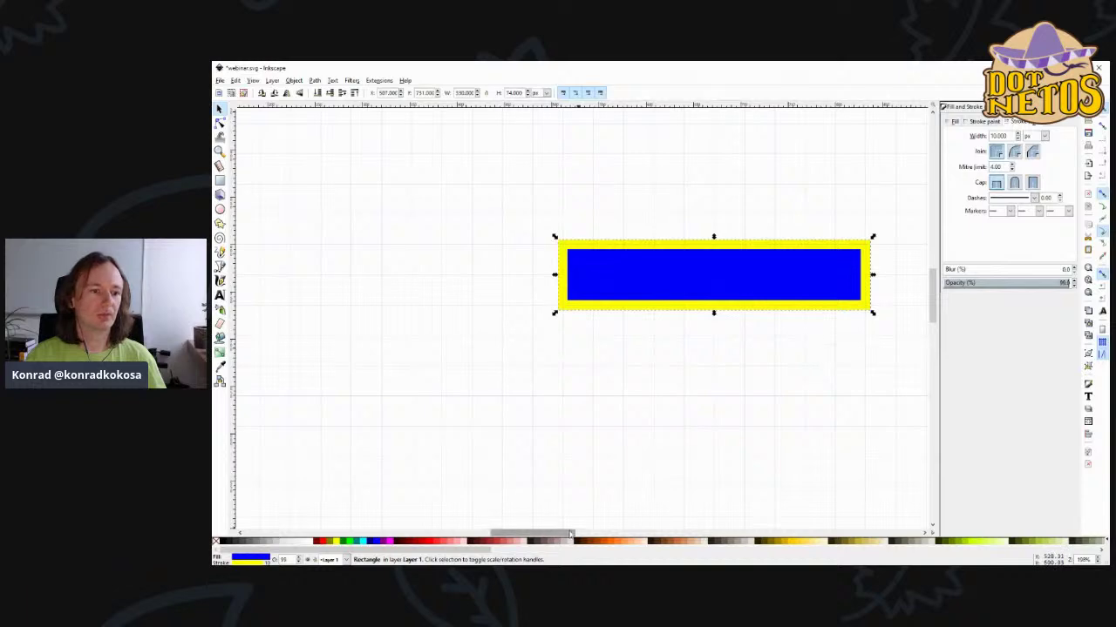
scroll(820, 361, "right", 5)
scroll(635, 453, "down", 1)
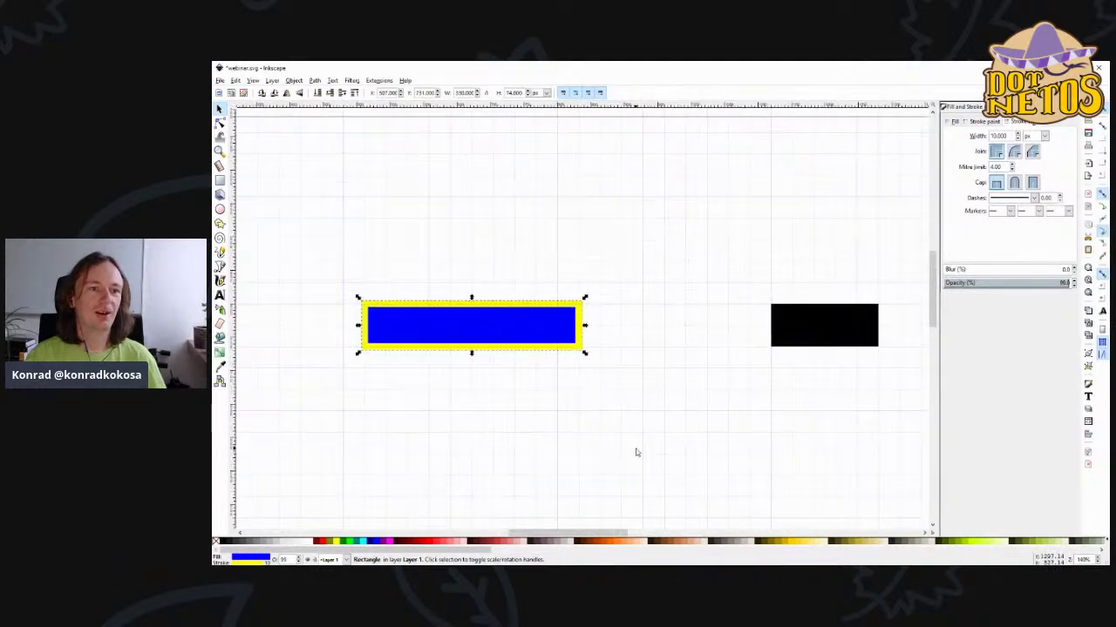
scroll(635, 453, "down", 1)
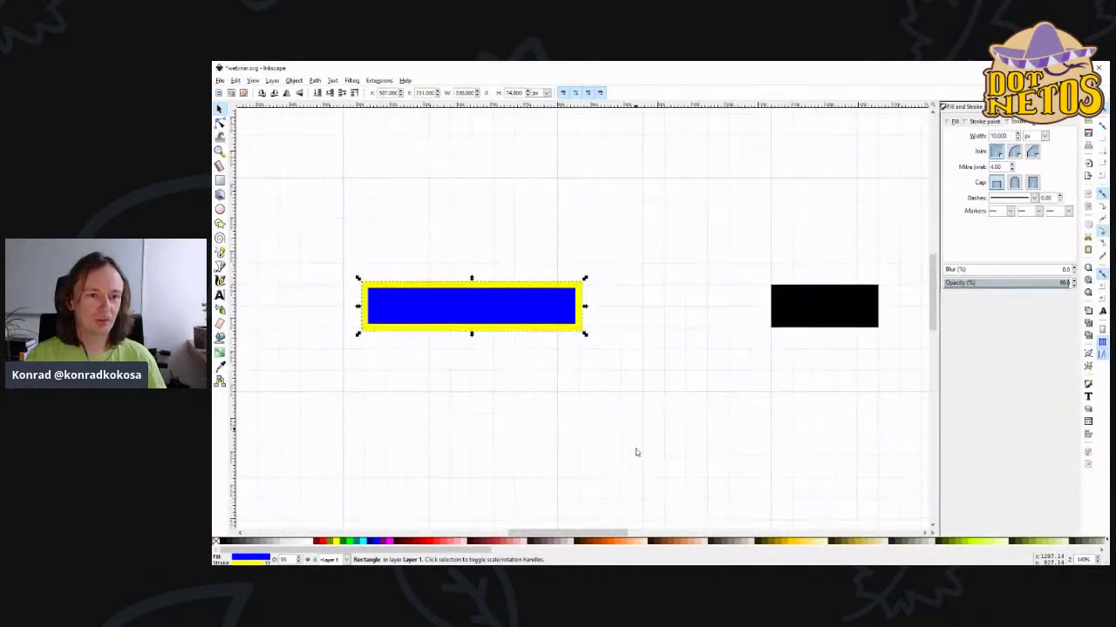
left_click(544, 366)
left_click(523, 305)
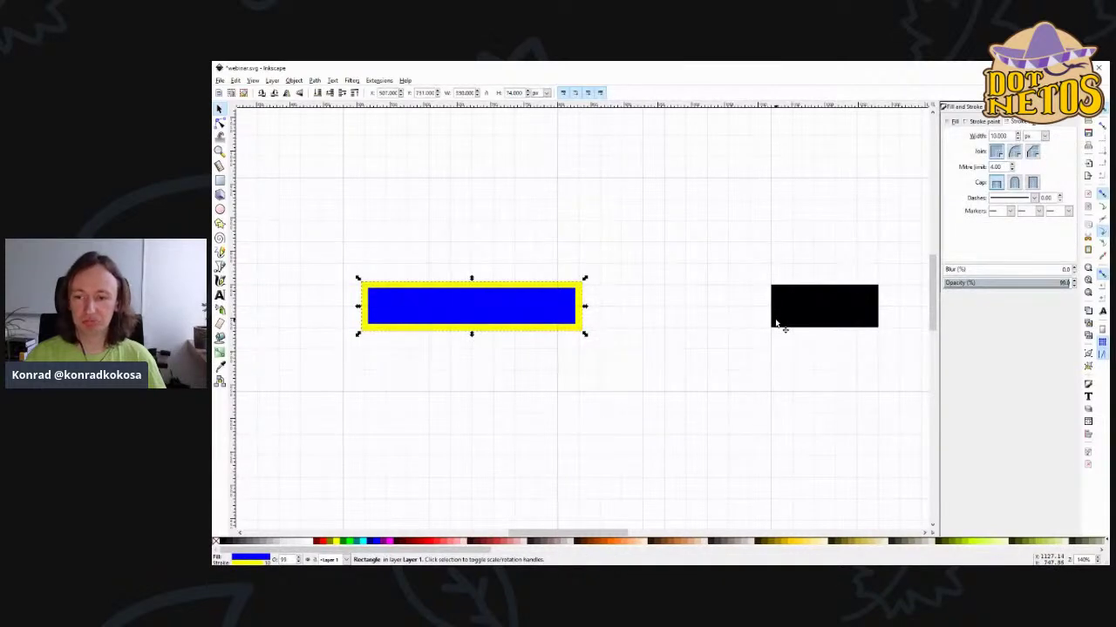
left_click(276, 544)
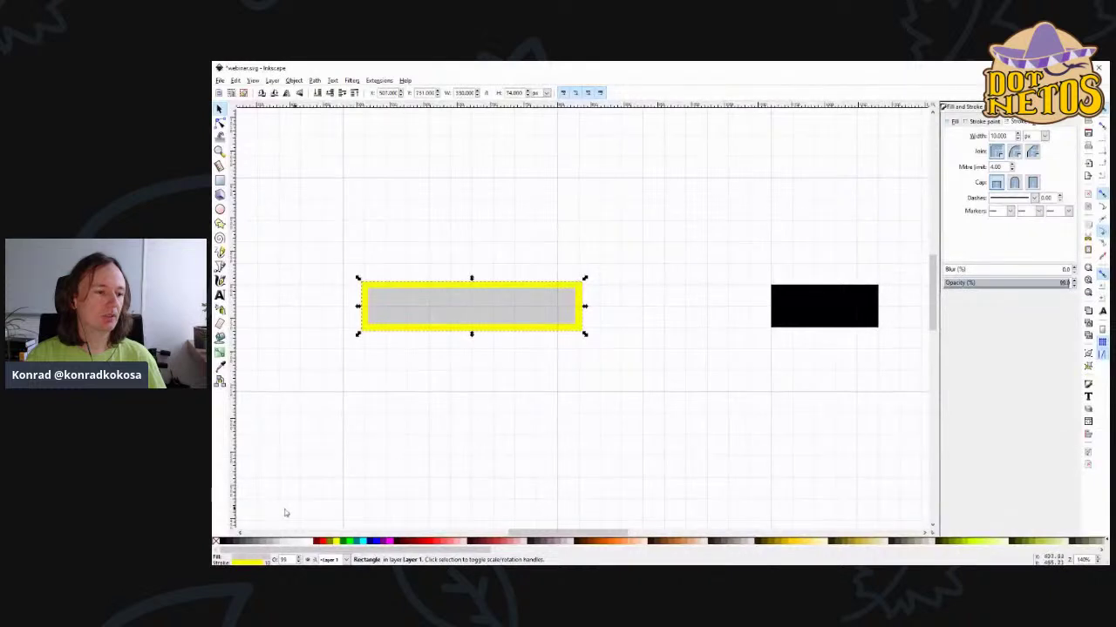
left_click(222, 544, "shift")
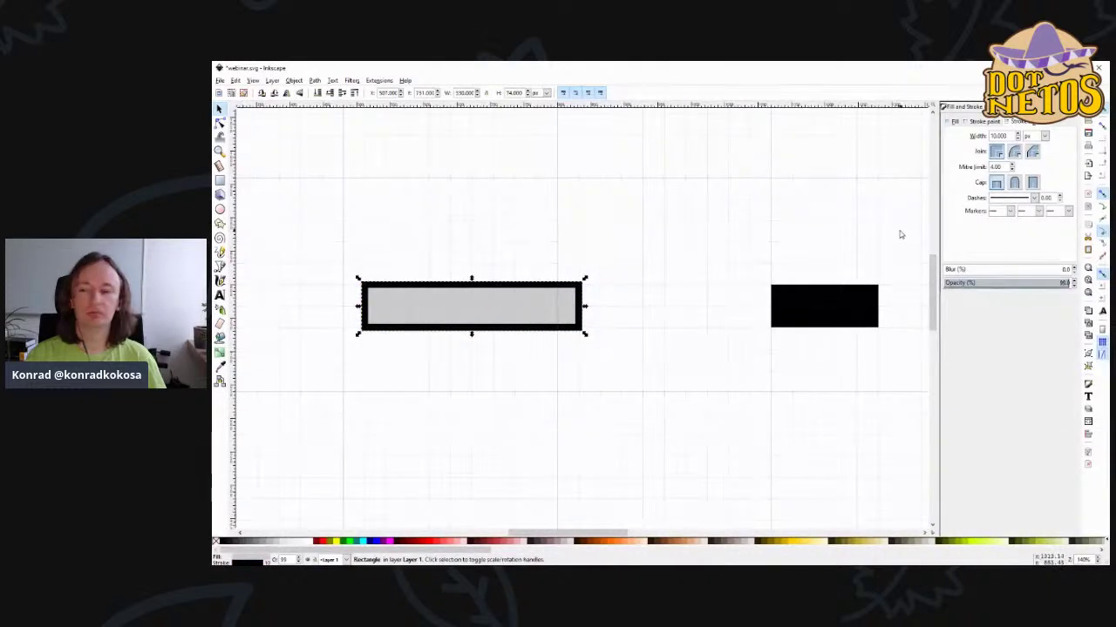
- Set the wide grey rectangle's stroke width to 2 px and deselect it
left_click_drag(1009, 136, 951, 138)
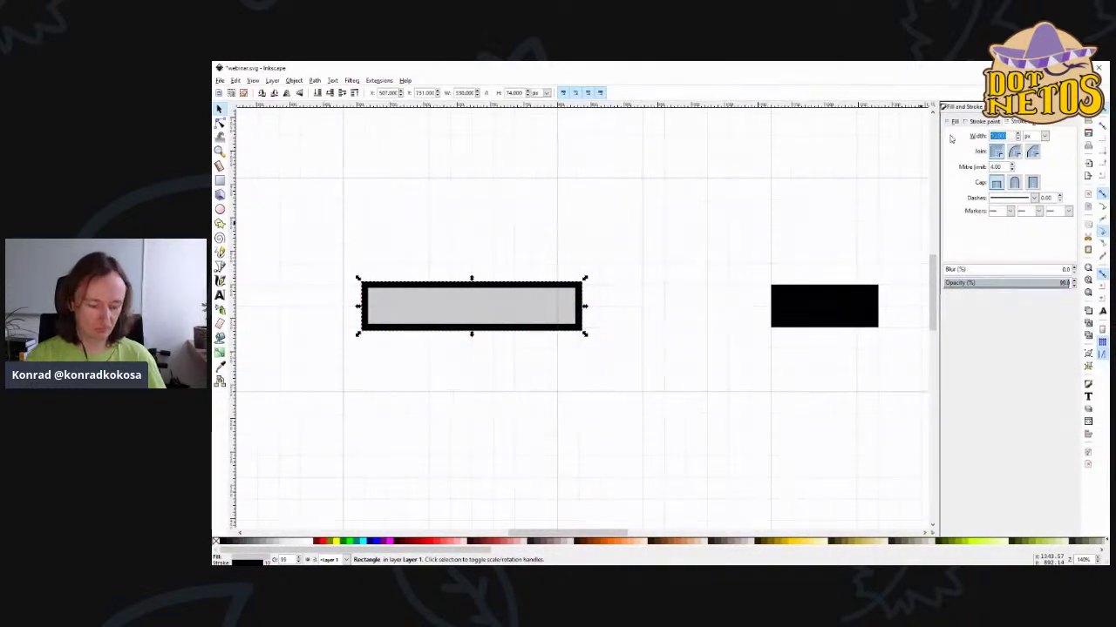
type("3")
key("Return")
scroll(720, 322, "down", 2, "ctrl")
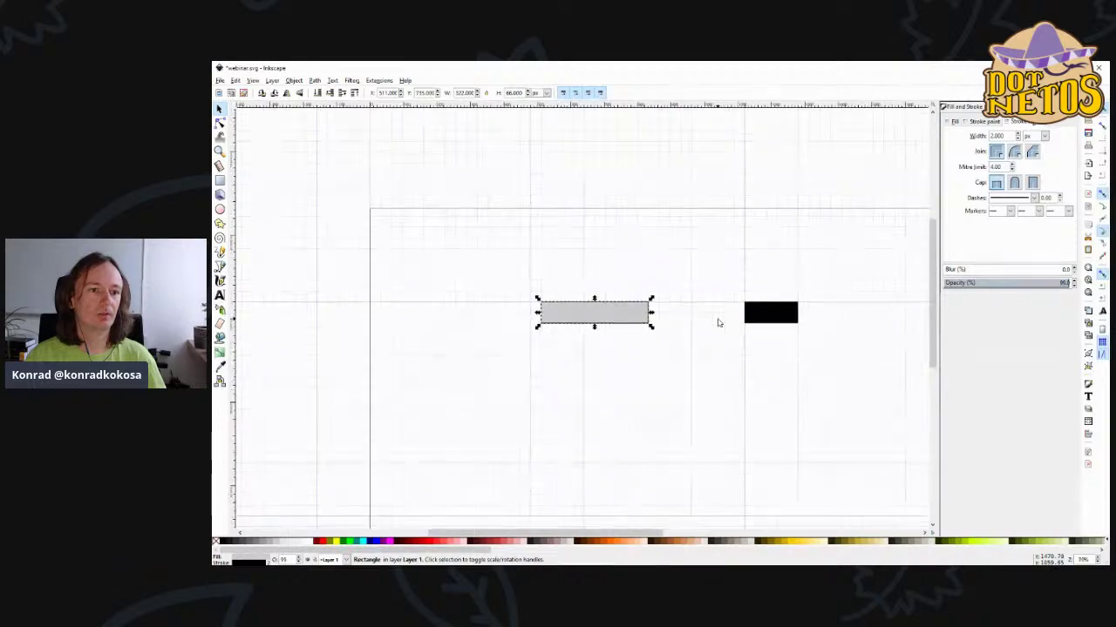
left_click(663, 347)
scroll(667, 379, "down", 2)
left_click_drag(607, 533, 644, 532)
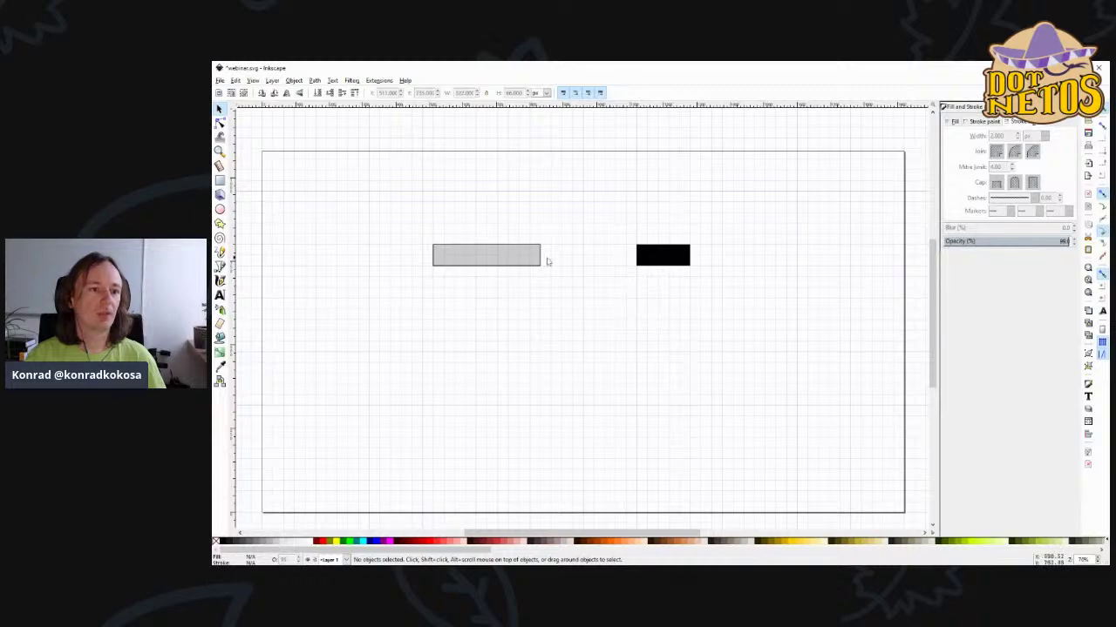
- Give the small black rectangle a 20% grey fill and a black stroke 2 px wide
left_click(512, 258)
left_click(655, 254)
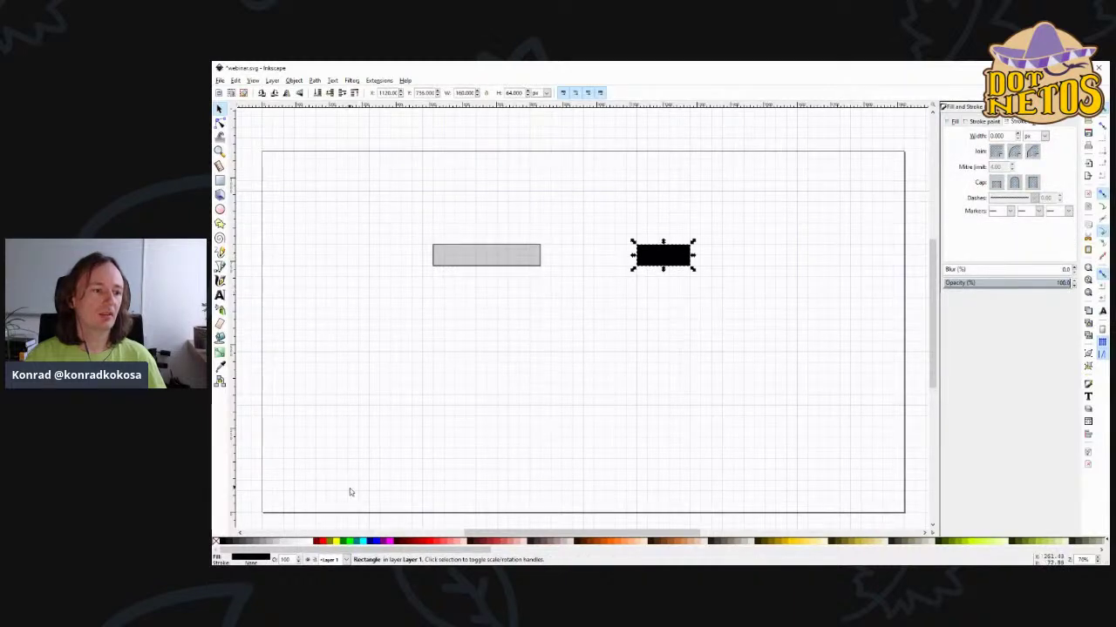
left_click(277, 543)
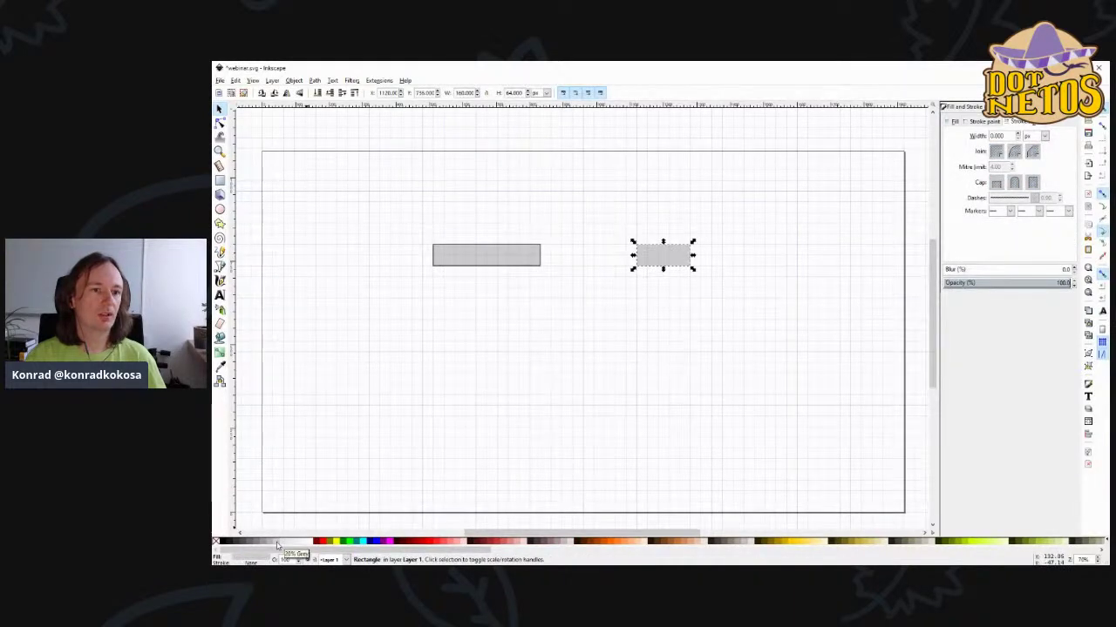
left_click(224, 543, "shift")
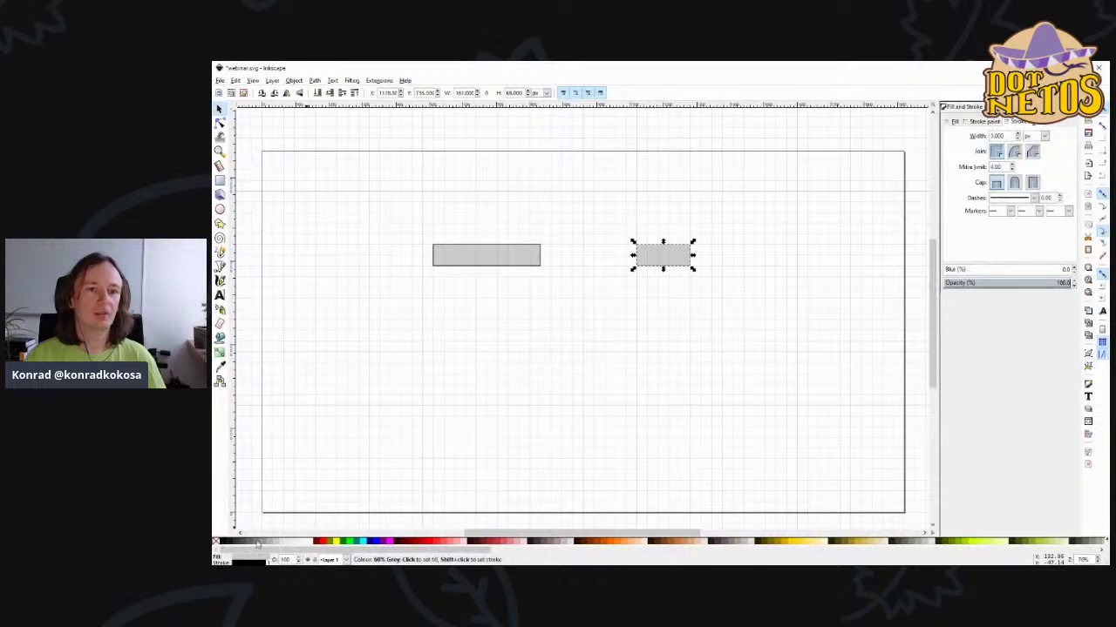
left_click(836, 313)
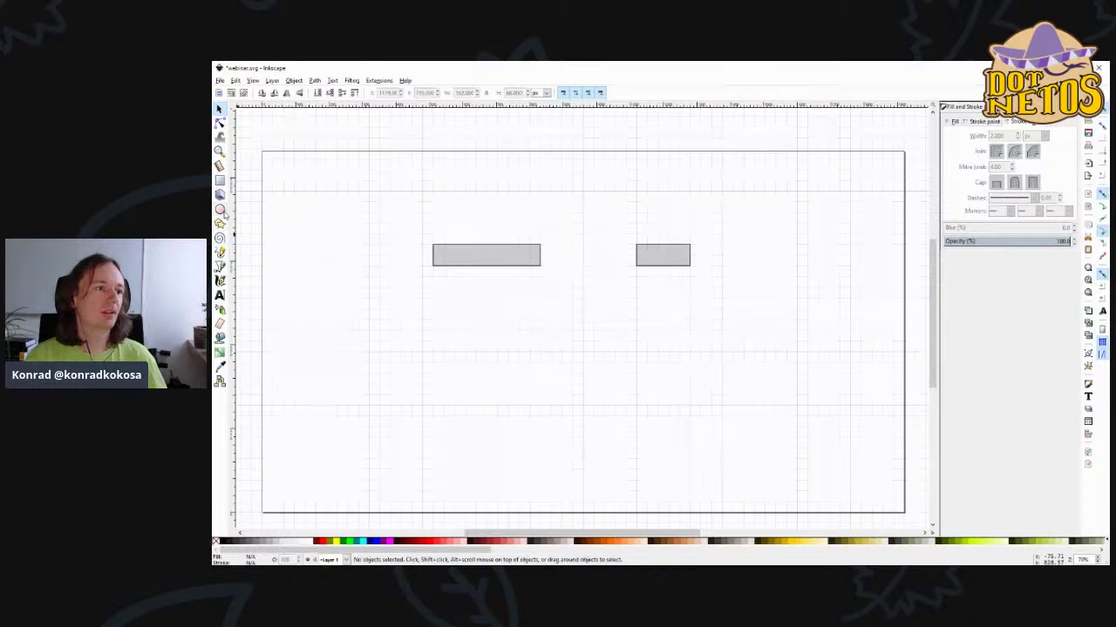
left_click(219, 252)
left_click(369, 214)
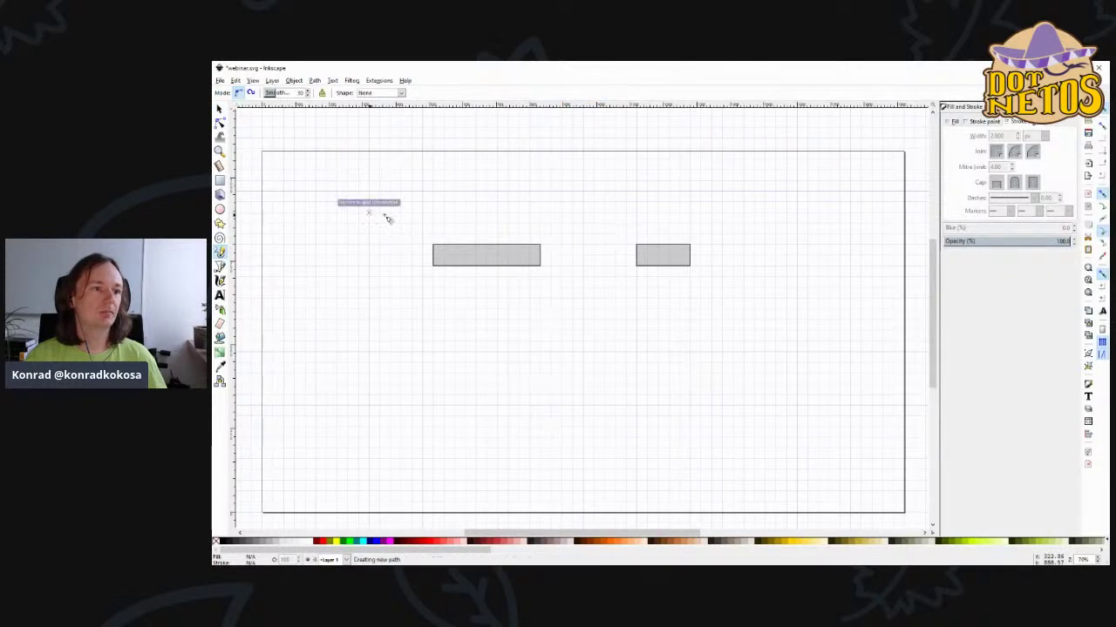
left_click(765, 212)
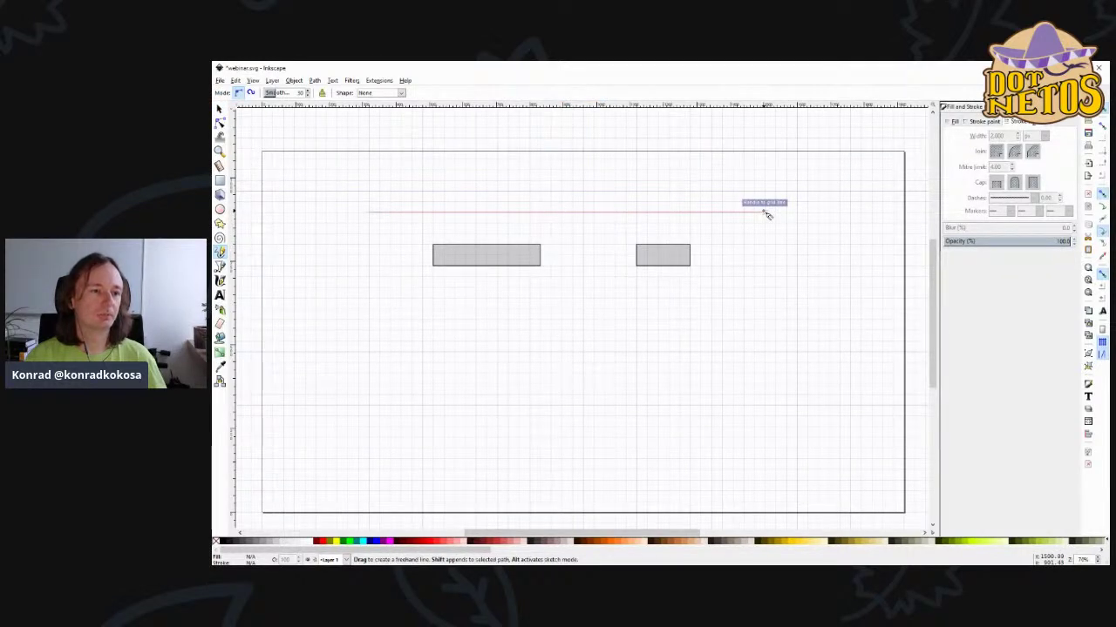
key("Escape")
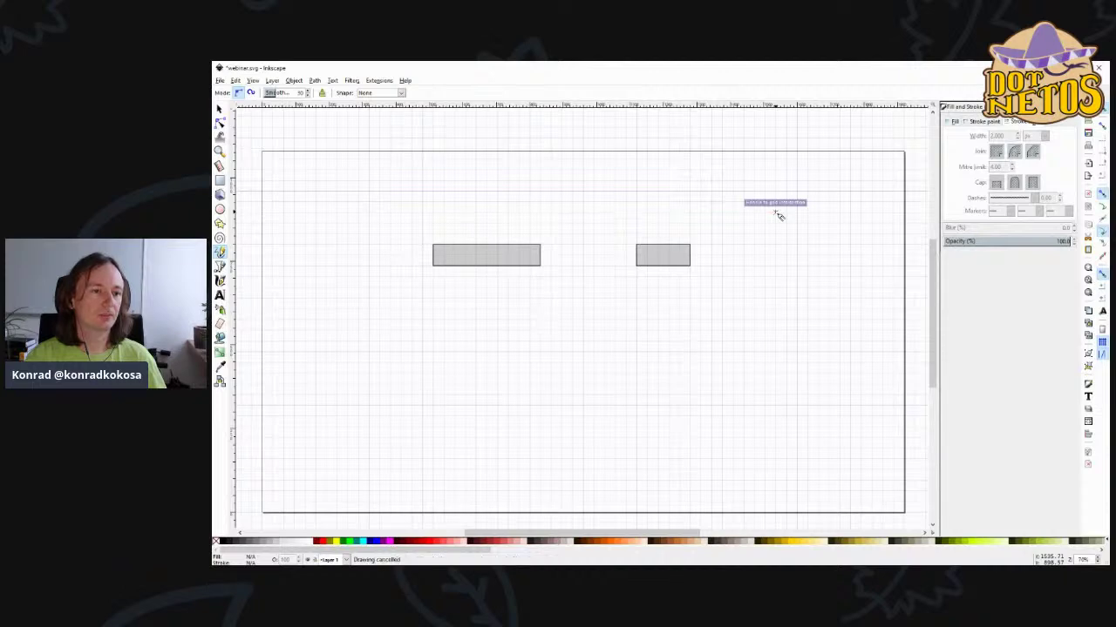
- Draw a straight horizontal line with the Pencil tool just above the two grey rectangles, extending past both on either side
left_click(371, 224)
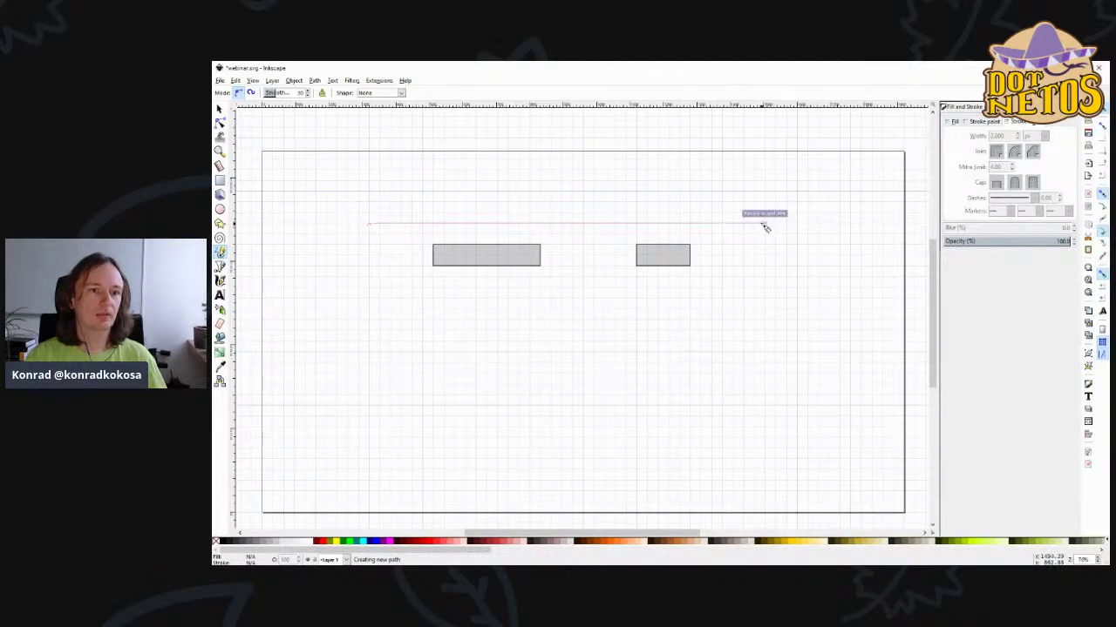
left_click(764, 224)
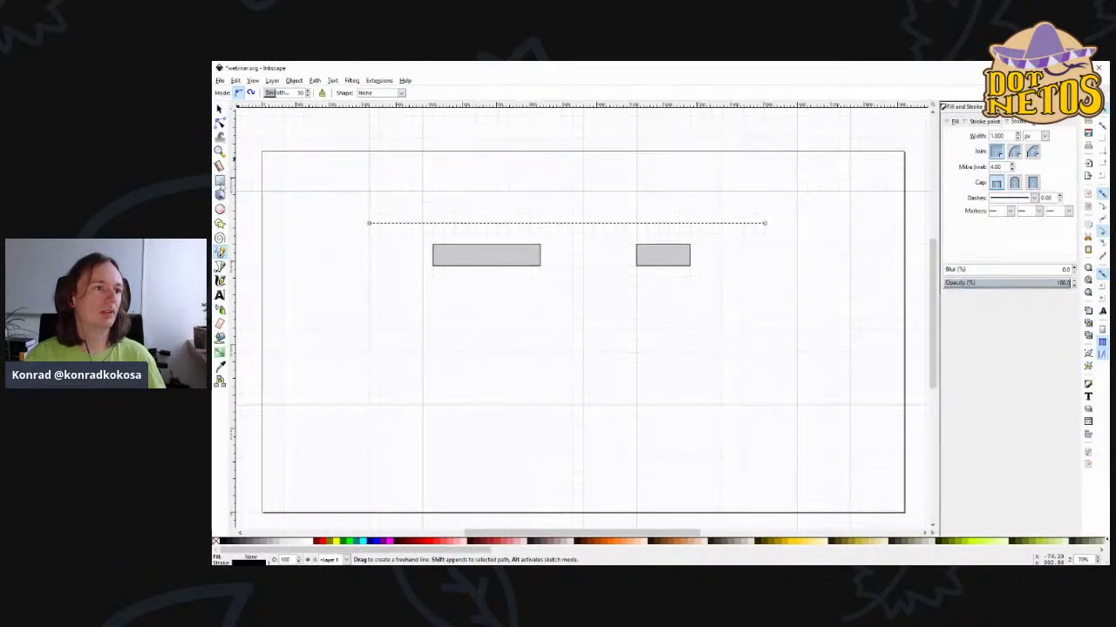
- Set the stroke width of the horizontal line above the rectangles to 2 px
left_click(219, 181)
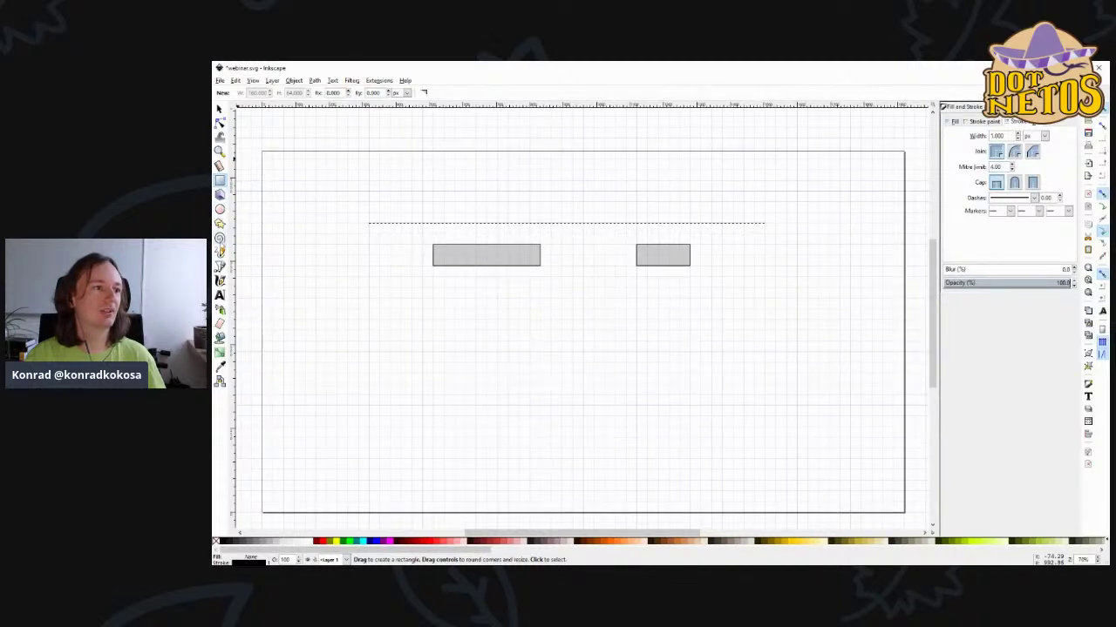
left_click(220, 251)
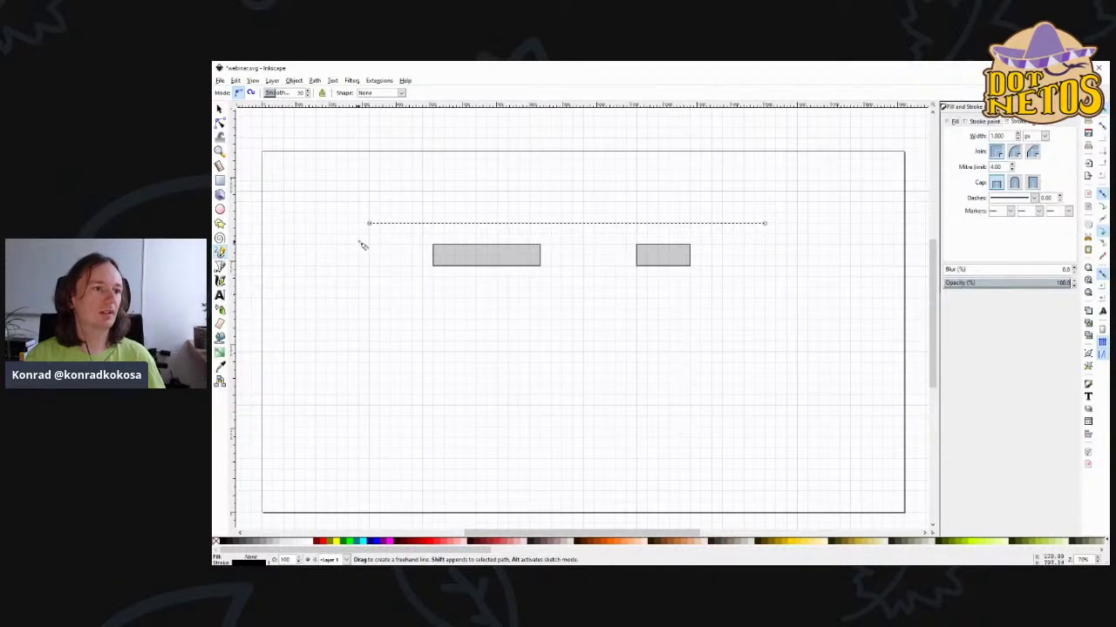
key("s")
left_click(466, 221)
left_click(468, 224)
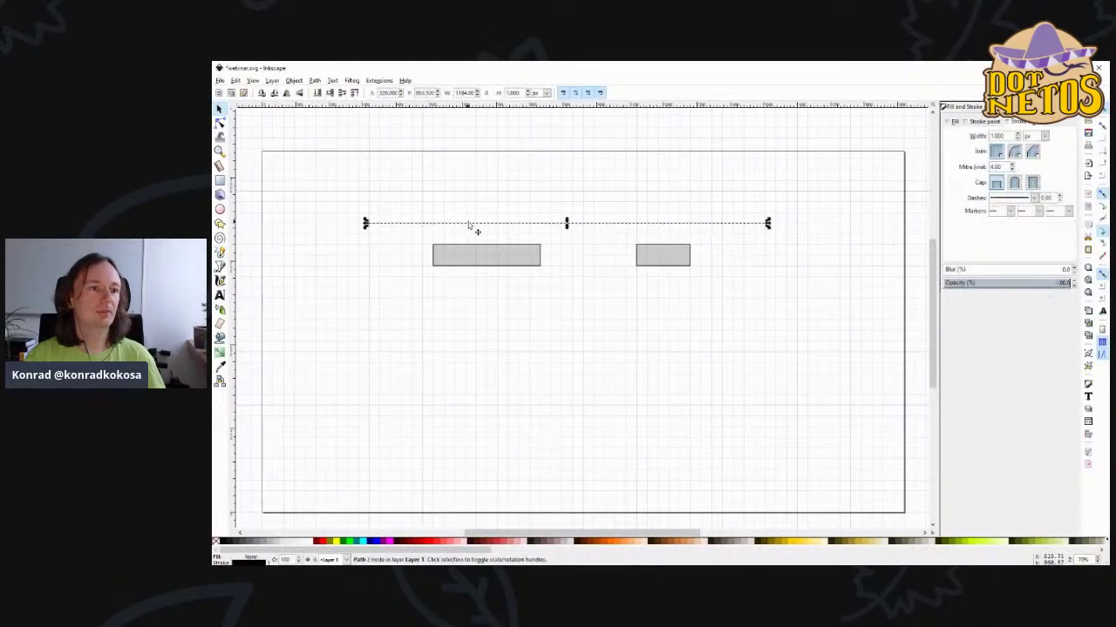
double_click(989, 136)
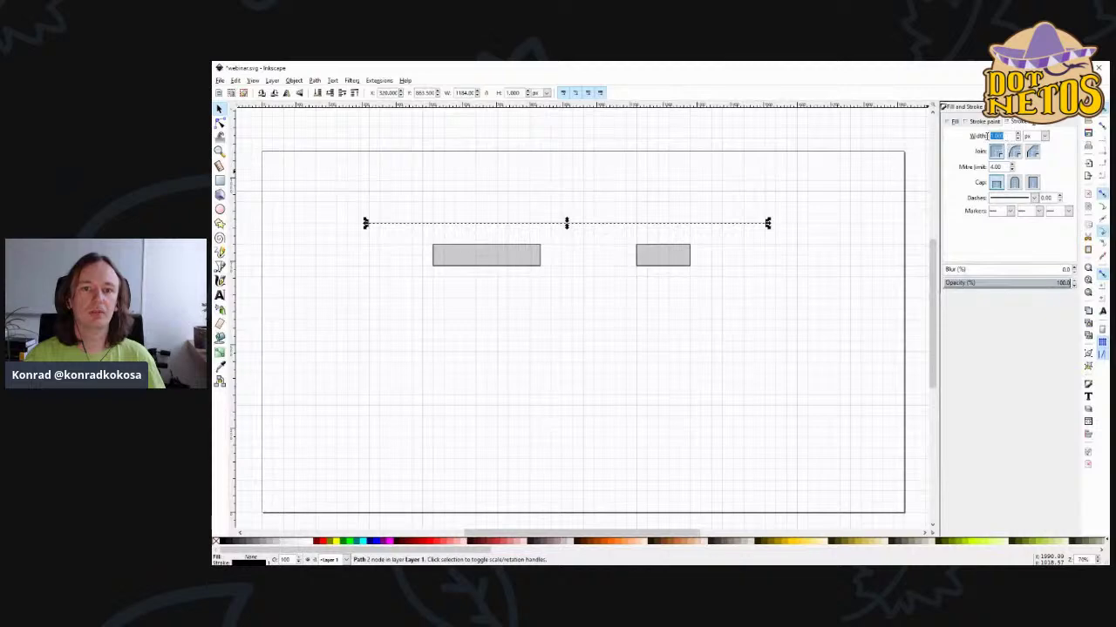
type("2")
key("Return")
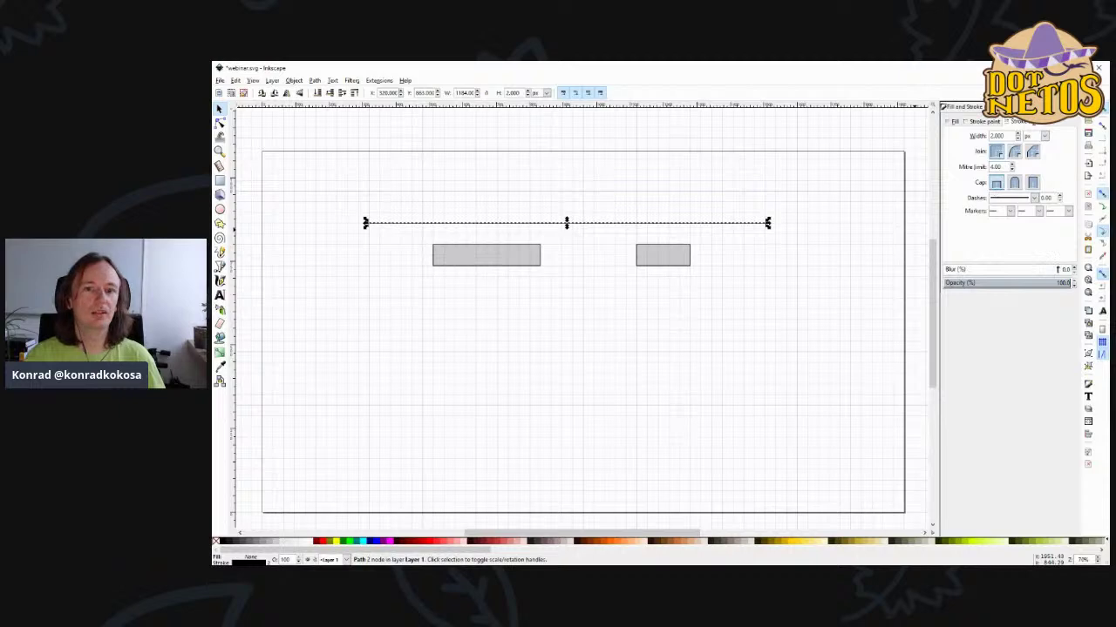
- Add a solid arrowhead end marker to the horizontal line so it points right, and deselect the line
left_click(1009, 211)
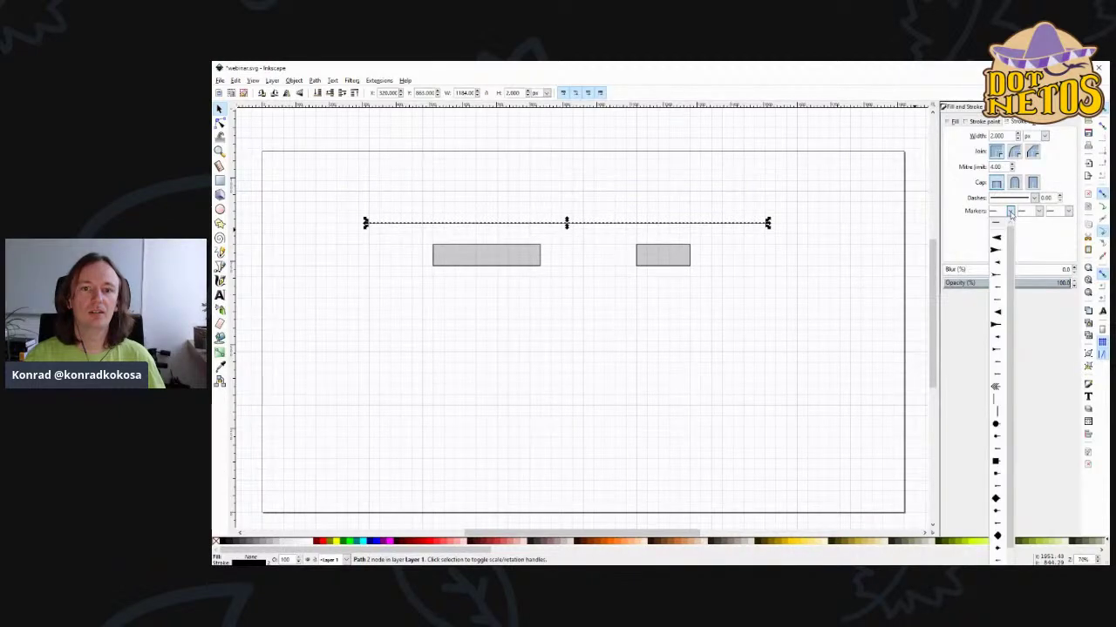
left_click(1009, 212)
left_click(1067, 212)
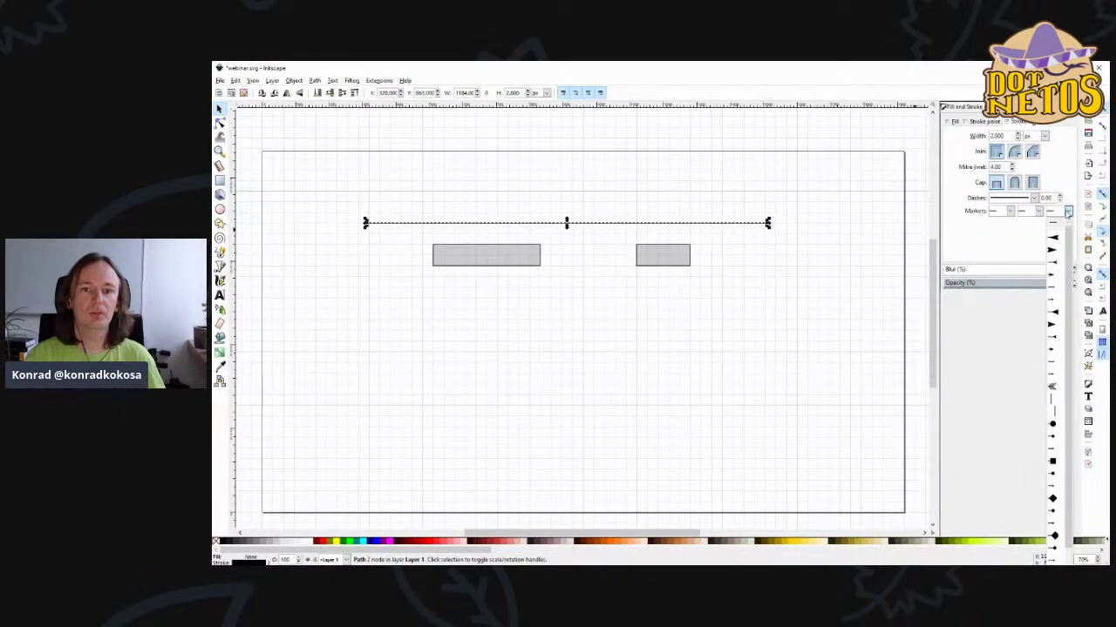
left_click(1055, 260)
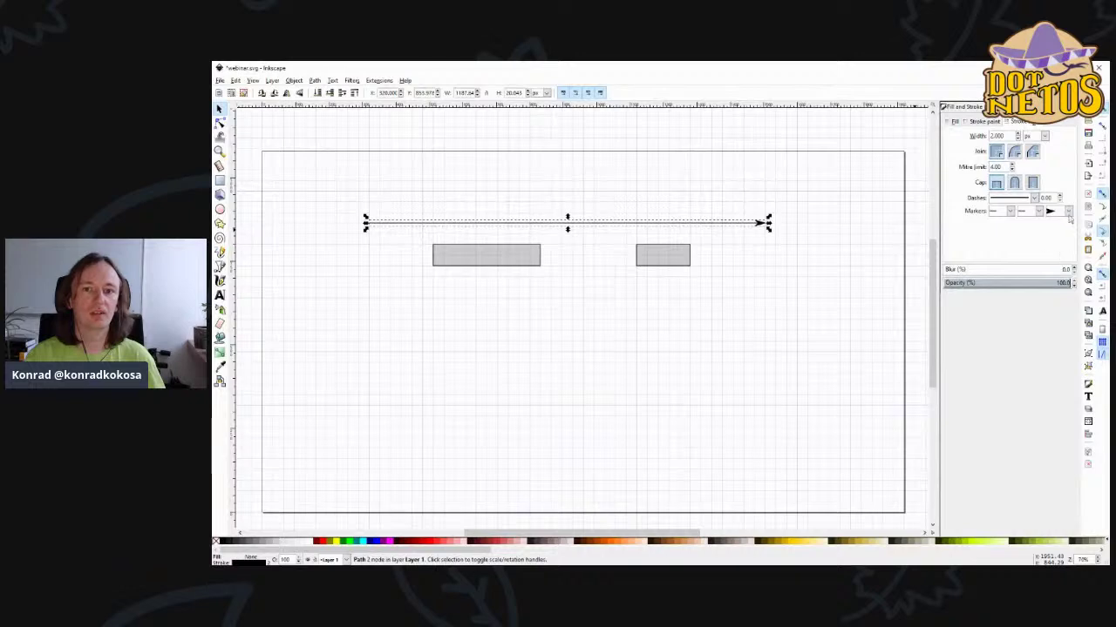
left_click(852, 251)
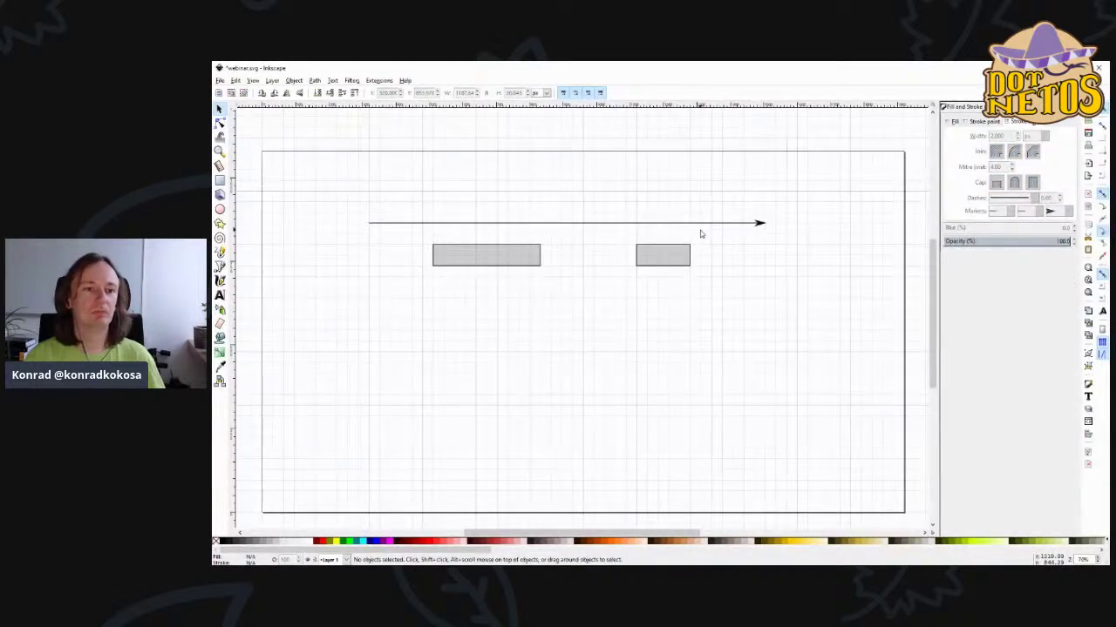
- Add the text label "Time" above the arrow line, near its middle
left_click(219, 298)
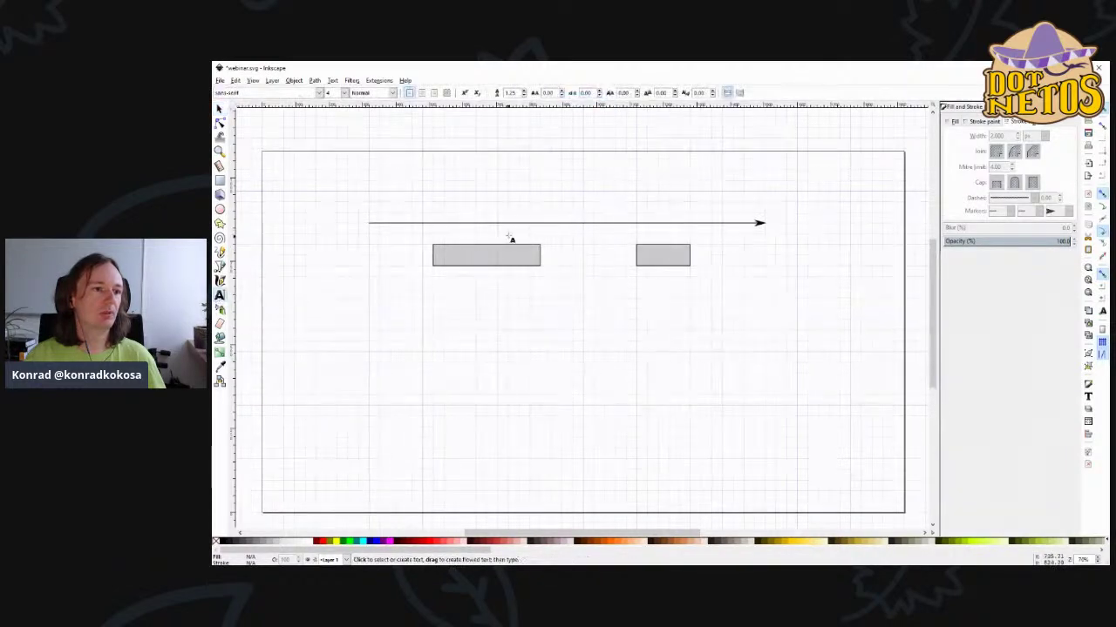
left_click(509, 199)
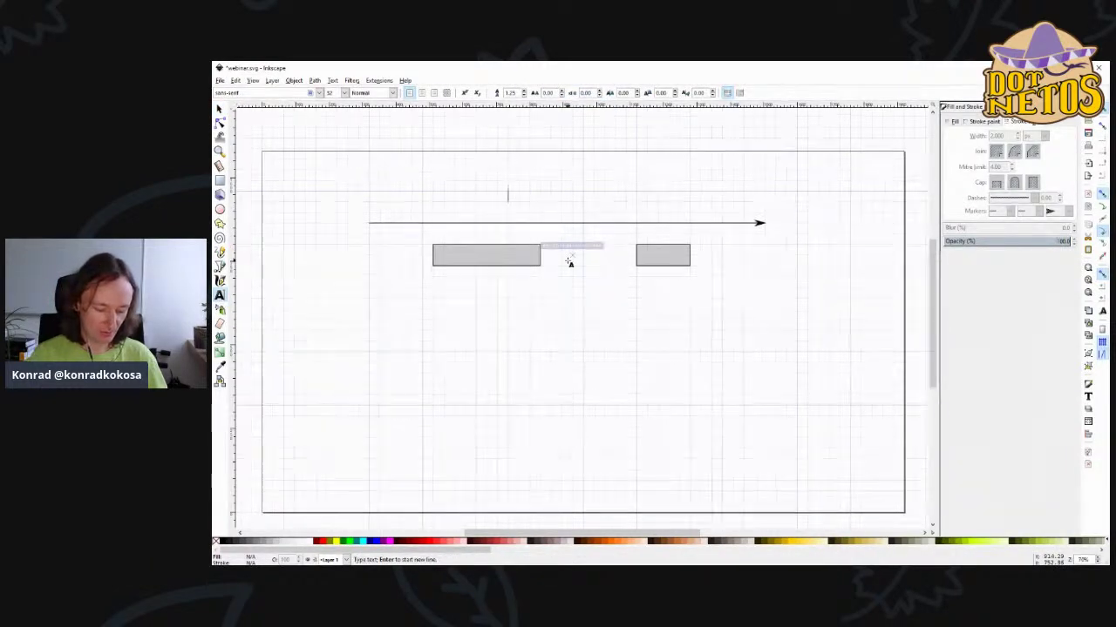
type("Time")
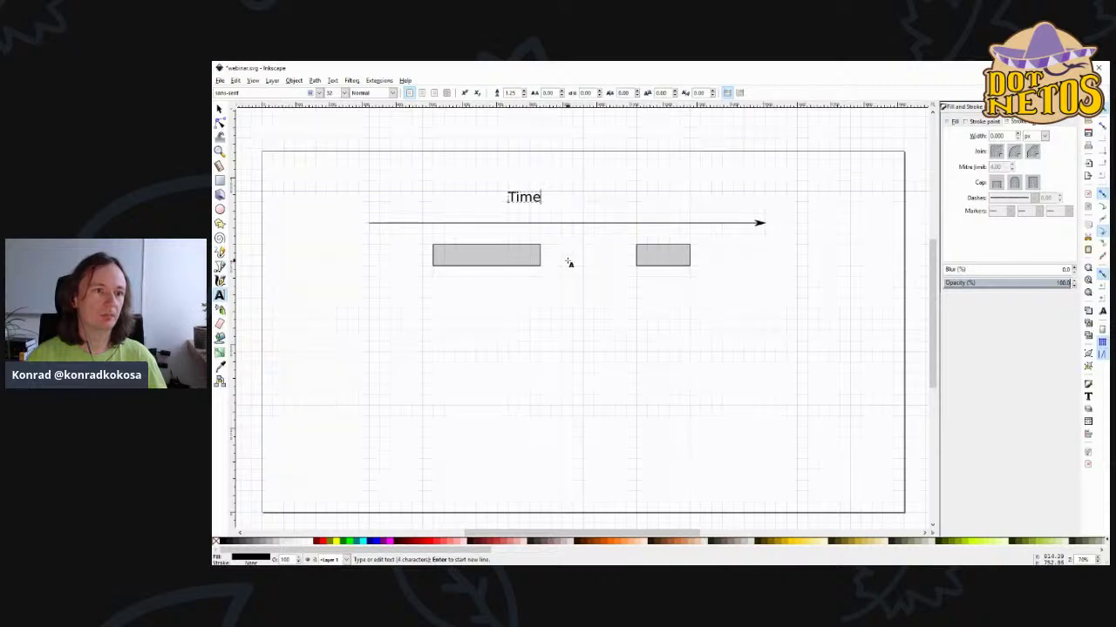
key("Escape")
left_click(540, 197)
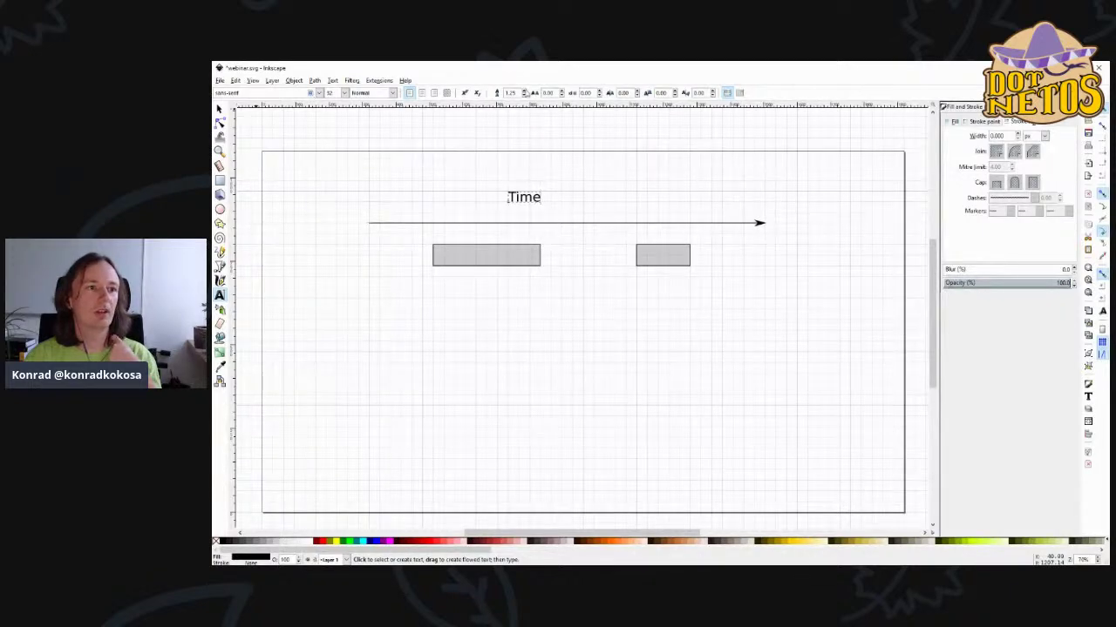
- Change the font of the Time label to Montserrat
left_click(320, 92)
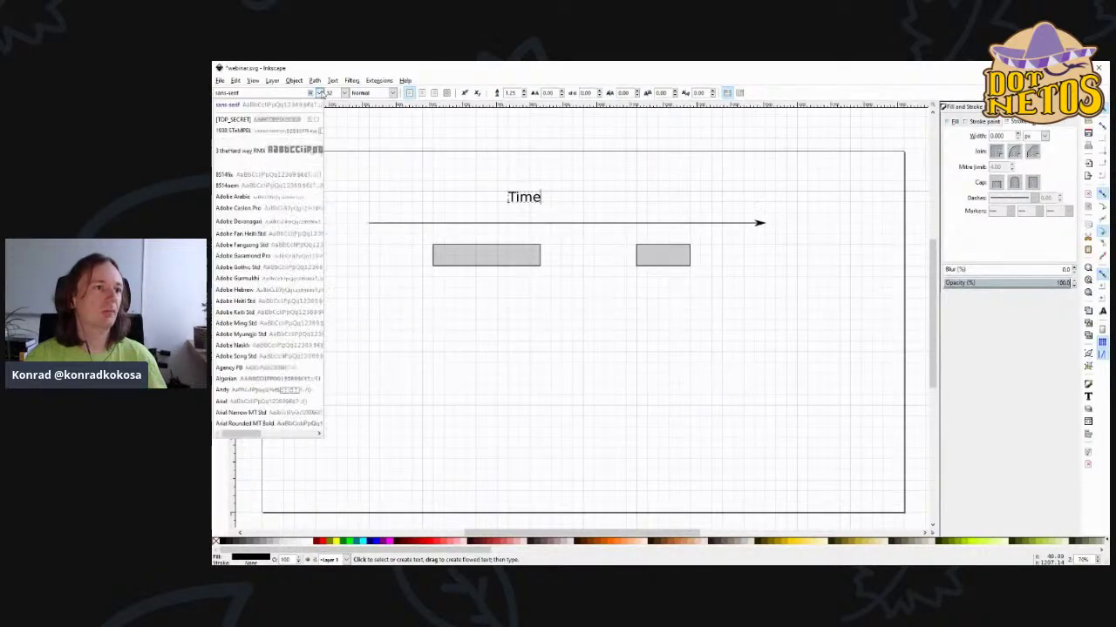
left_click(319, 93)
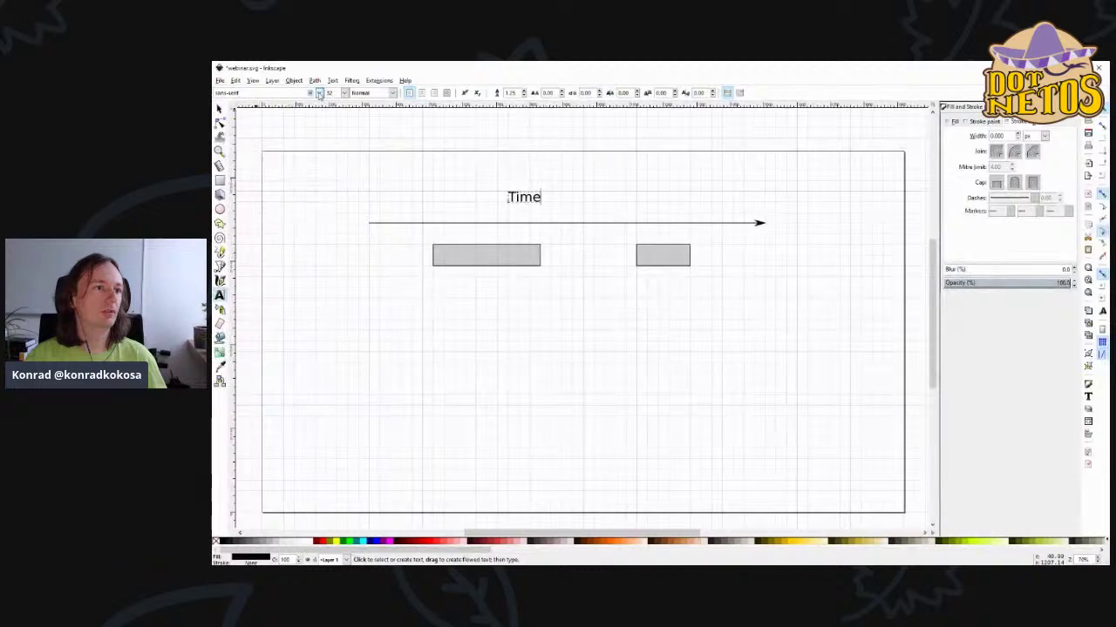
left_click(320, 93)
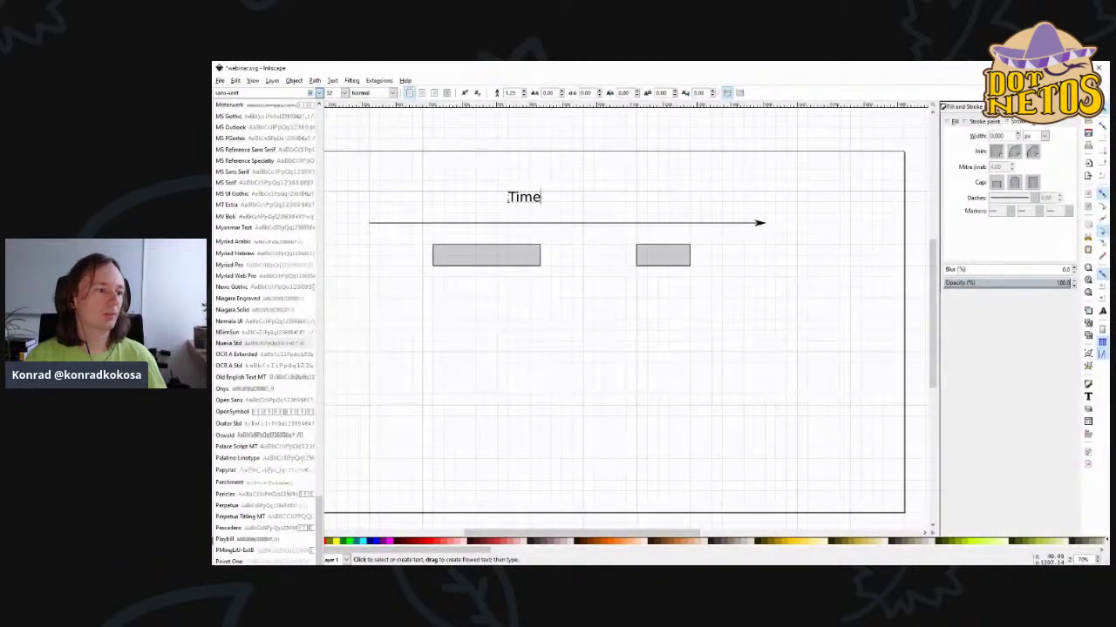
scroll(262, 514, "down", 5)
scroll(262, 483, "down", 3)
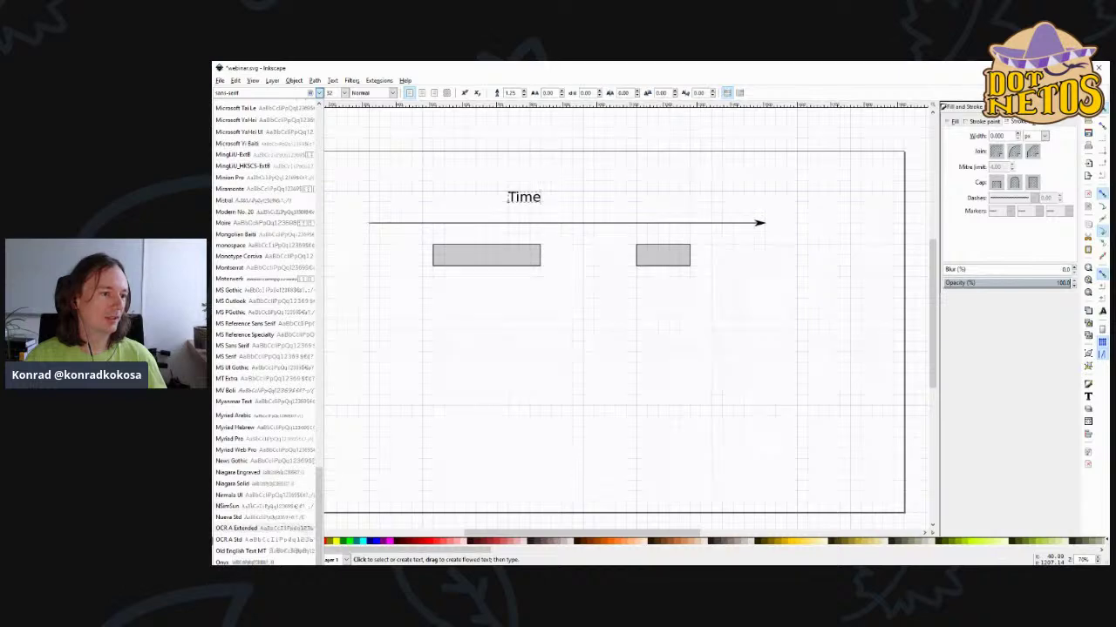
scroll(262, 448, "up", 2)
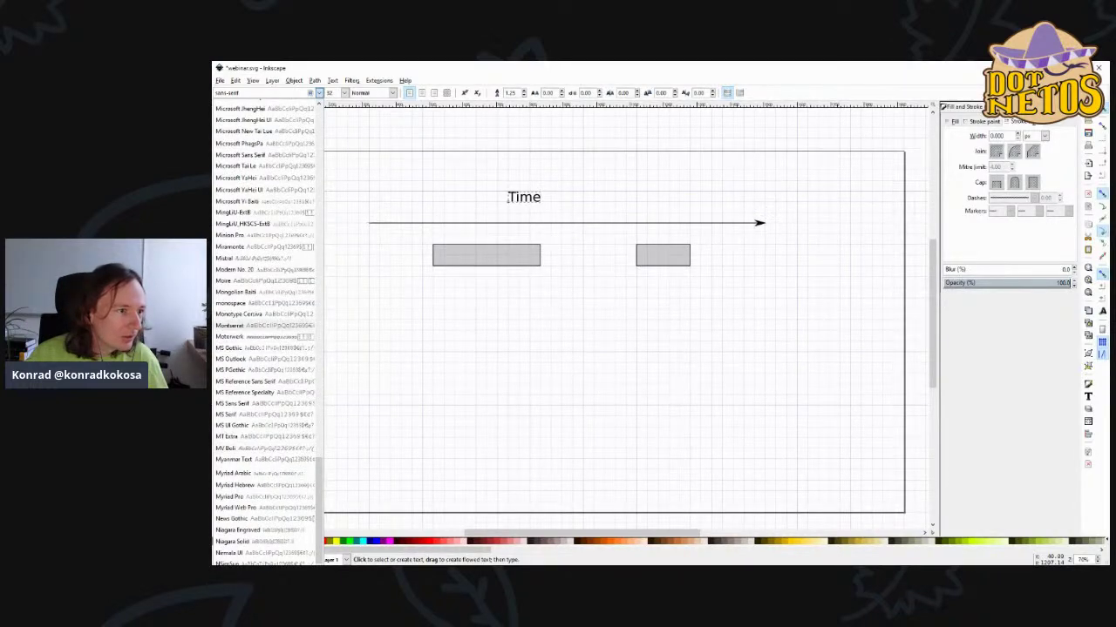
left_click(235, 325)
- Move the Time label right along the arrow and close above it, over the small grey rectangle
left_click(219, 108)
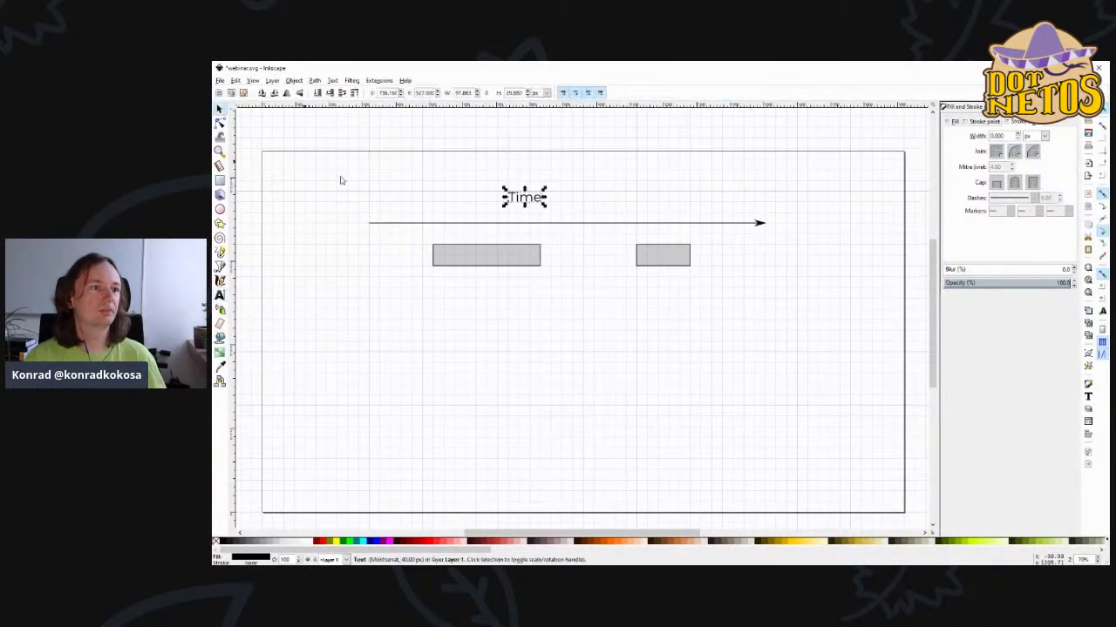
left_click_drag(537, 202, 585, 218)
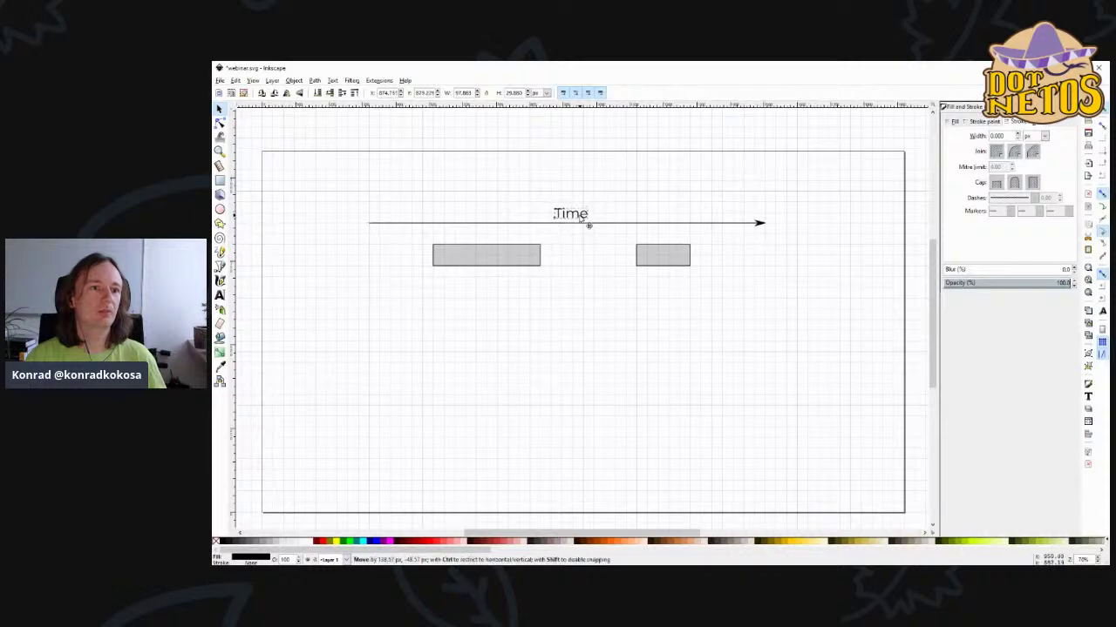
left_click(599, 269)
left_click_drag(582, 219, 702, 219)
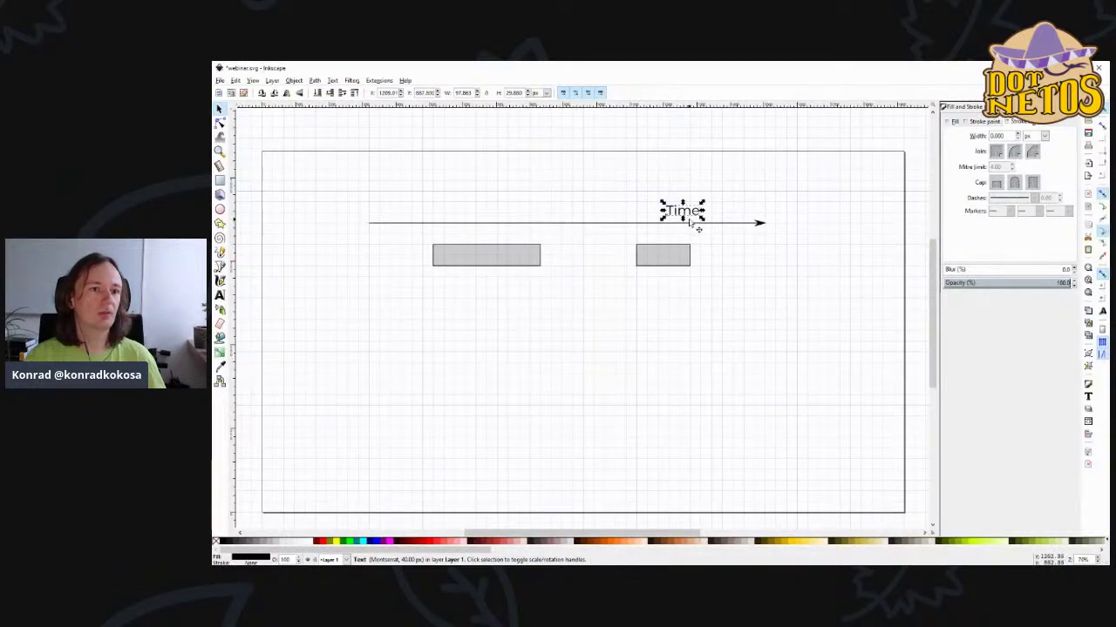
- Centre the Time label horizontally on the arrow line using Align and Distribute, and deselect both
left_click(294, 80)
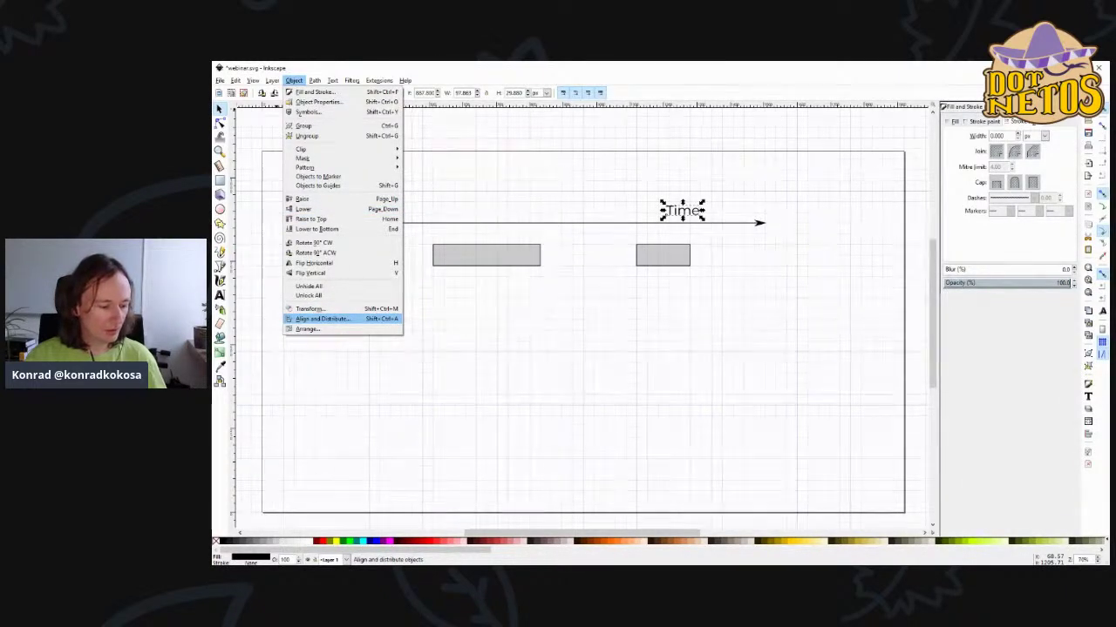
left_click(323, 319)
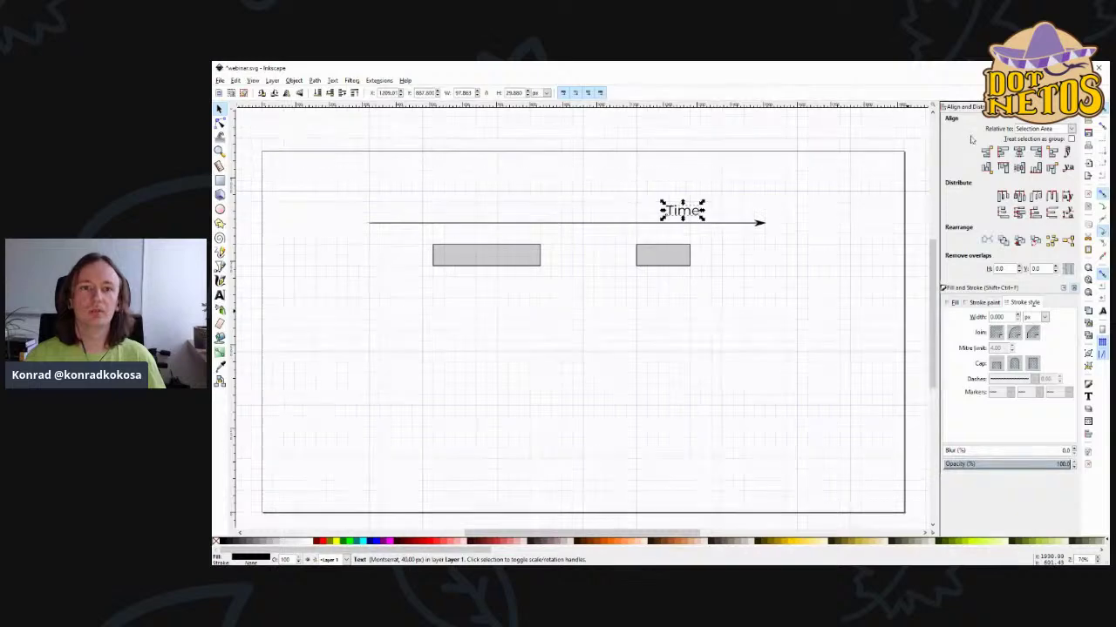
left_click(756, 234)
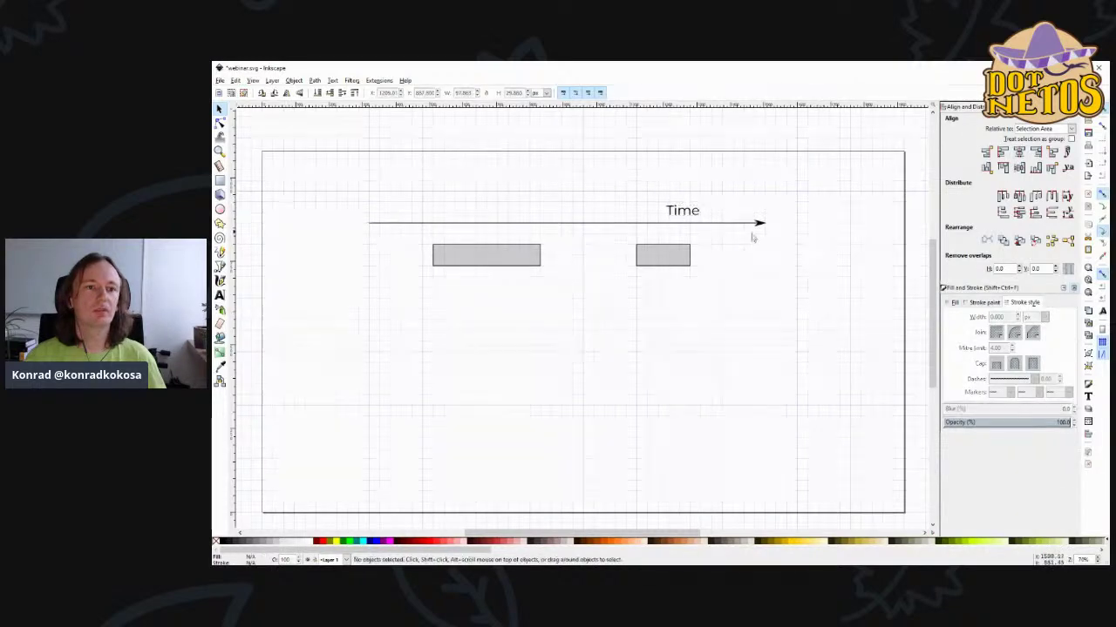
left_click(684, 216)
left_click(701, 224, "shift")
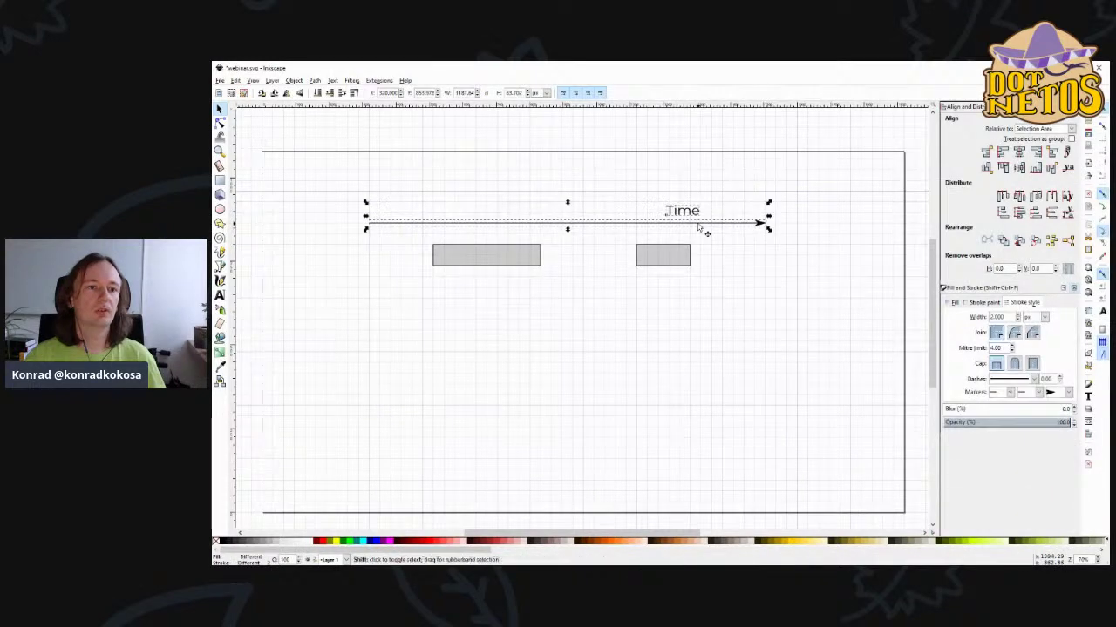
left_click(712, 233)
left_click(698, 217)
left_click(700, 224, "shift")
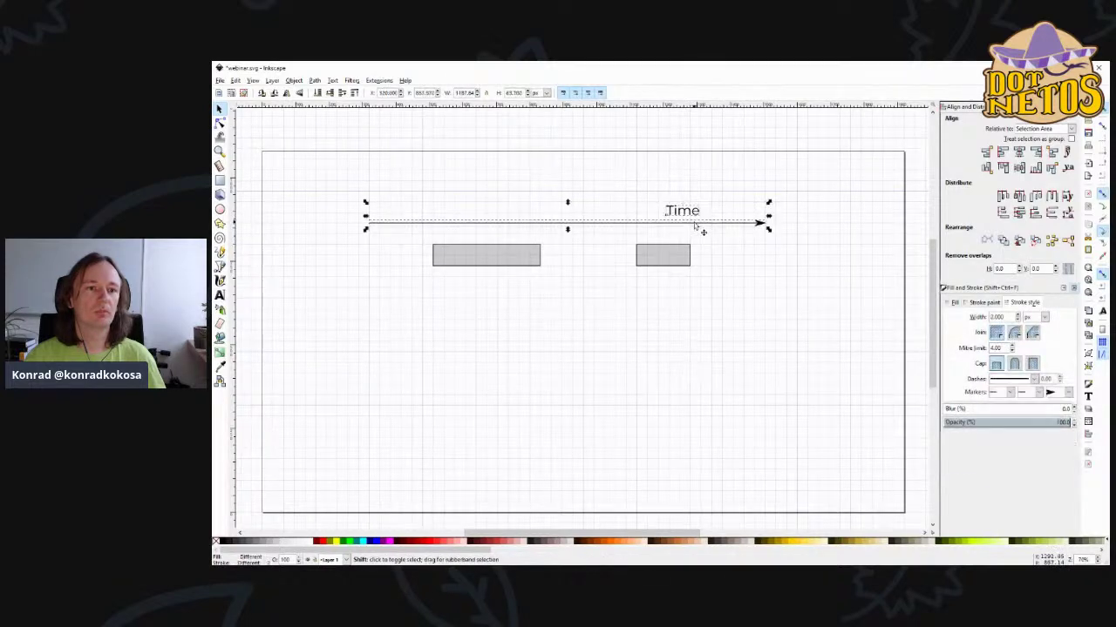
left_click(747, 251)
left_click_drag(810, 242, 362, 190)
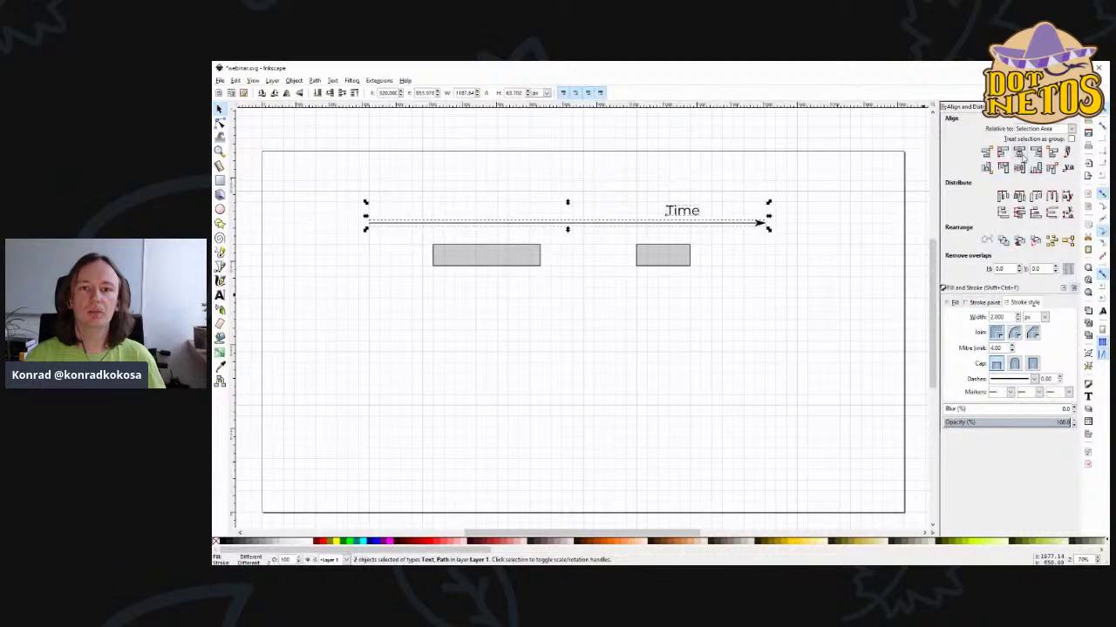
left_click(1019, 152)
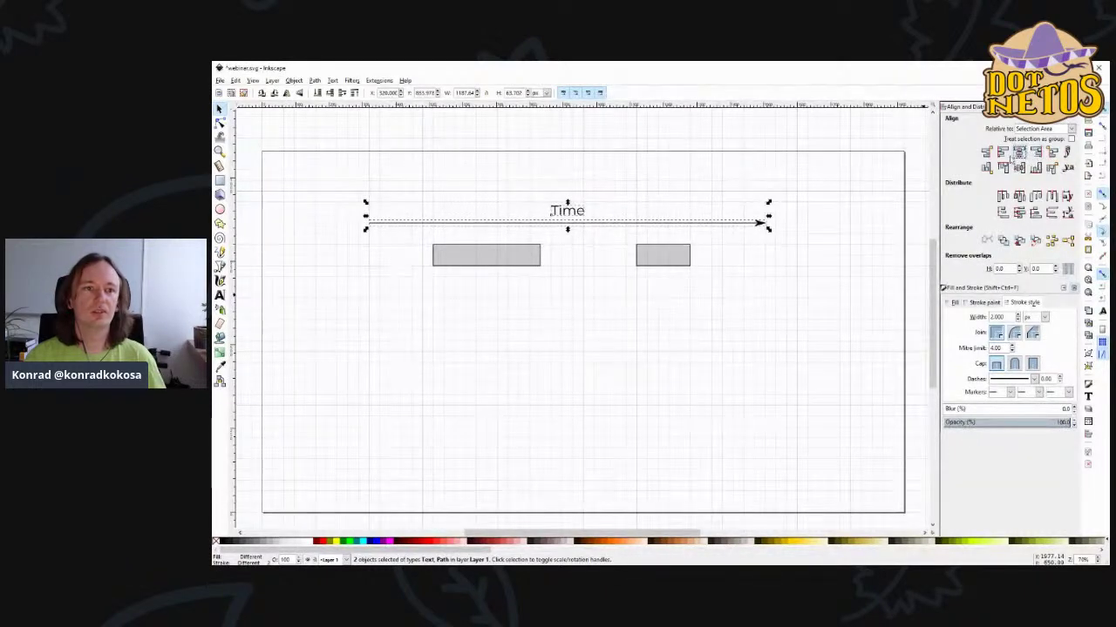
left_click(766, 257)
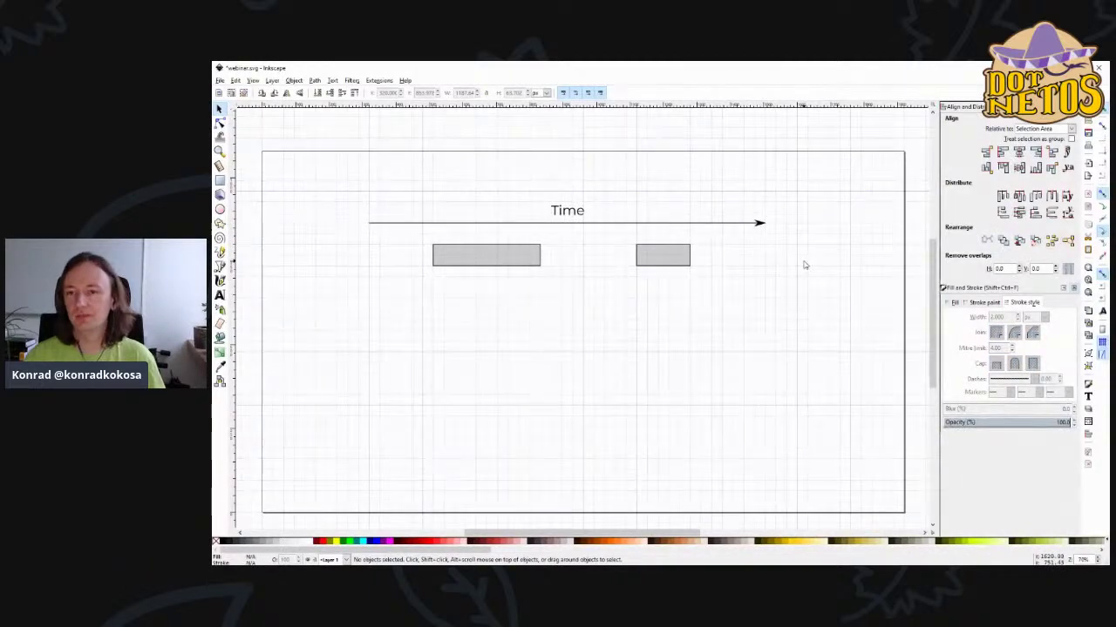
- Nudge the Time label vertically in small and large increments until it sits directly above the arrow line, and deselect it
left_click(573, 210)
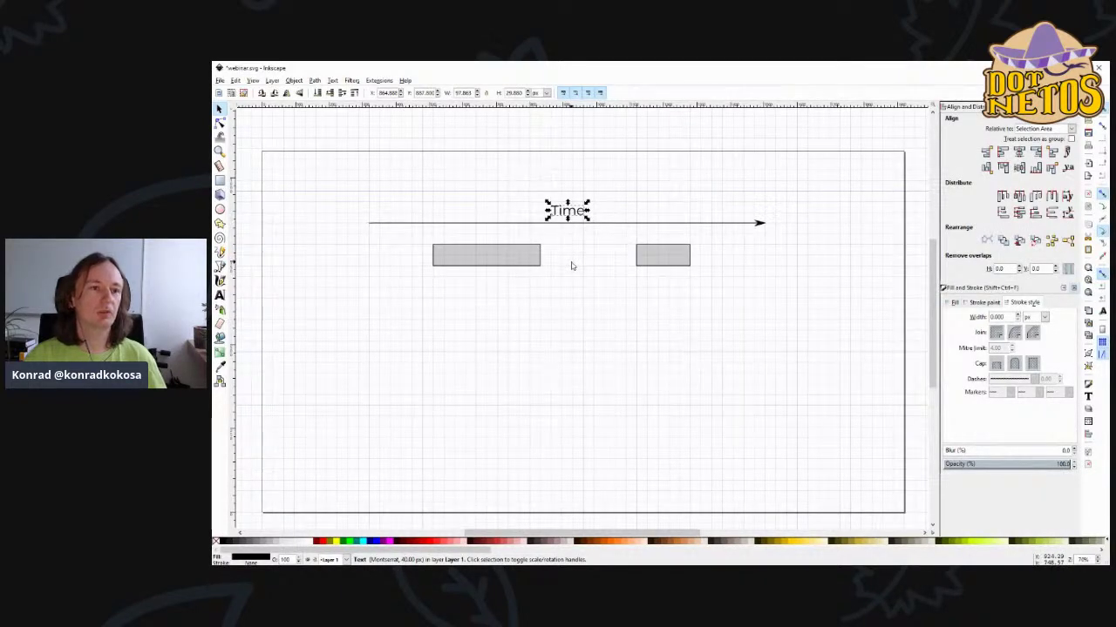
key("Down")
key("Down")
key("Down")
key("Down")
key("Down")
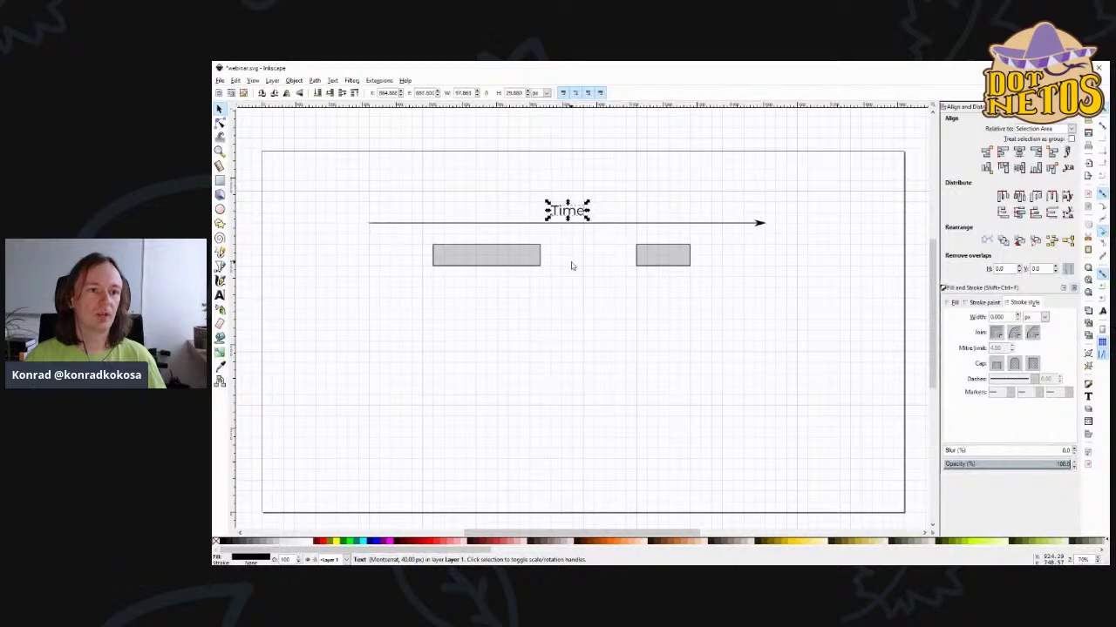
key("Up")
key("Up")
key("Up")
key("Up")
key("Up")
key("Up")
key("Up")
key("Up")
key("Up")
key("Up")
key("Up")
key("Up")
key("Up")
key("Up")
key("Up")
key("Down")
key("Down")
key("Down")
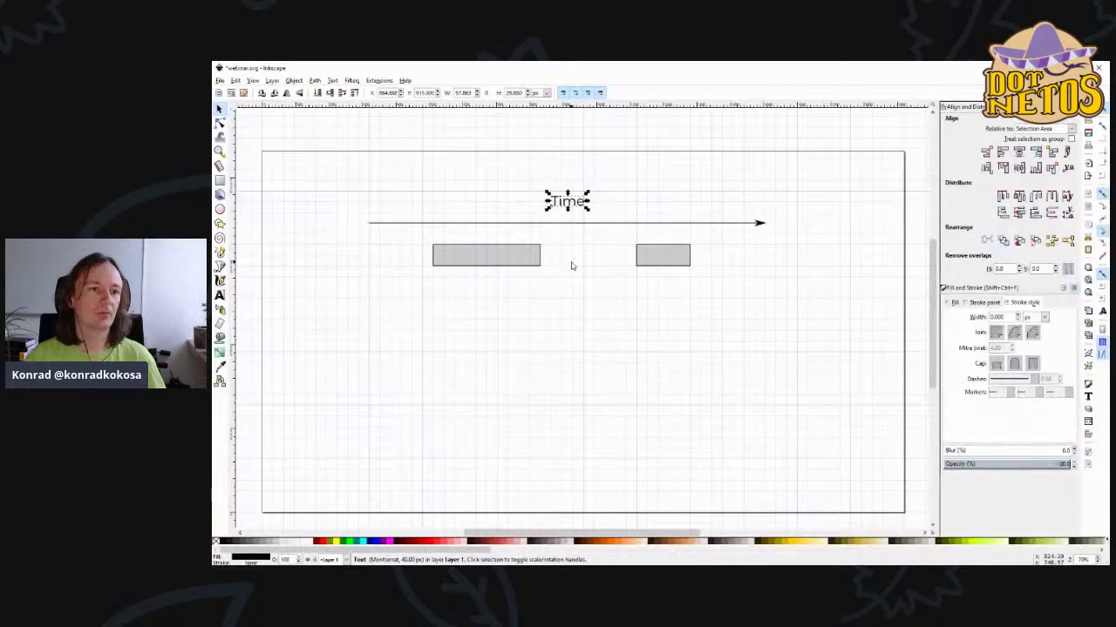
key("shift")
key("shift+Down")
key("shift+Down")
key("shift+Up")
key("shift+Up")
key("shift+Up")
key("shift+Down")
key("shift+Down")
key("shift+Down")
key("Up")
key("Up")
key("Down")
key("Down")
key("Down")
key("Escape")
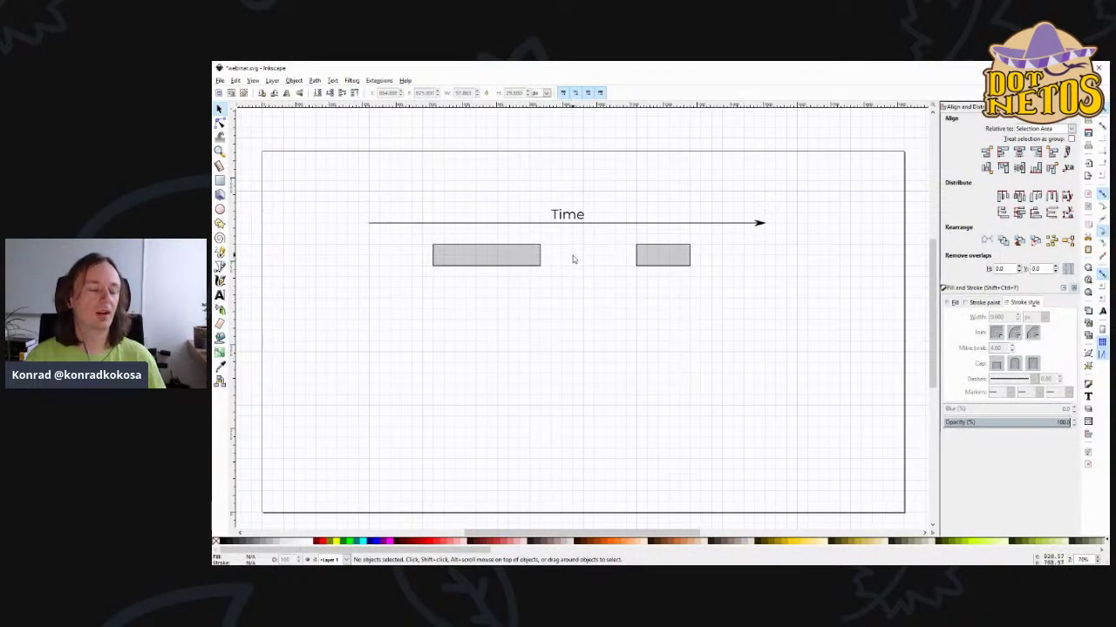
- Try moving the Time label up and down in large increments around its place above the arrow, and deselect it
left_click(568, 217)
key("shift+Up")
key("shift+Down")
key("shift+Up")
key("shift+Down")
key("shift+Down")
key("shift+Up")
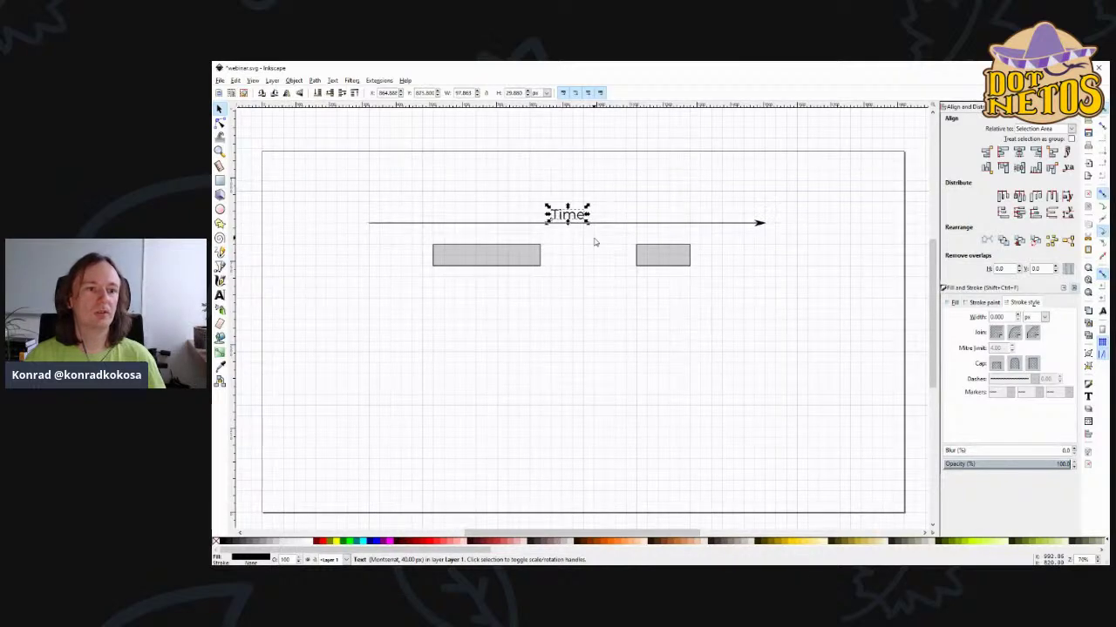
key("Escape")
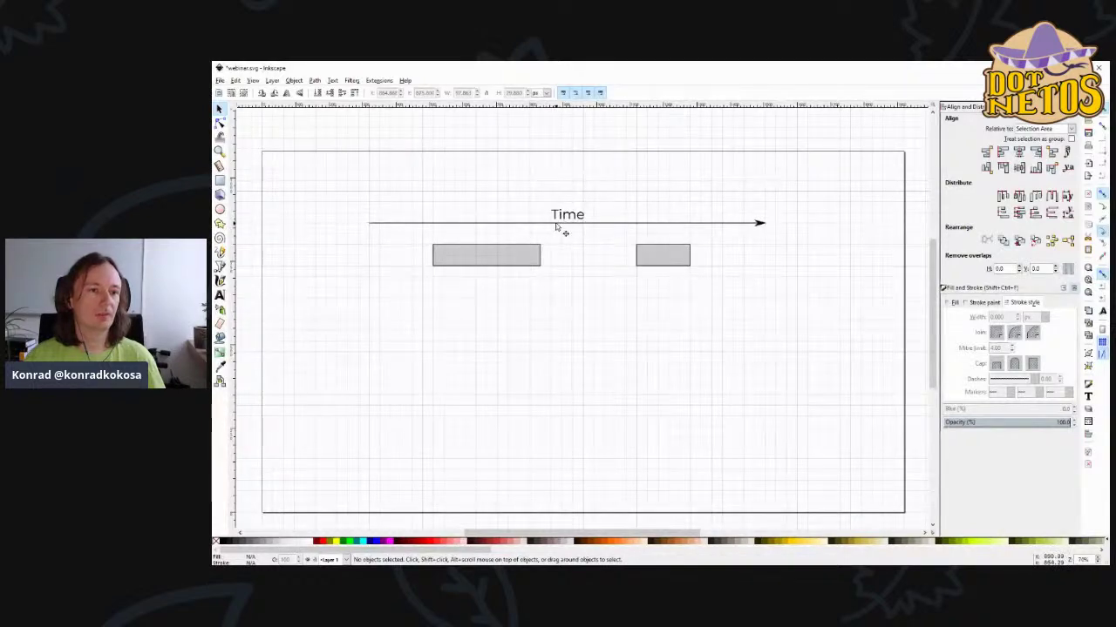
- Save the drawing, and duplicate the Time label, placing the copy near the page's left edge, below the level of the grey rectangles
key("ctrl+s")
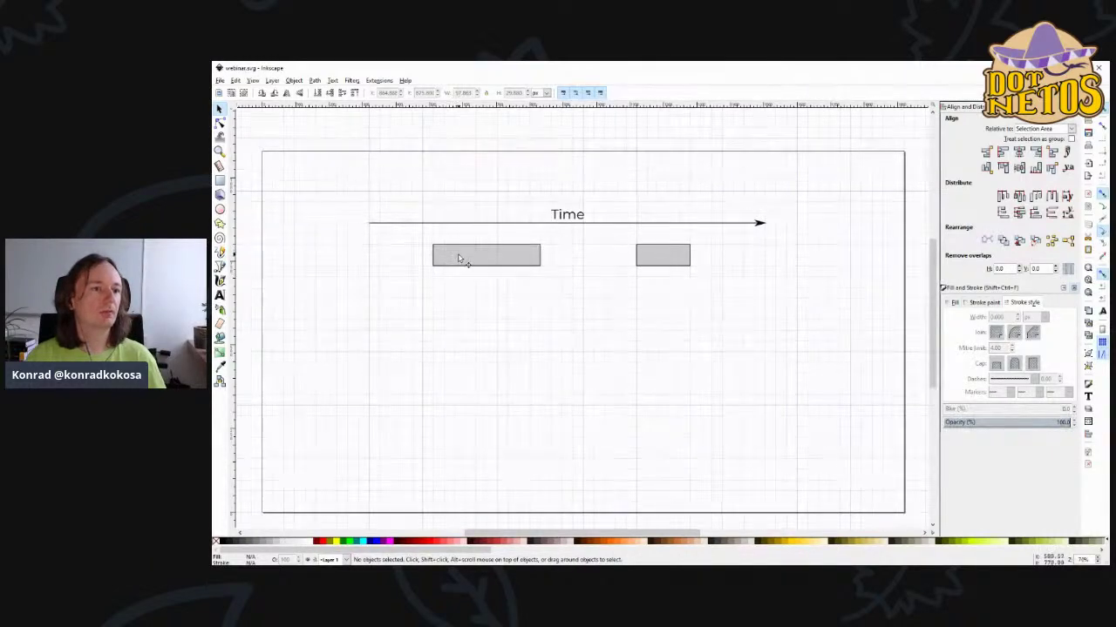
left_click(579, 221)
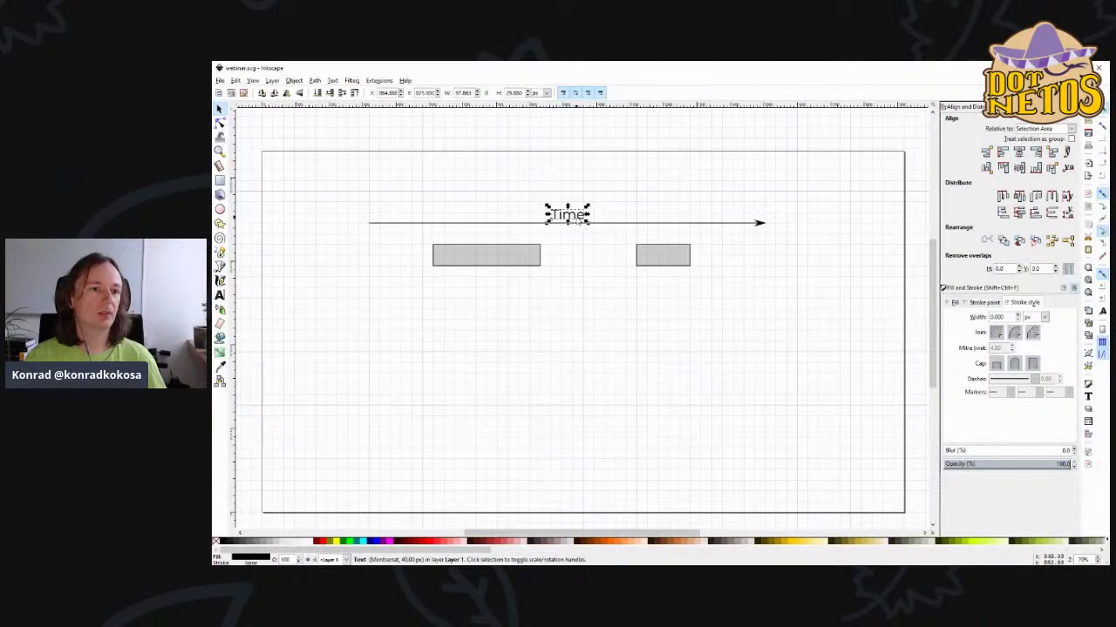
right_click(567, 215)
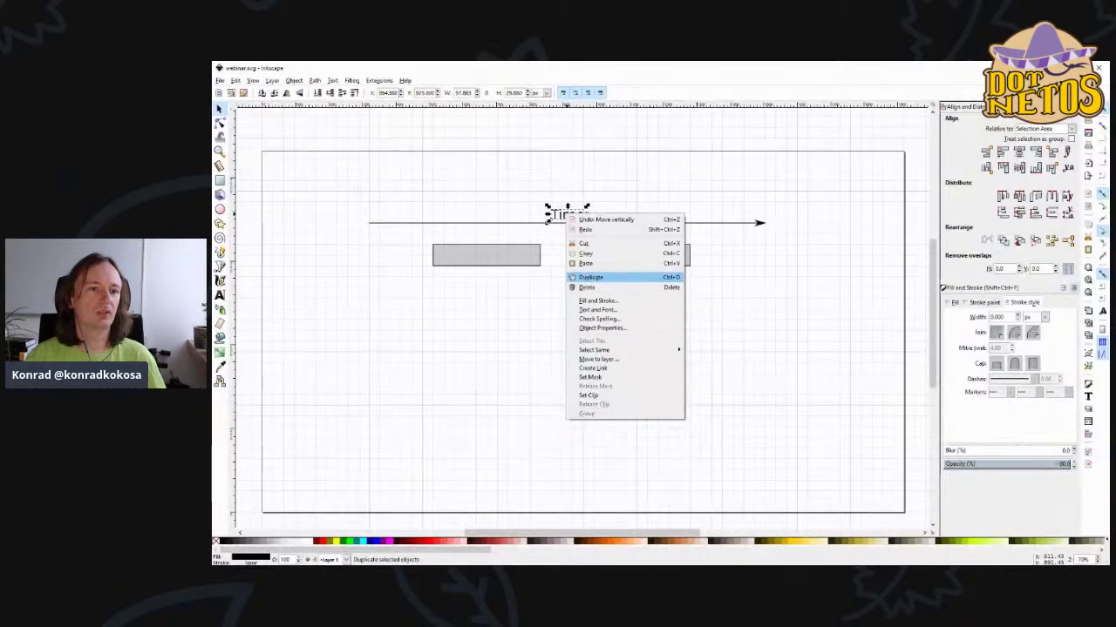
left_click(591, 277)
left_click_drag(576, 223, 323, 299)
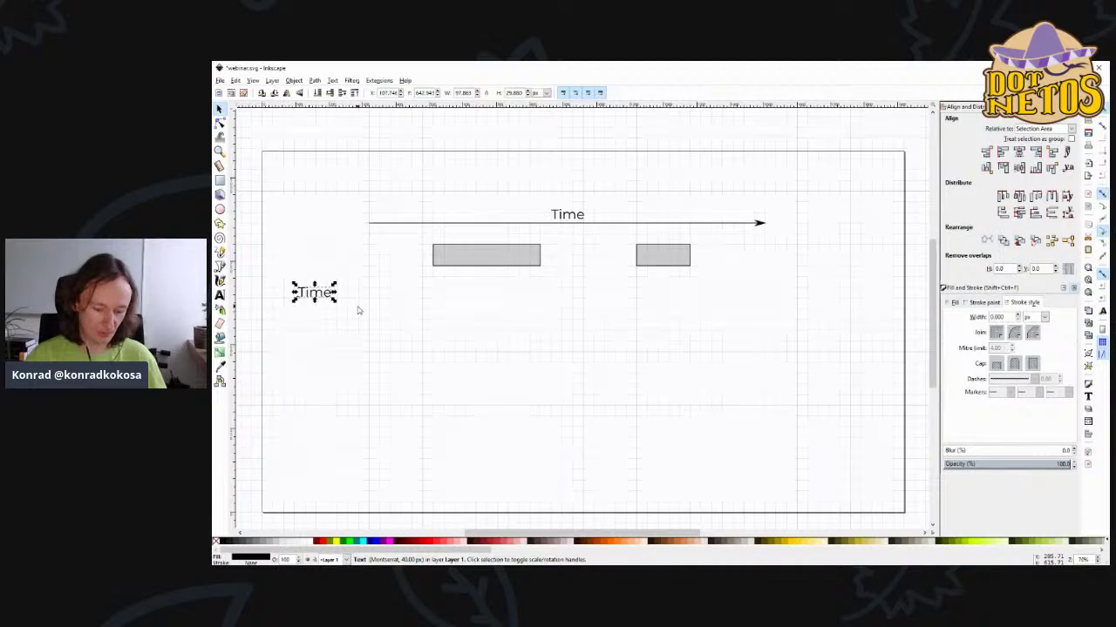
- Replace the text of the duplicated label with Threads
key("t")
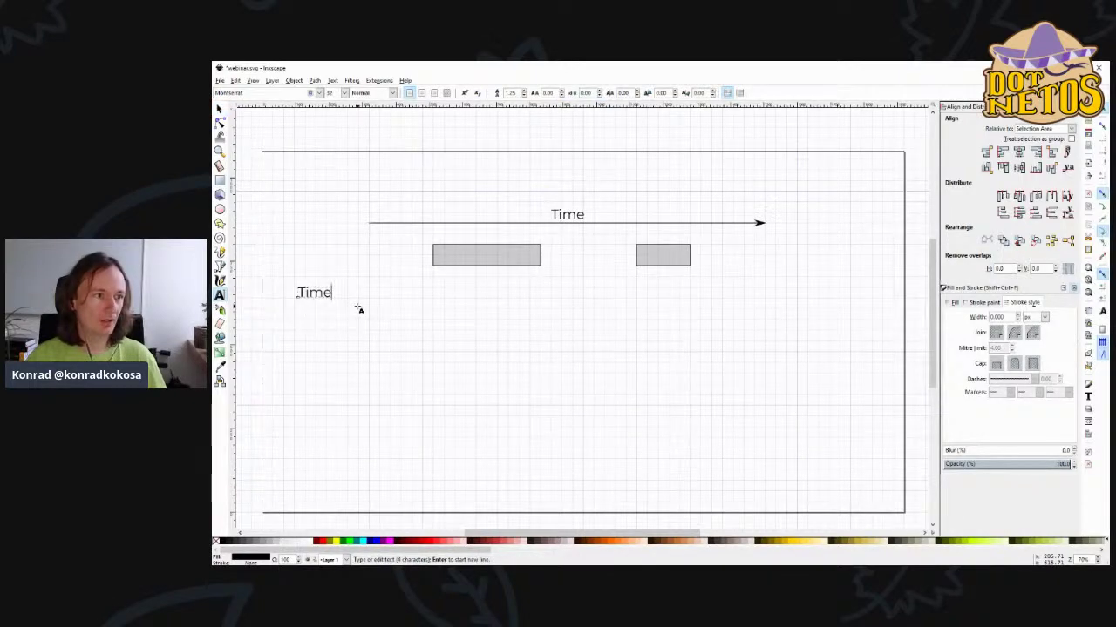
key("ctrl+a")
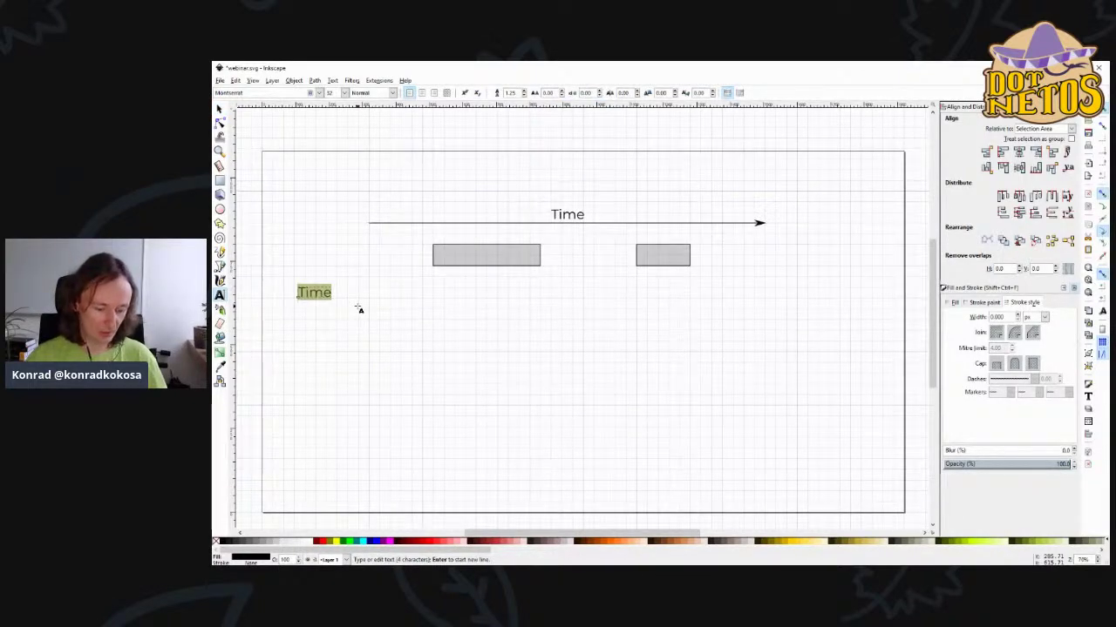
type("Thrae")
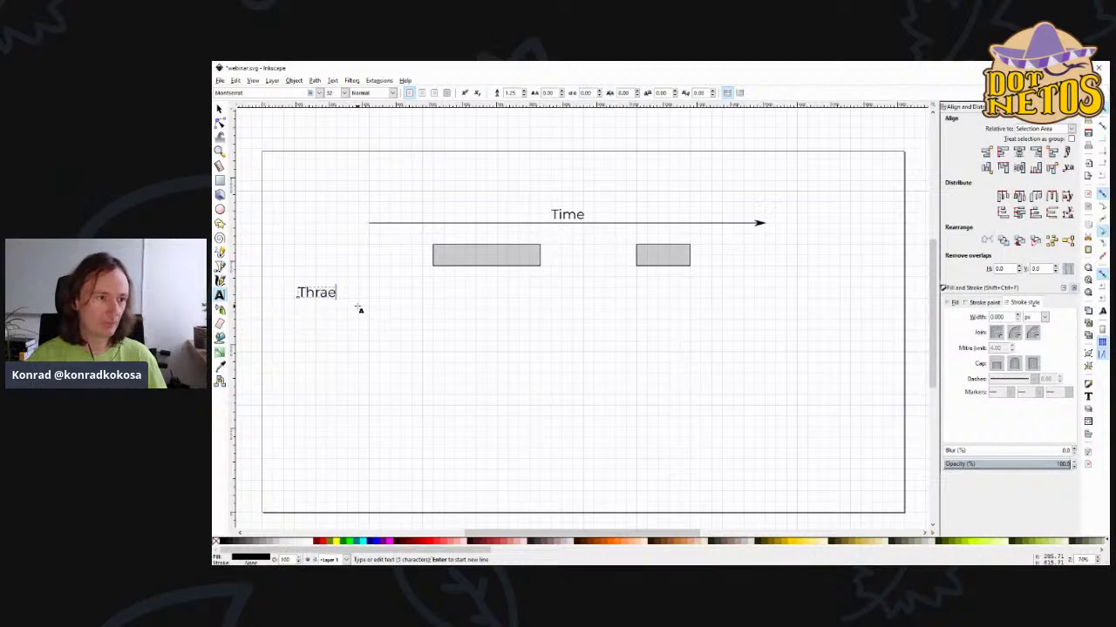
key("BackSpace")
key("BackSpace")
key("BackSpace")
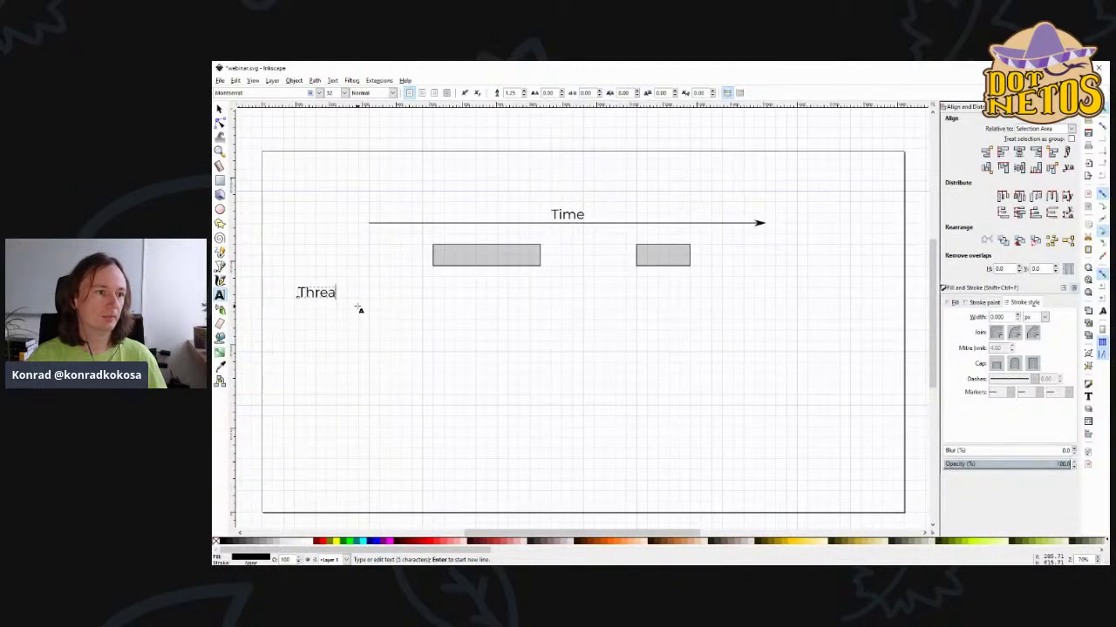
- Move the Threads label slightly left and down, deselect it and save the drawing
key("F1")
left_click_drag(339, 301, 315, 304)
key("Escape")
key("ctrl+s")
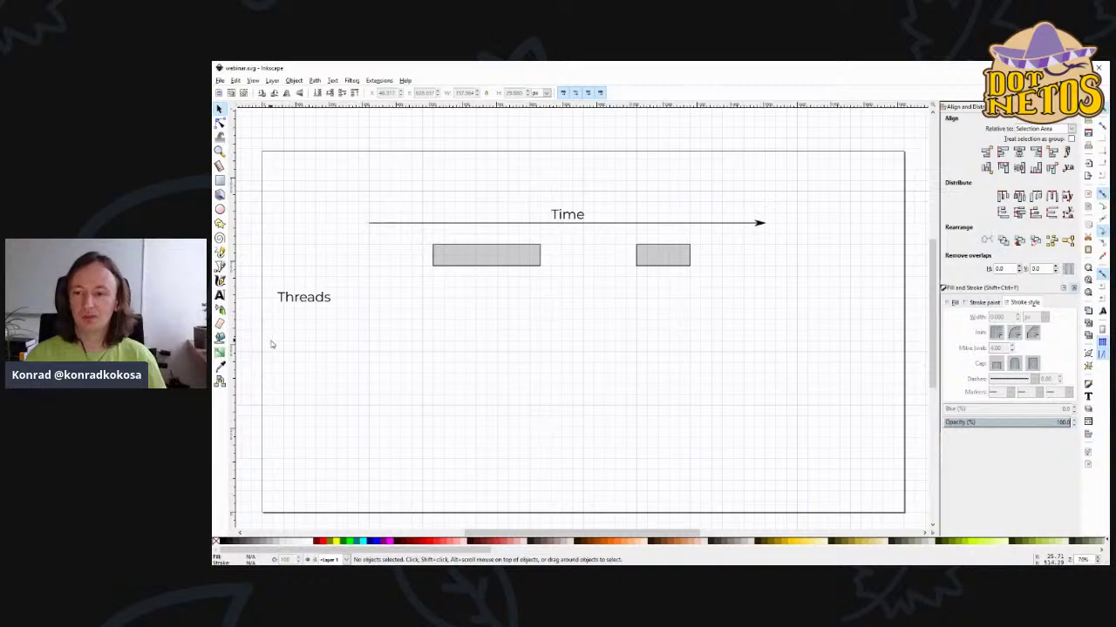
- Select both labels, the arrow and both rectangles, move them together to the right, deselect them and save the drawing
left_click_drag(271, 344, 858, 180)
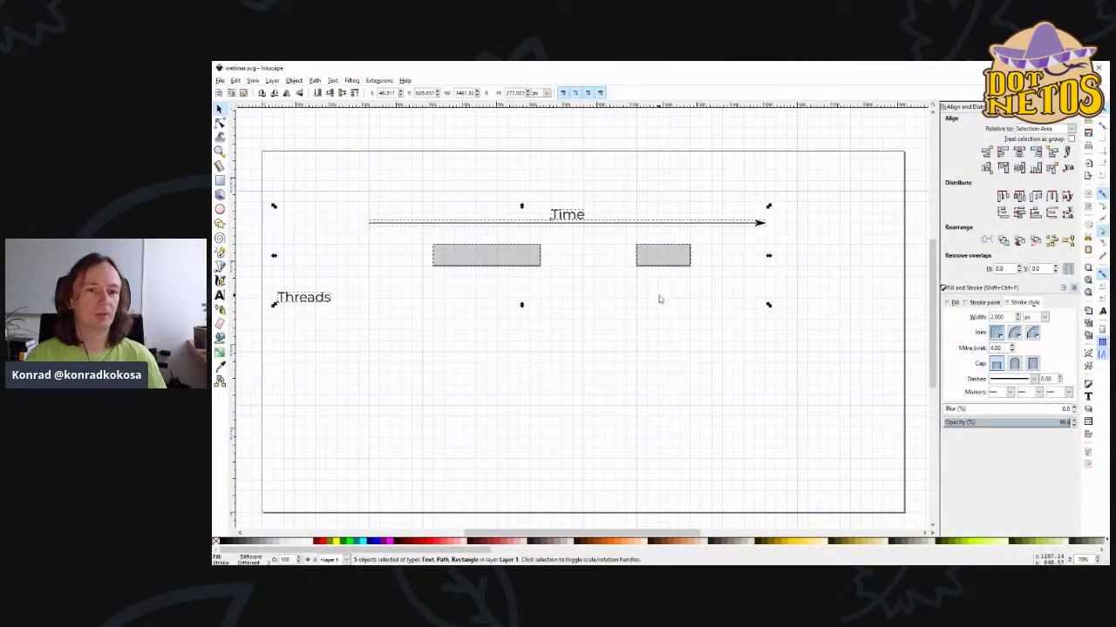
left_click(842, 357)
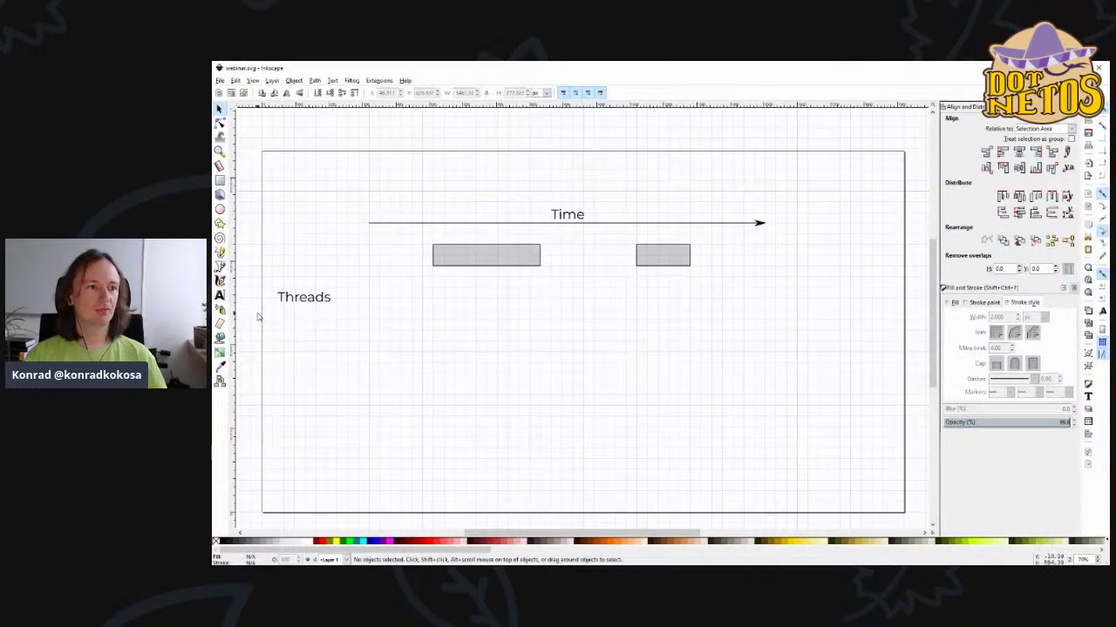
left_click_drag(265, 331, 902, 180)
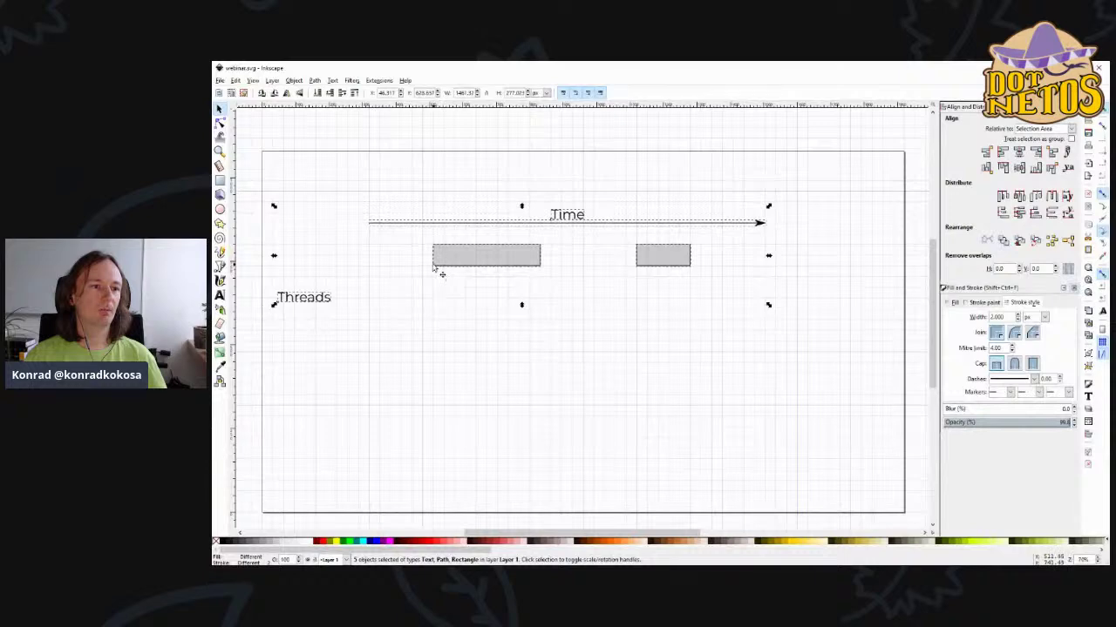
left_click_drag(434, 268, 489, 265)
left_click(629, 444)
key("ctrl+s")
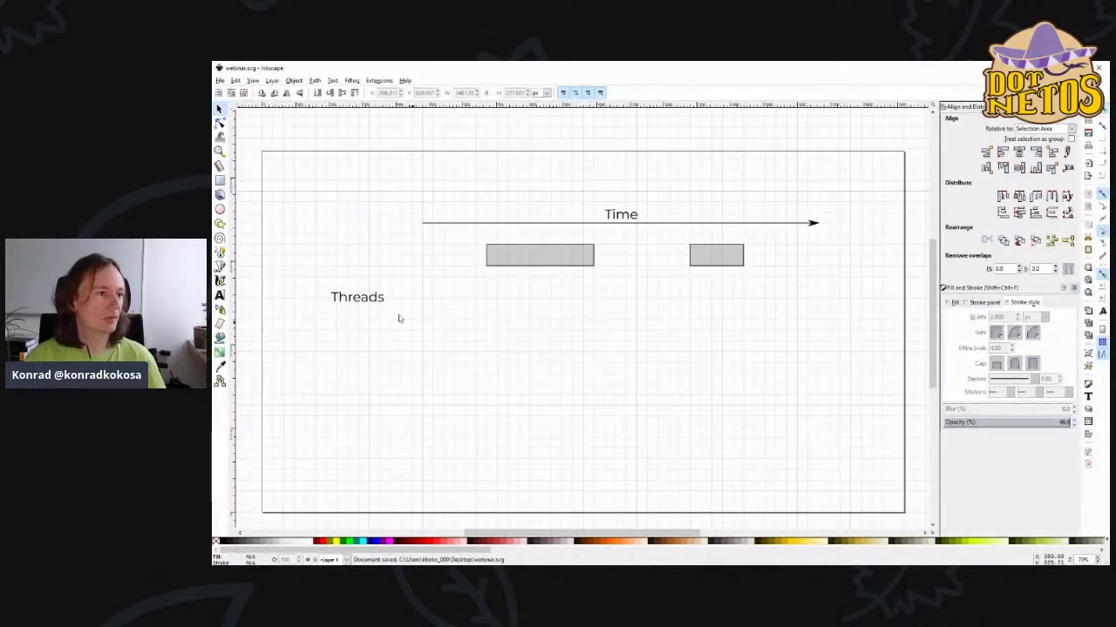
- Duplicate the wide grey rectangle and place the copy in a second row, below and to the right of the original
left_click(503, 260)
key("ctrl+d")
left_click_drag(550, 257, 619, 306)
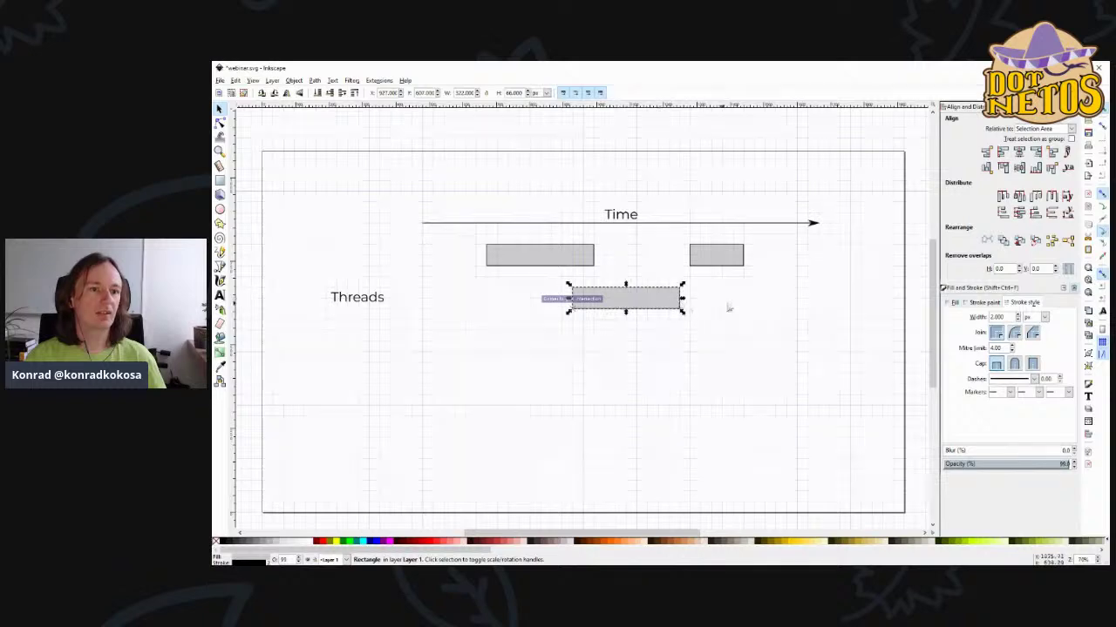
left_click(730, 307)
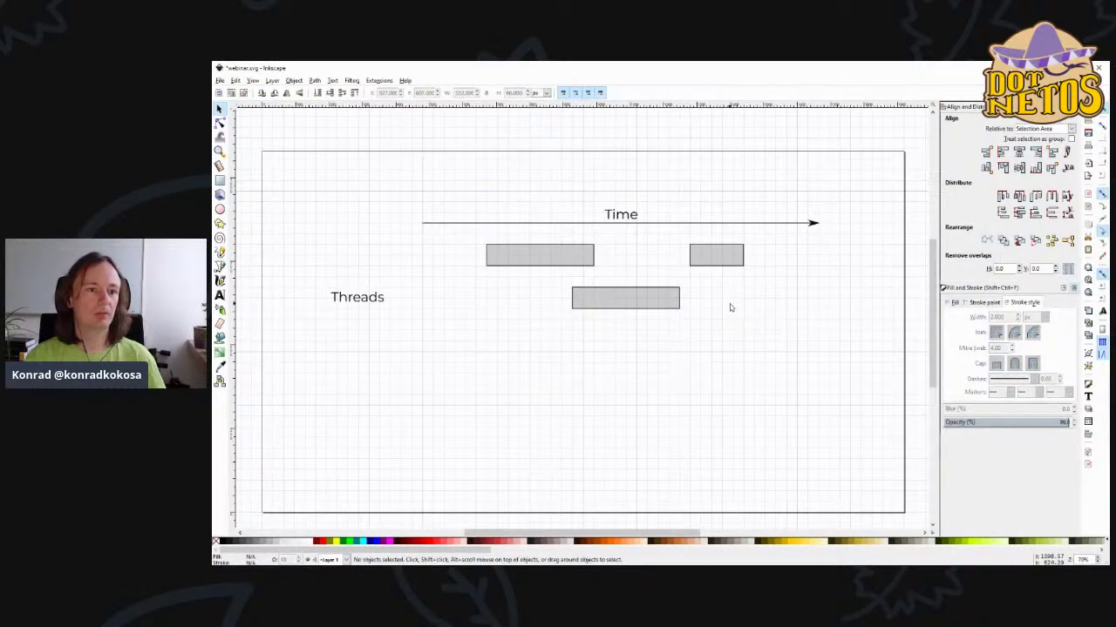
- Move the small grey rectangle slightly left within its row, and shift the Threads label up and left to between the two rows
left_click_drag(704, 258, 672, 258)
left_click(729, 286)
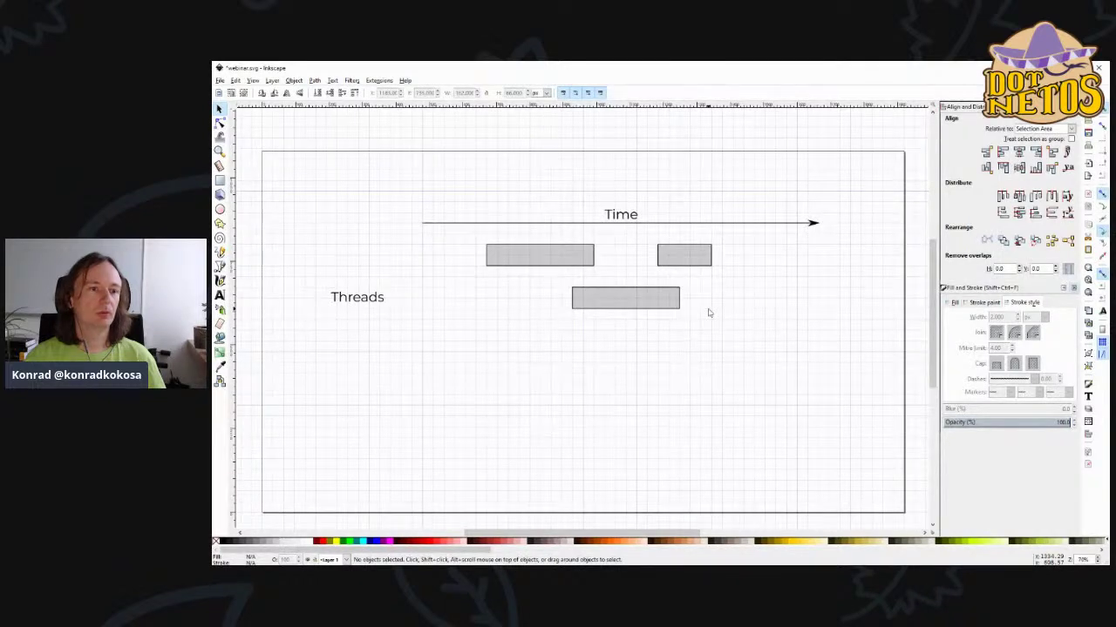
left_click_drag(371, 304, 356, 286)
left_click(384, 260)
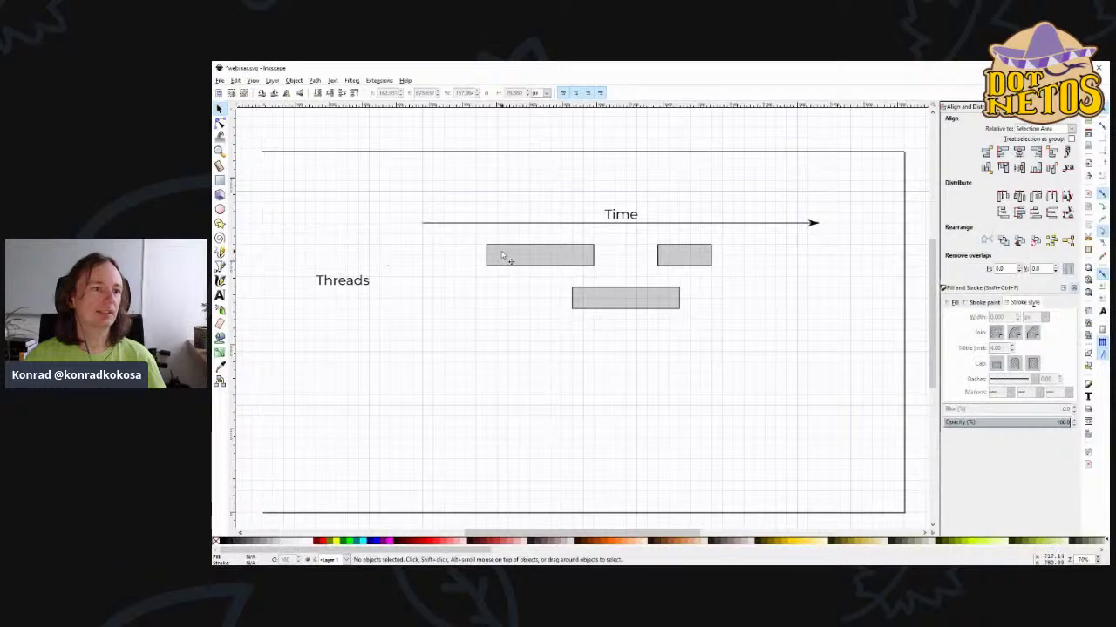
- Try resizing the lower grey rectangle by its corner handles with the Node tool, and deselect it
left_click(637, 306)
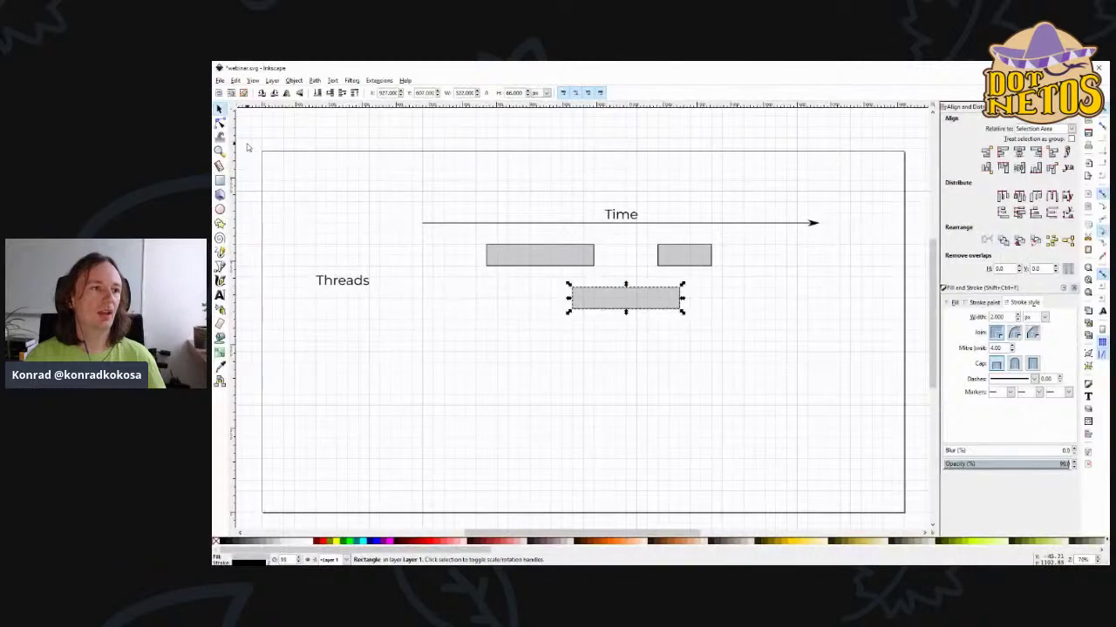
left_click(678, 260)
left_click(590, 301)
left_click(219, 124)
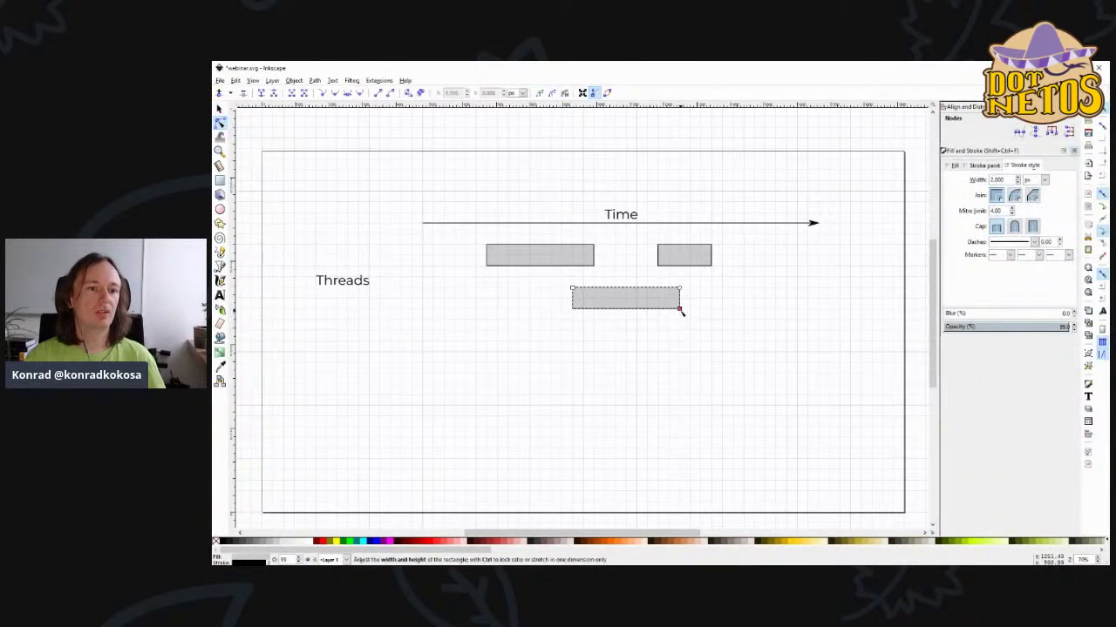
mouse_move(673, 310)
left_mouse_down()
mouse_move(652, 309)
mouse_move(720, 307)
mouse_move(734, 438)
mouse_move(770, 389)
mouse_move(686, 309)
mouse_move(651, 306)
mouse_move(681, 309)
left_mouse_up()
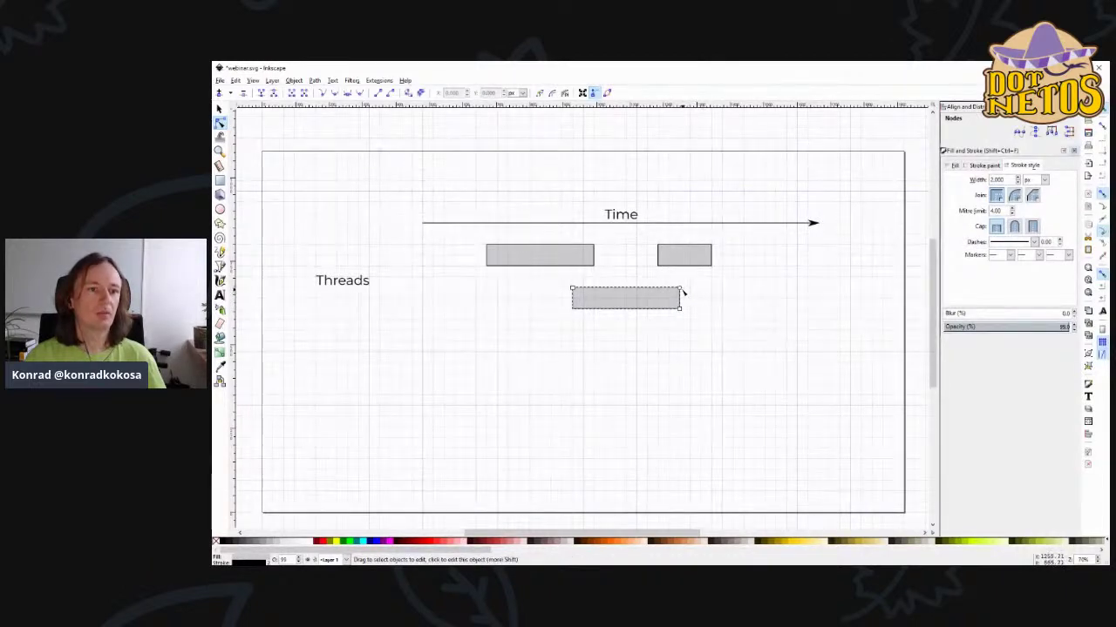
mouse_move(681, 292)
left_mouse_down()
mouse_move(692, 313)
mouse_move(692, 288)
left_mouse_up()
left_click(695, 257)
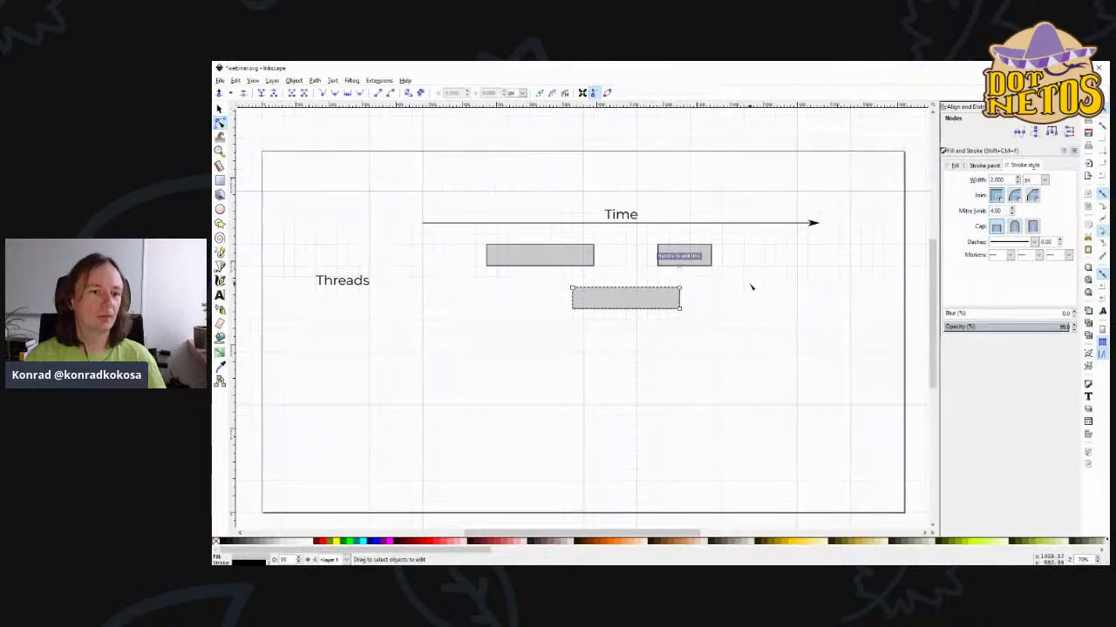
key("s")
key("Escape")
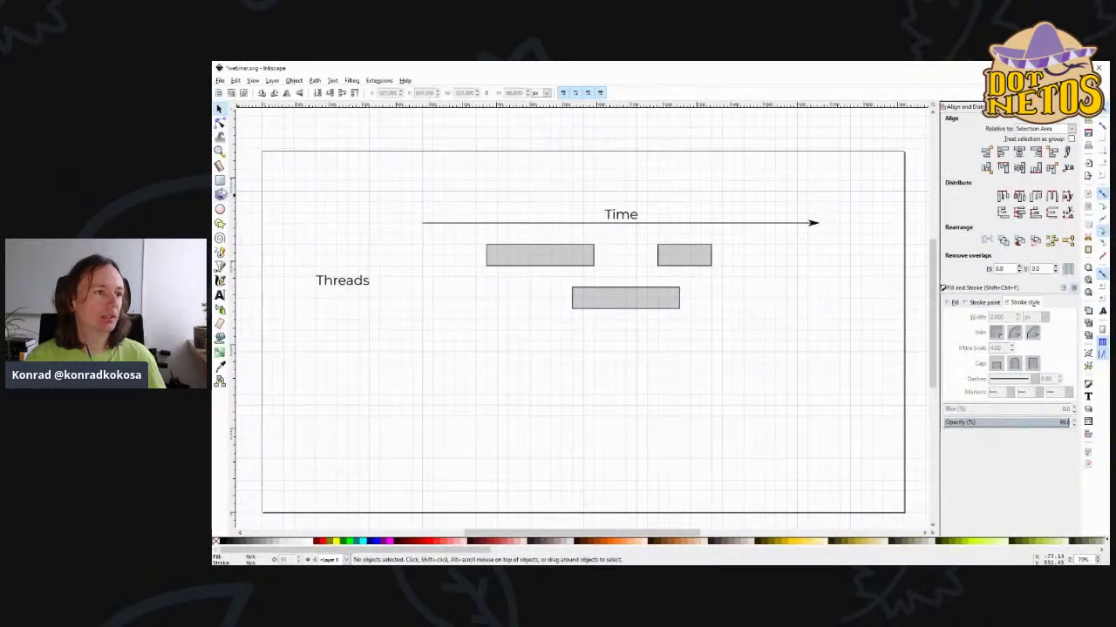
- Draw a 64 × 64 px square against the left end of the upper wide rectangle, and delete a second square drawn at its right end
left_click(219, 181)
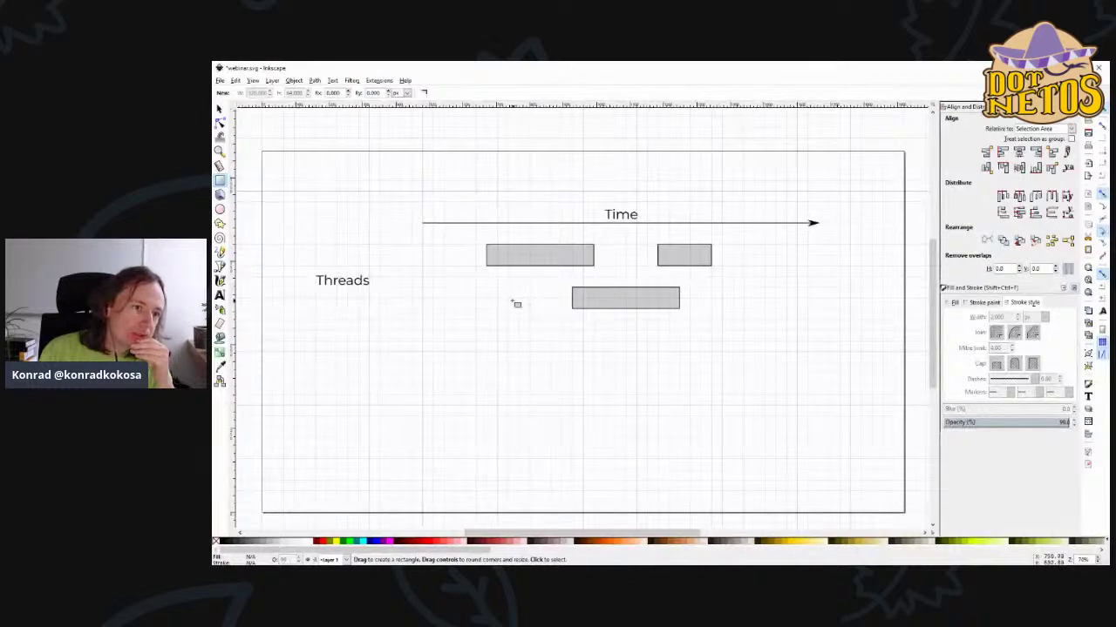
left_click_drag(486, 245, 465, 267)
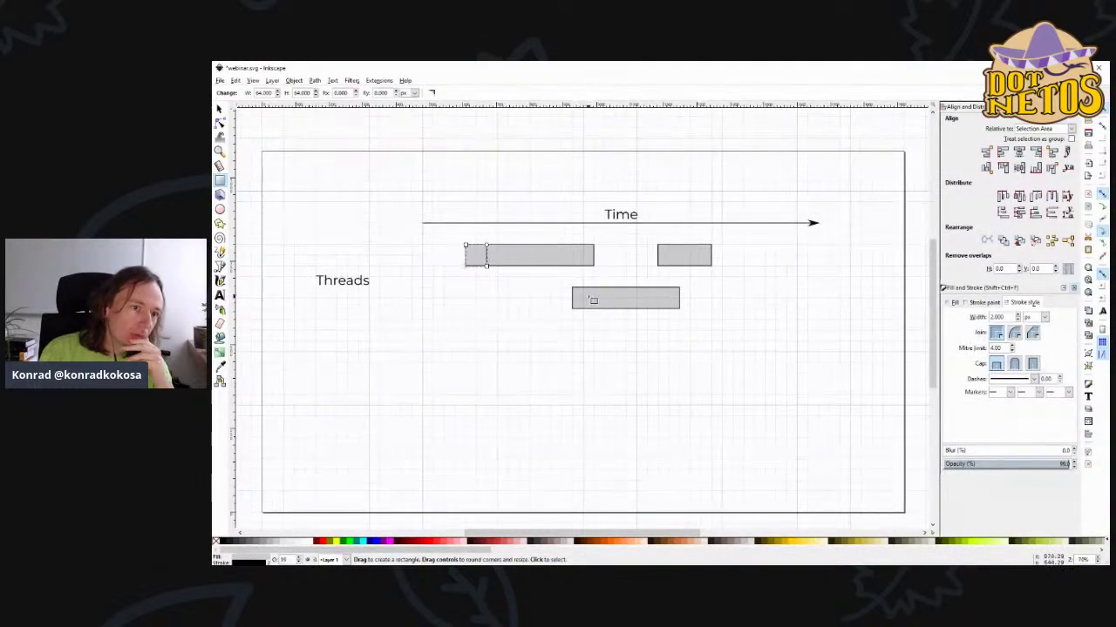
left_click_drag(594, 245, 615, 267)
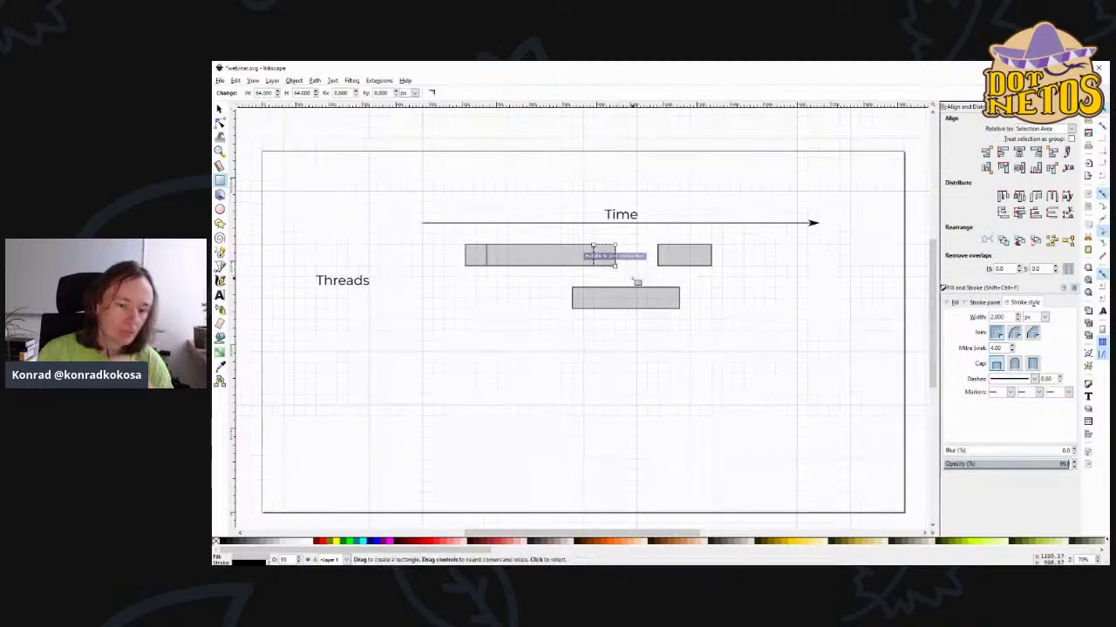
key("Delete")
key("s")
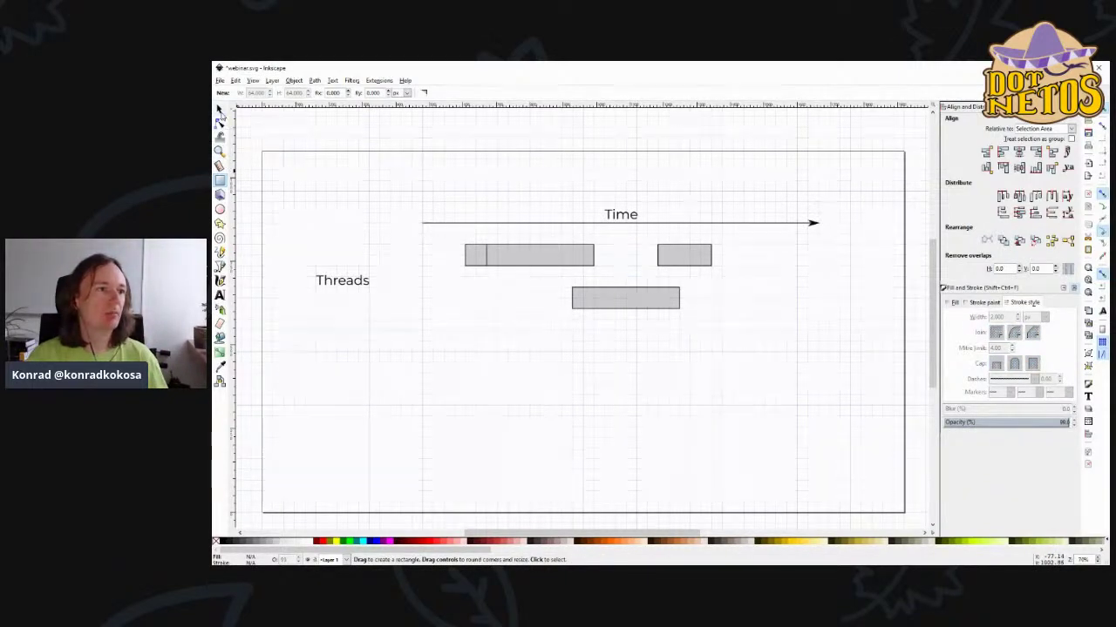
- Fill the small square with light orange from the colour palette and deselect it
left_click(476, 263)
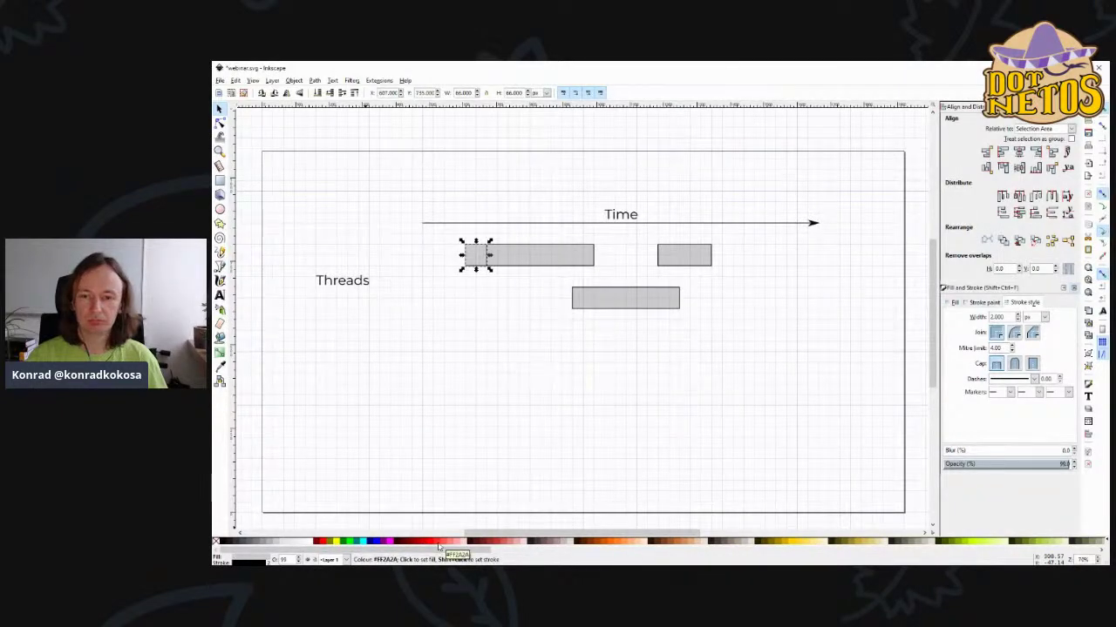
left_click(463, 543)
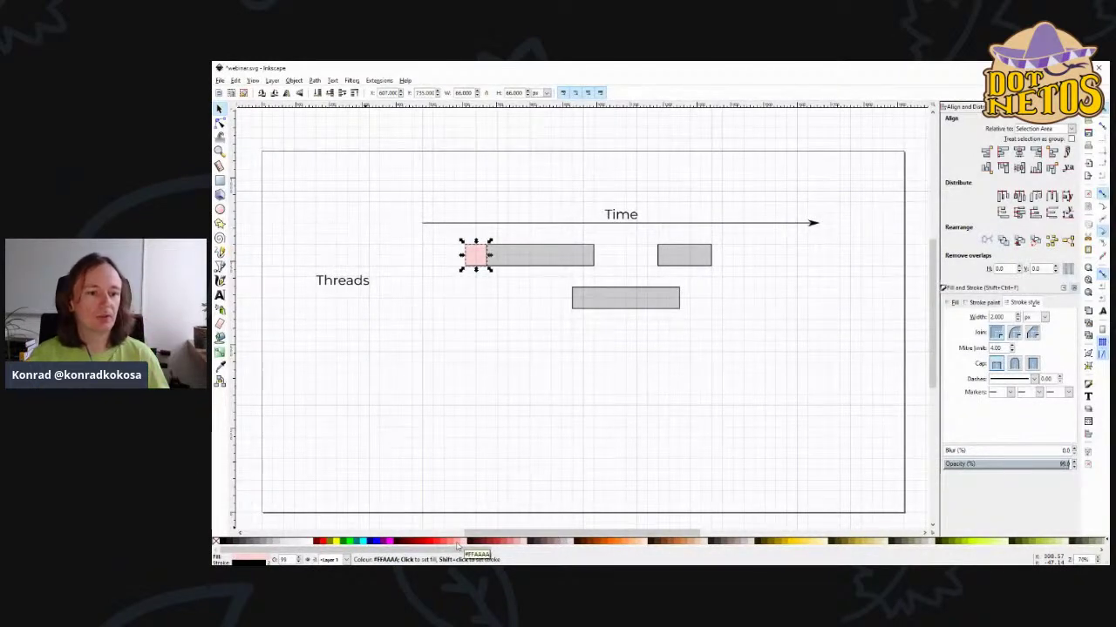
left_click(639, 544)
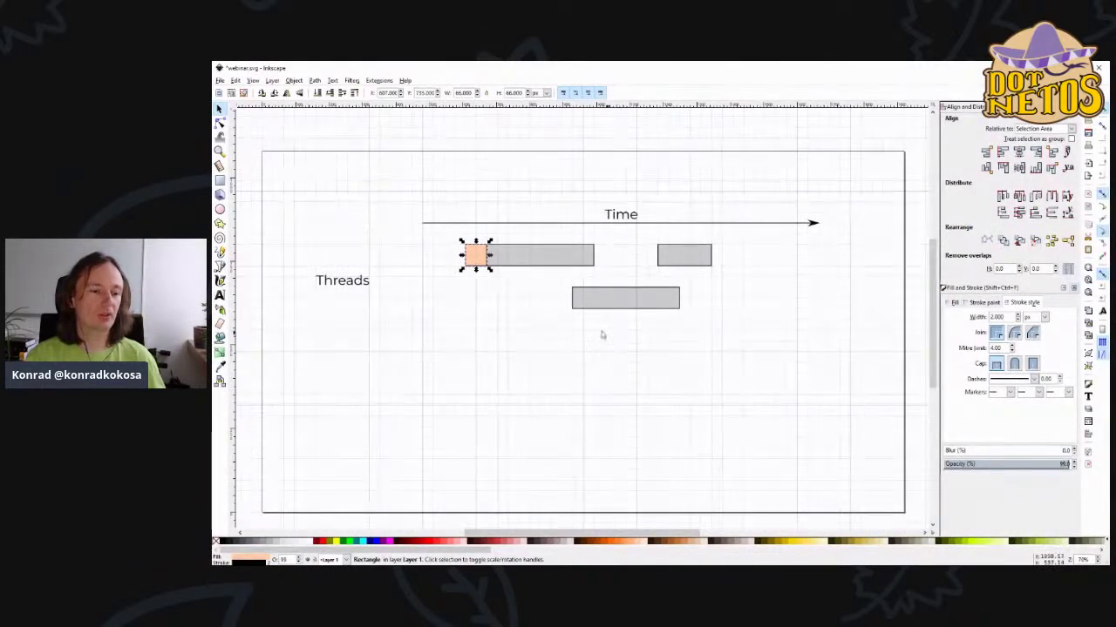
left_click(481, 261)
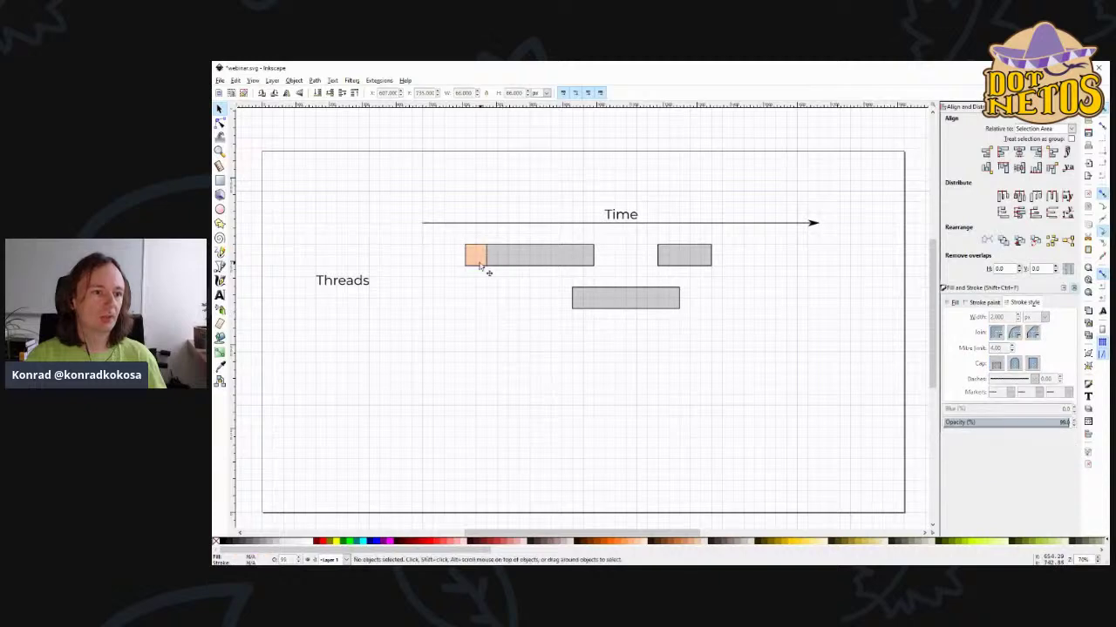
- Duplicate the orange square and place the copies so that each of the three grey rectangles has one at both ends
left_click(477, 262)
key("ctrl+d")
left_click_drag(477, 262, 726, 258)
left_click(605, 255)
key("ctrl+d")
key("ctrl+d")
left_click(730, 308)
left_click(648, 260)
key("ctrl+d")
left_click_drag(648, 260, 693, 302)
key("ctrl+d")
left_click(646, 255)
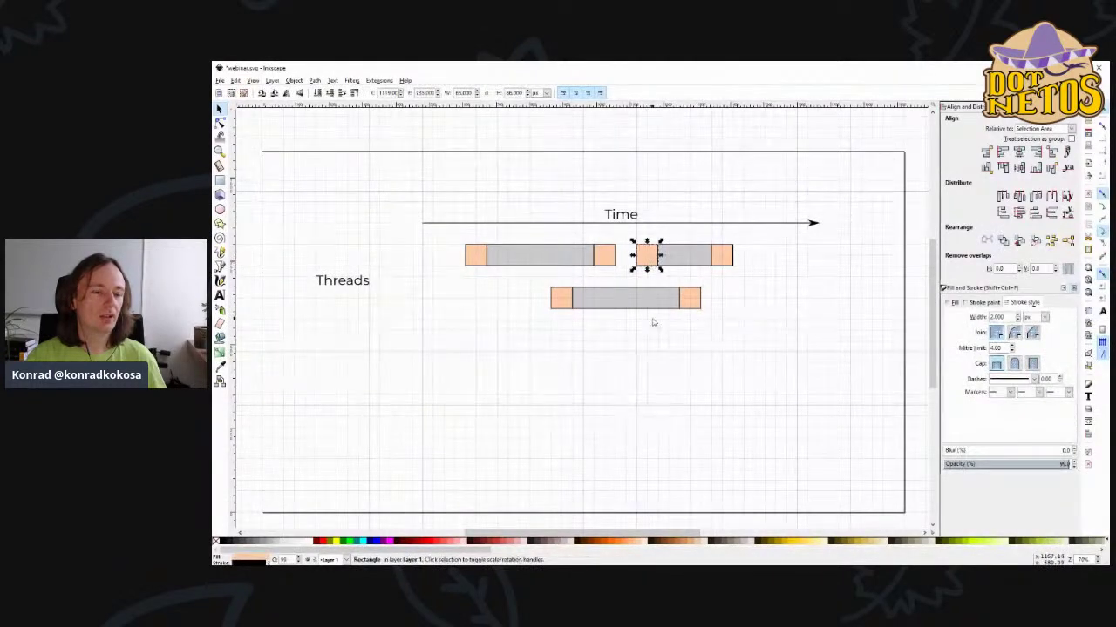
left_click(643, 368)
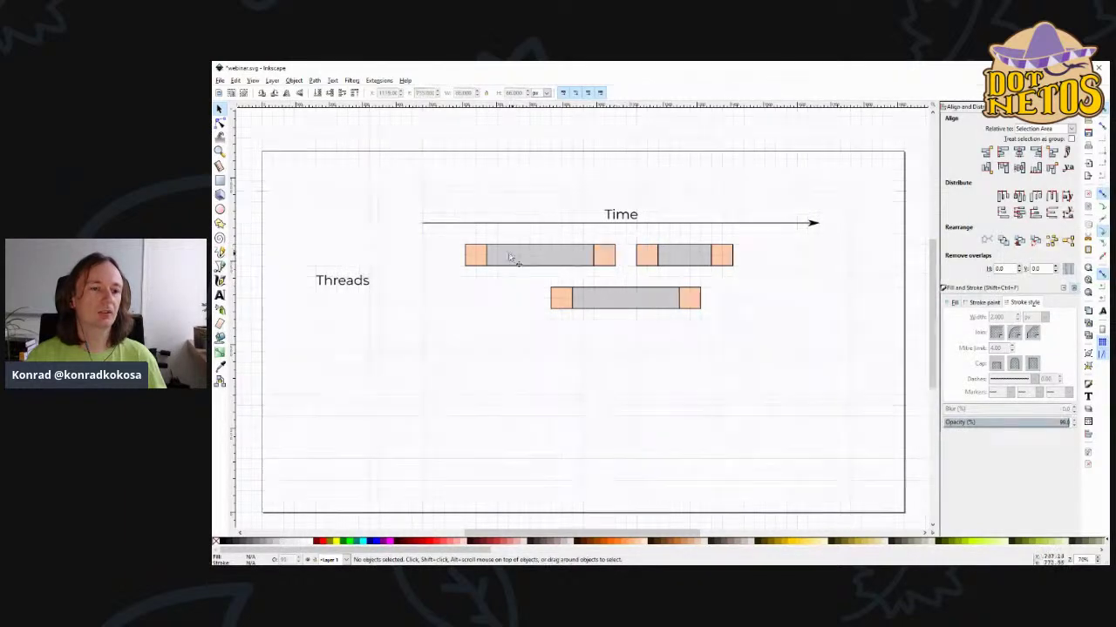
left_click(480, 260)
left_click(603, 260)
left_click(649, 259)
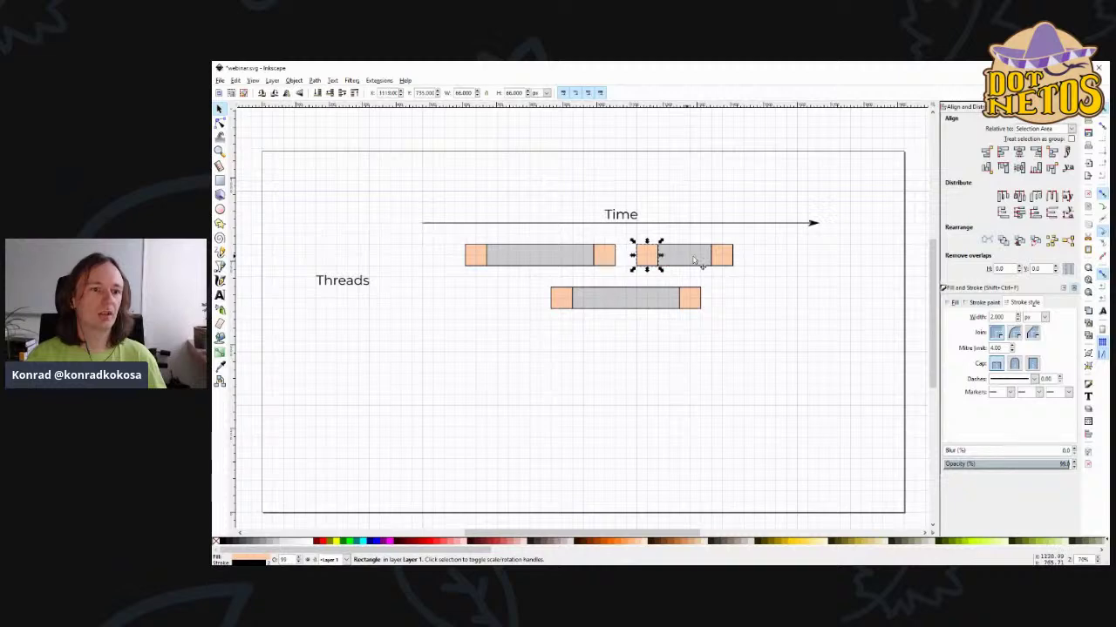
left_click(723, 258)
left_click(555, 261)
left_click(603, 258)
left_click(630, 322)
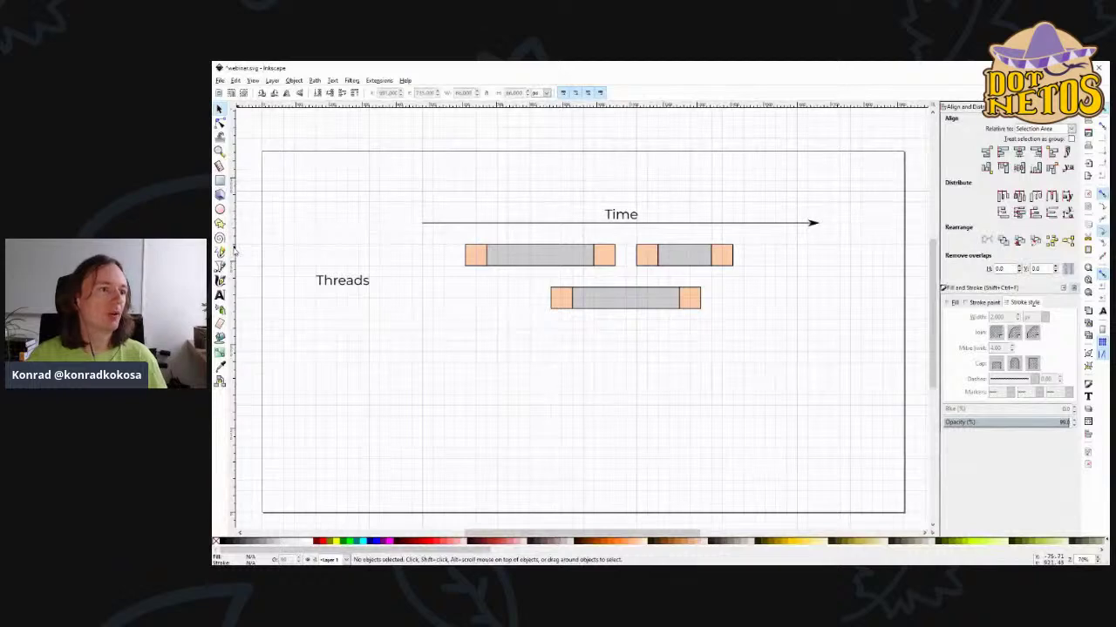
- Draw a 128 px horizontal line from below the Time arrow's start to the first orange square, and undo the extra line drawn beyond it
left_click(219, 252)
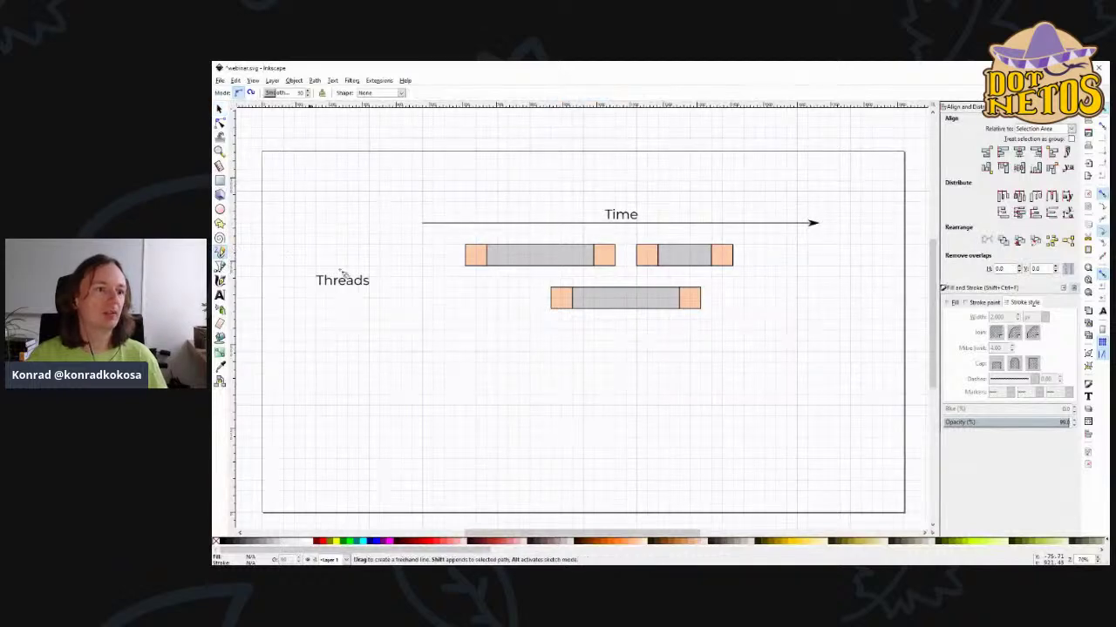
left_click(423, 255)
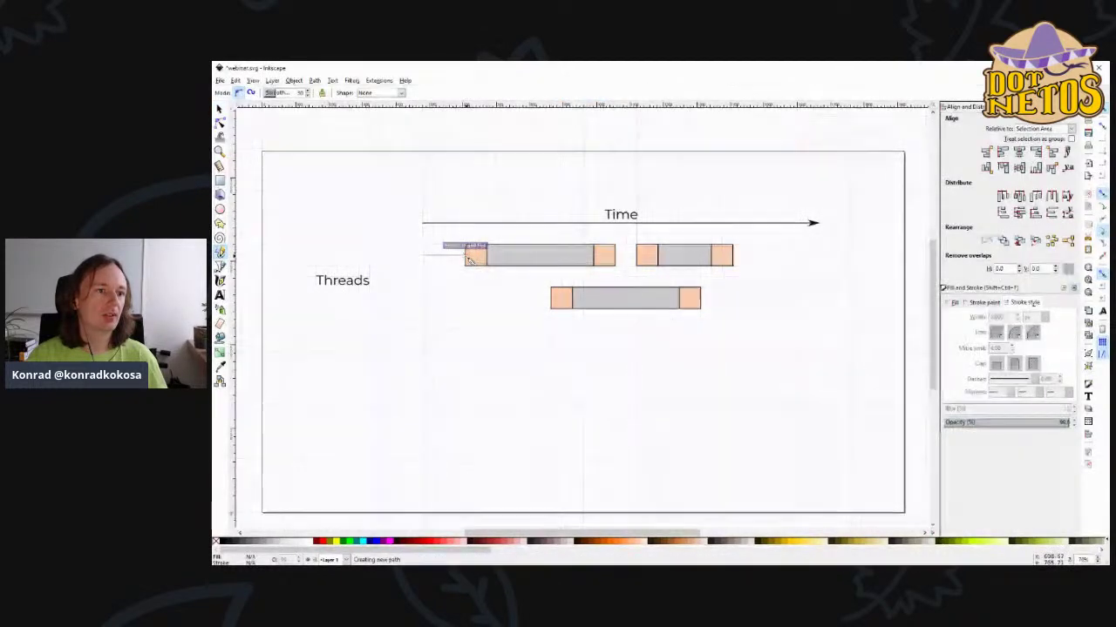
left_click(466, 255)
left_click(614, 255)
double_click(636, 255)
key("ctrl+z")
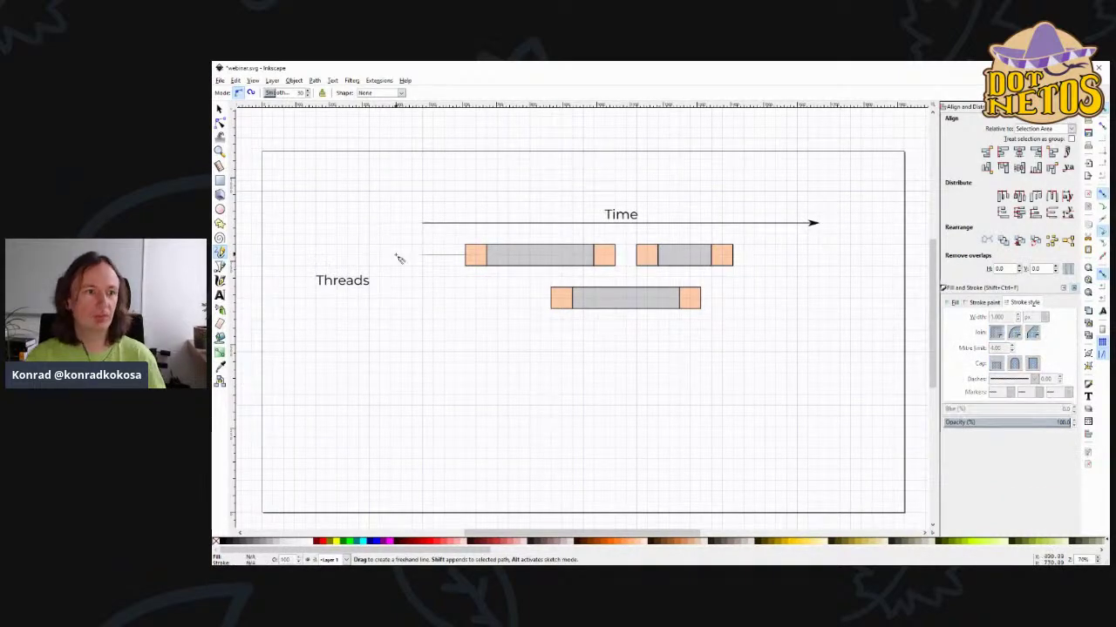
- Give the short horizontal line a dashed stroke and deselect it
left_click(221, 109)
left_click(449, 255)
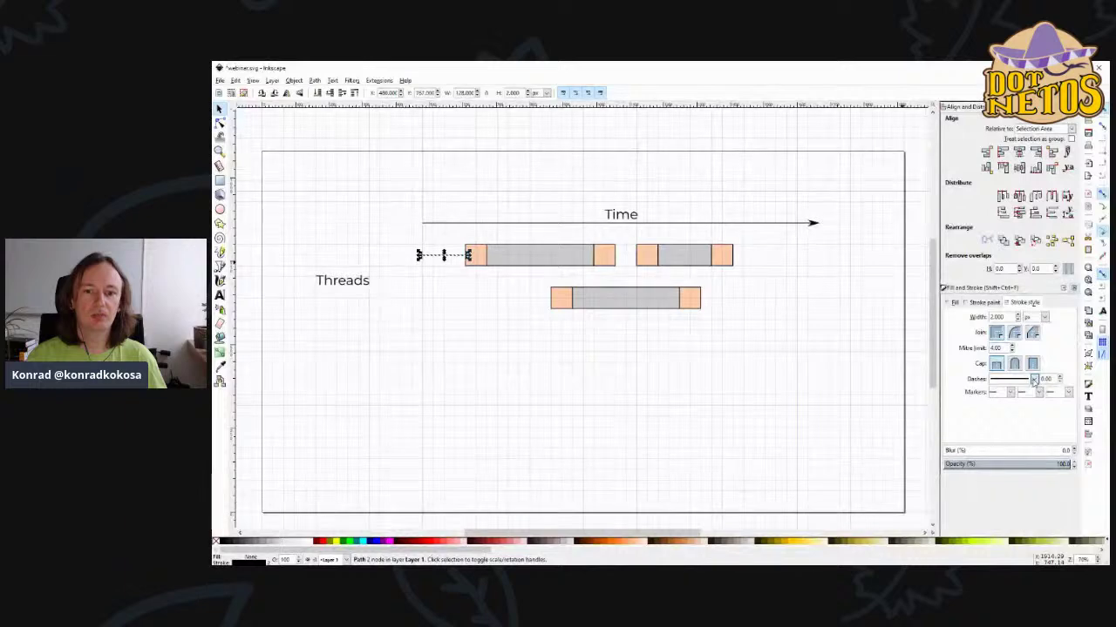
left_click(1034, 380)
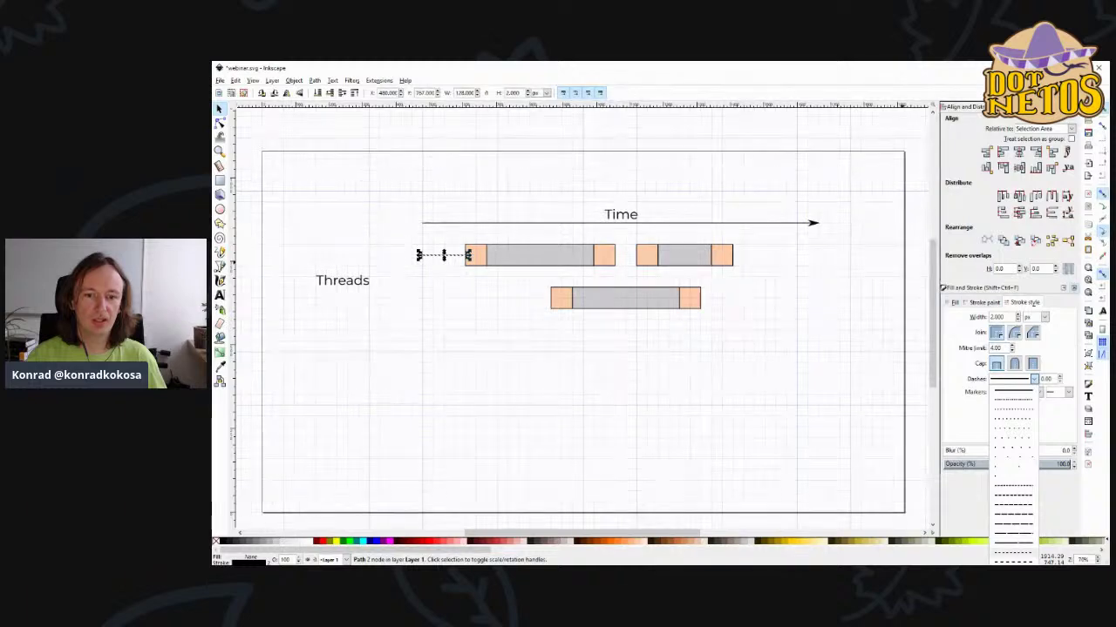
left_click(1019, 562)
left_click(891, 473)
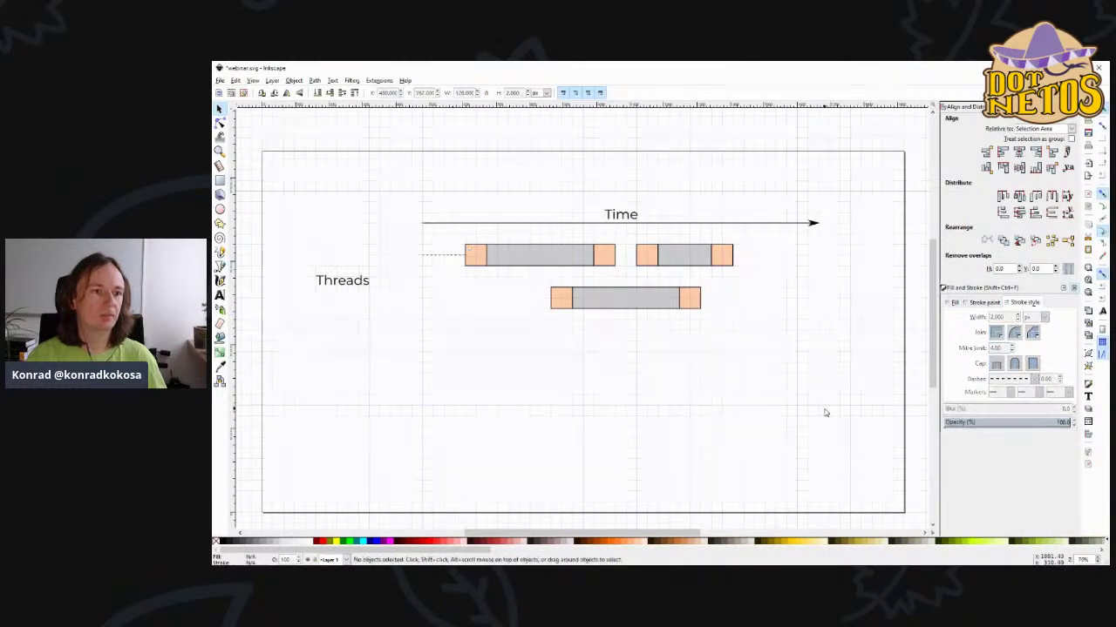
- Duplicate the dashed line to the right end of the upper row and to both ends of the lower row
left_click(447, 256)
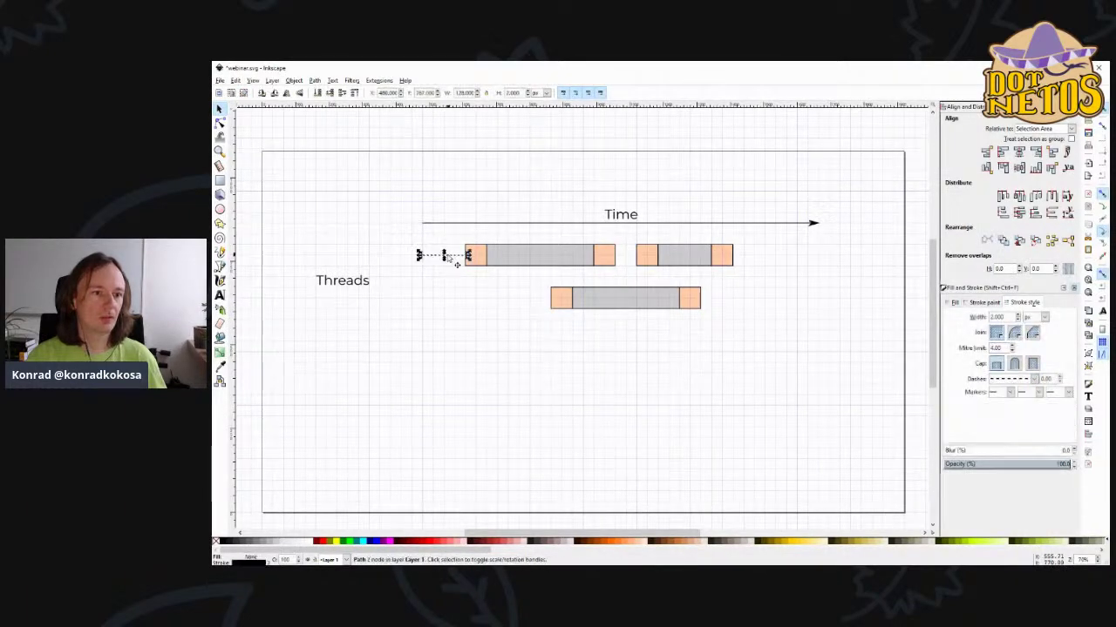
left_click(478, 309)
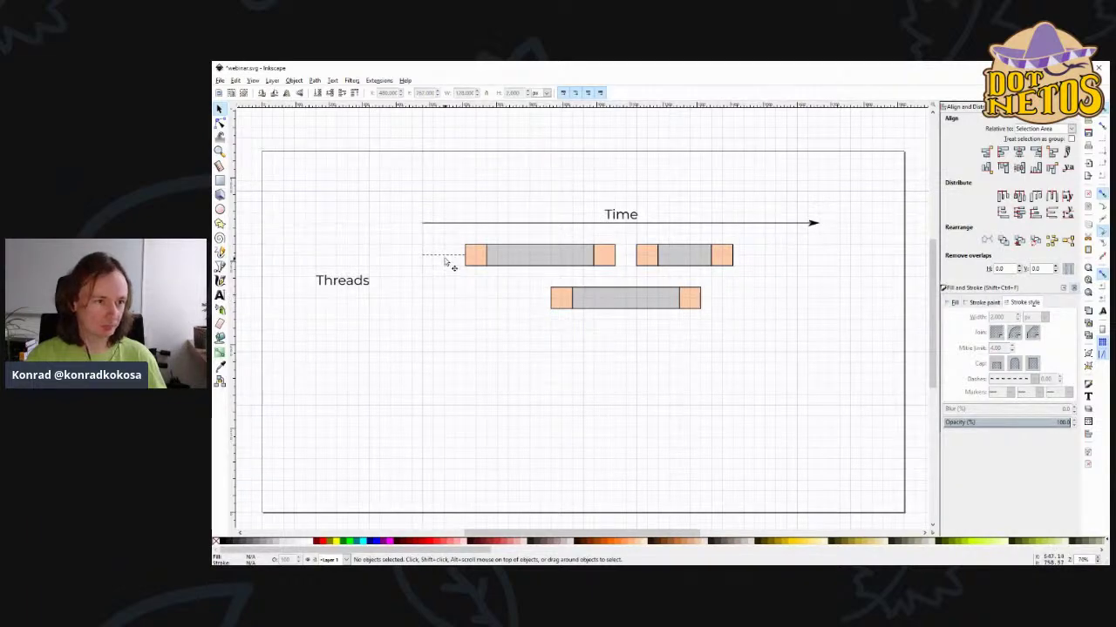
left_click(447, 261)
left_click(494, 300)
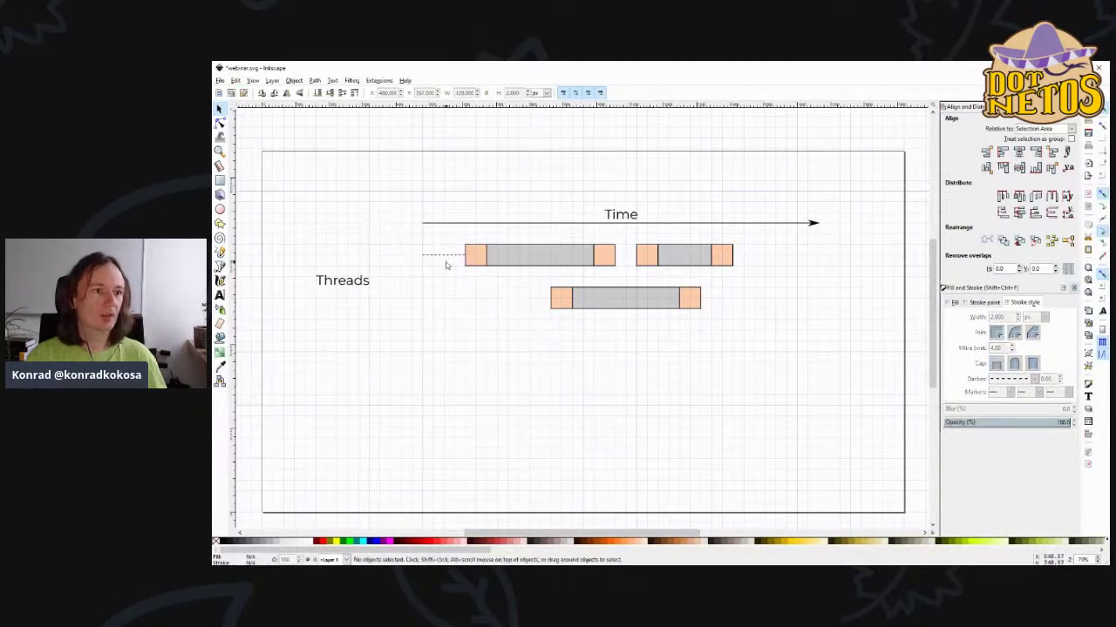
left_click(450, 256)
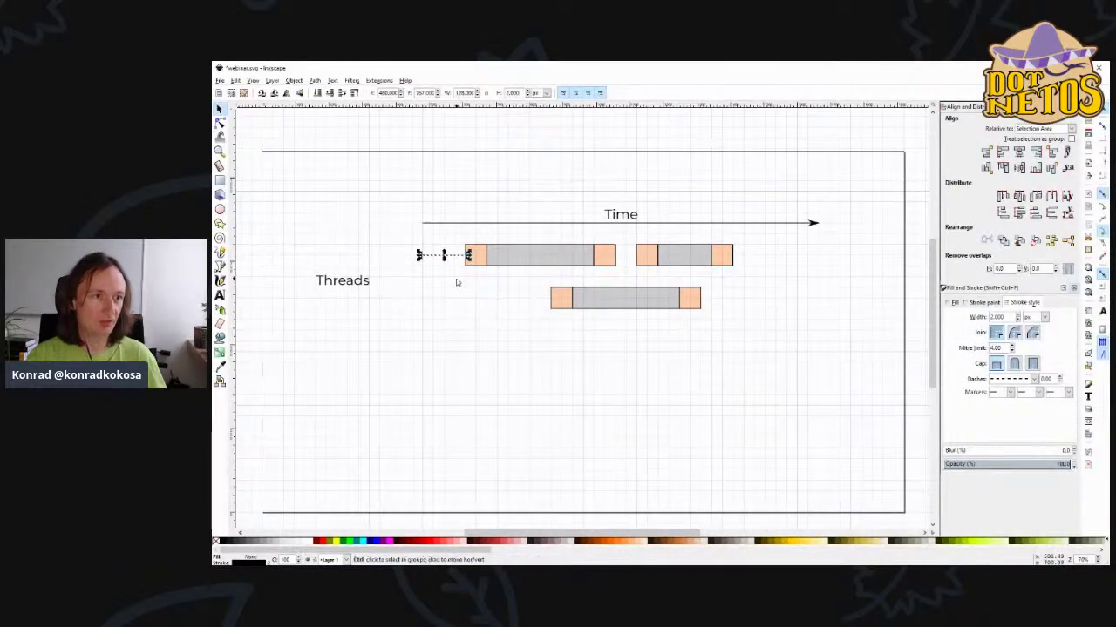
left_click_drag(455, 257, 722, 300)
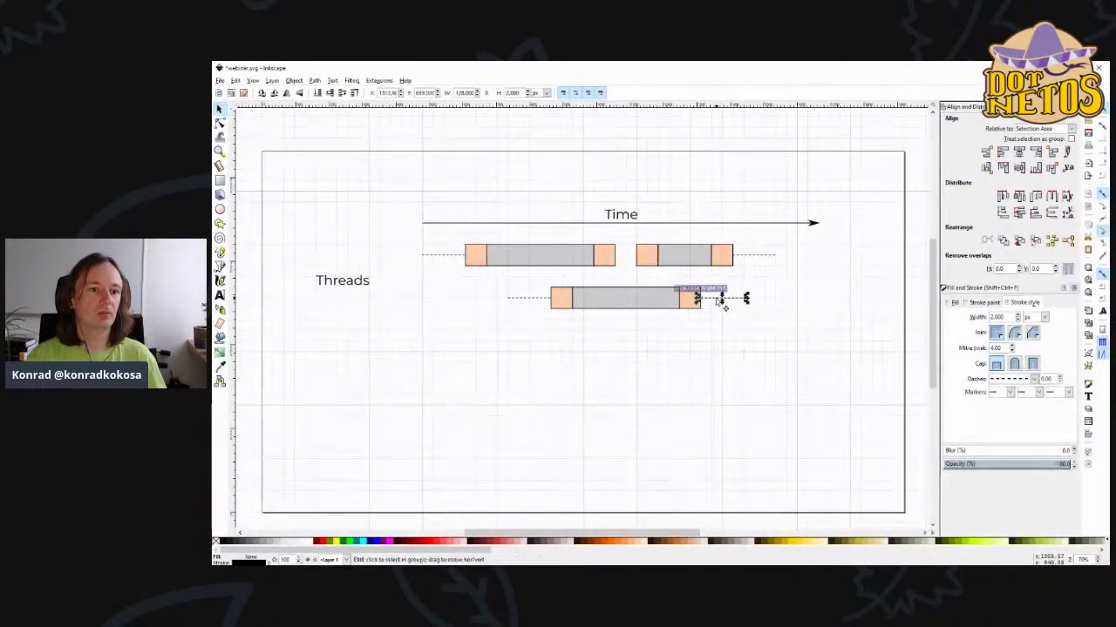
left_click(717, 350)
- Place another dashed copy between the two upper bars and shorten it with the Node tool to 64 px to fit the gap
left_click(452, 255)
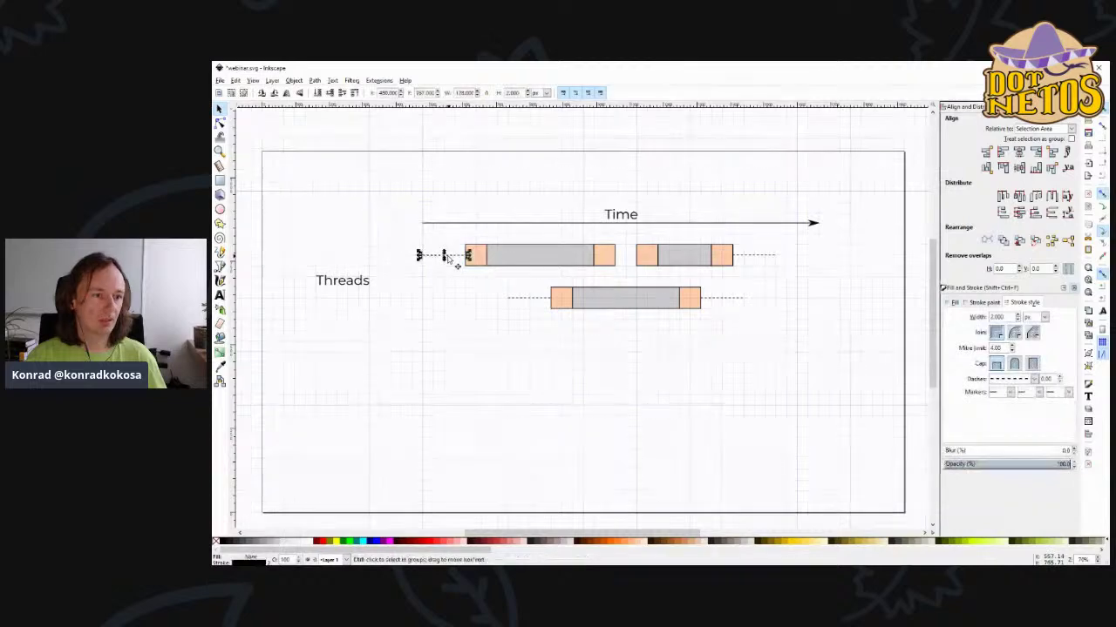
left_click_drag(456, 258, 652, 272)
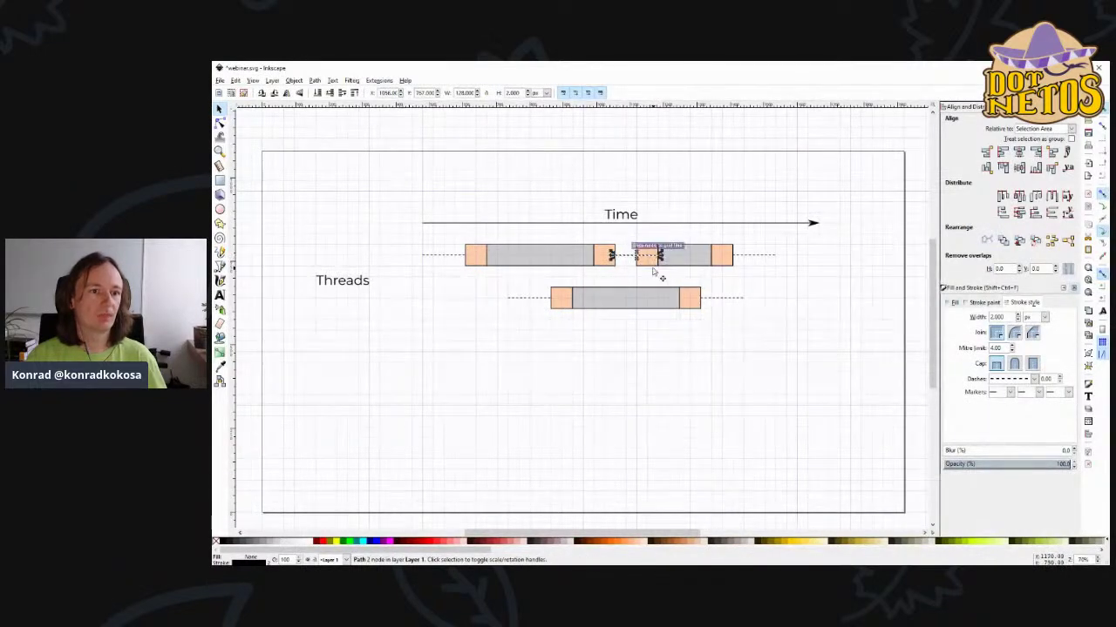
left_click(219, 122)
left_click(637, 254)
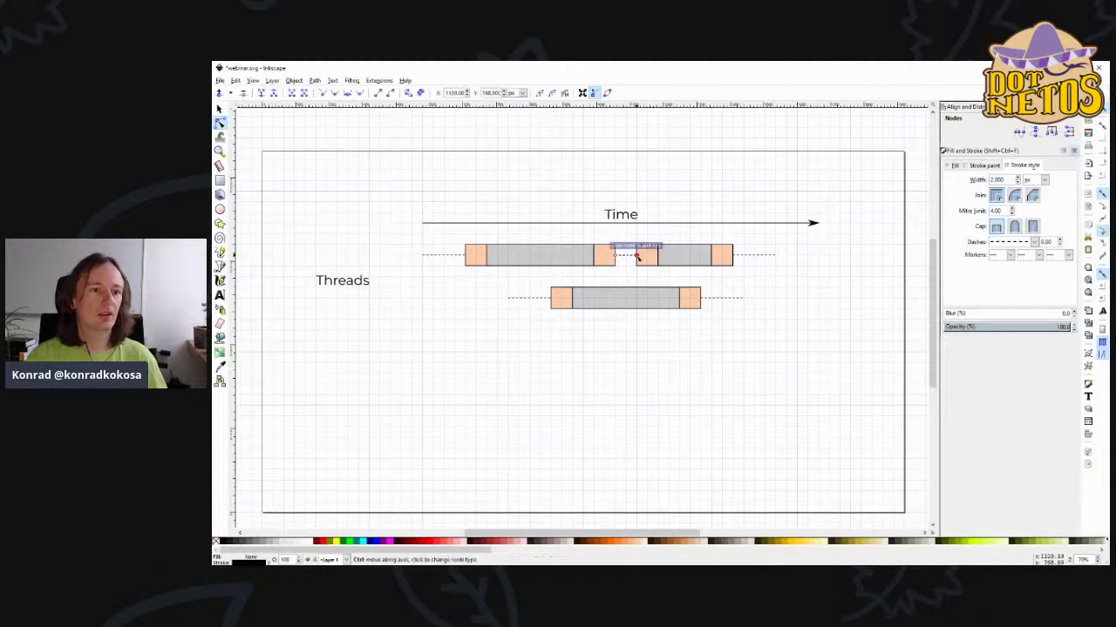
- Extend the dashed lines of both rows so they span the full length of the Time arrow, and deselect them
left_click_drag(511, 299, 423, 299)
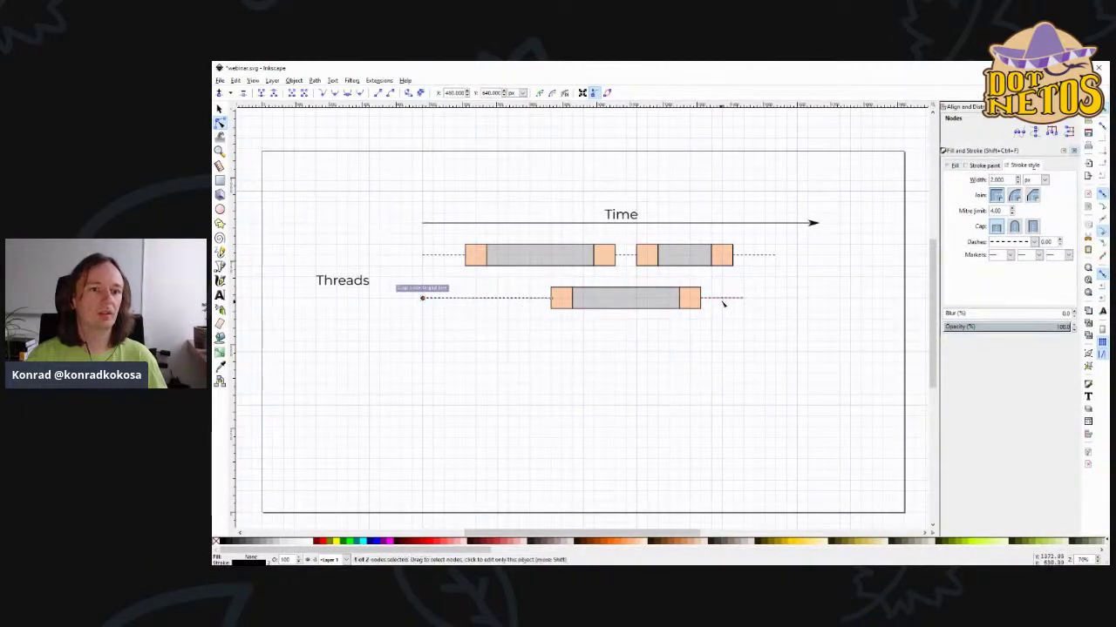
left_click_drag(742, 300, 817, 299)
left_click(772, 255)
left_click_drag(774, 255, 818, 257)
key("s")
left_click(783, 329)
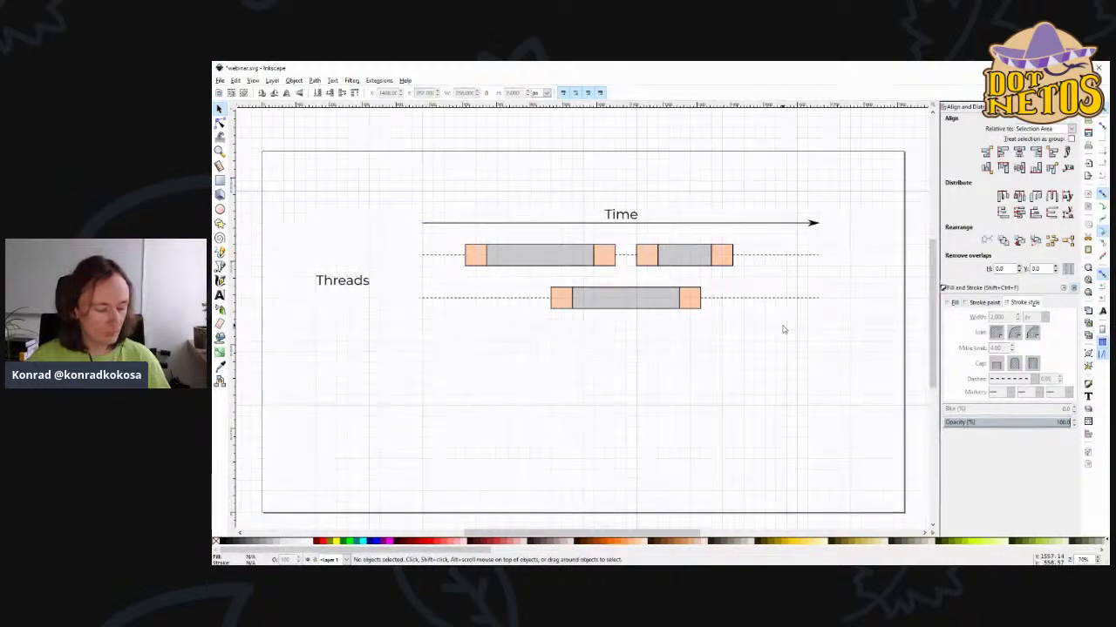
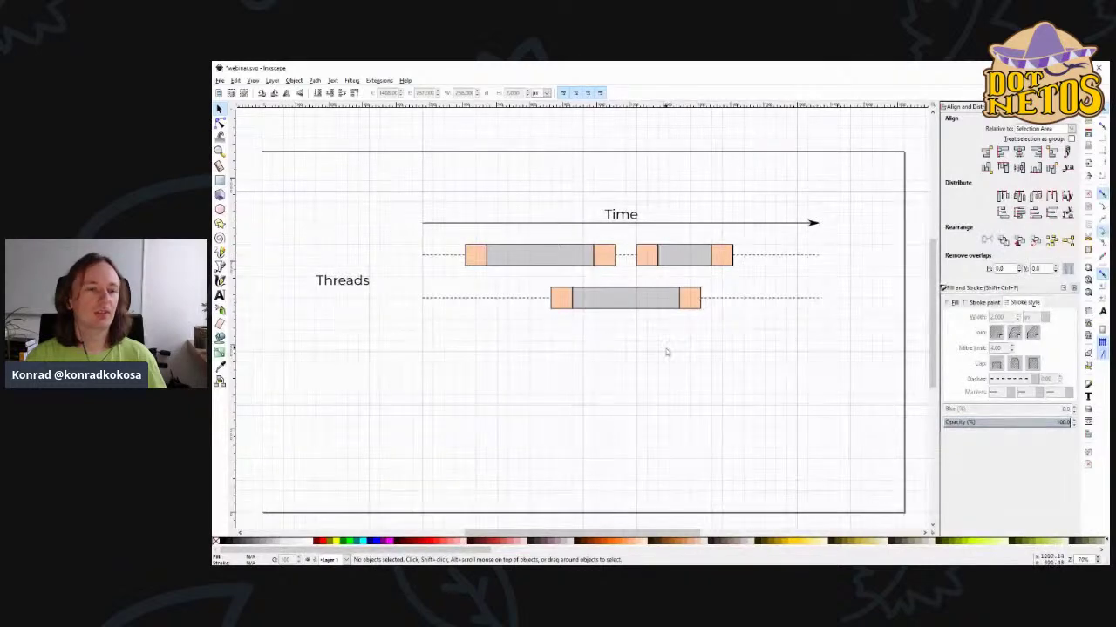
- Examine the orange and grey segments of the upper thread row one by one
left_click(475, 260)
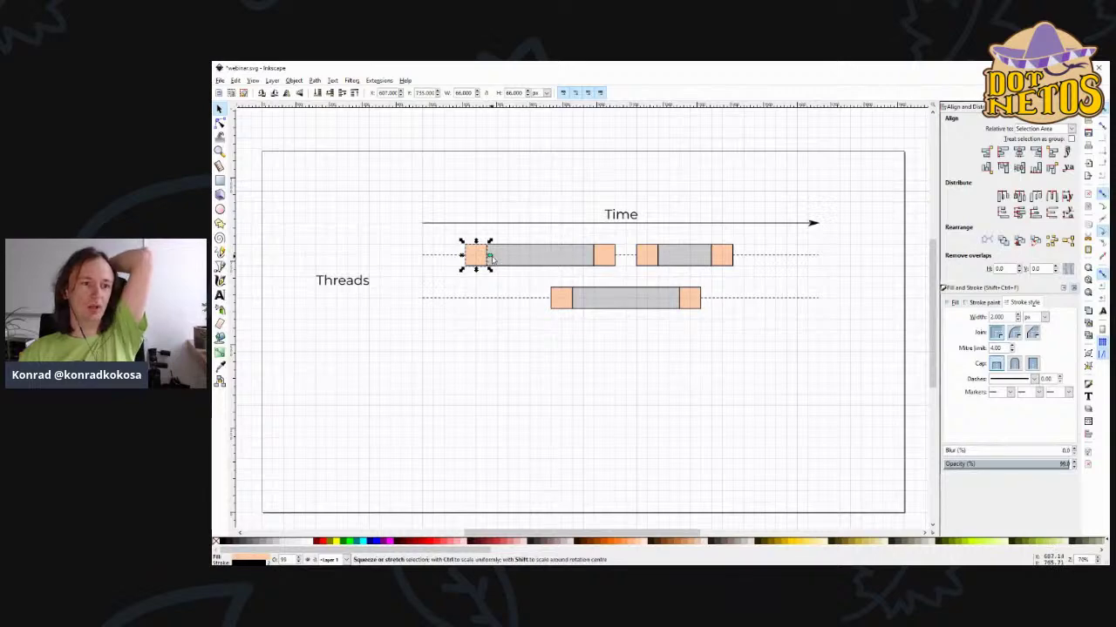
left_click(524, 260)
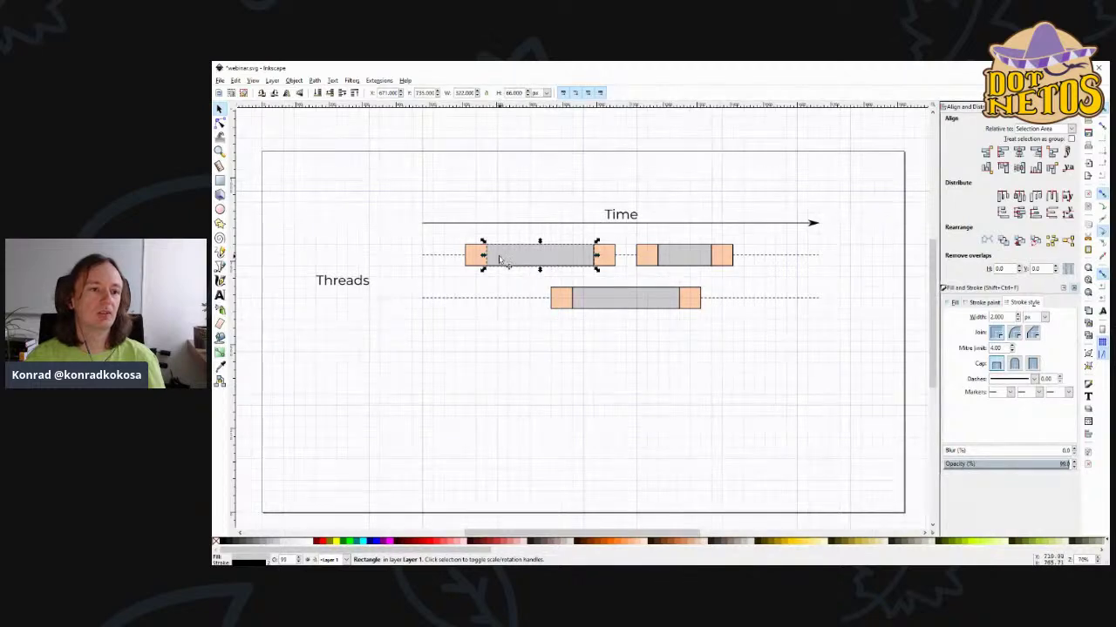
left_click(607, 259)
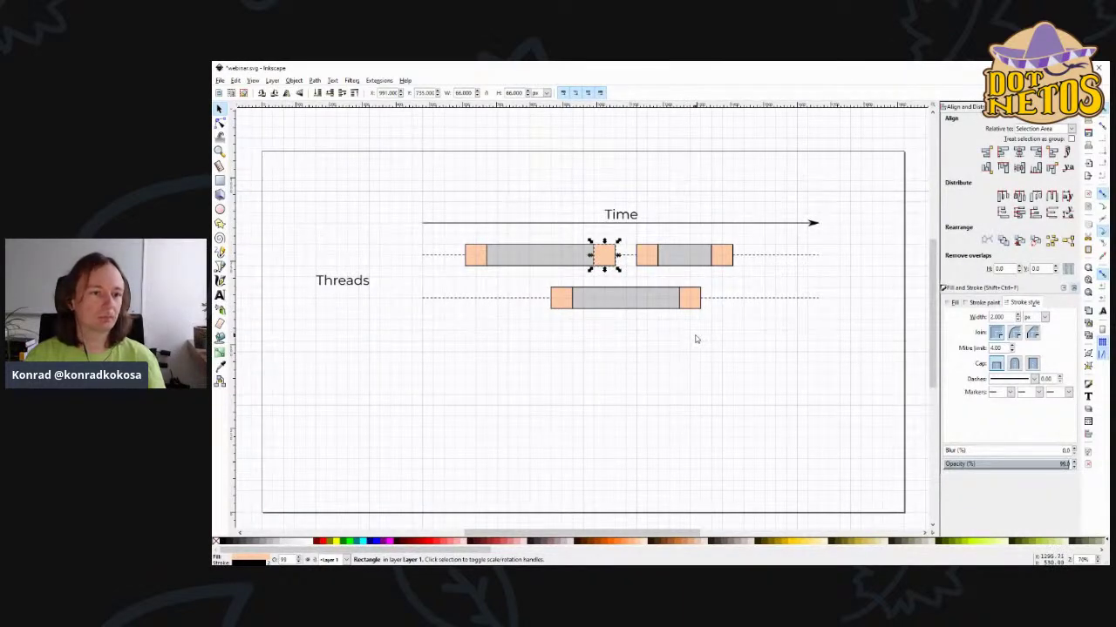
left_click(476, 262)
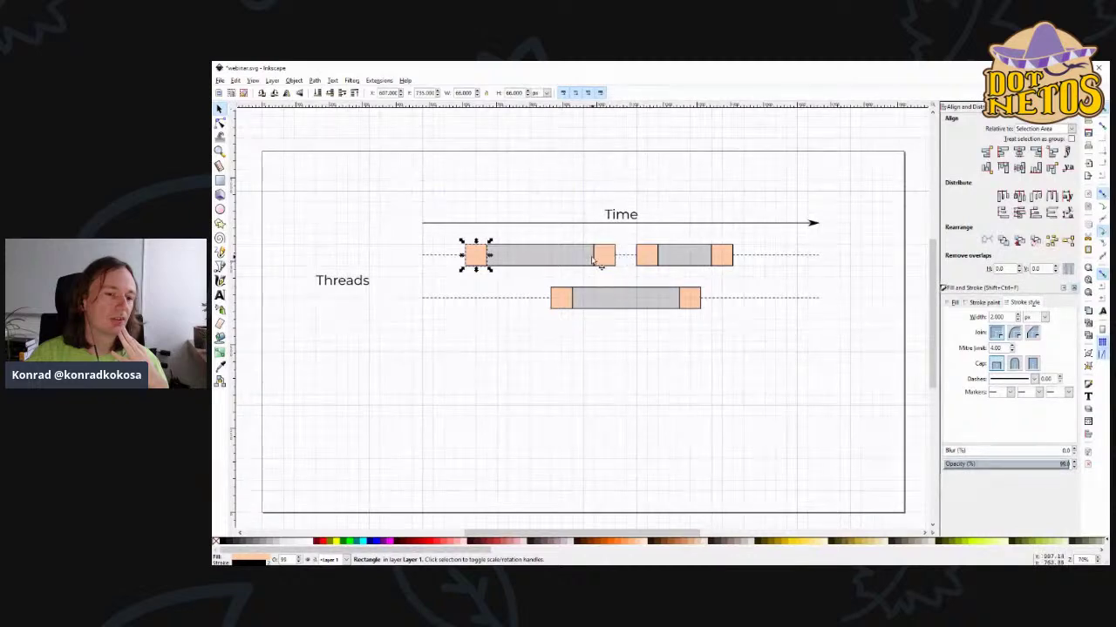
left_click(643, 260)
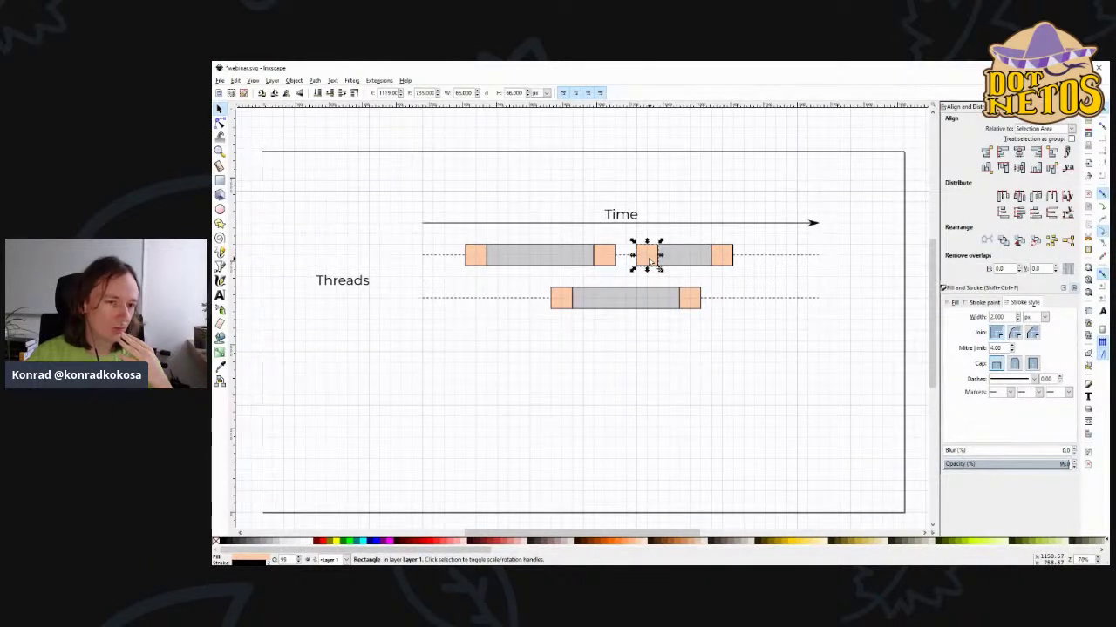
left_click(696, 259)
left_click(726, 255)
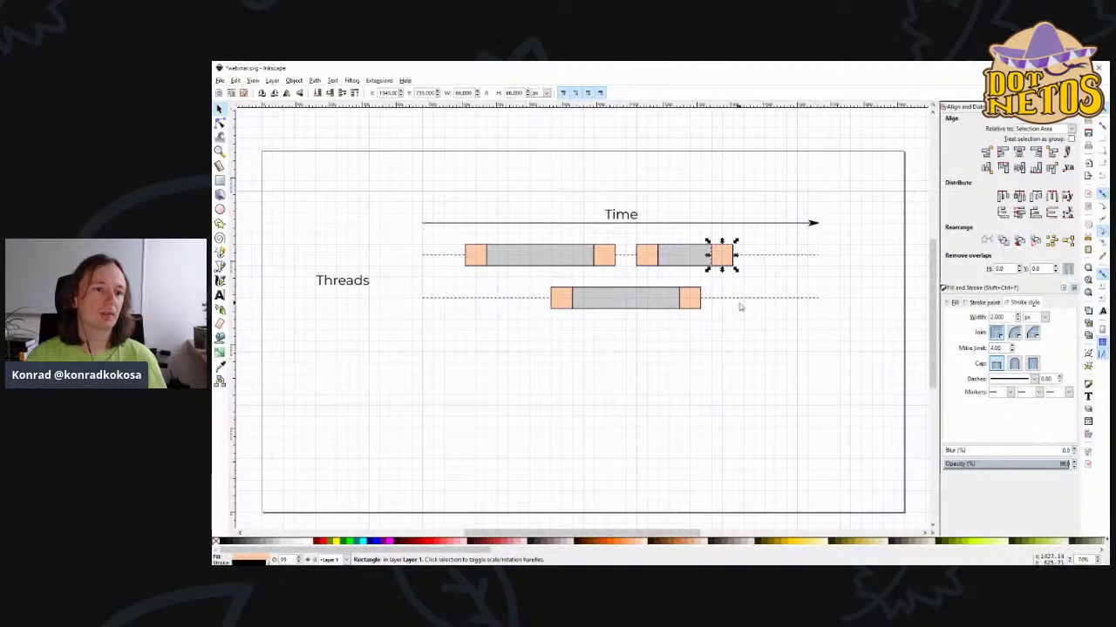
left_click(698, 337)
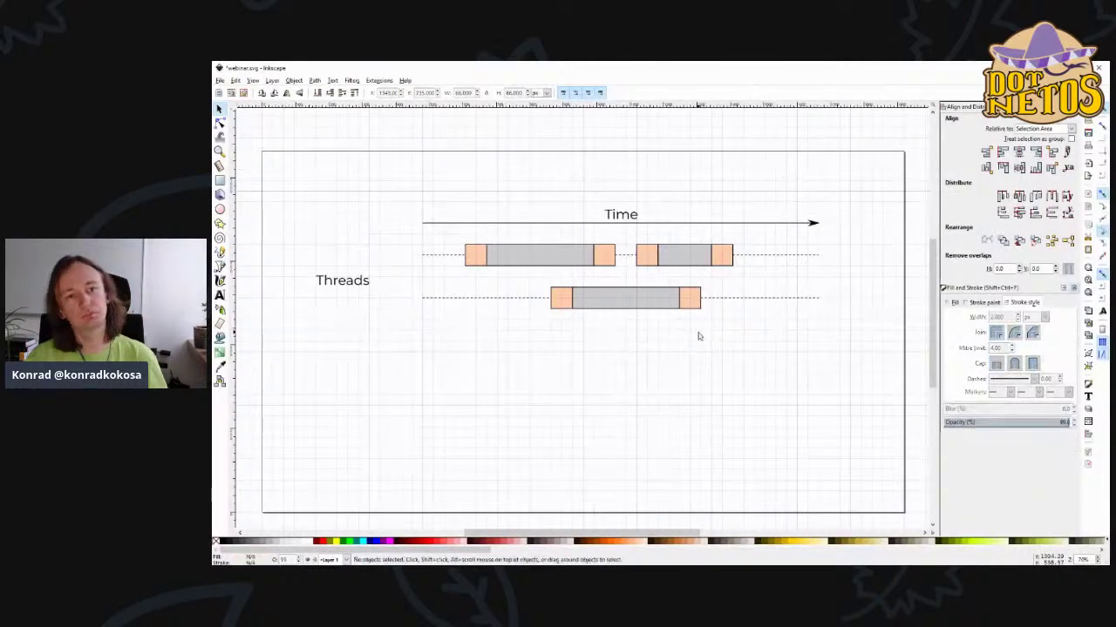
- Replace the dashed line in the upper row's gap with a duplicate of the neighbouring orange square
left_click(628, 254)
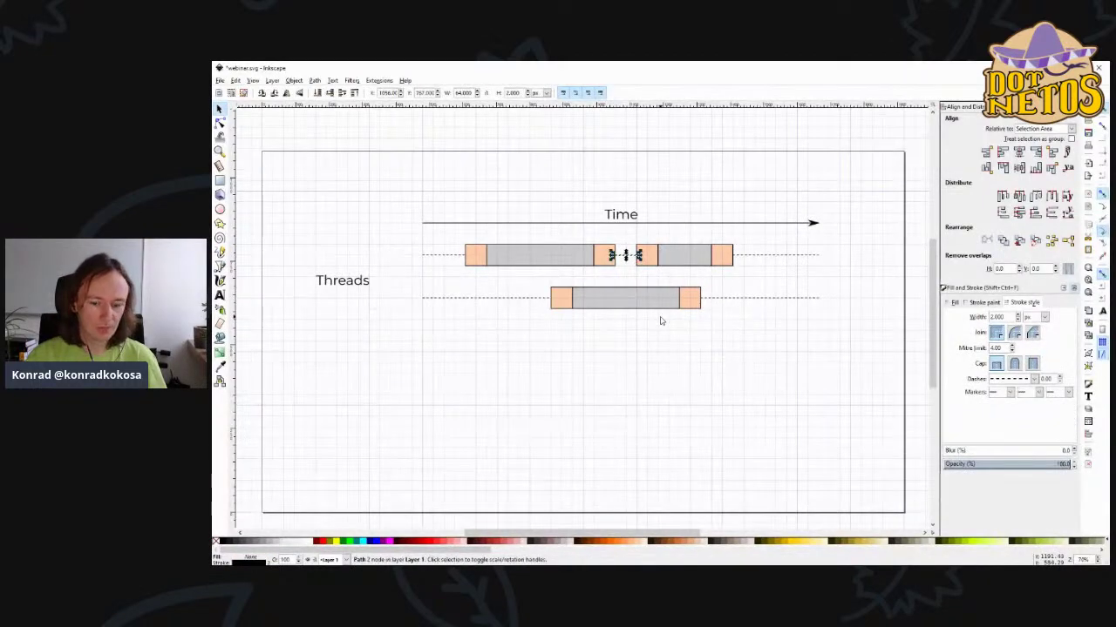
key("Delete")
left_click(614, 258)
key("ctrl+d")
left_click_drag(613, 258, 635, 258)
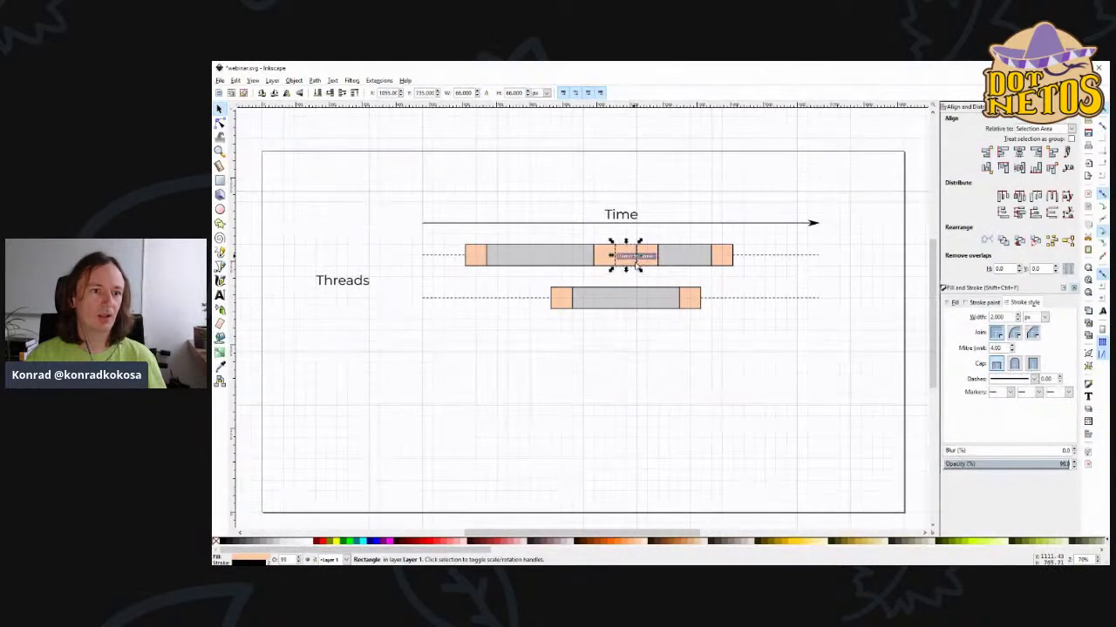
left_click(648, 332)
left_click(636, 258)
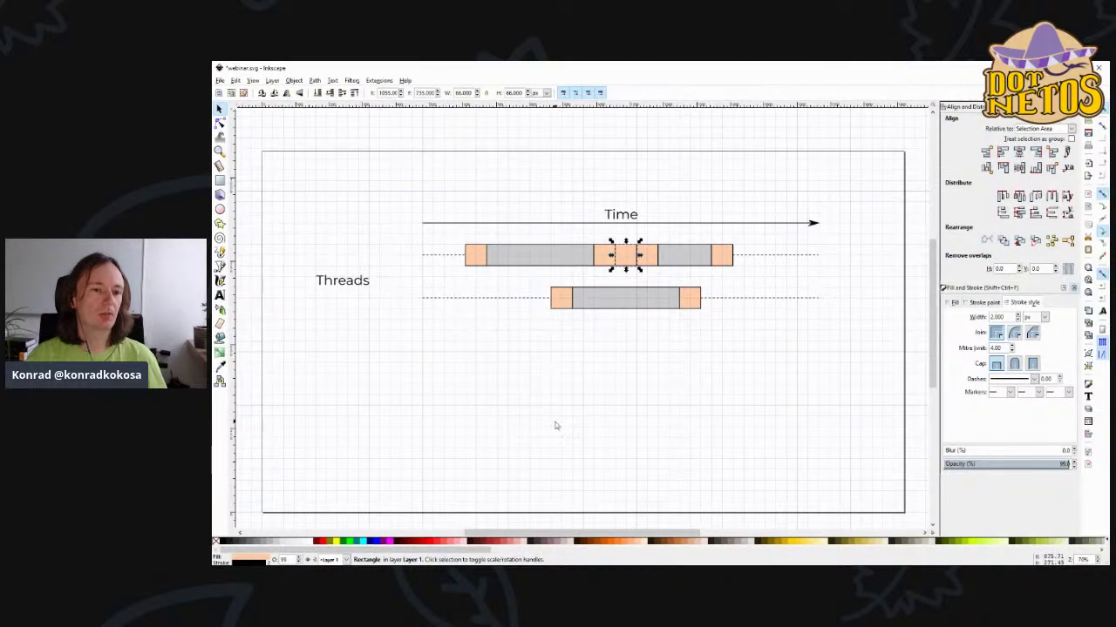
left_click(668, 351)
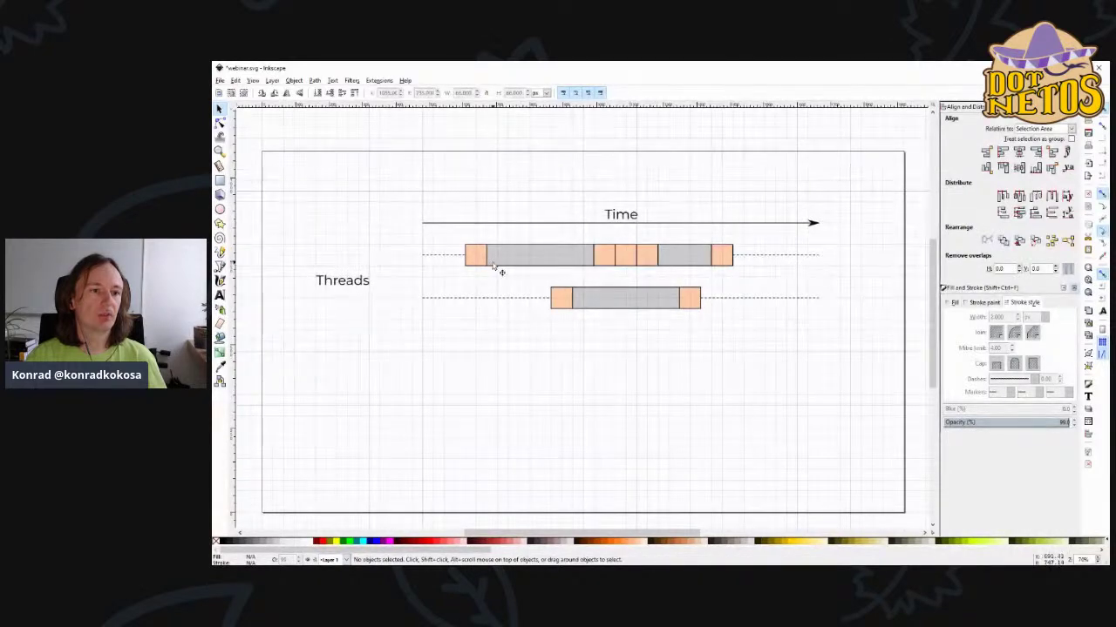
- Fill both end squares of the shorter upper bar with a darker orange from the colour palette
left_click(649, 259)
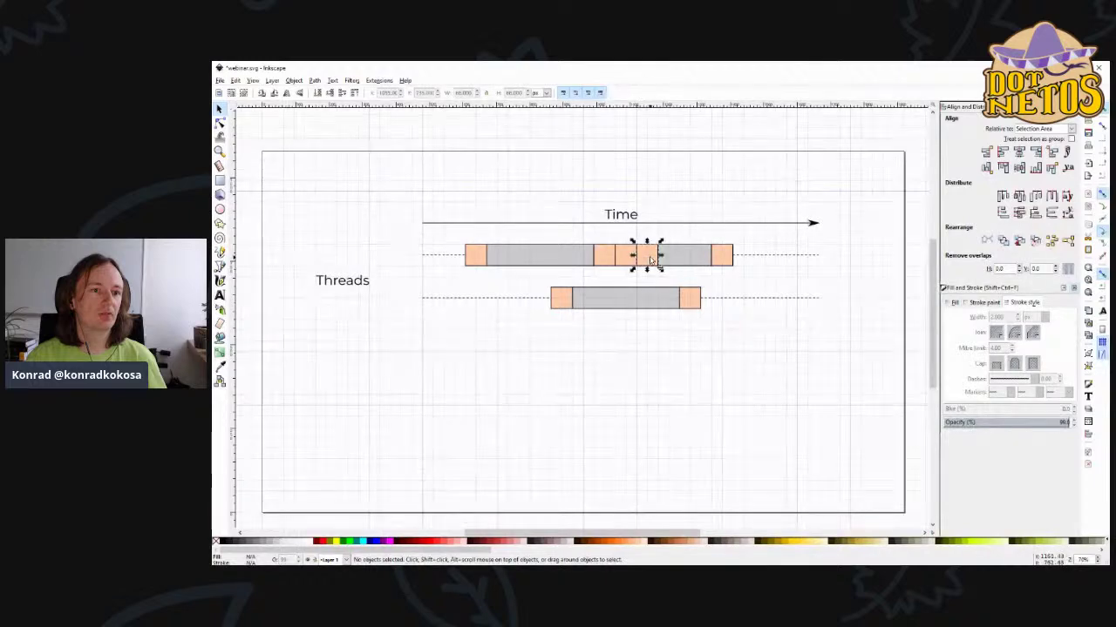
left_click(721, 255)
left_click(649, 260, "shift")
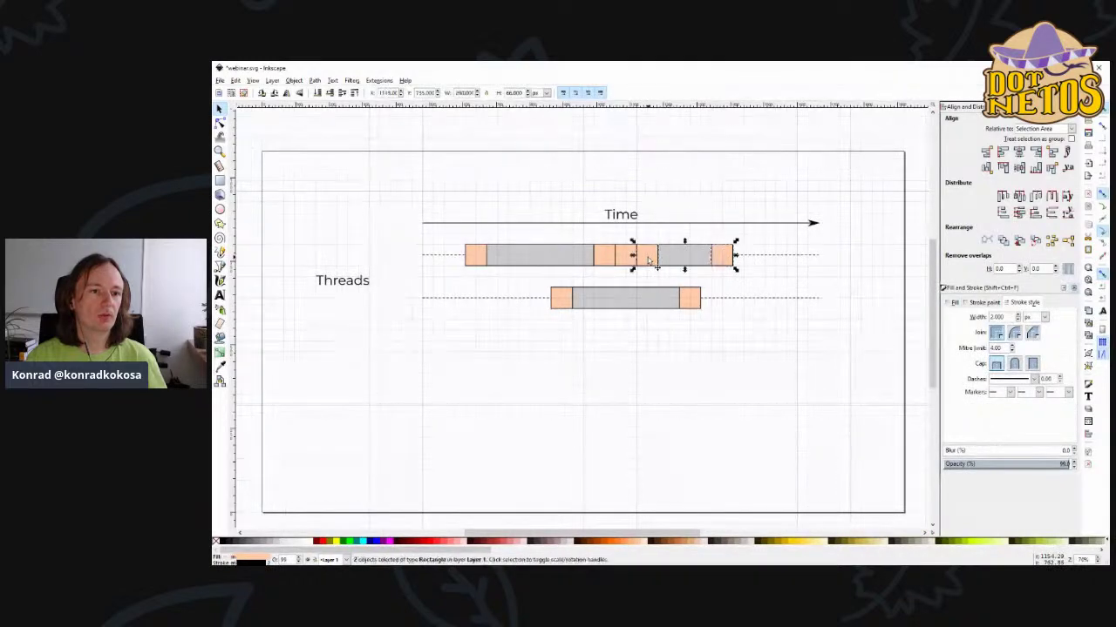
left_click(629, 543)
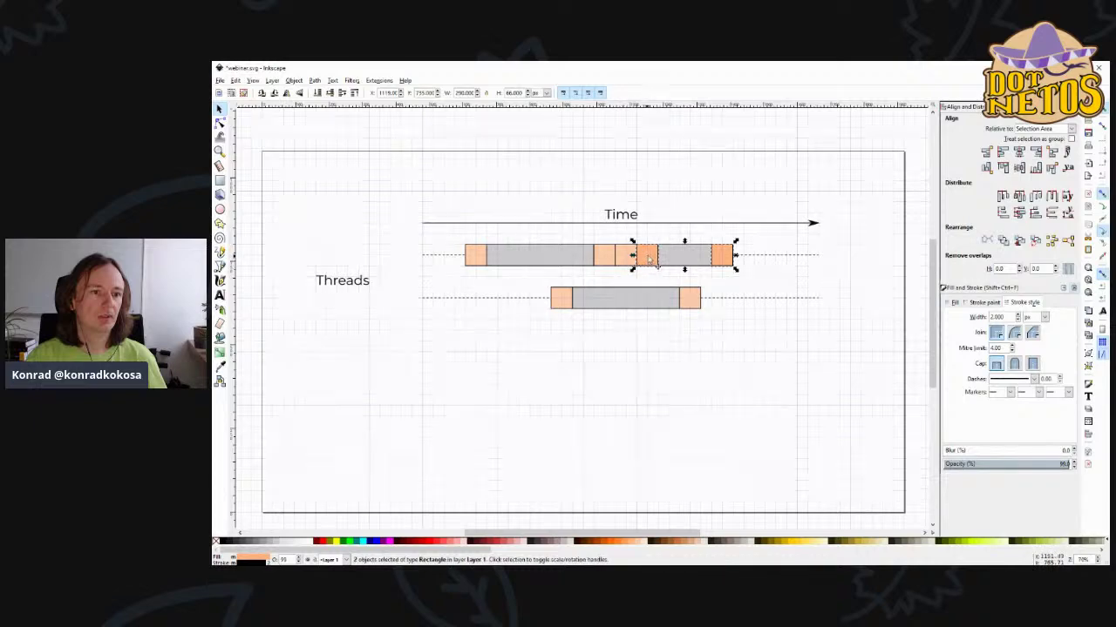
- Fill both end squares of the lower bar with a still stronger orange and deselect them
left_click(562, 300)
left_click(695, 304, "shift")
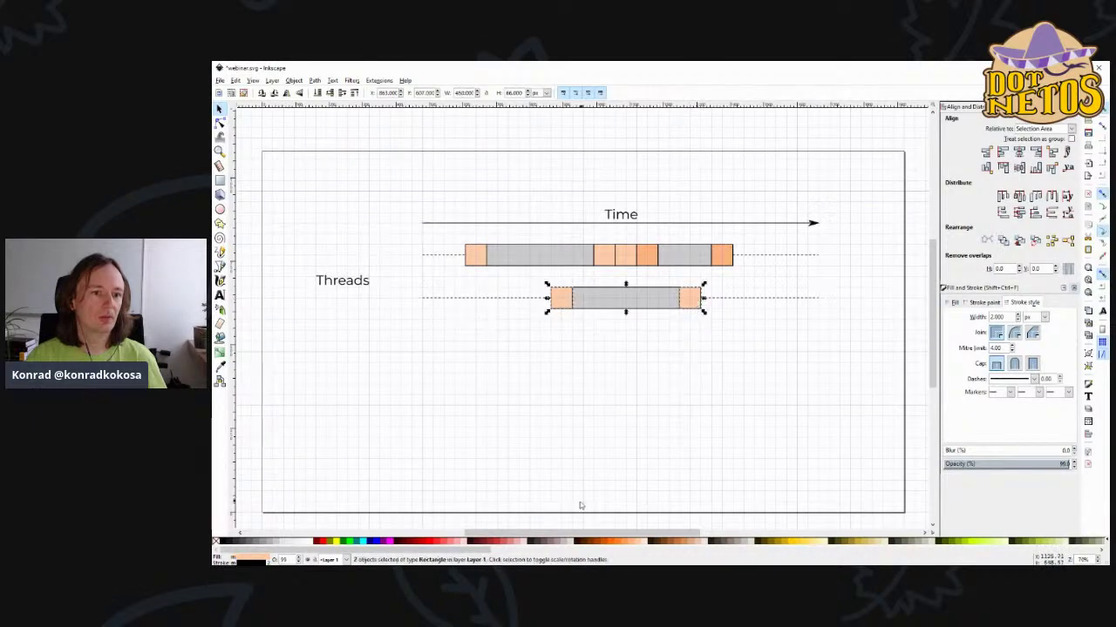
left_click(623, 543)
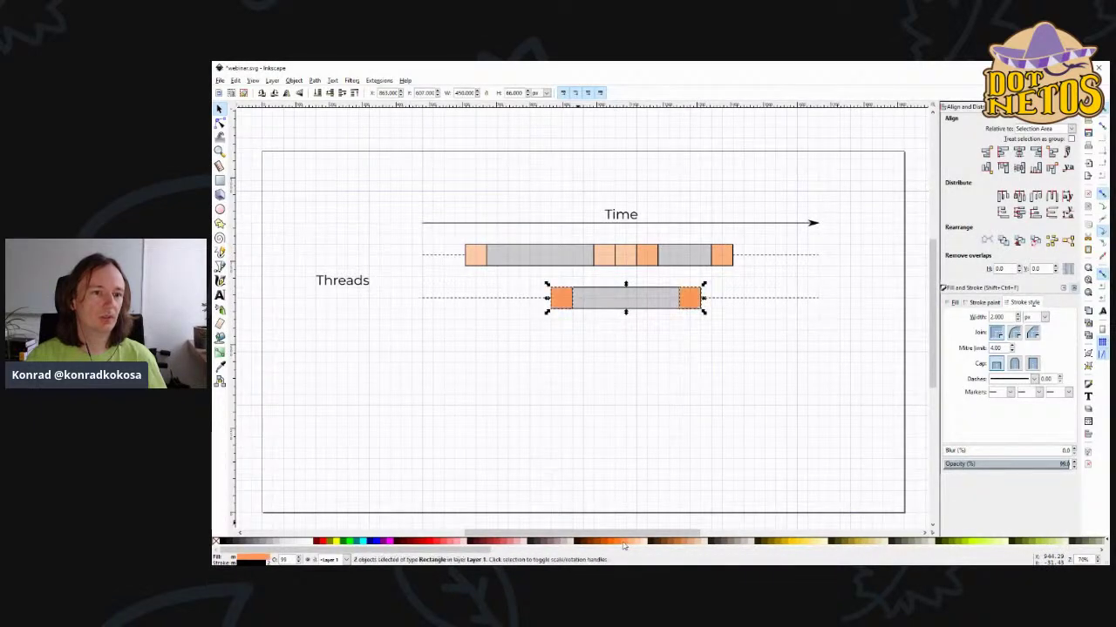
left_click(625, 387)
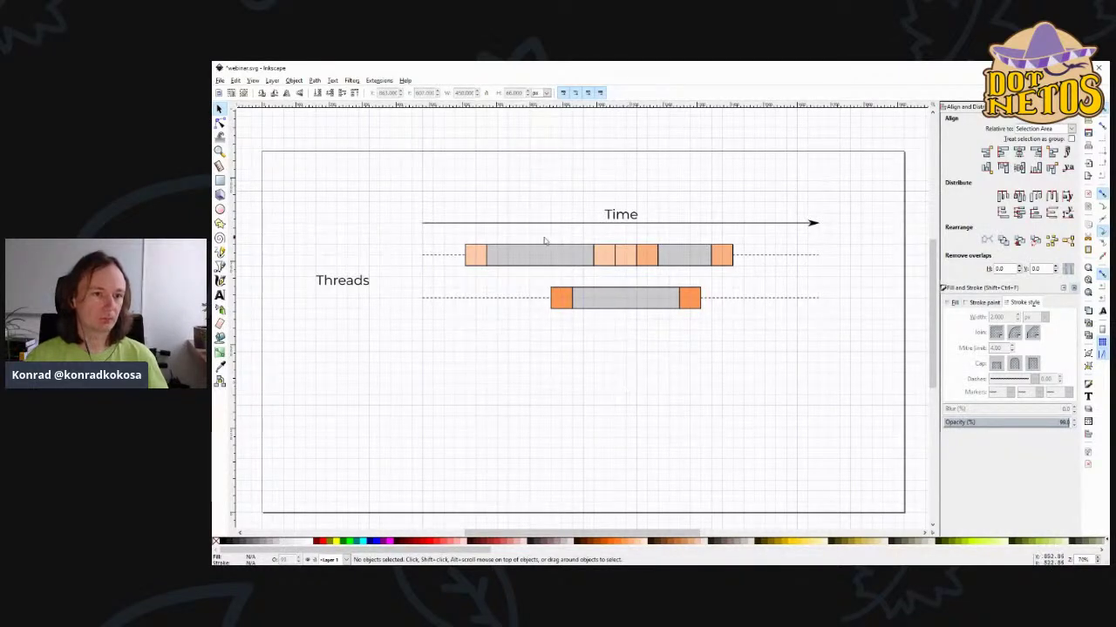
left_click(665, 257)
left_click(658, 257)
left_click(598, 281)
left_click(477, 256)
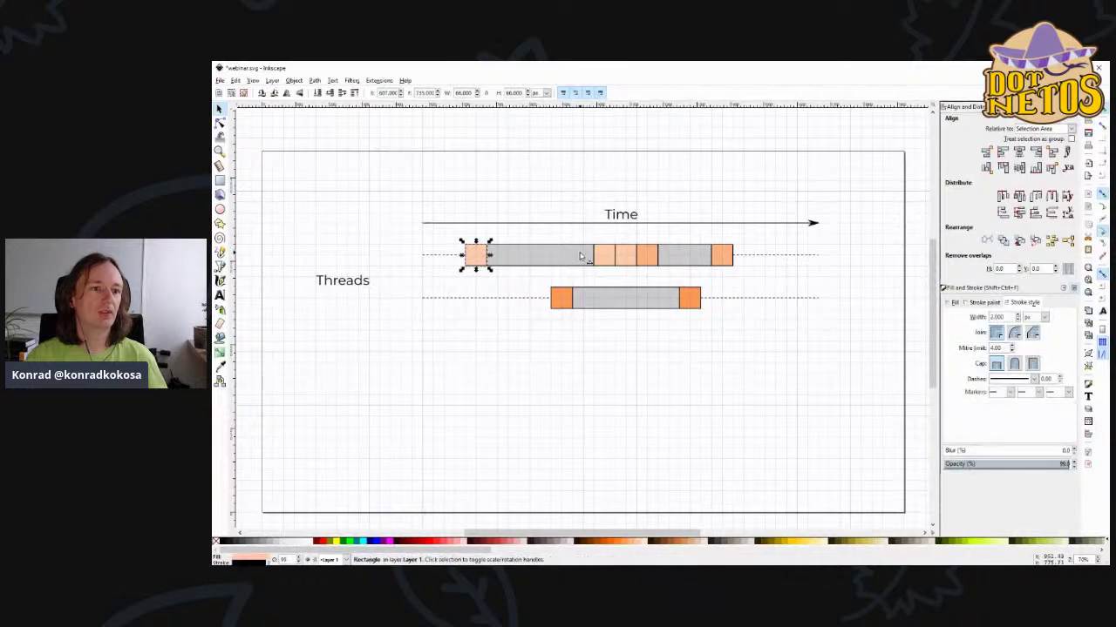
left_click(632, 260)
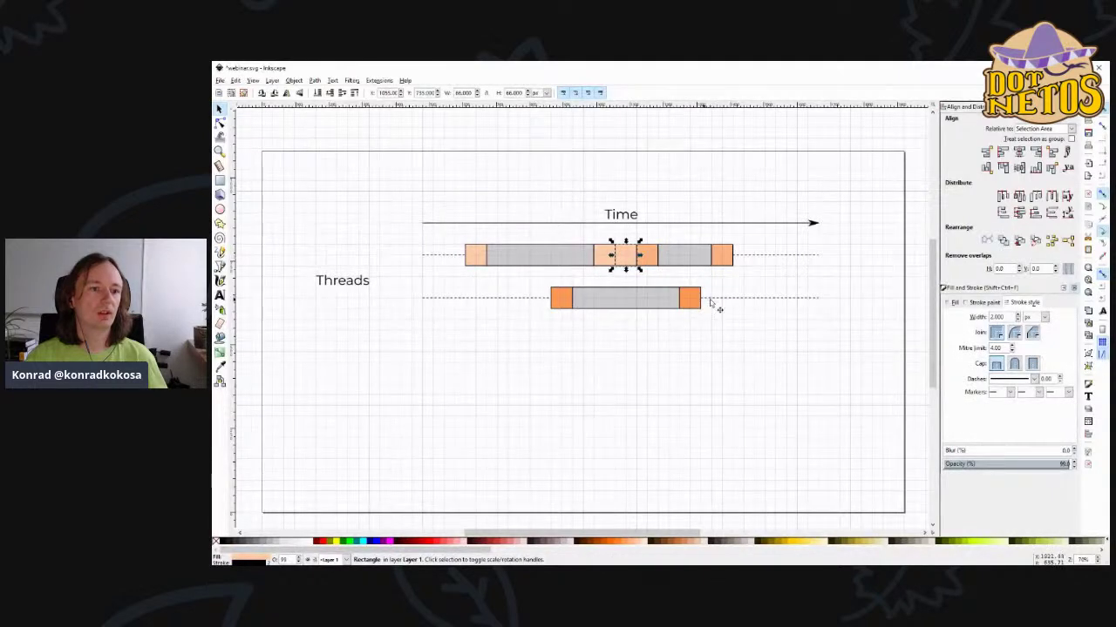
left_click(647, 350)
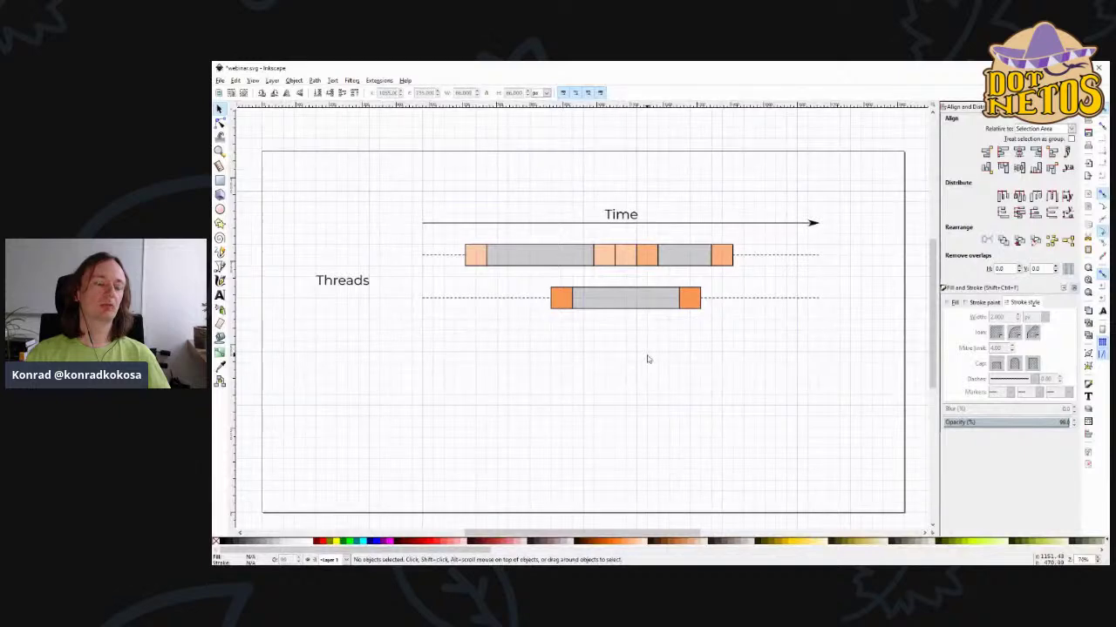
- Nudge the Threads label slightly and move the time arrow with its label straight down below both thread rows
left_click_drag(363, 295, 366, 291)
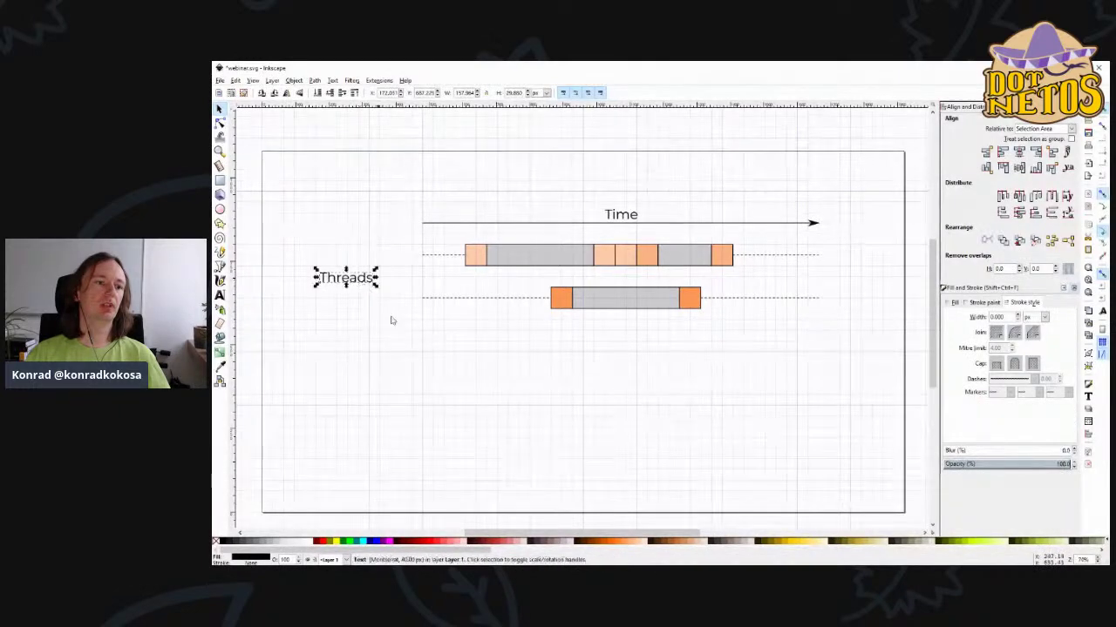
left_click(422, 357)
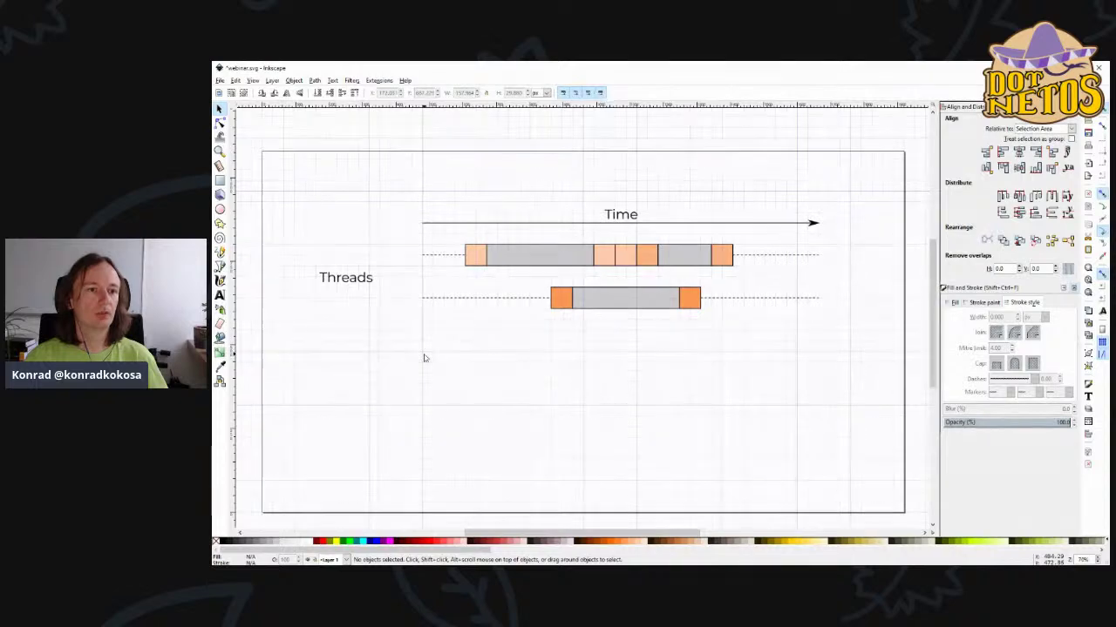
left_click_drag(420, 203, 866, 230)
left_click_drag(566, 229, 565, 432)
left_click(643, 438)
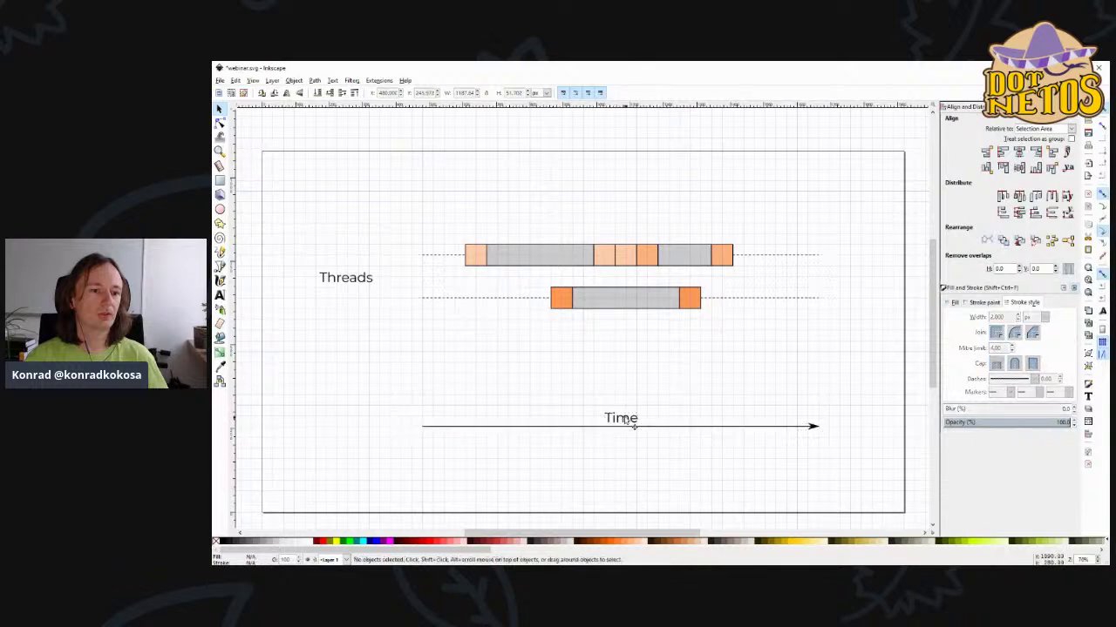
- Move the Time label to just beneath the time arrow and save the document
left_click(630, 421)
key("shift+Down")
key("shift+Down")
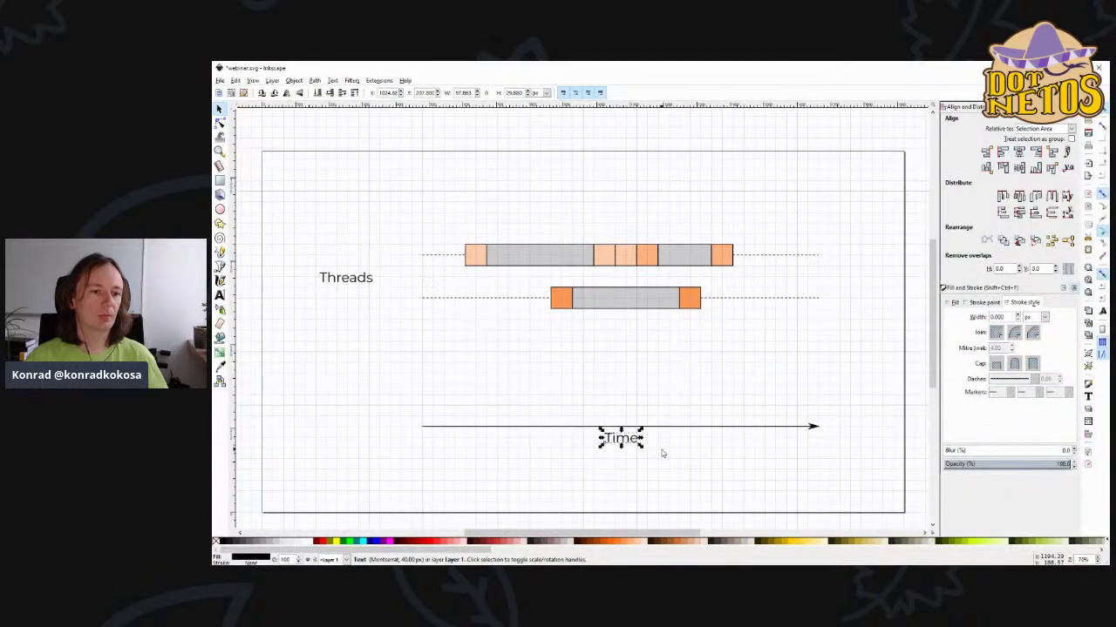
key("Up")
key("Up")
left_click(683, 385)
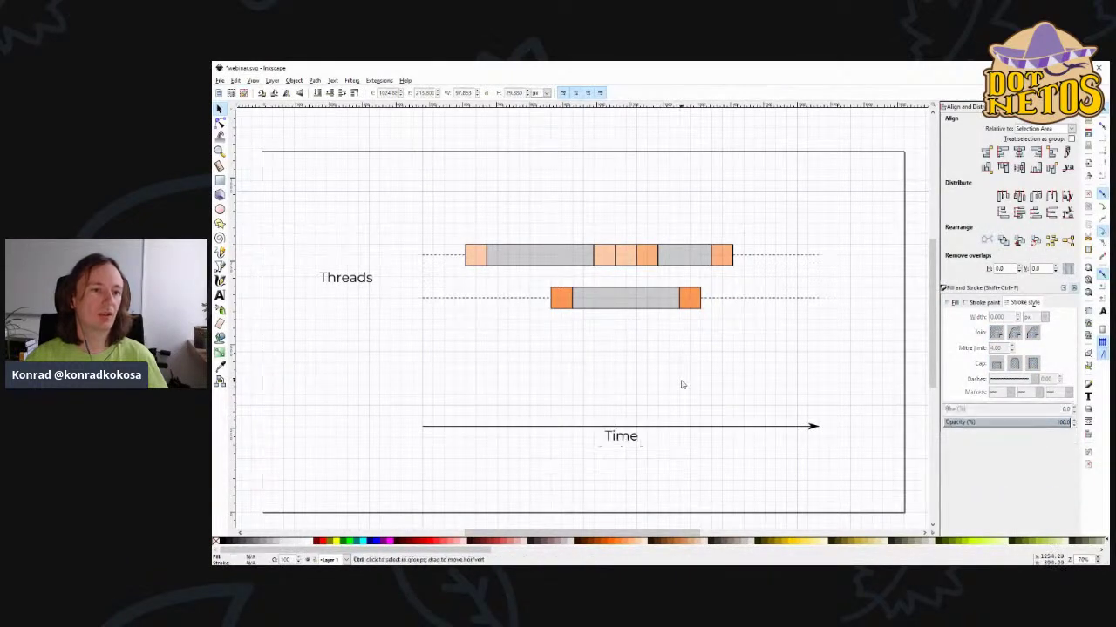
key("ctrl+s")
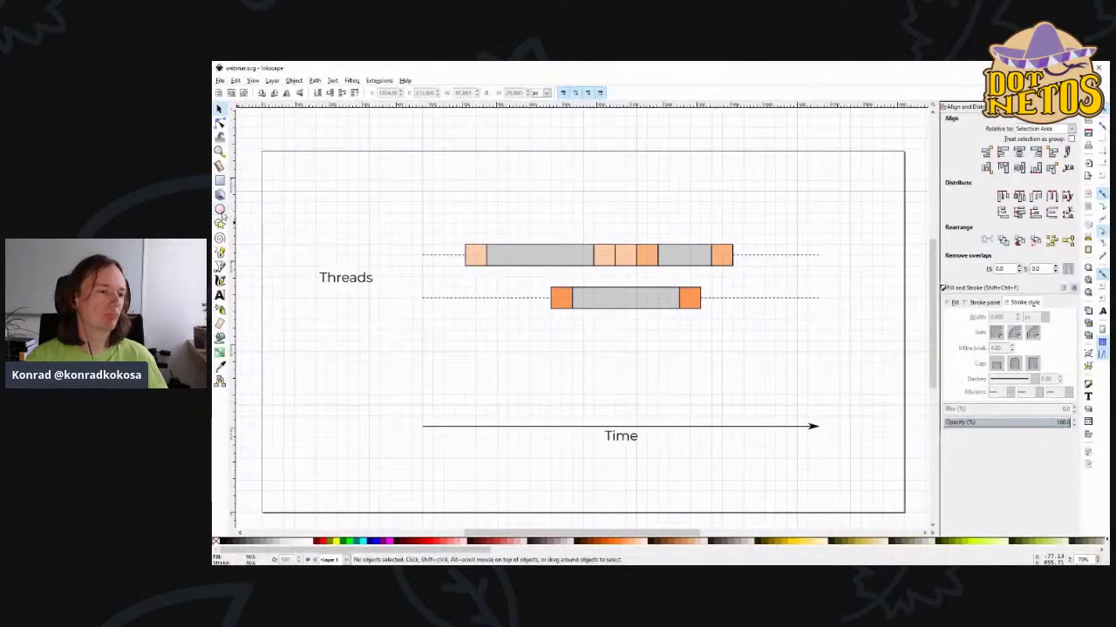
scroll(471, 217, "up", 2, "ctrl")
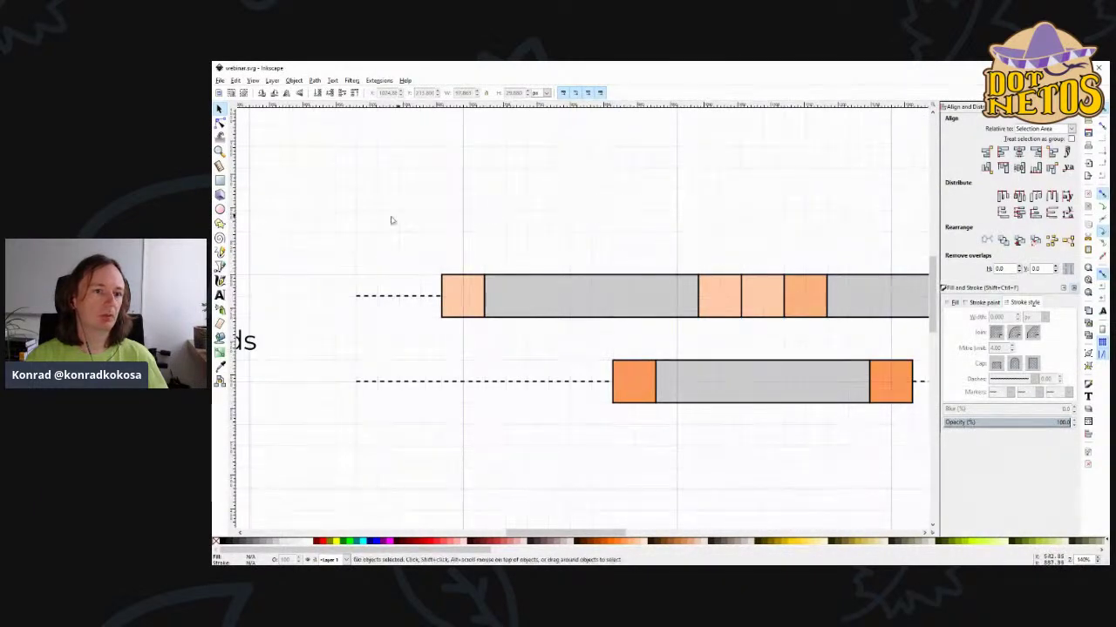
left_click(219, 209)
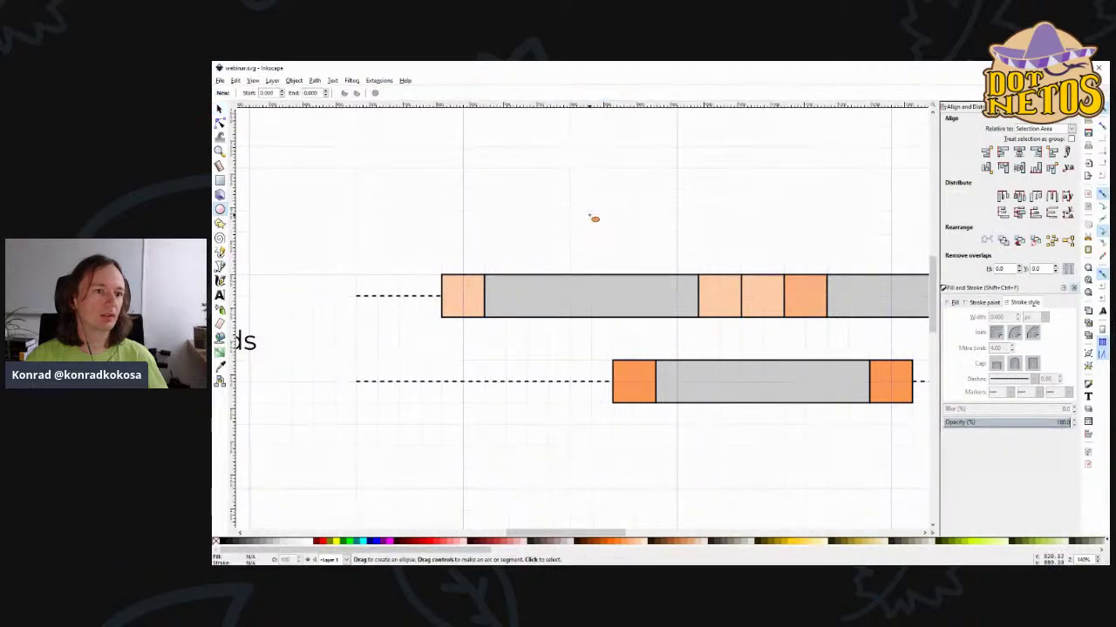
left_click_drag(549, 189, 613, 211)
key("s")
left_click(581, 202)
mouse_move(583, 204)
left_mouse_down()
mouse_move(597, 185)
mouse_move(584, 208)
left_mouse_up()
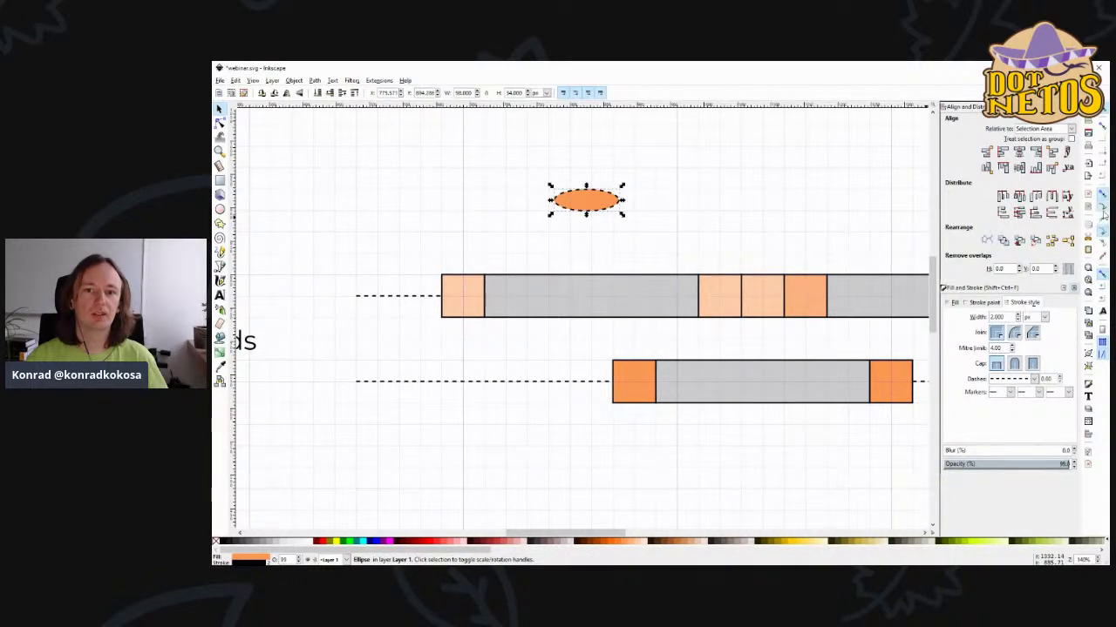
mouse_move(591, 207)
left_mouse_down()
mouse_move(618, 213)
mouse_move(606, 209)
left_mouse_up()
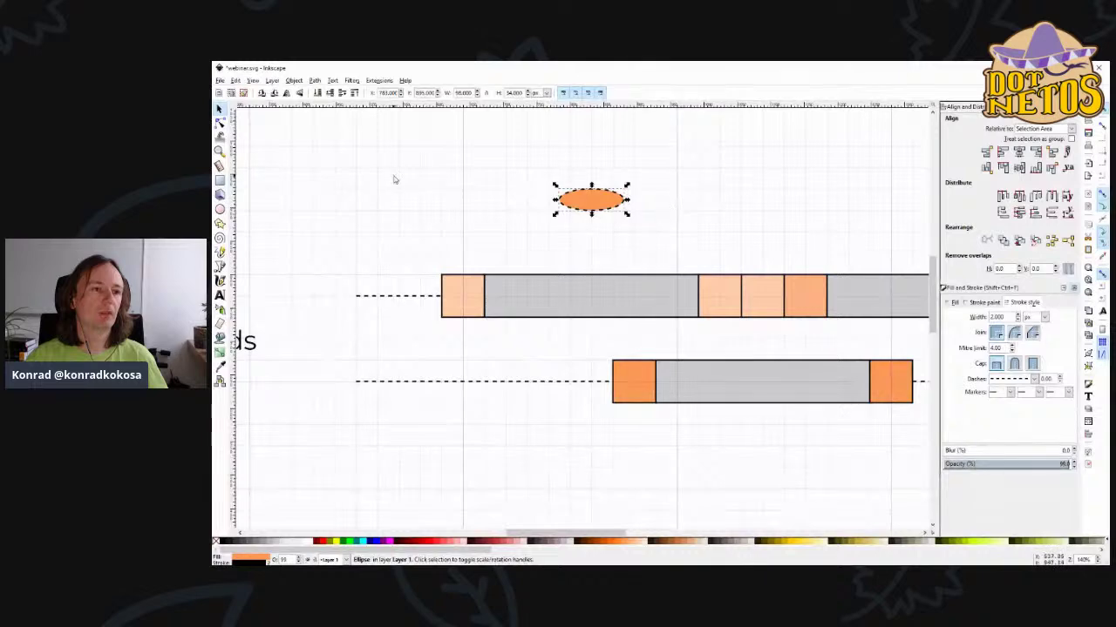
key("Delete")
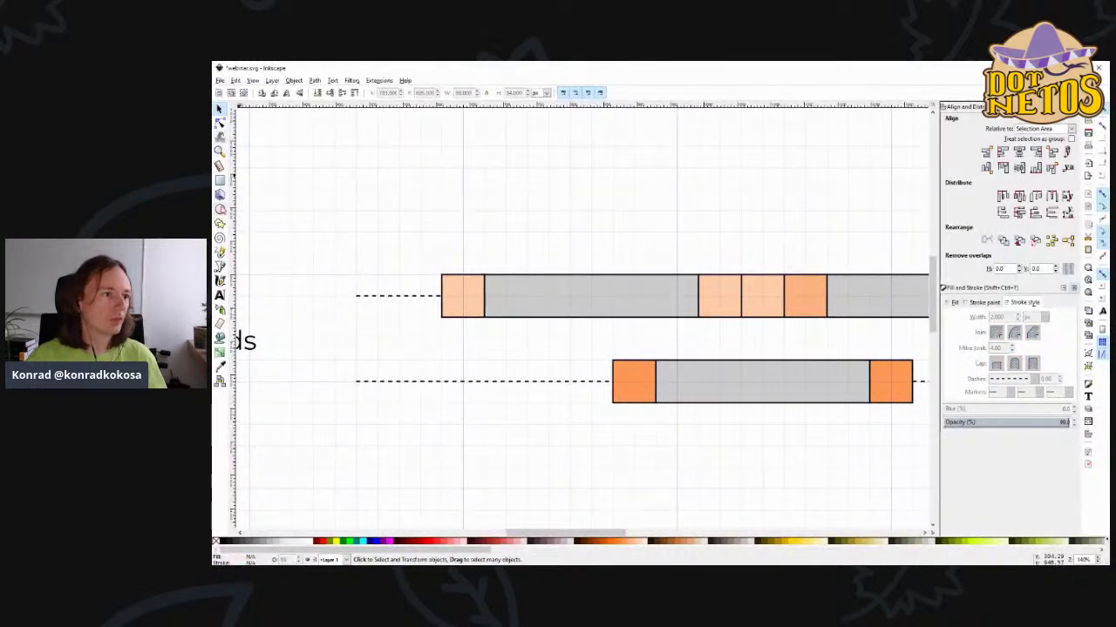
- Draw an ellipse about 66 × 34 px above the upper bar's long grey segment
left_click(219, 209)
mouse_move(528, 169)
left_mouse_down()
mouse_move(596, 194)
mouse_move(570, 189)
left_mouse_up()
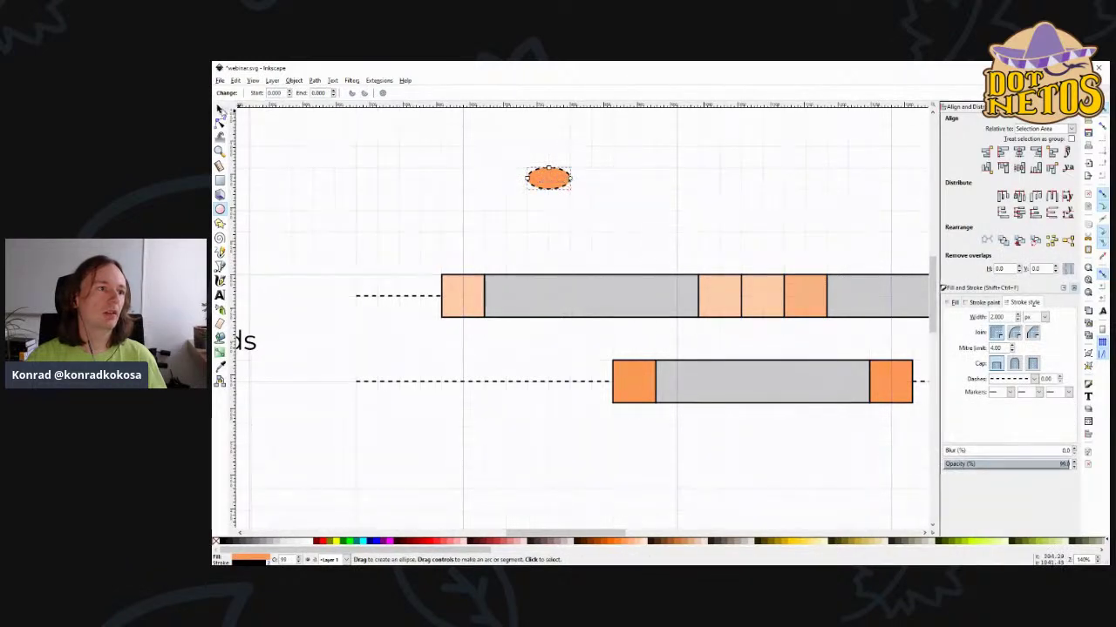
left_click(220, 109)
mouse_move(553, 184)
left_mouse_down()
mouse_move(640, 200)
mouse_move(591, 193)
mouse_move(595, 183)
left_mouse_up()
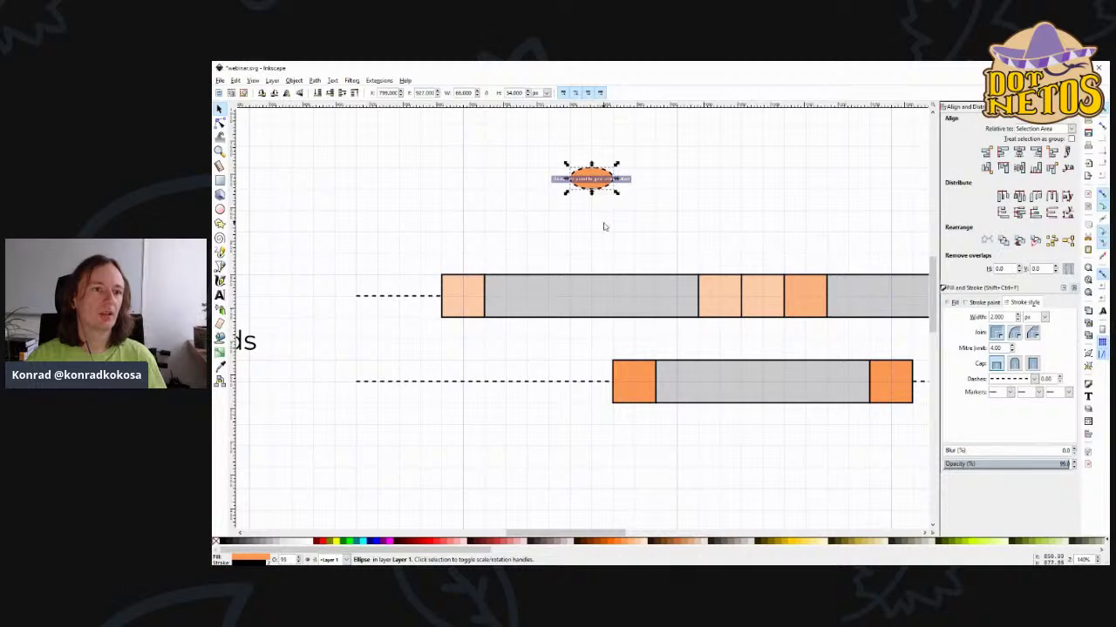
left_click(620, 272)
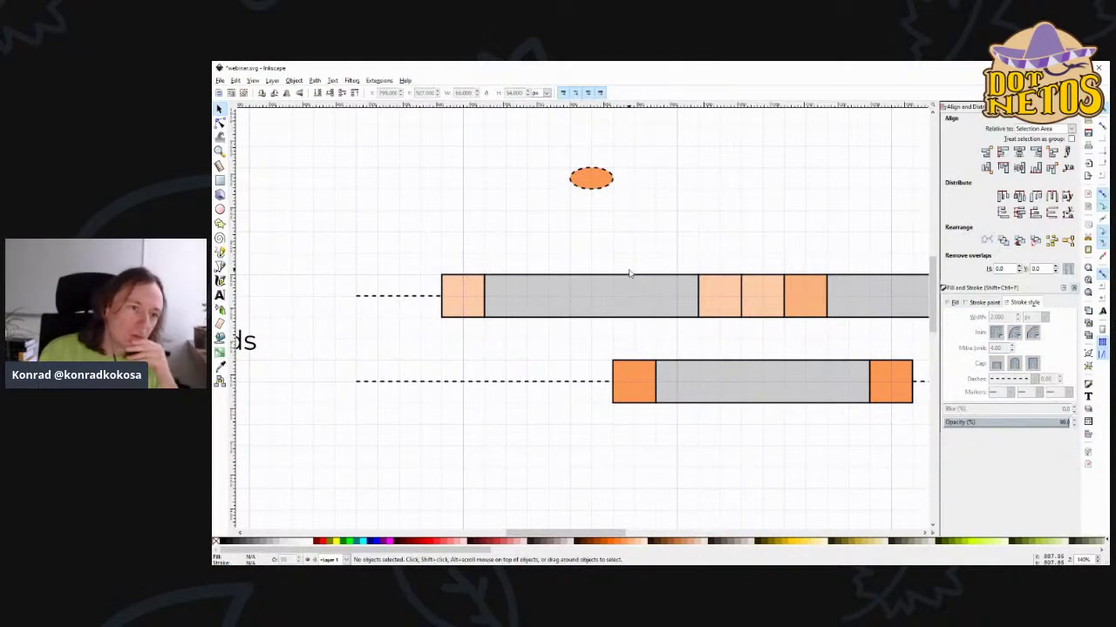
- Give the ellipse a white fill and a black stroke
left_click(600, 187)
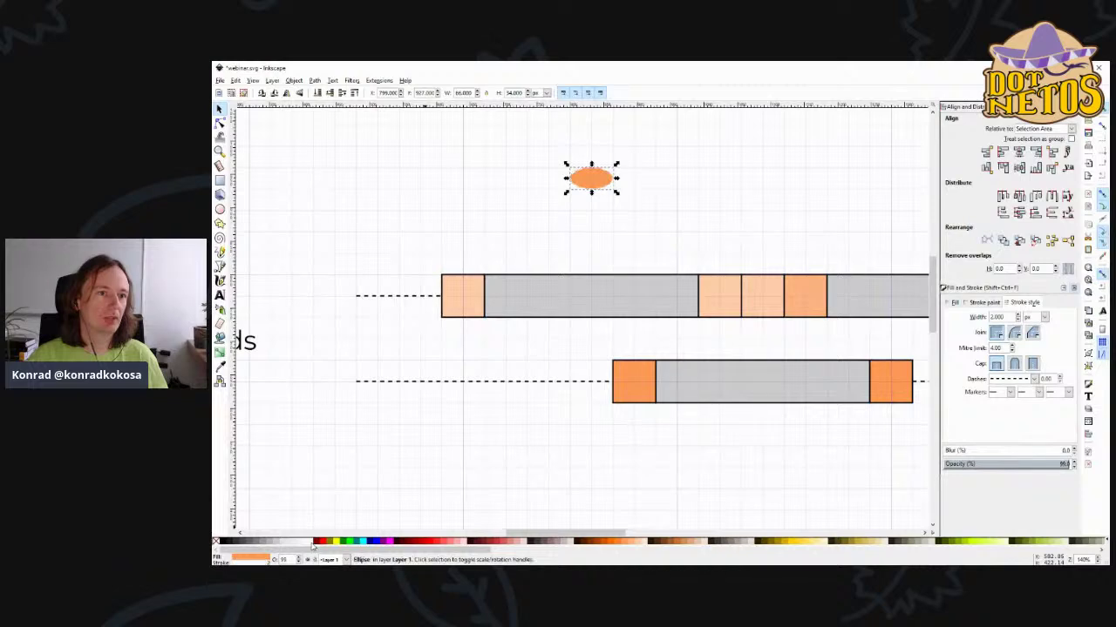
left_click(222, 542)
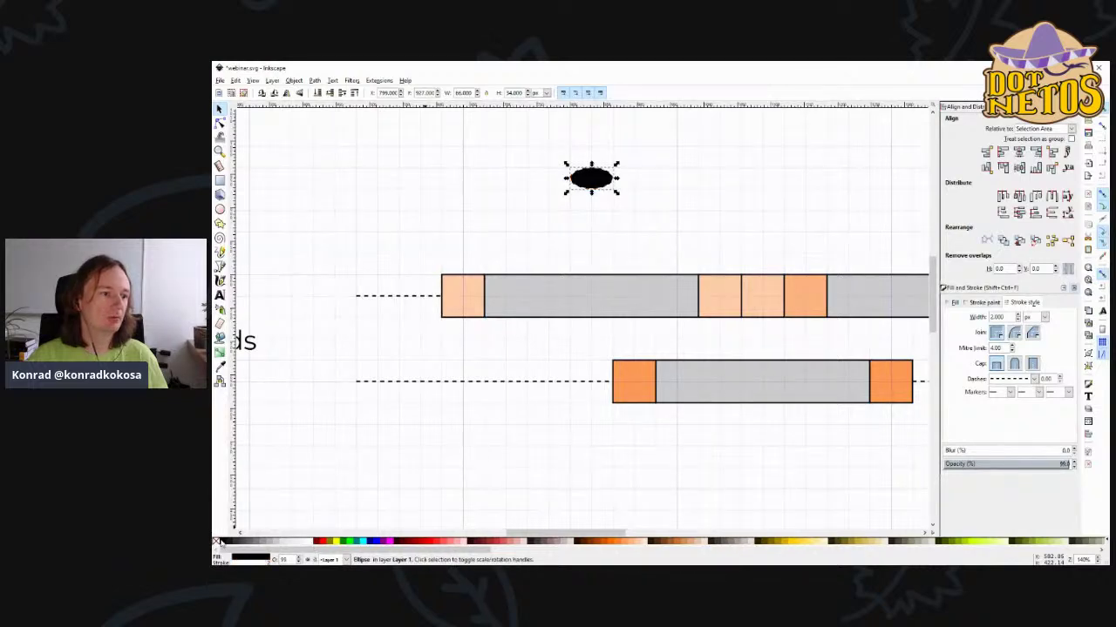
left_click(311, 543)
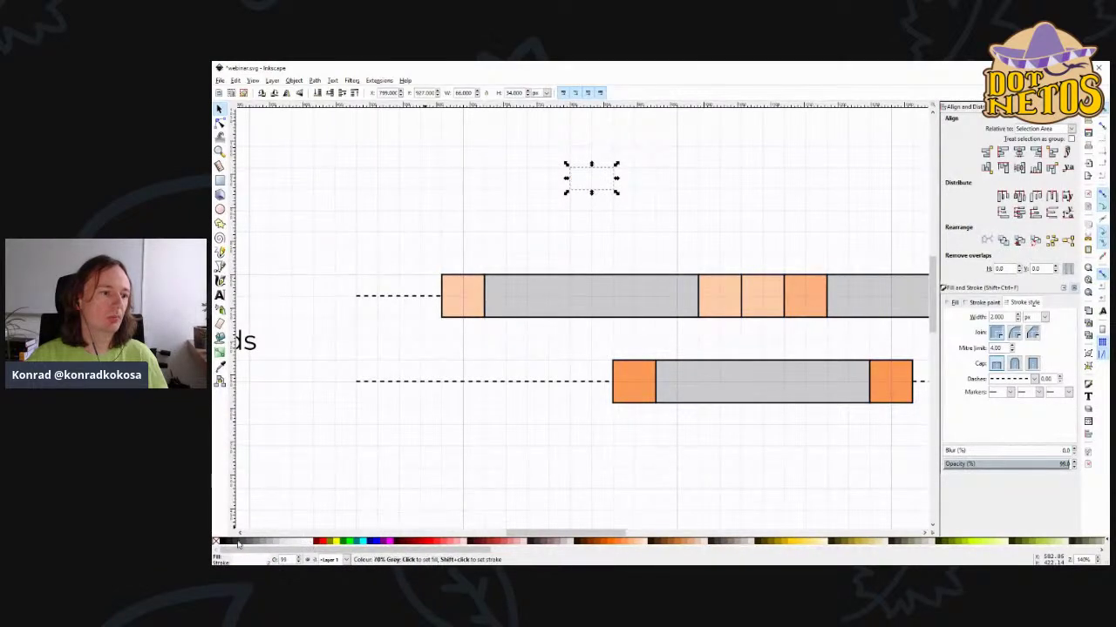
left_click(223, 542, "shift")
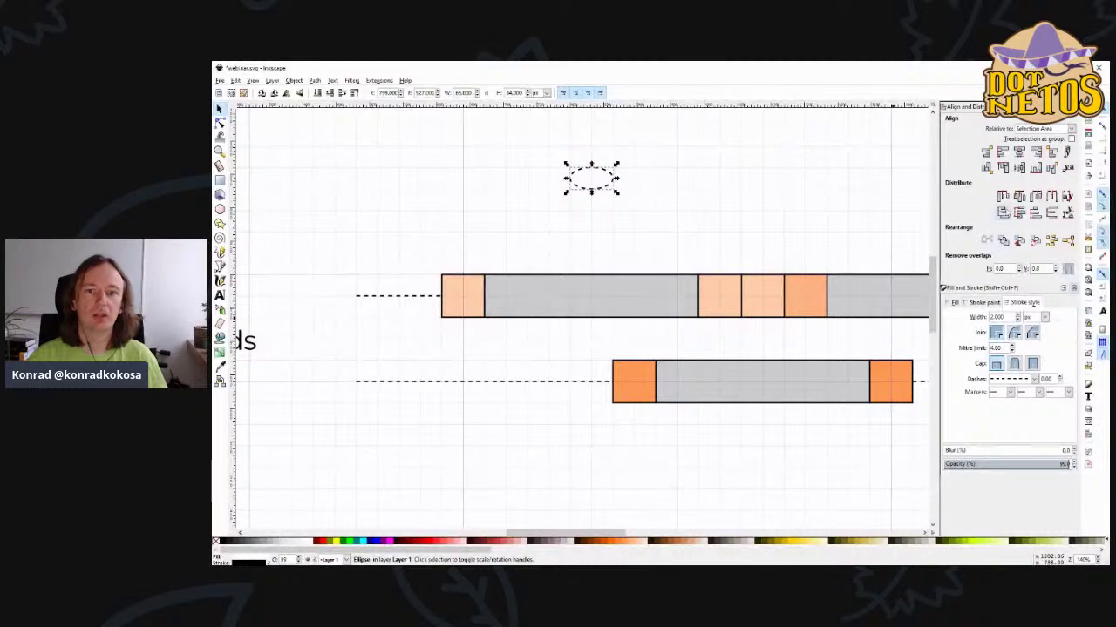
- Set the ellipse's stroke to a solid line and deselect it
left_click(982, 303)
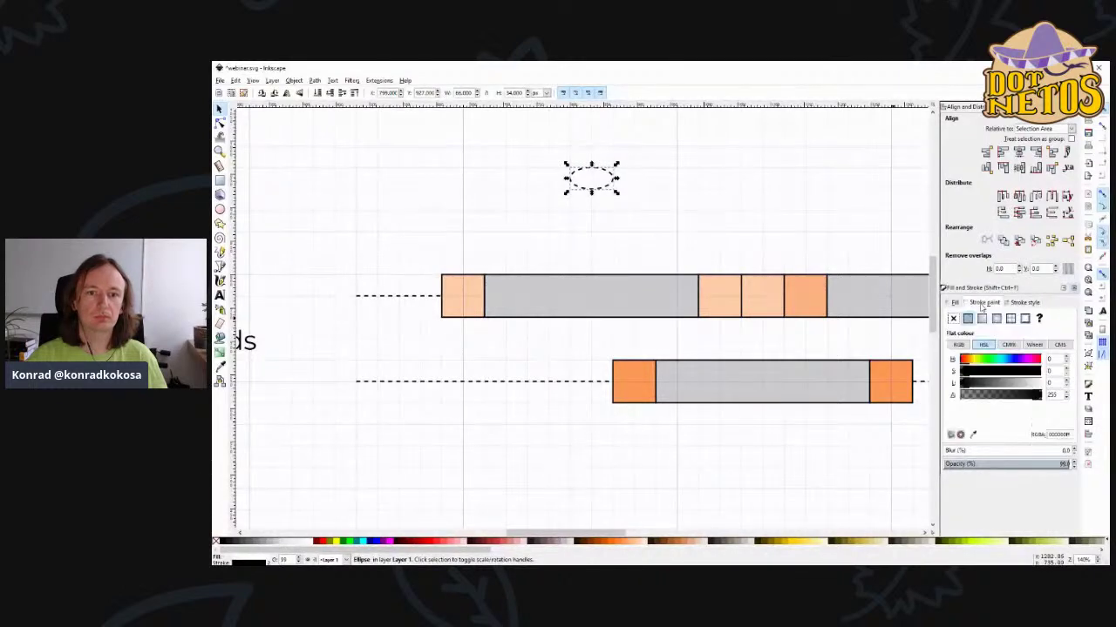
left_click(1015, 302)
left_click(1011, 378)
left_click(1011, 385)
left_click(710, 225)
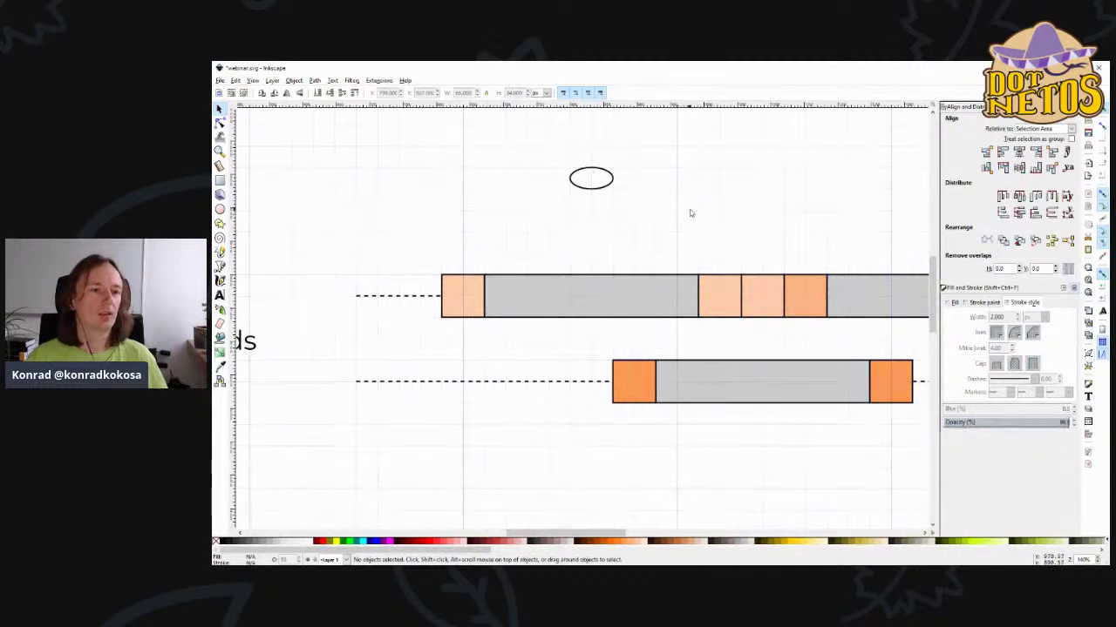
left_click(591, 188)
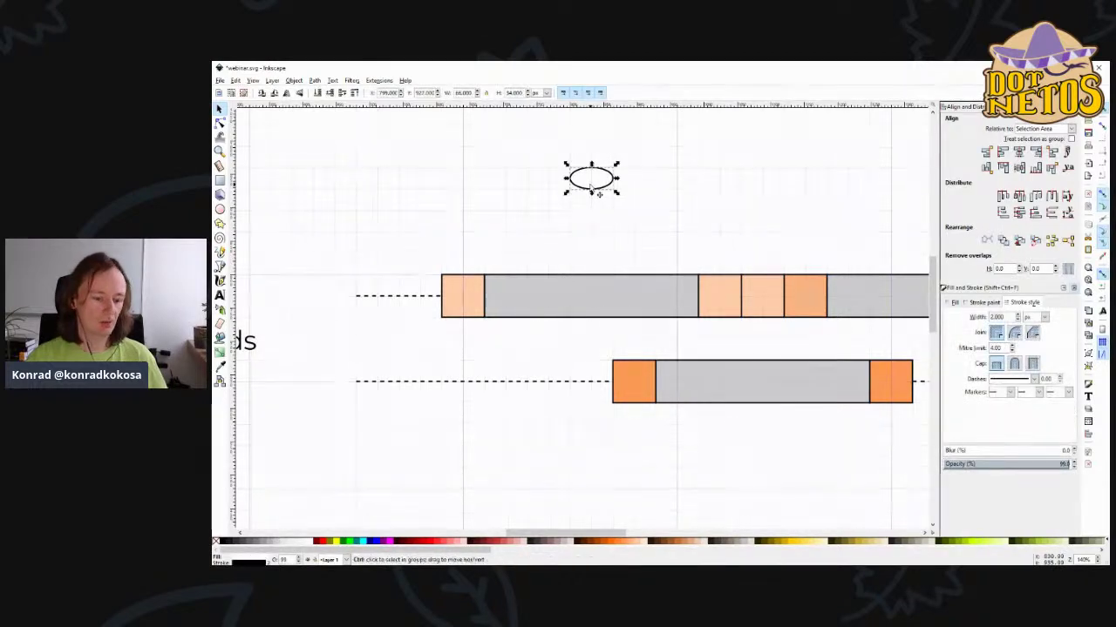
key("ctrl+d")
left_click_drag(594, 190, 598, 234)
left_click(634, 194)
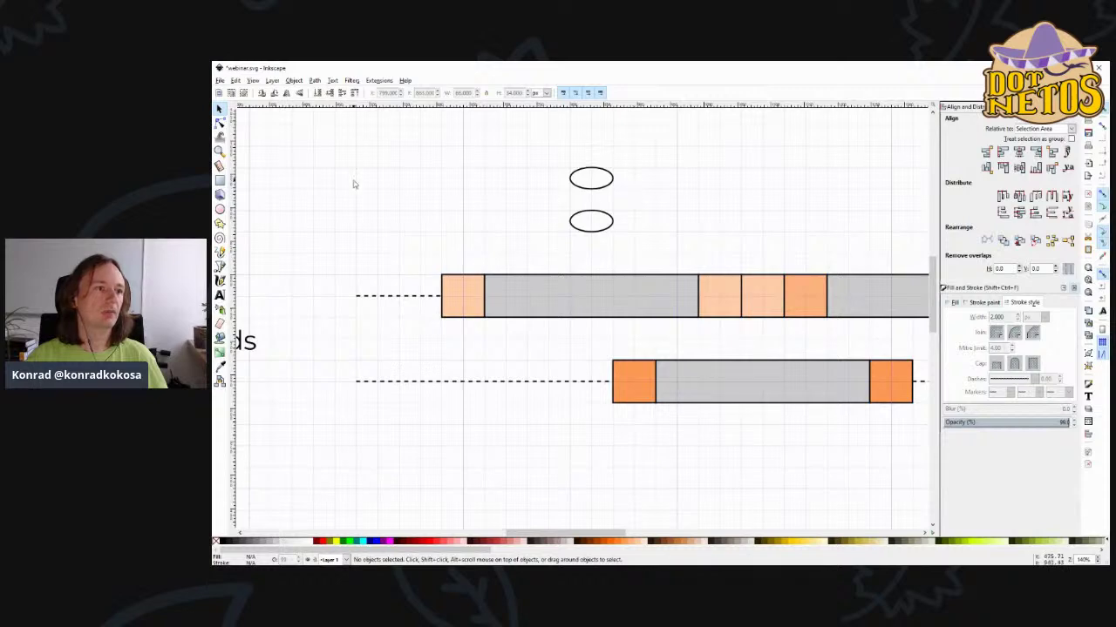
left_click(220, 181)
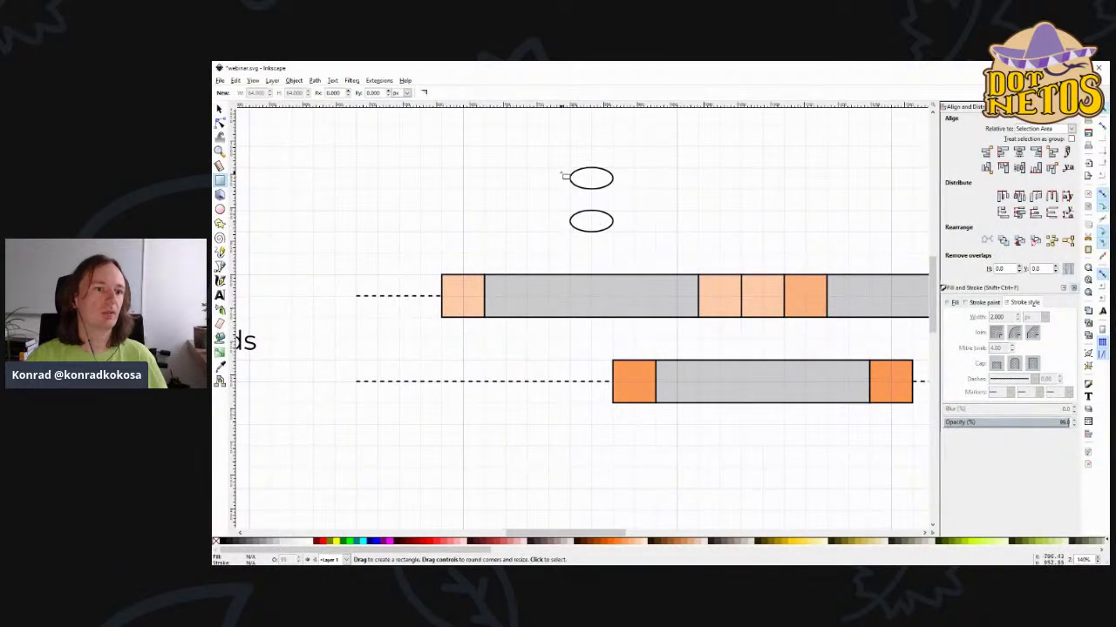
left_click(219, 110)
left_click(594, 228)
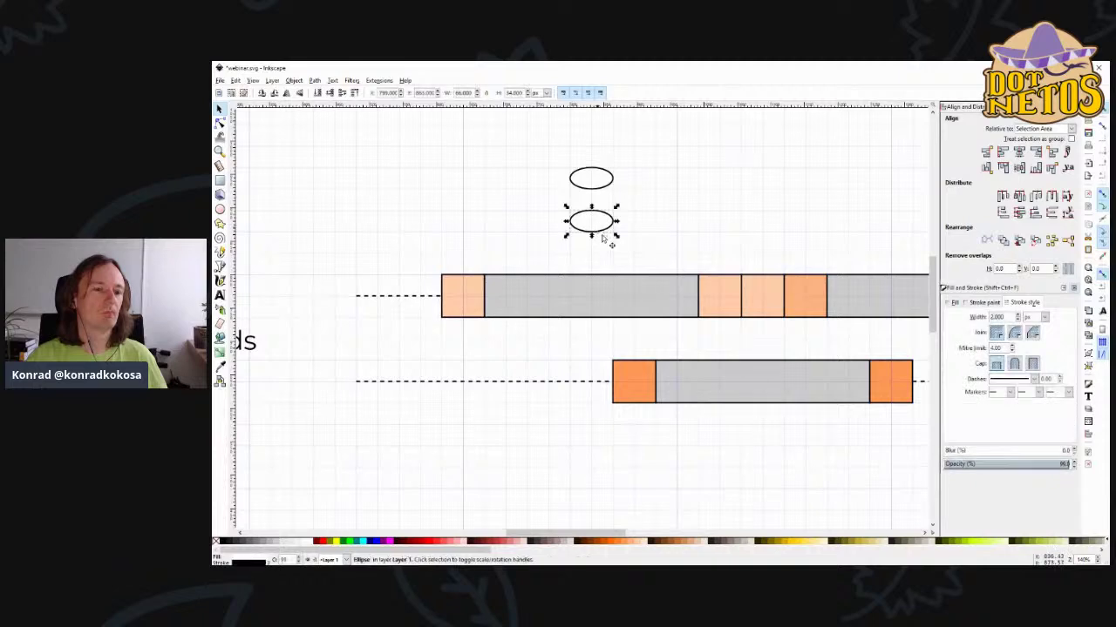
key("Delete")
- Move the ellipse slightly down and to the left, closer to the upper bar
left_click_drag(595, 186, 586, 207)
left_click(645, 224)
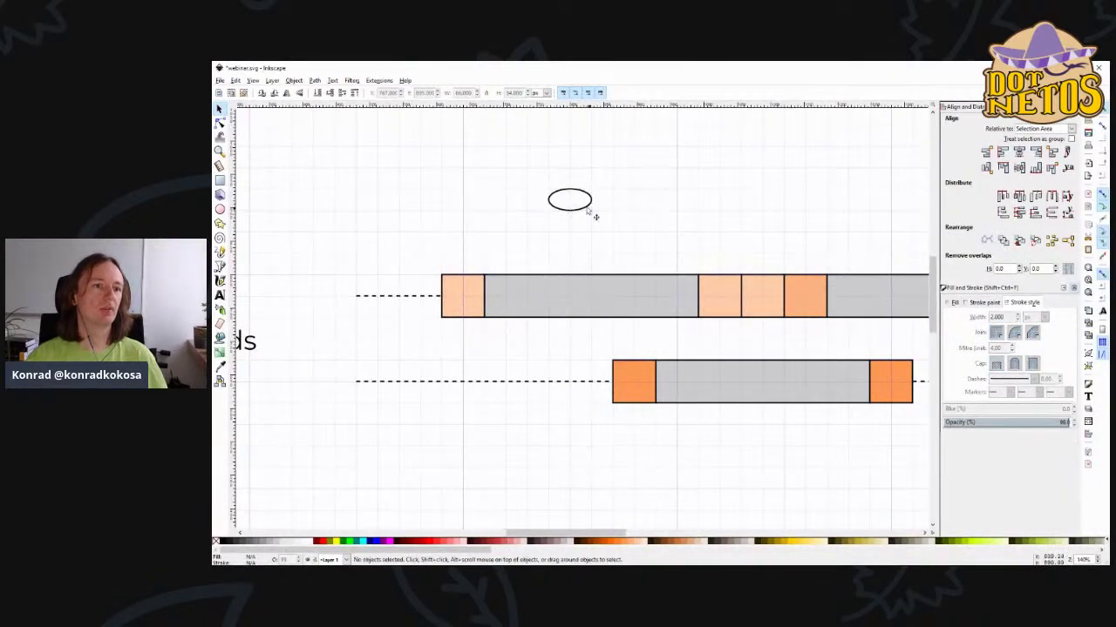
- Add the text label "database" and place it just above the ellipse
left_click(219, 295)
left_click(547, 162)
left_click(582, 203)
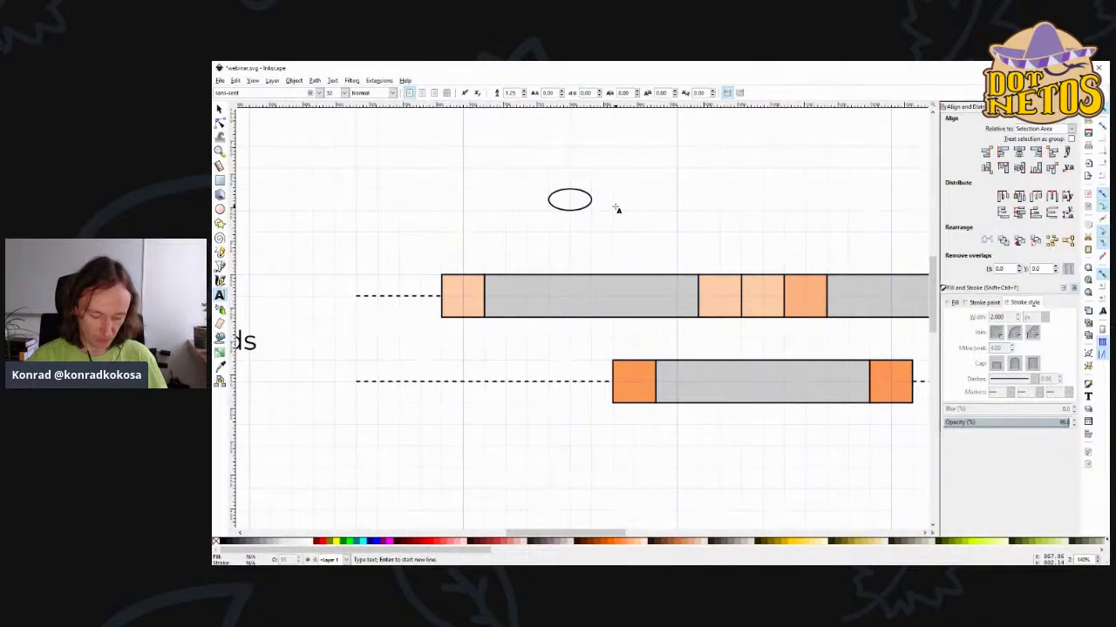
type("data")
key("BackSpace")
key("BackSpace")
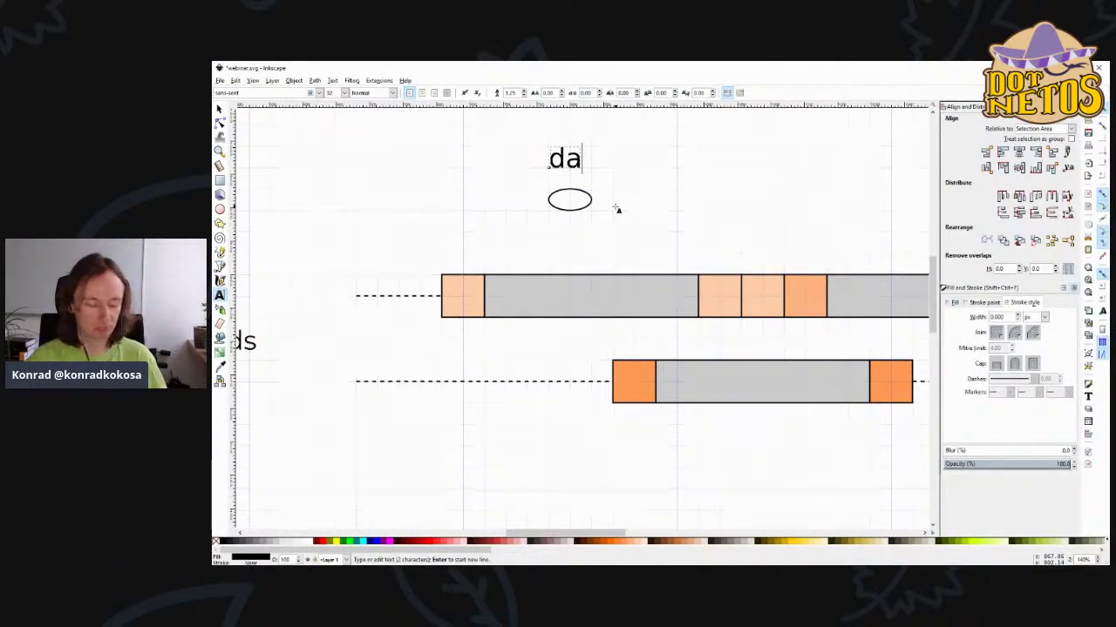
type("tabse")
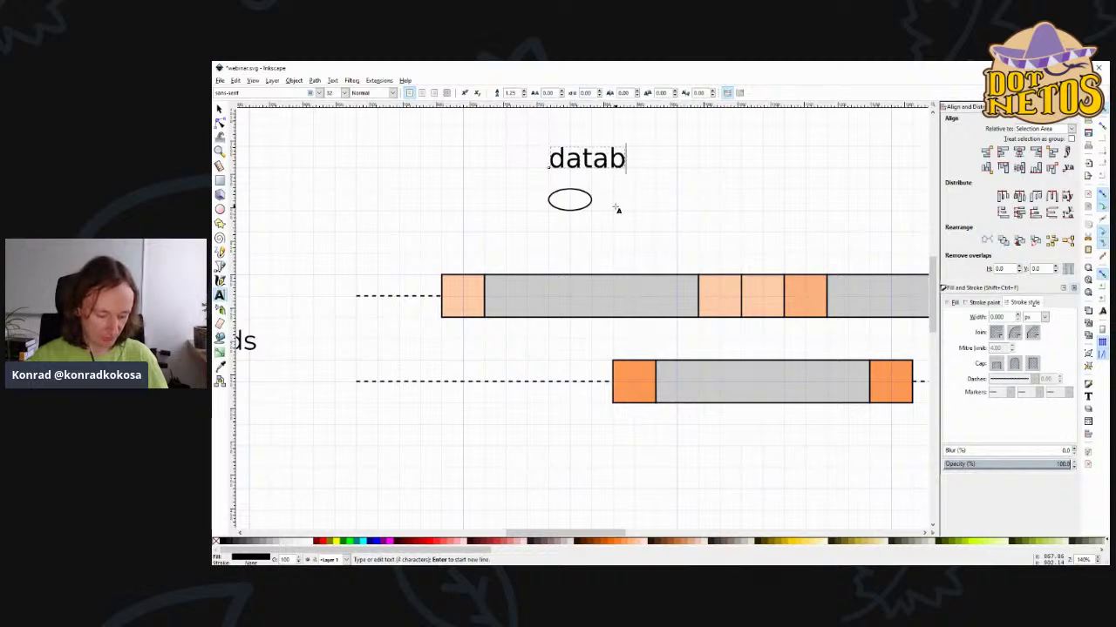
key("BackSpace")
key("BackSpace")
type("a")
key("BackSpace")
key("BackSpace")
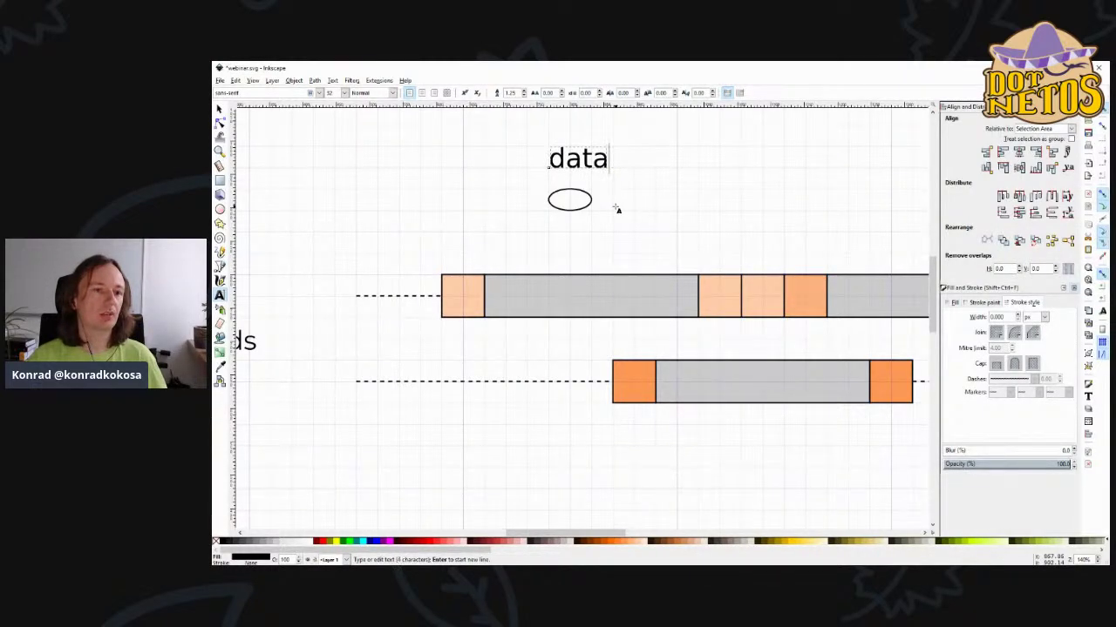
type("base")
left_click_drag(619, 159, 591, 173)
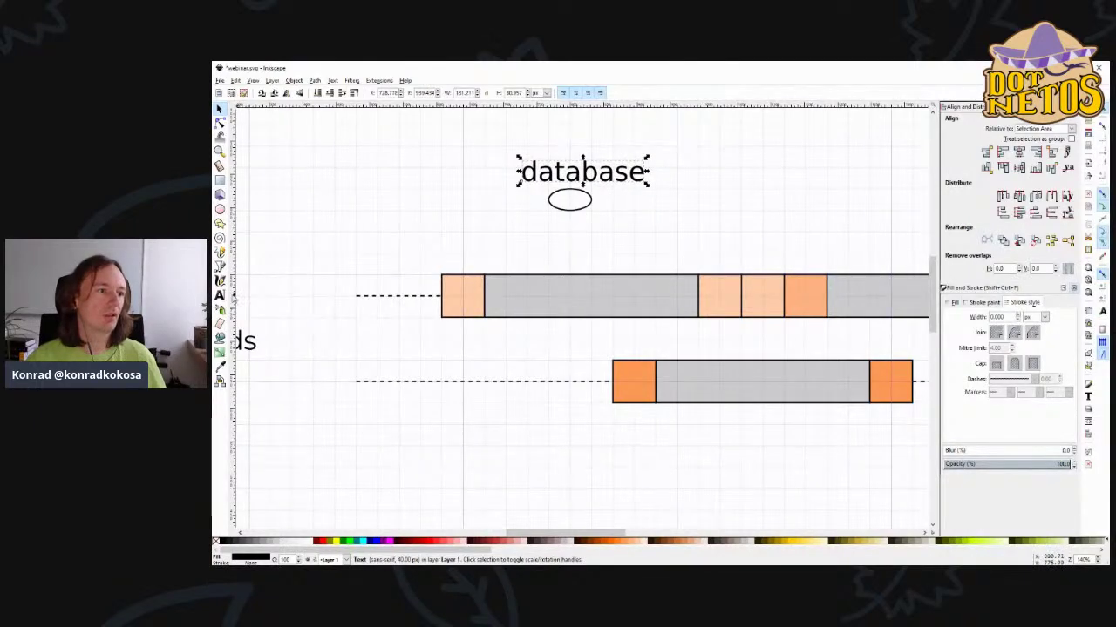
- Change the font of the "database" label to Montserrat
left_click(220, 294)
left_click_drag(522, 174, 647, 174)
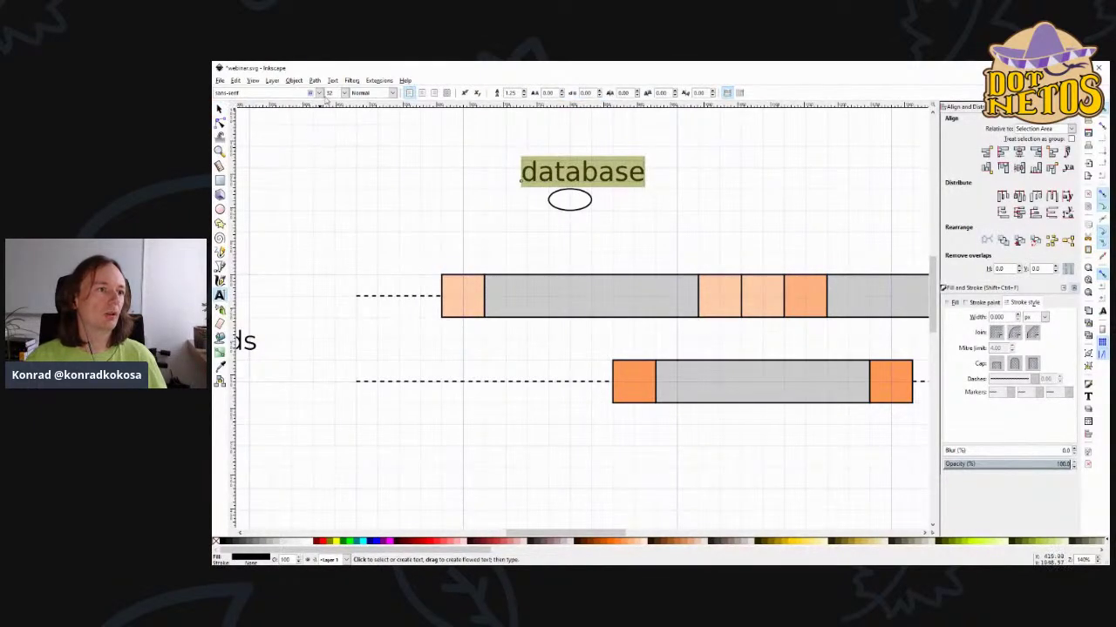
left_click(319, 93)
scroll(264, 331, "down", 10)
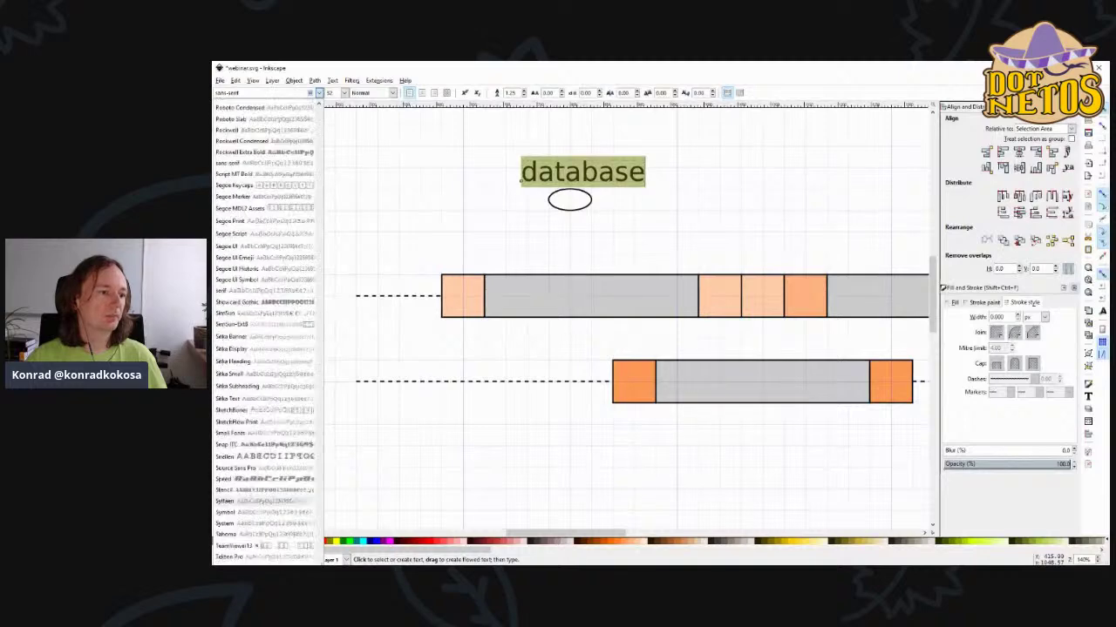
scroll(264, 332, "up", 10)
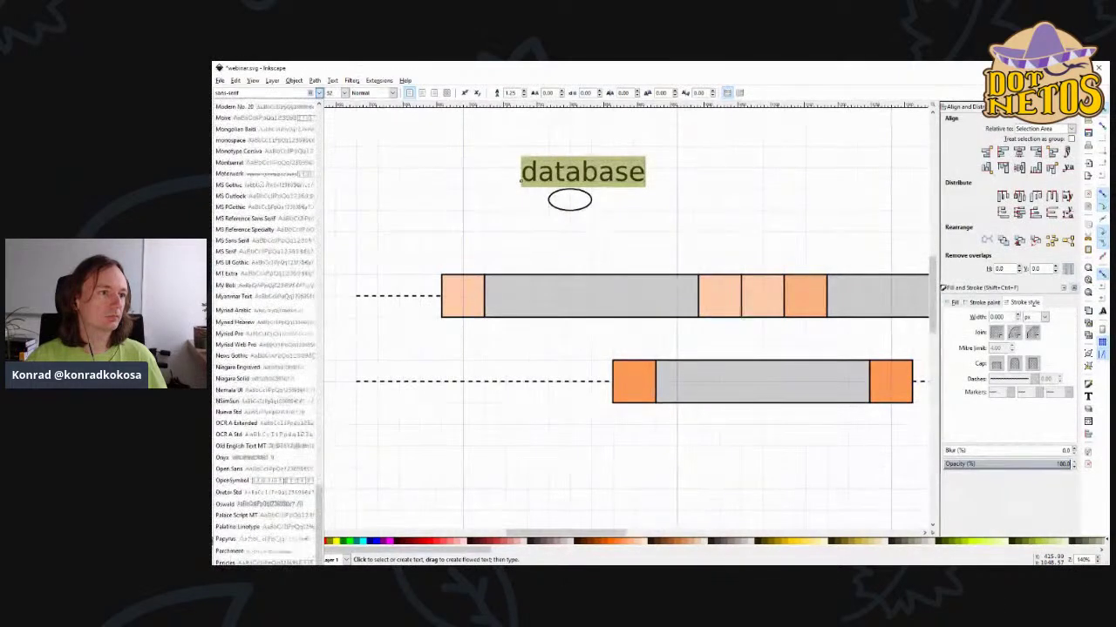
scroll(264, 374, "up", 3)
left_click(290, 278)
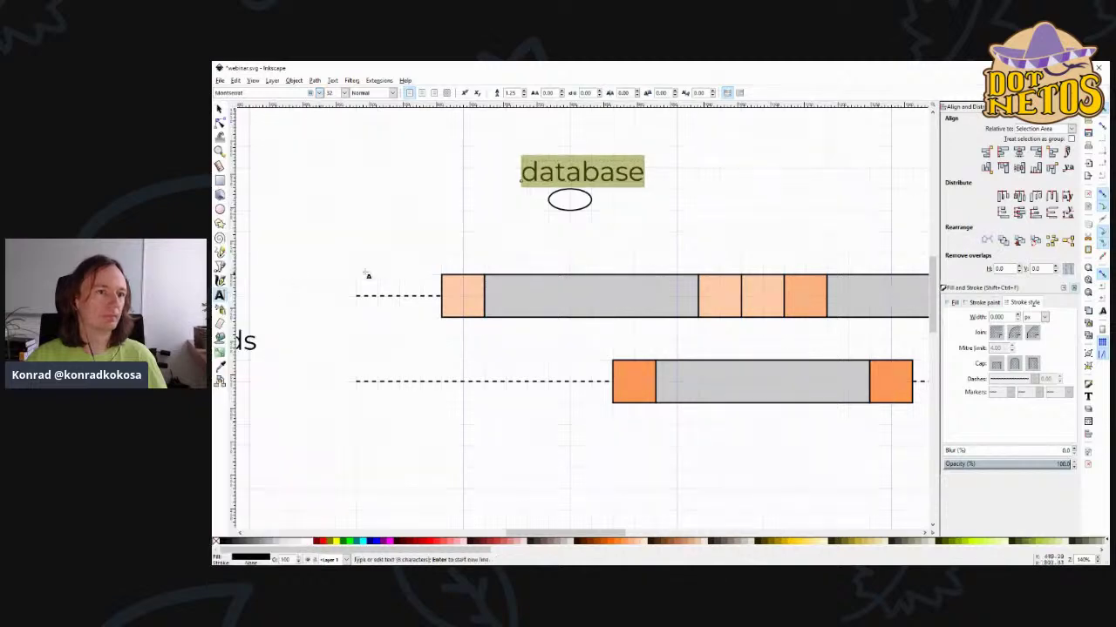
- Shift the "database" label slightly to the right above the ellipse and deselect everything
key("Escape")
key("F1")
left_click(580, 180)
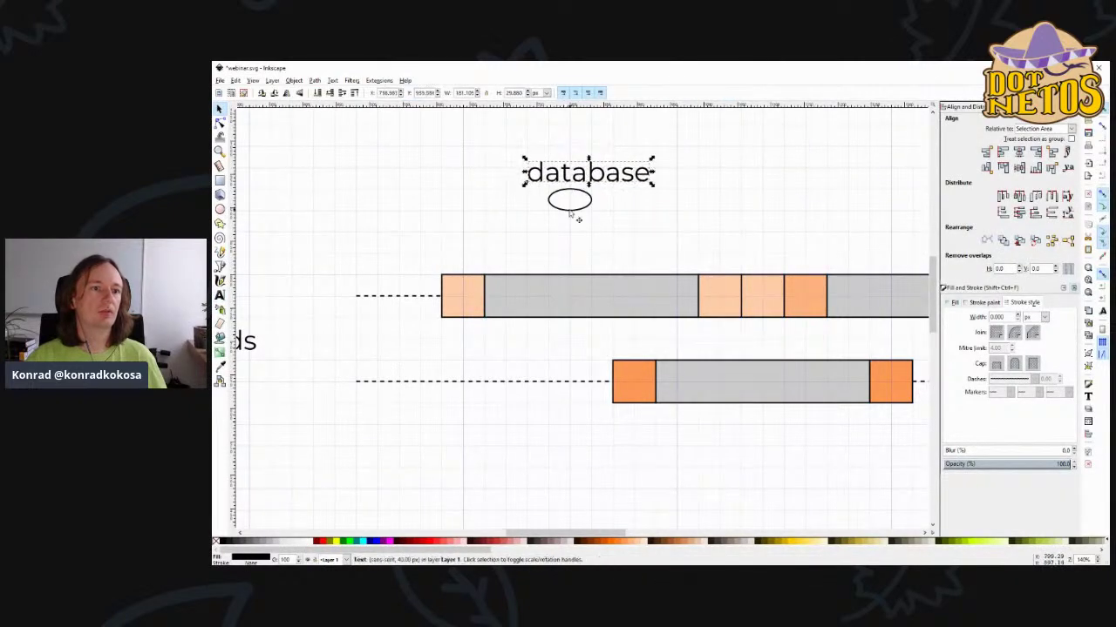
left_click(575, 211)
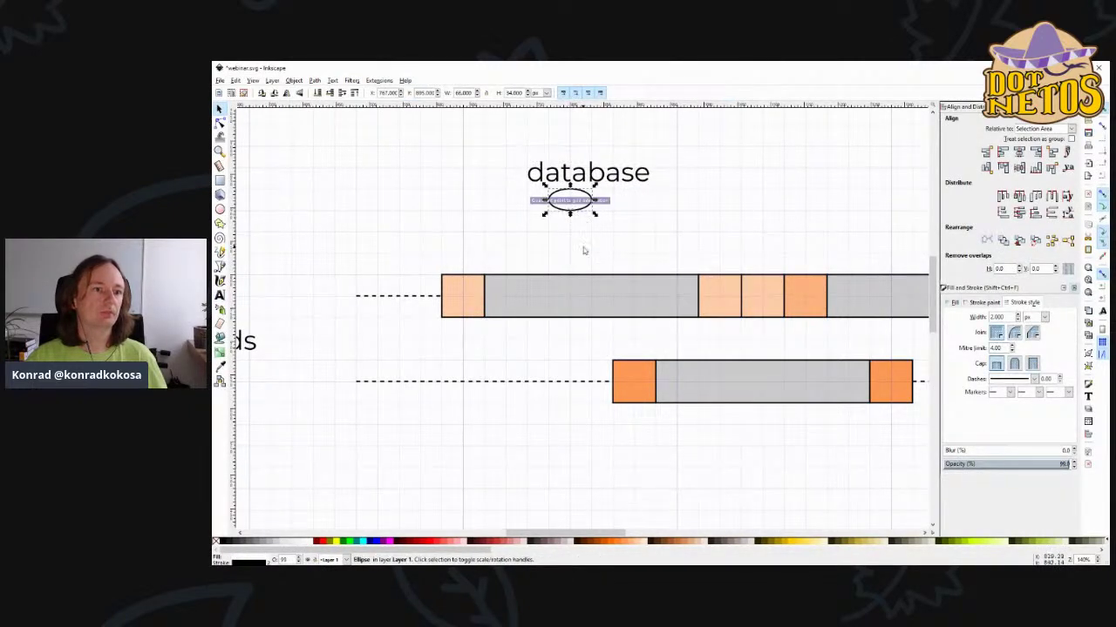
left_click(543, 241)
scroll(542, 242, "down", 2)
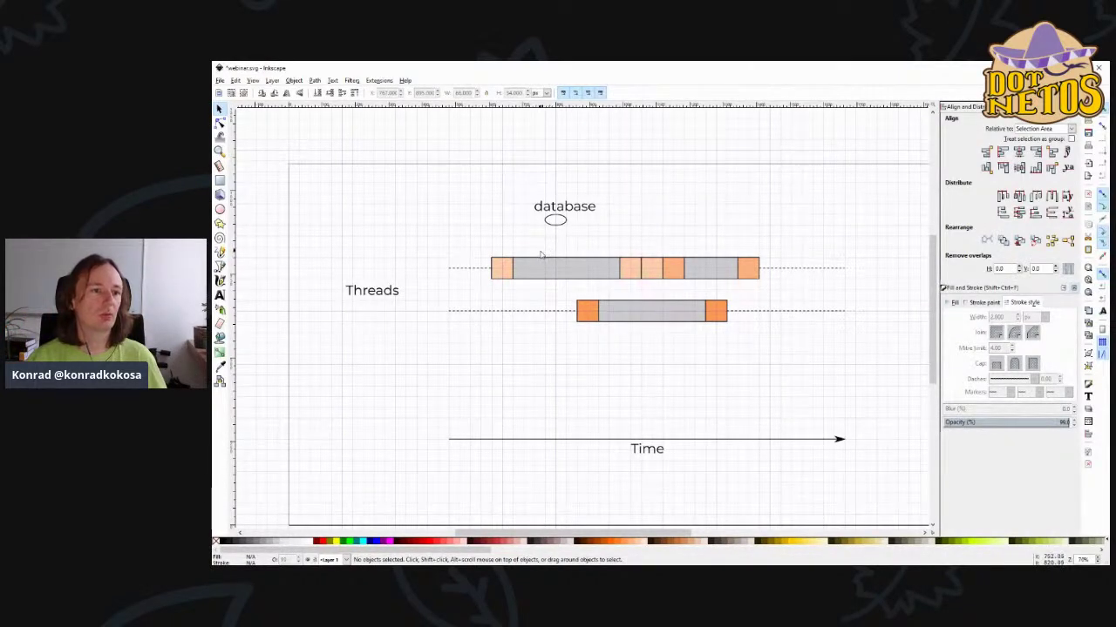
- Duplicate the "database" label onto the upper bar's first grey segment and change the copy's text to "waiting"
left_click(577, 212)
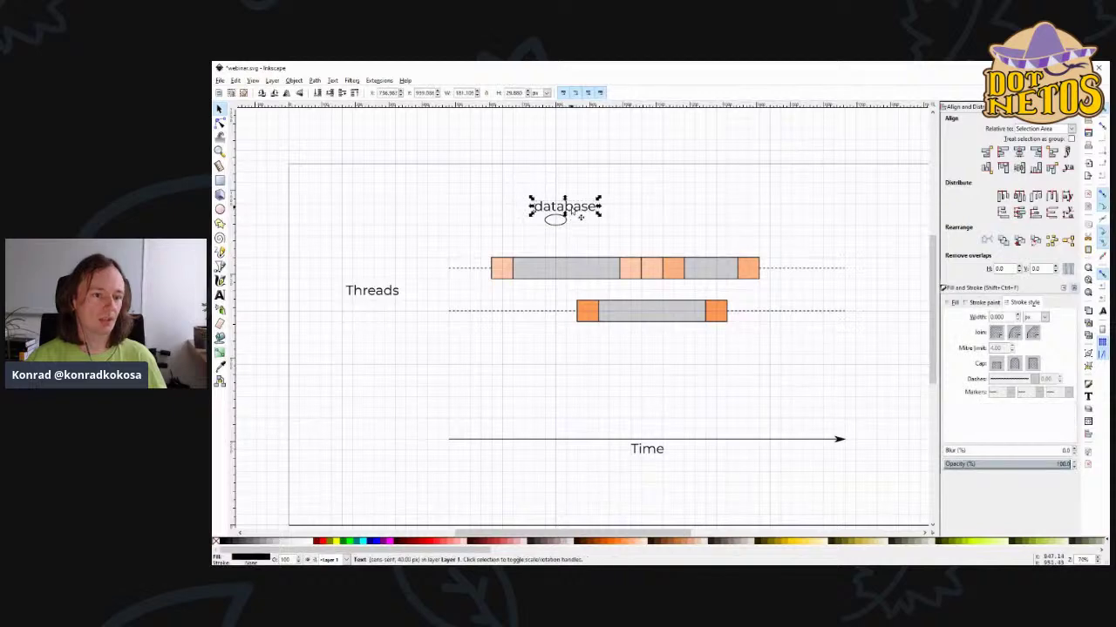
key("ctrl+d")
left_click_drag(580, 216, 582, 281)
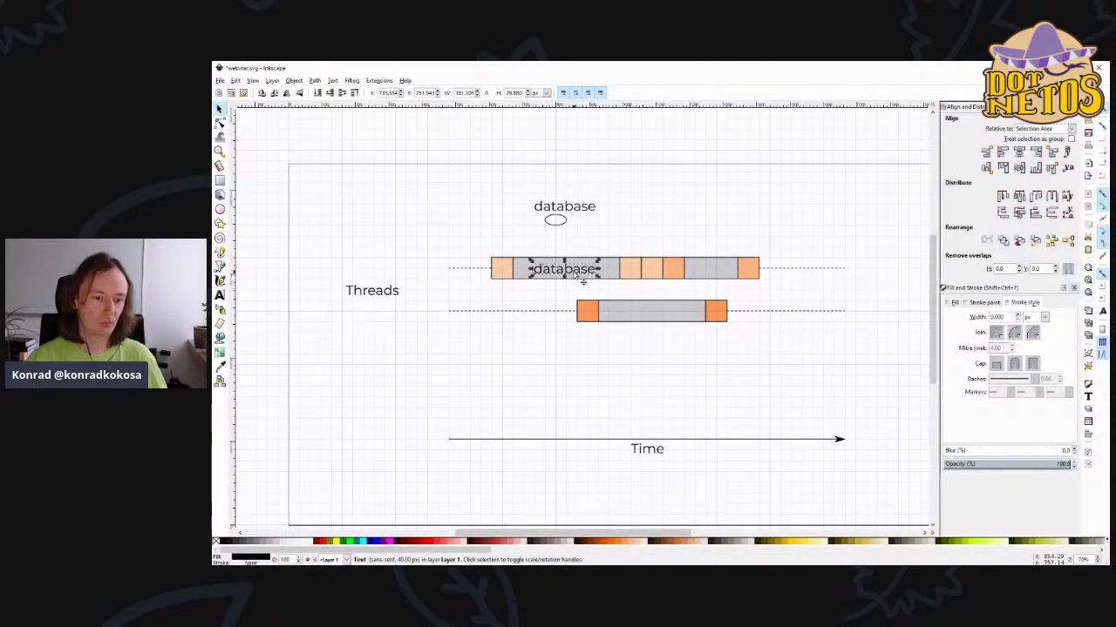
double_click(576, 271)
key("ctrl+a")
type("waitin")
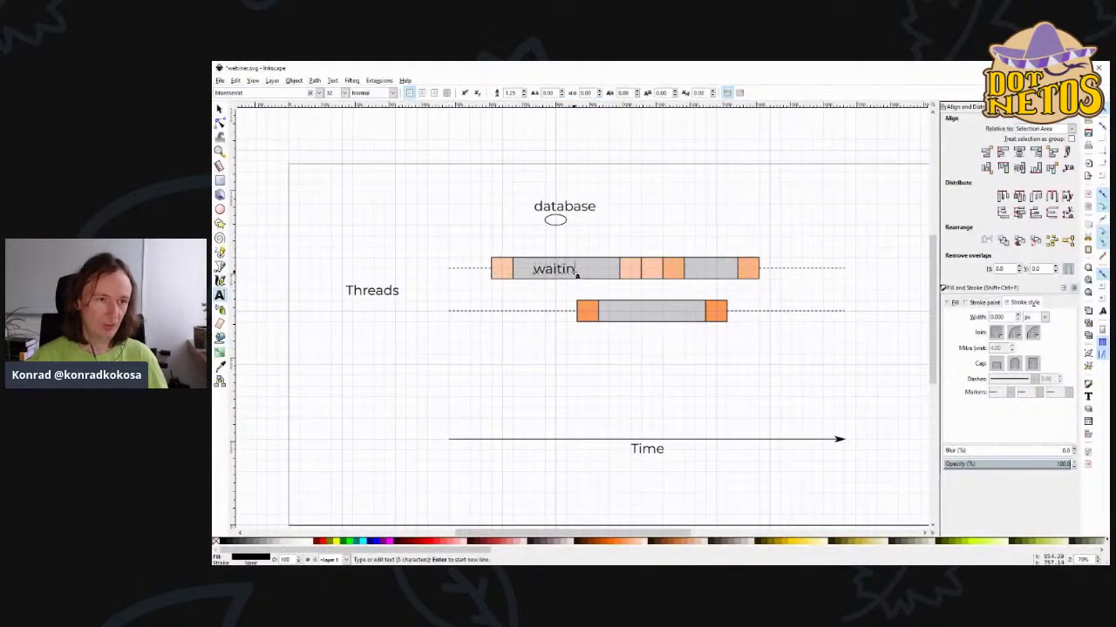
type("g")
- Centre the "waiting" label in its segment and place copies of it in the other two grey segments
key("F1")
left_click_drag(584, 277, 665, 321)
key("space")
key("space")
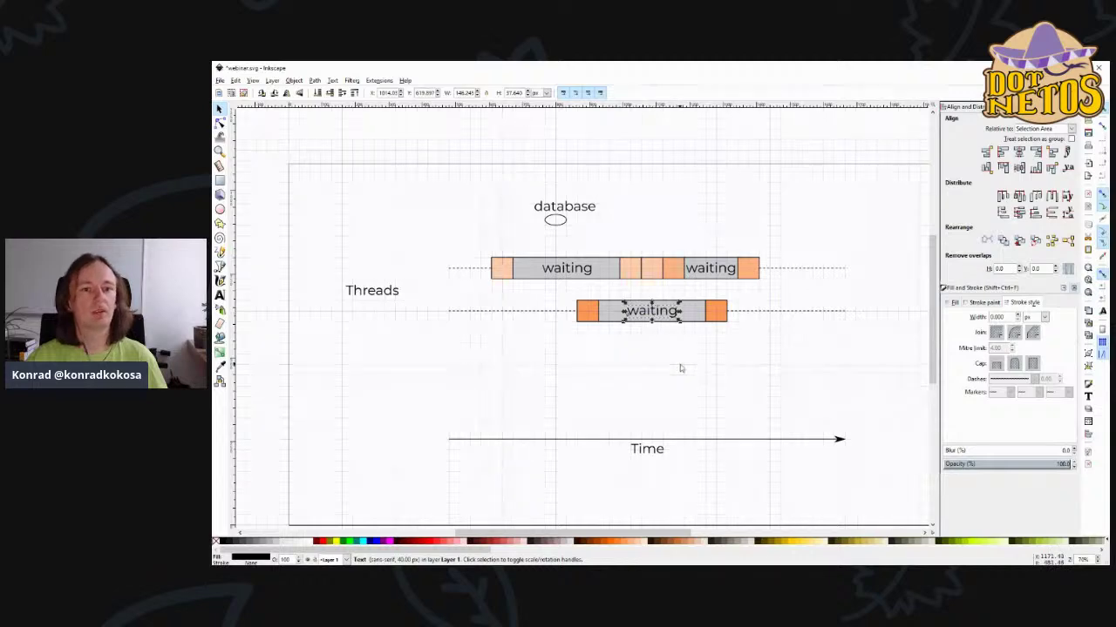
left_click(679, 364)
left_click(577, 274)
left_click(658, 314, "shift")
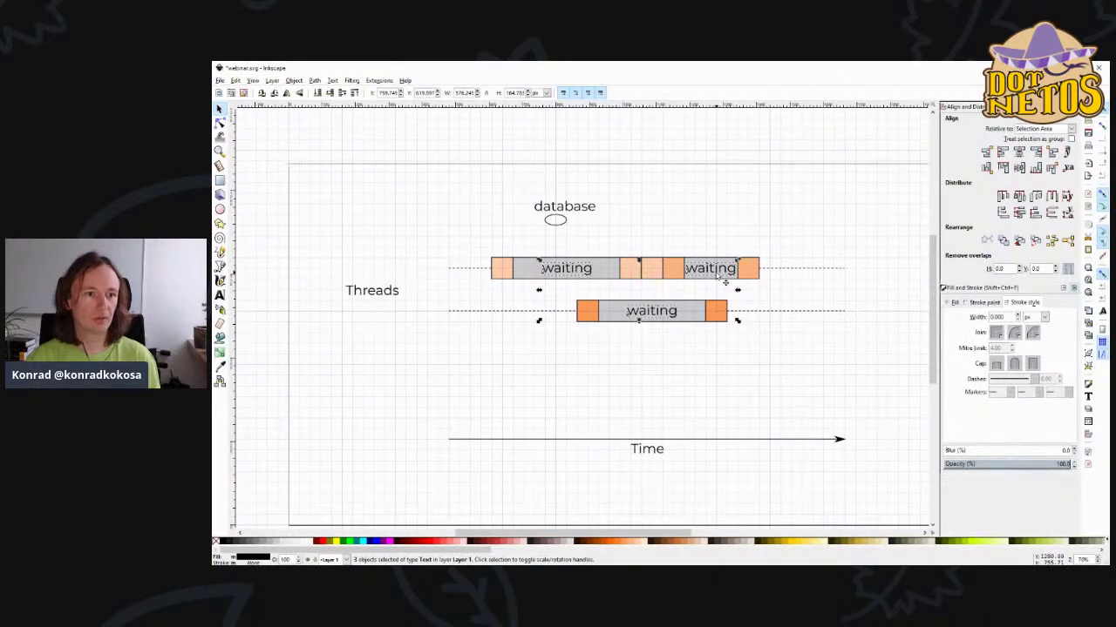
key("t")
key("ctrl+a")
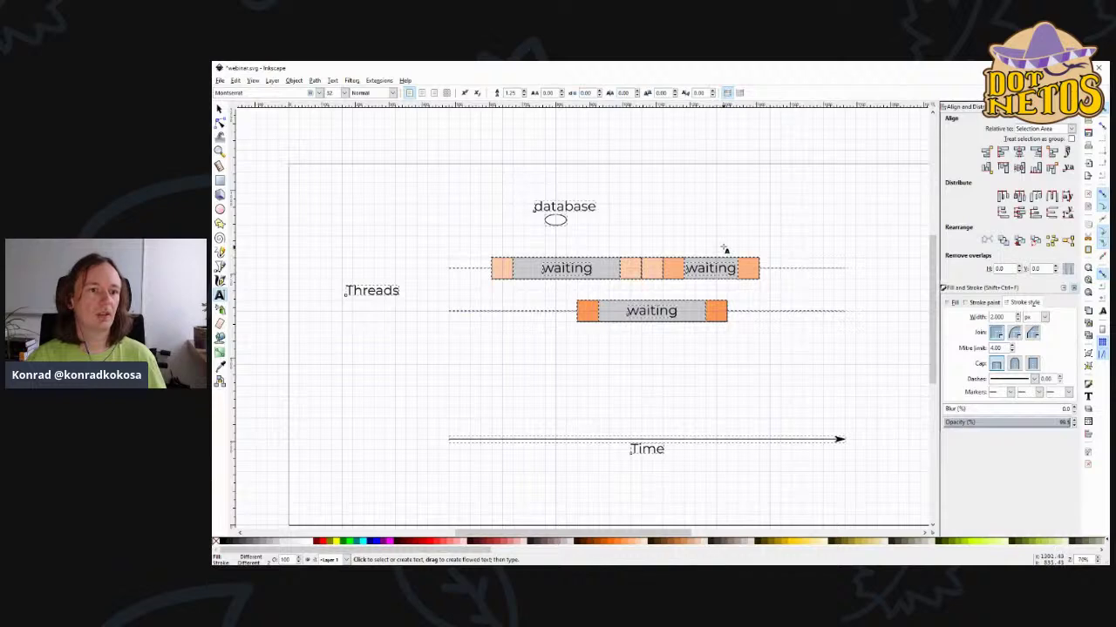
key("Escape")
key("s")
- Set the font size of all three "waiting" labels to 24
left_click(567, 267)
left_click(710, 268, "shift")
left_click(671, 314, "shift")
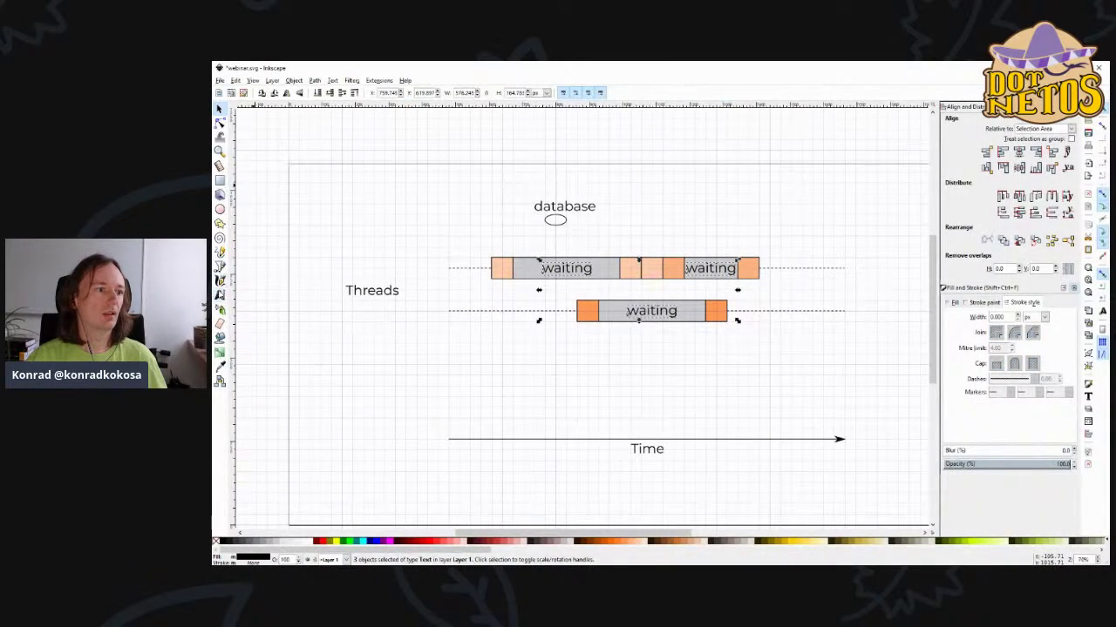
key("t")
left_click(344, 94)
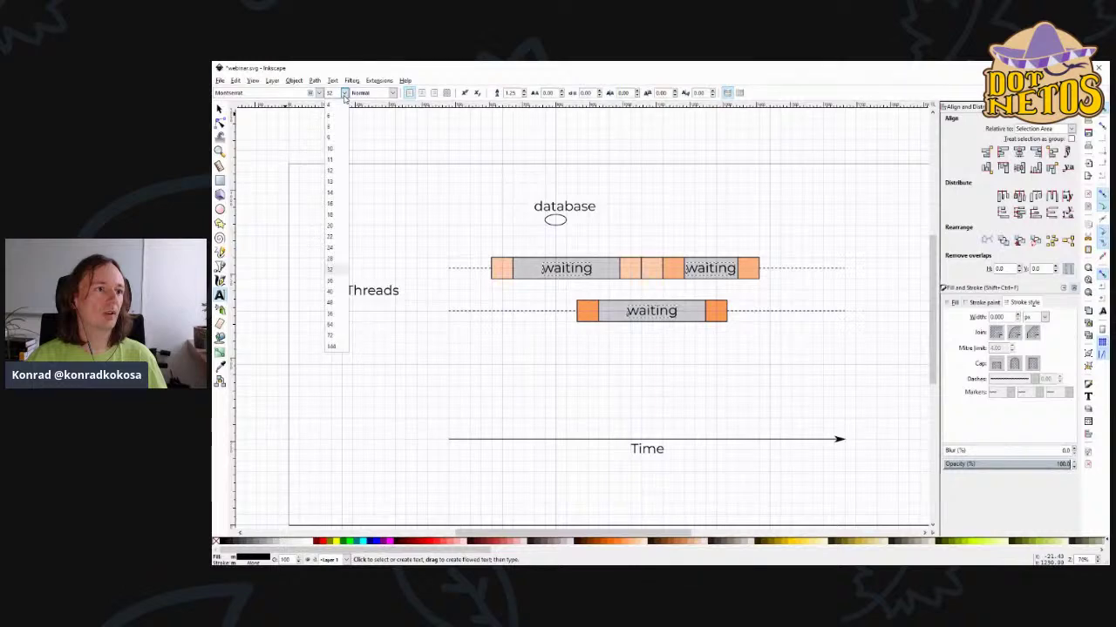
left_click(331, 248)
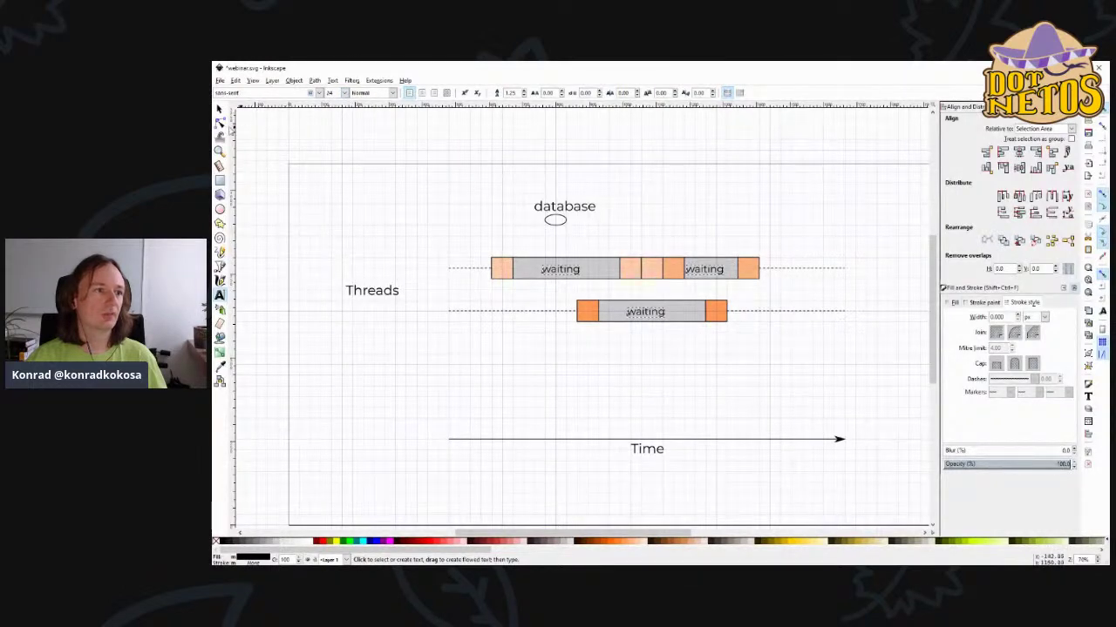
left_click(220, 108)
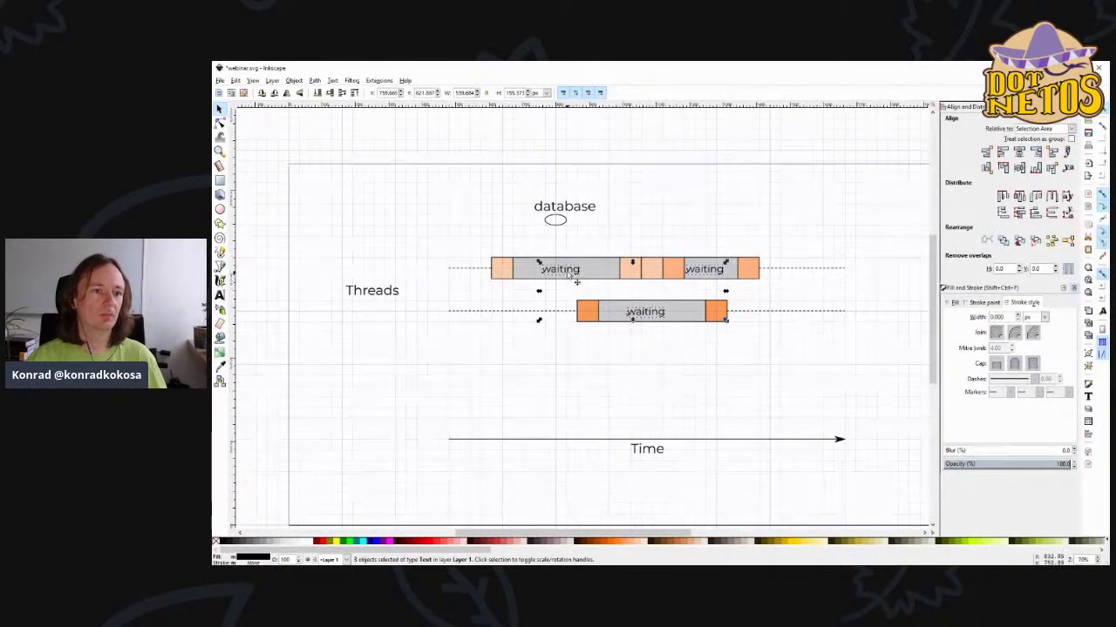
- Nudge the three "waiting" labels right and slightly up to centre them in the grey segments, and save the document
key("Right")
key("Right")
key("Right")
key("Up")
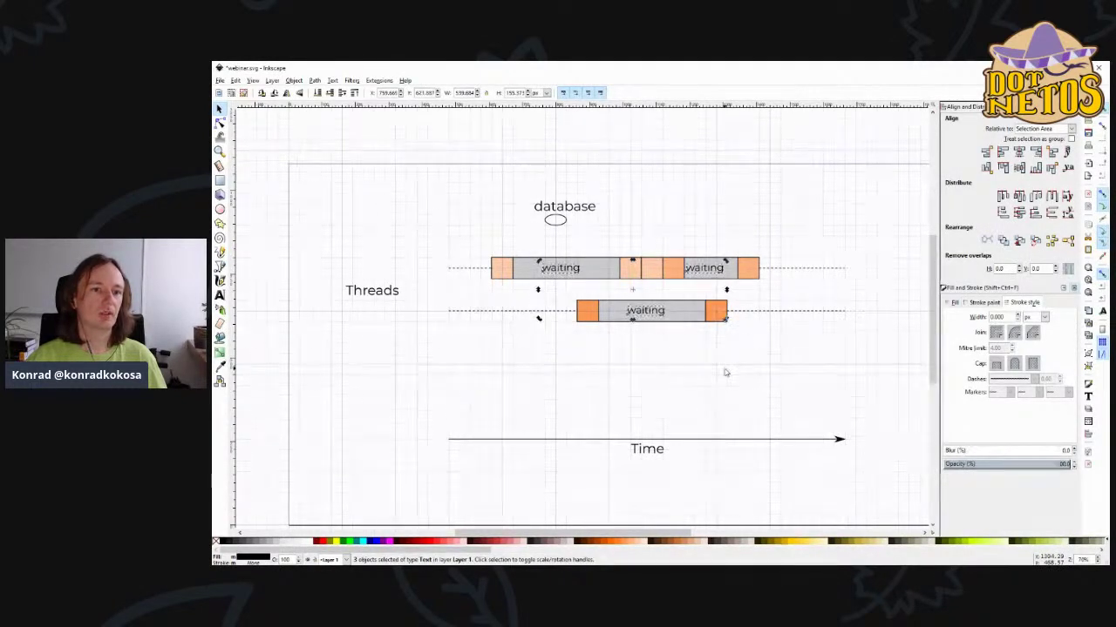
key("Right")
key("Right")
key("Right")
key("Right")
key("Right")
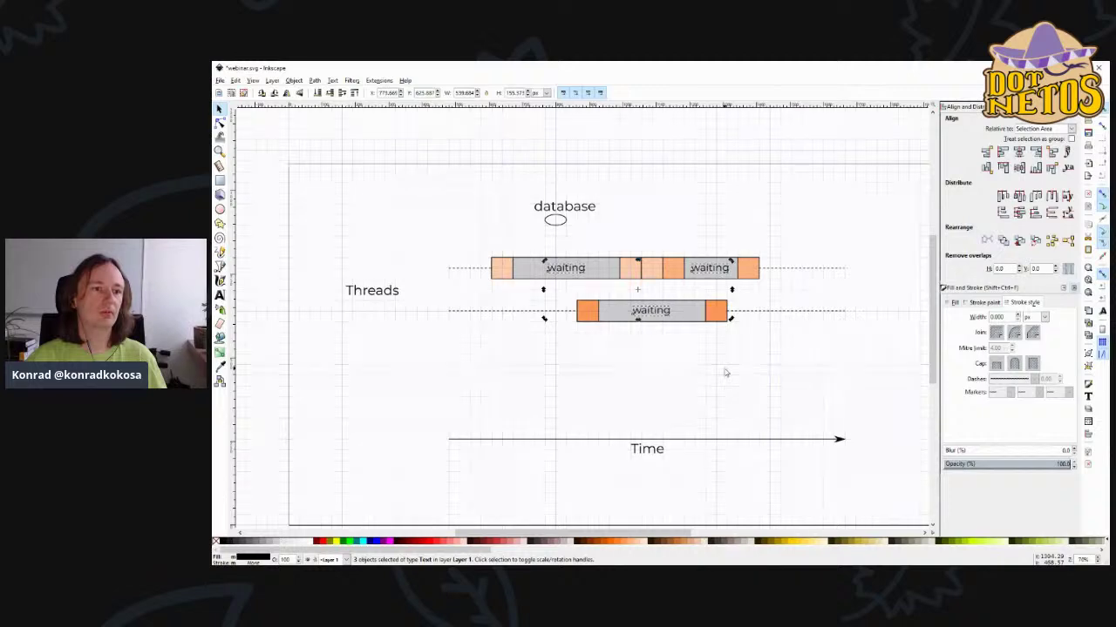
key("Escape")
key("ctrl+s")
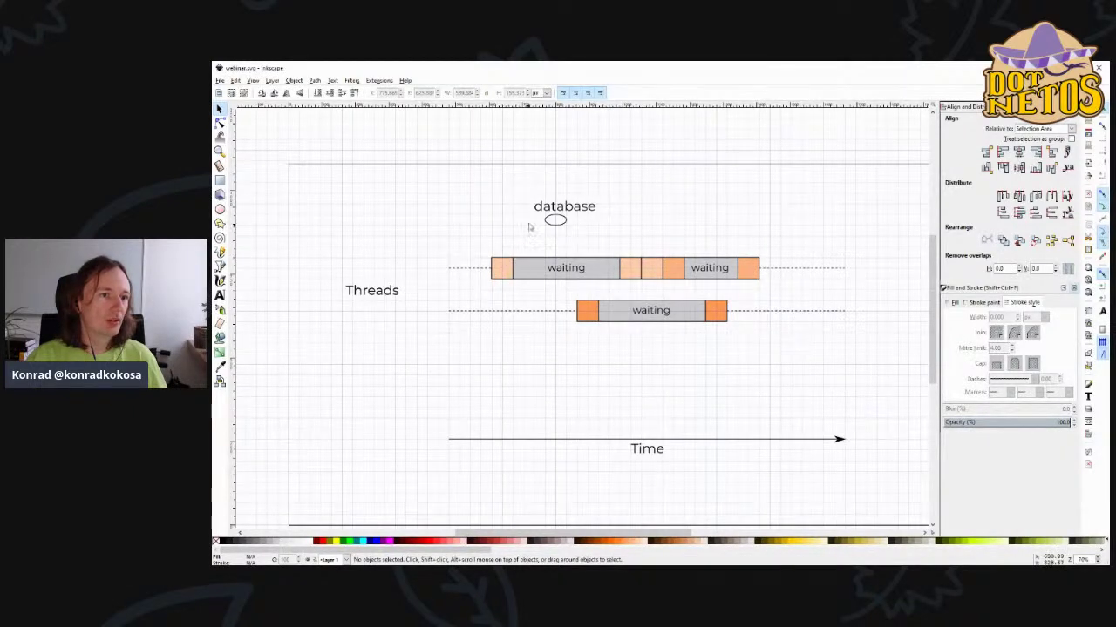
- Move the ellipse right to centre it below the "database" label, and activate the freehand Pencil tool
scroll(542, 236, "up", 2)
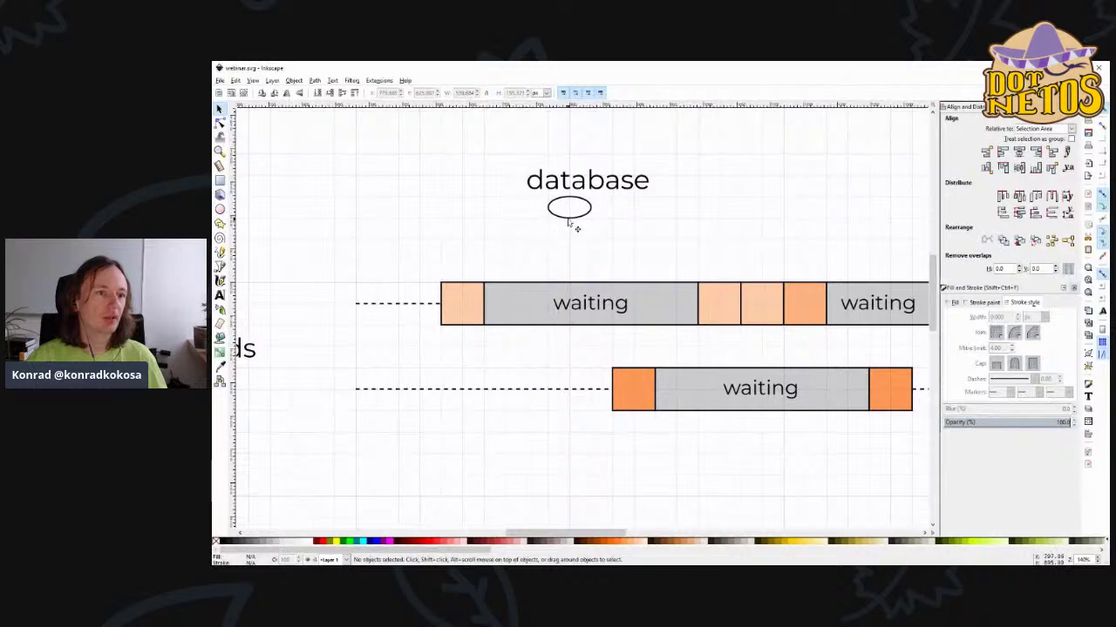
left_click(576, 220)
left_click_drag(576, 220, 592, 219)
left_click(503, 237)
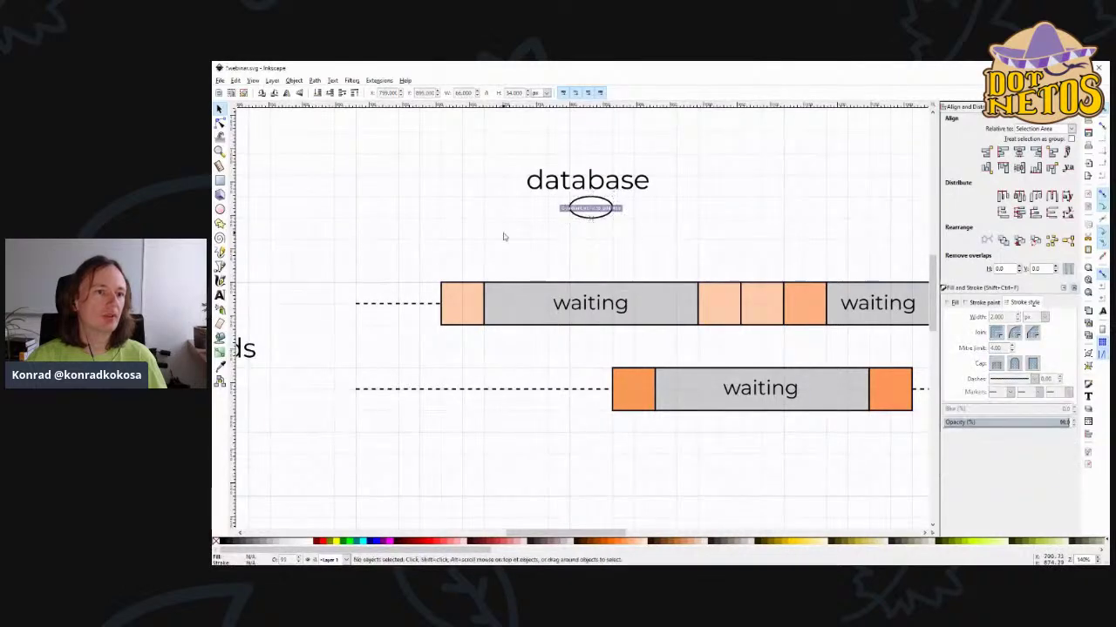
left_click(220, 252)
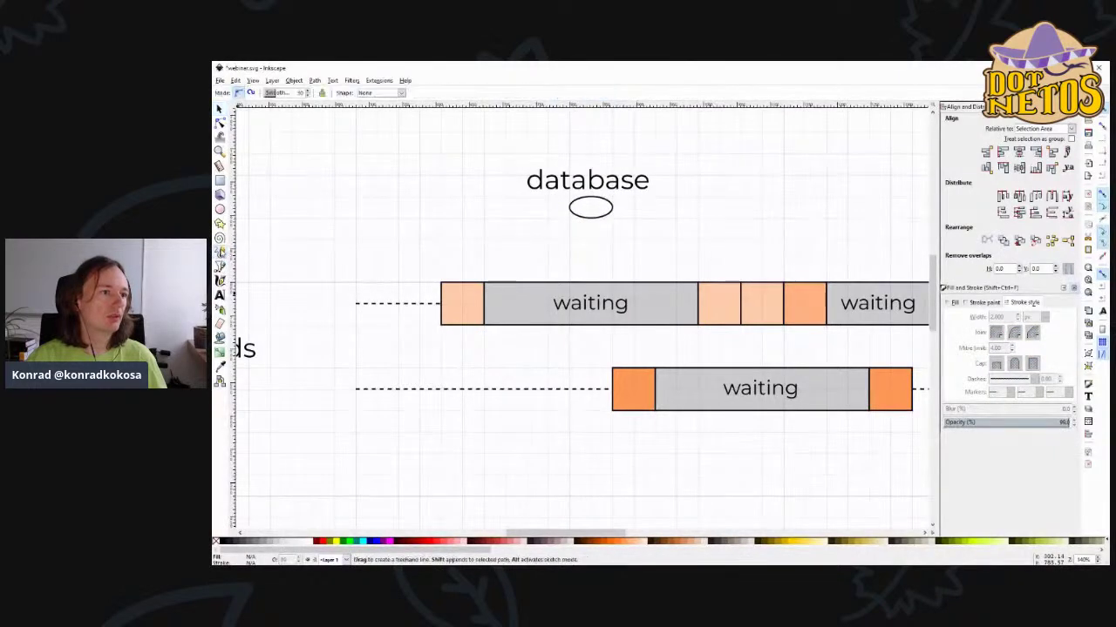
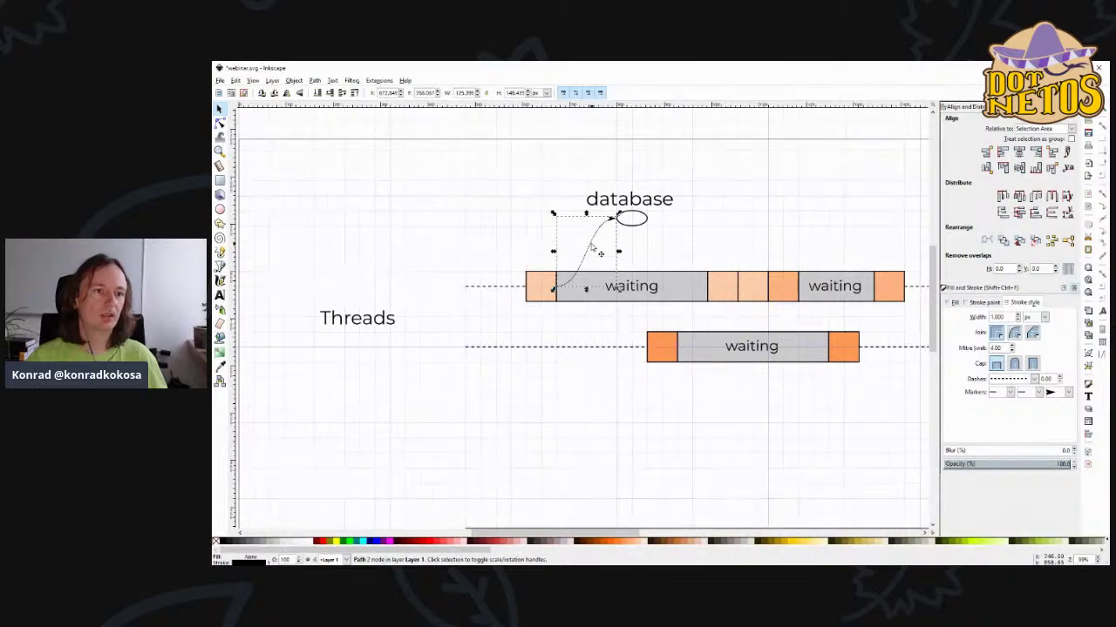
- Place a copy of the curved arrow on the ellipse's other side, flipped horizontally and nudged left to meet the ellipse
left_click_drag(600, 253, 693, 249)
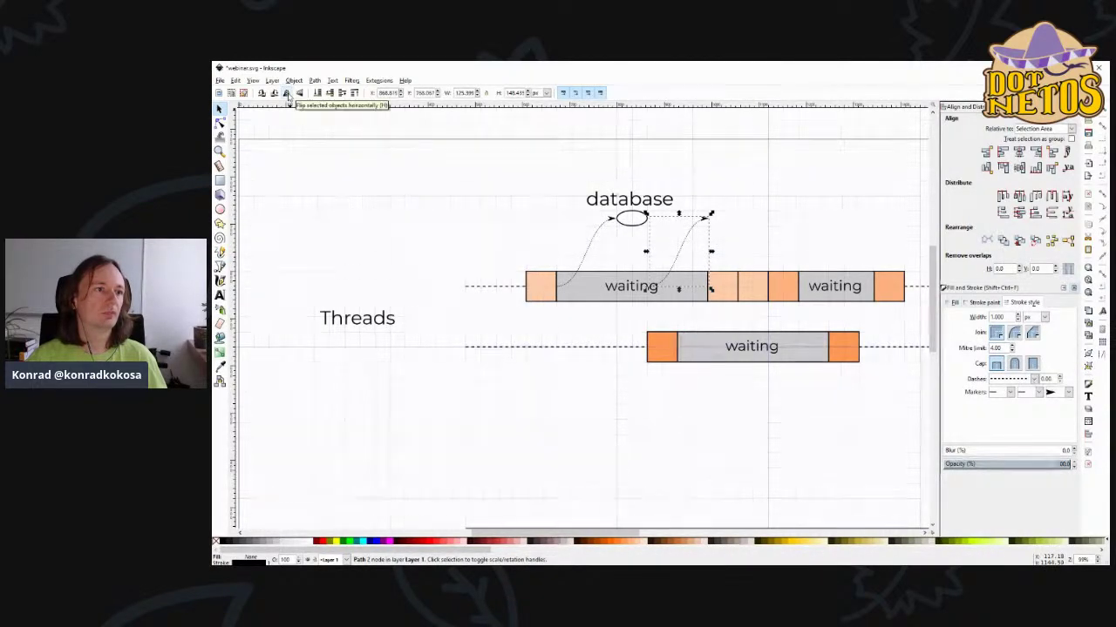
left_click(287, 93)
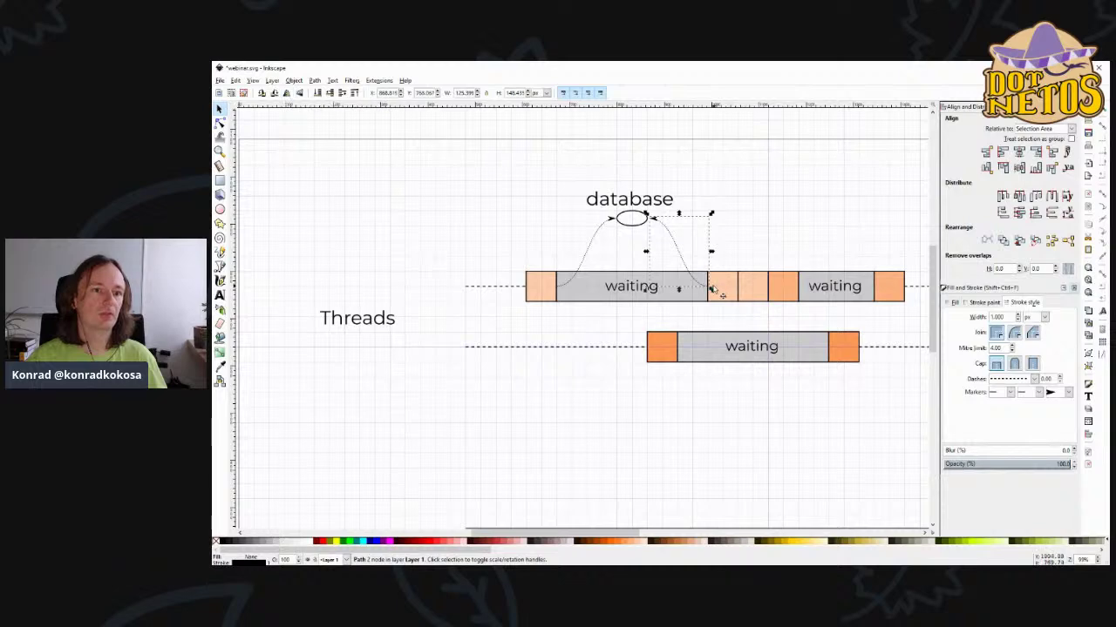
key("Left")
key("Left")
key("Left")
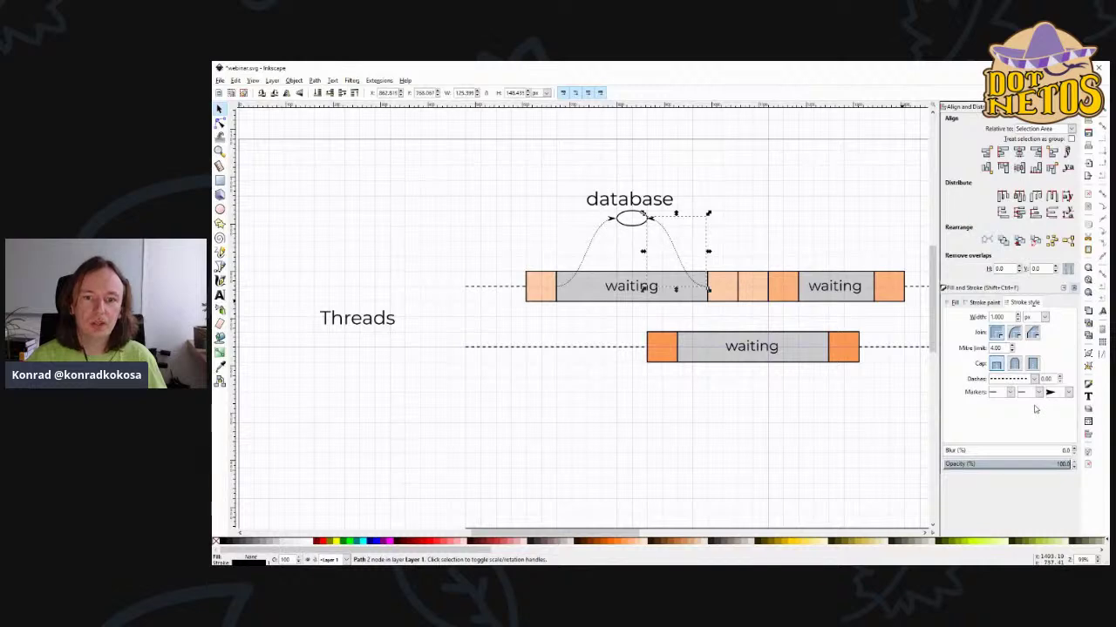
- Remove the flipped curve's end marker and give it a start arrowhead pointing into the upper bar
left_click(1066, 393)
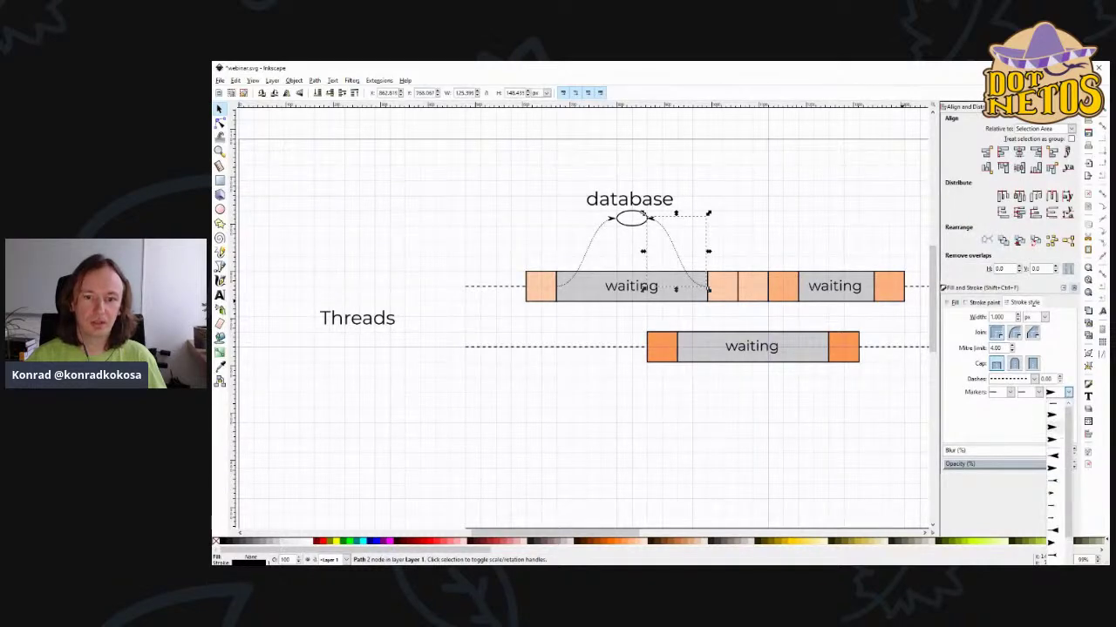
left_click(1045, 405)
left_click(1008, 393)
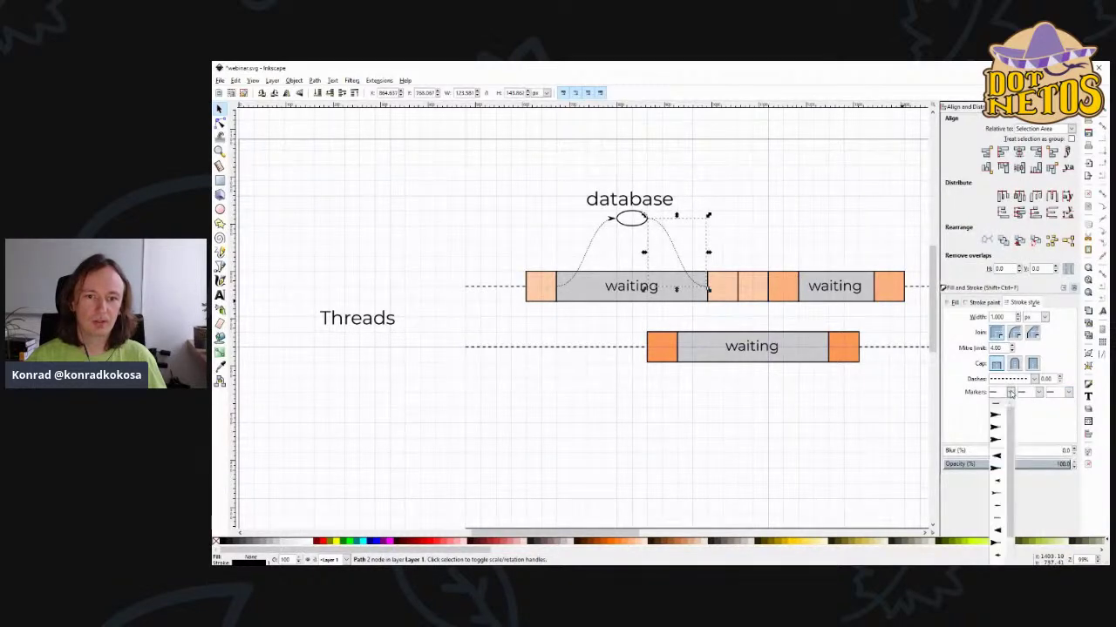
left_click(999, 455)
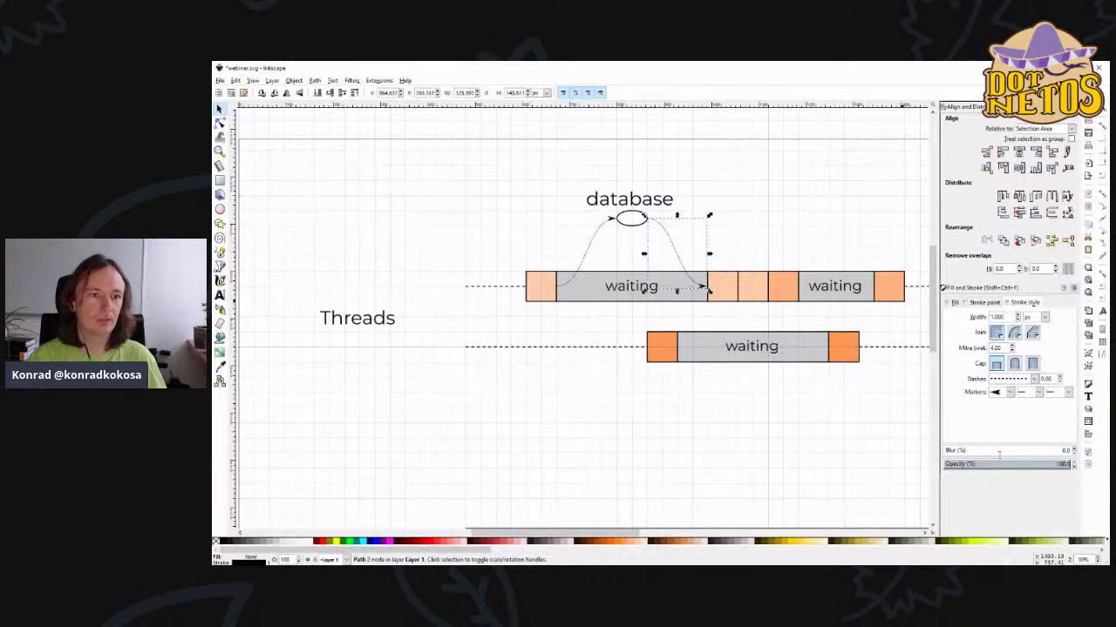
left_click(837, 209)
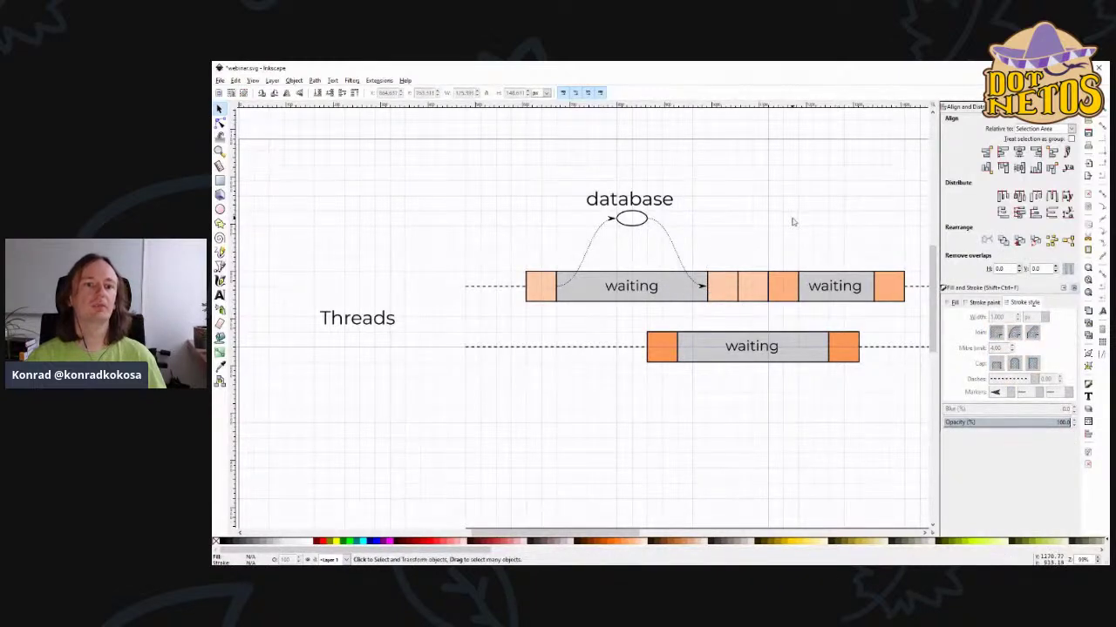
- Apply a dash pattern with longer dashes to both curved arrows
left_click(588, 264)
left_click(685, 254, "shift")
left_click(1035, 378)
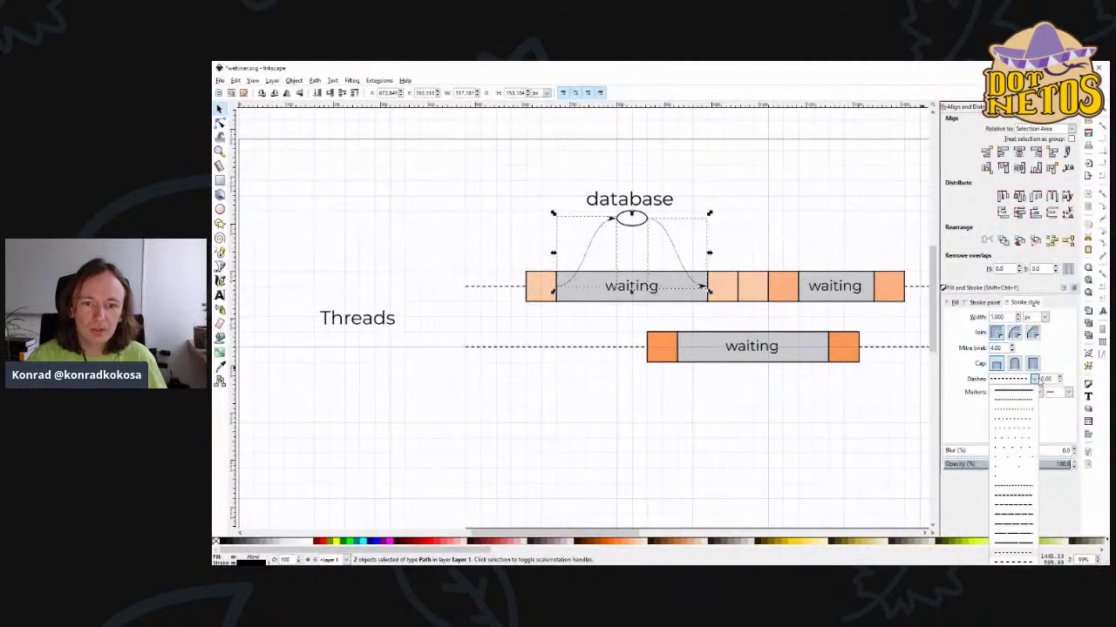
left_click(1012, 504)
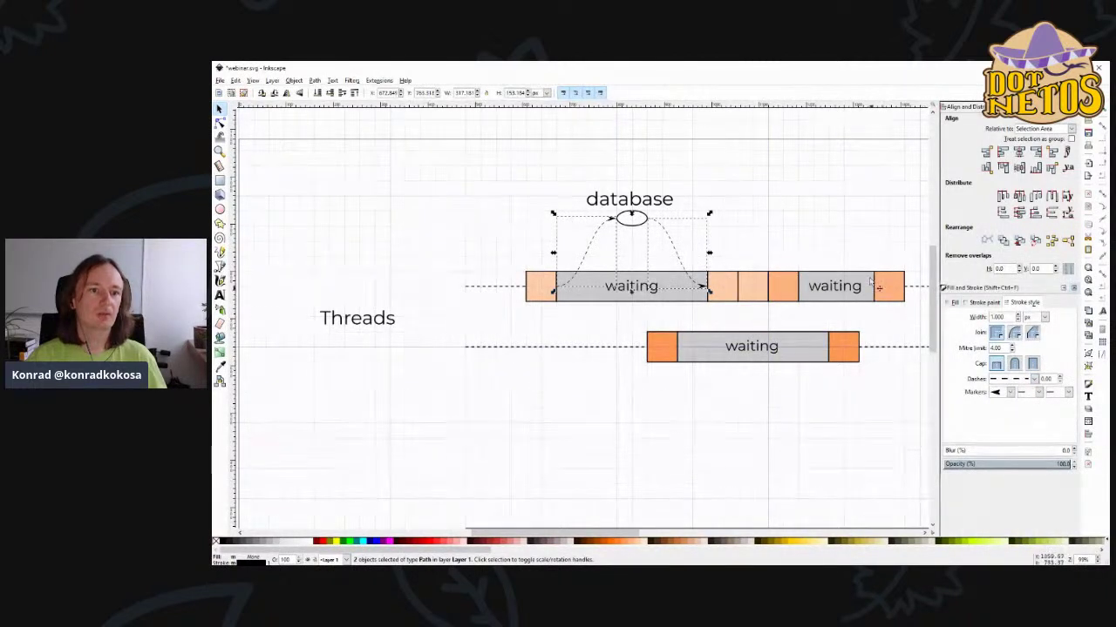
left_click(815, 258)
- Move the "database" label slightly right to centre it above the ellipse
scroll(727, 251, "down", 1)
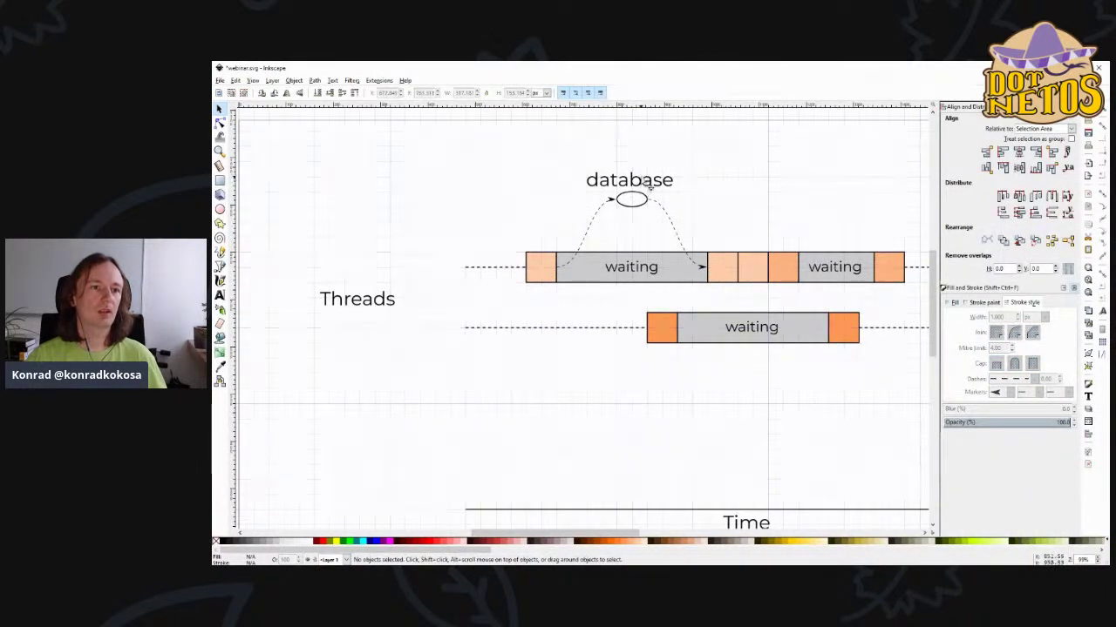
left_click(649, 183)
left_click(662, 190)
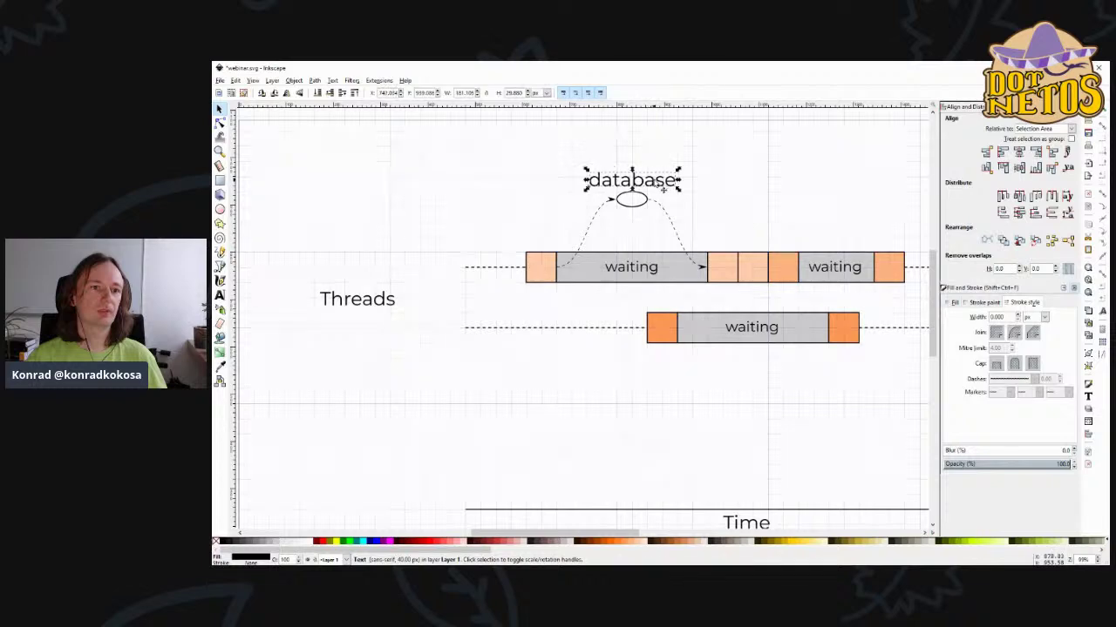
- Duplicate the "database" label, ellipse and both curved arrows, placing the copy above the second "waiting" segment of the upper bar
left_click(772, 189)
scroll(790, 214, "down", 4)
scroll(791, 213, "up", 1)
scroll(791, 214, "down", 1)
scroll(791, 214, "up", 3)
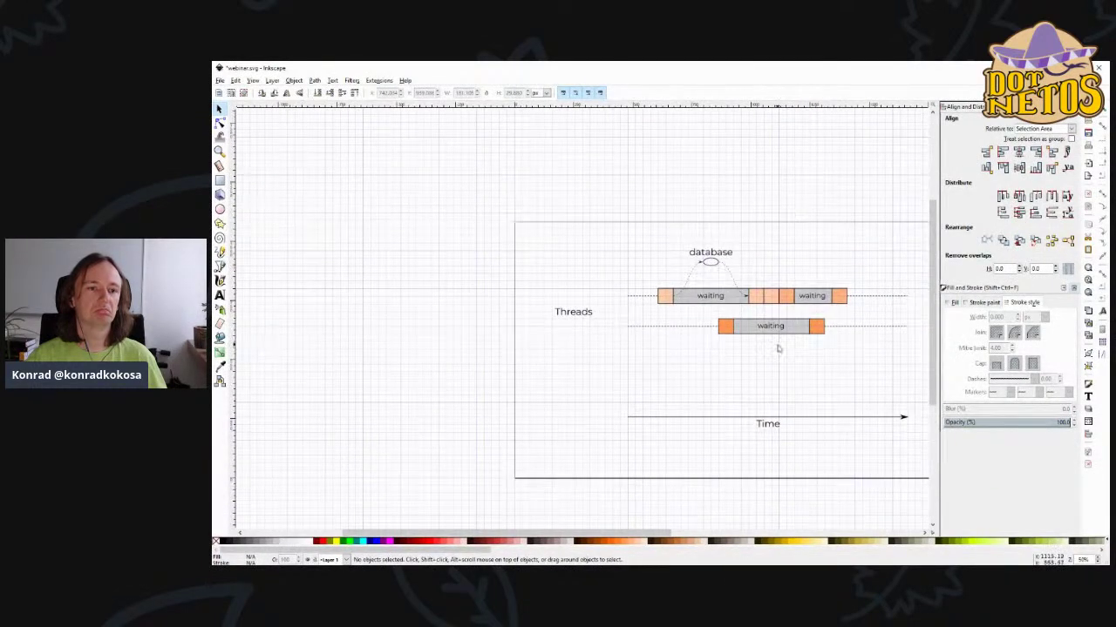
scroll(627, 351, "right", 3)
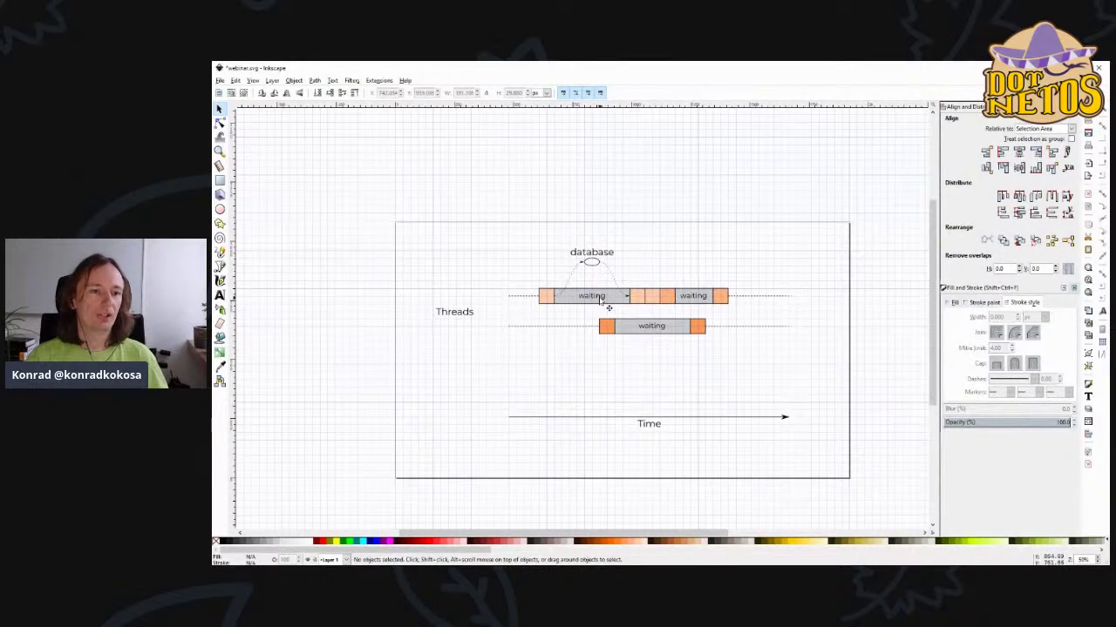
scroll(641, 366, "up", 1)
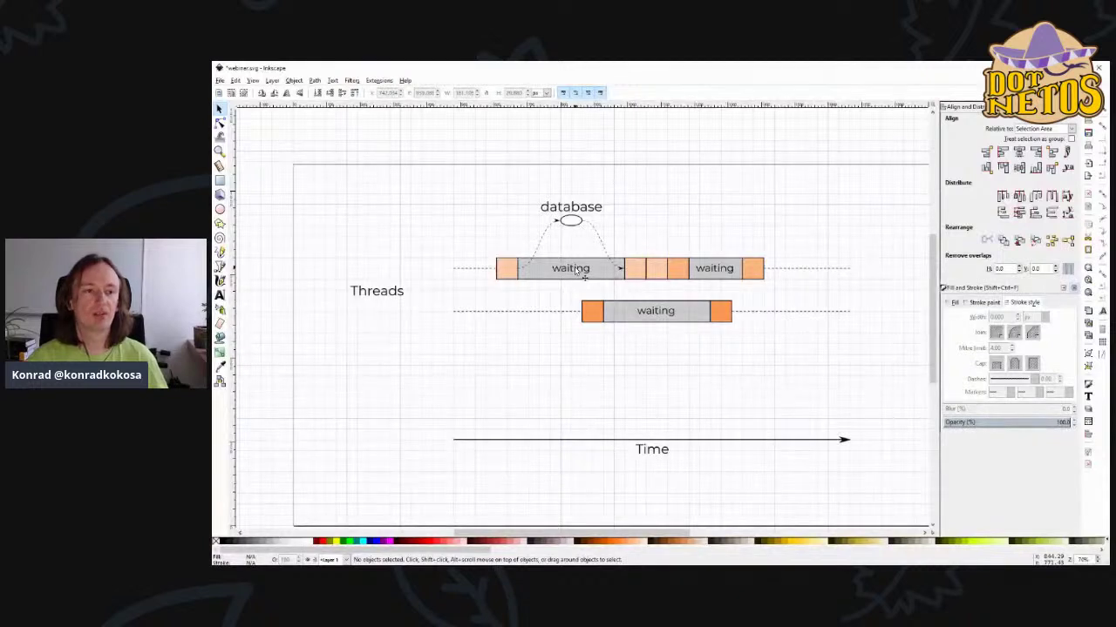
left_click(542, 239)
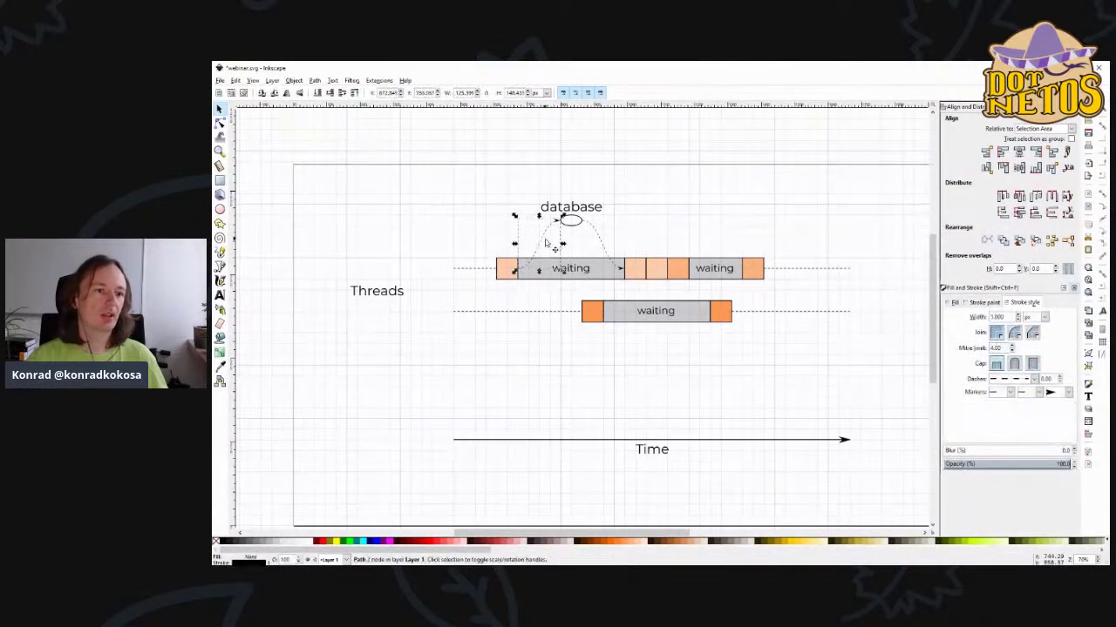
left_click(597, 234, "shift")
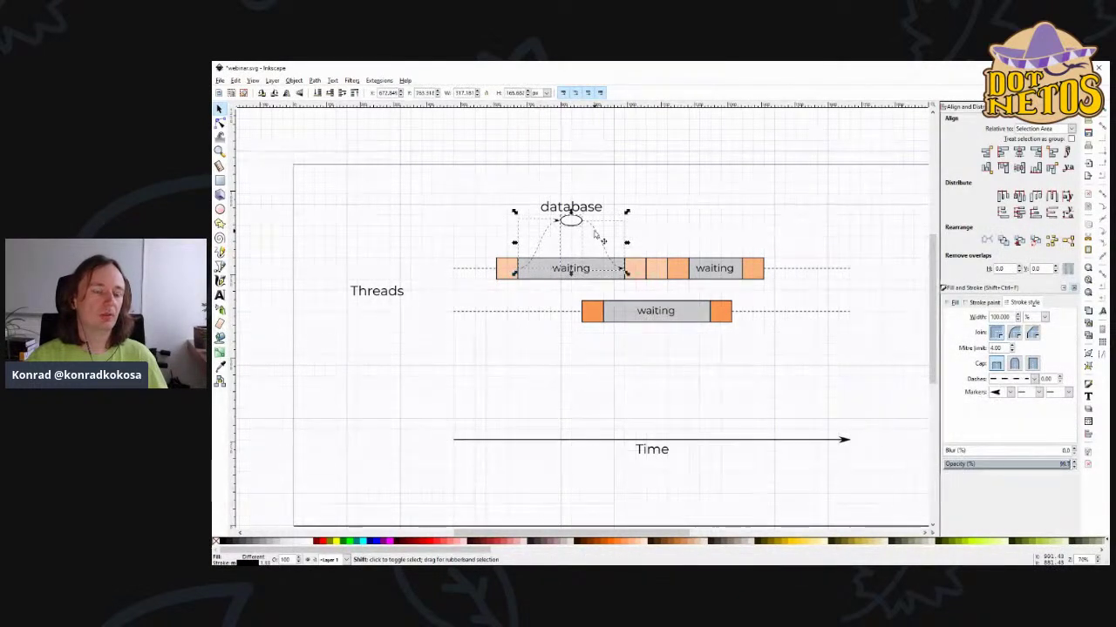
key("ctrl+d")
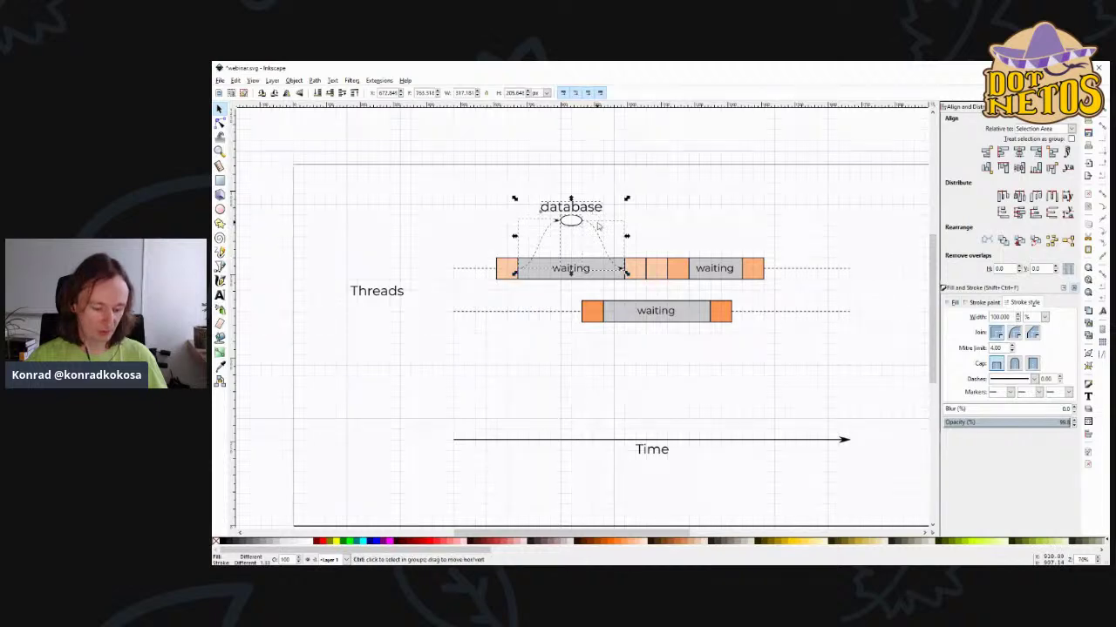
left_click_drag(601, 219, 767, 211)
left_click(823, 201)
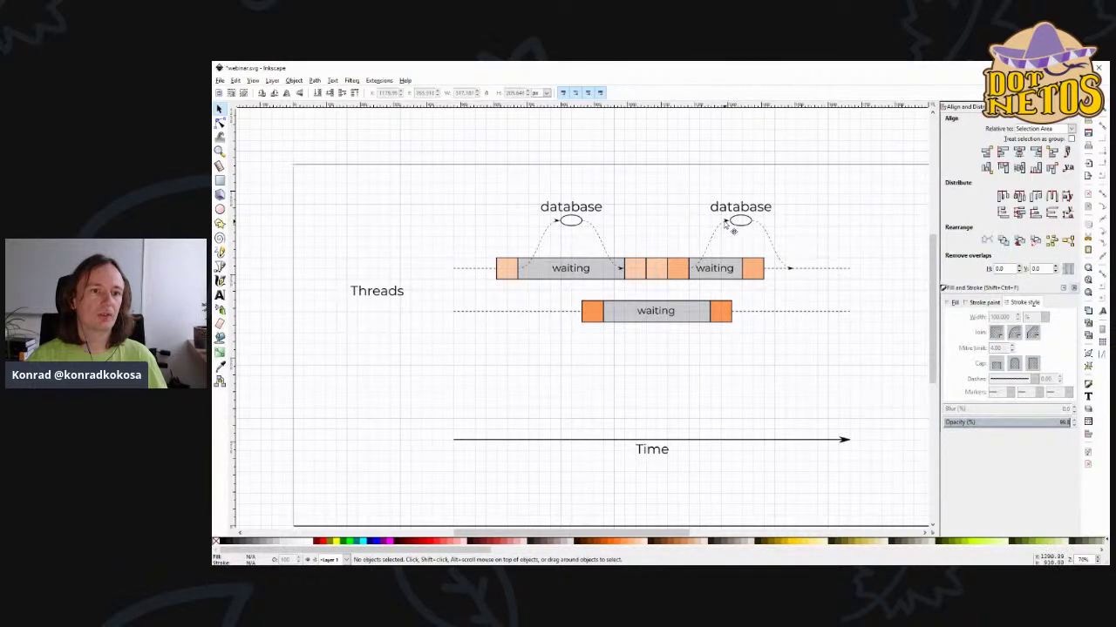
- Narrow the copied left curve by moving its arrowhead end left, and shift the copied ellipse and right curve left to match
left_click(728, 225)
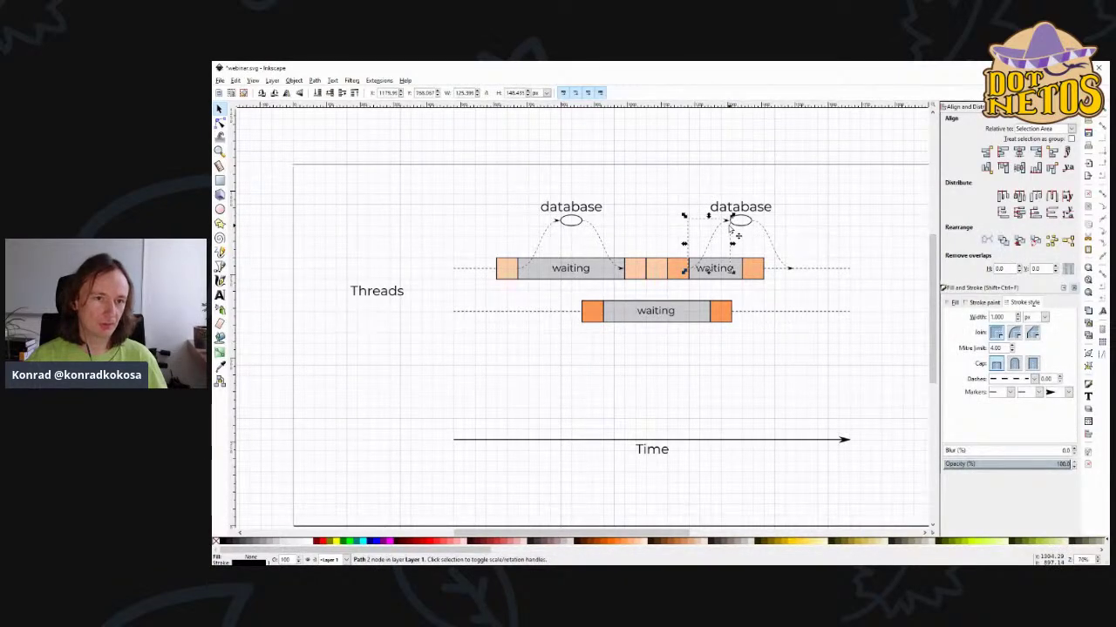
double_click(730, 225)
left_click_drag(730, 224, 712, 223)
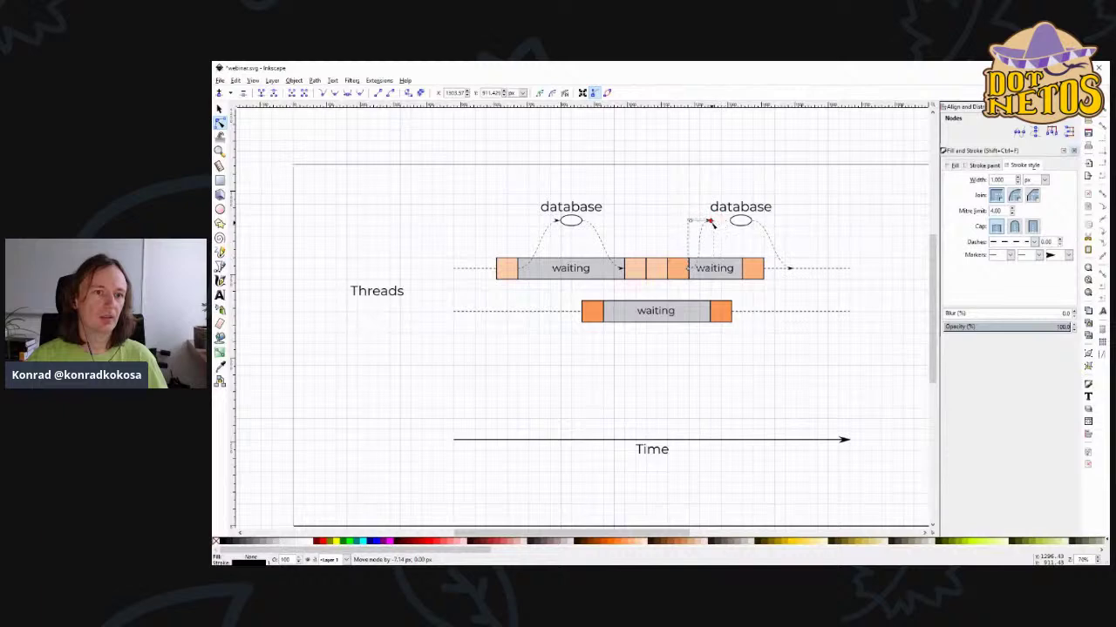
key("s")
left_click(729, 225)
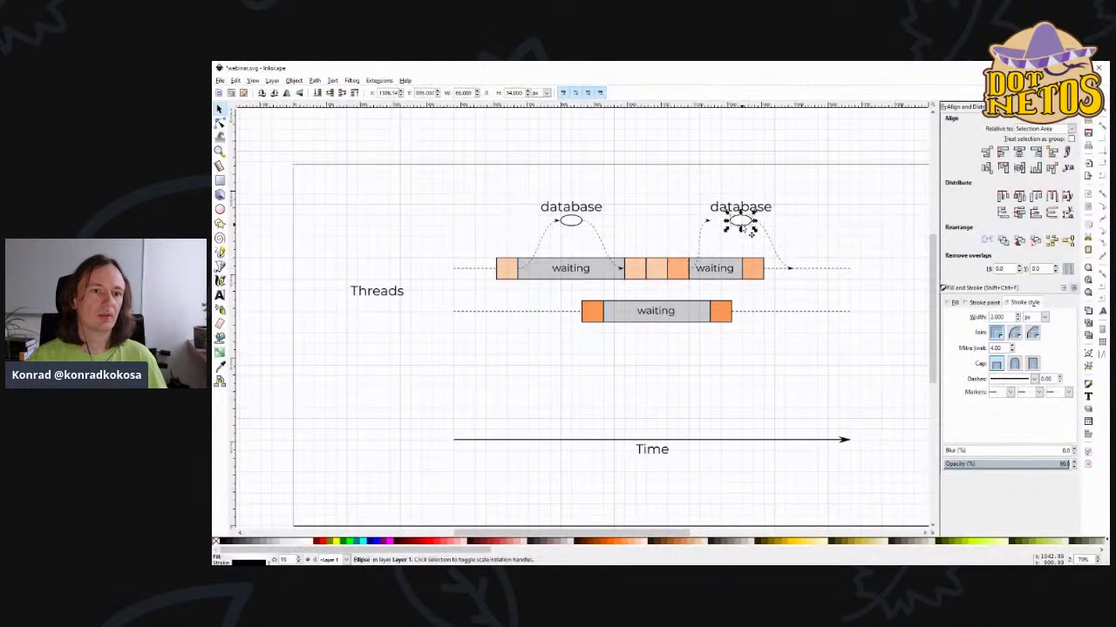
left_click(750, 228)
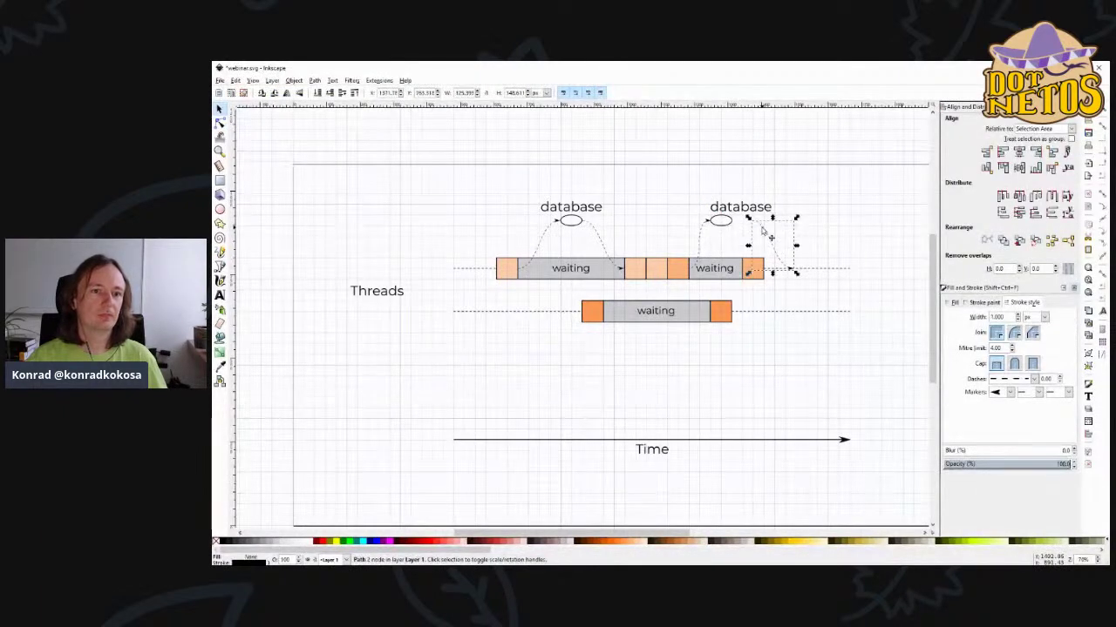
left_click_drag(747, 231, 741, 229)
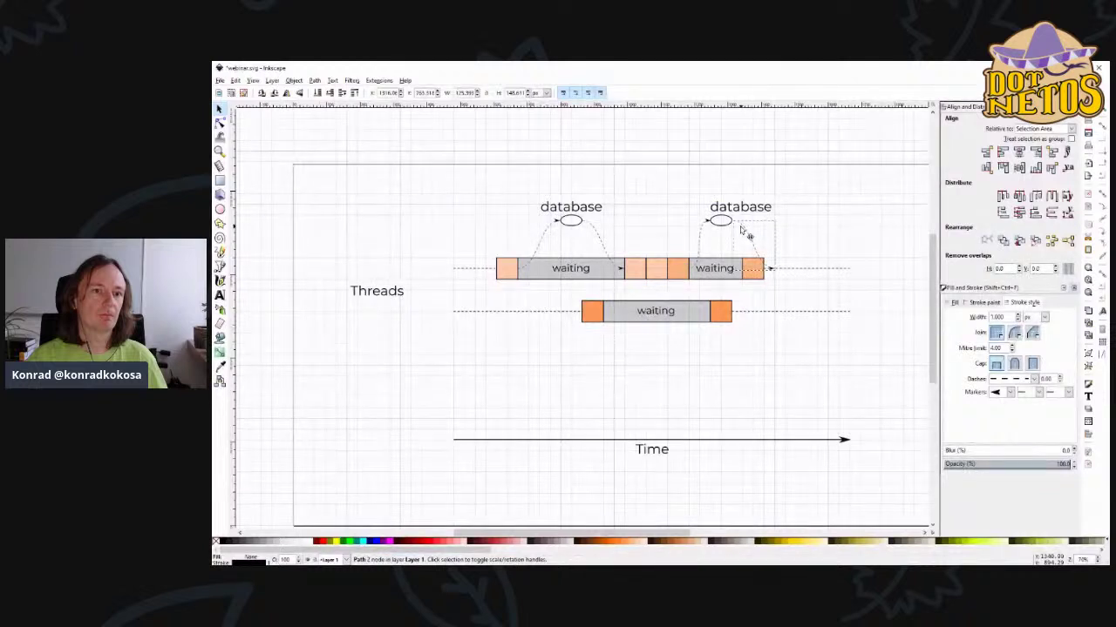
- Pull the copied right curve's arrowhead to the end of the second "waiting" segment and nudge the copied ellipse slightly left
key("n")
left_click_drag(774, 271, 739, 267)
key("s")
left_click(720, 228)
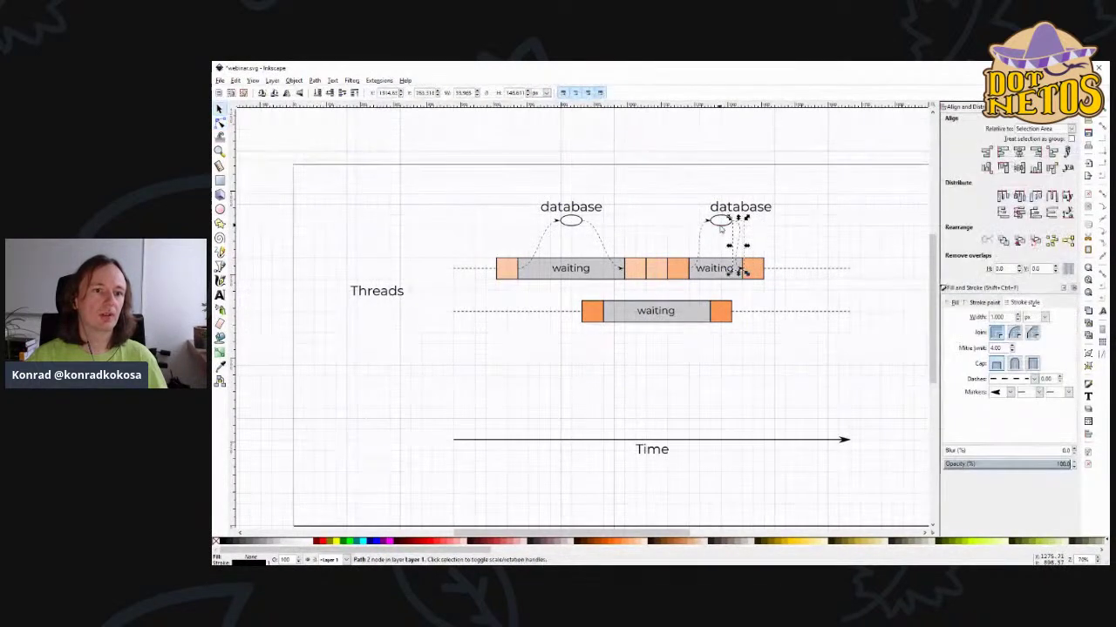
key("Left")
key("Left")
key("Left")
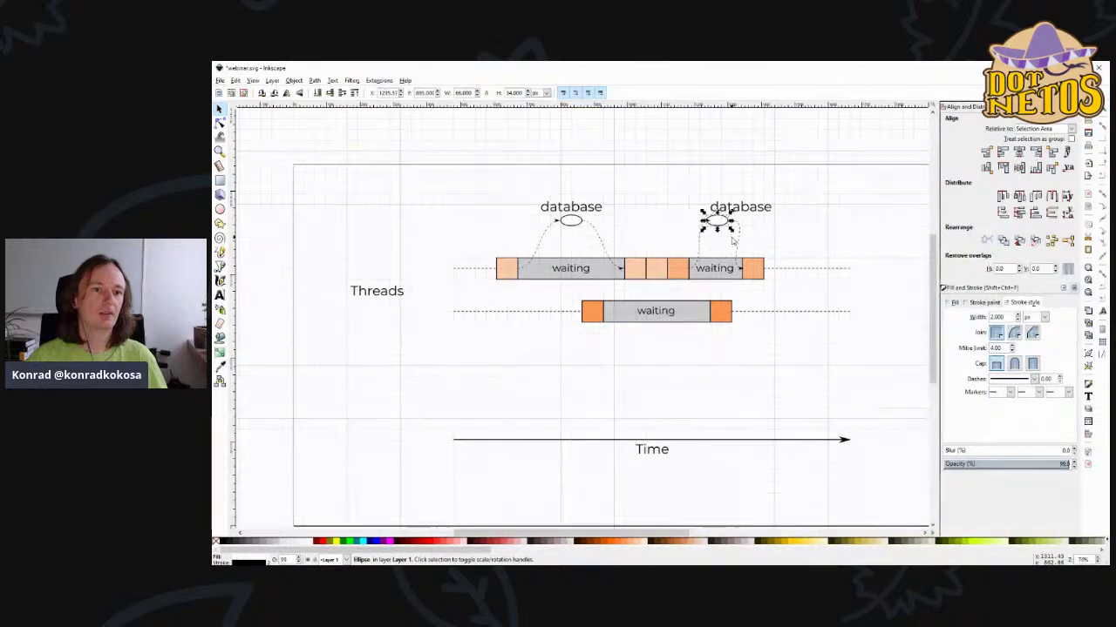
- Adjust the end nodes and handles of the copied curves so both meet the sides of the second ellipse
scroll(709, 249, "up", 2)
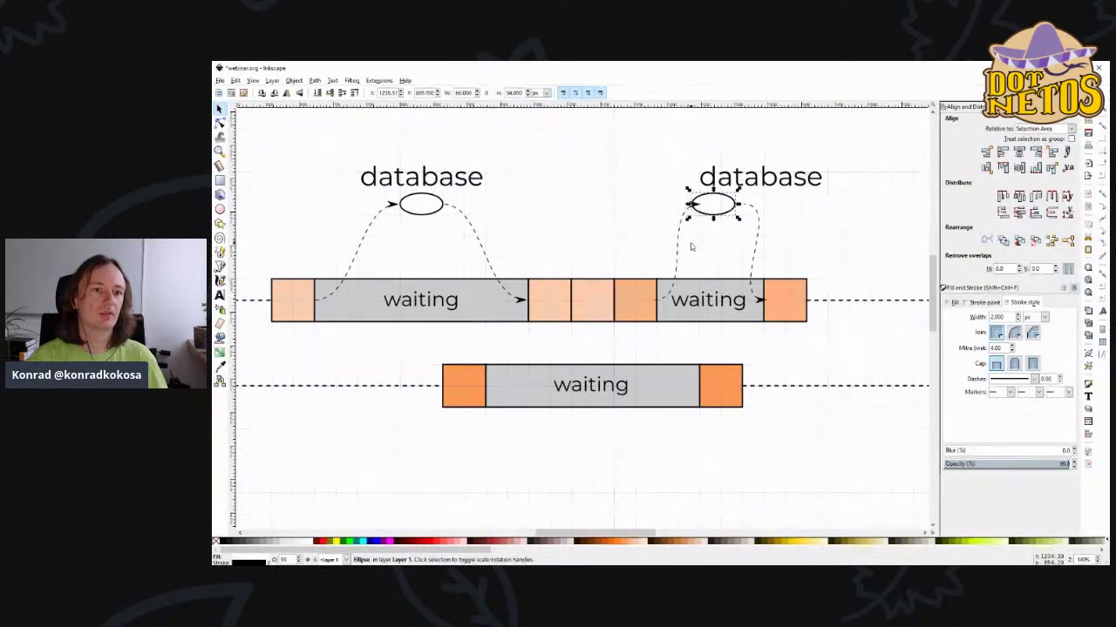
key("n")
left_click(690, 225)
left_click(694, 204)
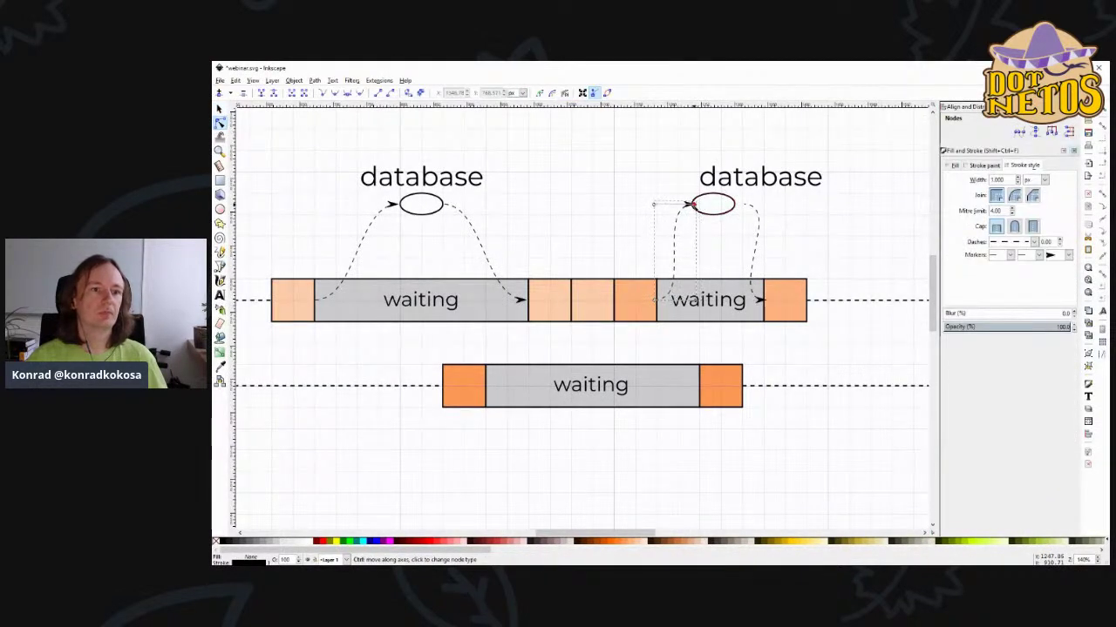
left_click_drag(751, 210, 737, 205)
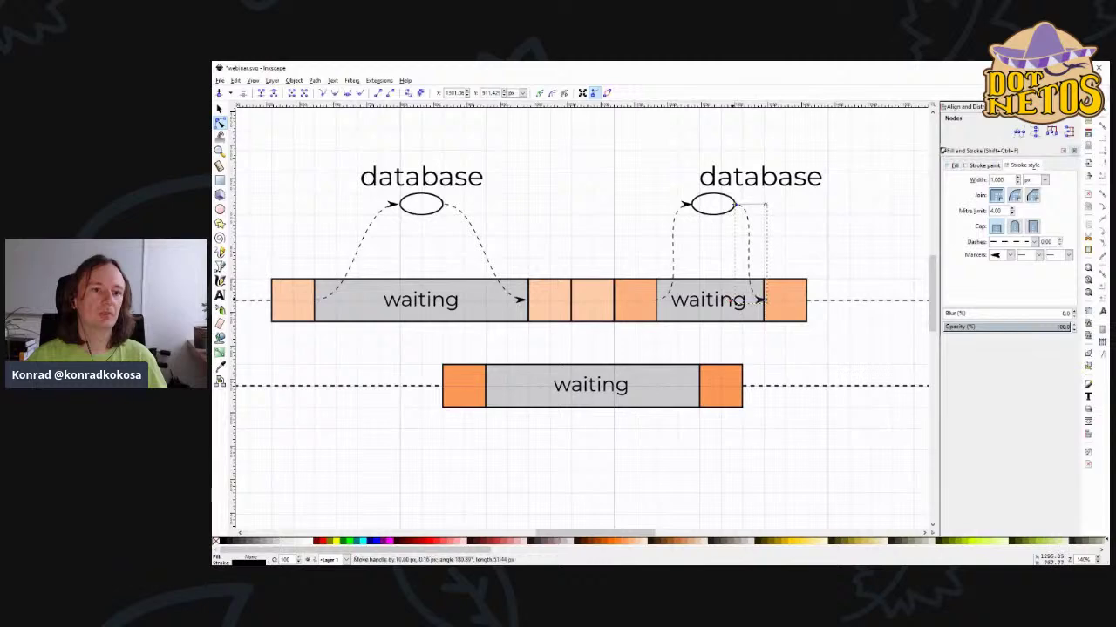
key("Escape")
key("s")
scroll(827, 343, "down", 2)
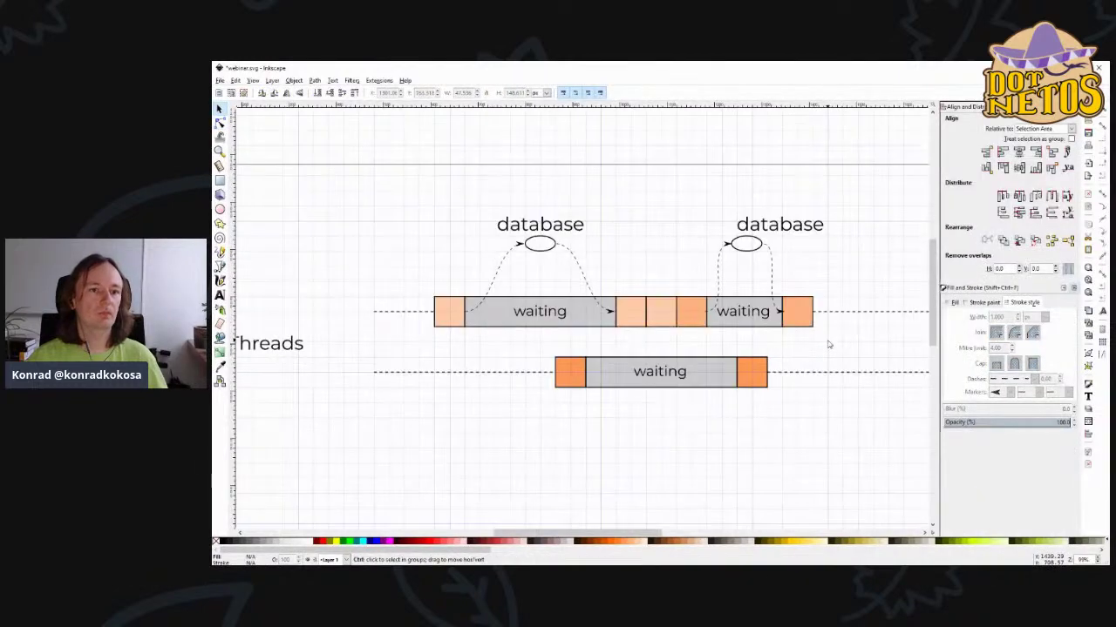
- Nudge the second "database" label left to centre it above its ellipse
scroll(827, 343, "down", 1)
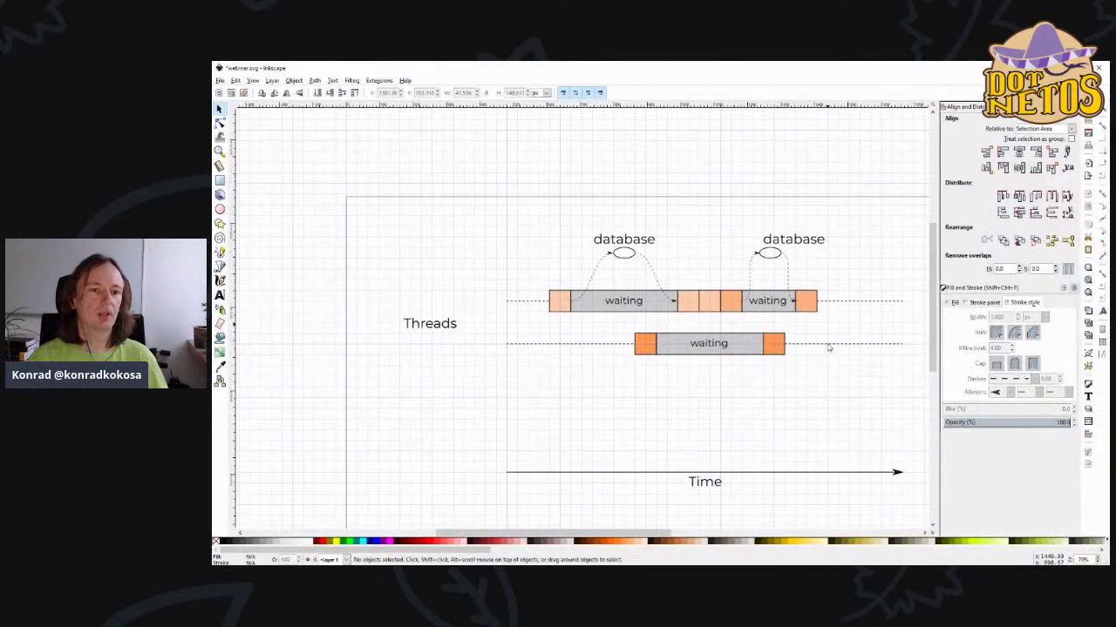
left_click(626, 254)
left_click(768, 256)
scroll(826, 399, "up", 1)
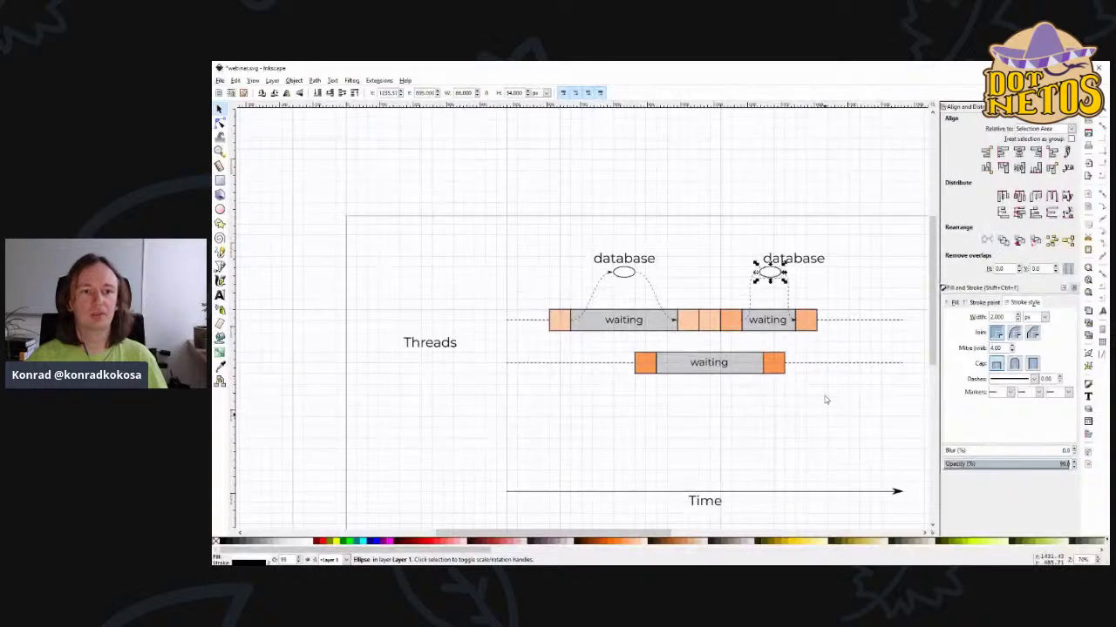
key("Tab")
key("Left")
key("Left")
key("Left")
key("Left")
key("Left")
key("Left")
key("Left")
key("Left")
key("Left")
key("Left")
key("Left")
key("Left")
key("Left")
key("Left")
key("Left")
key("Left")
key("Left")
key("Left")
key("Left")
key("Left")
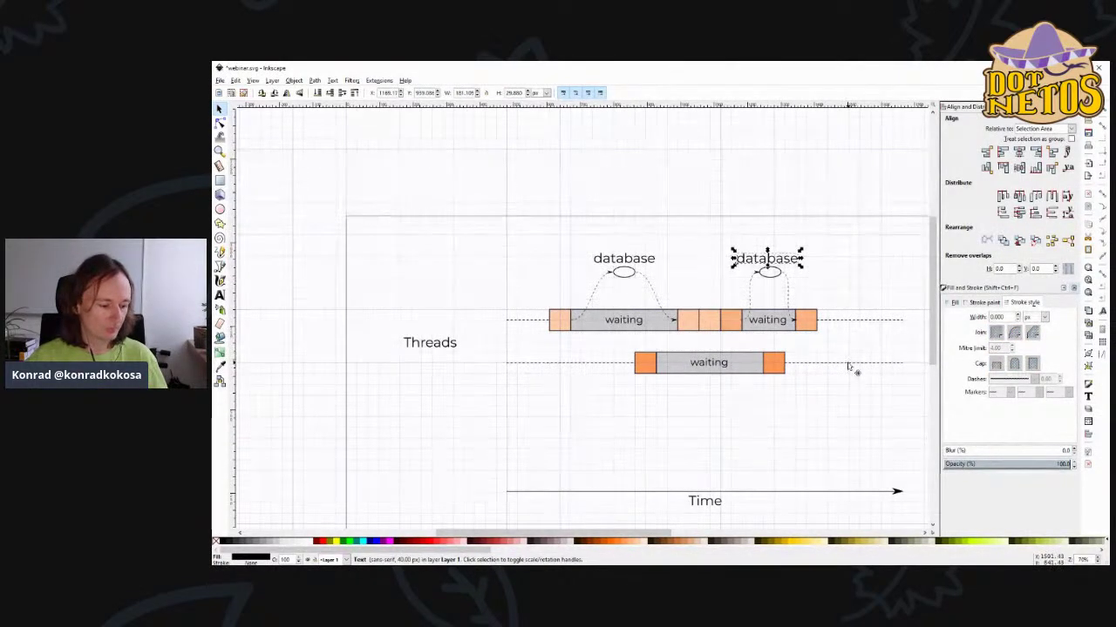
- Clear the selection and save the document
left_click(849, 364)
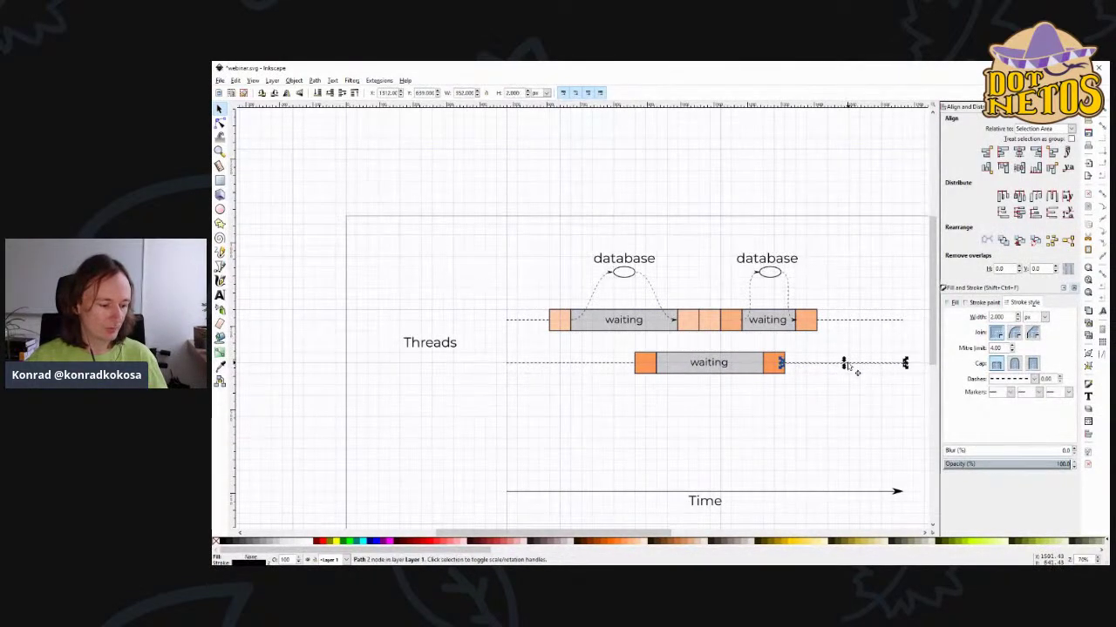
left_click(835, 451)
scroll(750, 435, "right", 2)
scroll(670, 428, "down", 1)
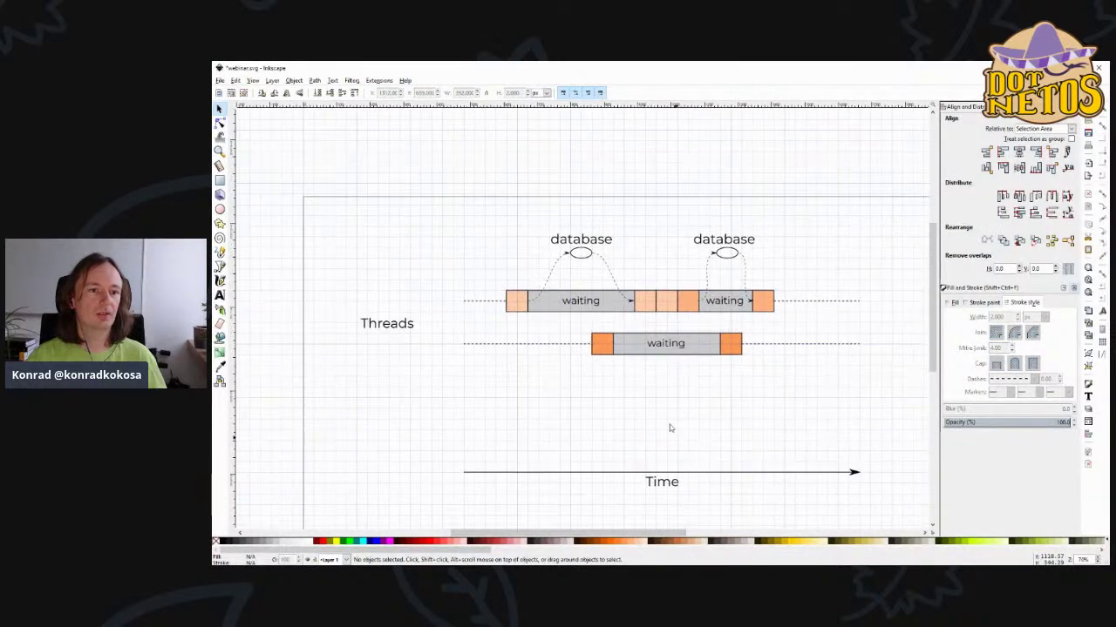
key("ctrl+s")
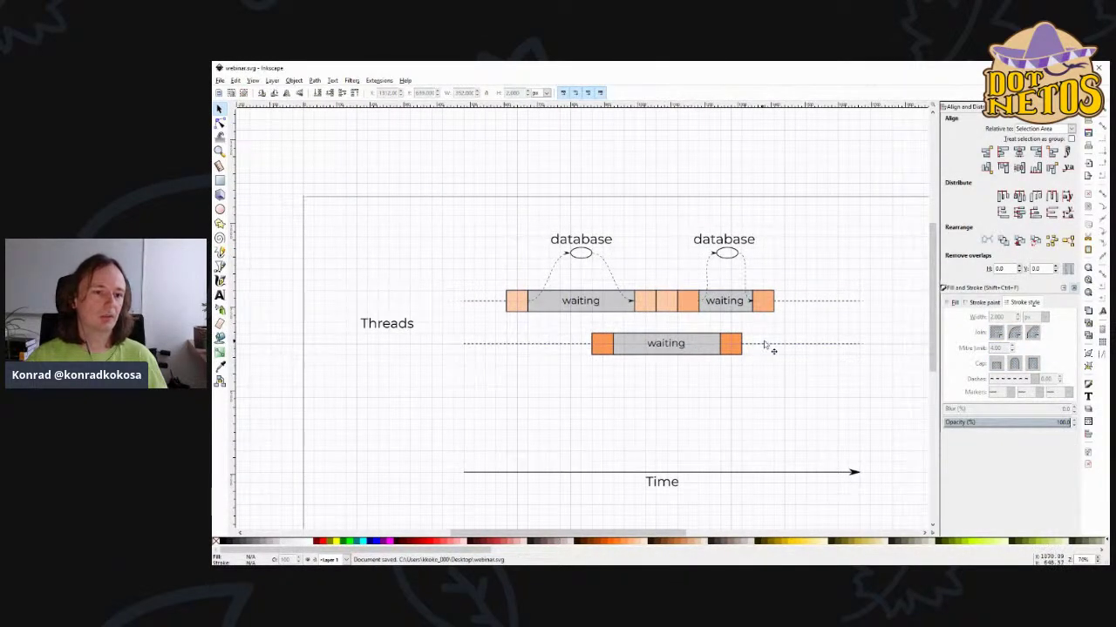
- Delete both "database" labels above the ellipses
left_click(716, 244)
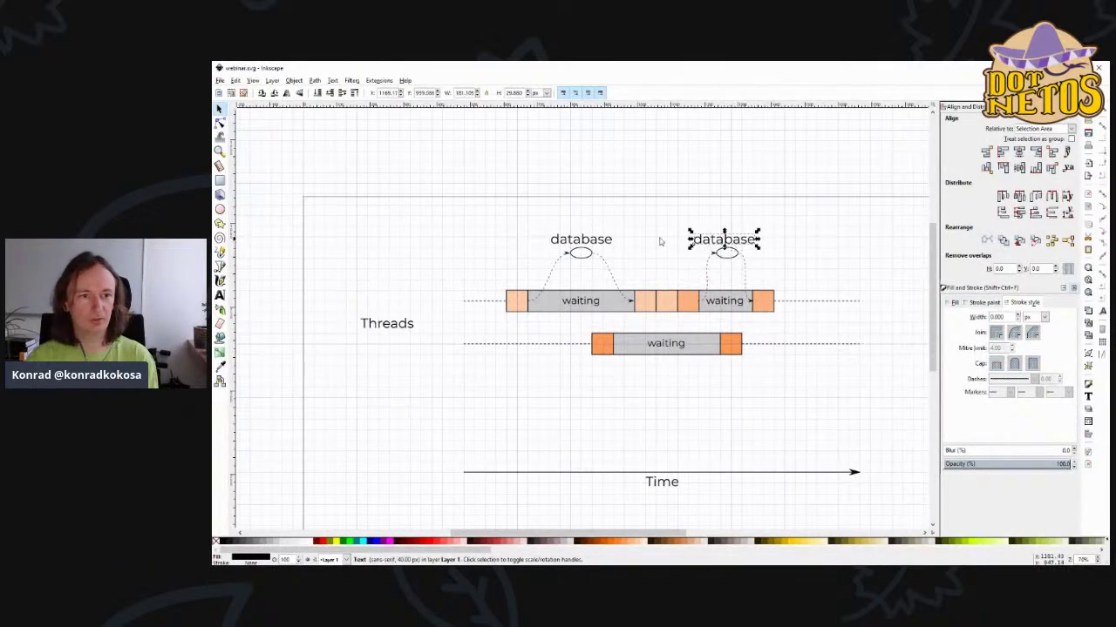
key("Delete")
left_click(618, 242)
key("Delete")
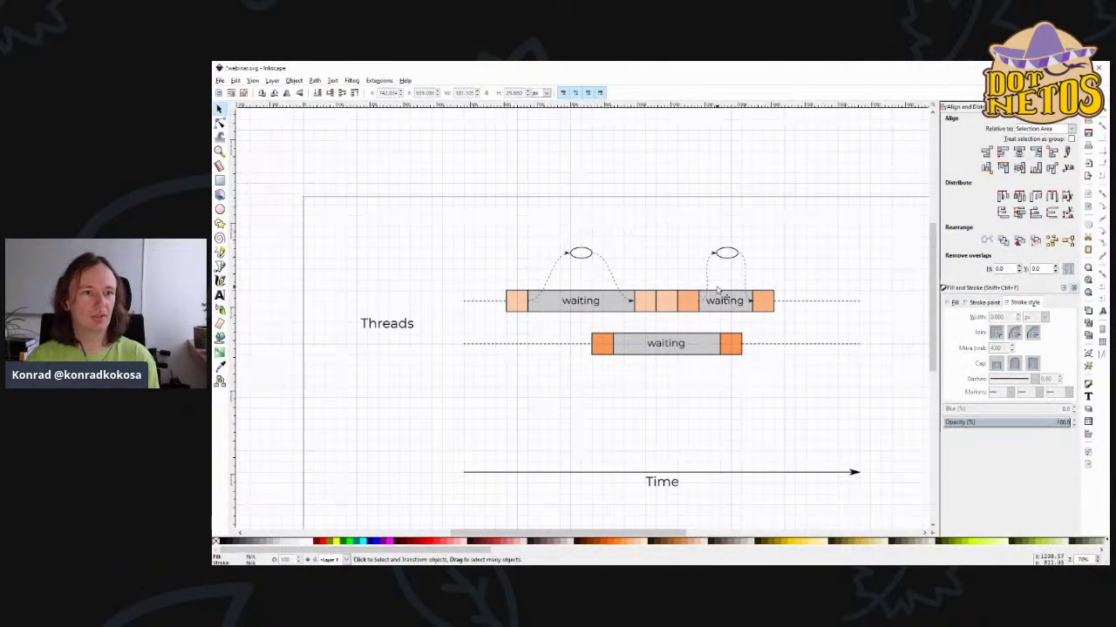
- Duplicate the second ellipse with its two curved arrows and move the copy left, between the existing ellipses
left_click(714, 255)
left_click(741, 262, "shift")
left_click(747, 274, "shift")
left_click(742, 270, "shift")
left_click(735, 266, "shift")
key("ctrl+d")
left_click_drag(739, 265, 672, 255)
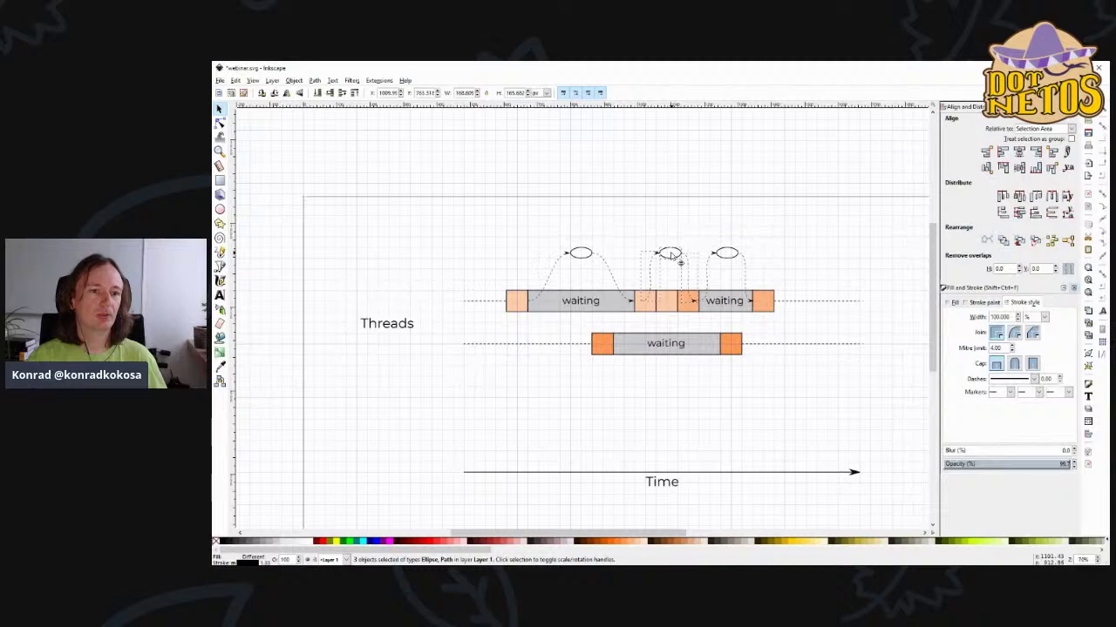
- Move the copied ellipse and curves below the lower bar and flip them vertically so the curves reach its "waiting" segment
left_click_drag(674, 258, 684, 401)
left_click(298, 92)
left_click_drag(674, 427, 682, 396)
left_click(682, 395)
left_click(744, 410)
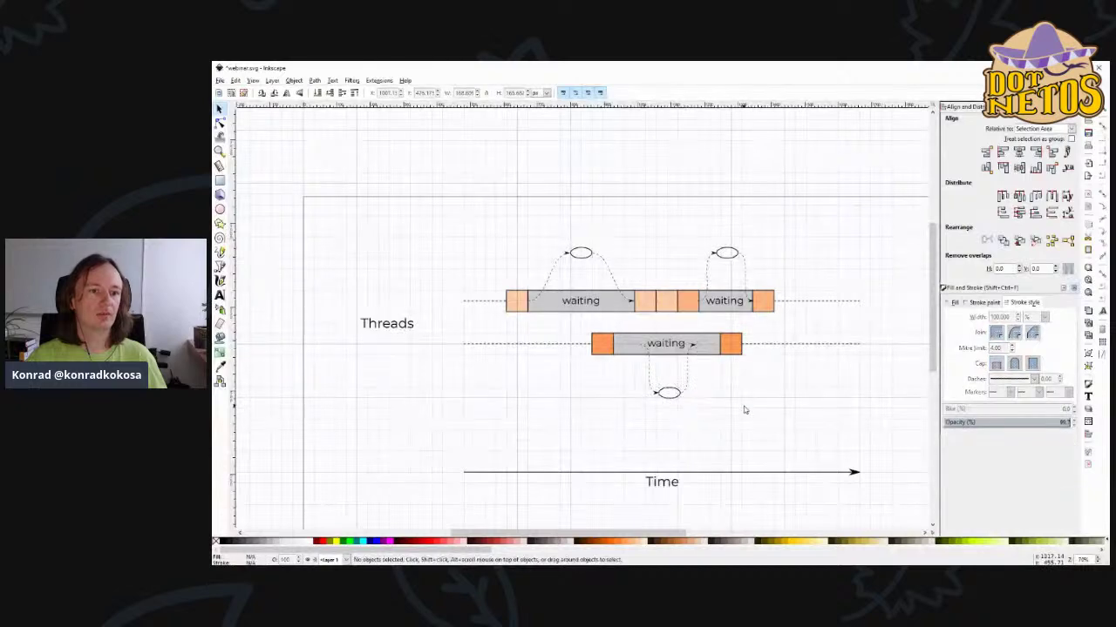
- Stretch the outer ends of the two lower curves to the start and end of the lower "waiting" segment
left_click(659, 382)
key("n")
scroll(695, 363, "up", 2)
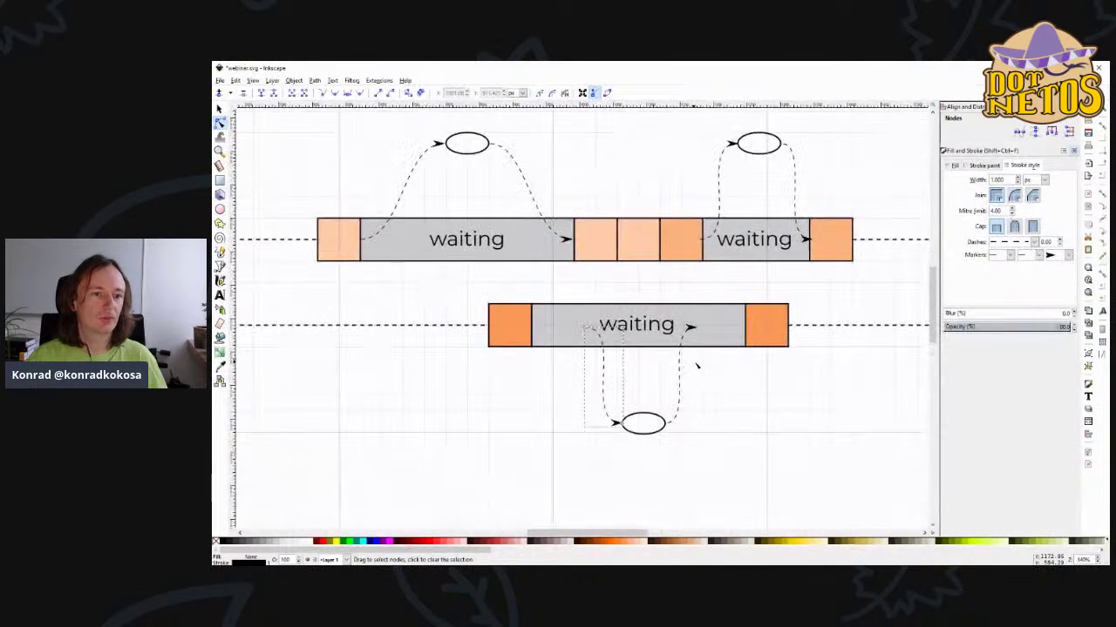
left_click_drag(584, 329, 534, 327)
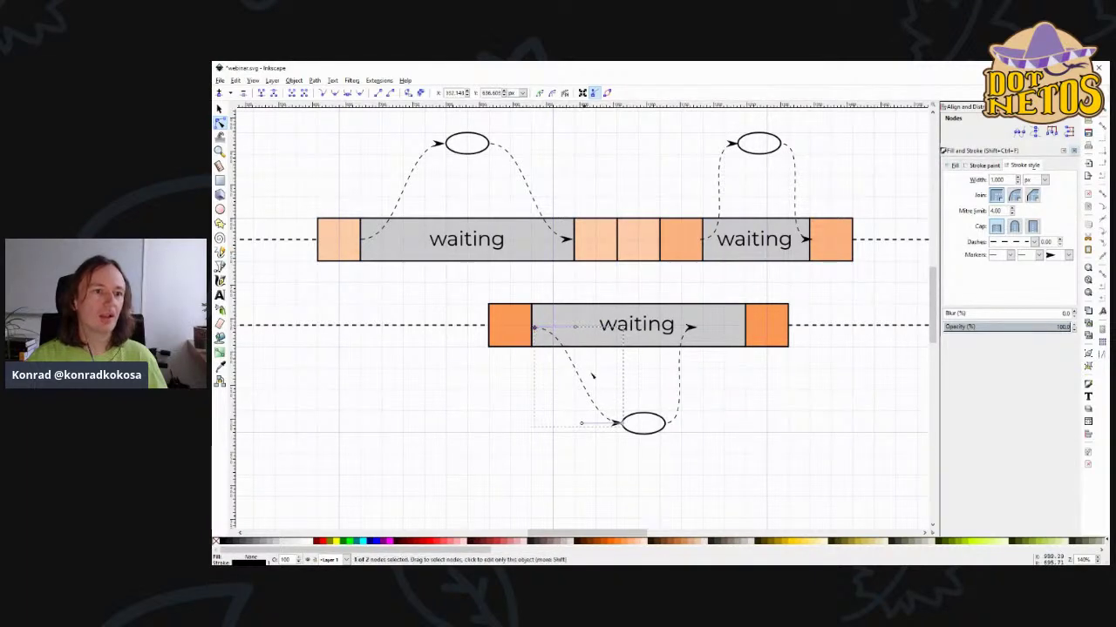
left_click(692, 328)
left_click_drag(692, 328, 739, 327)
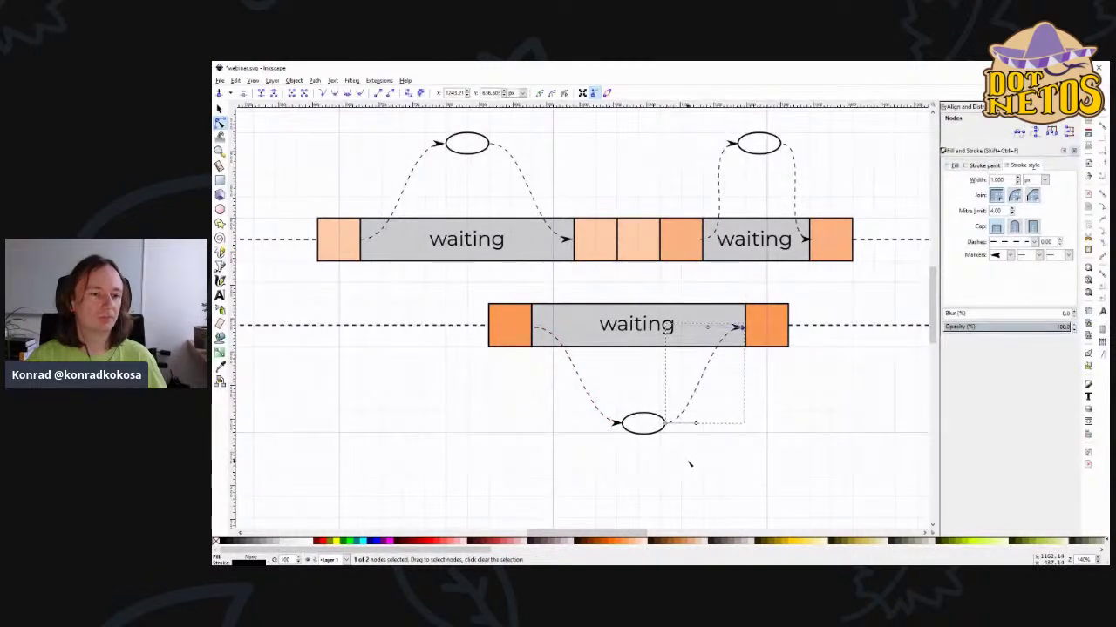
key("s")
key("Escape")
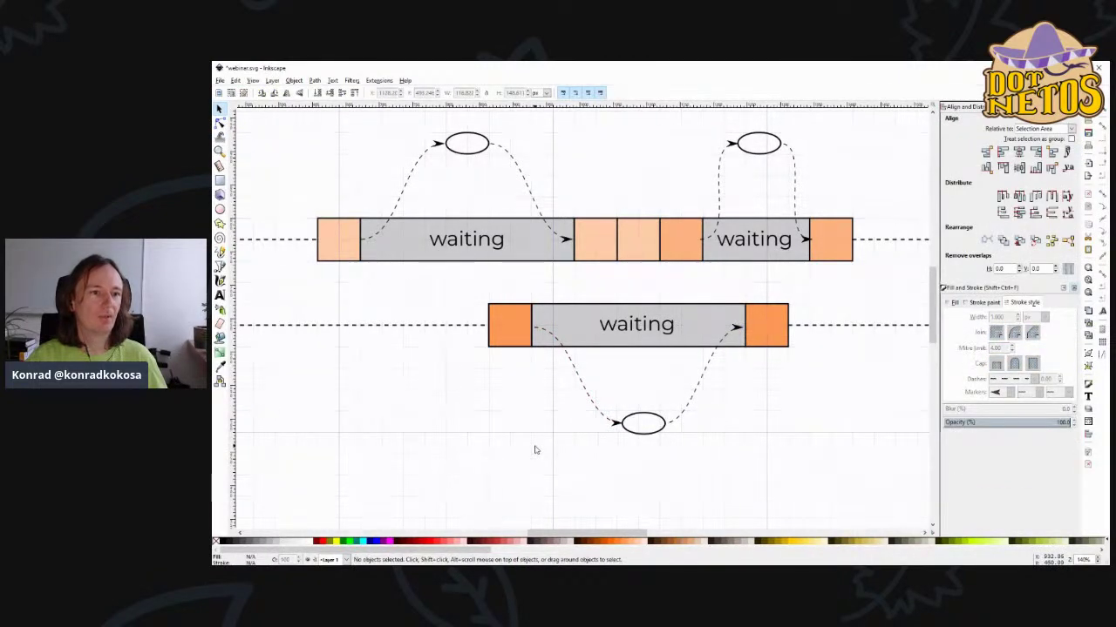
- Delete all three ellipses between the curved arrows
scroll(535, 450, "down", 2)
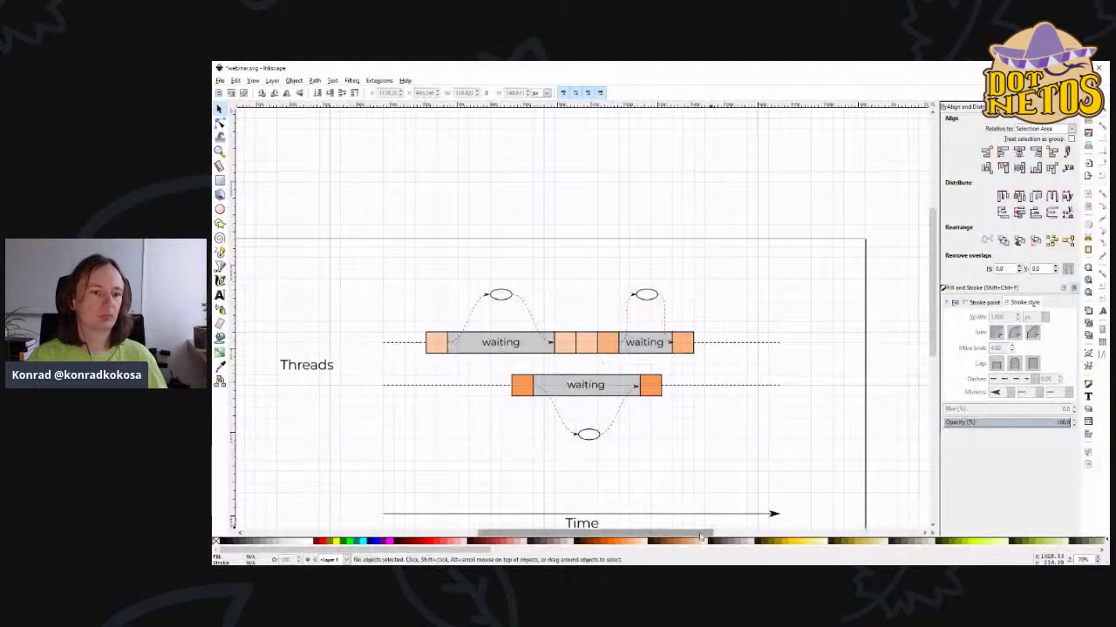
left_click_drag(695, 538, 672, 538)
left_click(567, 295)
key("Delete")
left_click(717, 297)
key("Delete")
left_click(664, 437)
key("Delete")
- Duplicate a "waiting" label, move the copy above the upper bar's first pair of curved arrows and change its text to "I/O"
left_click(656, 394)
key("ctrl+d")
left_click_drag(668, 403, 591, 299)
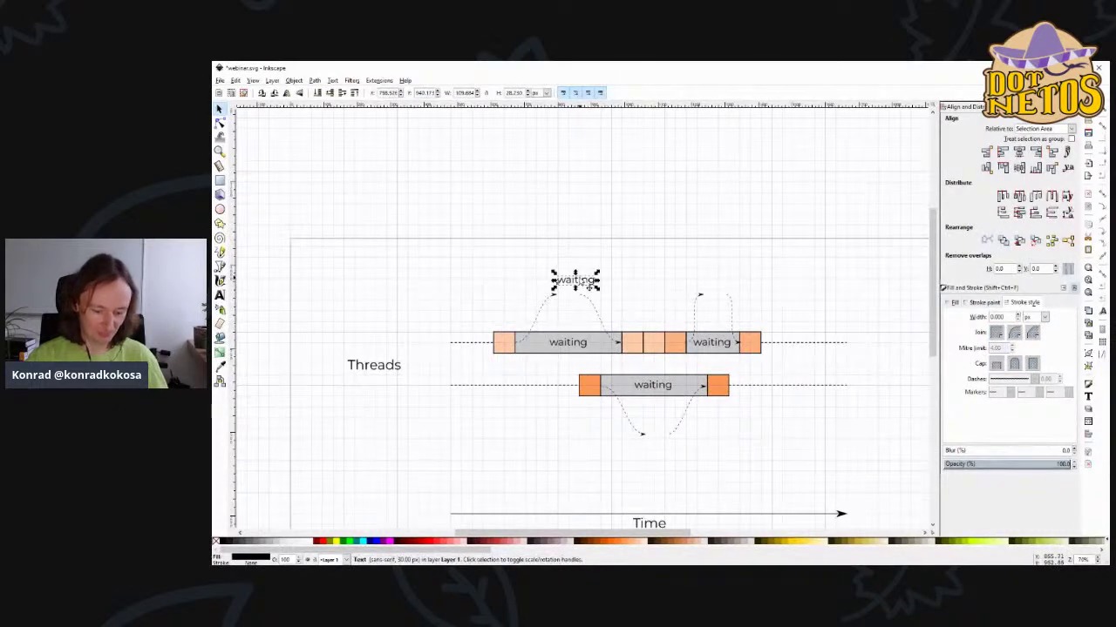
double_click(583, 280)
double_click(582, 280)
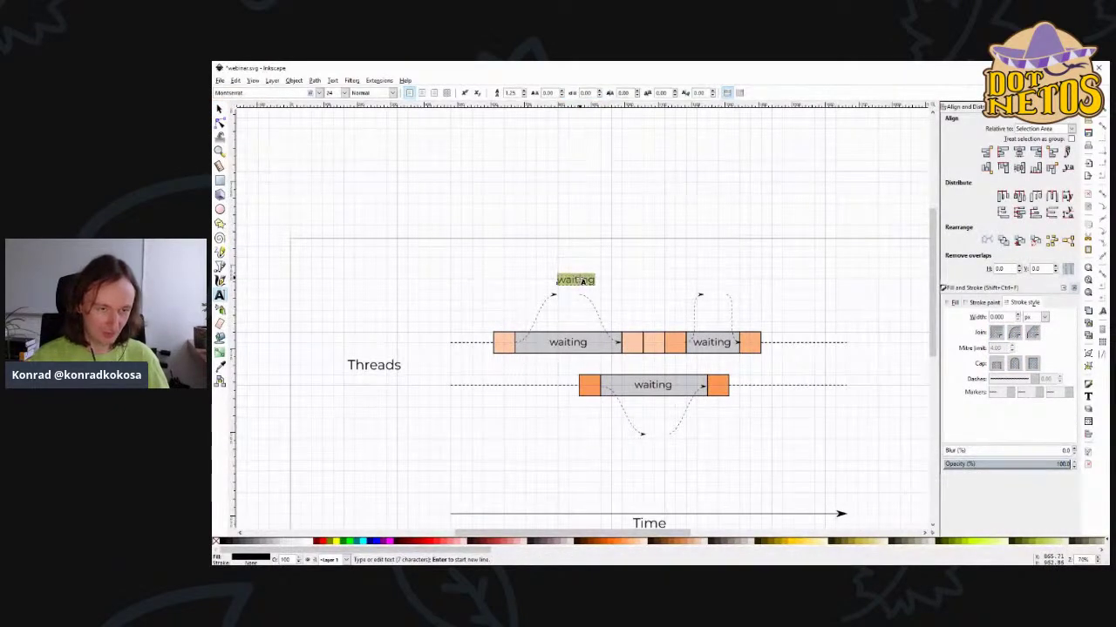
type("I/O")
key("F1")
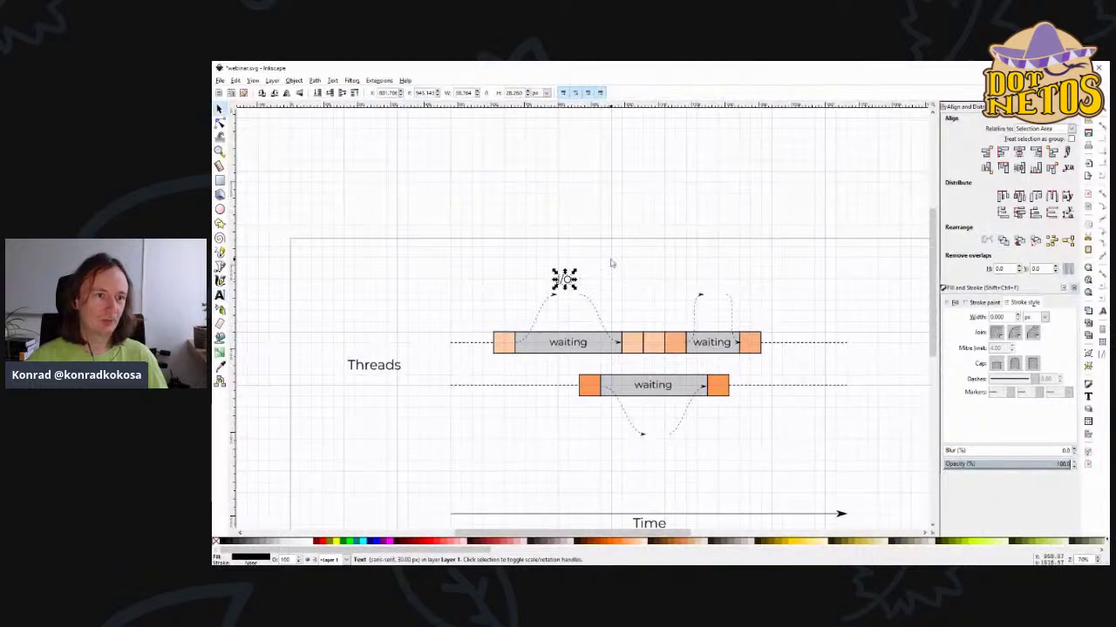
- Place copies of the "I/O" label between the outer ends of all three curved arrow pairs and save the document
mouse_move(567, 280)
left_mouse_down()
mouse_move(575, 299)
mouse_move(724, 303)
mouse_move(662, 435)
left_mouse_up()
key("ctrl+d")
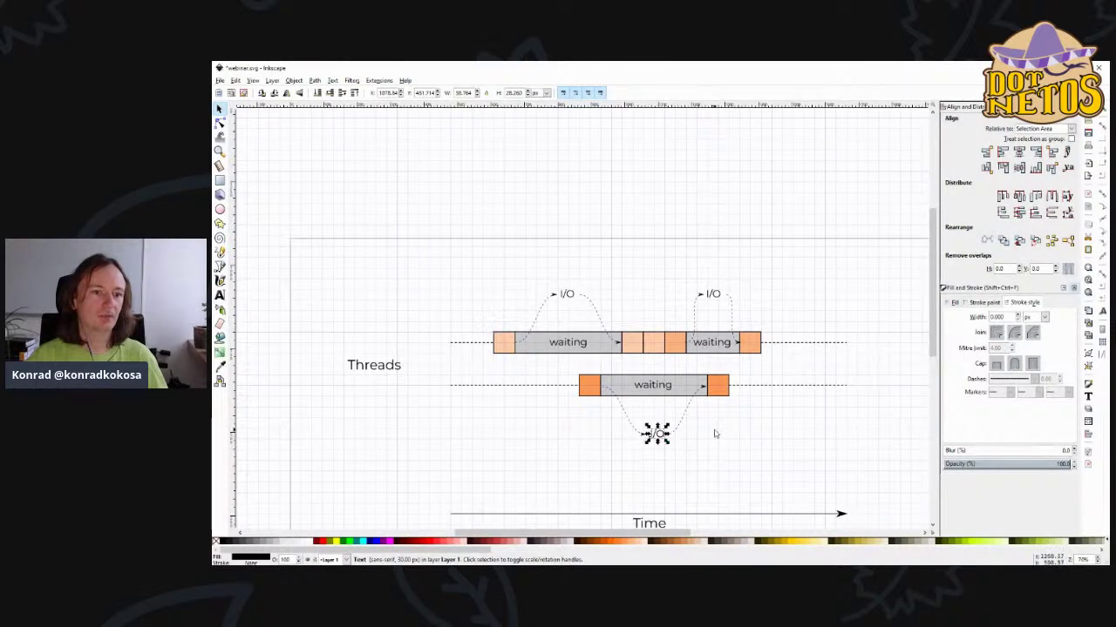
left_click(795, 453)
key("ctrl+s")
scroll(796, 452, "down", 2)
scroll(791, 449, "up", 1)
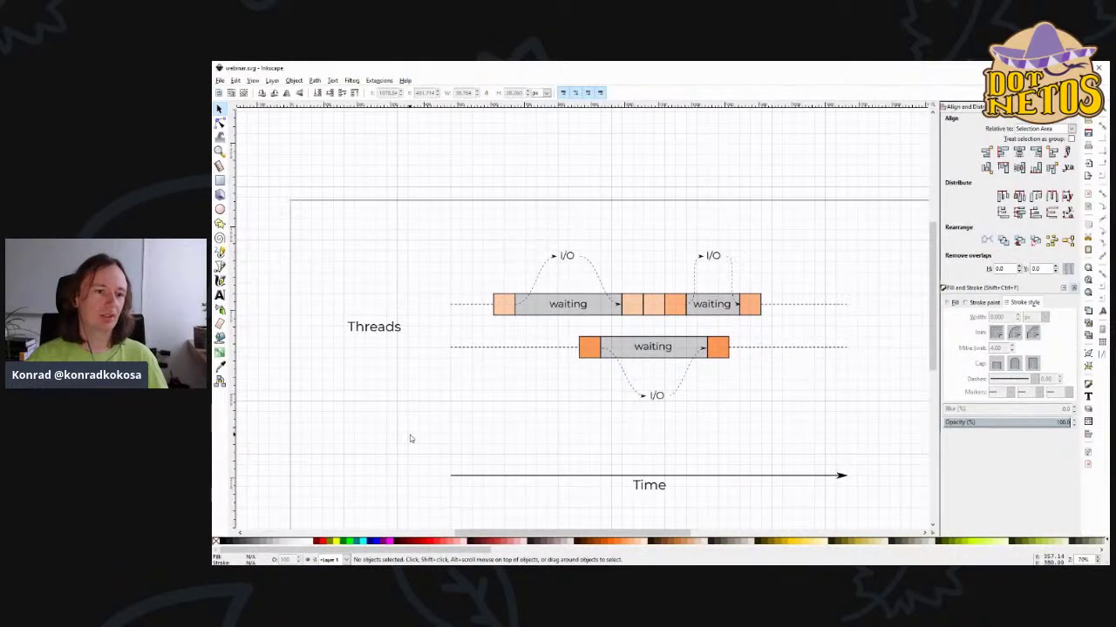
- Shift the "Threads" label slightly to the left of the two timelines
left_click(384, 336)
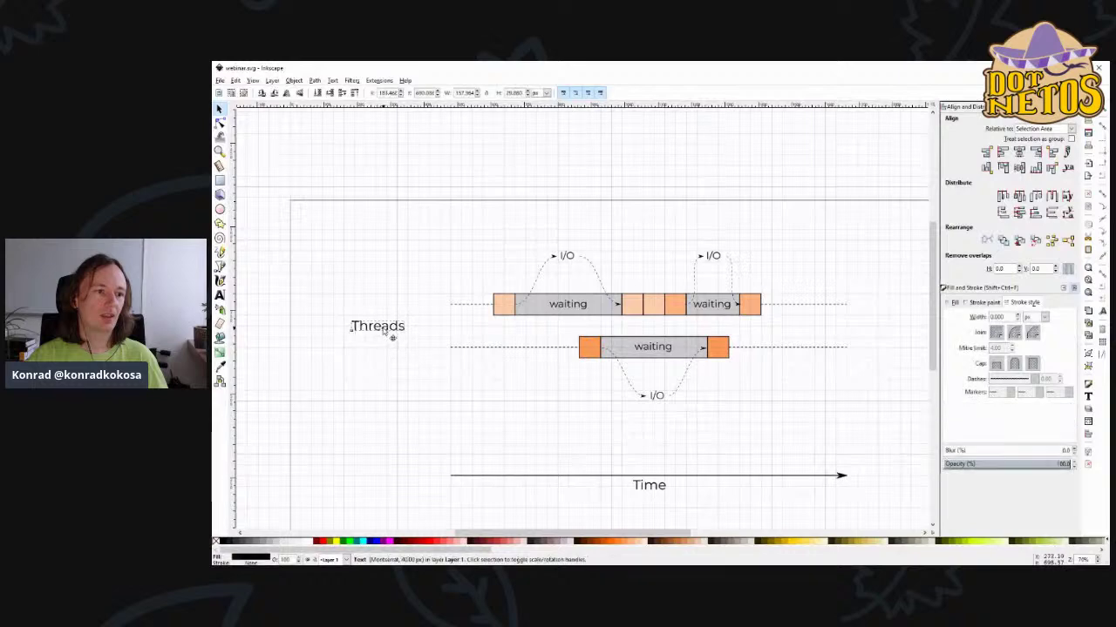
left_click_drag(385, 335, 380, 335)
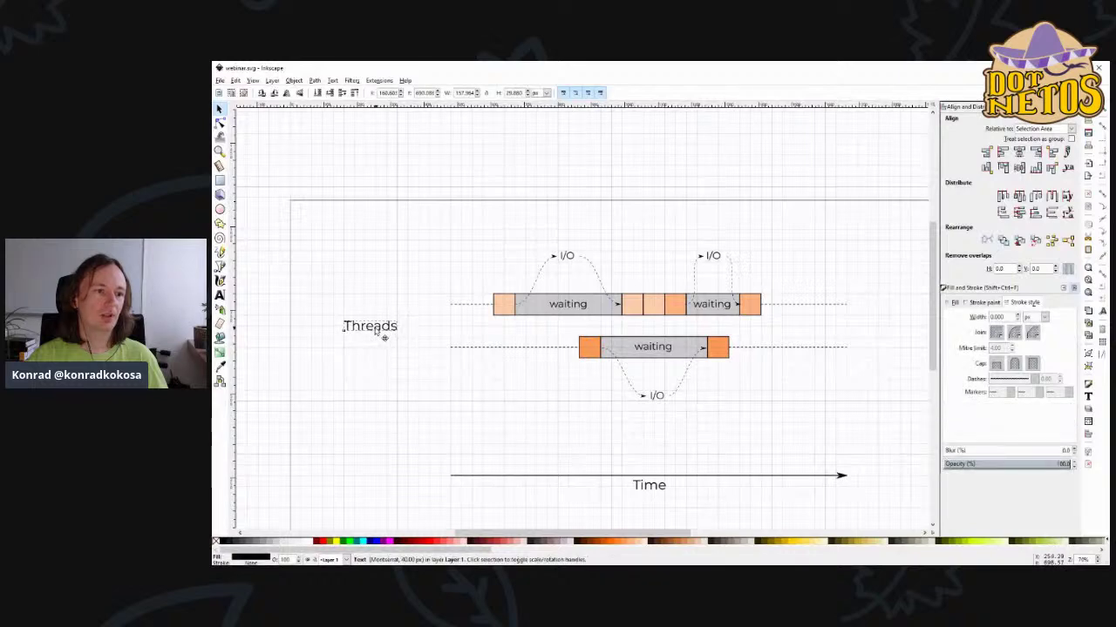
left_click(529, 390)
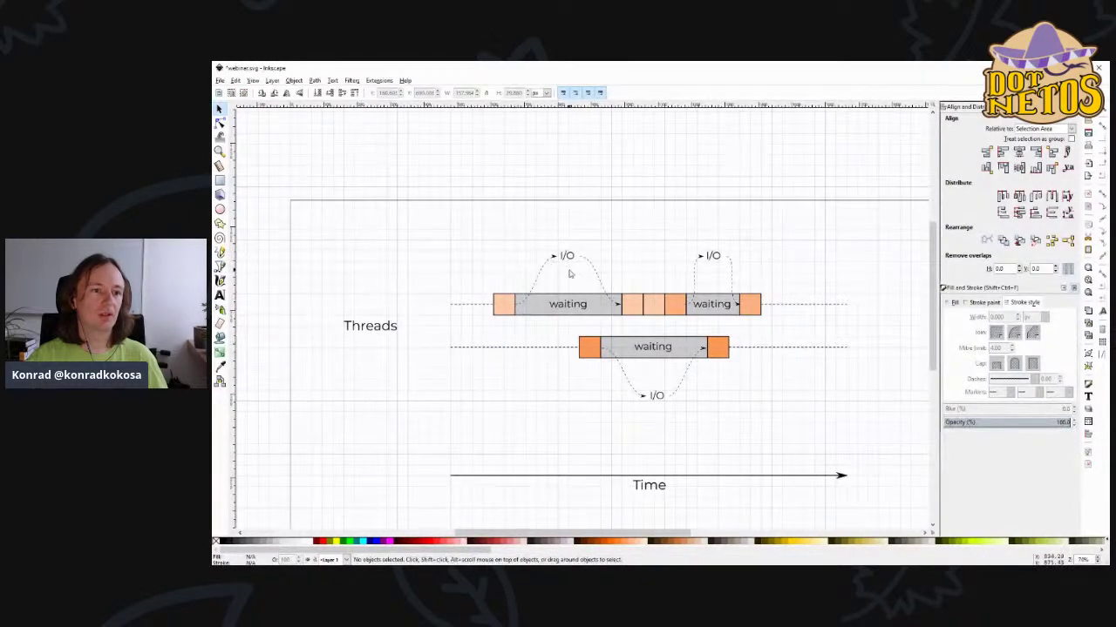
left_click(575, 307)
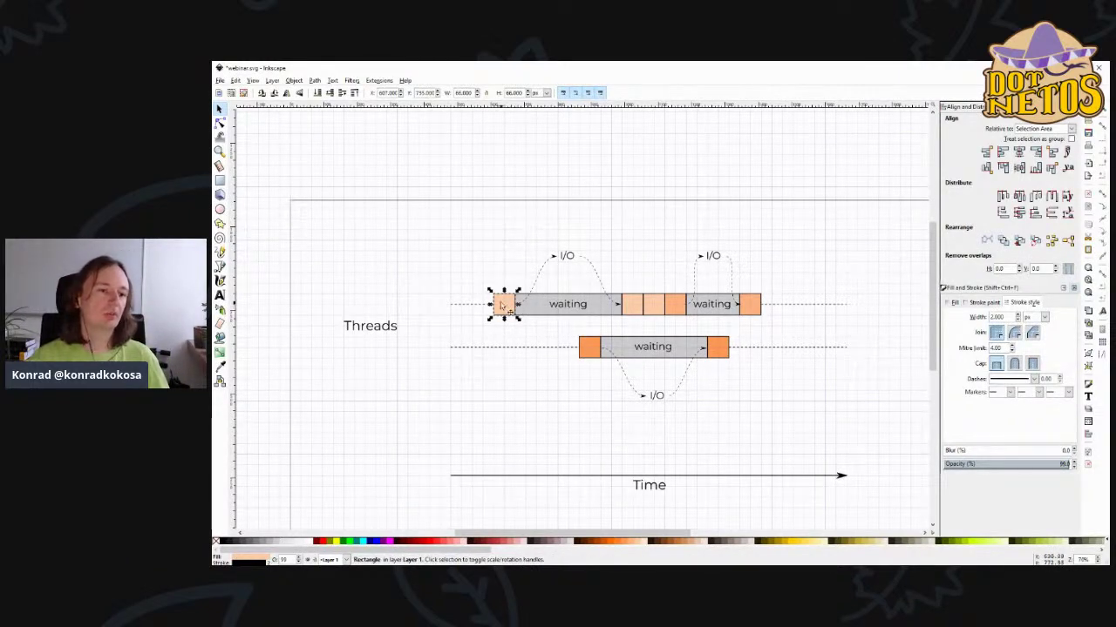
left_click(534, 284)
left_click(630, 305)
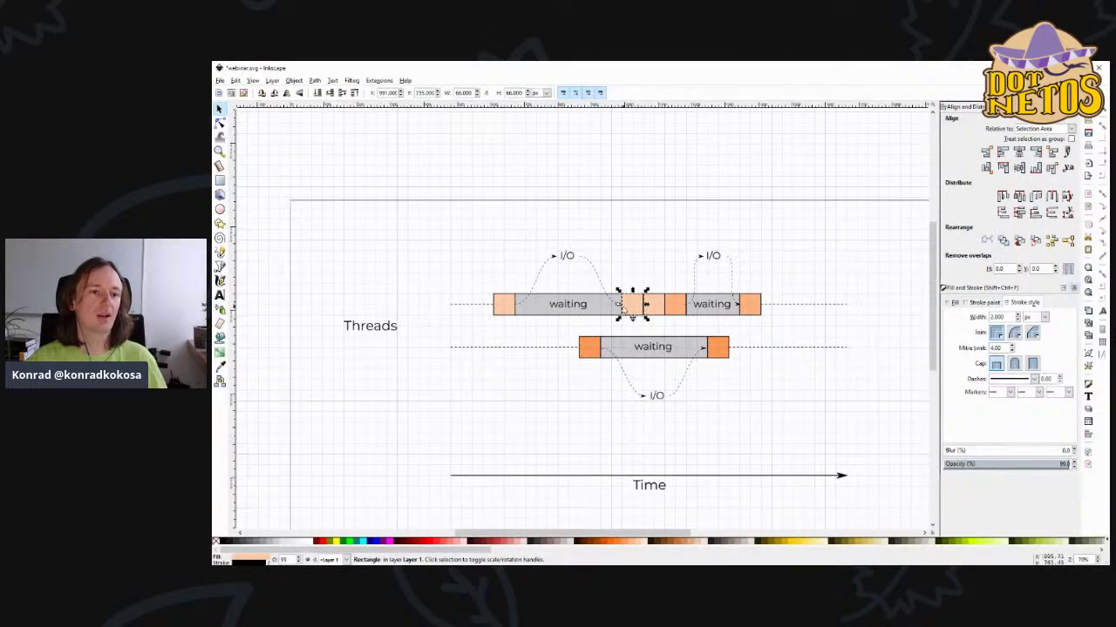
key("r")
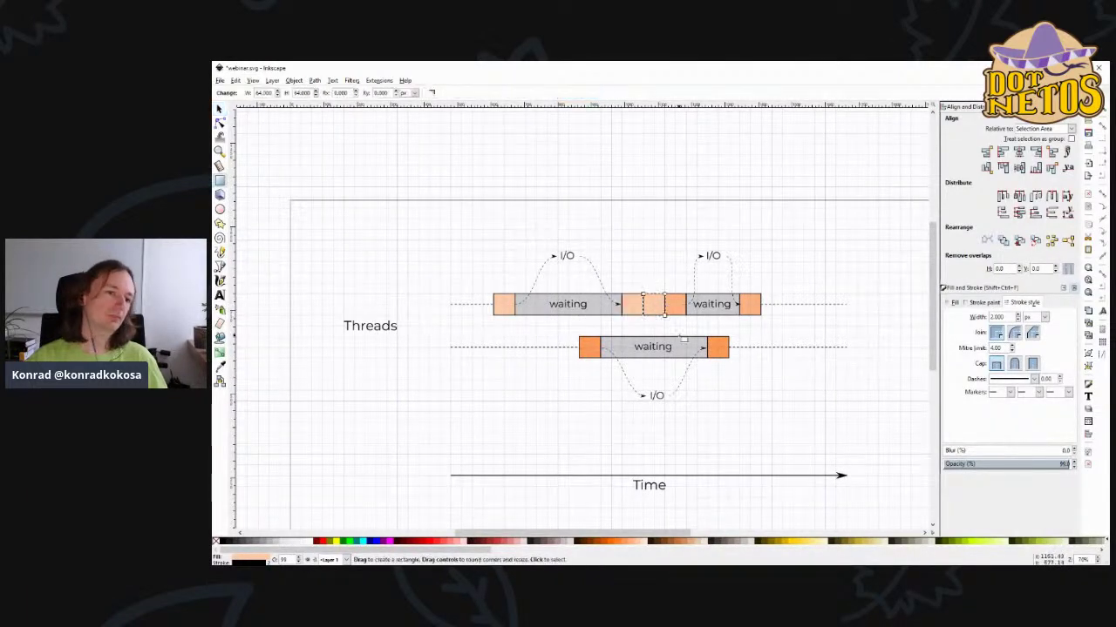
key("Escape")
key("s")
left_click(655, 303)
left_click_drag(677, 315, 688, 319)
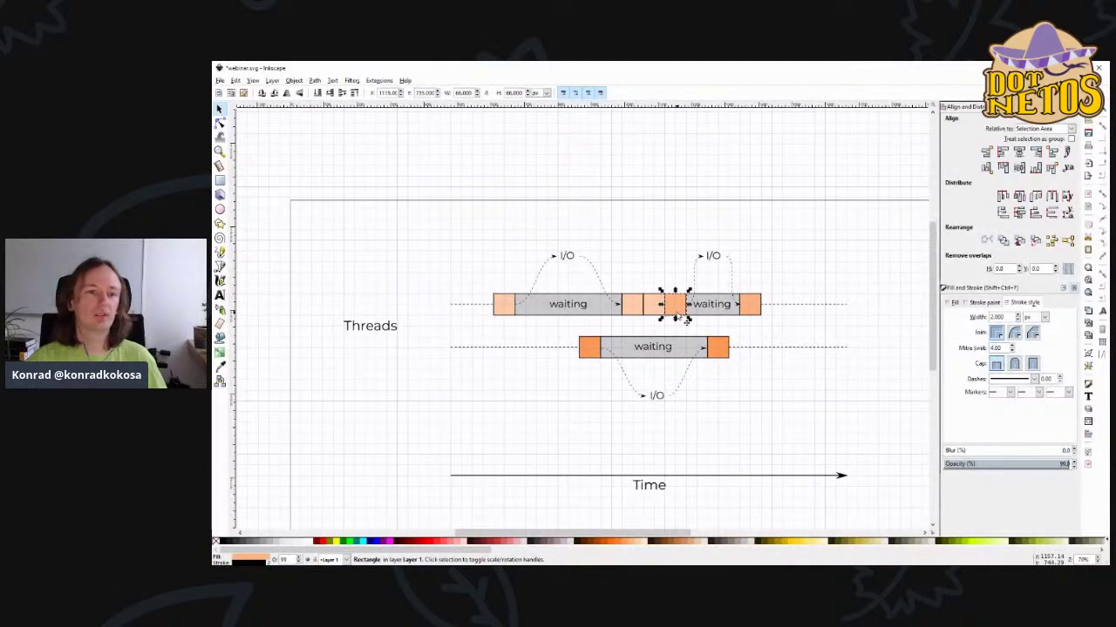
- Check the last waiting block and the orange square after it, clear the selection, and save the drawing
left_click(734, 312)
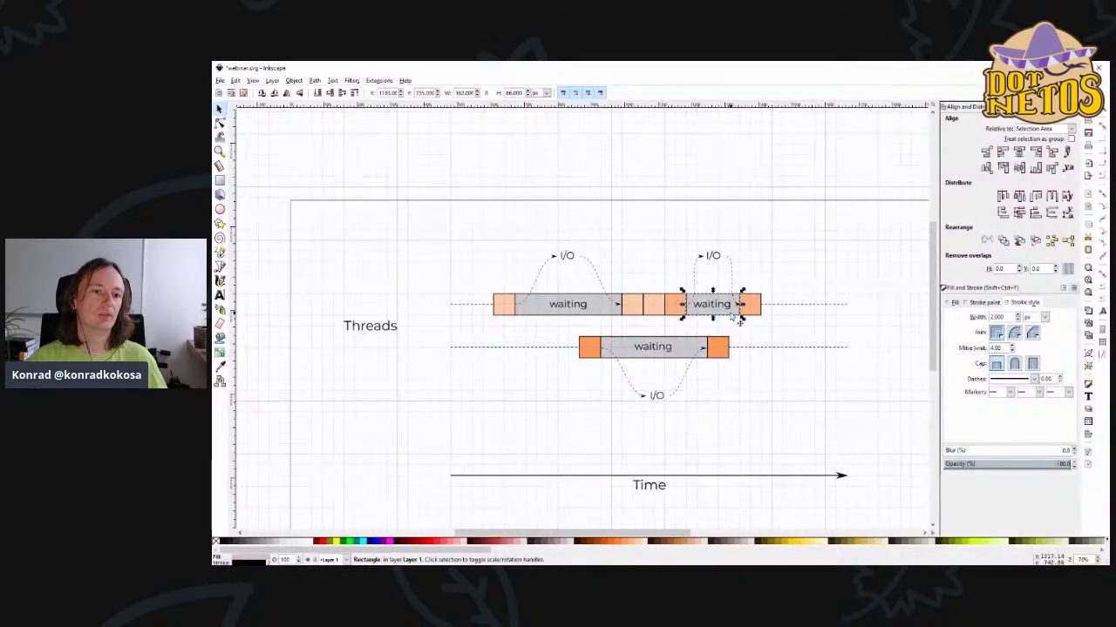
left_click(755, 310)
left_click(791, 406)
key("ctrl+s")
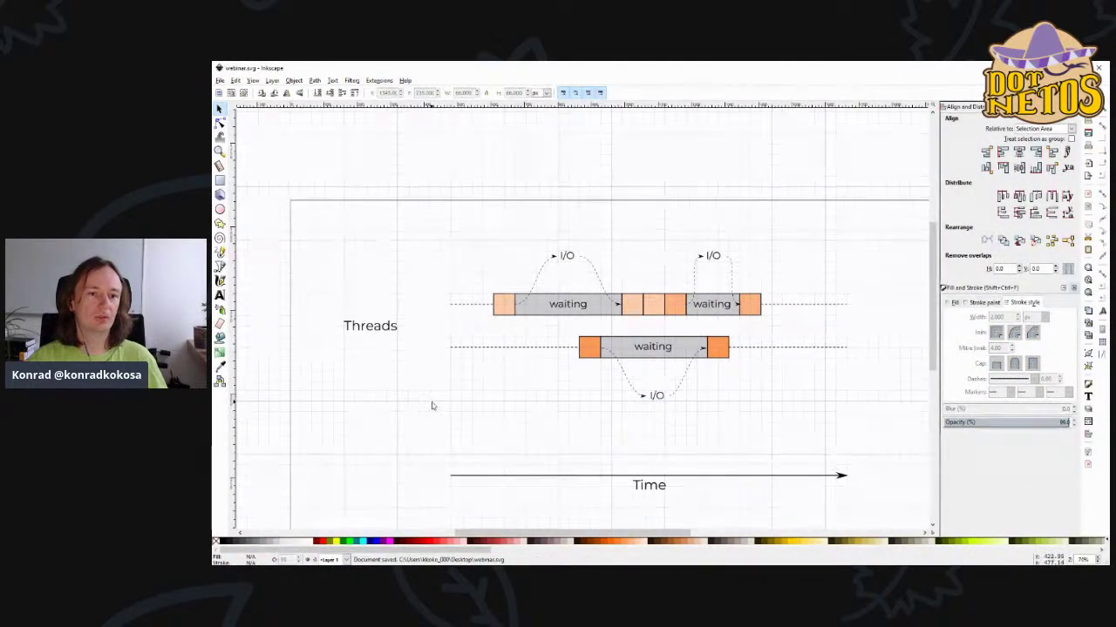
- Move the entire second thread row, including its I/O label and arrows, up closer to the first row and save the drawing
left_click_drag(420, 415, 913, 322)
left_click_drag(588, 342, 584, 334)
key("ctrl+z")
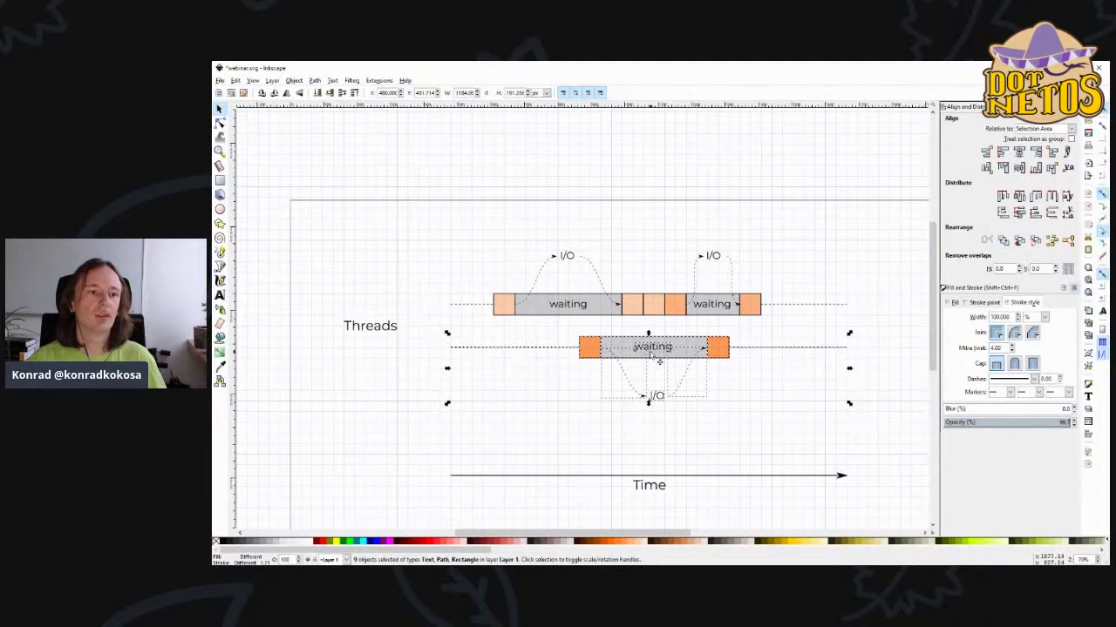
left_click_drag(658, 362, 658, 350)
key("Escape")
key("ctrl+s")
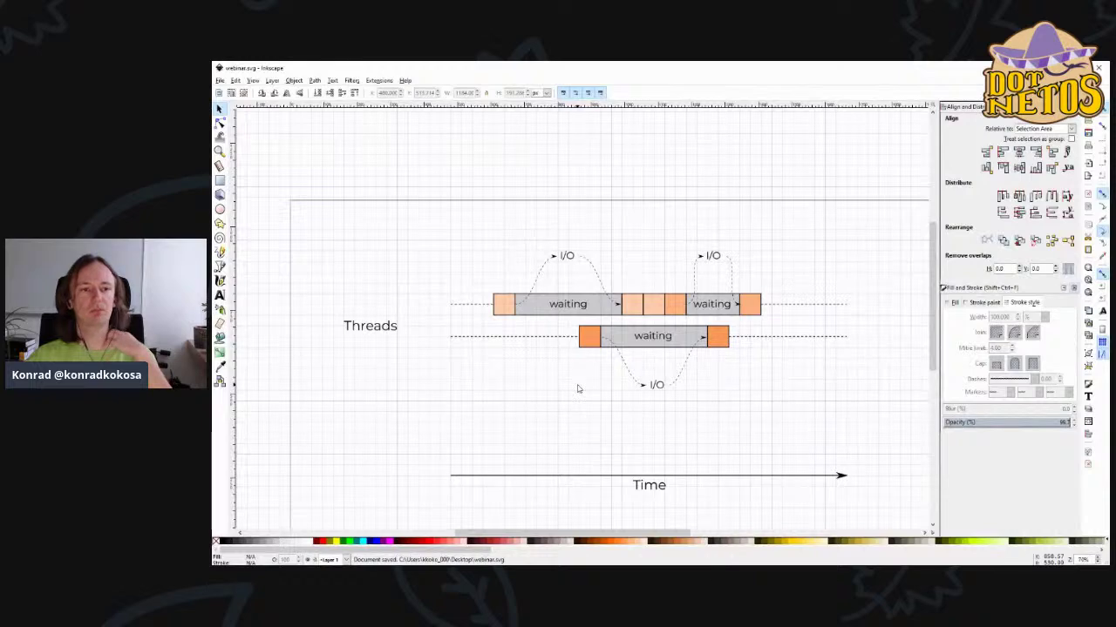
- Reposition the Threads label so it sits vertically midway between the two dashed thread lines
scroll(570, 392, "down", 2)
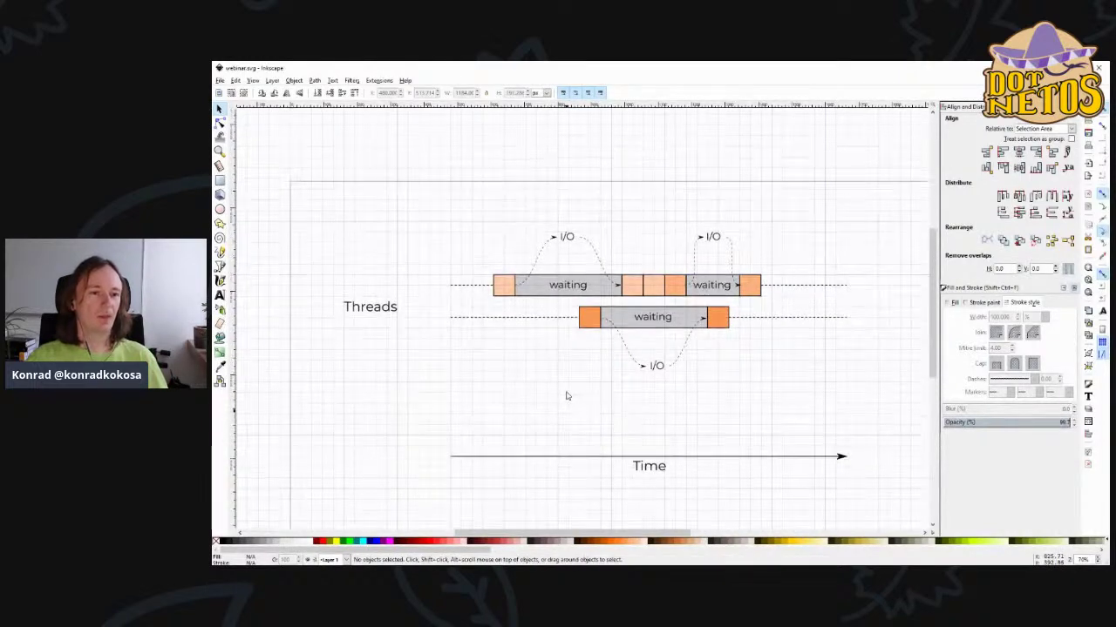
scroll(566, 396, "up", 1)
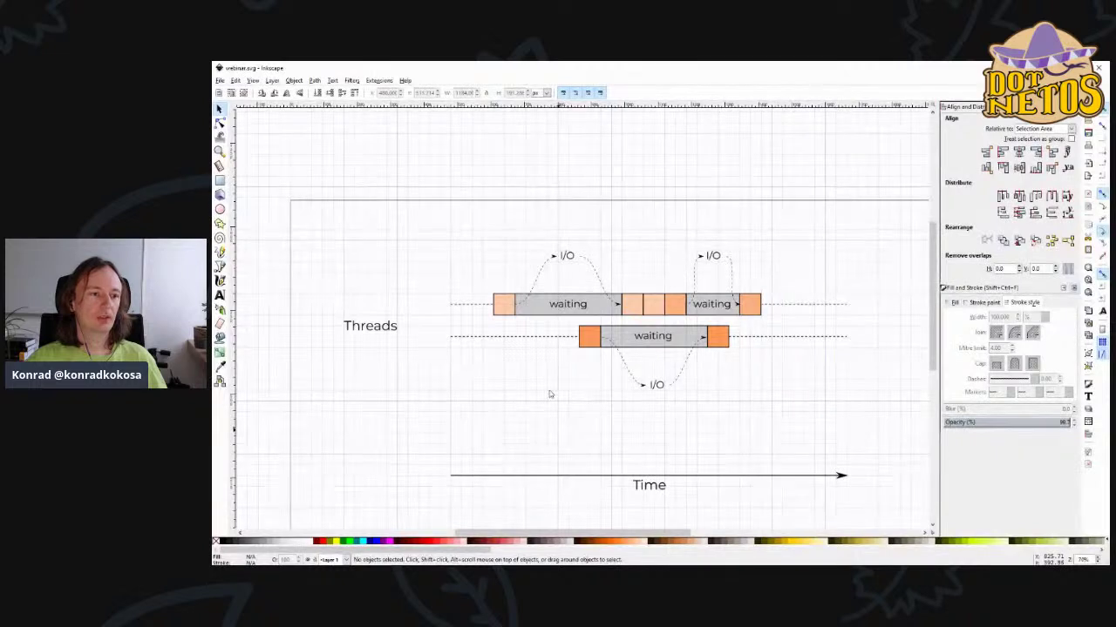
left_click_drag(387, 333, 396, 327)
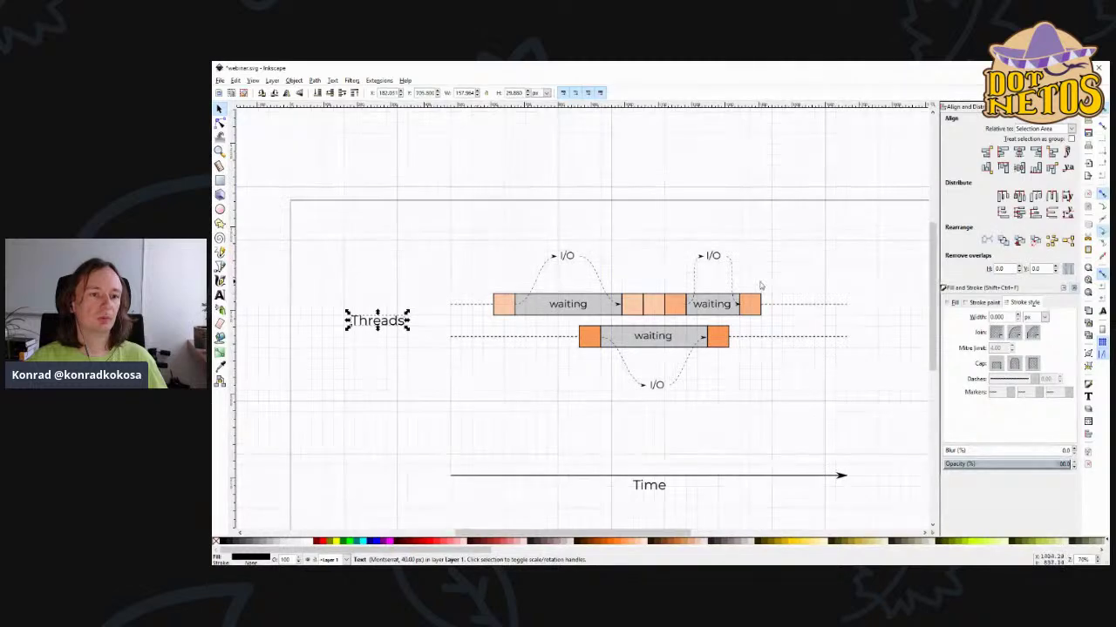
- Move the time arrow and its Time label straight down near the page's lower border and save the drawing
scroll(542, 463, "down", 2)
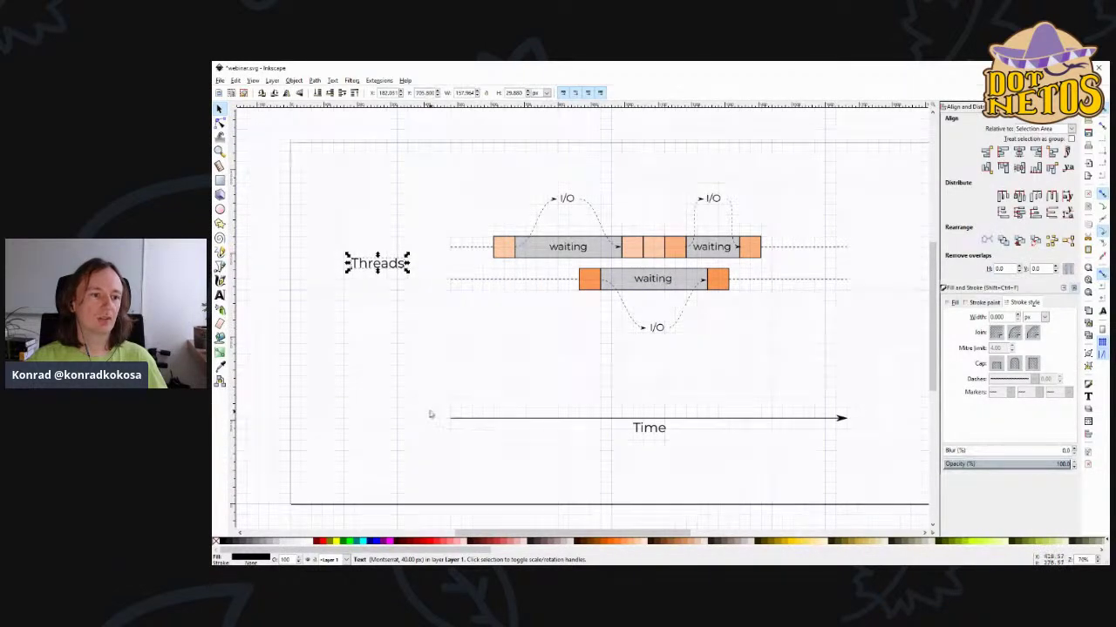
left_click_drag(427, 401, 906, 452)
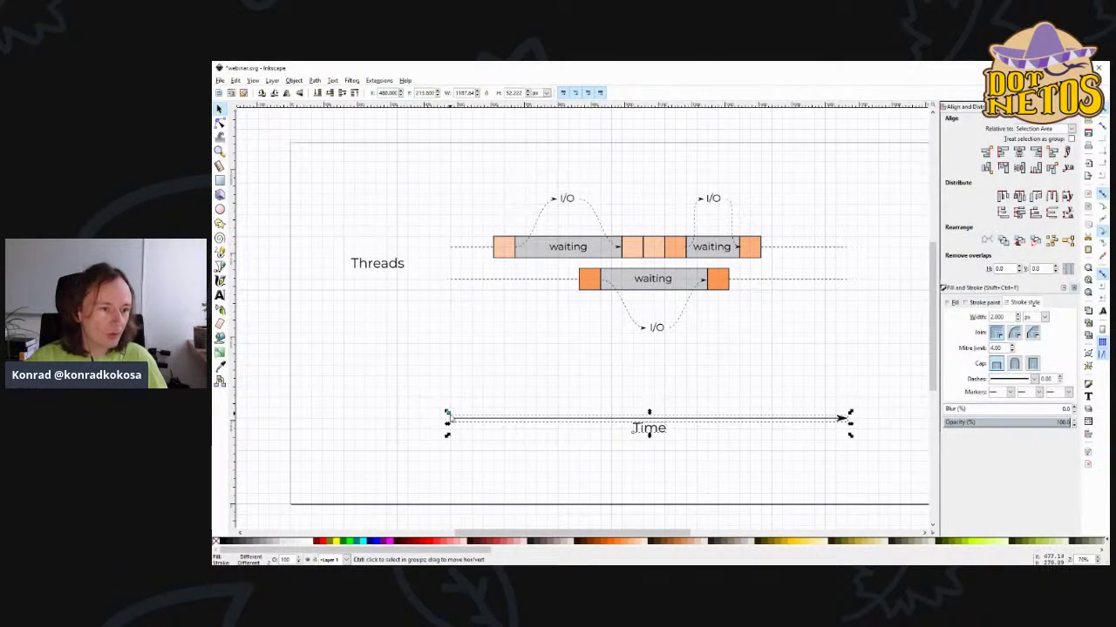
left_click_drag(461, 426, 454, 479)
left_click(508, 398)
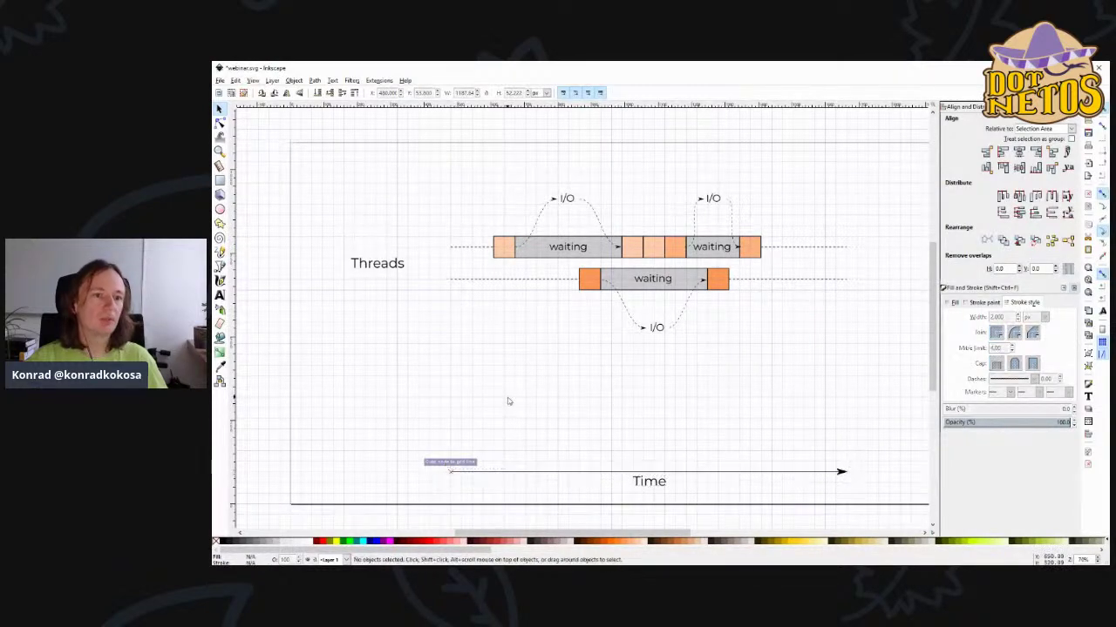
scroll(514, 374, "up", 1)
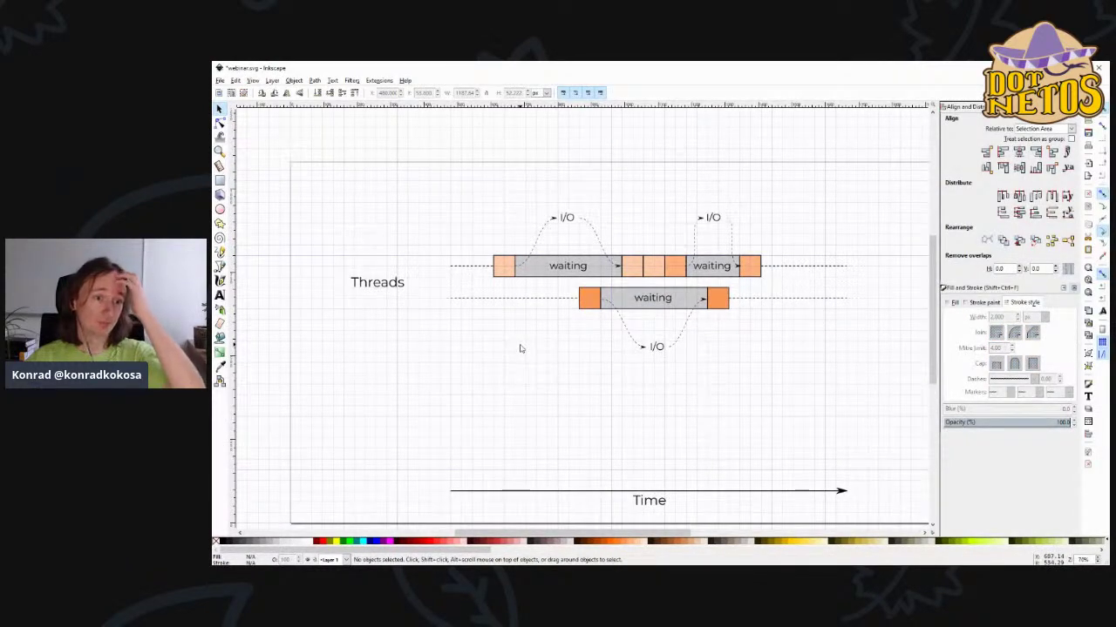
key("ctrl+s")
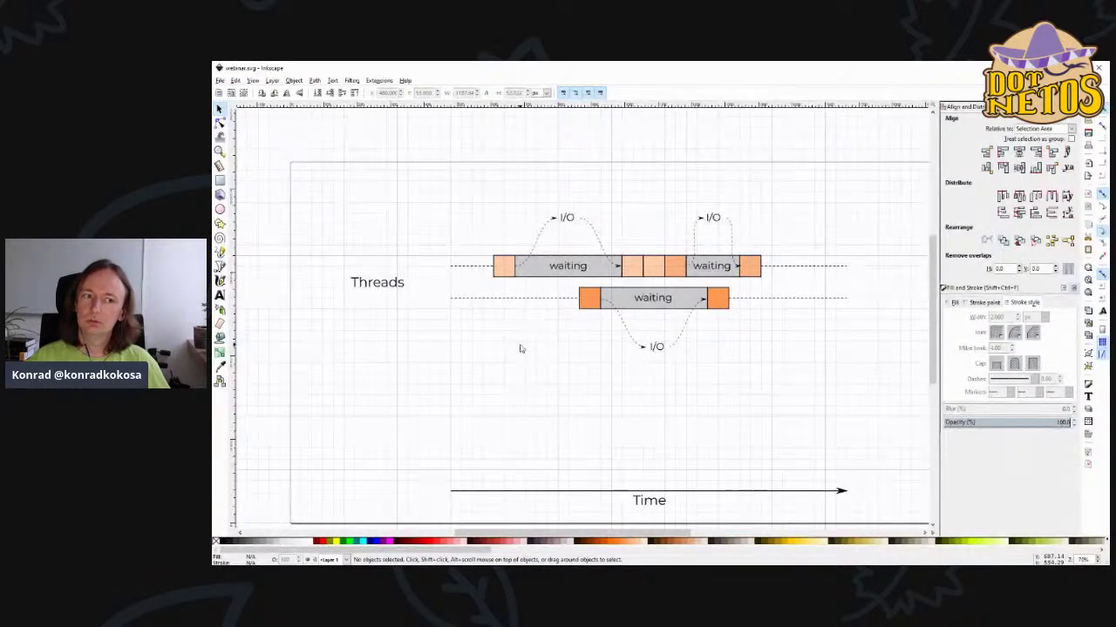
- Duplicate the first square of each thread row straight down to start a new row above the time arrow
left_click(511, 268)
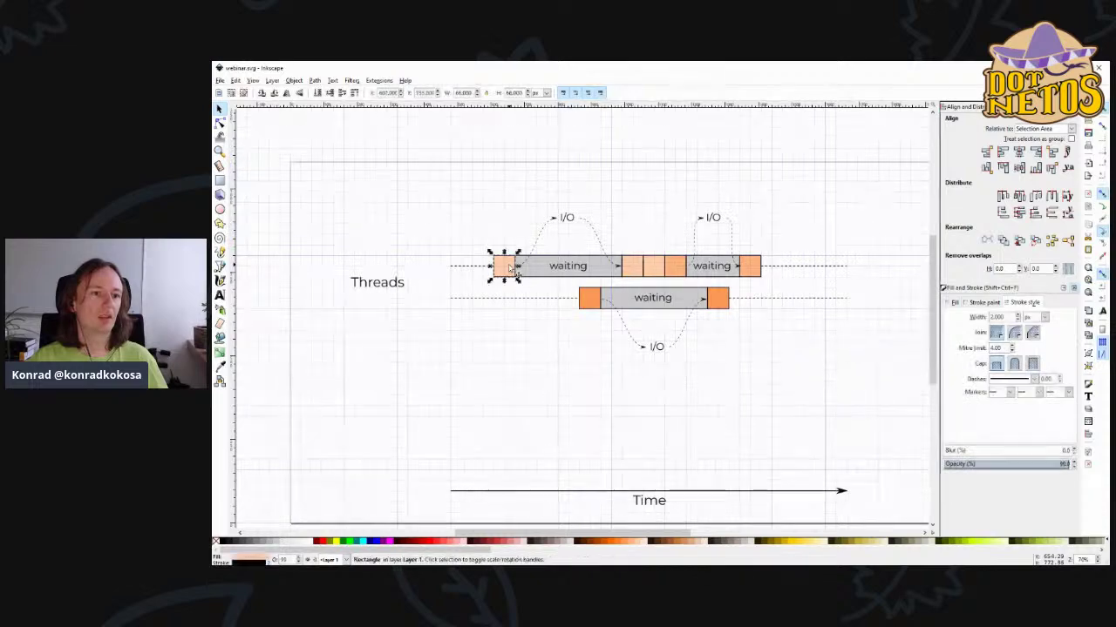
left_click_drag(509, 272, 521, 431)
left_click(590, 300)
key("ctrl+d")
left_click_drag(590, 299, 588, 427)
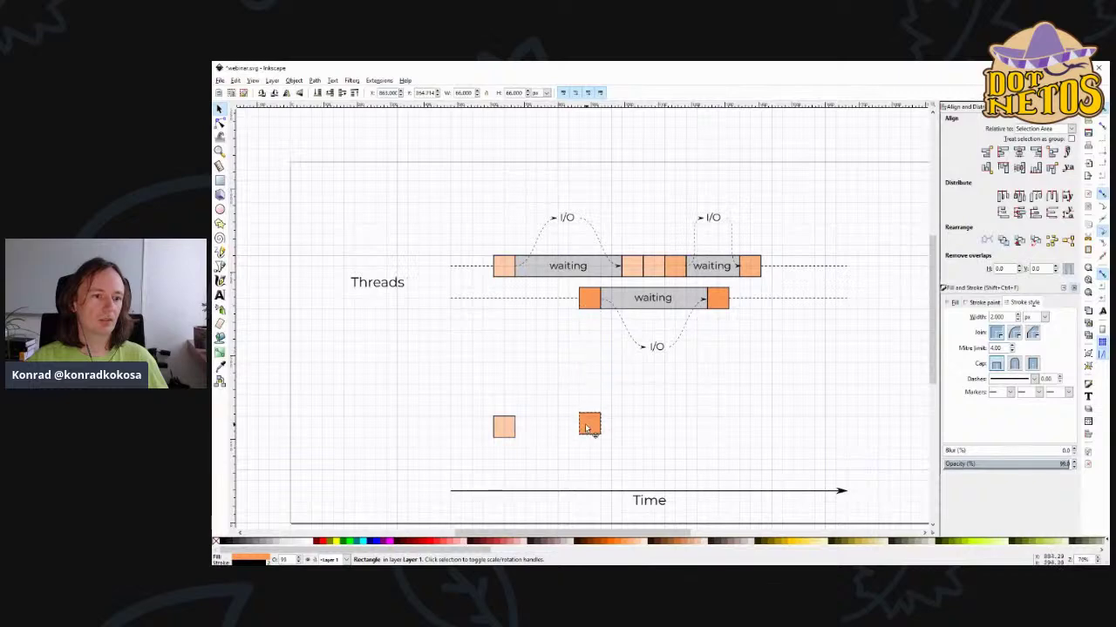
left_click(589, 427)
- Duplicate the three adjacent squares between the first row's waiting blocks straight down into the new row
left_click(634, 269)
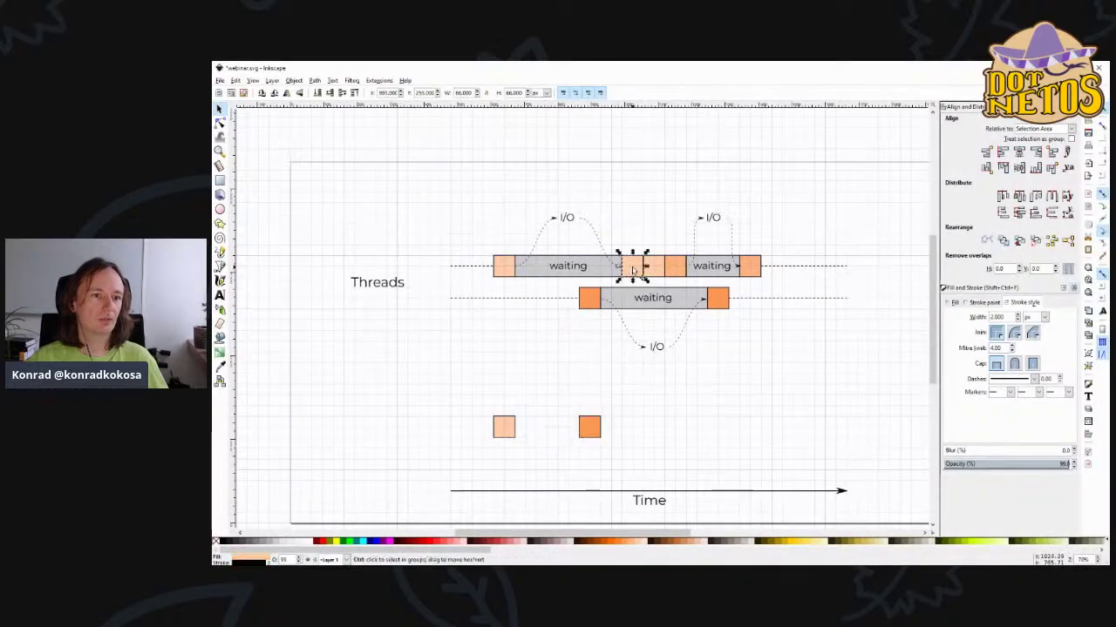
key("ctrl+d")
left_click_drag(634, 269, 645, 427)
left_click(660, 267)
key("ctrl+d")
left_click_drag(659, 267, 663, 428)
left_click(673, 266)
key("ctrl+d")
left_click_drag(673, 266, 676, 428)
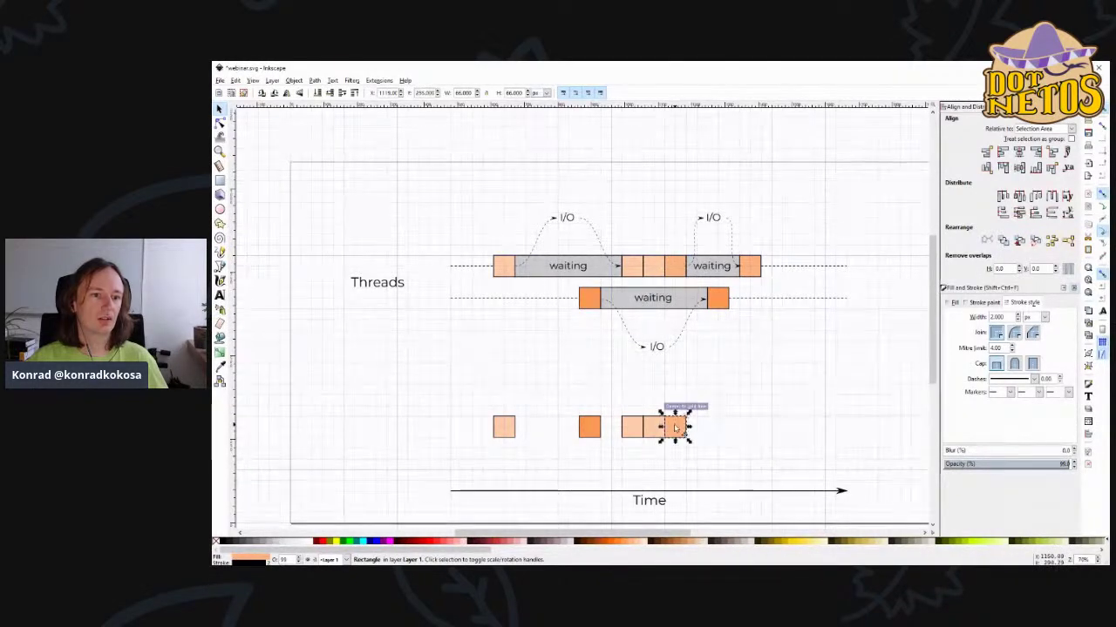
- Duplicate the final square of each thread row straight down into the new row
left_click(719, 302)
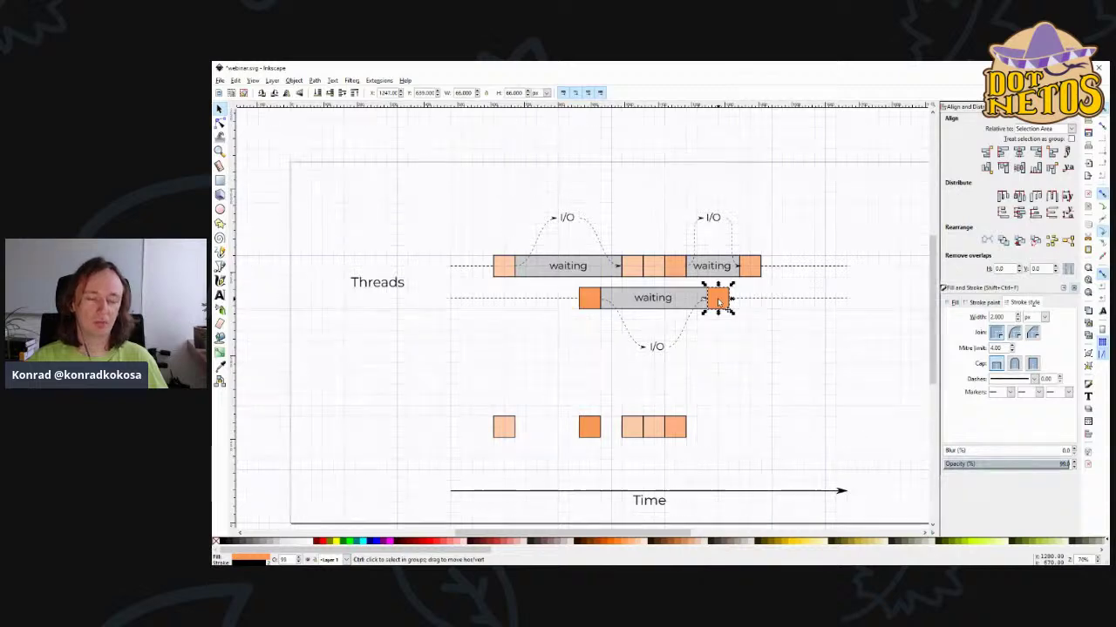
key("ctrl+d")
left_click_drag(718, 298, 725, 427)
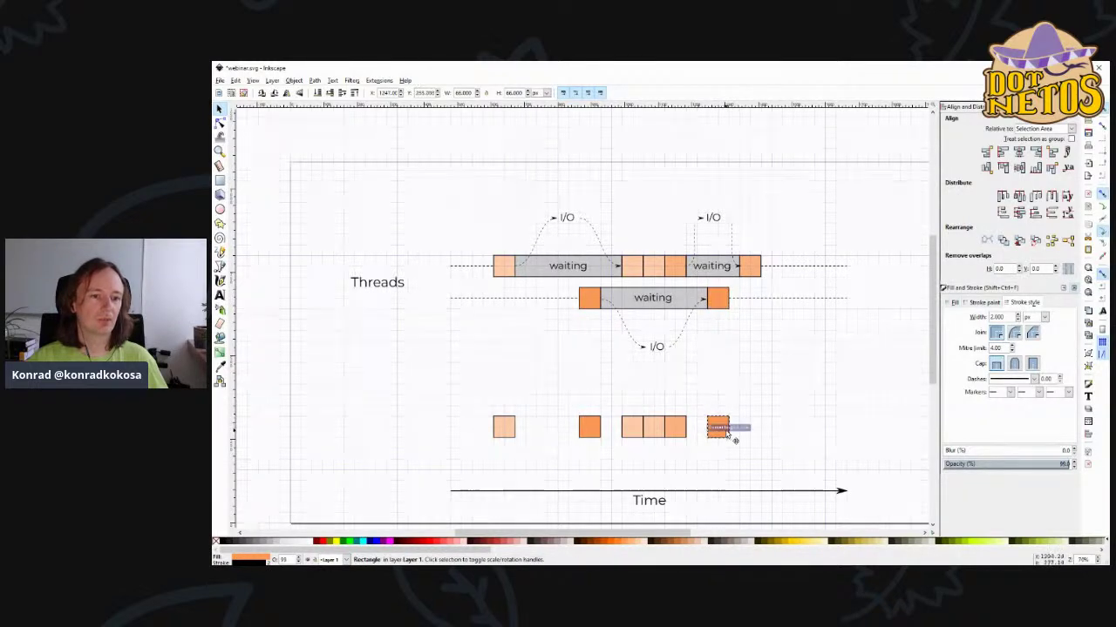
left_click(748, 266)
key("ctrl+d")
left_click_drag(748, 266, 747, 427)
left_click(746, 356)
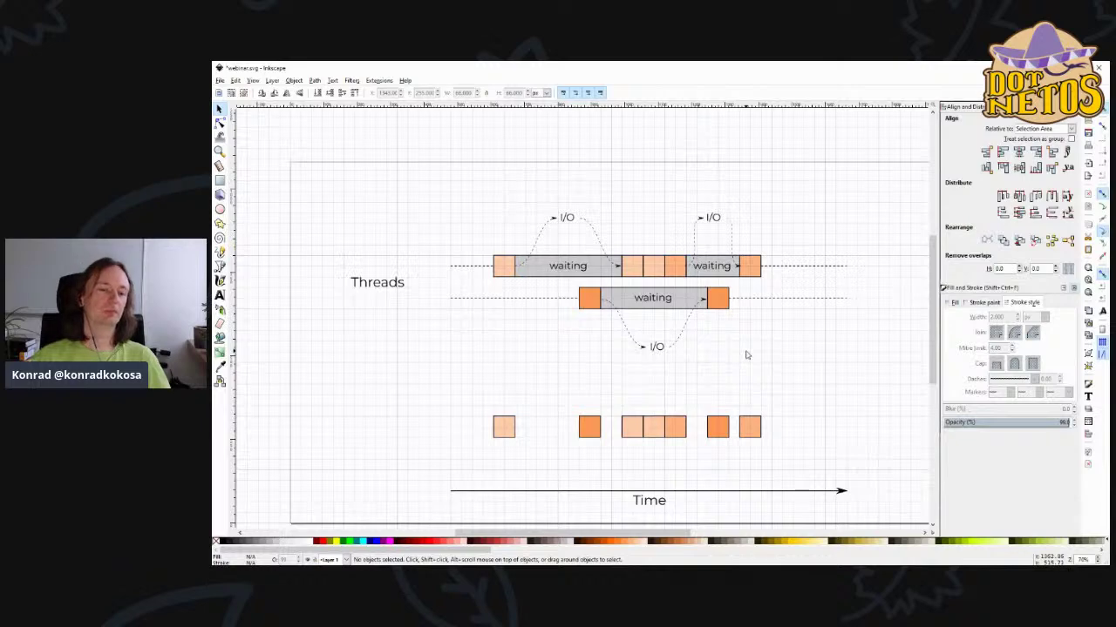
- Move all the squares of the new row up slightly, keeping their horizontal alignment, and save the drawing
left_click_drag(815, 455, 386, 397)
left_click_drag(504, 427, 504, 404)
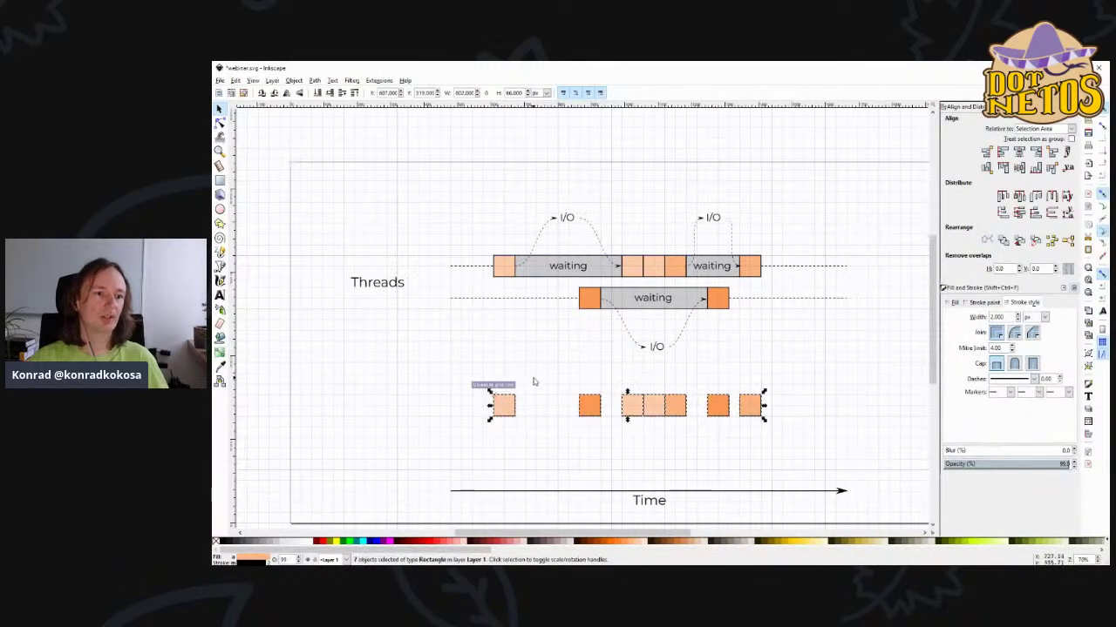
left_click(530, 381)
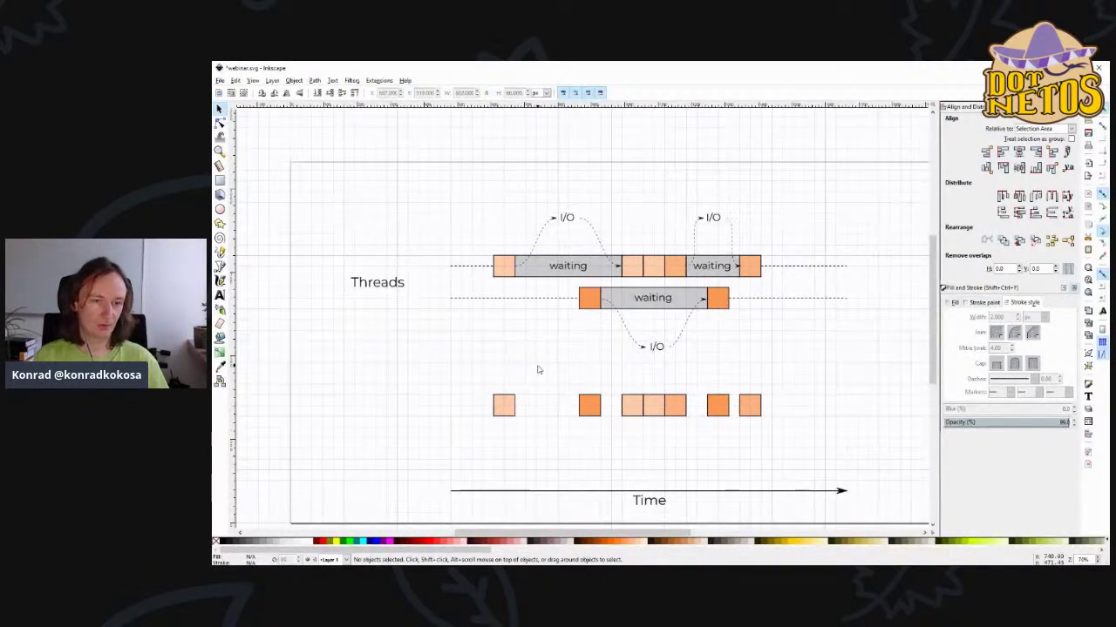
key("ctrl+s")
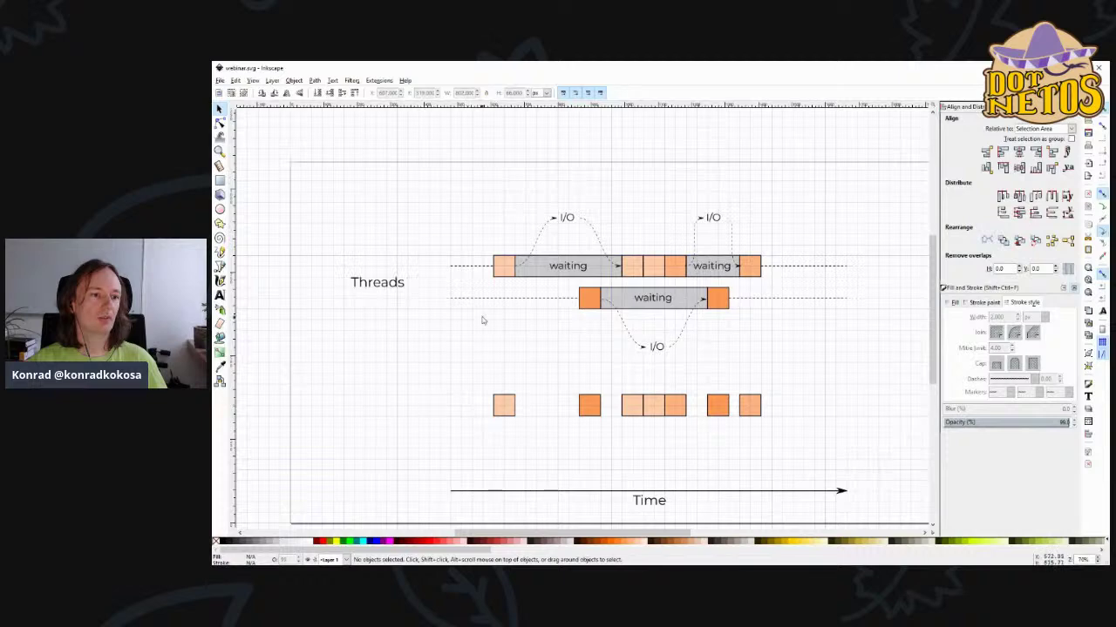
- Copy the dashed line leading into the first thread row and place it before the new row's first square
left_click(475, 266)
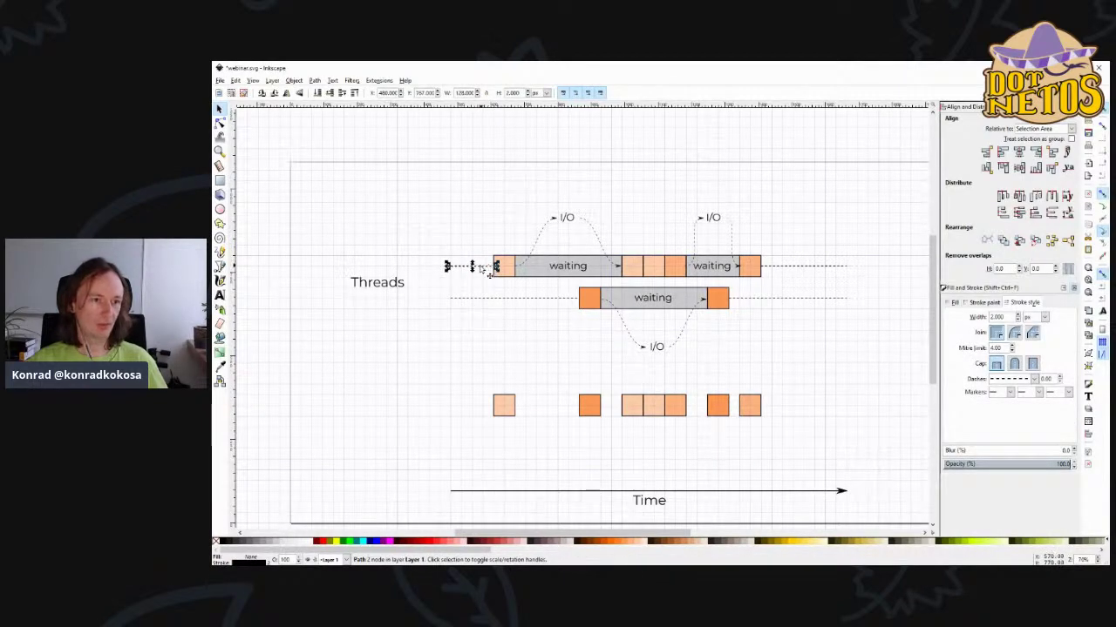
key("ctrl+c")
key("ctrl+v")
left_click(493, 360)
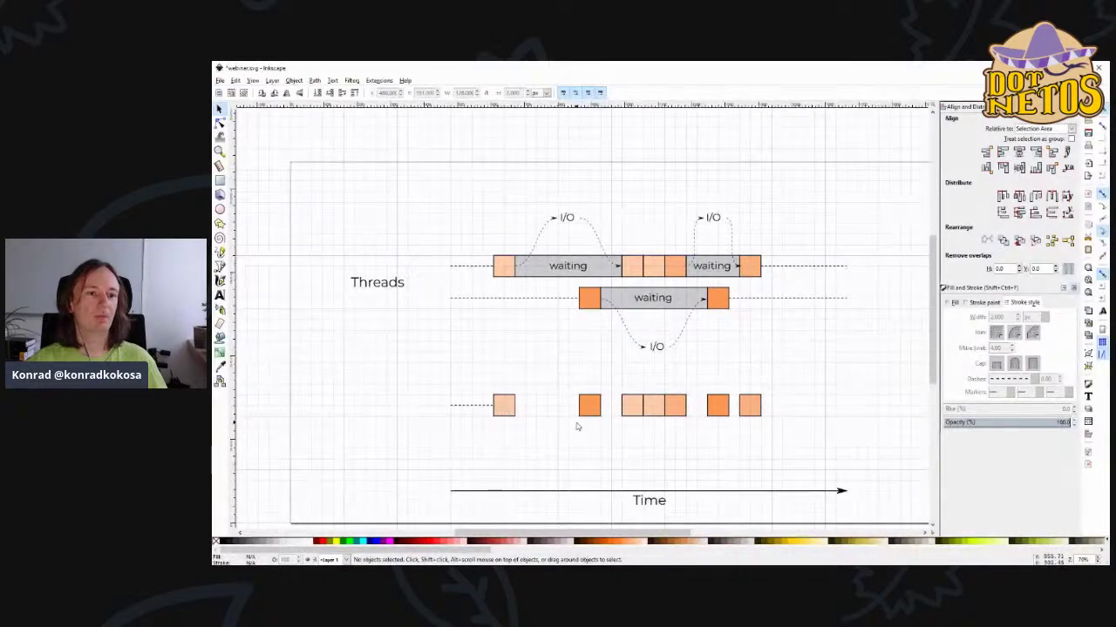
- Copy the dashed line into the gap after the new row's first square and extend its end to the second square
left_click(481, 406)
left_click_drag(486, 414, 551, 413)
key("n")
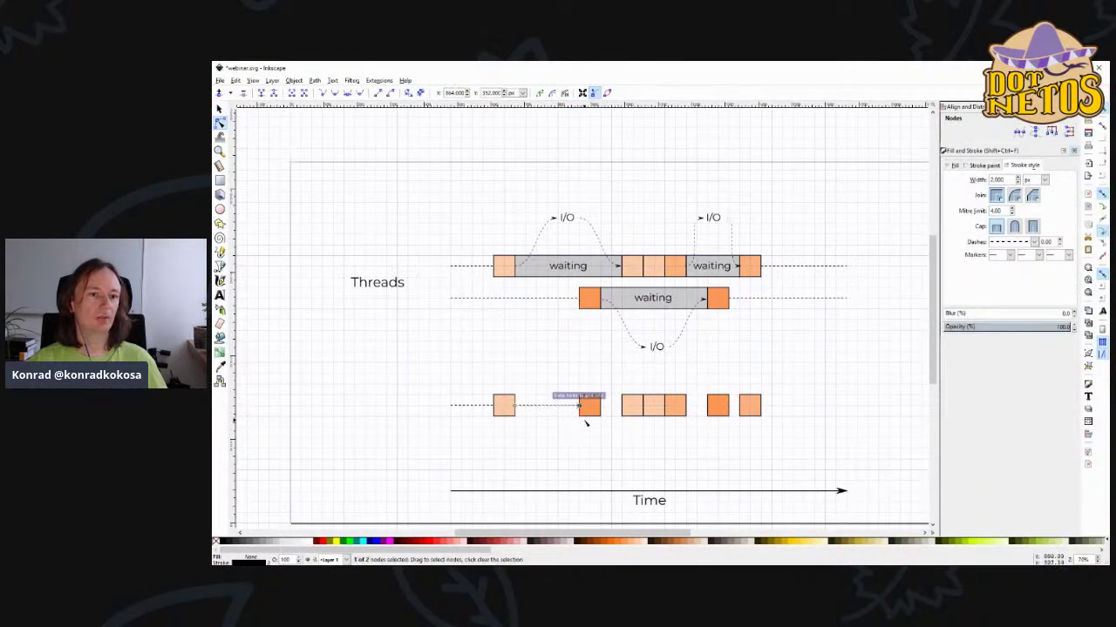
key("s")
- Copy the dashed line into the gap before the three adjacent squares and fit its end node to that gap
left_click_drag(560, 410, 622, 407)
key("n")
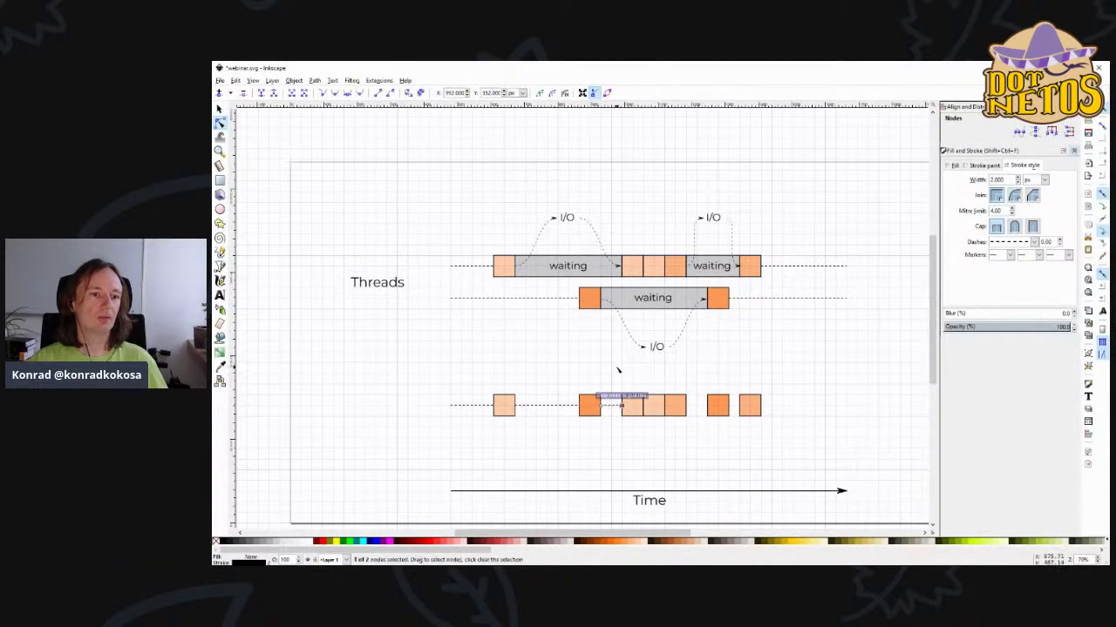
key("s")
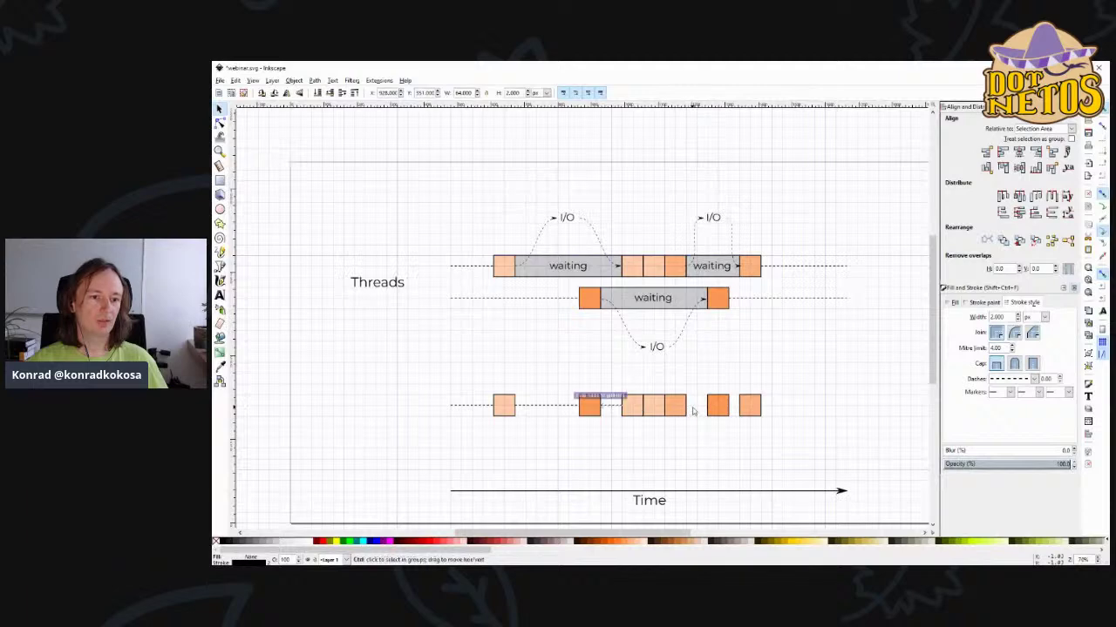
- Copy the short dashed line into the gap between the three adjacent squares and the next dark orange square
left_click(616, 411)
left_click(614, 407)
left_click_drag(619, 408, 710, 409)
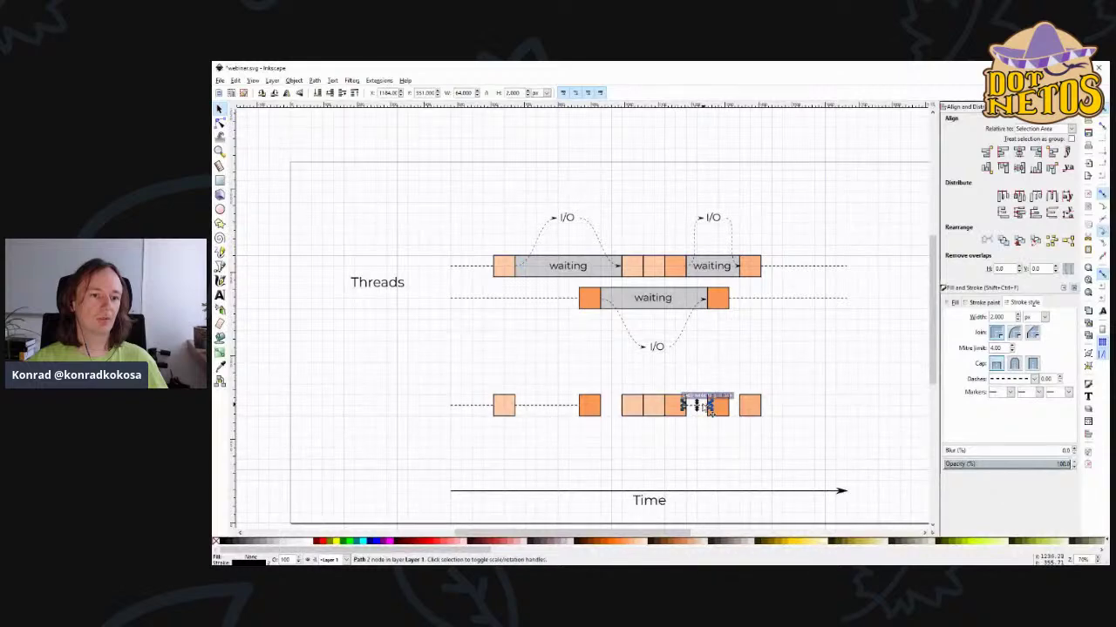
key("ctrl+z")
key("ctrl+z")
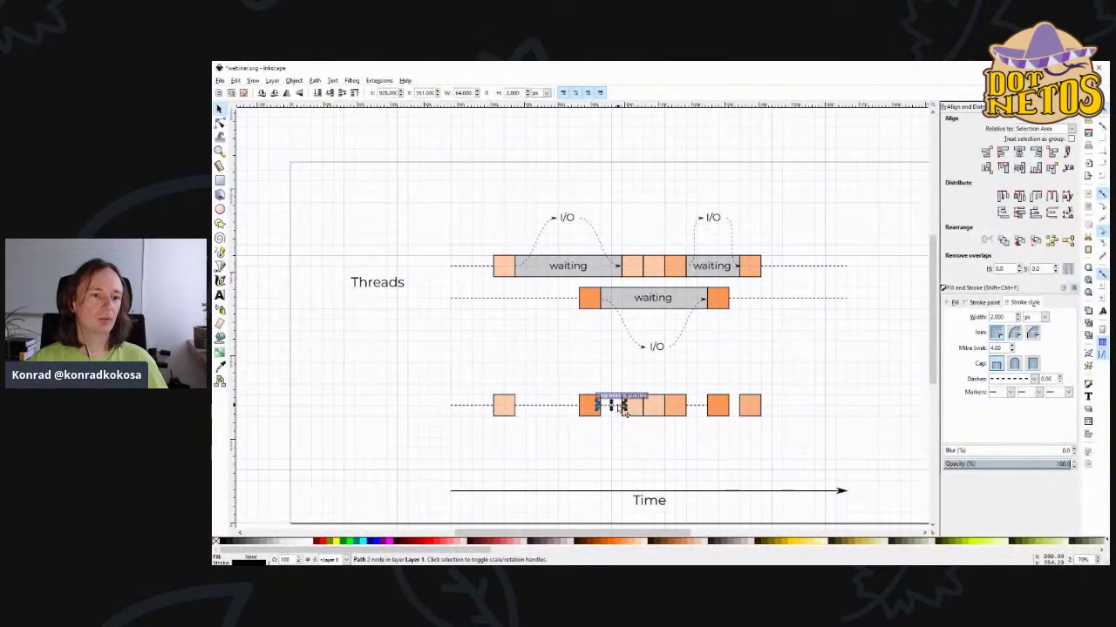
key("ctrl+shift+z")
key("ctrl+shift+z")
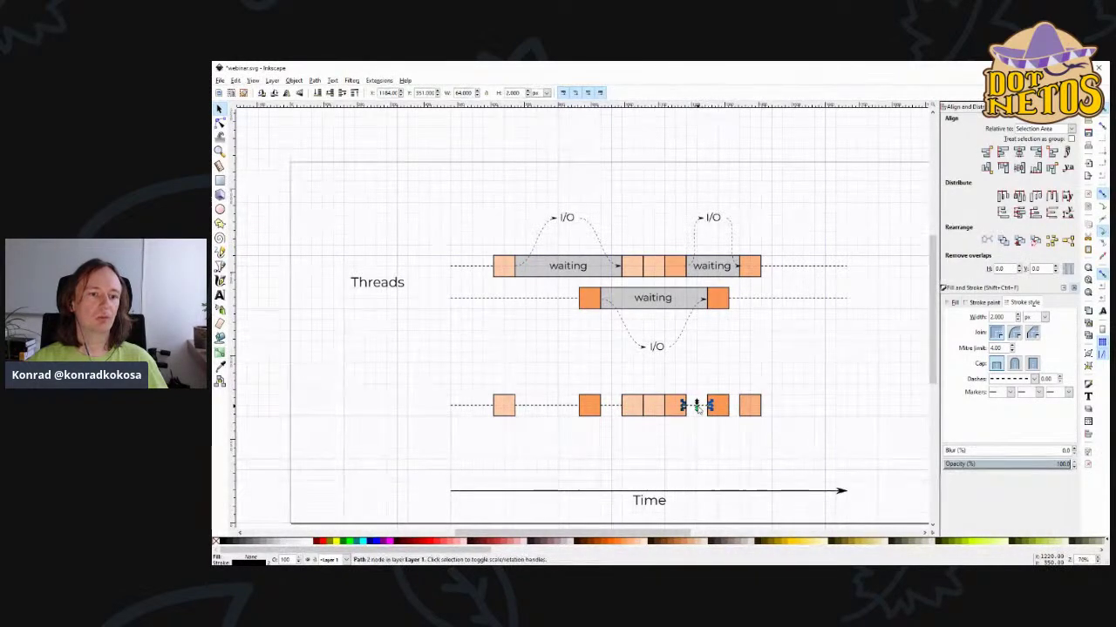
left_click_drag(698, 411, 699, 419)
left_click(700, 418)
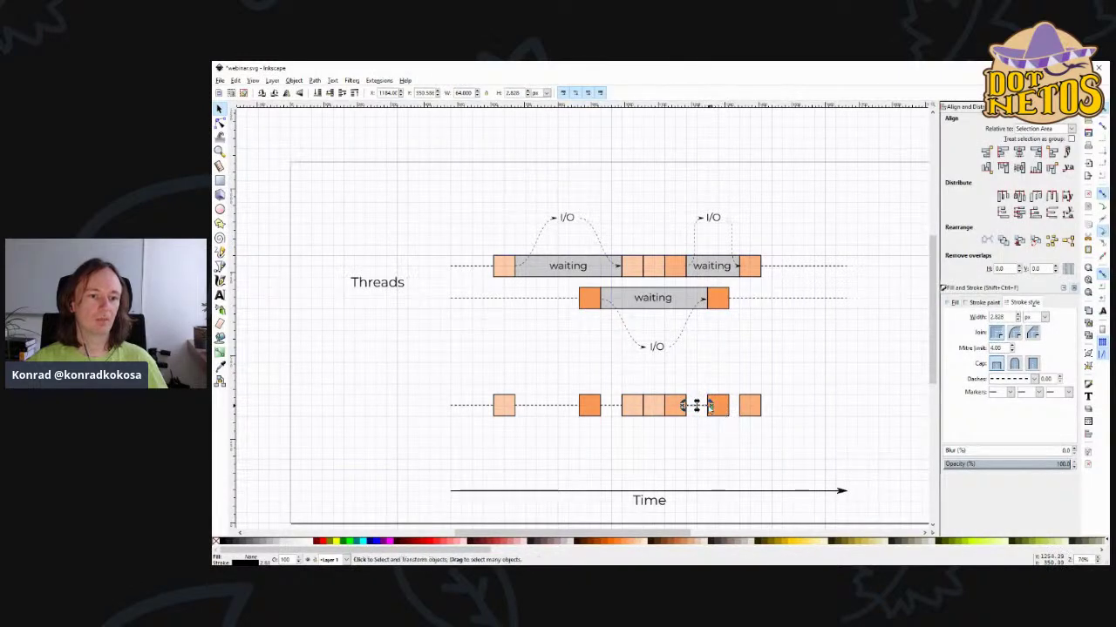
- Copy the short dashed line into the gap between the new row's last two squares and shorten it to end at the last square
left_click_drag(723, 413, 735, 415)
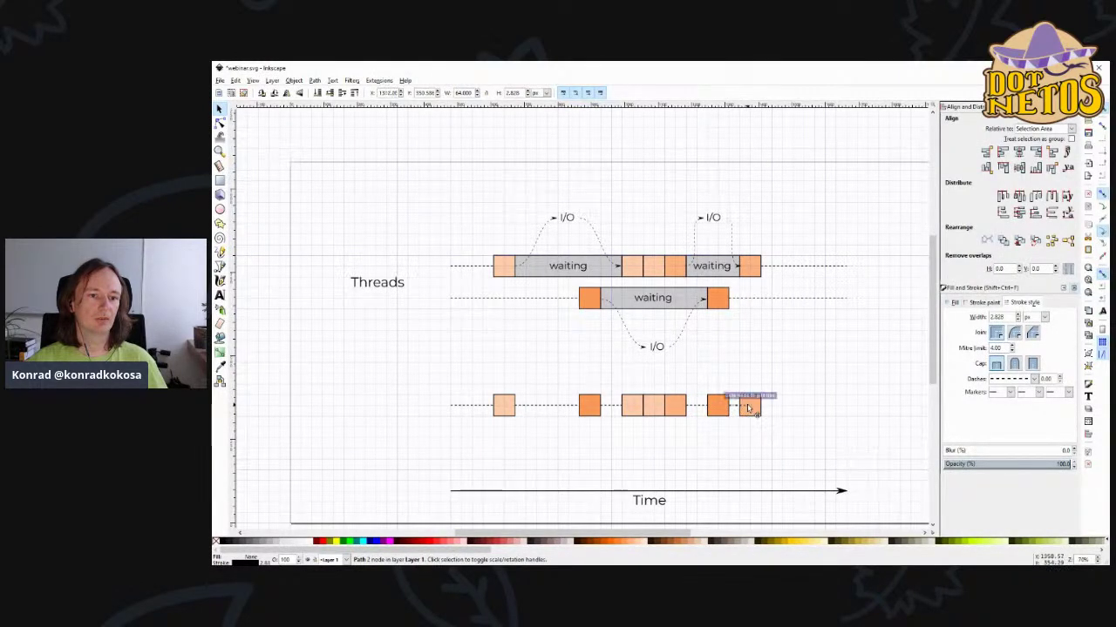
double_click(746, 410)
scroll(748, 409, "up", 2)
scroll(748, 410, "up", 1)
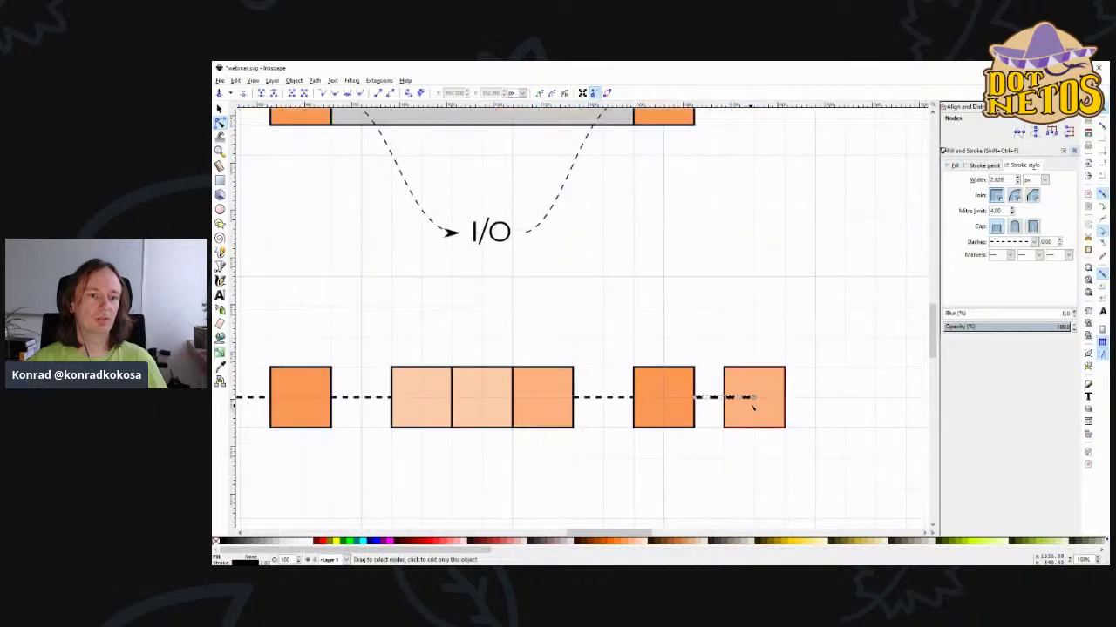
key("s")
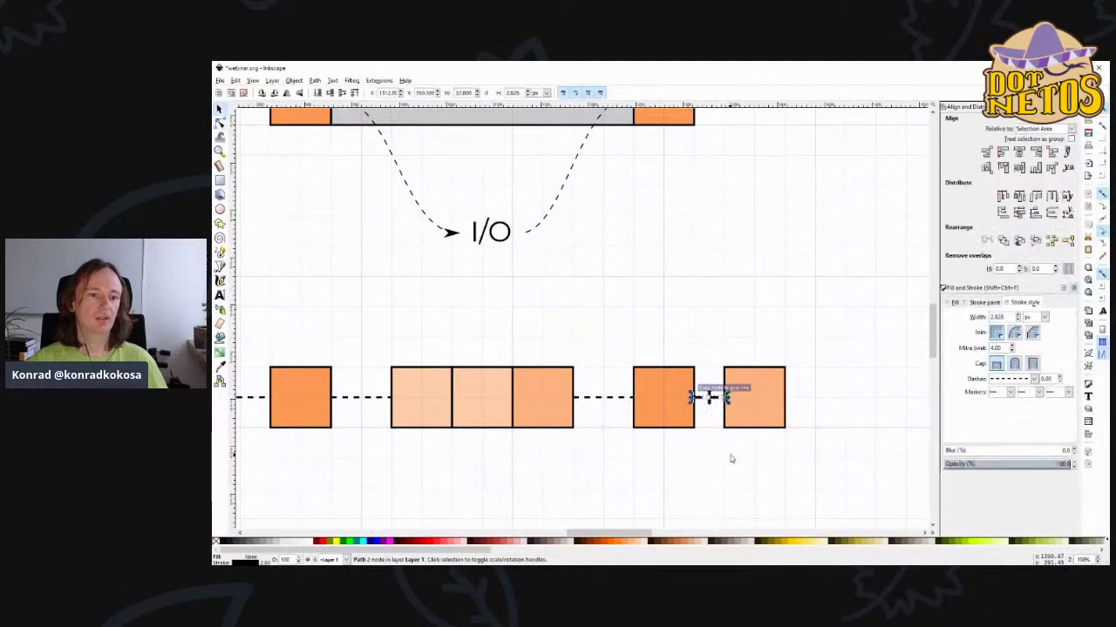
scroll(729, 459, "down", 2)
scroll(731, 460, "down", 1)
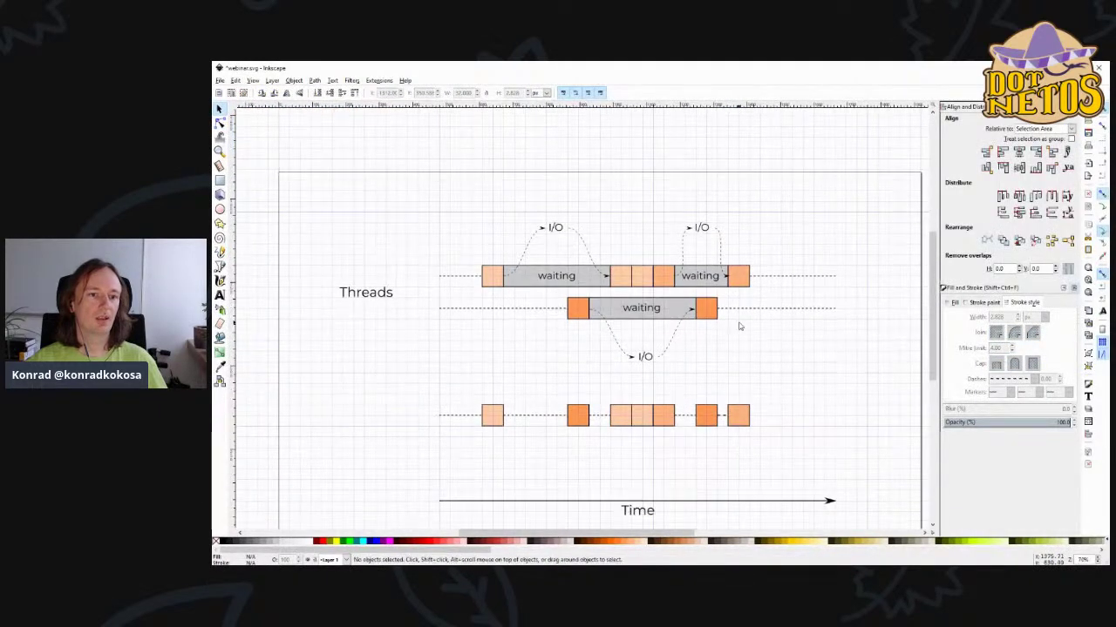
- Copy the upper row's trailing dashed line to follow the new row's last square, and save the drawing
left_click(814, 277)
key("ctrl+d")
left_click_drag(817, 280, 822, 420)
key("Escape")
key("ctrl+s")
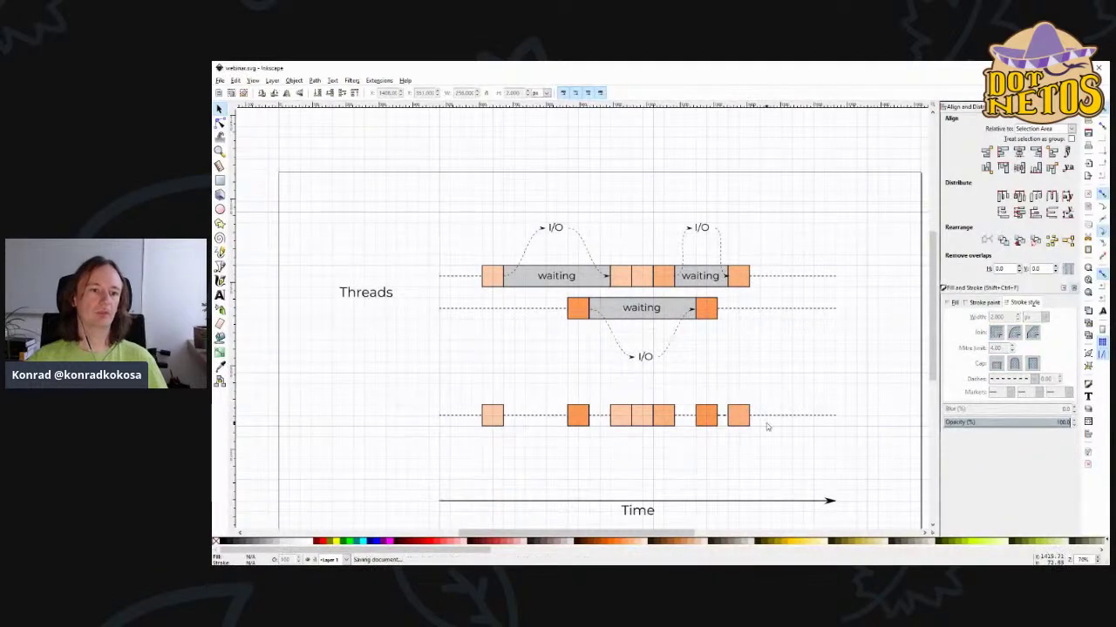
- Change the "Threads" label to "Synchronous I/O"
scroll(765, 427, "down", 2)
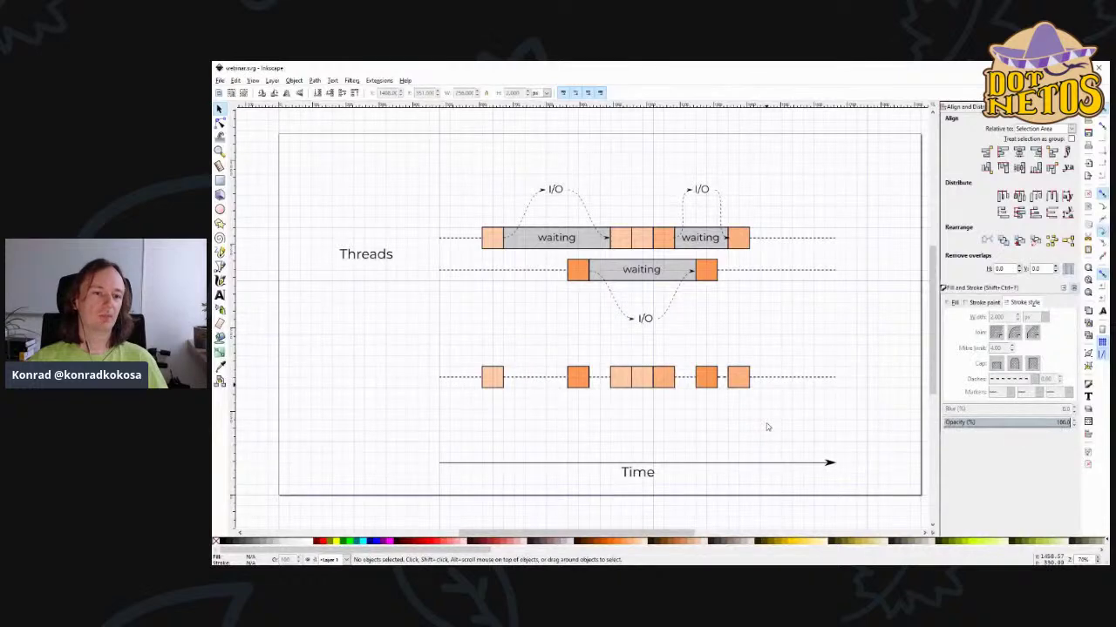
scroll(767, 427, "up", 1)
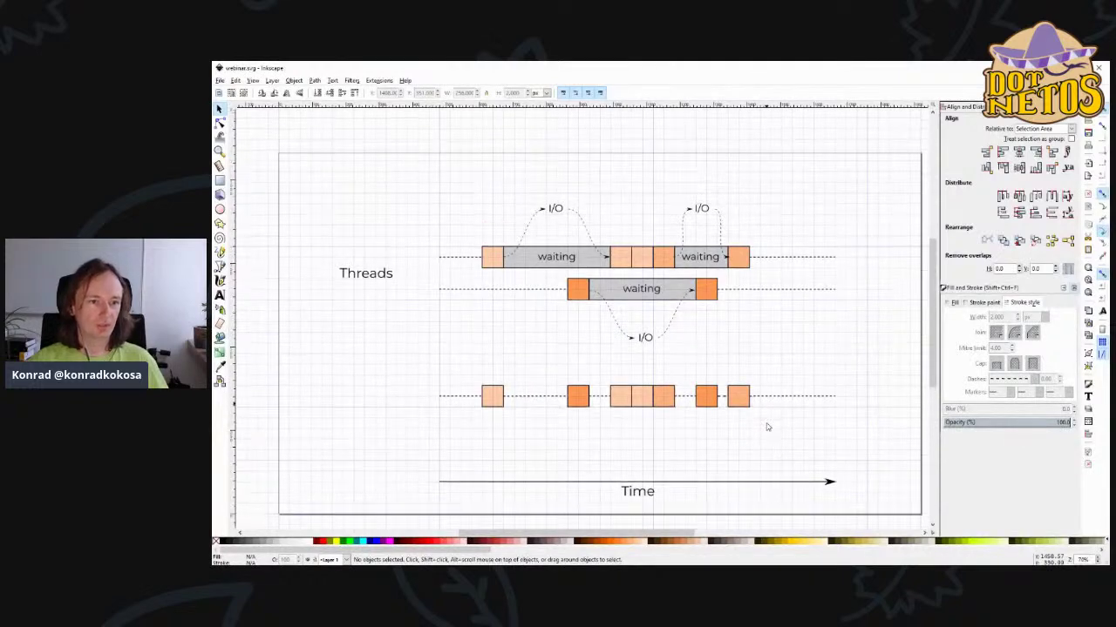
left_click(367, 277)
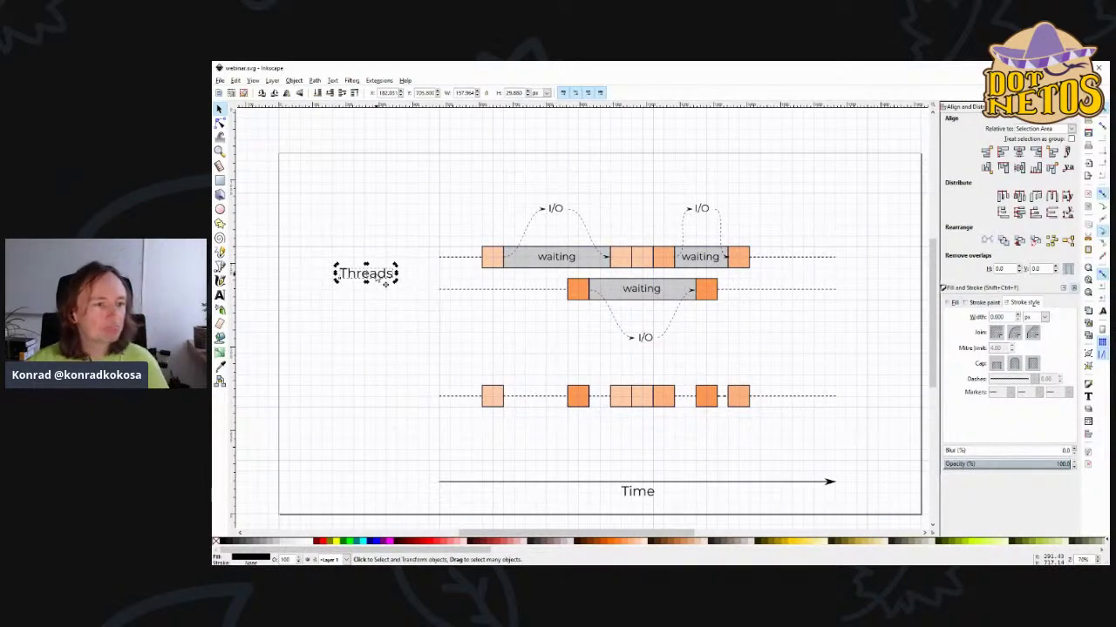
double_click(384, 282)
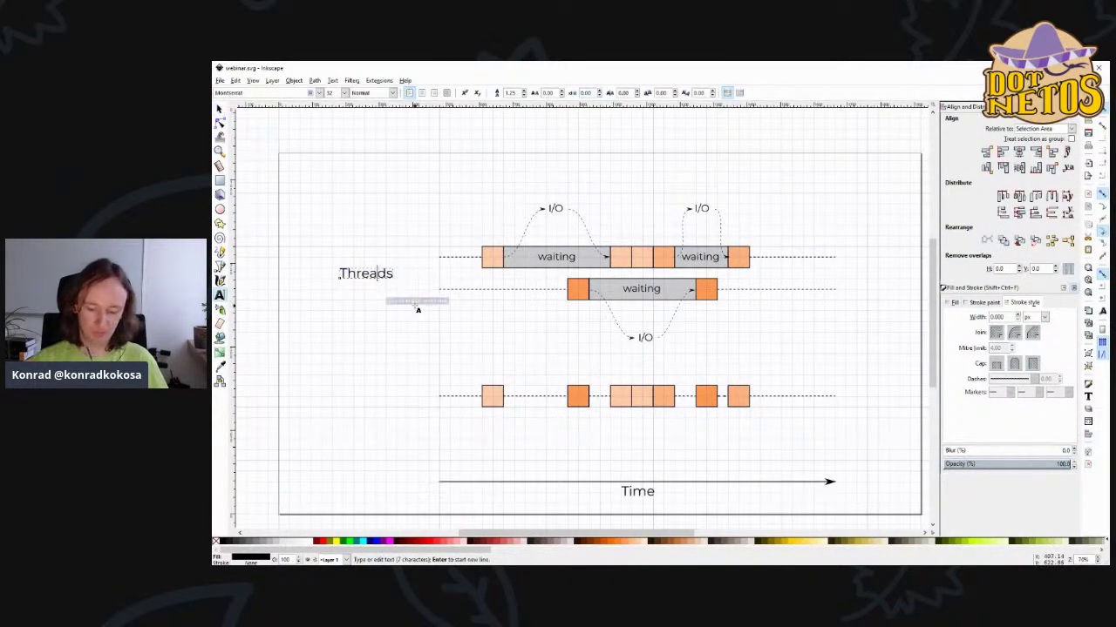
key("ctrl+a")
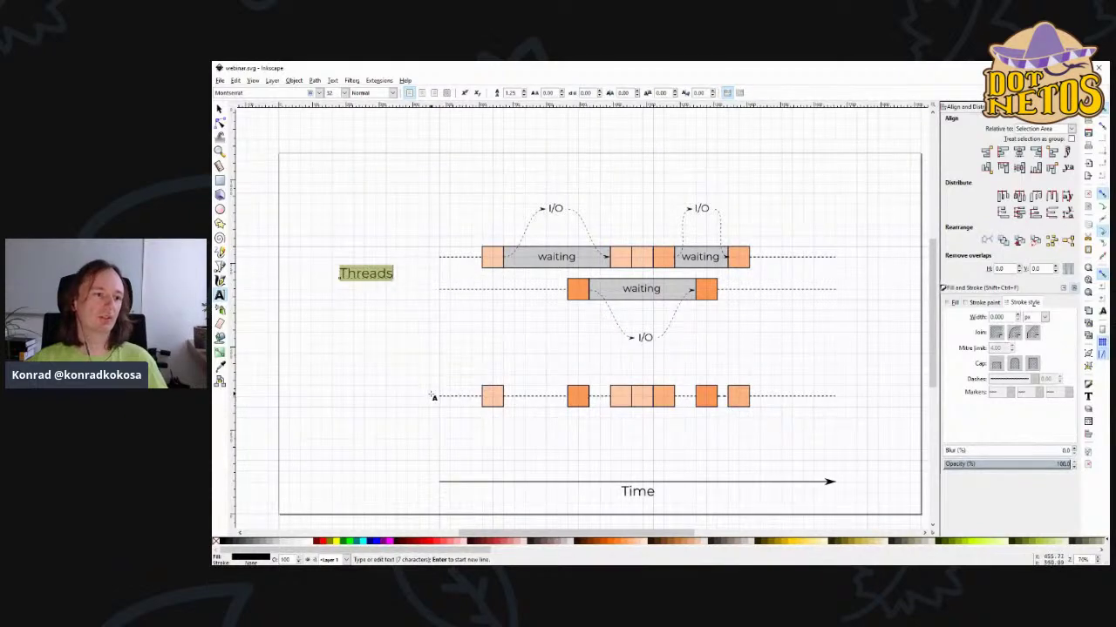
type("Synchronous")
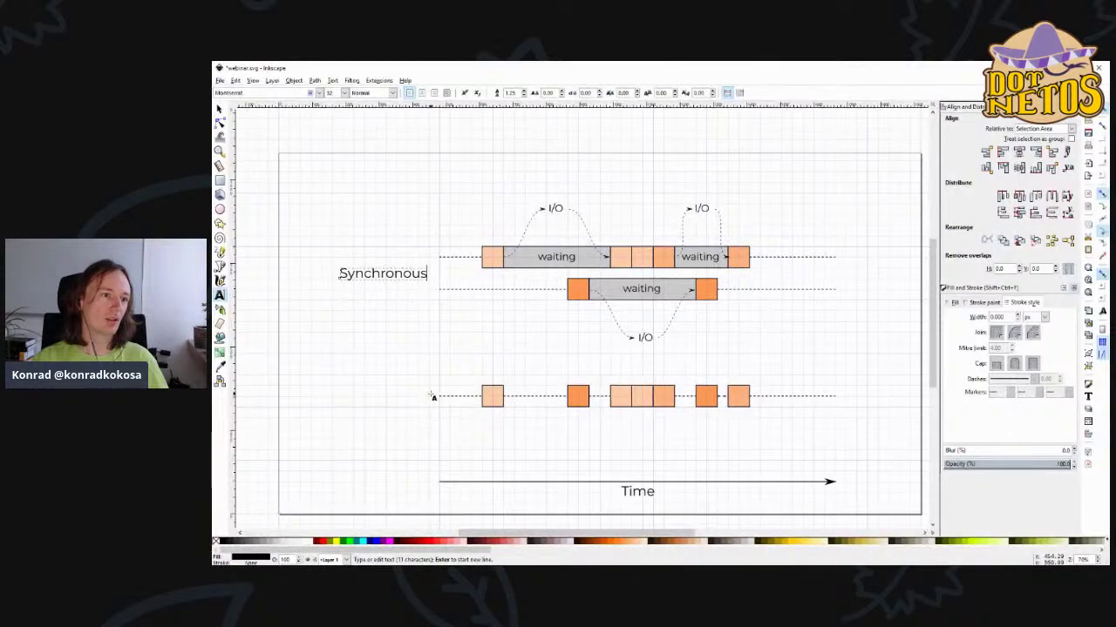
type(" I/O")
key("F1")
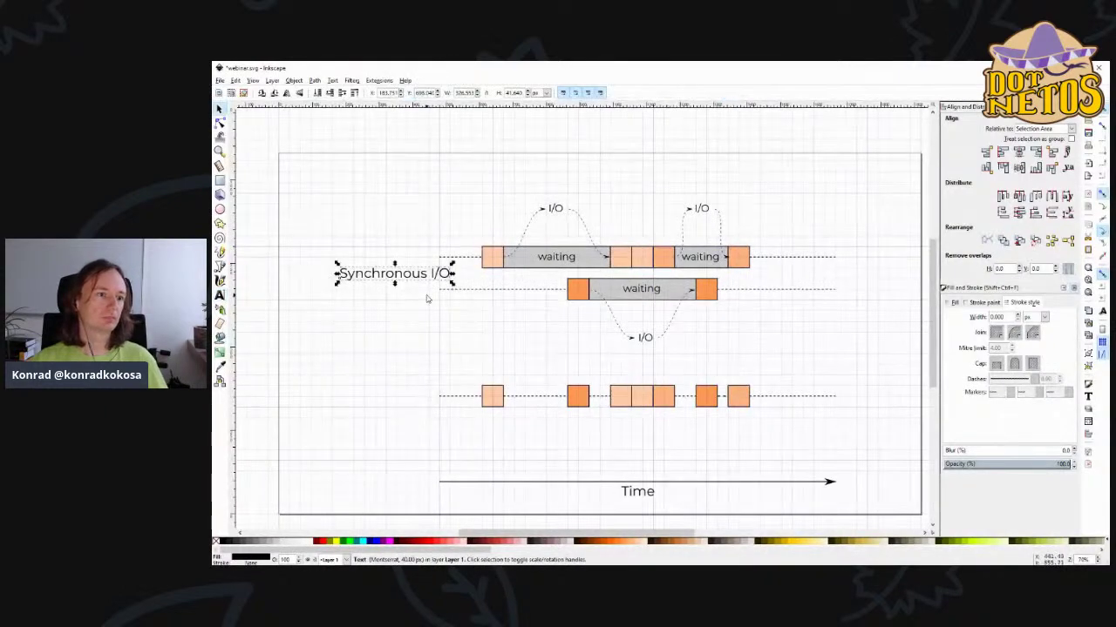
- Shift the "Synchronous I/O" label clear of the dashed lines and place a copy reading "Async scenario" beside the combined row
left_click_drag(420, 282, 384, 397)
key("ctrl+d")
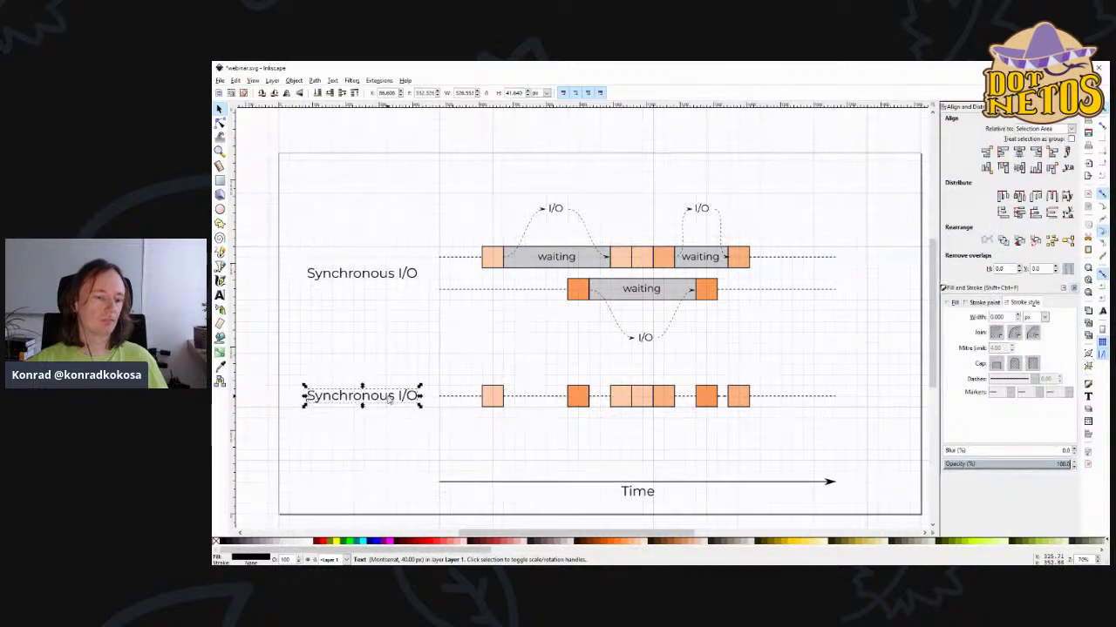
double_click(392, 396)
key("ctrl+a")
type("As")
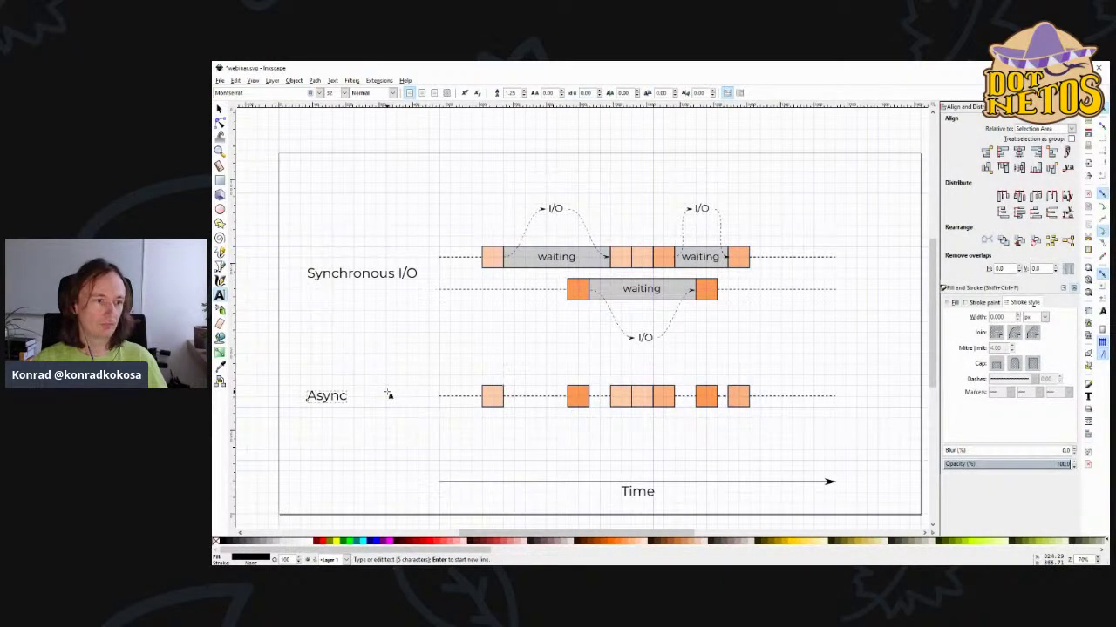
type("ync scena")
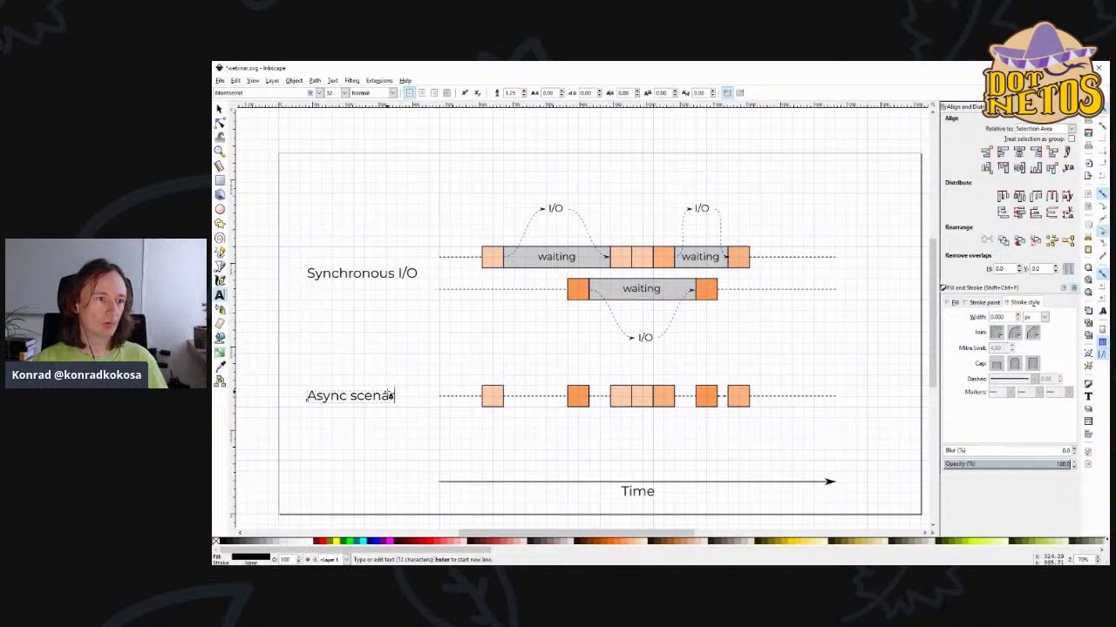
type("rio")
- Replace "I/O" in the two-thread section's label so it reads "Synchronous scenario" on two lines
left_click(361, 273)
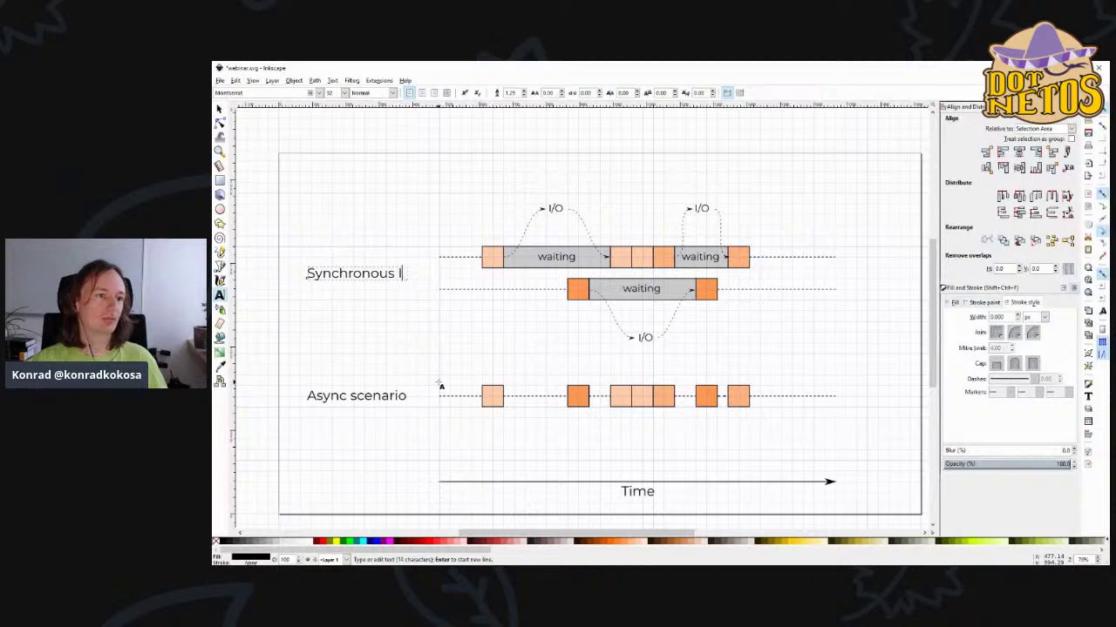
key("Return")
type("scebaru")
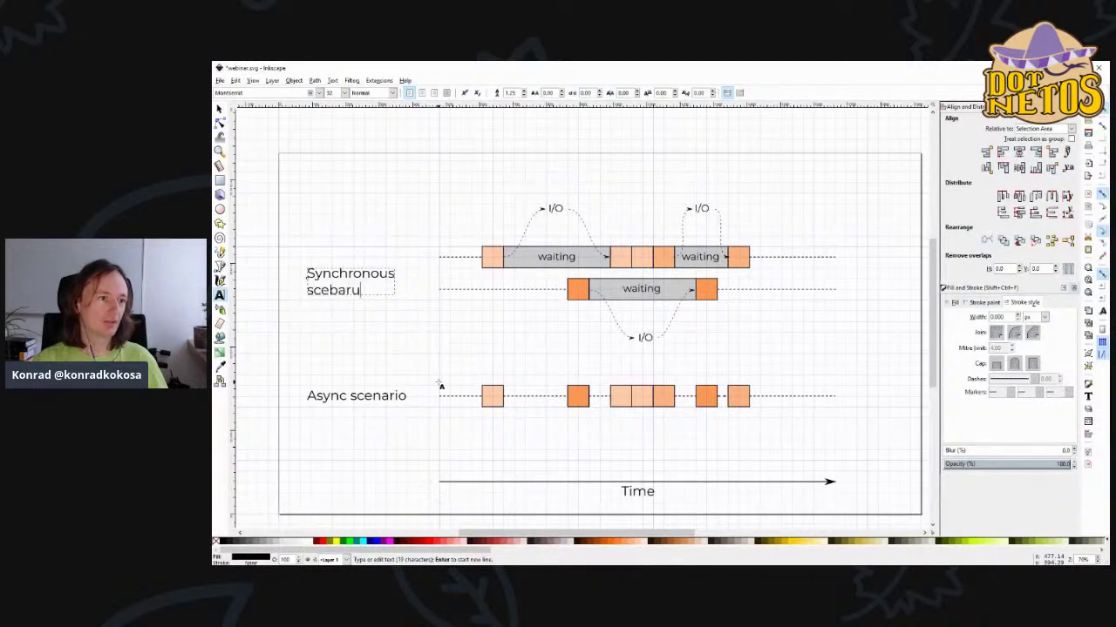
key("BackSpace")
key("BackSpace")
key("BackSpace")
key("BackSpace")
type("nario")
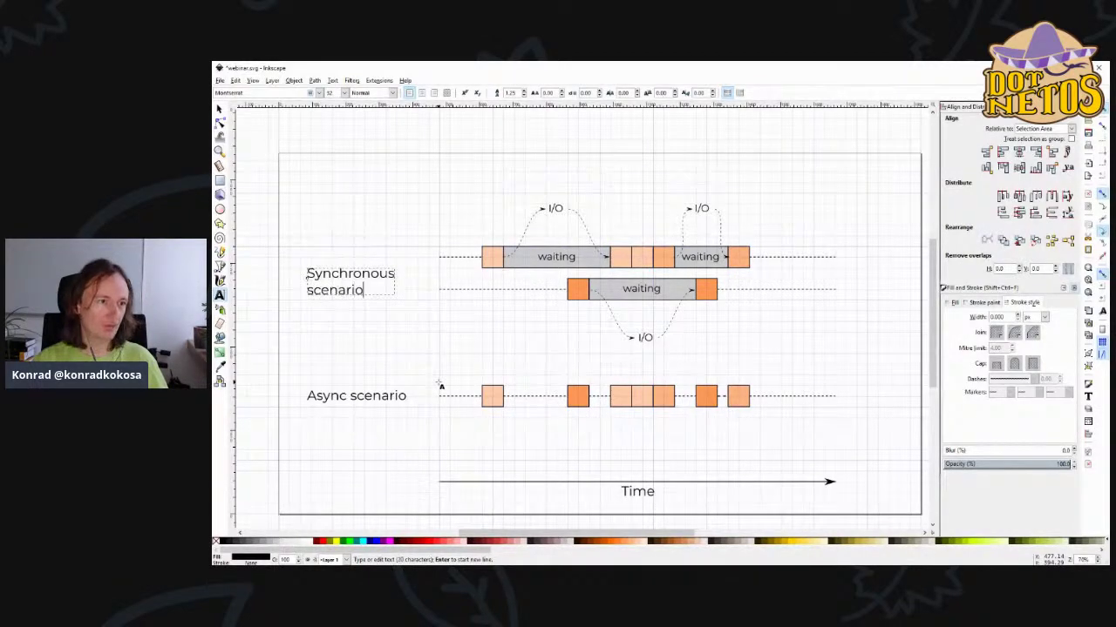
key("F1")
left_click_drag(379, 282, 381, 272)
key("Escape")
key("ctrl+s")
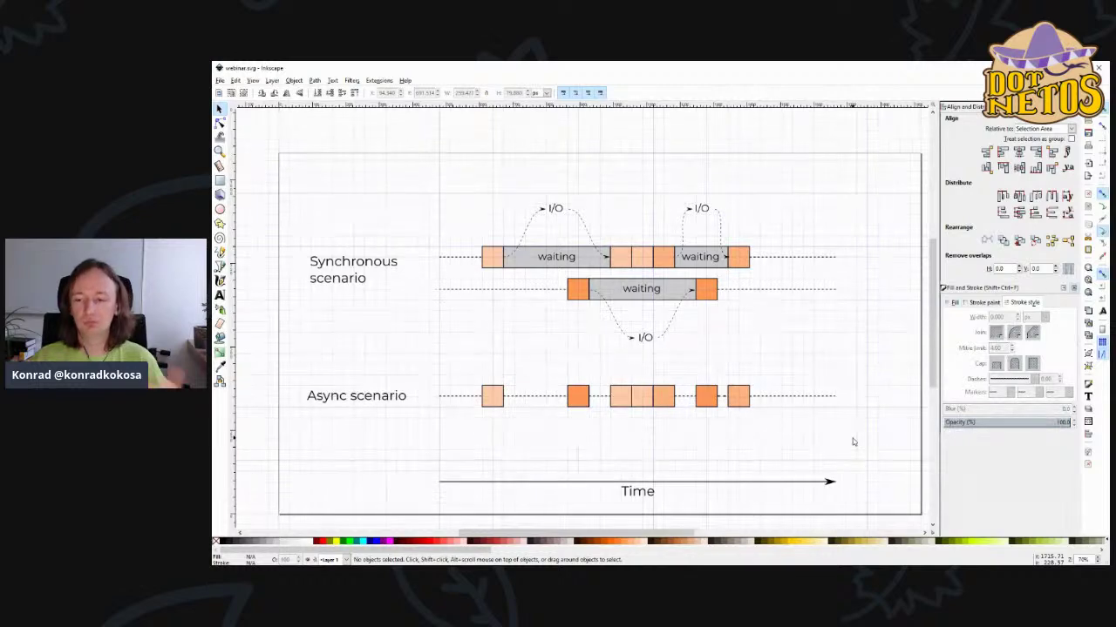
mouse_move(755, 260)
left_mouse_down()
mouse_move(802, 296)
mouse_move(745, 265)
left_mouse_up()
left_click(739, 258)
key("r")
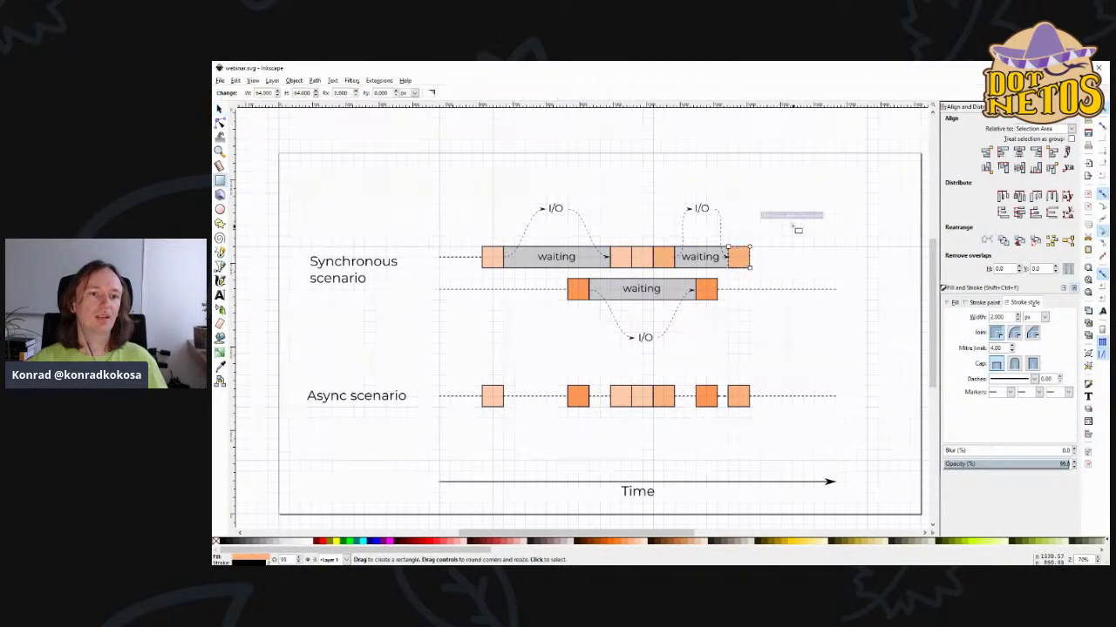
key("ctrl+z")
key("s")
left_click_drag(739, 258, 760, 227)
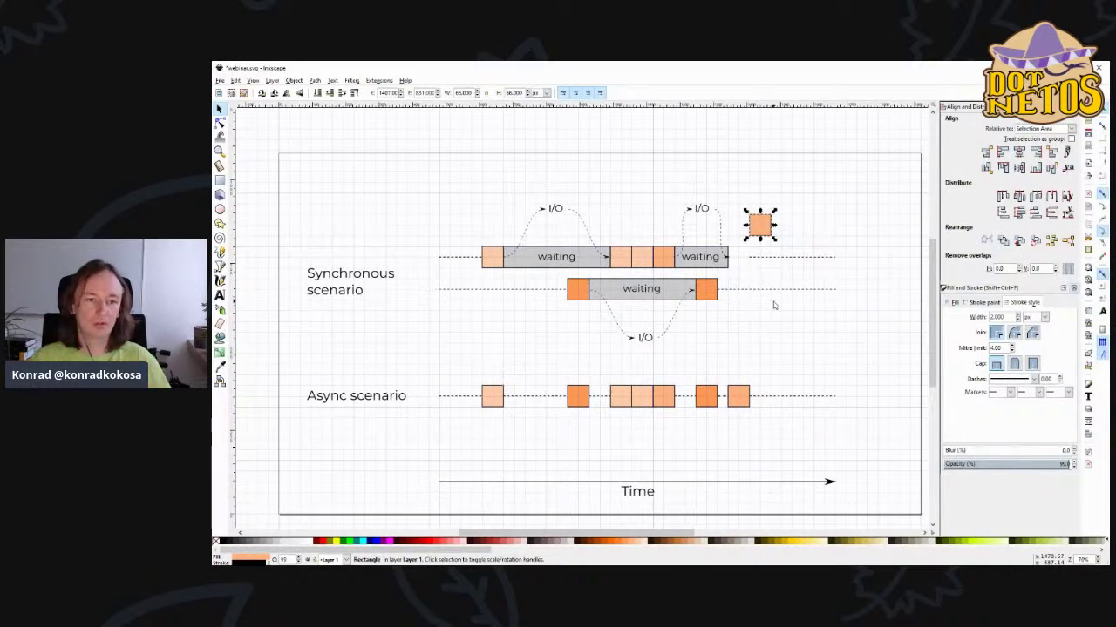
key("ctrl+z")
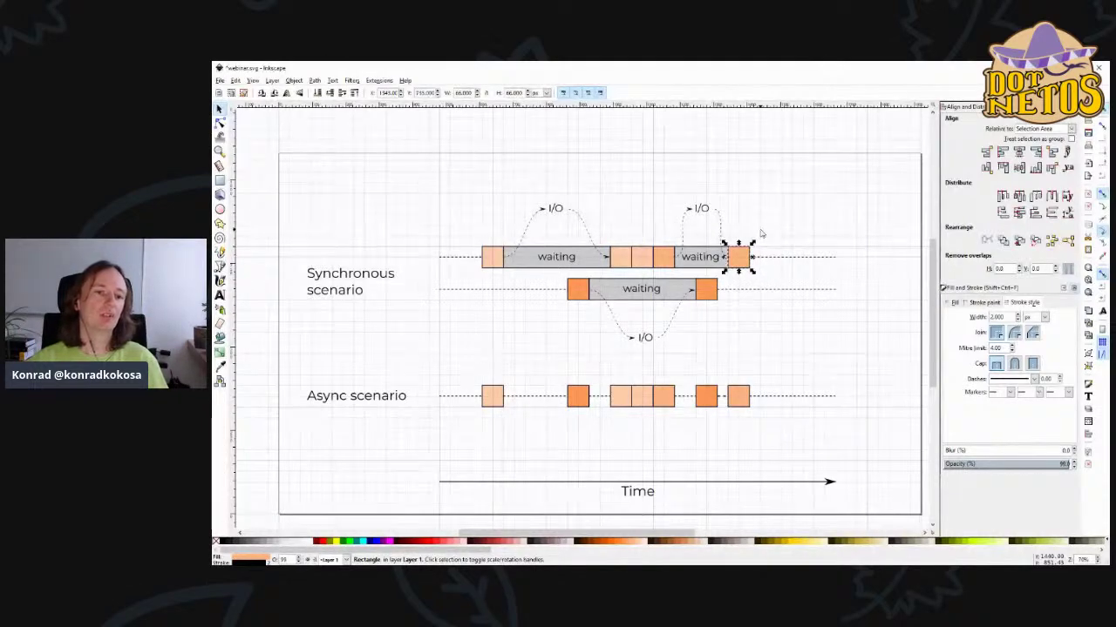
- Clear the selection and save the drawing
key("Escape")
key("ctrl+s")
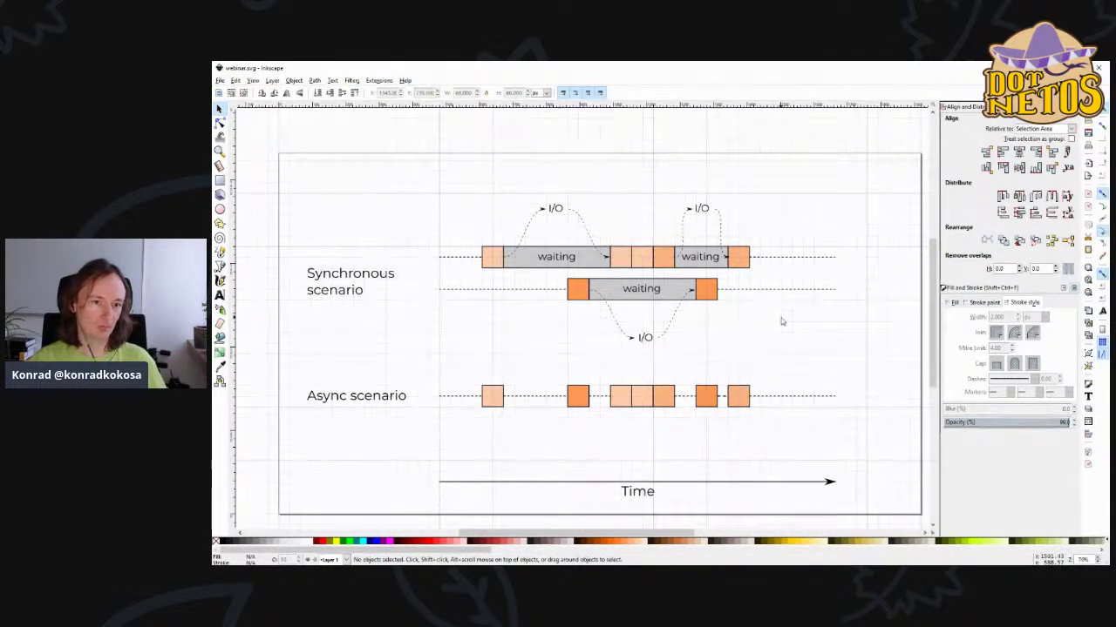
- Copy the "Async scenario" label, change the copy's text to "Thread1" and make the 1 a subscript
left_click_drag(935, 326, 936, 327)
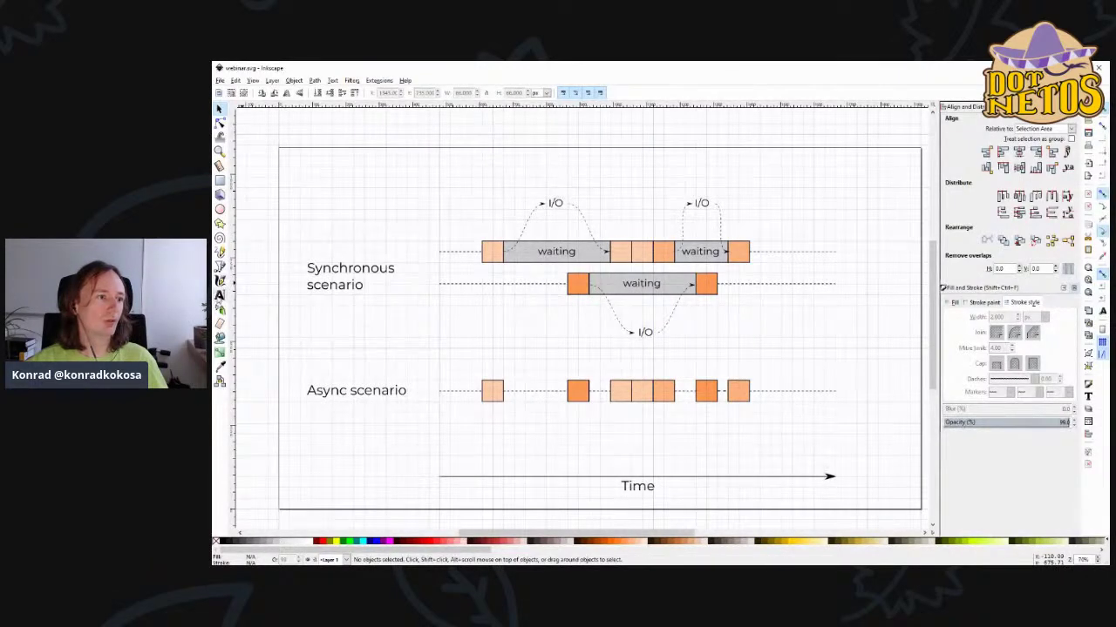
left_click(371, 396)
key("ctrl+c")
key("ctrl+v")
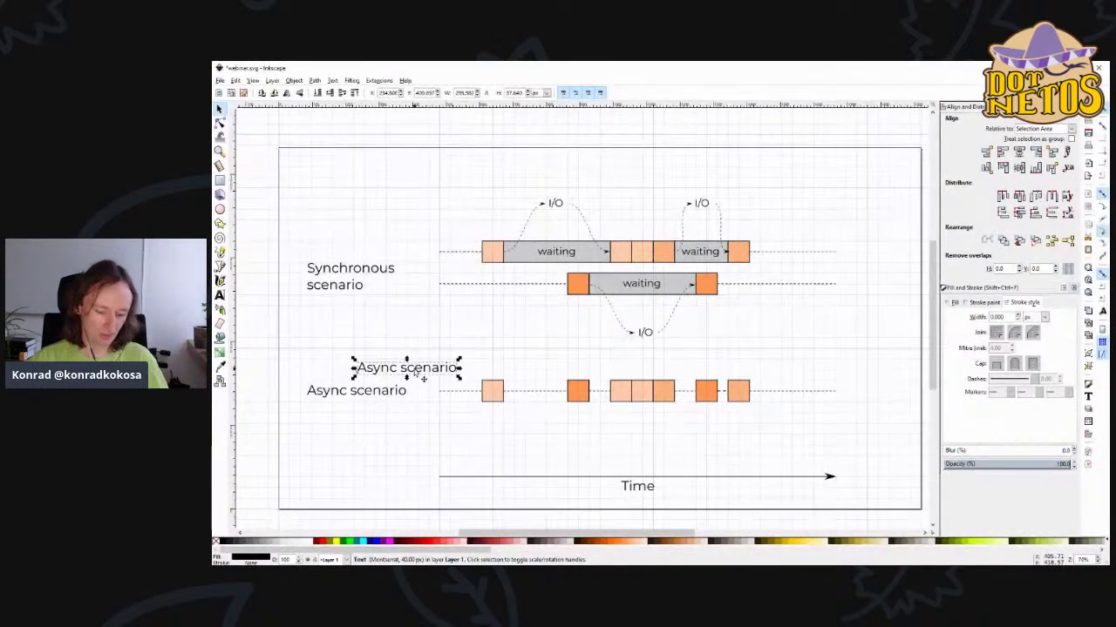
key("t")
key("ctrl+a")
type("T")
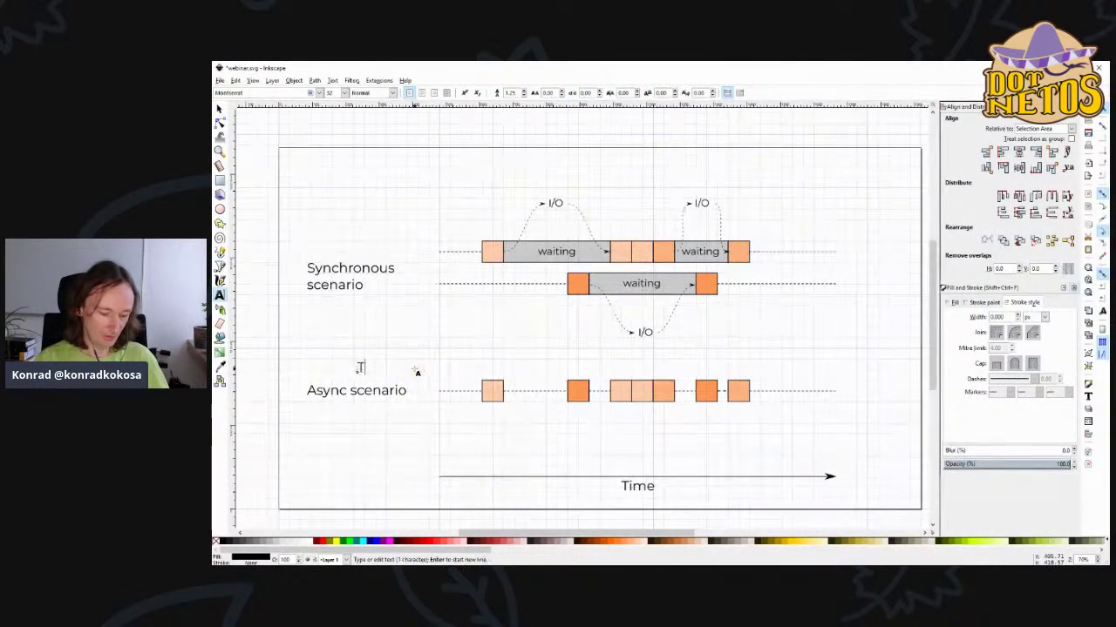
type("hread1")
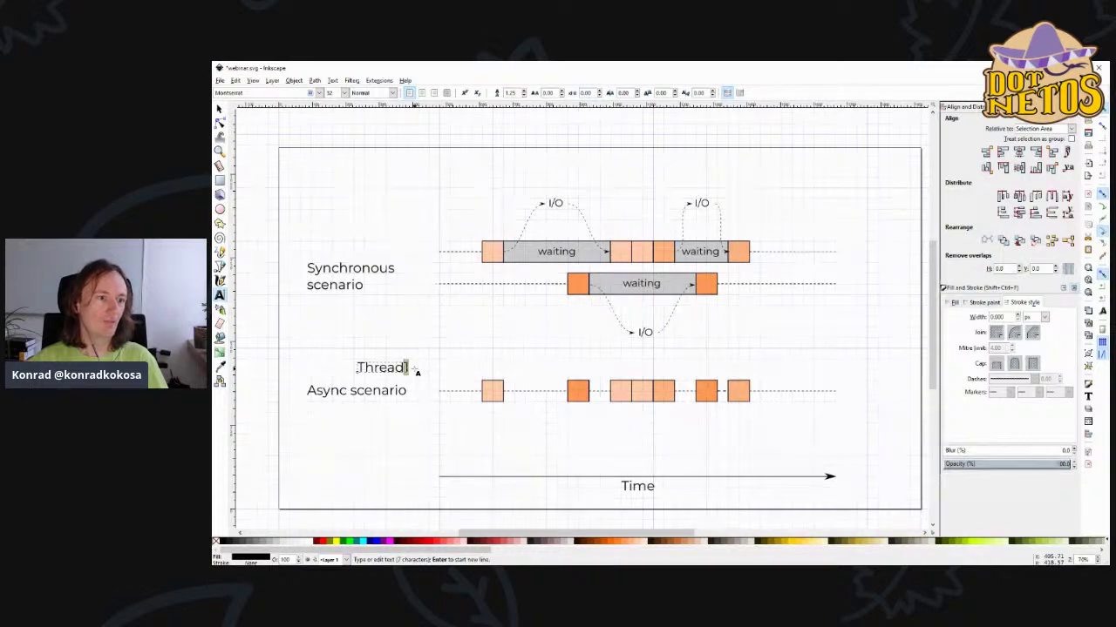
left_click(479, 94)
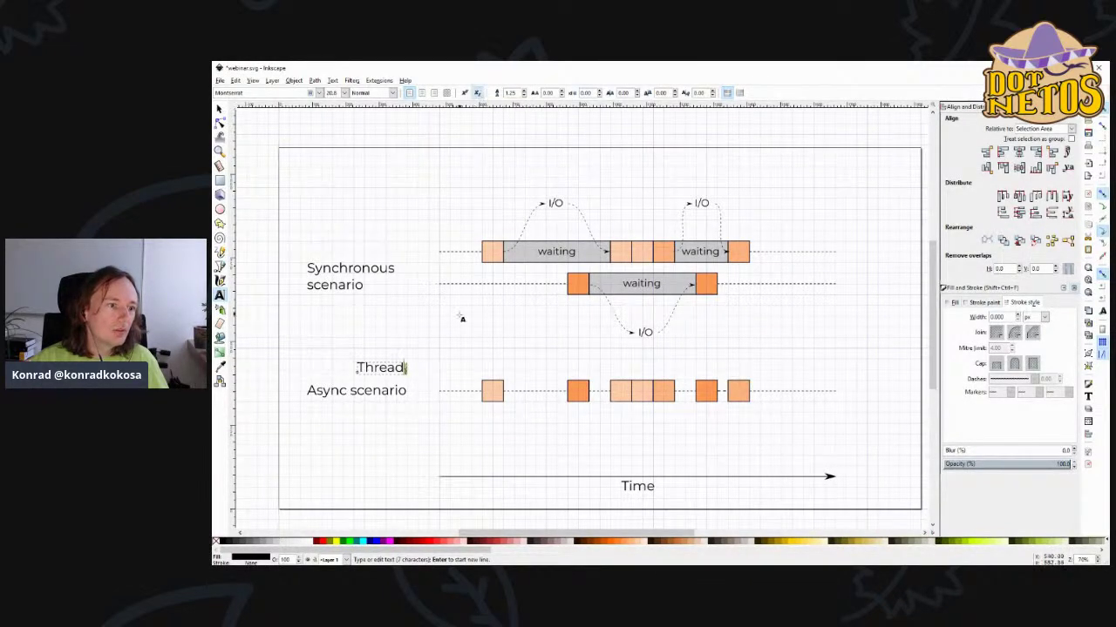
- Set the whole thread label to font size 20 and place it above the start of the first thread's dashed line
key("ctrl+a")
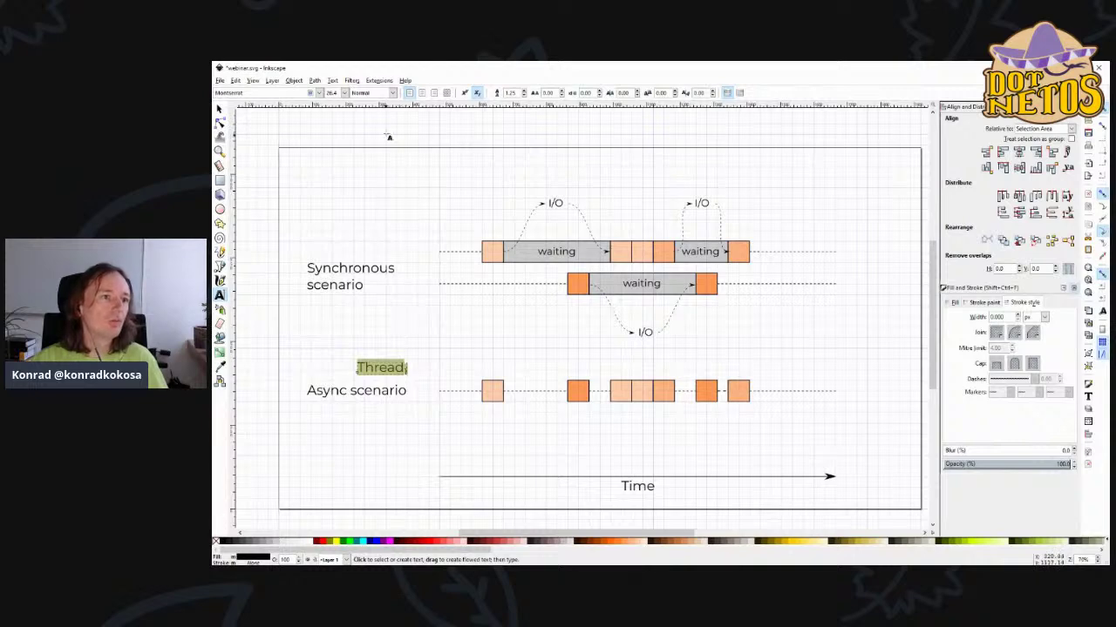
left_click(345, 93)
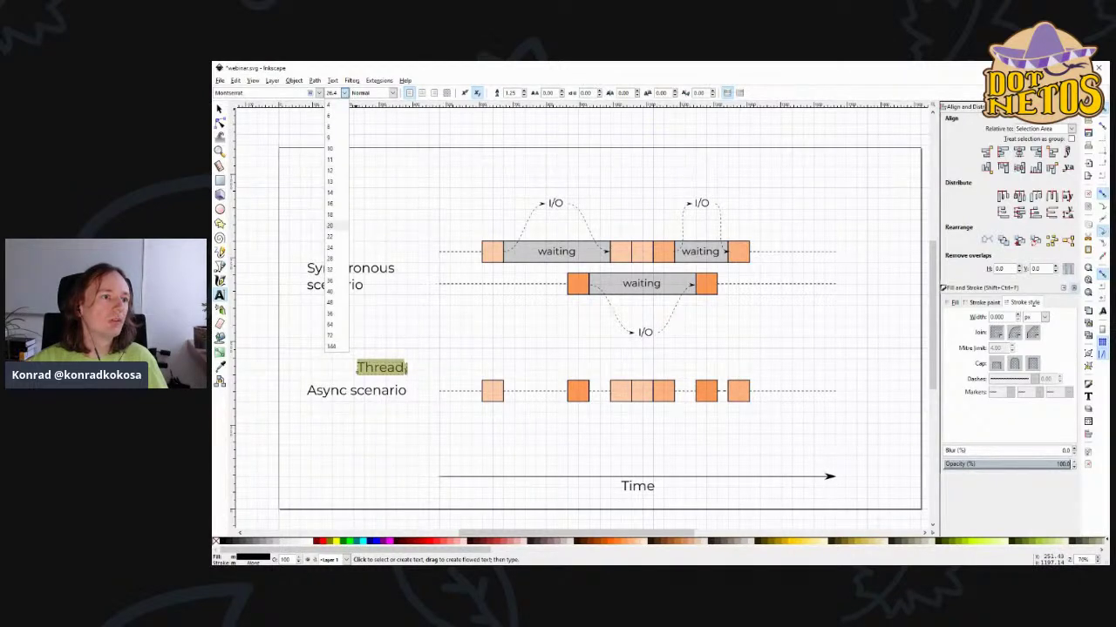
left_click(339, 225)
key("F1")
left_click_drag(392, 376, 463, 251)
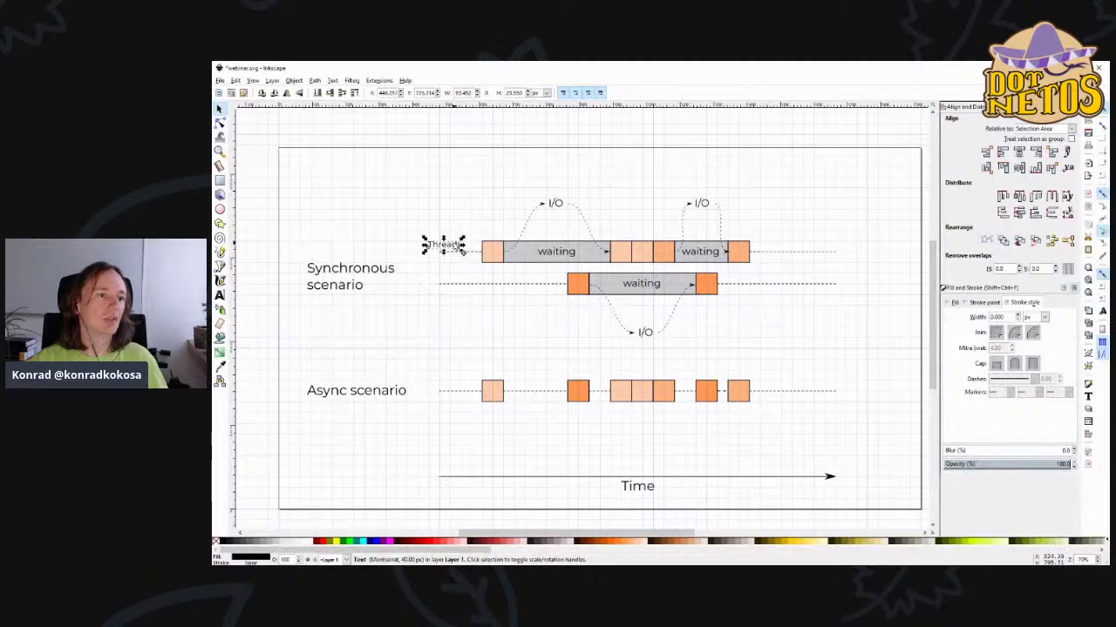
- Duplicate the small thread label and move the copy down to the start of the second thread's dashed line
key("ctrl+d")
key("Down")
key("Down")
key("Down")
key("Down")
key("Down")
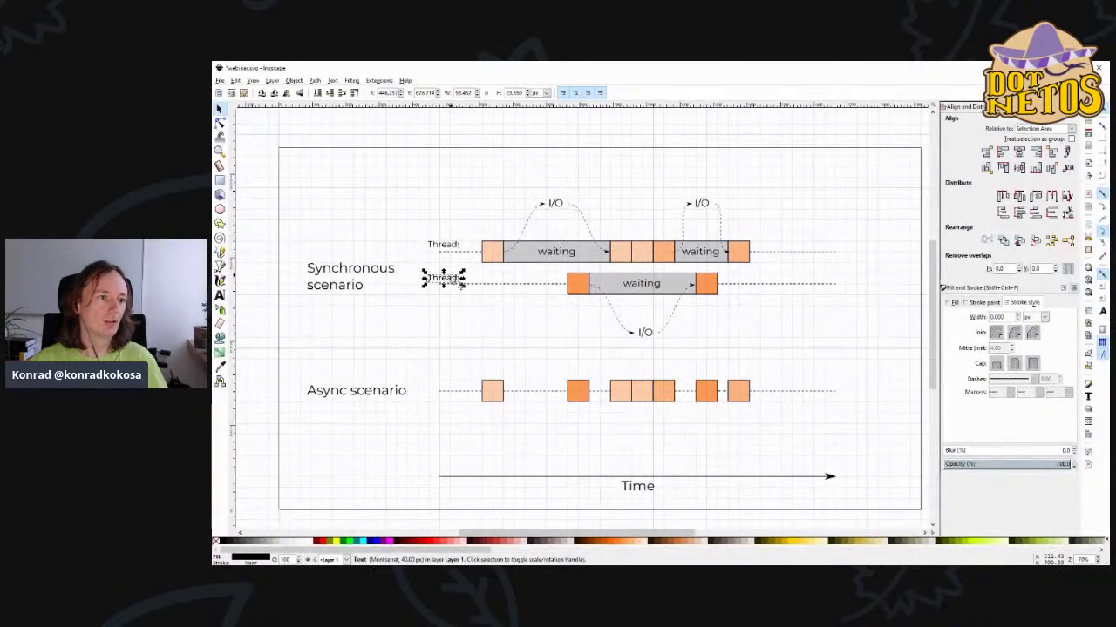
key("ctrl+v")
left_click_drag(450, 339, 453, 364)
key("Delete")
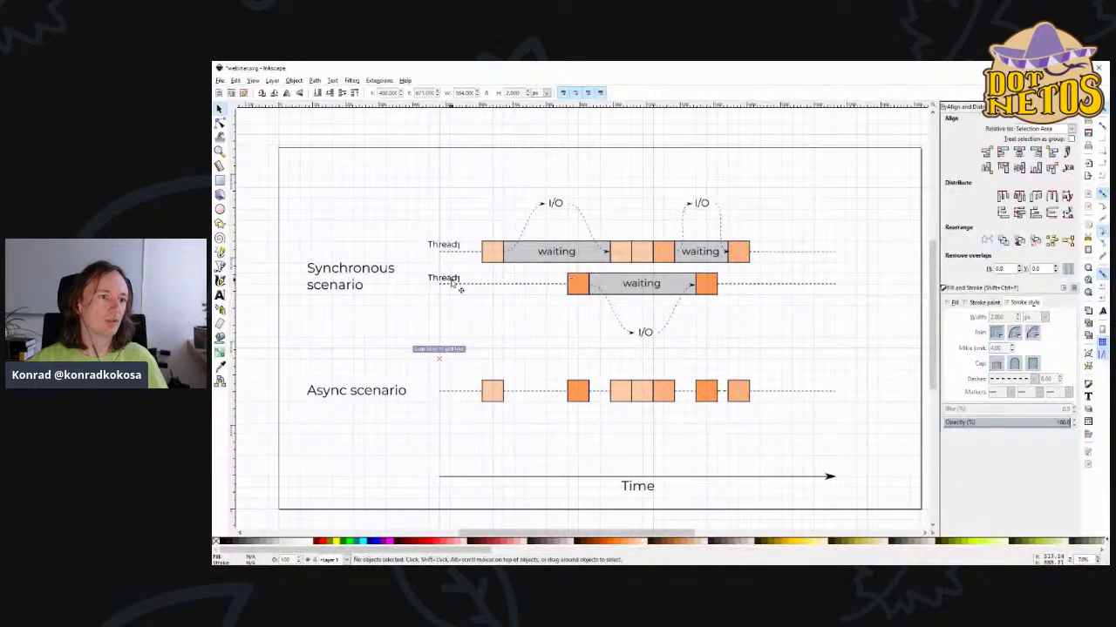
- Duplicate the second row's thread label and place the copy above the start of the async row's dashed line
left_click(444, 279)
key("ctrl+d")
left_click_drag(452, 287, 453, 396)
- Change the subscript number in the second row's thread label to 2 and save the drawing
left_click(455, 250)
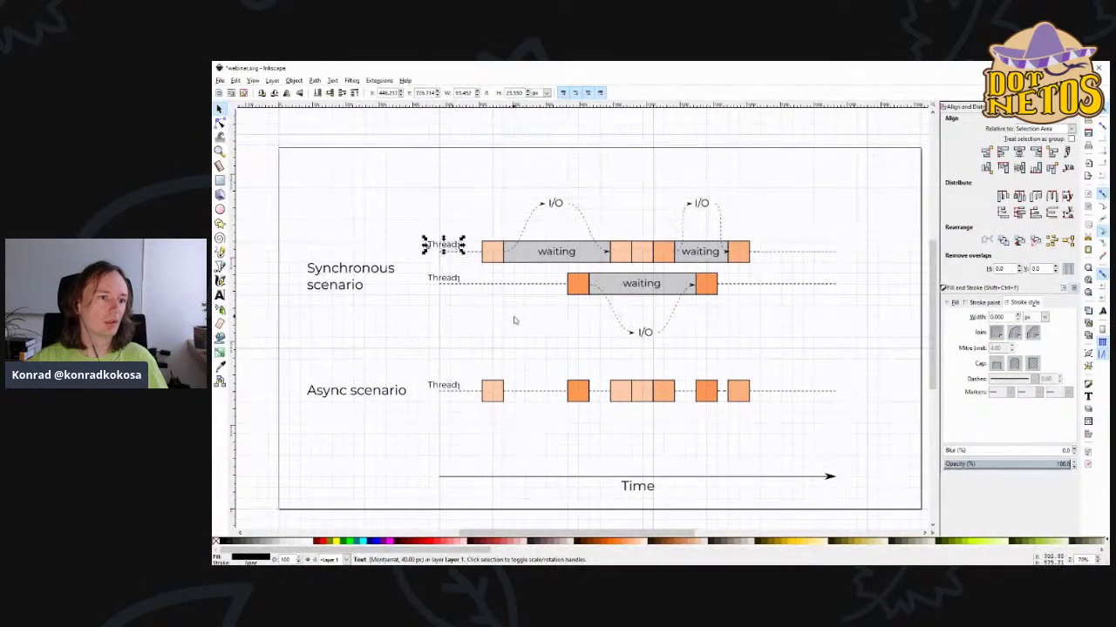
key("t")
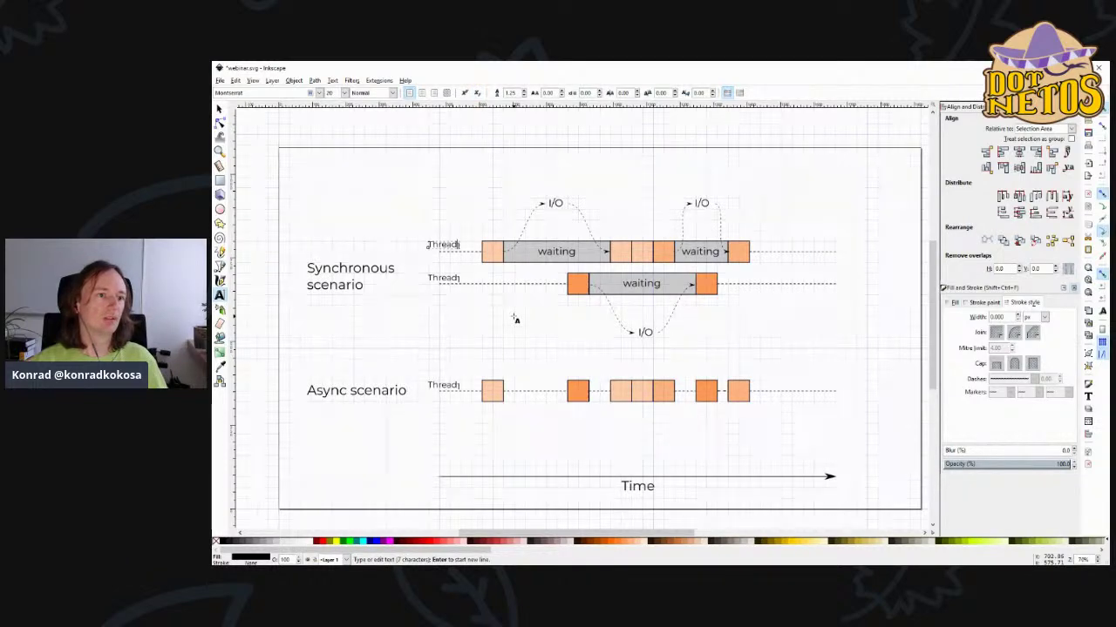
left_click(451, 281)
type("2")
key("Delete")
key("Escape")
key("s")
key("ctrl+s")
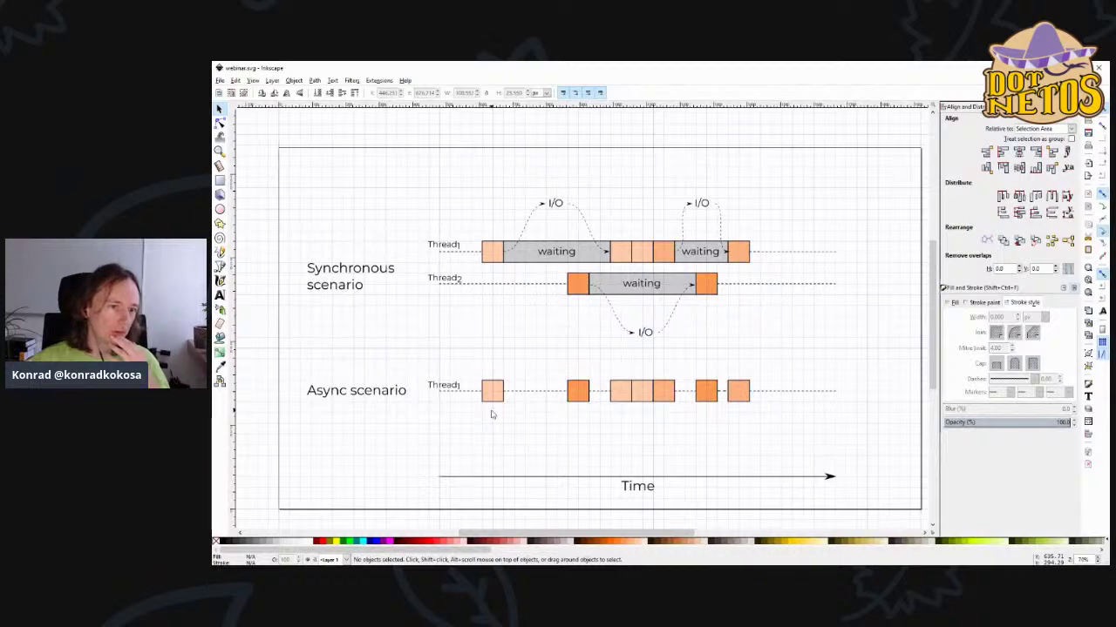
- Move the entire async row with its squares, dashed lines and thread label straight down by about 96 px
left_click_drag(866, 423, 406, 363)
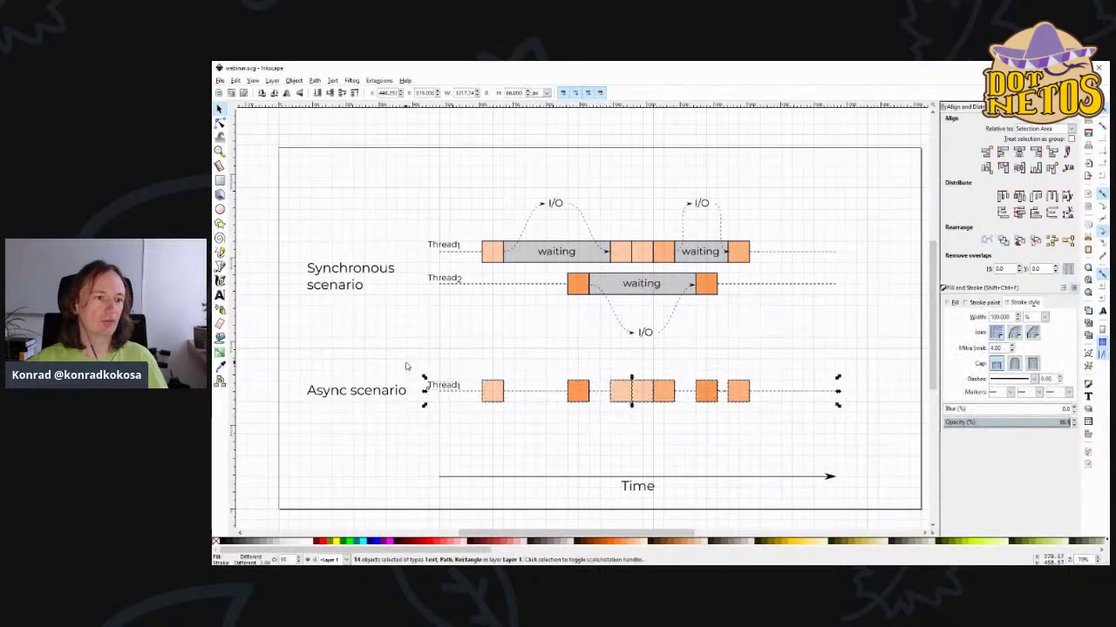
left_click_drag(493, 396, 494, 423)
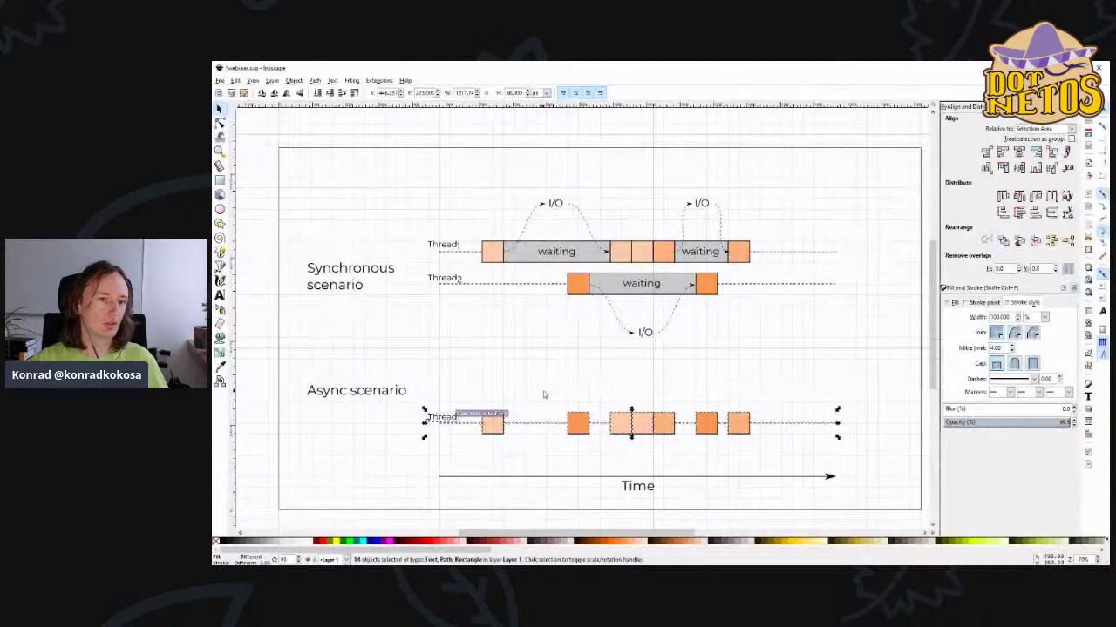
left_click(543, 399)
- Duplicate the first I/O label with its two curved arrows and place the copy above the async row's first gap
left_click(526, 229)
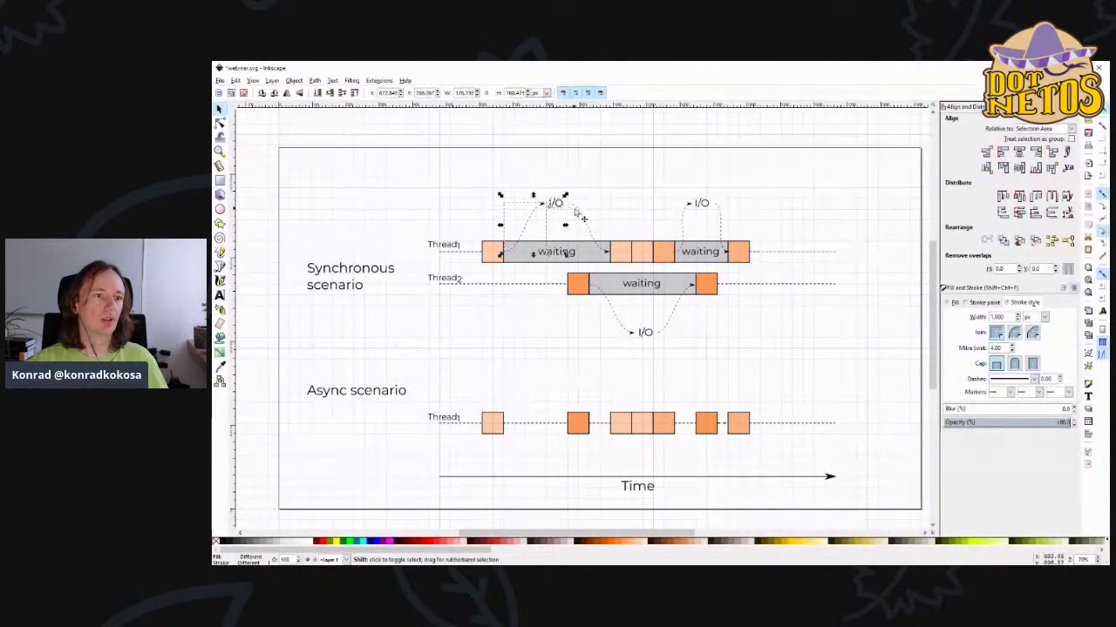
key("ctrl+d")
left_click_drag(578, 212, 578, 384)
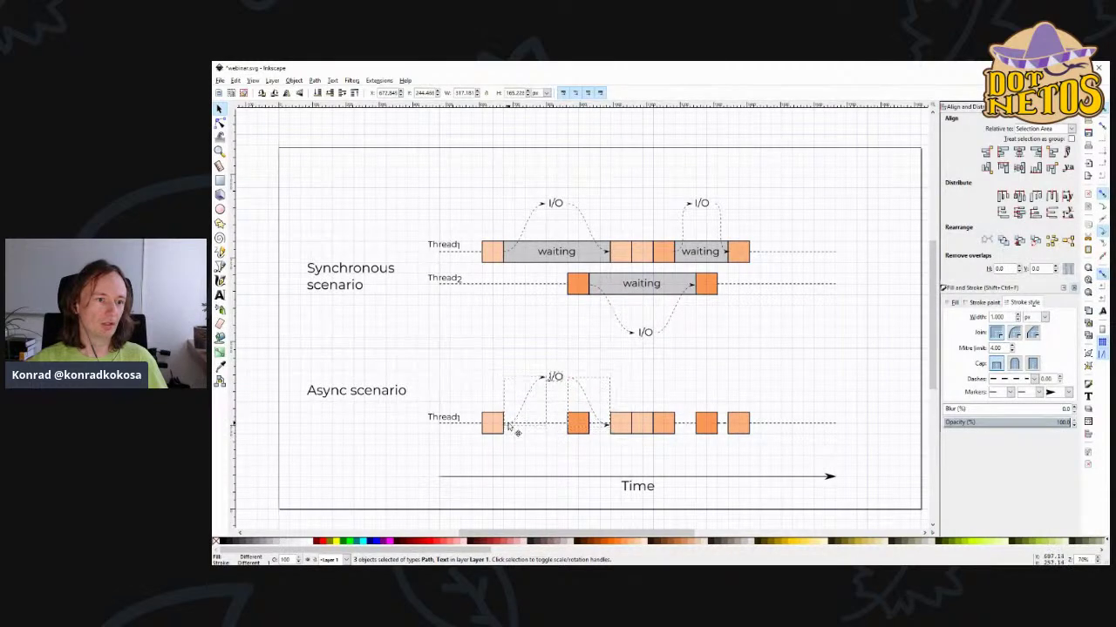
left_click(664, 388)
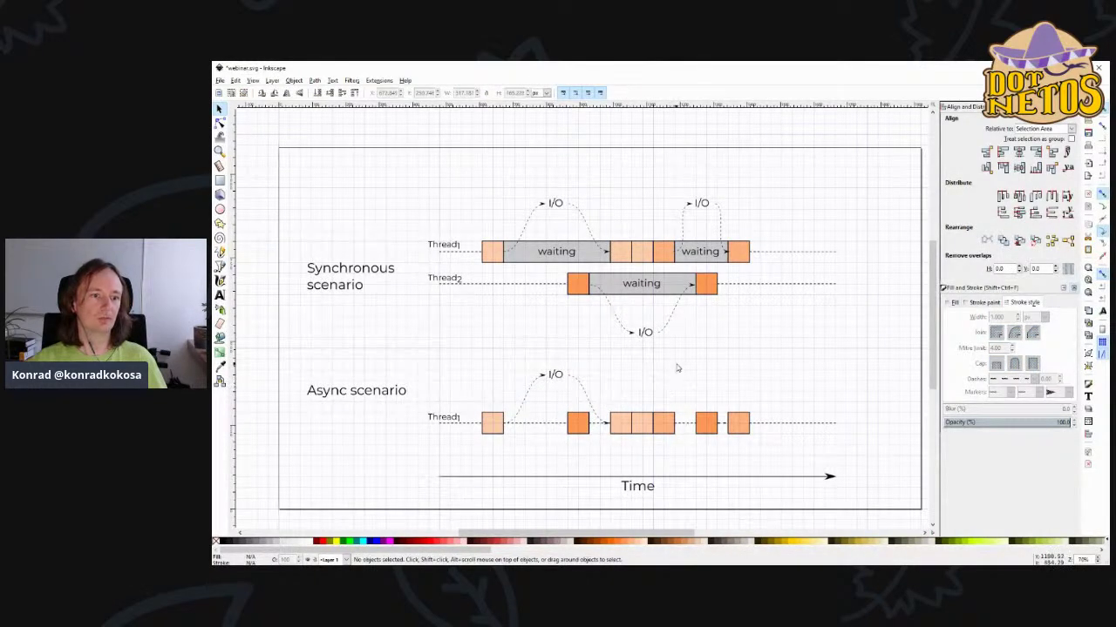
left_click(685, 232)
left_click(718, 235, "shift")
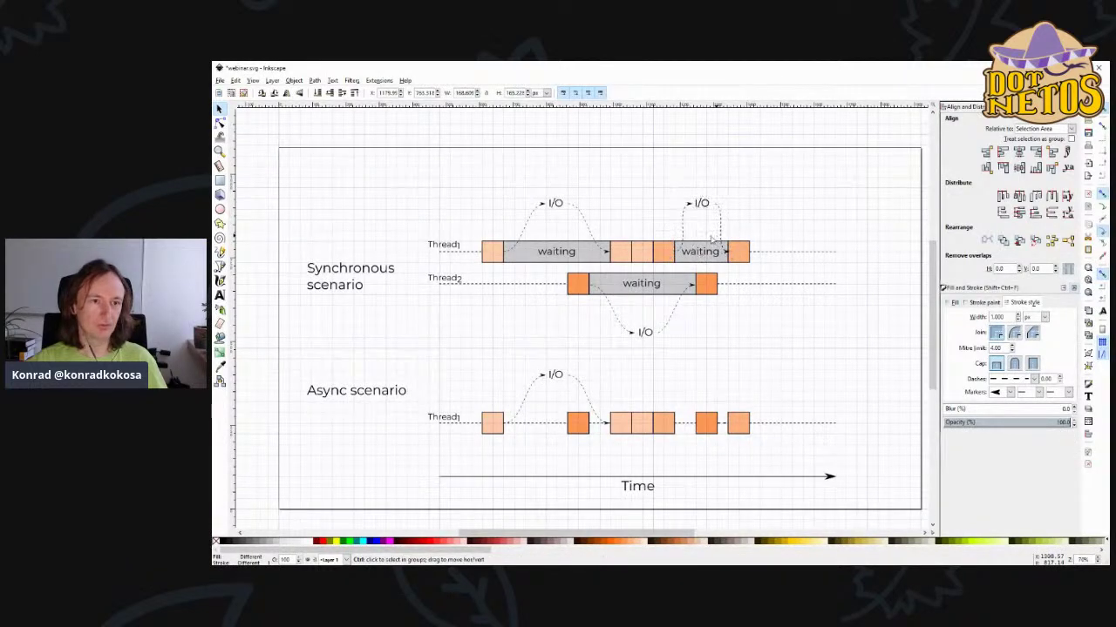
left_click_drag(664, 253, 666, 385)
key("ctrl+z")
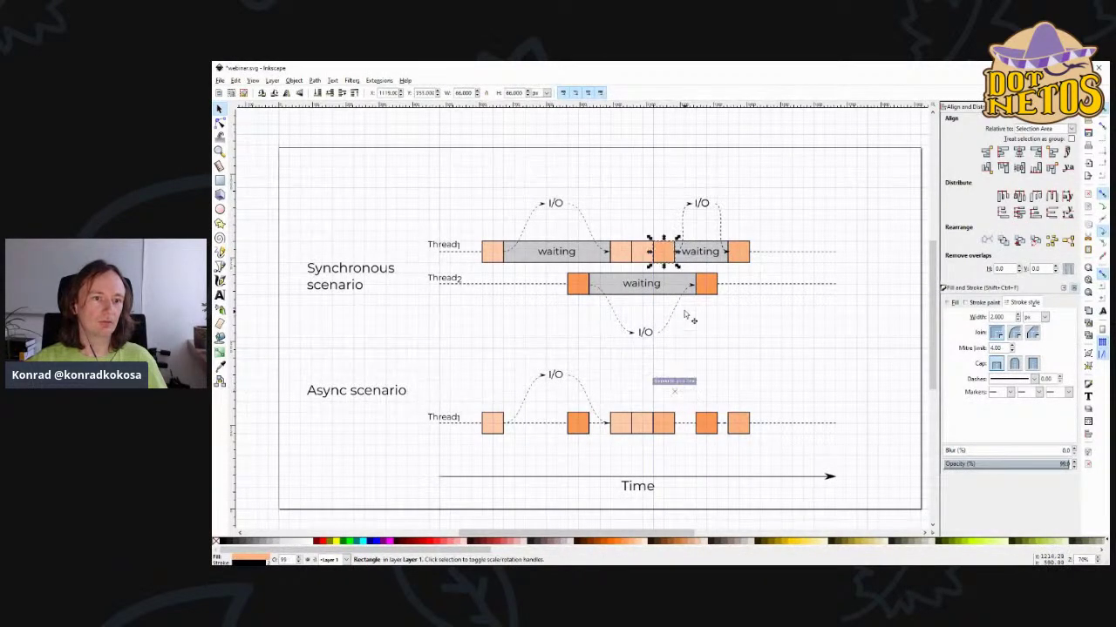
- Duplicate the short right-hand I/O label with its two curved arrows and move the copy straight down above the async row's last squares
left_click(685, 214)
left_click(715, 215, "shift")
left_click(727, 223, "shift")
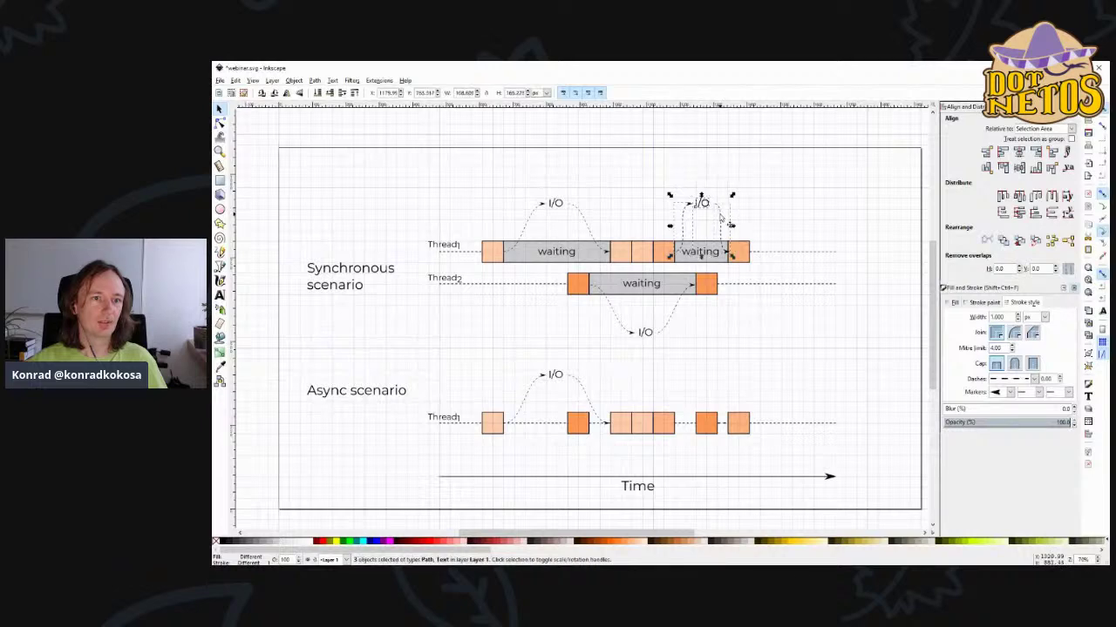
left_click(672, 259)
left_click(690, 215, "shift")
left_click(726, 217, "shift")
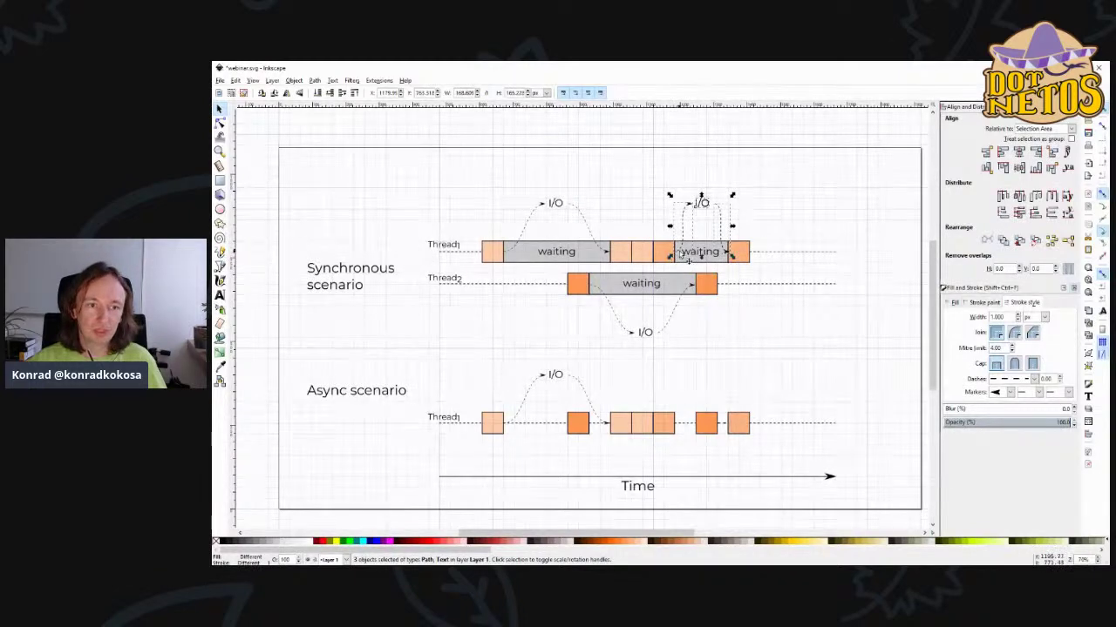
key("shift+Down")
key("shift+Down")
key("shift+Down")
key("shift+Down")
key("shift+Down")
key("shift+Down")
key("shift+Down")
key("shift+Down")
key("shift+Down")
key("shift+Down")
key("shift+Down")
key("shift+Down")
key("shift+Down")
key("shift+Down")
key("shift+Down")
key("shift+Down")
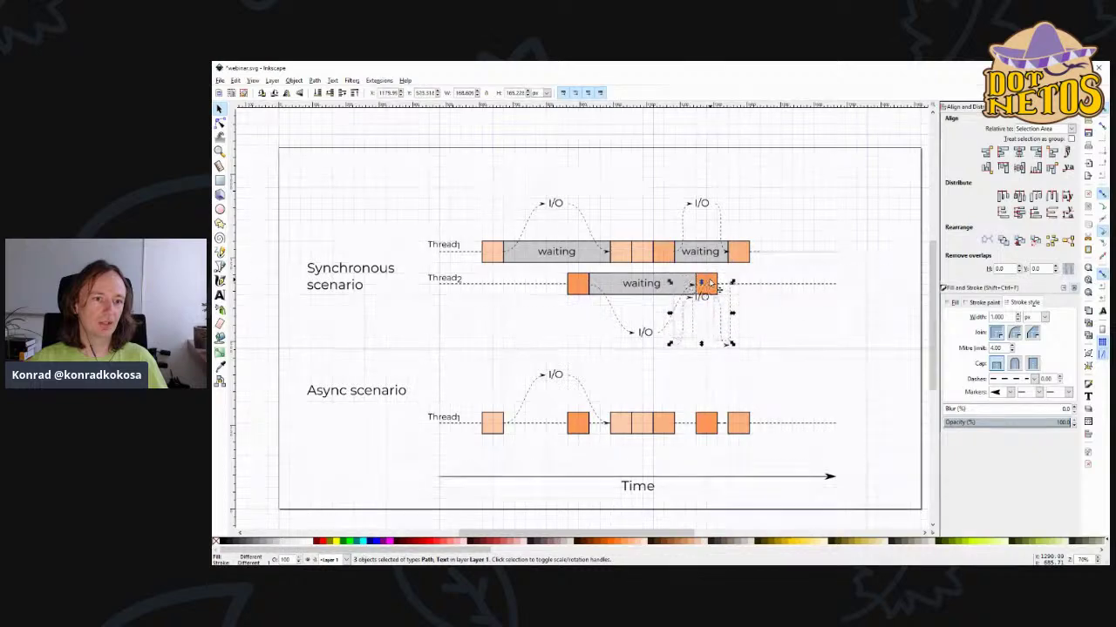
left_click_drag(698, 342, 685, 432)
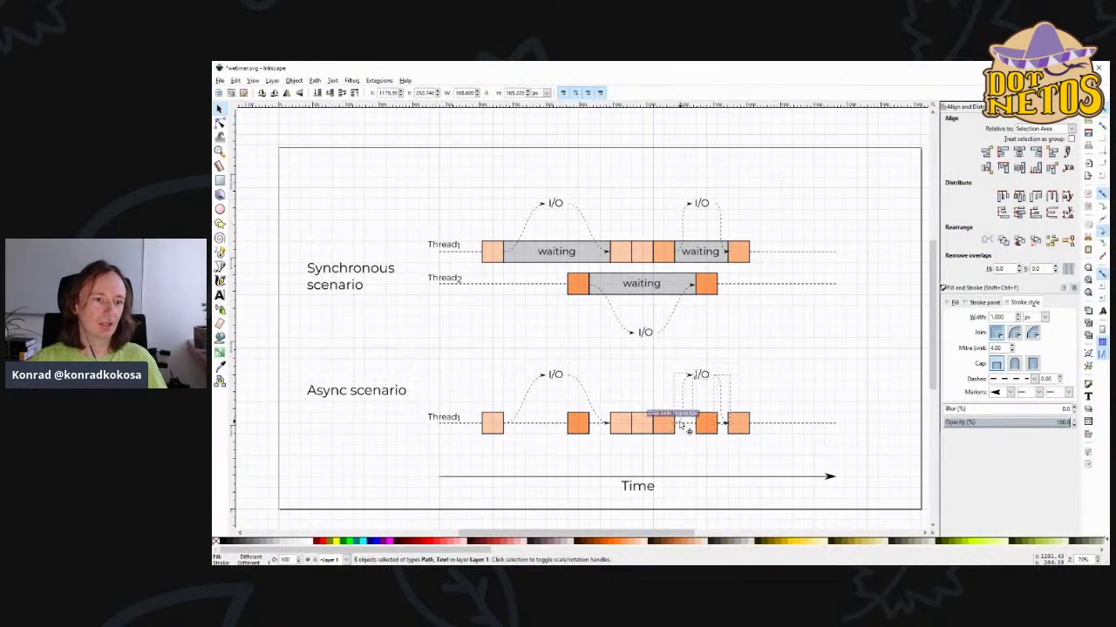
left_click(755, 331)
- Delete the I/O label and its two curved arrows below the synchronous scenario's second thread
left_click(620, 316)
key("Escape")
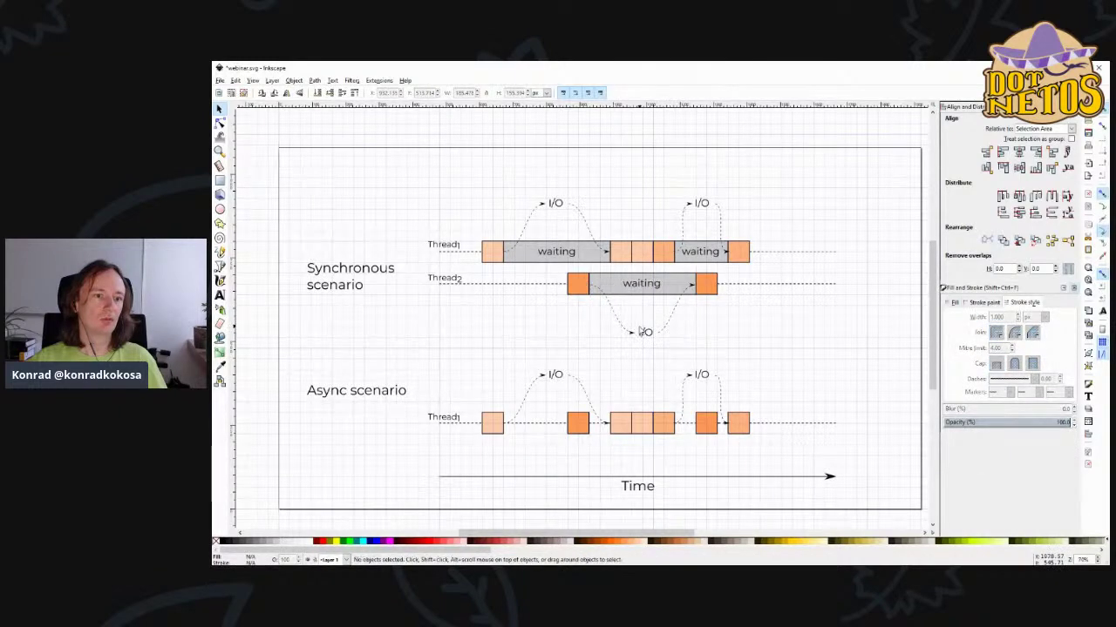
left_click(627, 330)
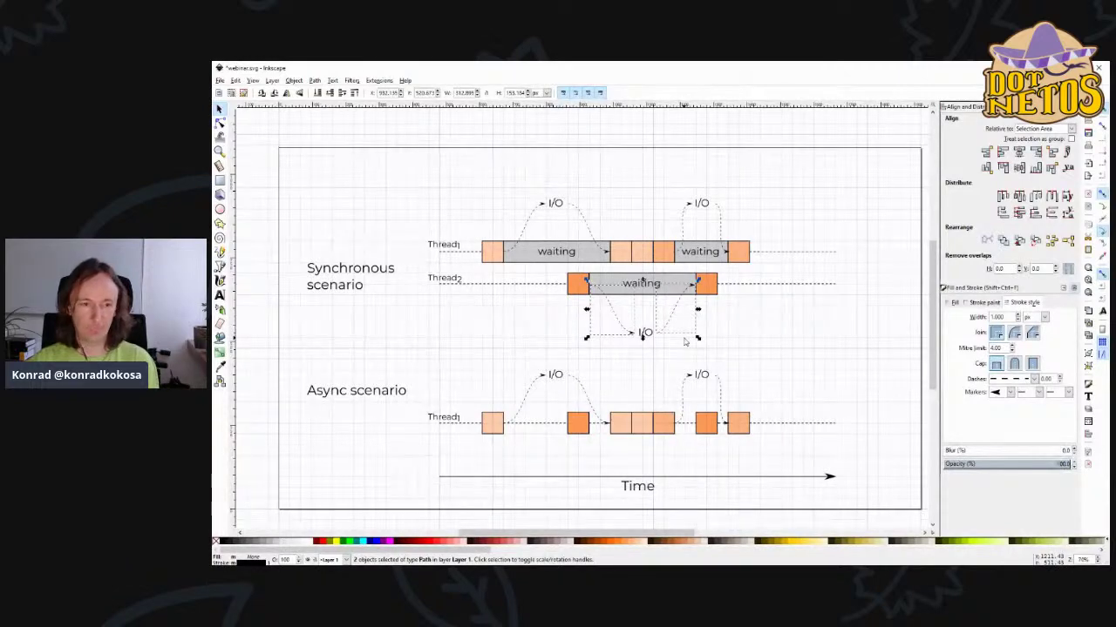
key("Delete")
left_click(645, 331)
key("Delete")
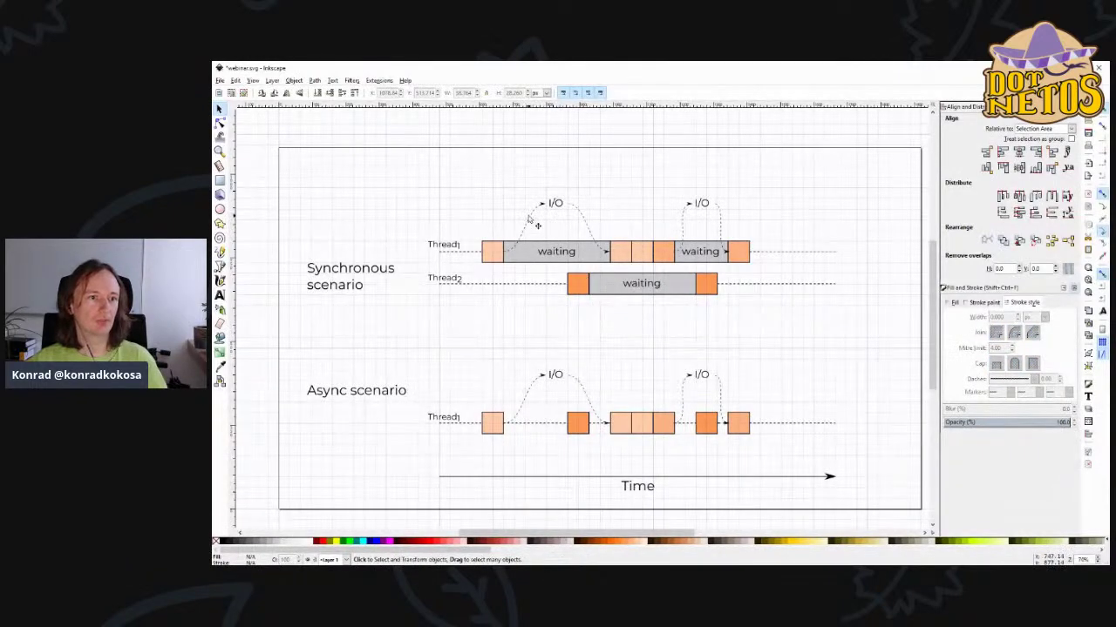
- Duplicate the first I/O label with both arrows, place the copy over the async row's middle squares, and save the drawing
left_click(536, 225)
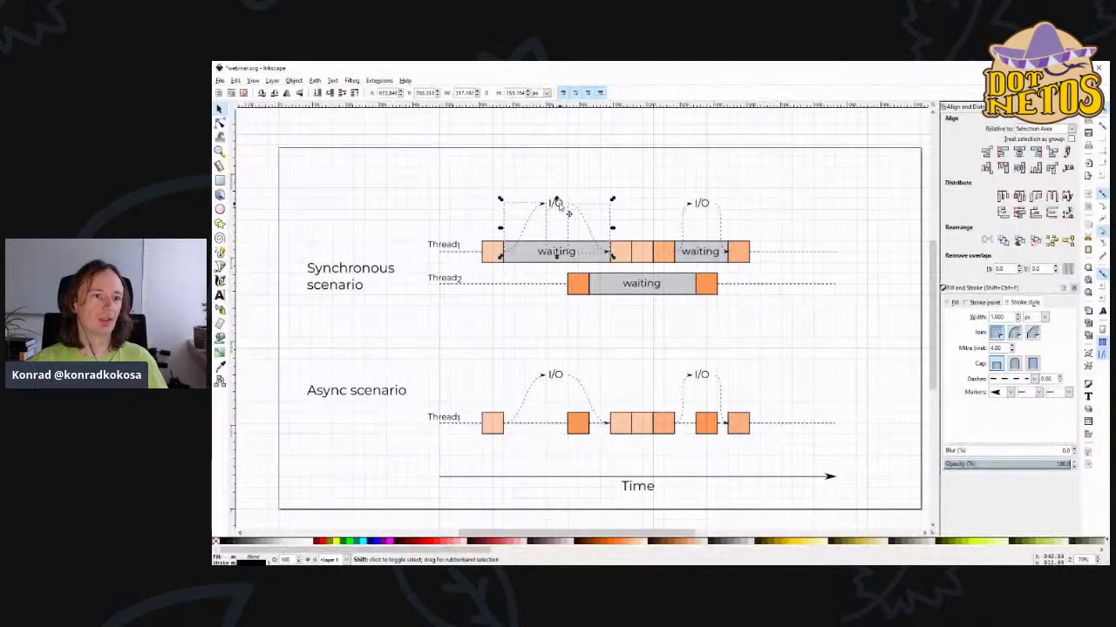
left_click(562, 209, "shift")
left_click(510, 254, "shift")
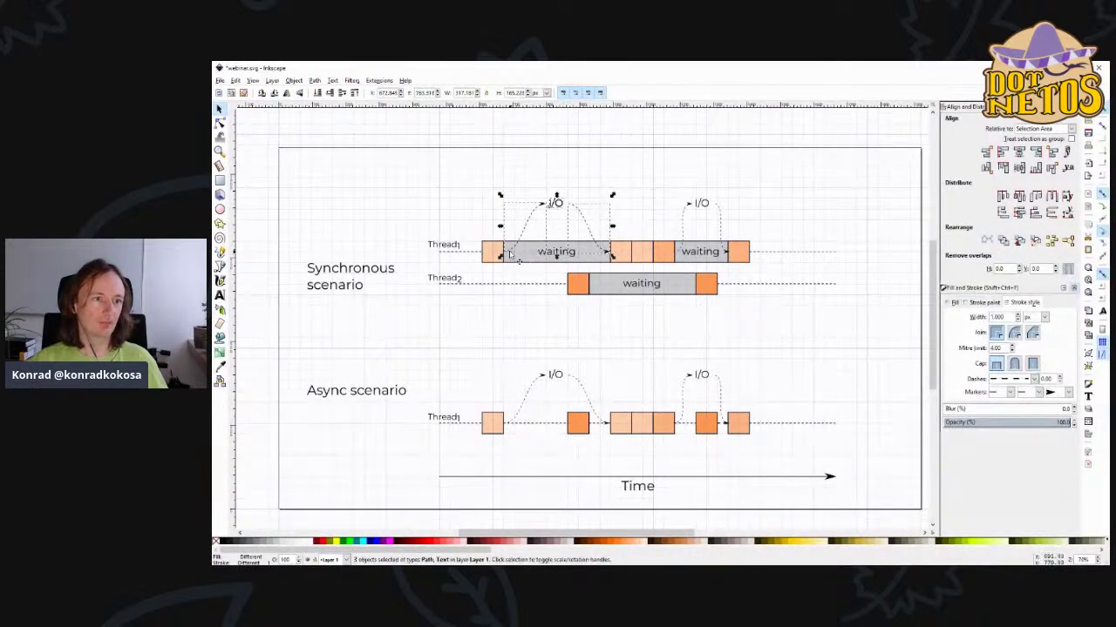
key("ctrl+d")
left_click_drag(521, 265, 601, 431)
left_click(608, 351)
key("ctrl+s")
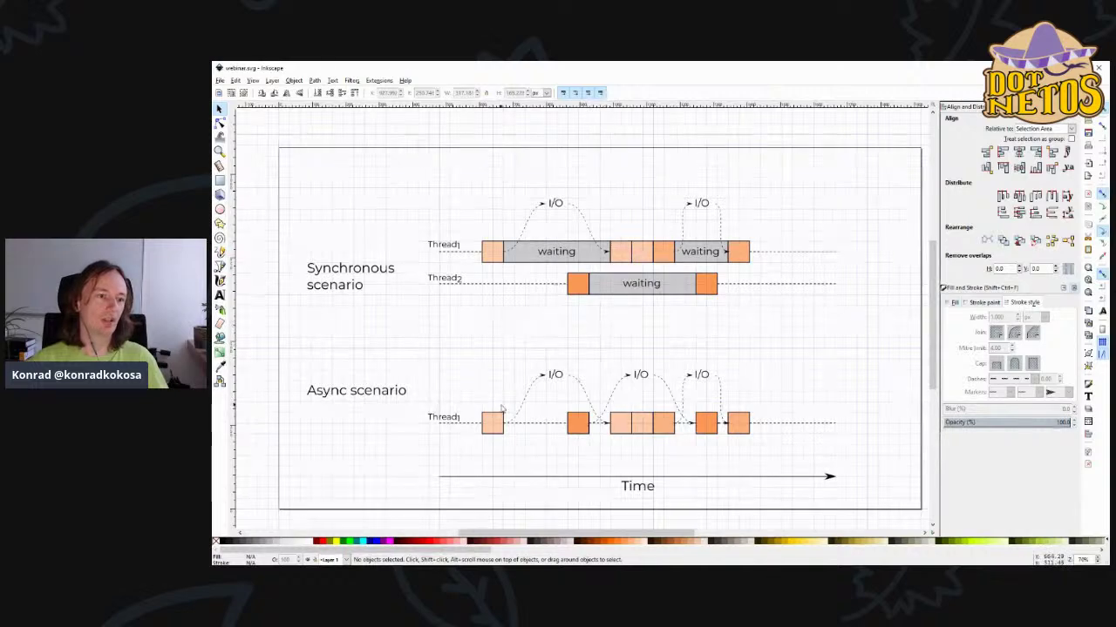
- Move the entire async row with its I/O arrows straight up by half a square's height and save the drawing
left_click_drag(423, 457, 896, 353)
left_click_drag(492, 422, 492, 411)
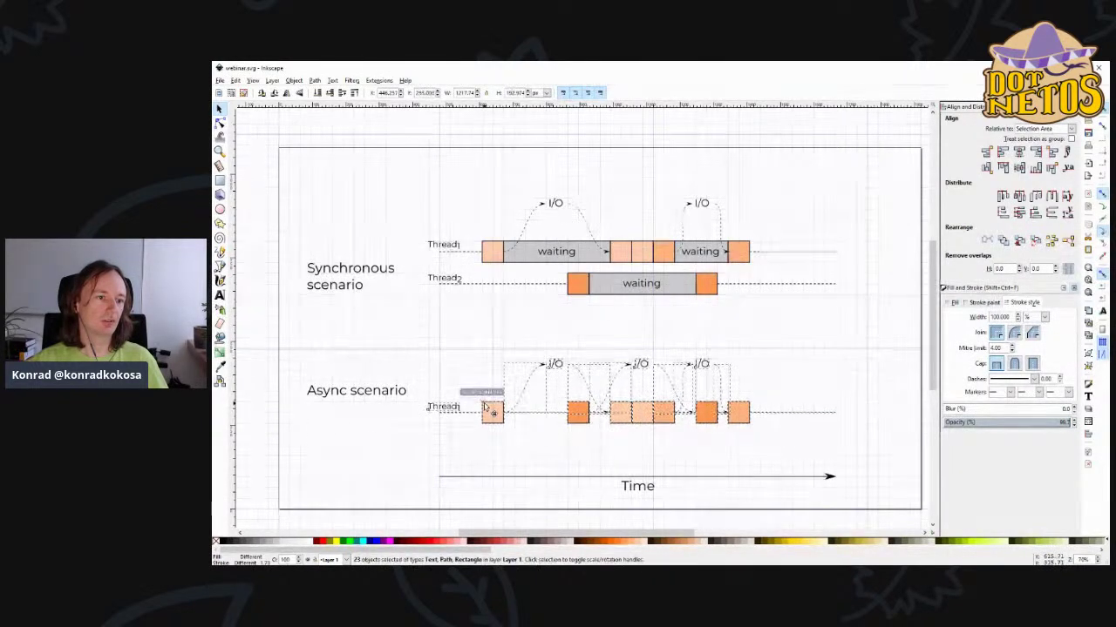
left_click(482, 329)
key("ctrl+s")
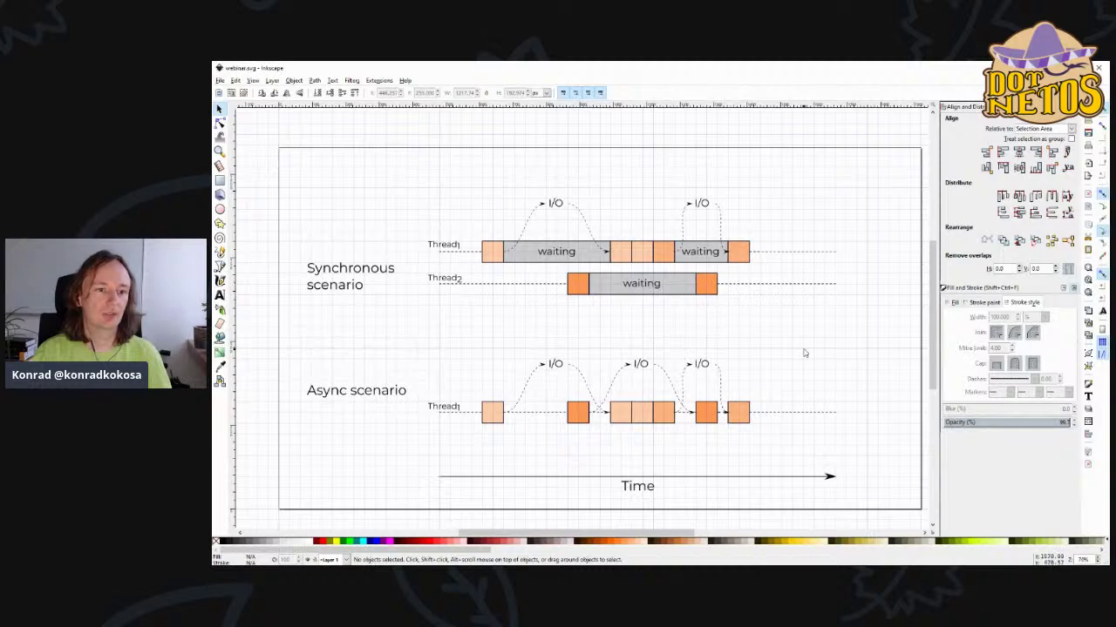
key("ctrl+s")
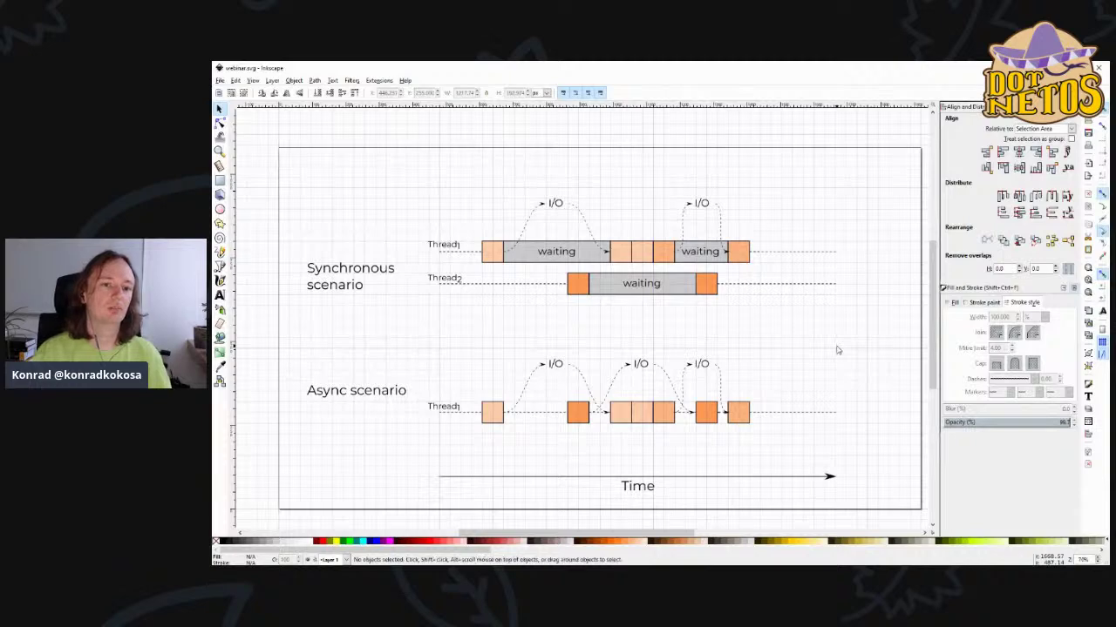
- Move the "Async scenario" label down until it is level with the async row's squares
left_click(389, 398)
key("Down")
key("Down")
key("Down")
key("Down")
key("Down")
key("Down")
key("Down")
key("Down")
key("Down")
key("Down")
key("Down")
key("Down")
key("Down")
key("Down")
key("Down")
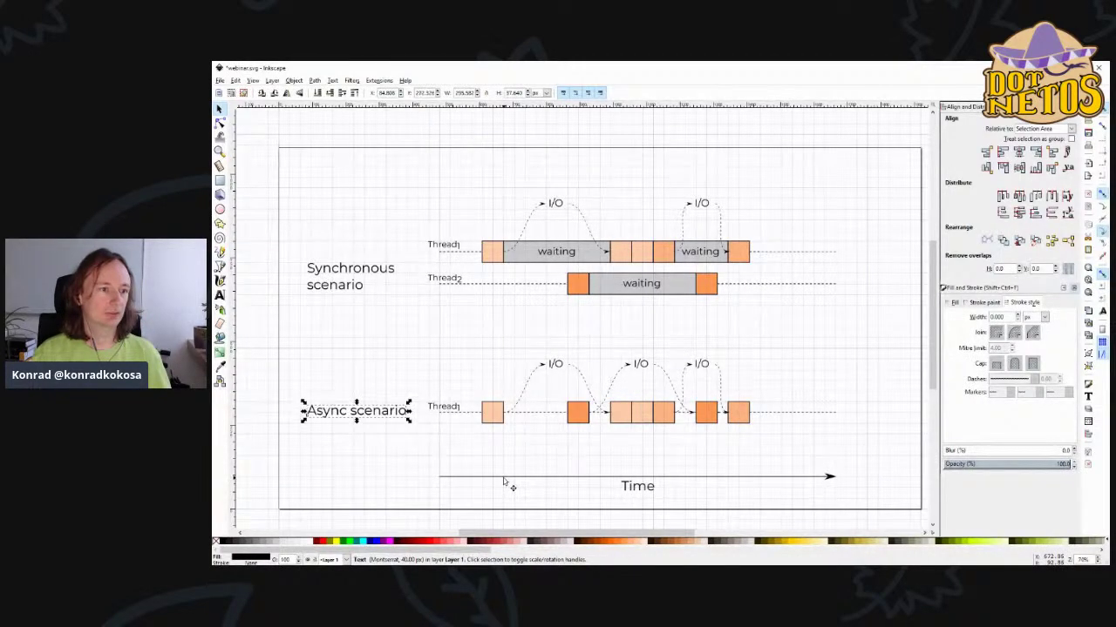
left_click(494, 331)
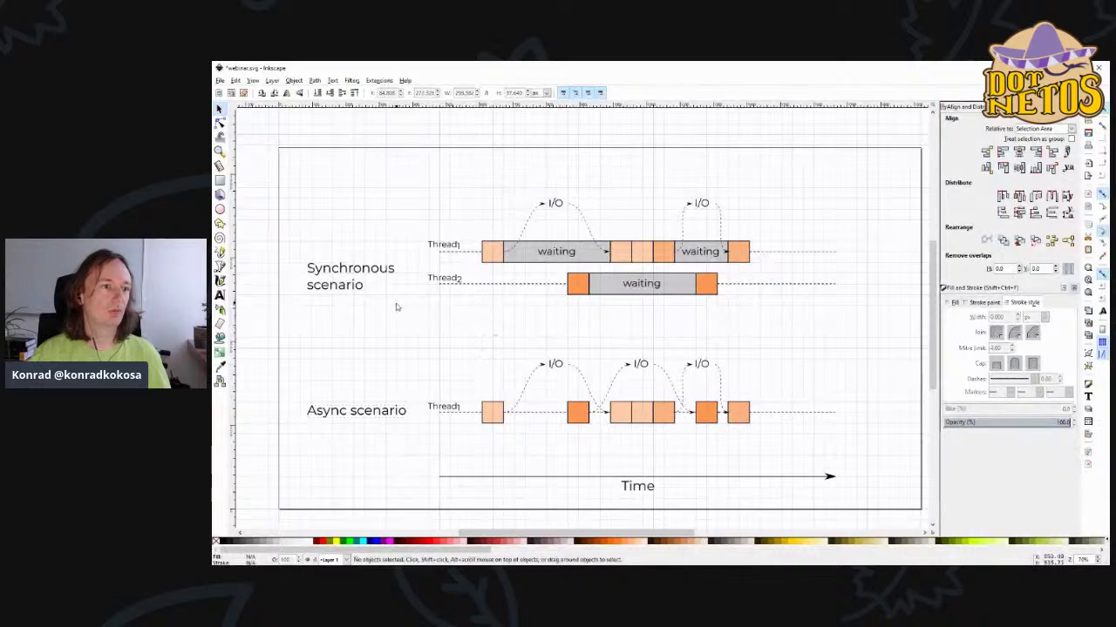
- Nudge the "Synchronous scenario" label up to sit level with the two synchronous thread rows and save the drawing
left_click(384, 275)
key("Up")
key("Up")
key("Up")
key("Up")
key("Up")
key("Up")
key("Up")
key("Up")
key("Up")
key("Up")
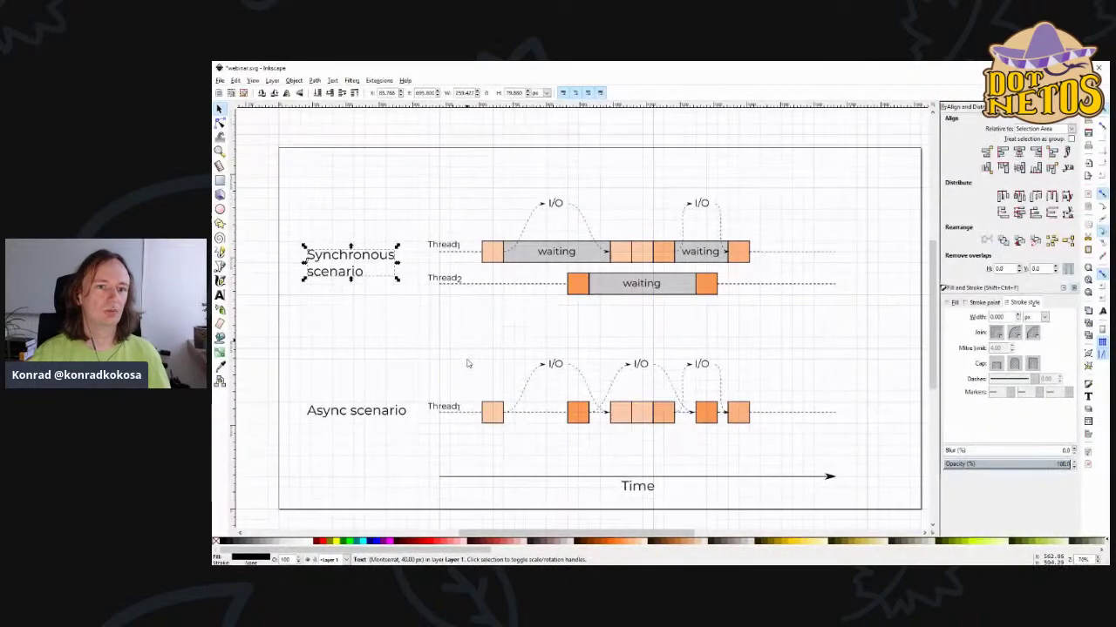
left_click(442, 356)
key("ctrl+s")
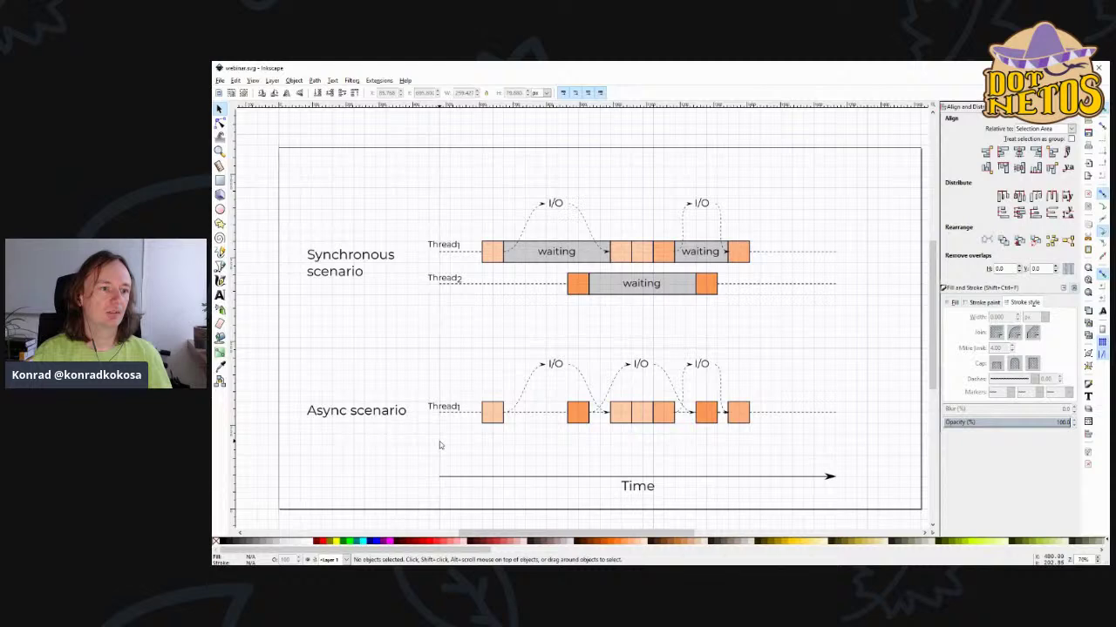
- Raise the async row by another half square's height, bring the "Async scenario" label level with it, and save
left_click_drag(425, 443, 879, 335)
left_click_drag(493, 413, 493, 402)
left_click(403, 419)
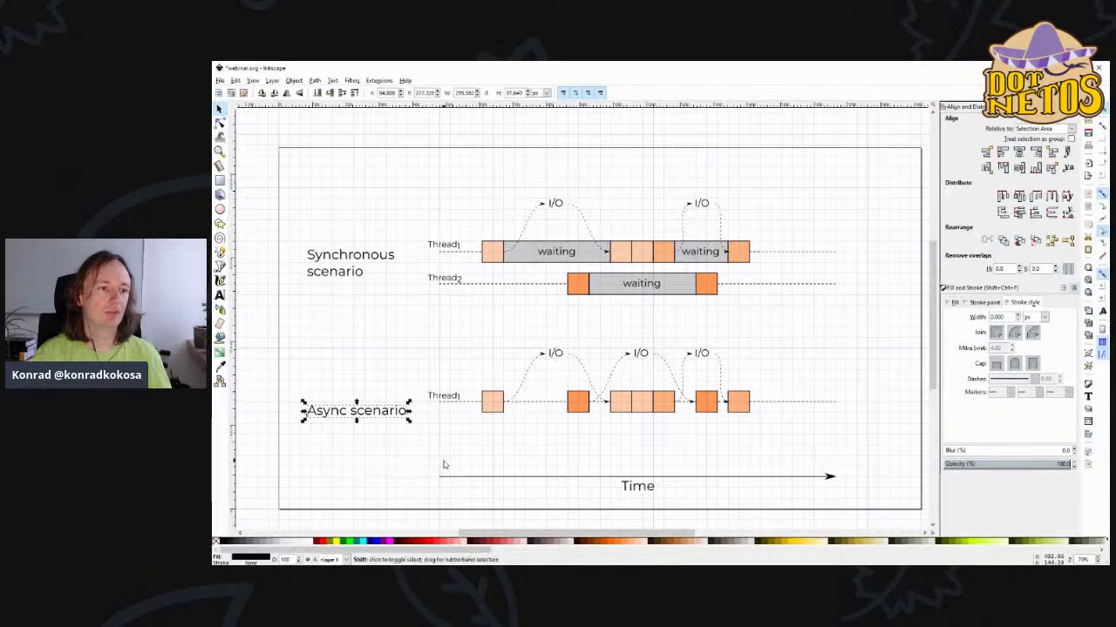
key("Up")
key("Up")
key("Up")
key("Up")
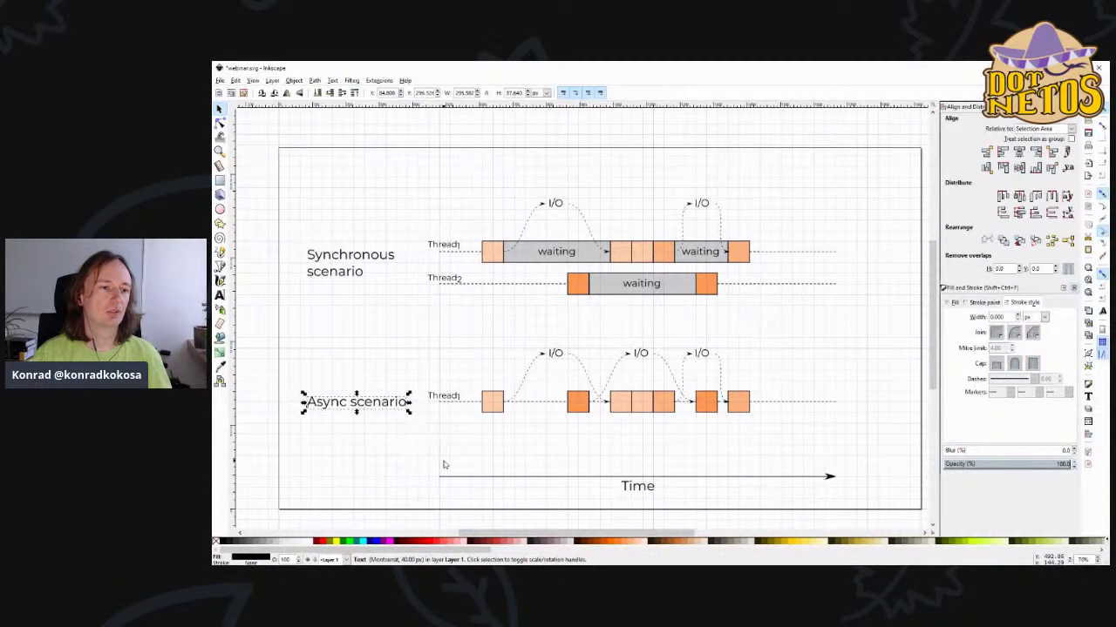
left_click(466, 363)
key("ctrl+s")
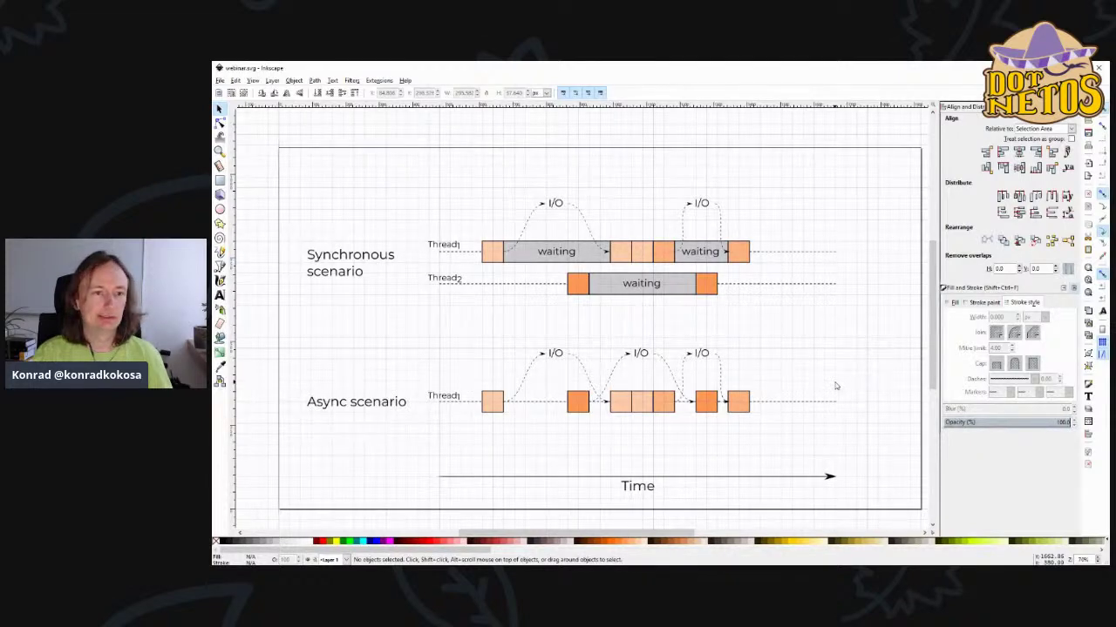
- Move the time arrow and its "Time" label straight up closer to the async row and save the drawing
left_click(653, 490)
key("ctrl+z")
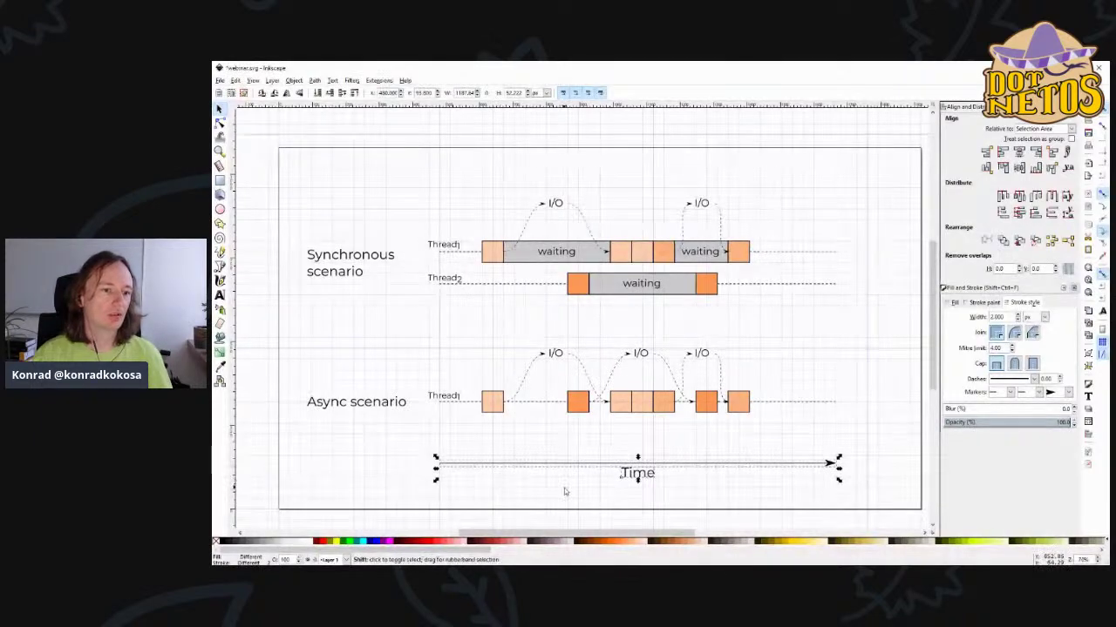
key("Up")
key("Up")
left_click(618, 468)
left_click(596, 462, "shift")
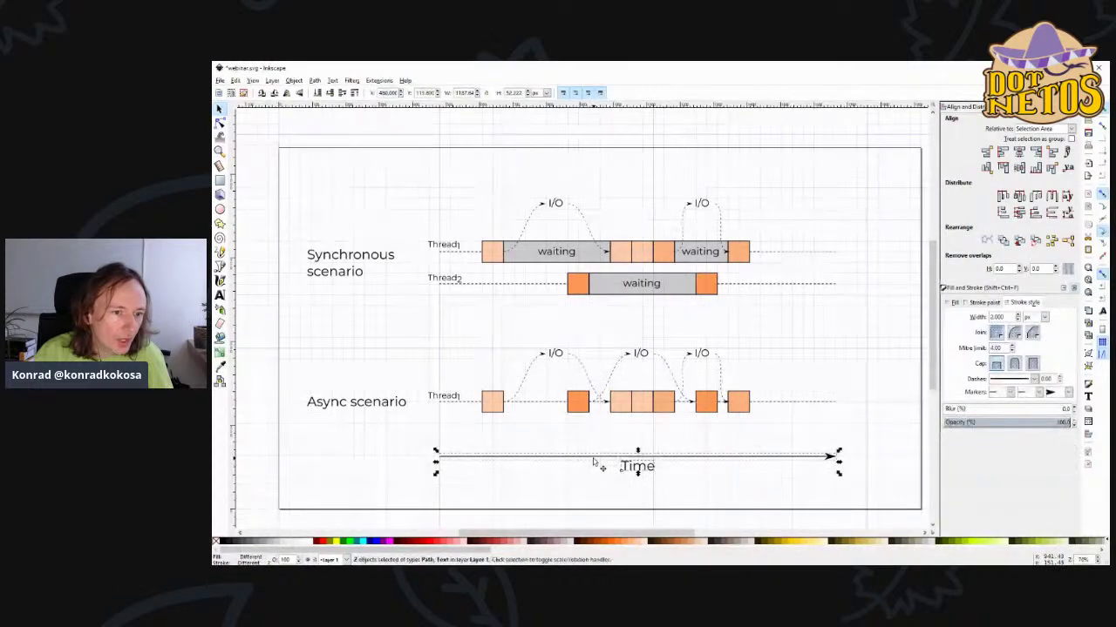
key("Escape")
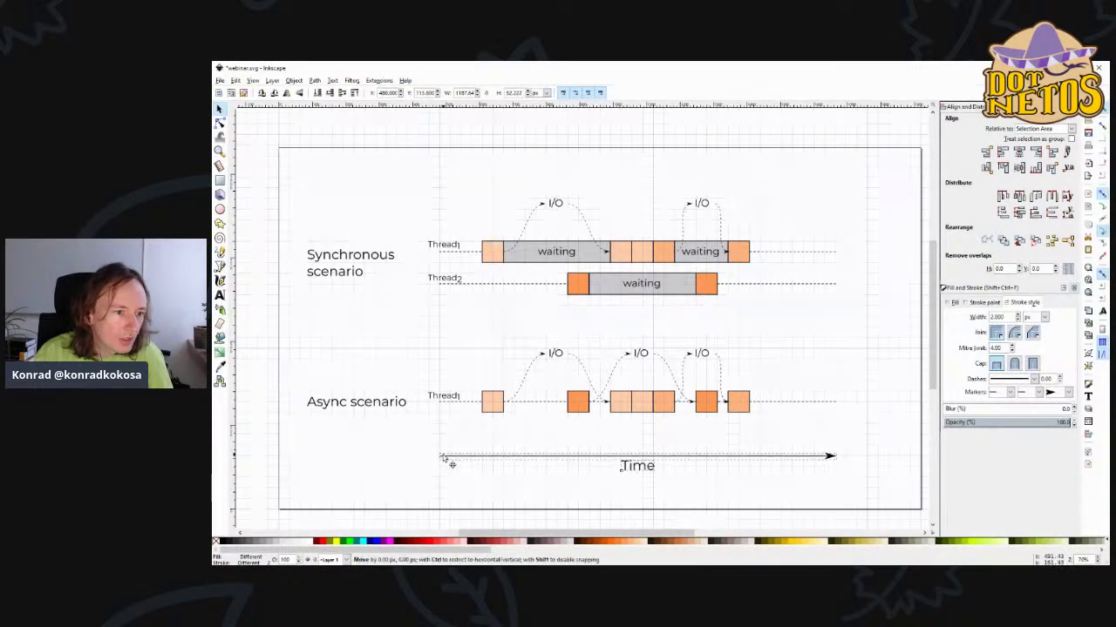
key("ctrl+s")
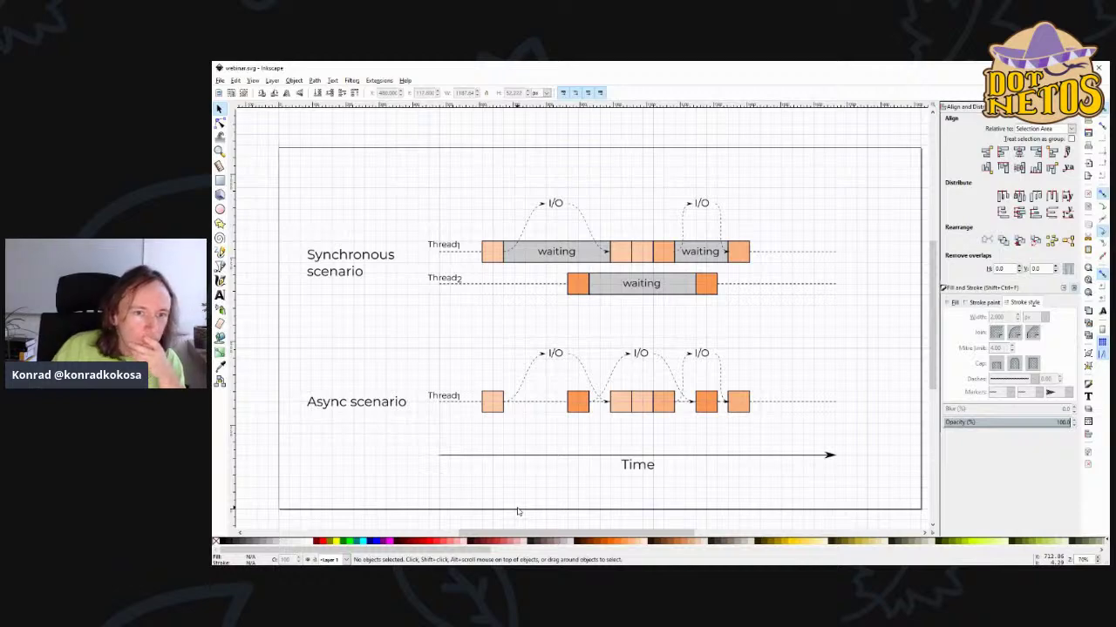
- View the whole diagram with the page grid hidden, and turn the grid back on
scroll(792, 252, "up", 1, "ctrl")
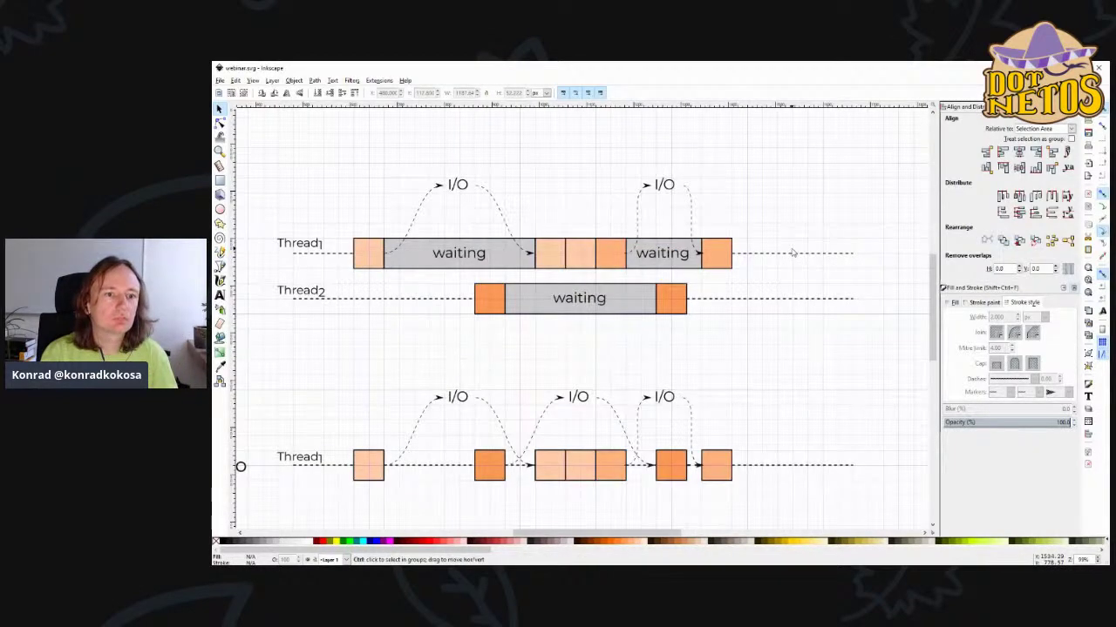
scroll(793, 253, "down", 1, "ctrl")
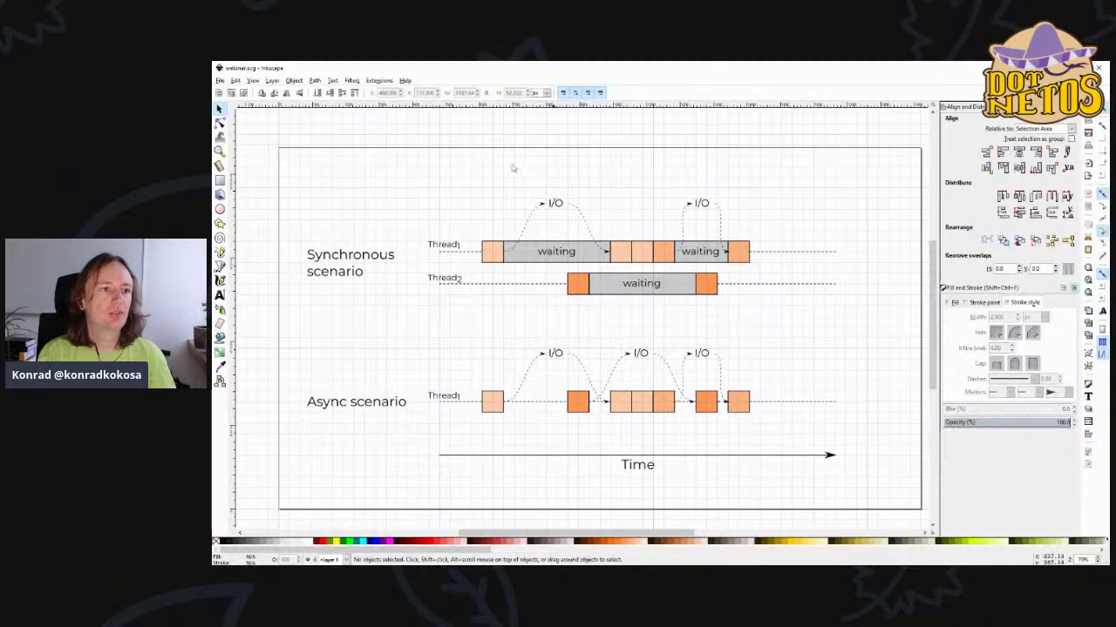
left_click(253, 81)
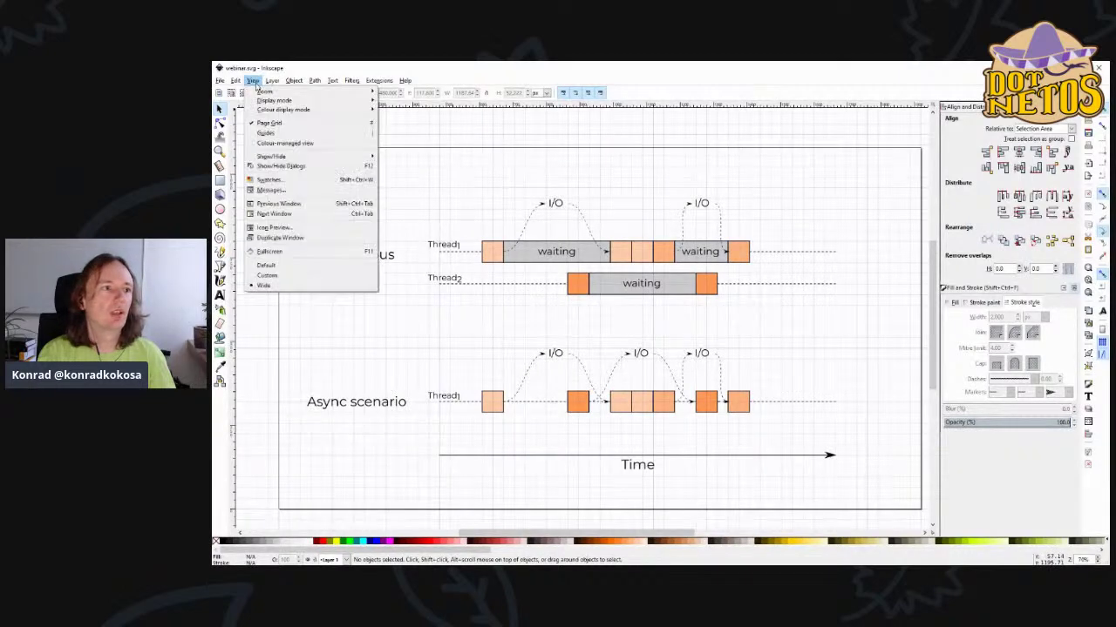
left_click(290, 123)
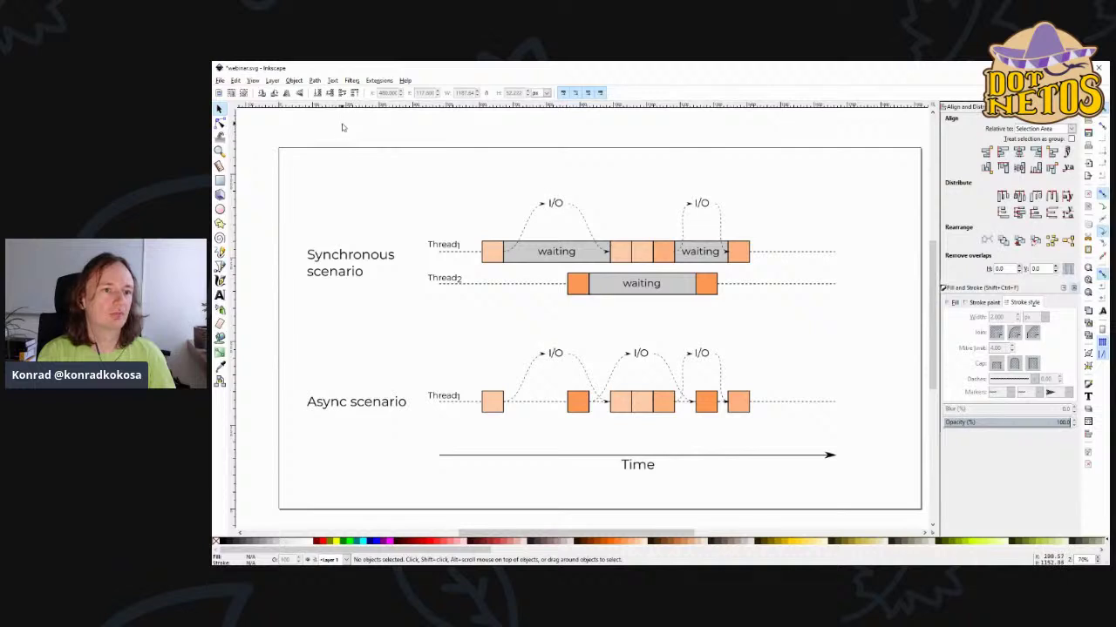
left_click(253, 81)
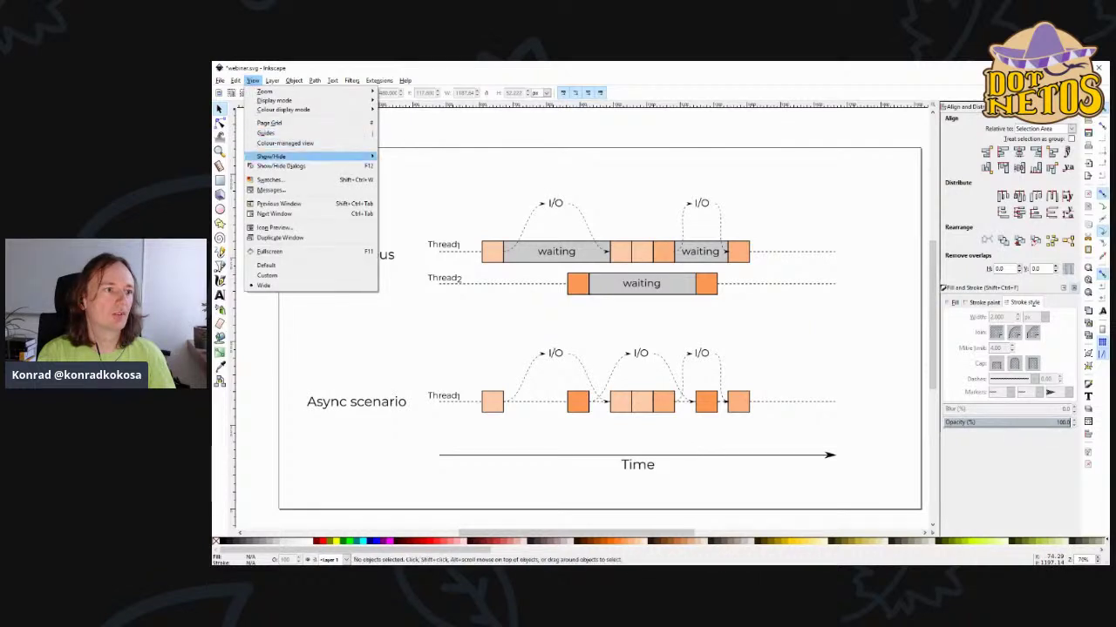
left_click(279, 122)
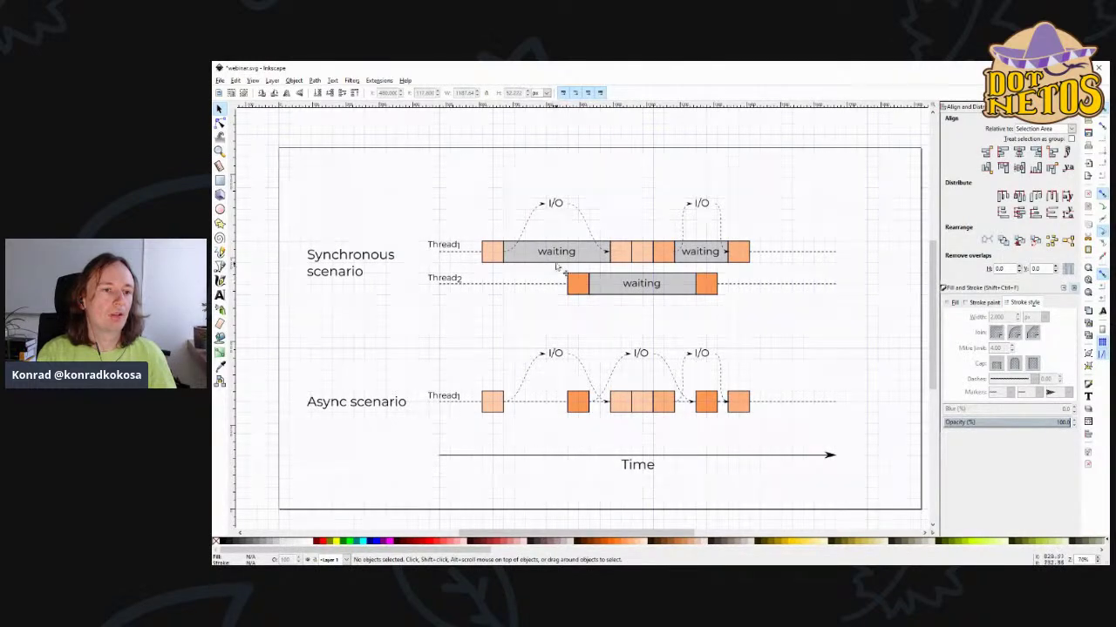
- Delete the second of the two adjacent light-orange squares in the first synchronous thread row and in the async row
left_click(647, 258)
left_click(631, 256)
left_click(634, 254)
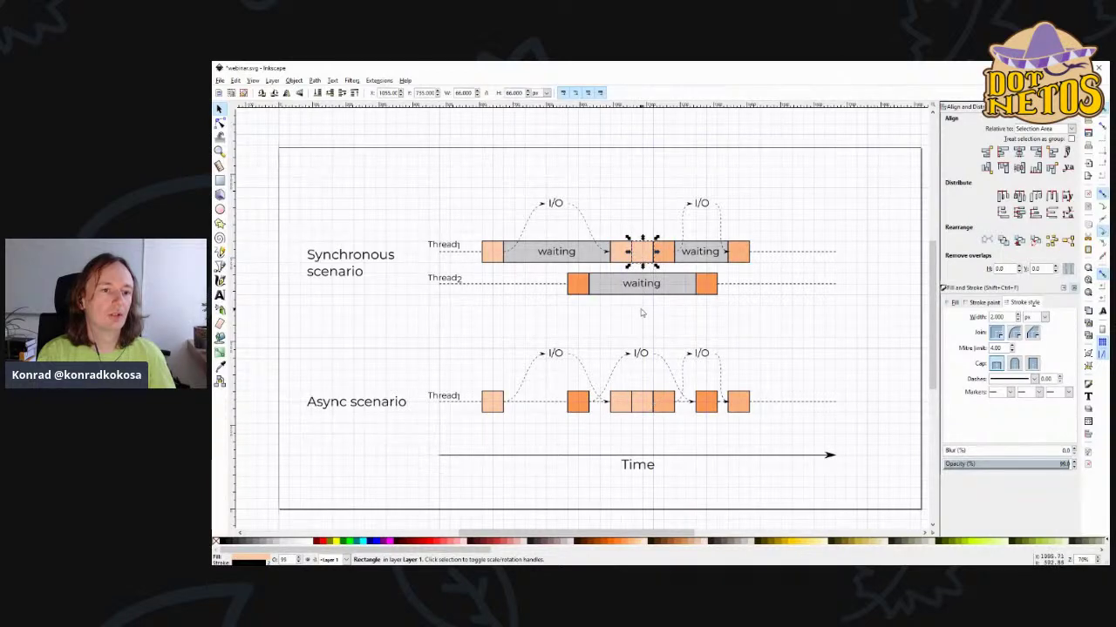
left_click(637, 222)
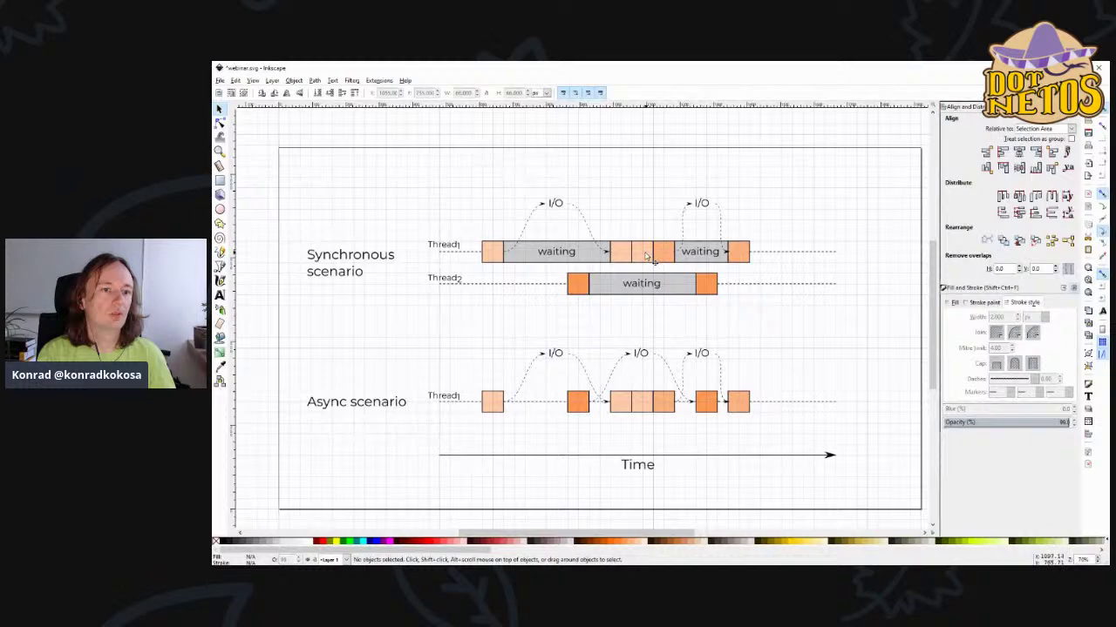
left_click(645, 255)
key("Delete")
left_click(642, 401)
key("Delete")
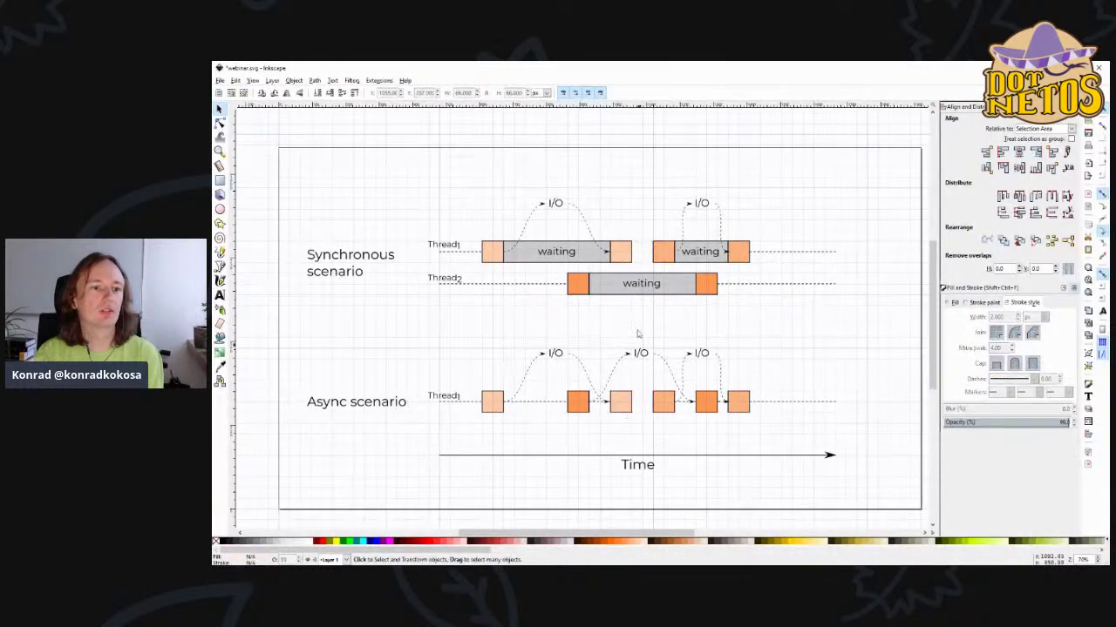
- Widen the light-orange square before each gap in the synchronous and async rows to two squares' width, and save the drawing
left_click(623, 253)
key("n")
left_click_drag(631, 261, 652, 263)
left_click(621, 402)
left_click_drag(632, 414, 675, 415)
key("Escape")
key("s")
key("ctrl+s")
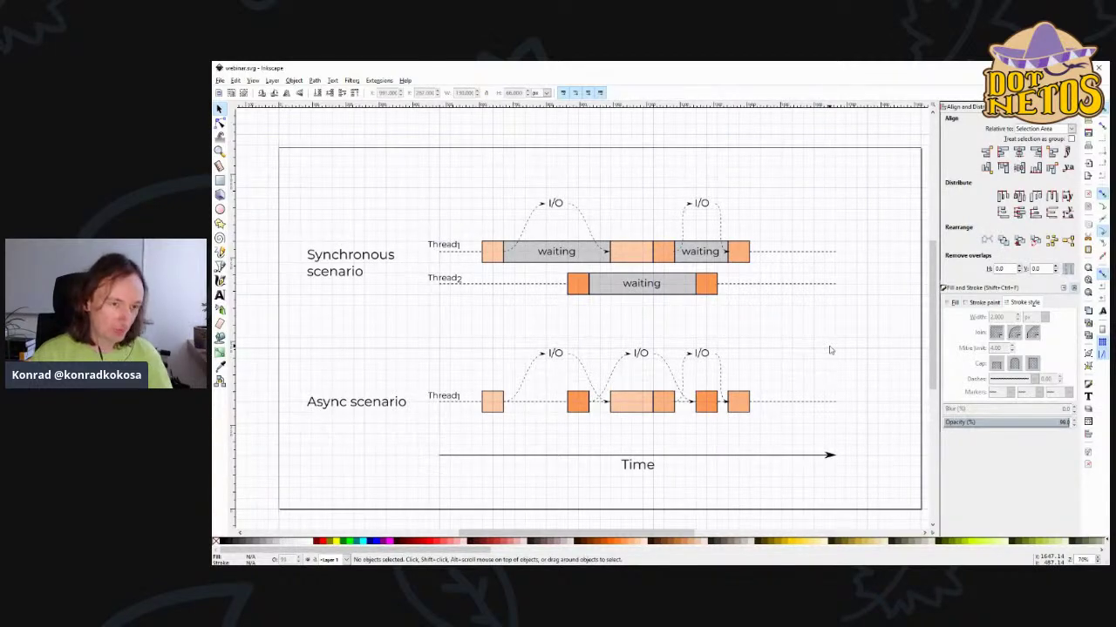
key("ctrl+s")
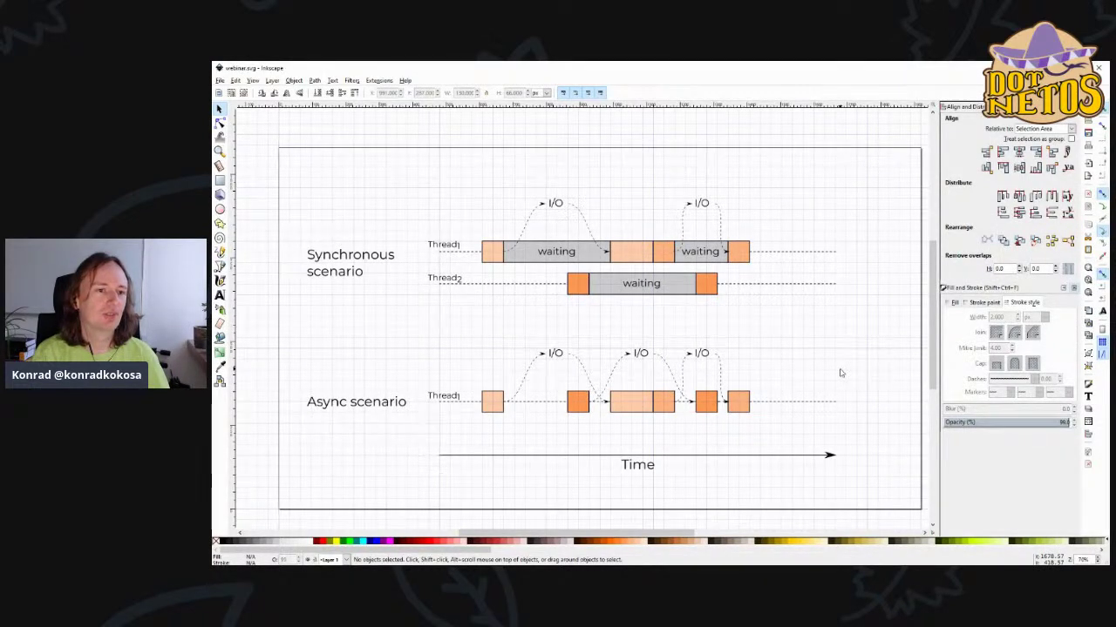
- Place a copy of the first light-orange square below the start of the time arrow and halve its height as a legend swatch
left_click(496, 260)
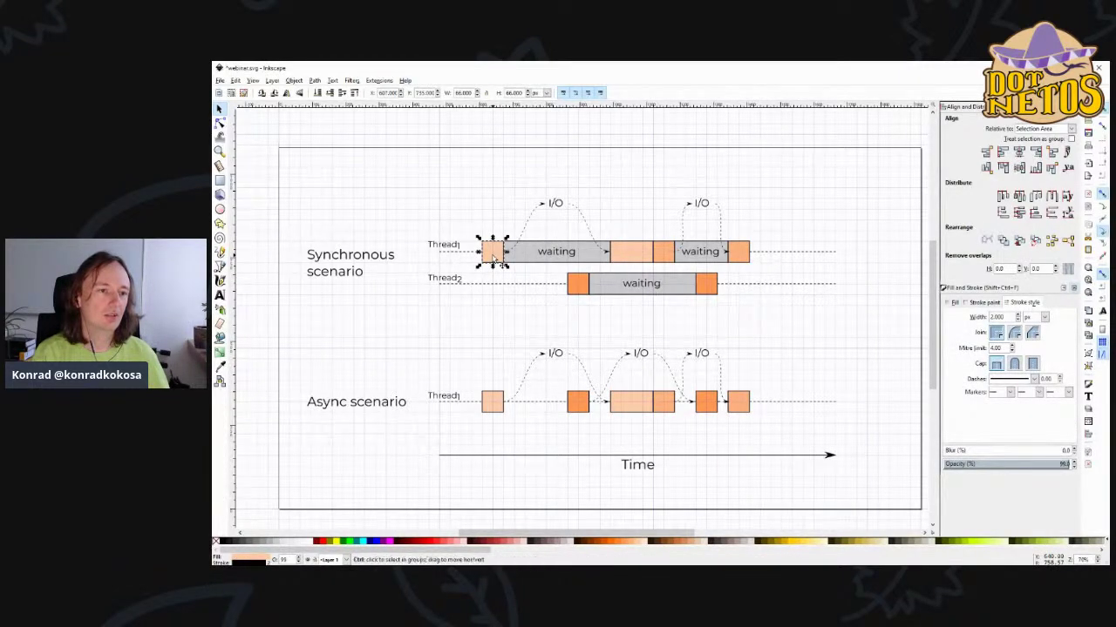
left_click_drag(494, 256, 462, 503)
key("n")
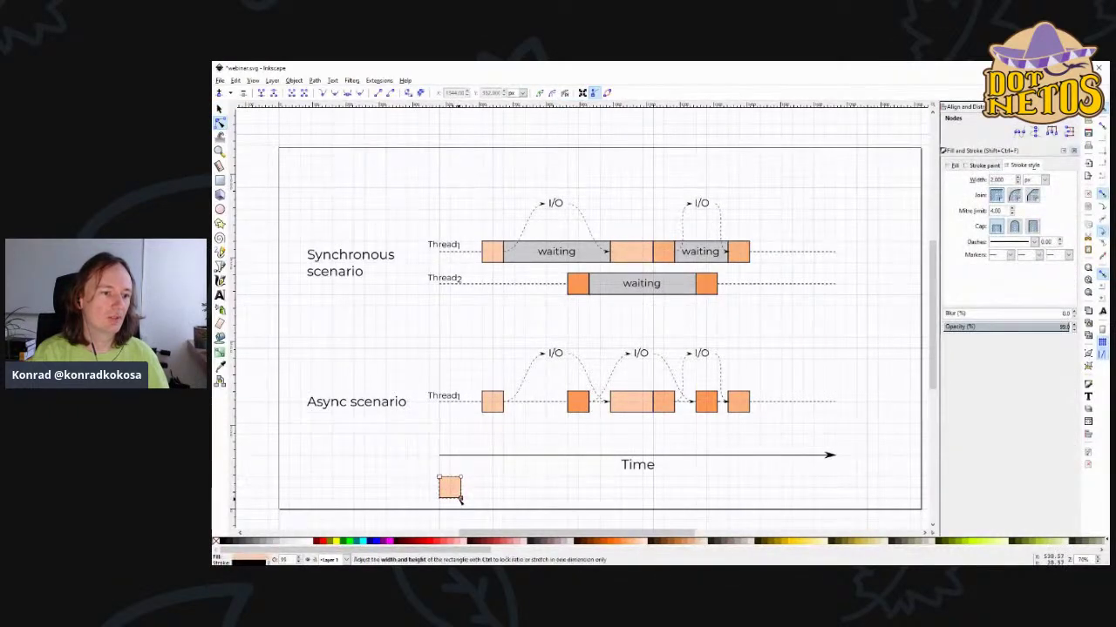
left_click_drag(460, 494, 461, 488)
key("s")
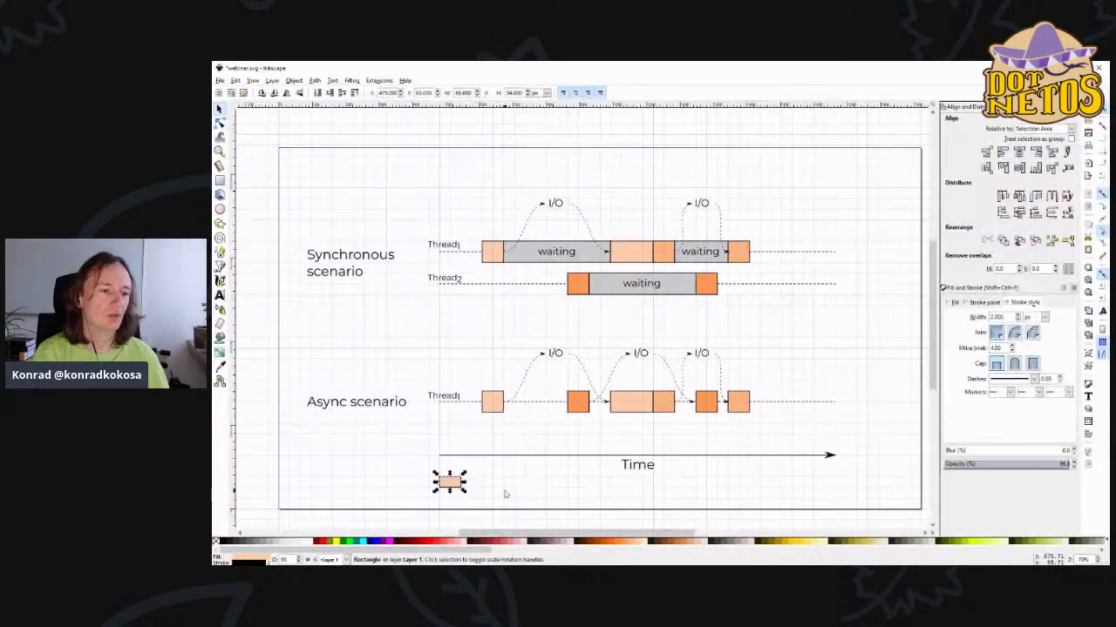
key("Escape")
- Duplicate the mid-orange square before the second I/O wait into the legend row as a second, half-height swatch
left_click(660, 253)
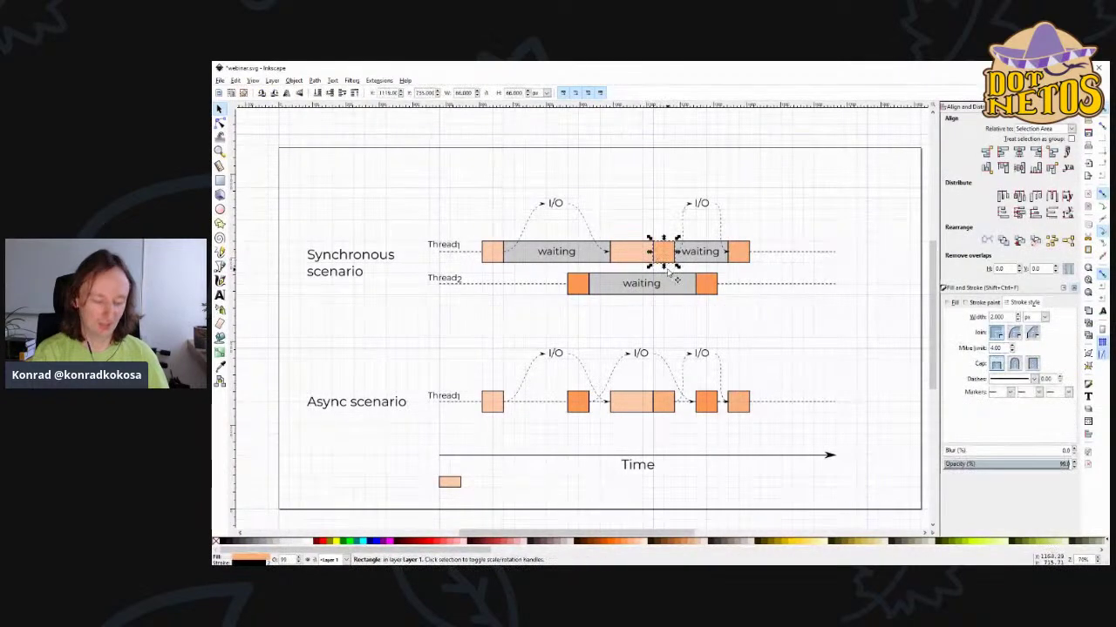
key("ctrl+d")
left_click_drag(660, 254, 567, 485)
key("n")
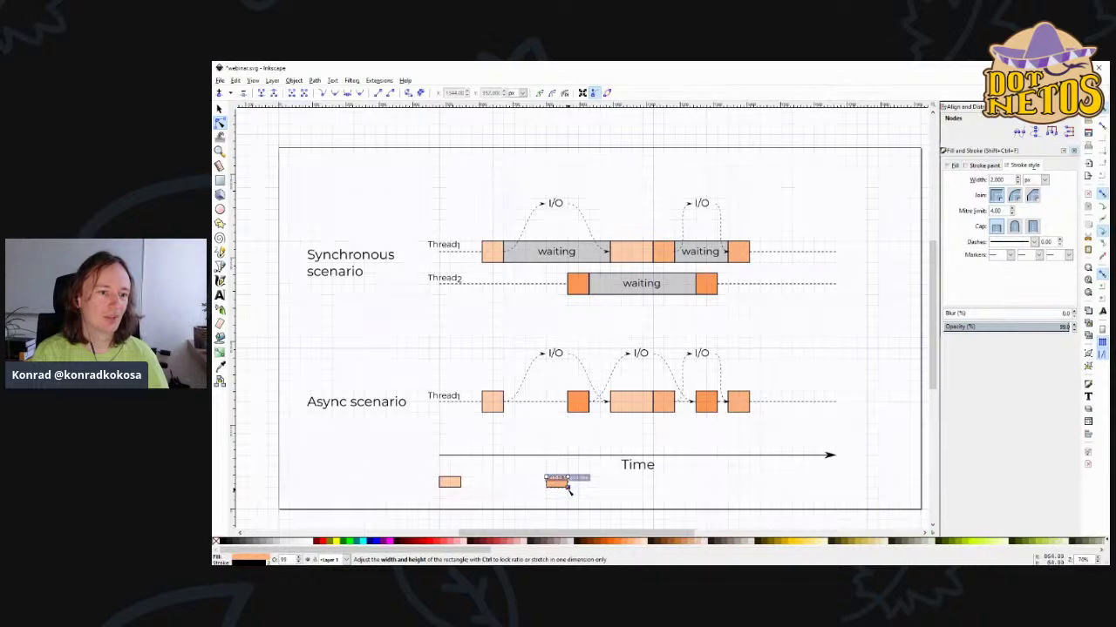
key("s")
- Duplicate the dark-orange square from the Thread 2 row into the legend row as a third, half-height swatch
left_click(586, 289)
key("ctrl+d")
left_click_drag(585, 289, 685, 490)
key("n")
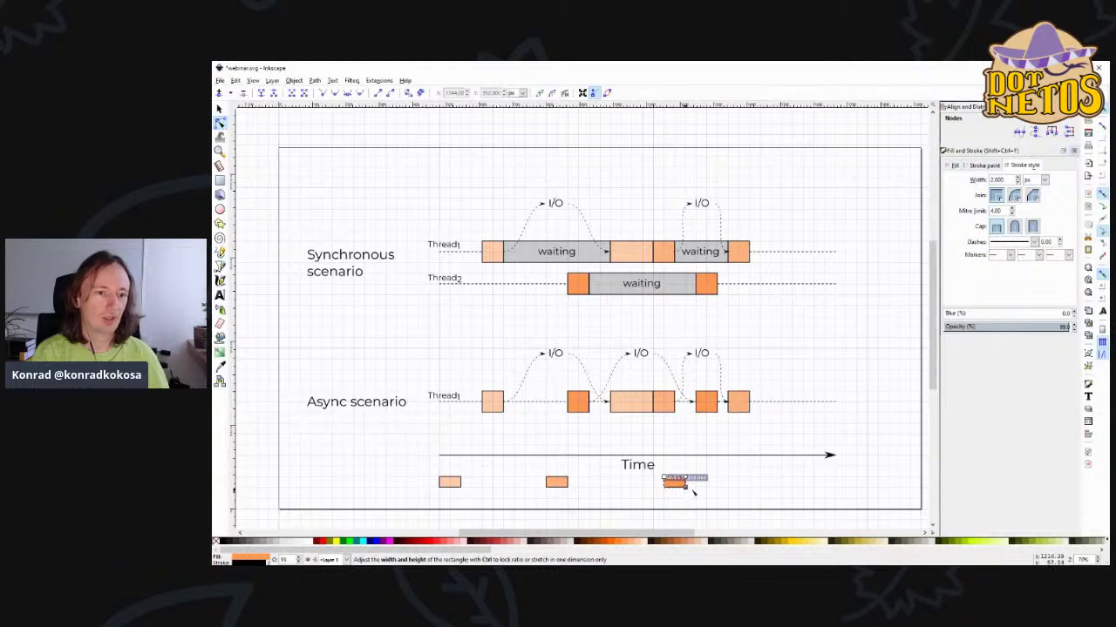
key("s")
- Shift the middle legend swatch half a square's width to the right
left_click(565, 486)
left_click_drag(567, 490, 578, 491)
left_click(648, 493)
left_click(674, 482)
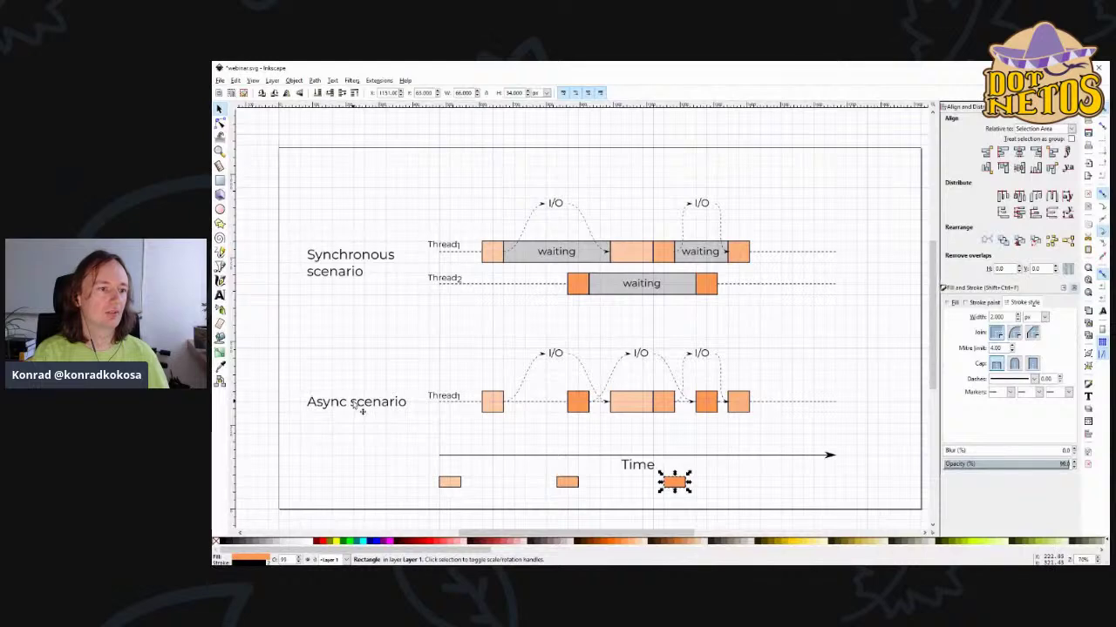
- Duplicate the "Async scenario" label beside the first legend swatch and change its text to "Operation 1"
left_click(384, 406)
key("ctrl+d")
left_click_drag(375, 407, 540, 495)
double_click(536, 488)
key("ctrl+a")
type("Operatio")
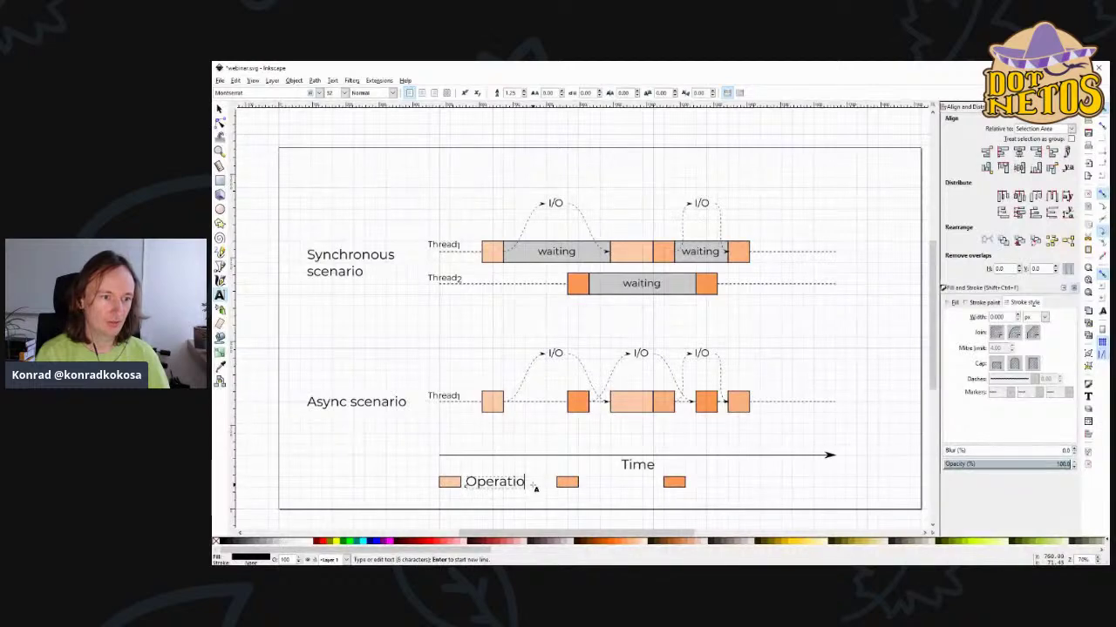
key("BackSpace")
type("on")
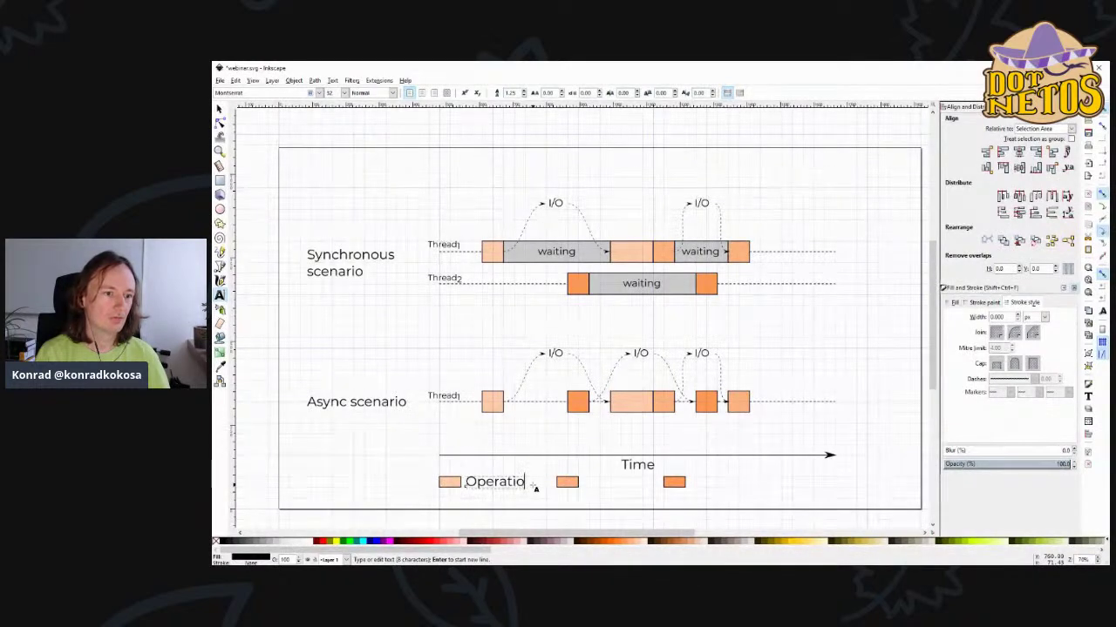
type(" 1")
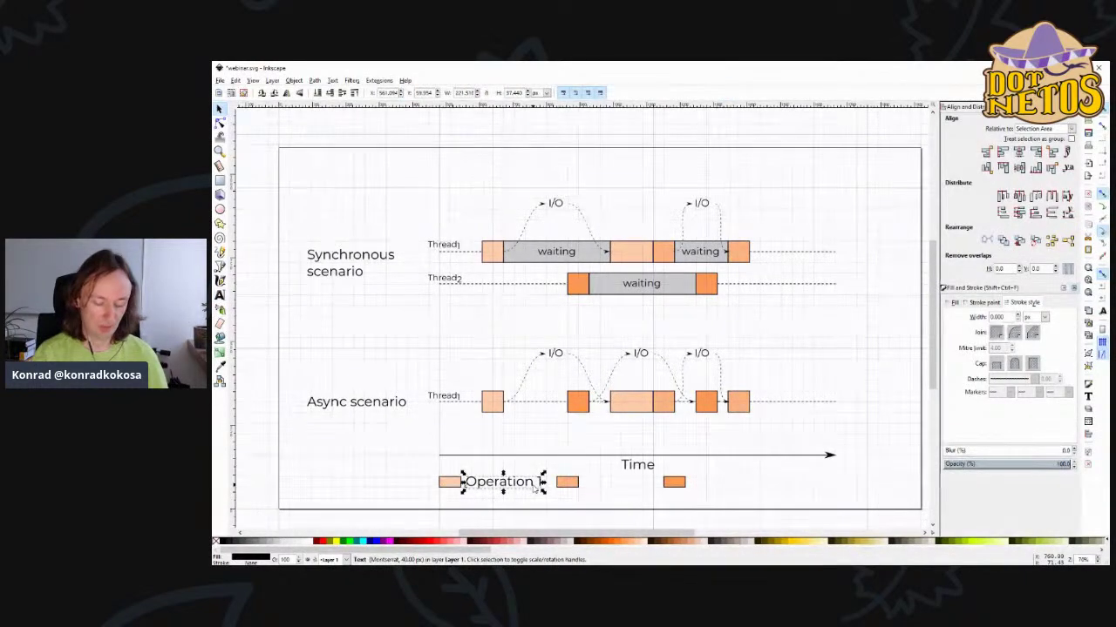
- Set the font size of the "Operation 1" legend label to 24
key("Escape")
key("ctrl+a")
left_click(344, 93)
left_click(328, 247)
key("F1")
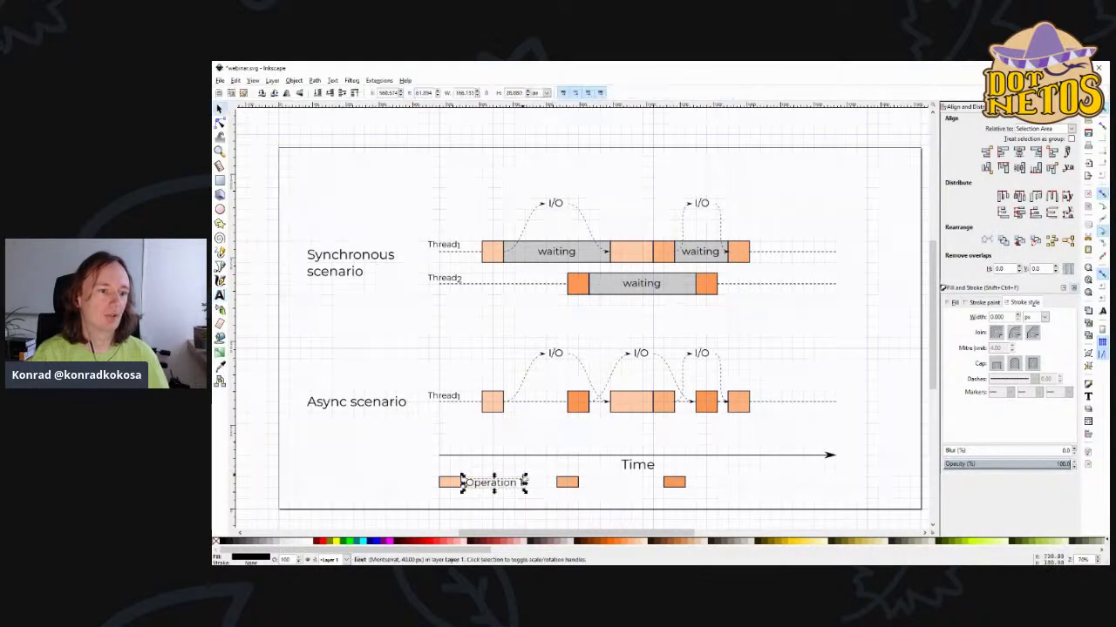
- Place copies of the "Operation 1" label beside the second and third legend swatches
key("ctrl+c")
key("ctrl+v")
left_click_drag(590, 491, 730, 493)
key("ctrl+v")
left_click(787, 497)
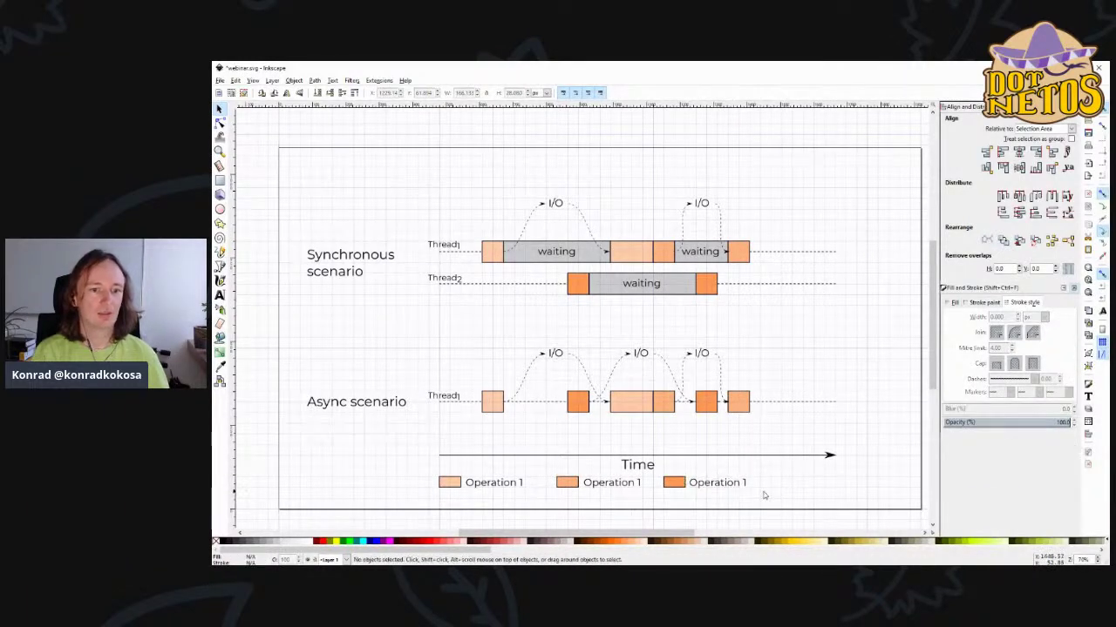
- Change the labels of the second and third swatches to "Operation 2" and "Operation 3", and save the drawing
left_click(607, 486)
double_click(613, 487)
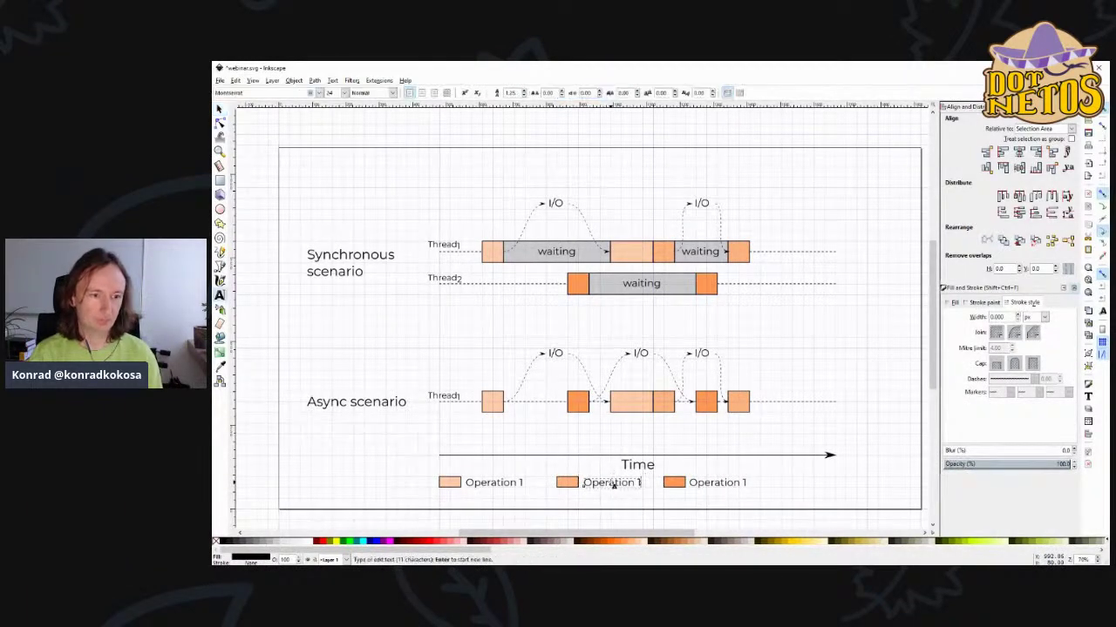
key("End")
key("BackSpace")
type("2")
key("Escape")
left_click(746, 484)
key("BackSpace")
type("3")
key("F1")
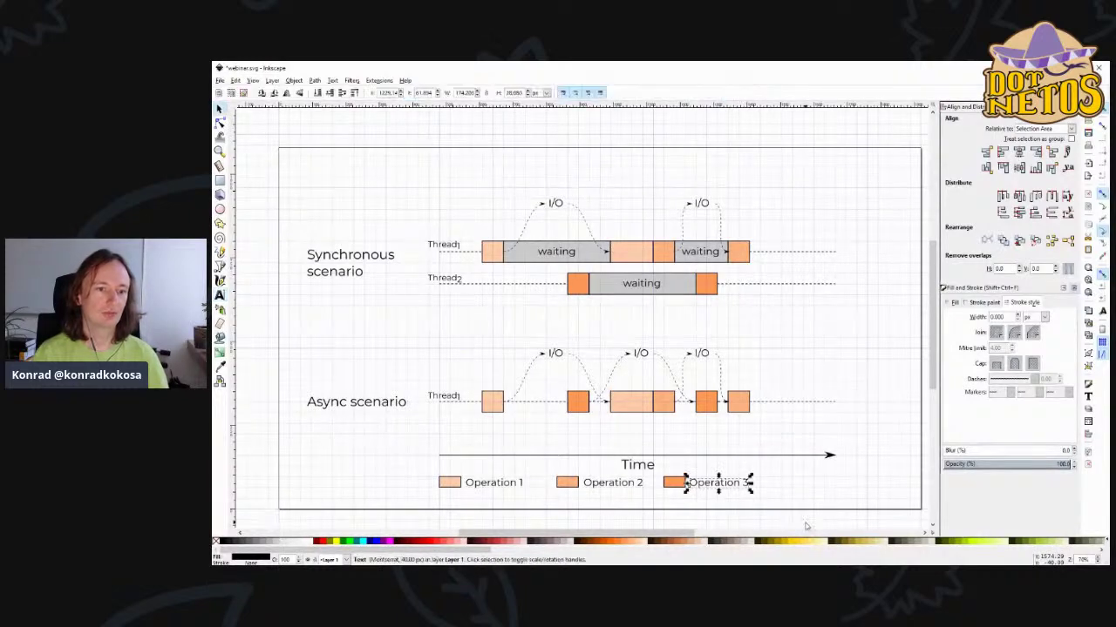
left_click(825, 486)
key("ctrl+s")
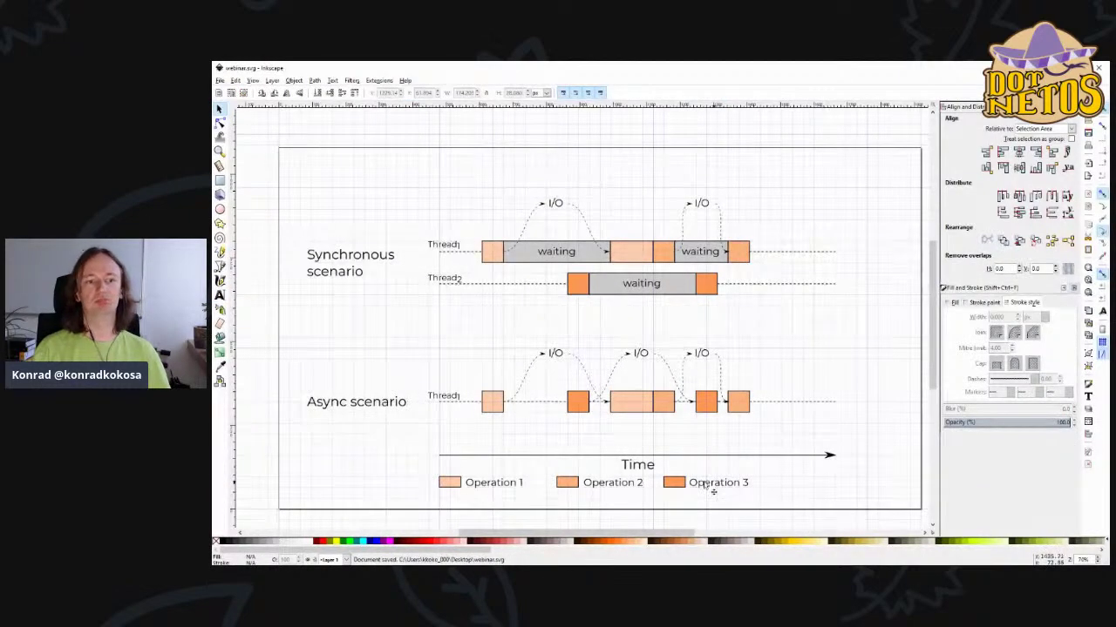
- Move the time arrow and its "Time" label up by half a square's height, away from the legend, and save
left_click(645, 467)
left_click(689, 455, "shift")
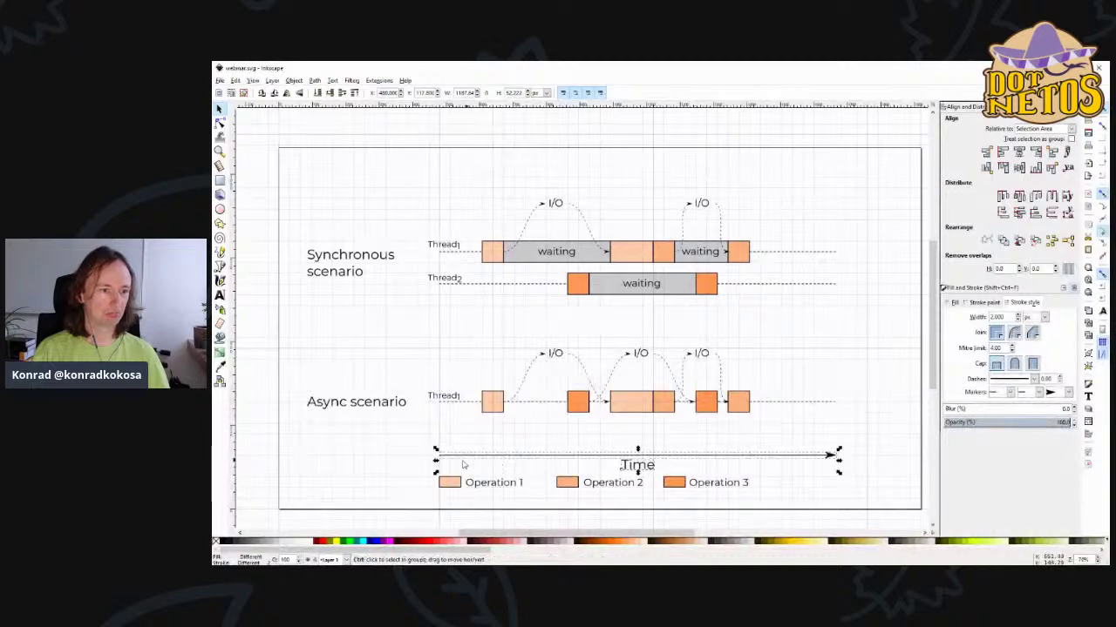
left_click_drag(441, 460, 441, 450)
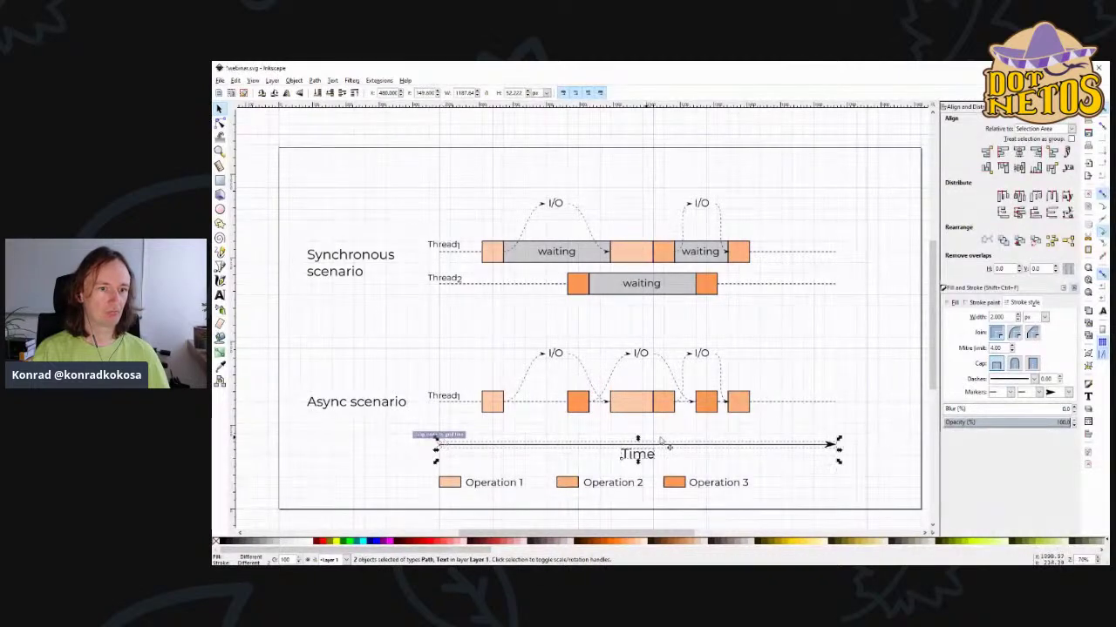
left_click(849, 427)
key("ctrl+s")
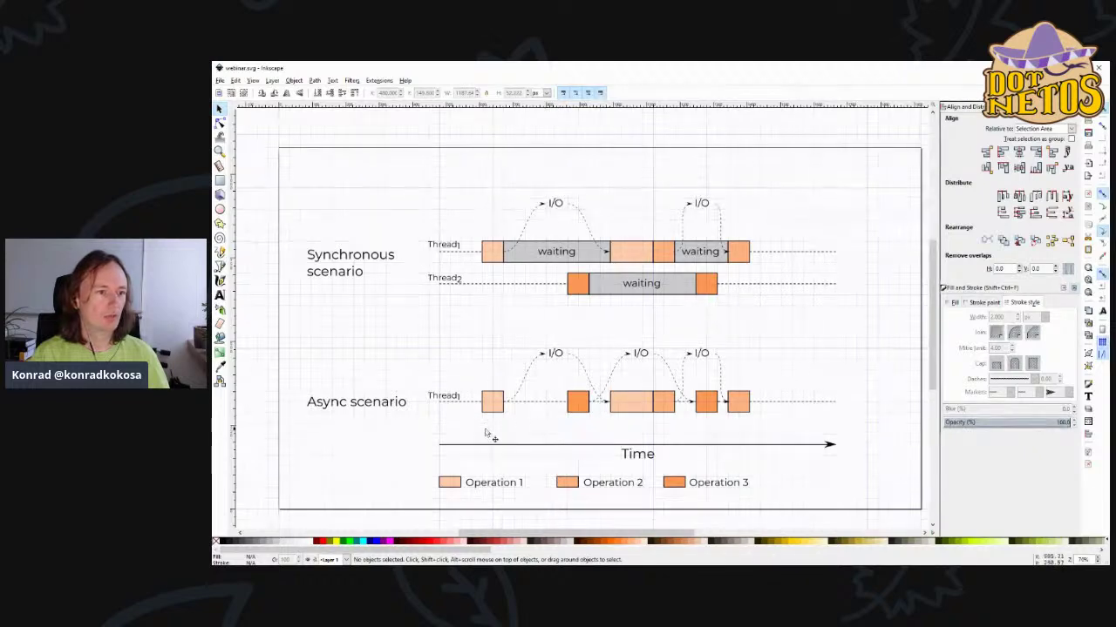
- Raise the async row by one and a half squares' height, bring the "Async scenario" label level with it, and save
left_click_drag(427, 425, 891, 332)
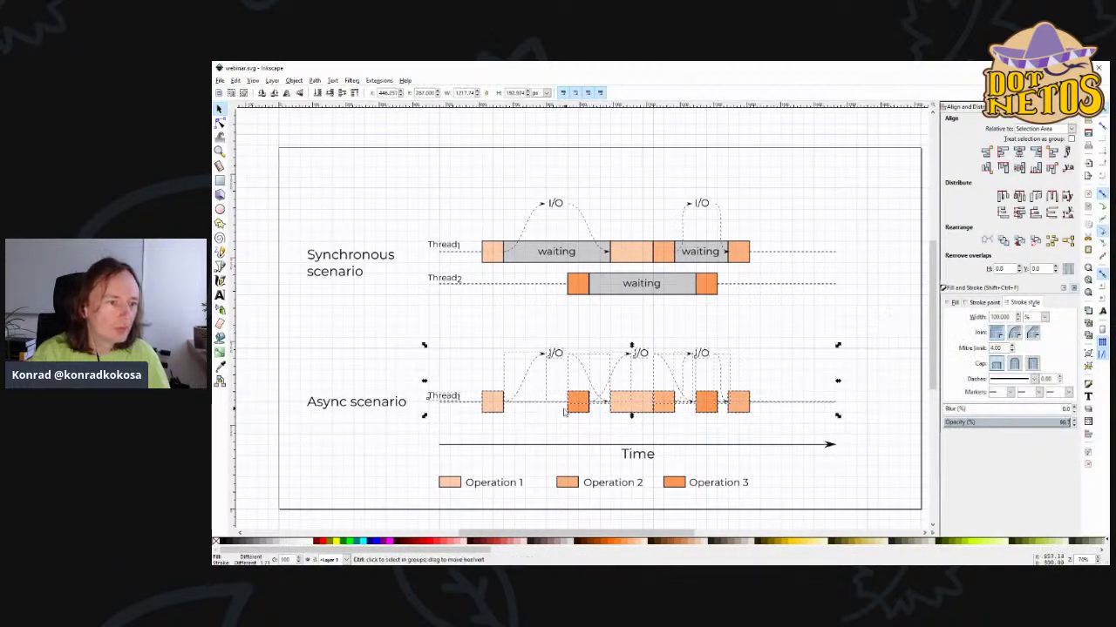
left_click_drag(488, 392, 490, 364)
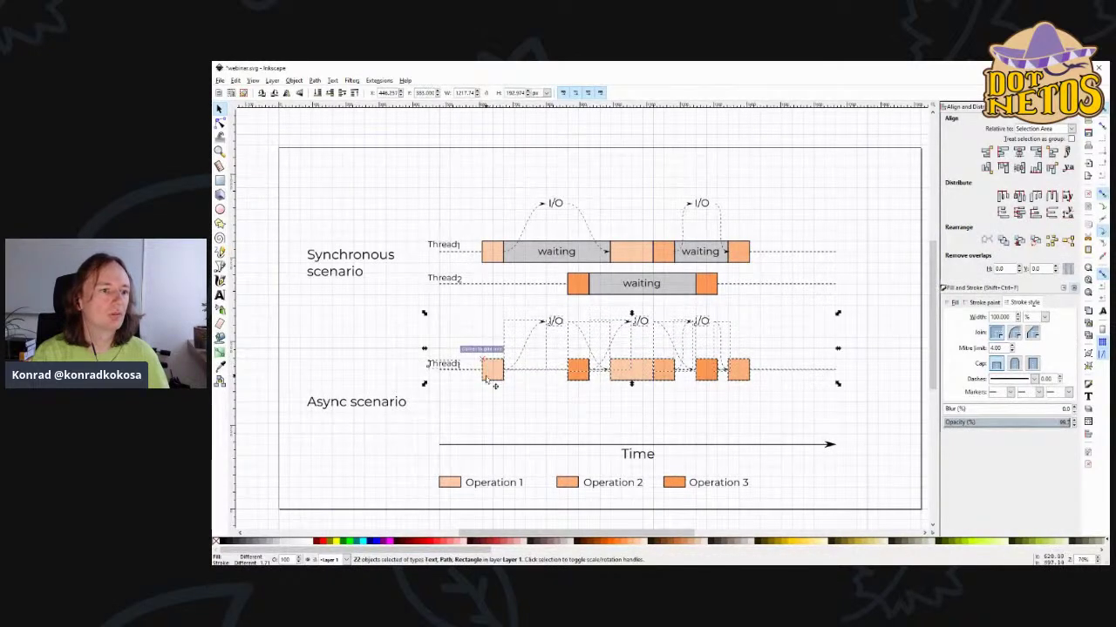
left_click(466, 458)
left_click_drag(401, 414, 401, 381)
left_click(415, 434)
key("ctrl+s")
- Move the time arrow and its "Time" label straight up to sit just below the raised async row
left_click_drag(414, 433, 902, 467)
key("shift+Up")
key("shift+Up")
key("shift+Up")
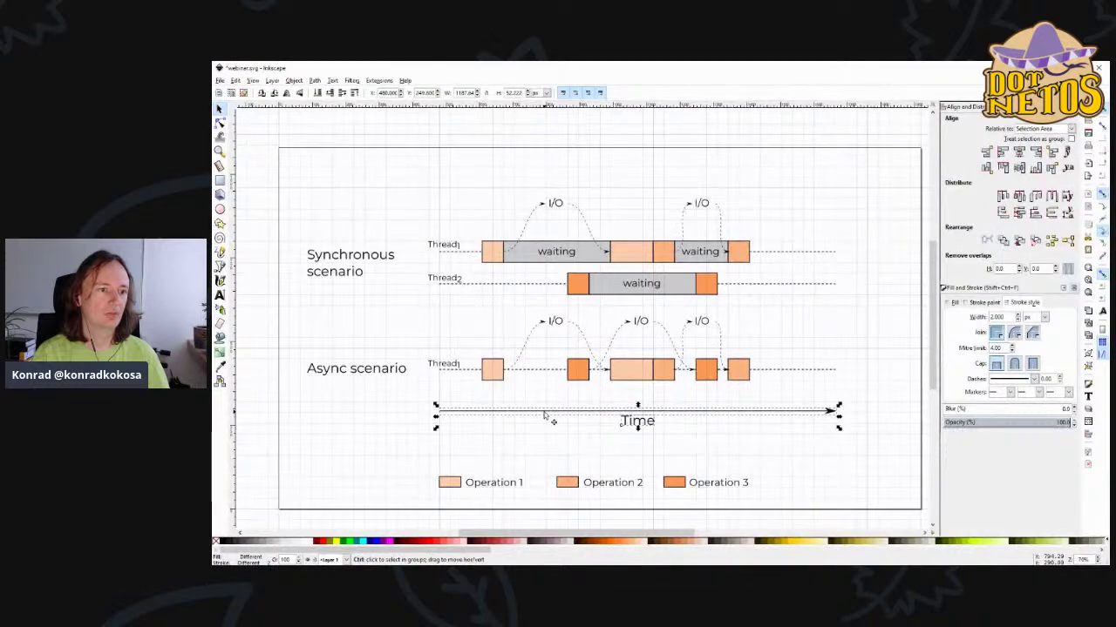
left_click_drag(544, 416, 543, 406)
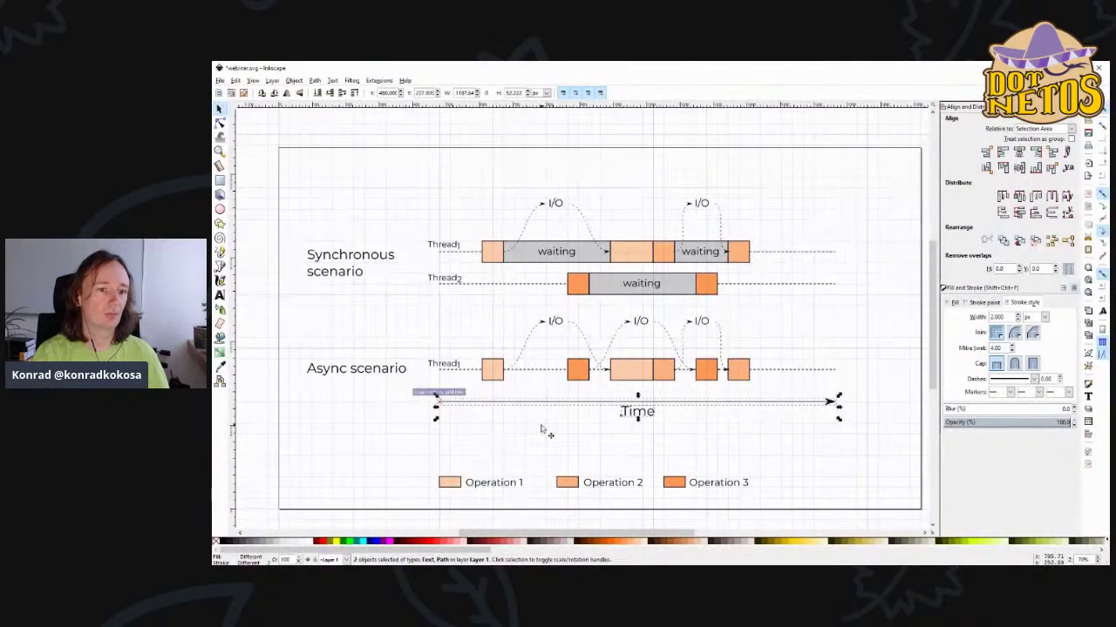
left_click(646, 430)
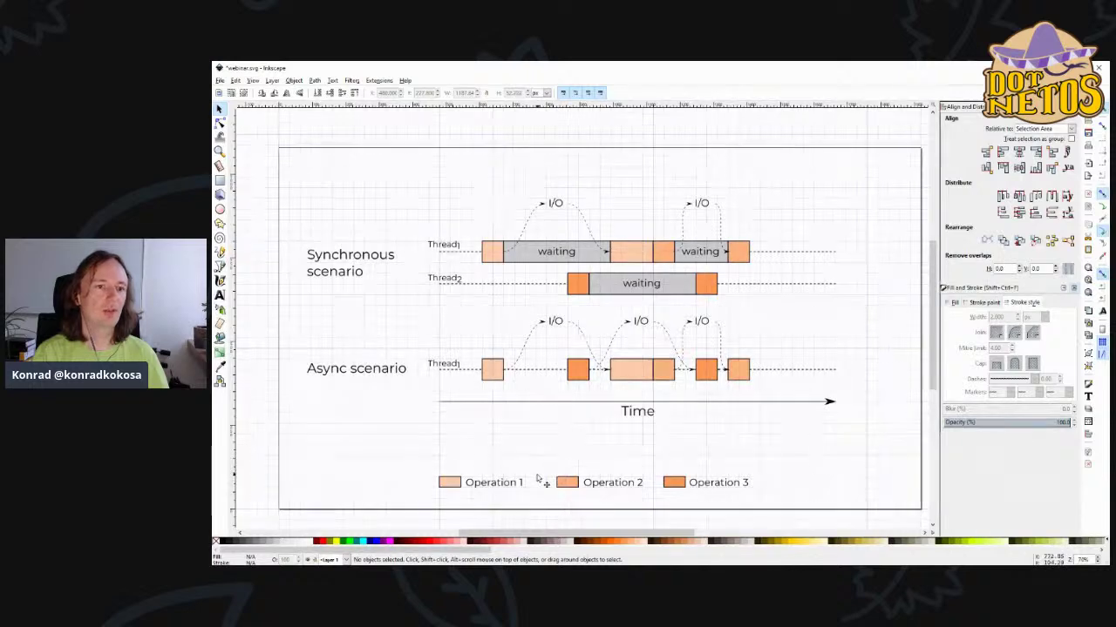
- Shift the whole legend row one square's width to the right and save the drawing
left_click_drag(423, 490, 801, 450)
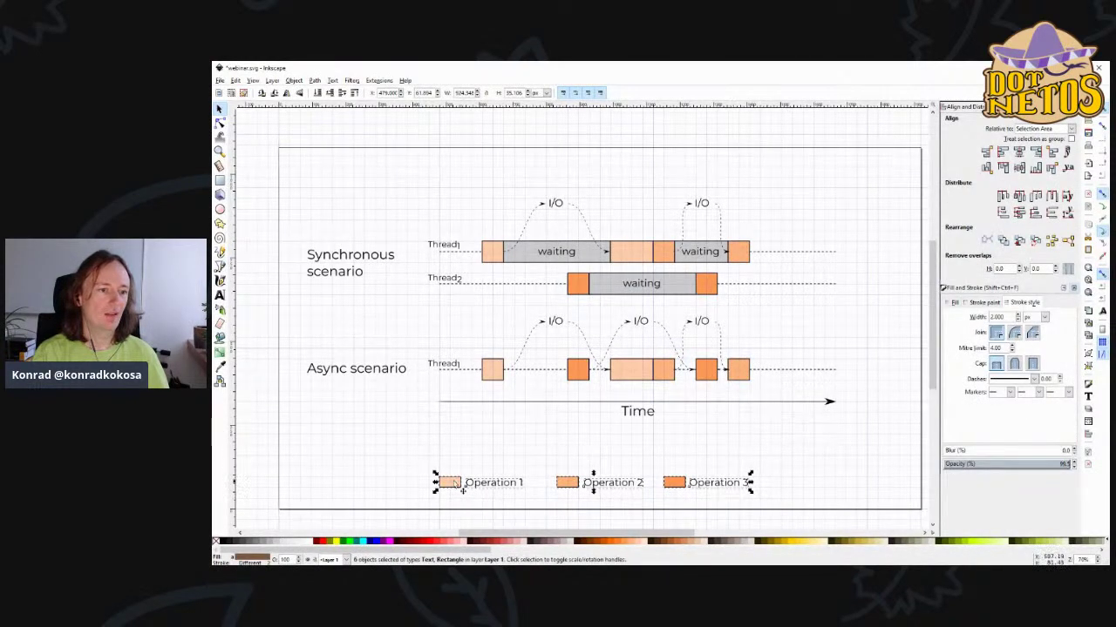
left_click_drag(446, 483, 473, 482)
key("Escape")
key("ctrl+s")
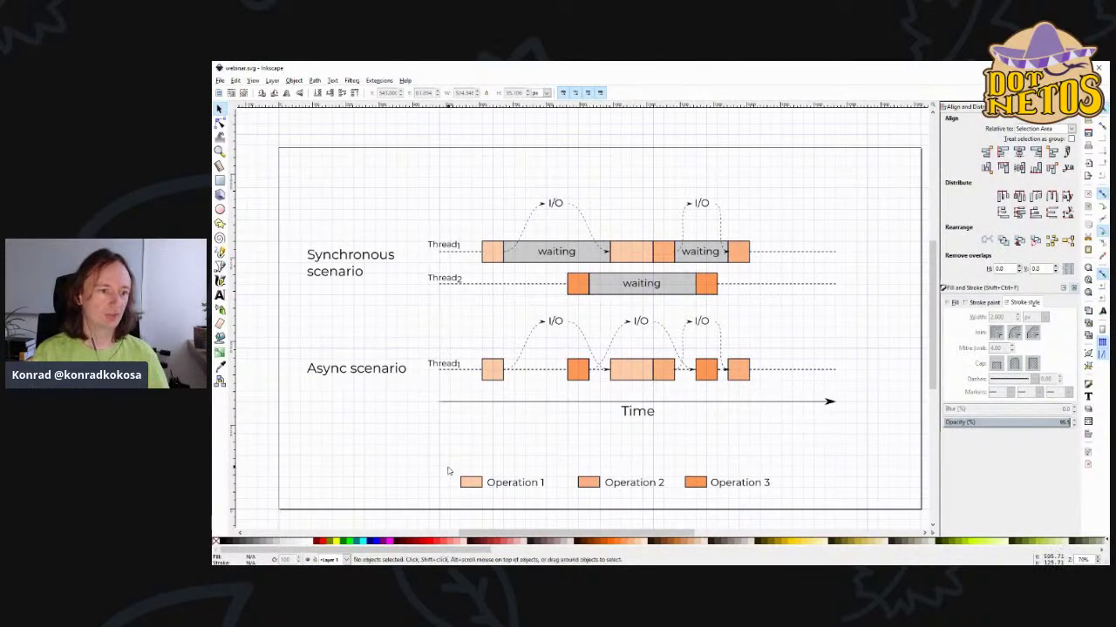
left_click_drag(442, 464, 832, 497)
key("Escape")
key("ctrl+s")
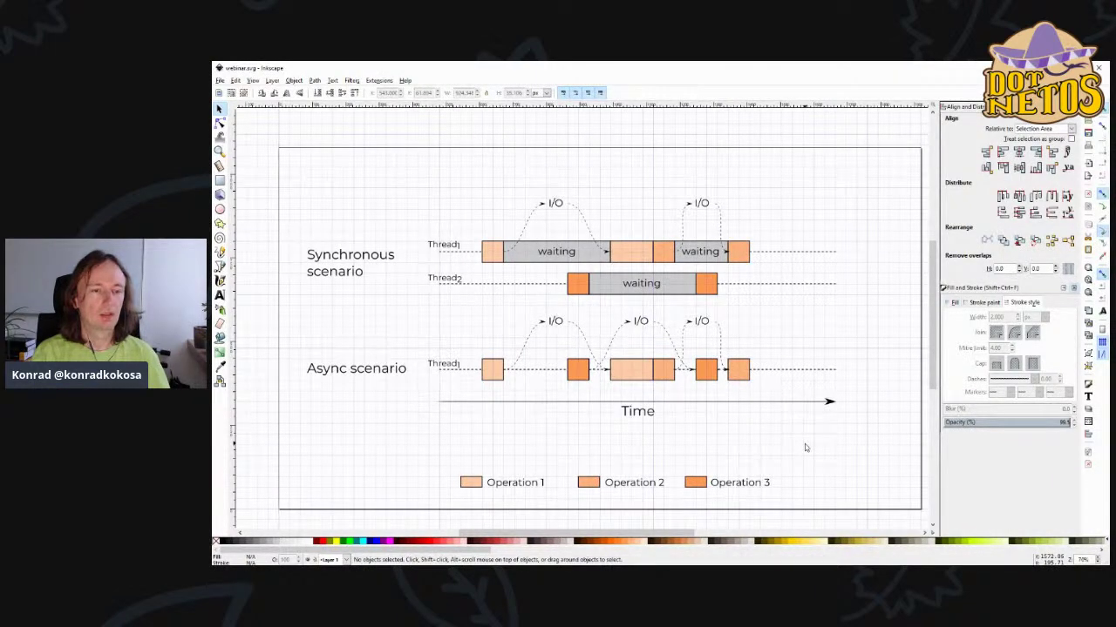
key("ctrl+s")
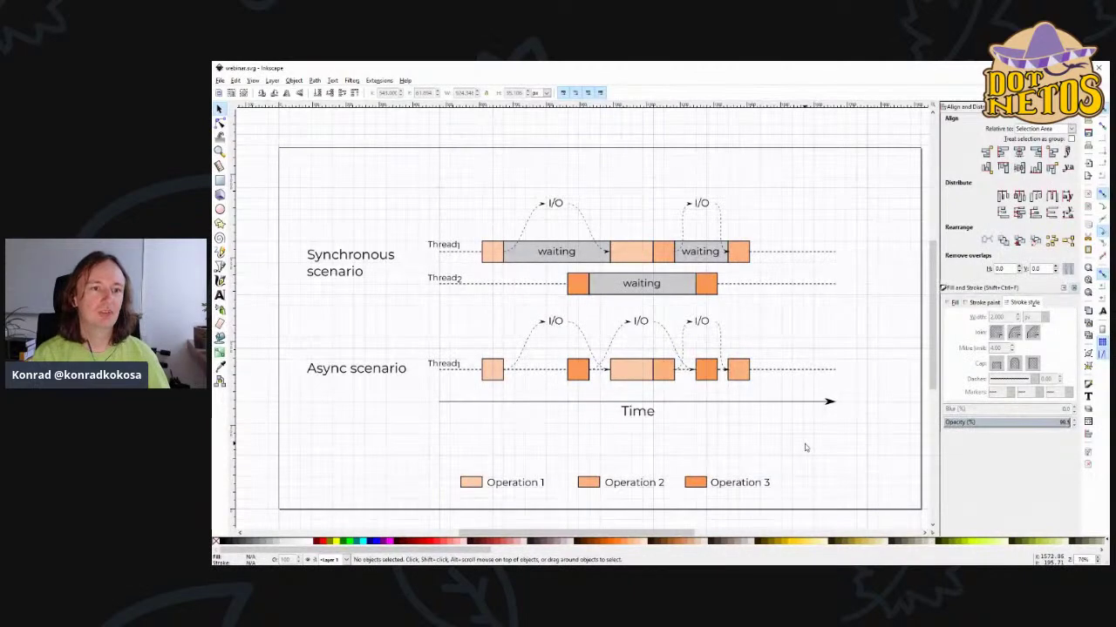
left_click(667, 260)
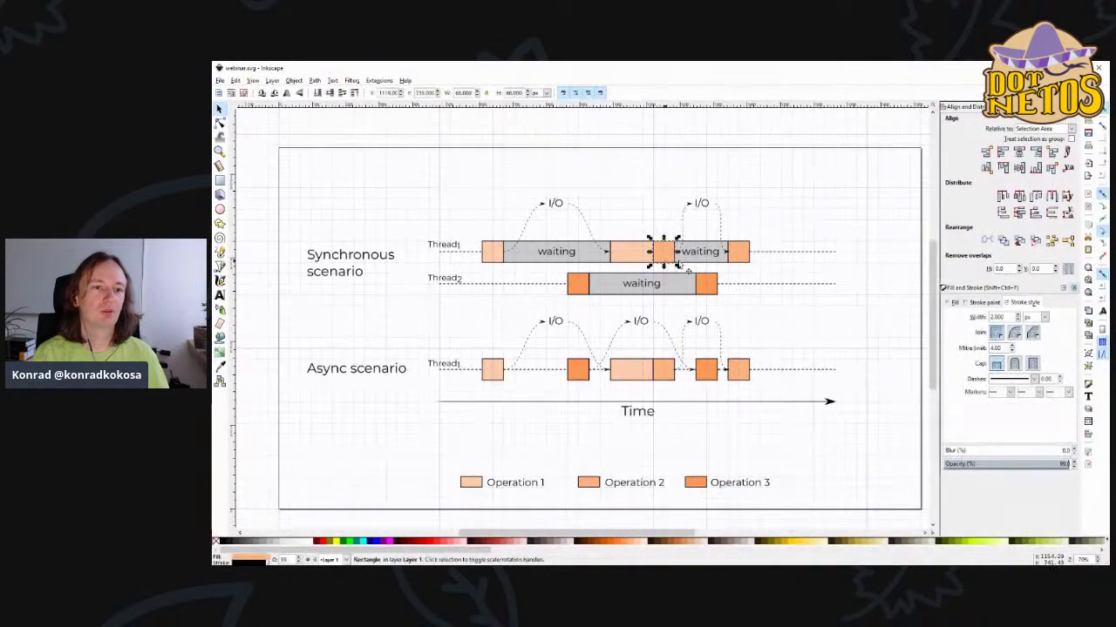
left_click(738, 260)
left_click(663, 255)
left_click(739, 253)
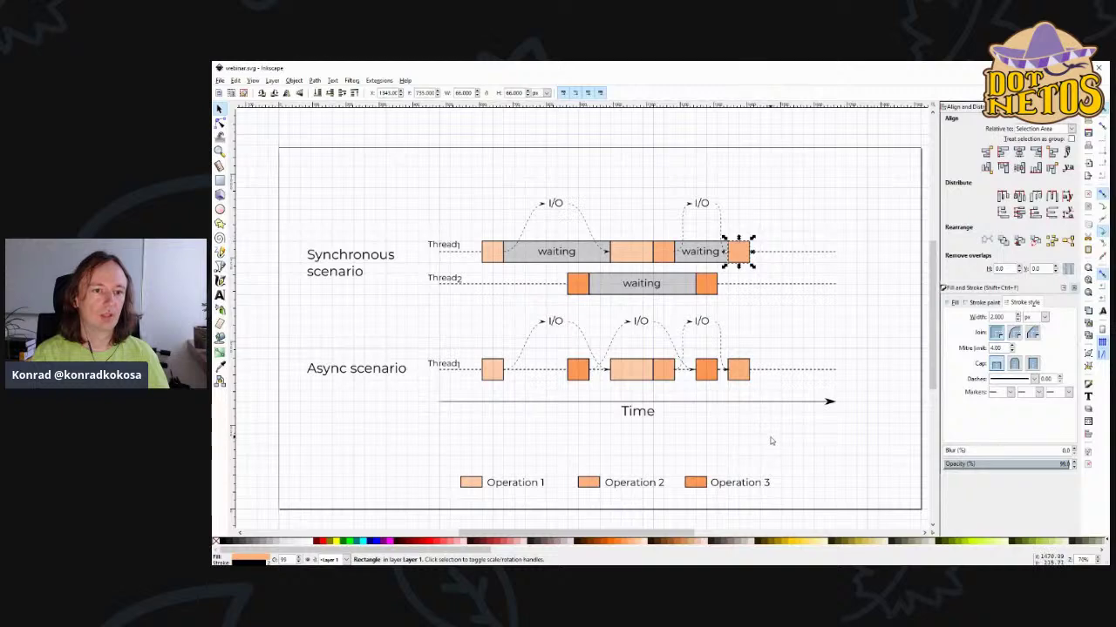
scroll(770, 441, "down", 3)
scroll(770, 441, "down", 7)
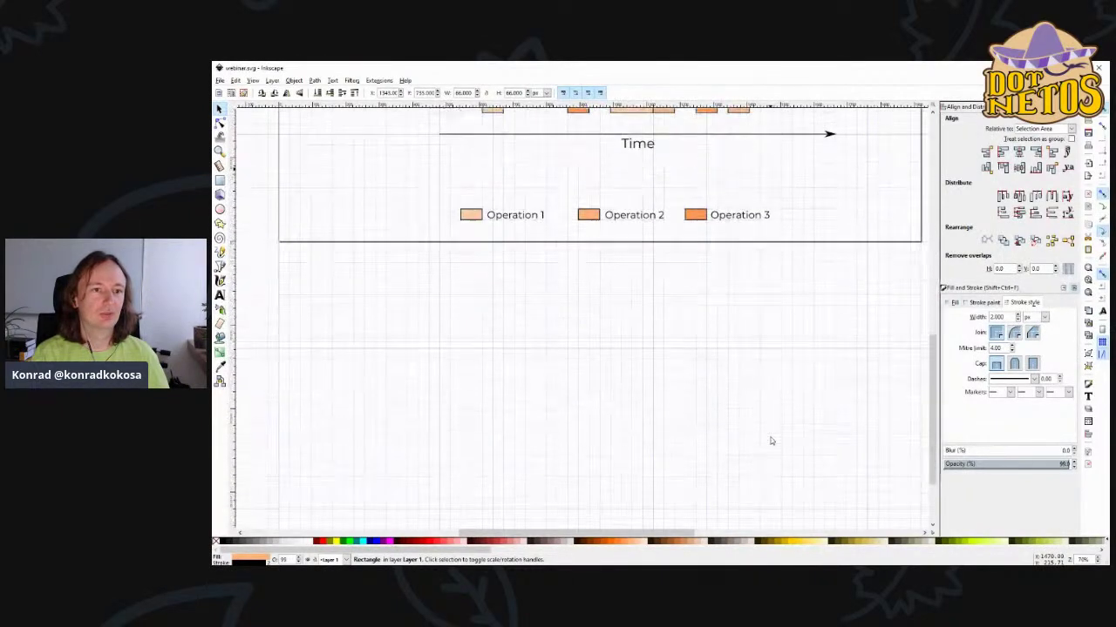
- Draw a 64 px square below the page frame, fill it yellow and give it a dashed black outline 2 px wide
key("r")
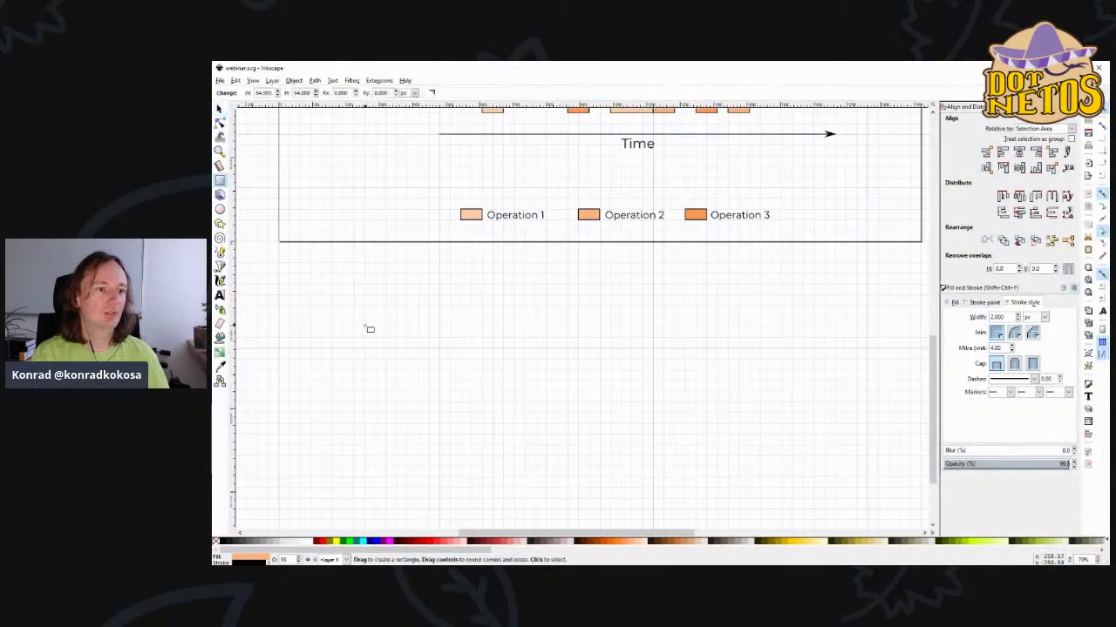
left_click_drag(440, 296, 462, 320)
key("s")
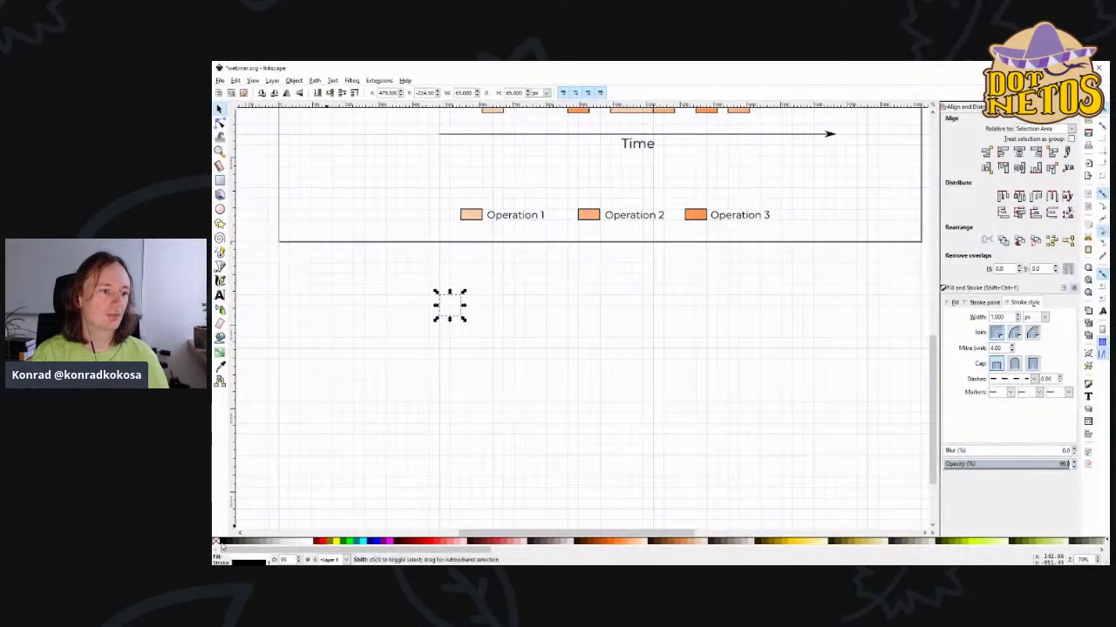
left_click(337, 542)
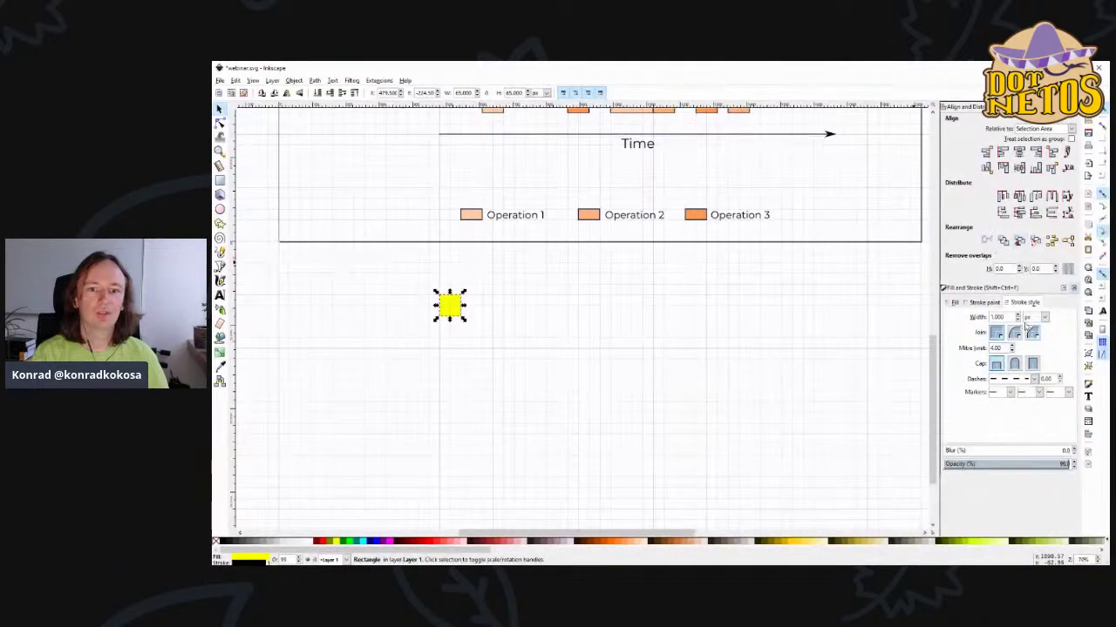
left_click(994, 306)
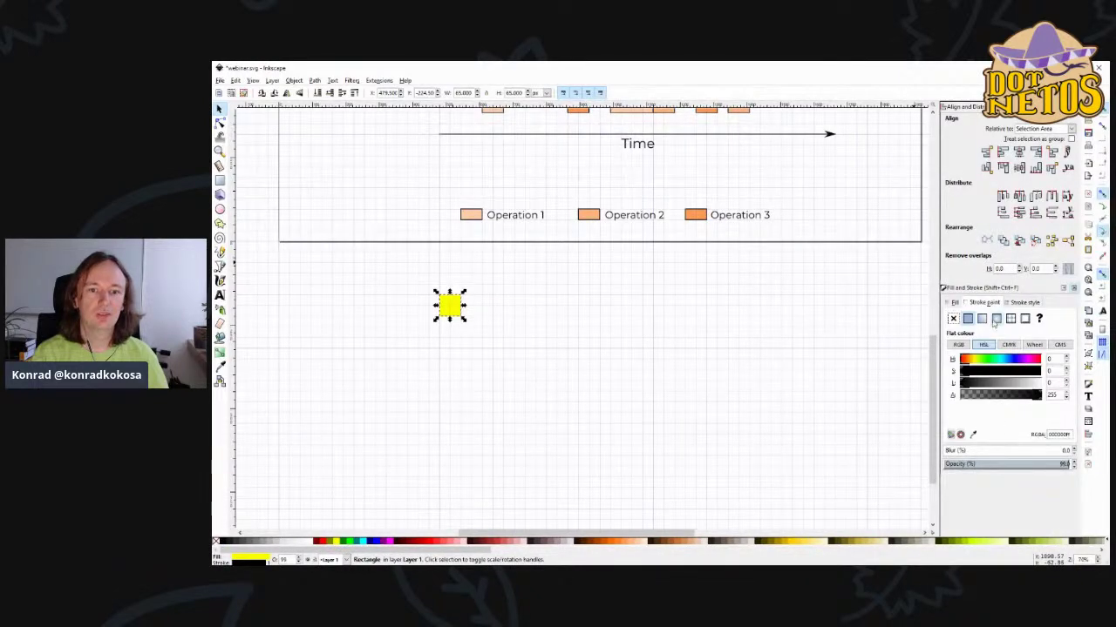
left_click(1025, 303)
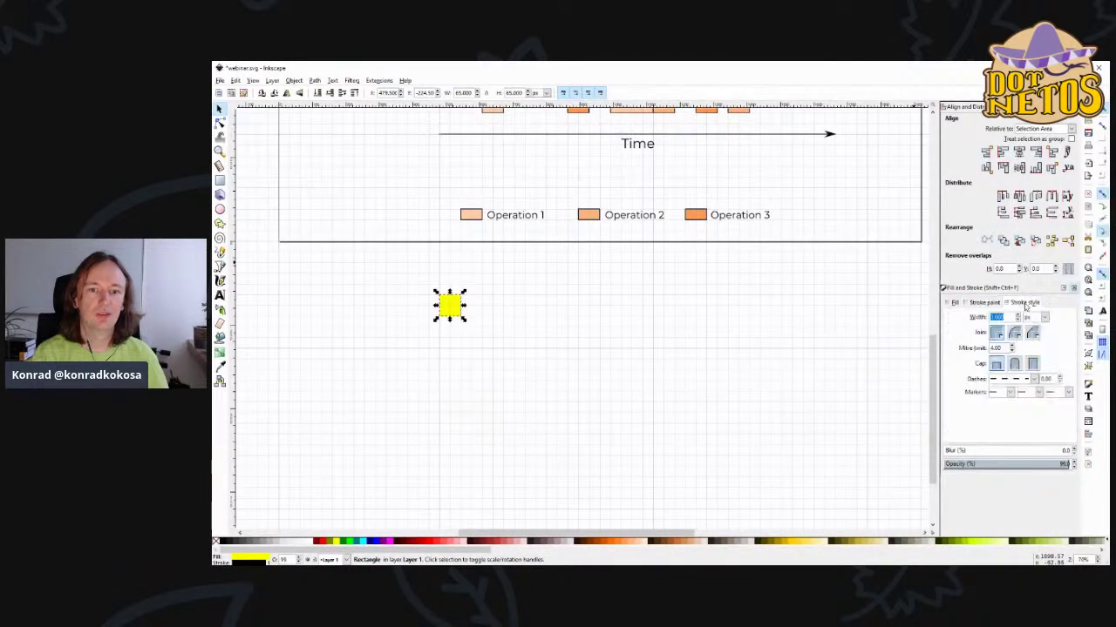
left_click(747, 337)
- Duplicate the yellow square twice and place the copies on a row beneath it, one to its lower left and one to its lower right
left_click(450, 312)
key("ctrl+d")
left_click_drag(450, 312, 486, 369)
key("space")
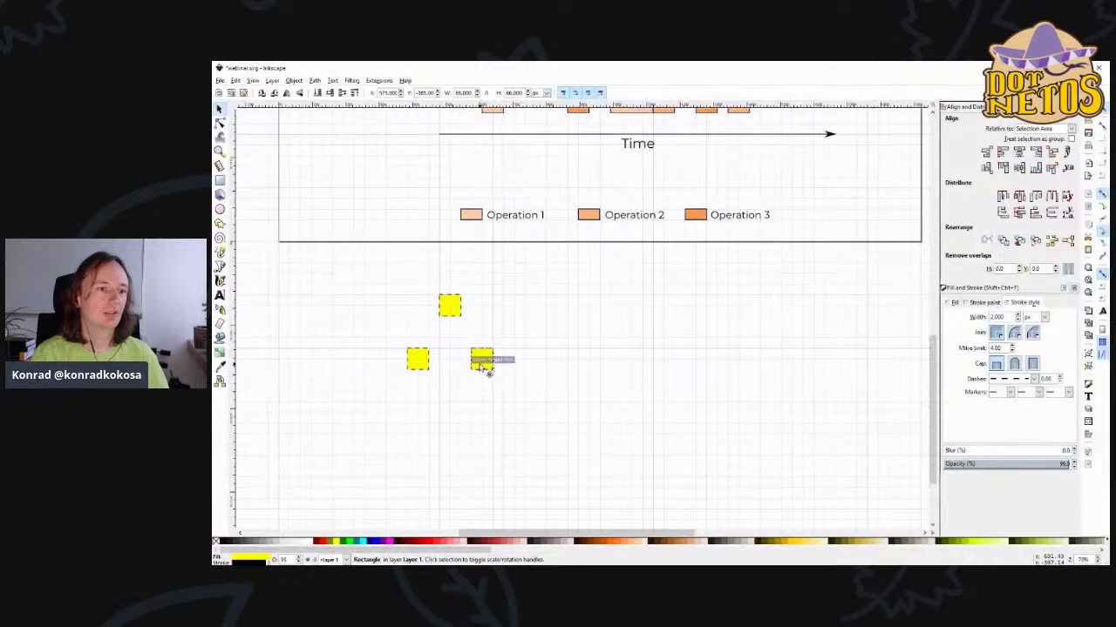
left_click(491, 311)
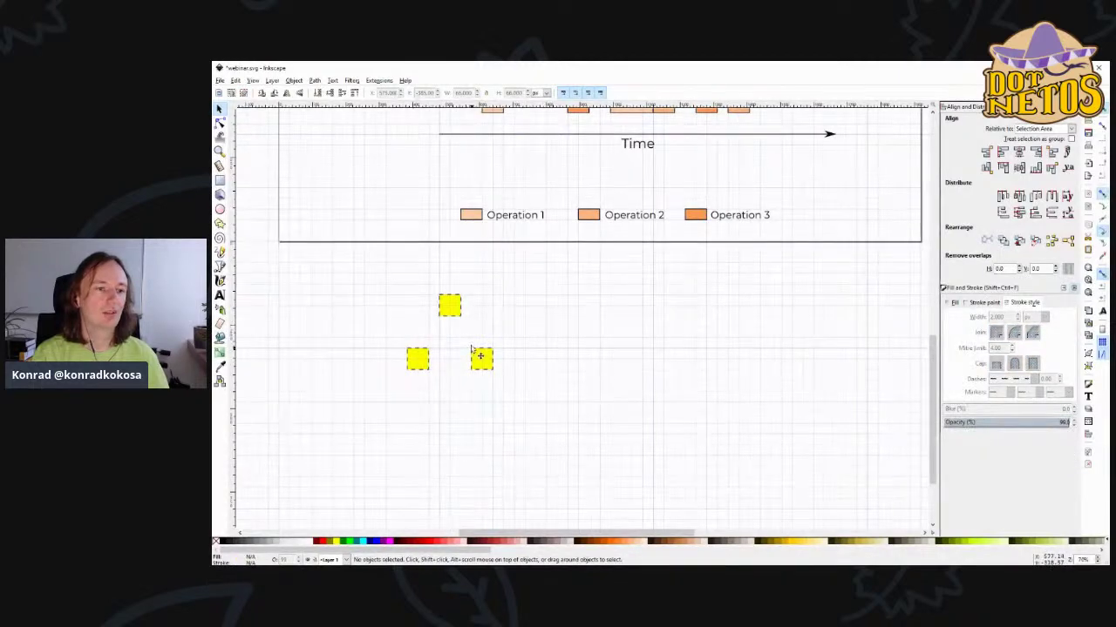
- Draw straight lines with the Pencil tool connecting the bottom centre of the upper square to the top centre of each lower square
scroll(456, 323, "up", 2, "ctrl")
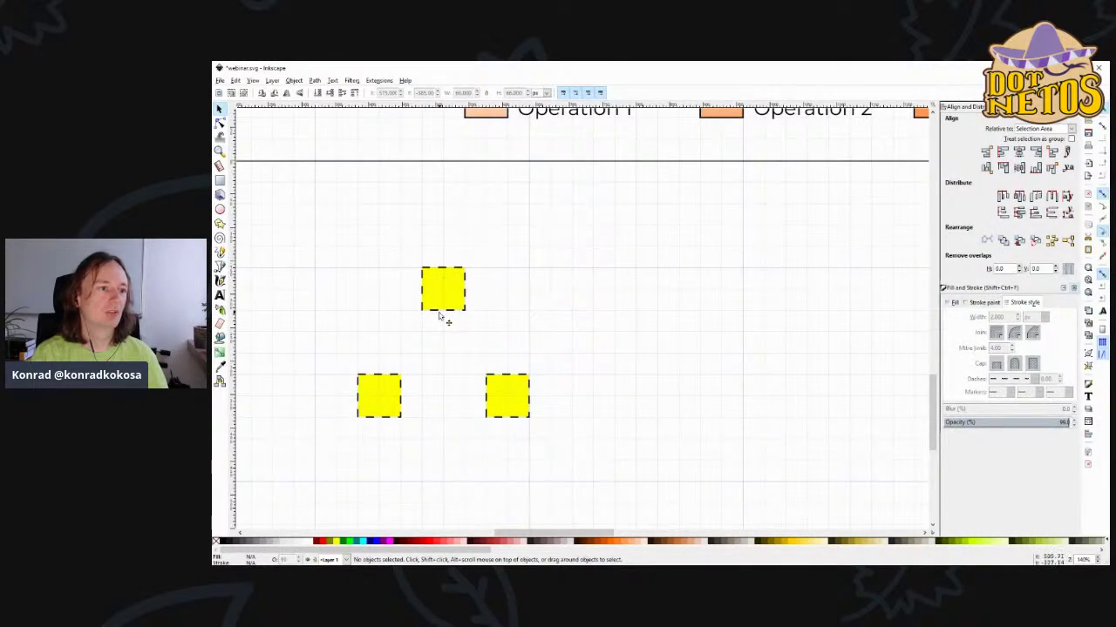
left_click(220, 252)
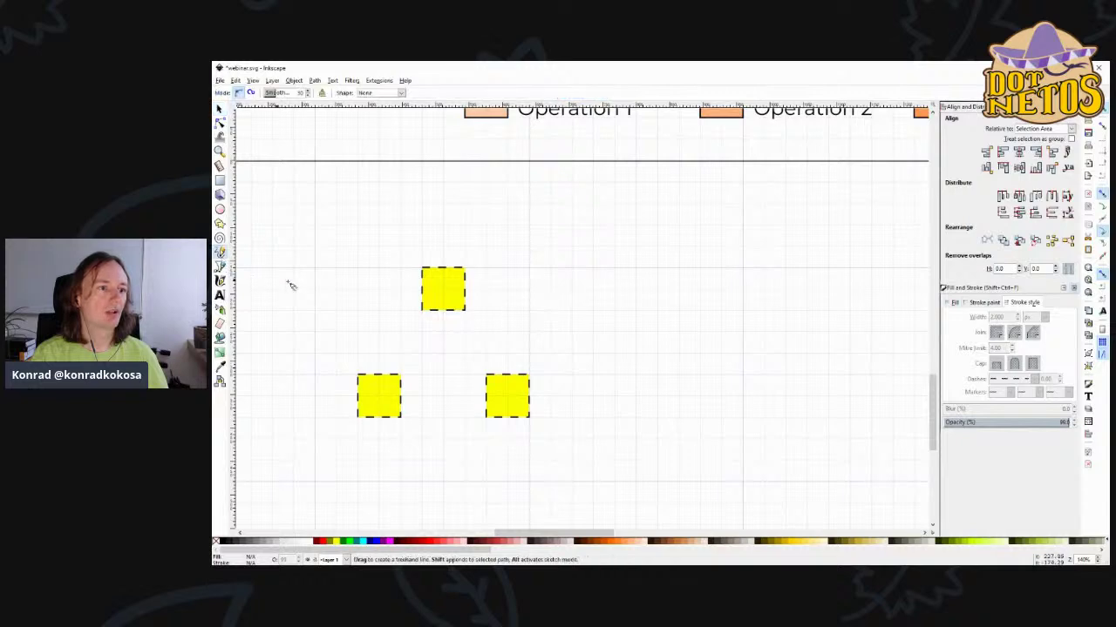
mouse_move(403, 361)
left_mouse_down()
mouse_move(443, 309)
mouse_move(450, 316)
mouse_move(399, 373)
mouse_move(378, 364)
mouse_move(387, 378)
left_mouse_up()
left_click_drag(507, 374, 444, 312)
key("s")
left_click(551, 272)
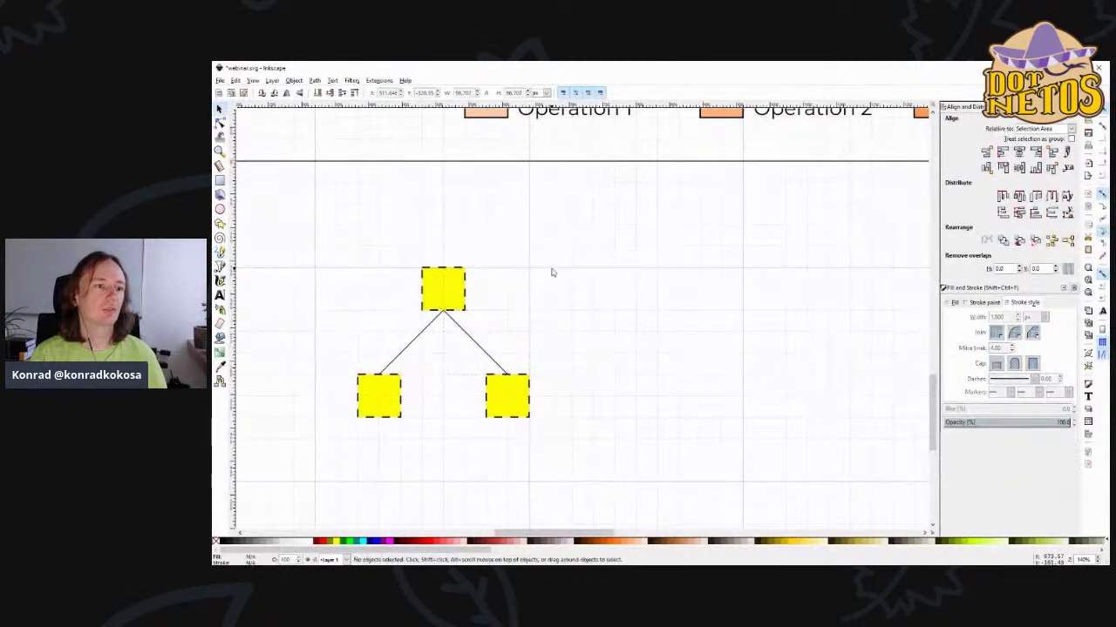
- Add an arrowhead end marker to the right connector so it points up at the upper square
left_click(454, 328)
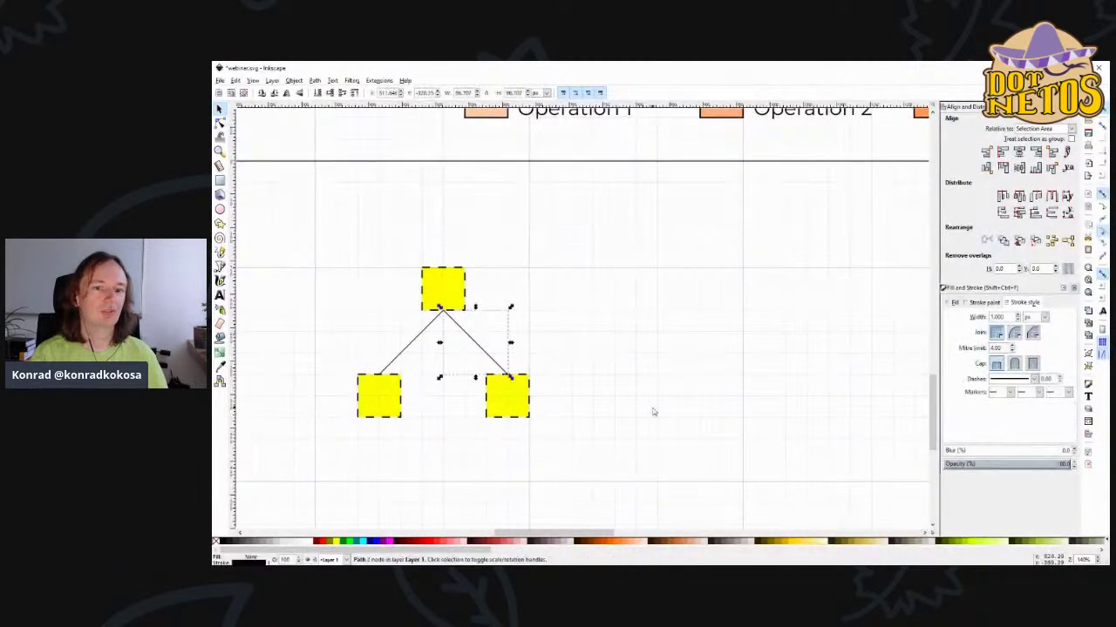
left_click(1067, 393)
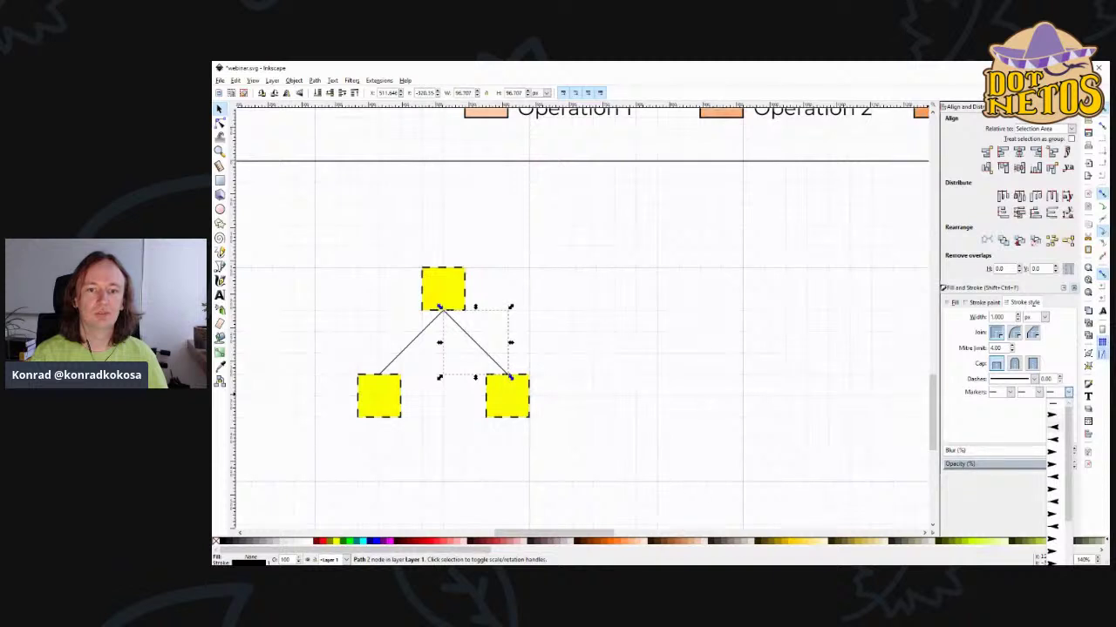
left_click(1051, 415)
left_click(421, 345)
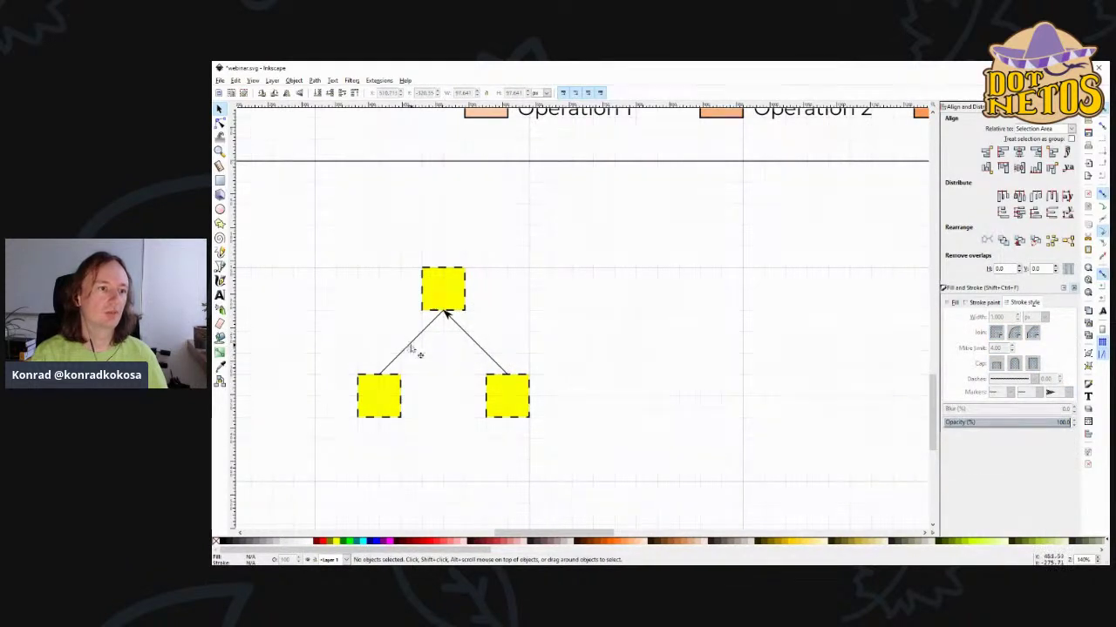
left_click(411, 346)
left_click(1069, 394)
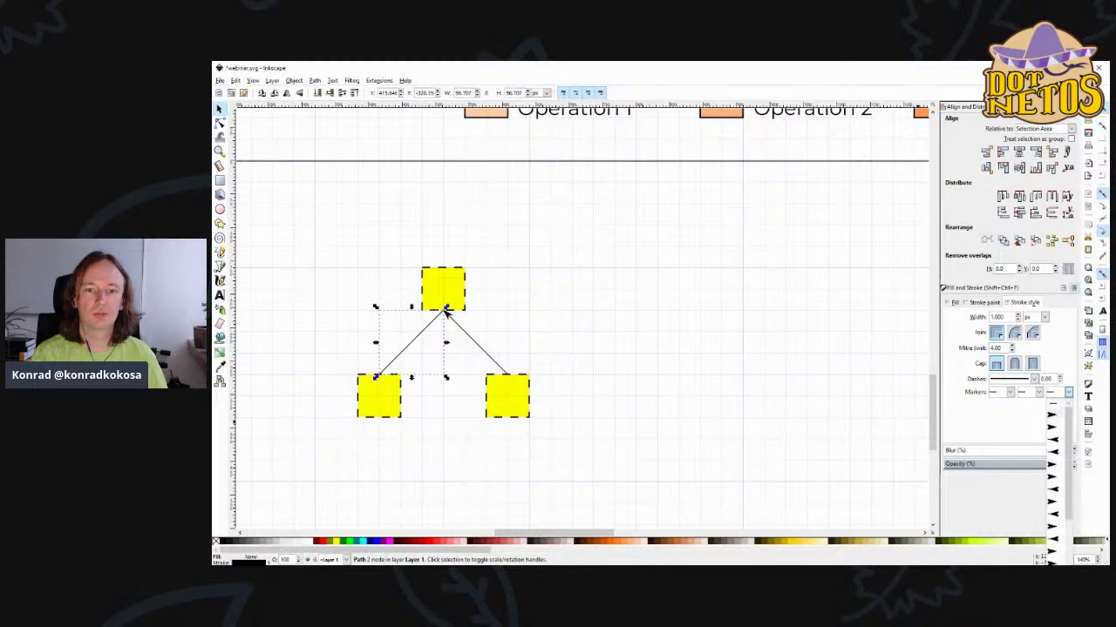
left_click(1053, 415)
left_click(1069, 393)
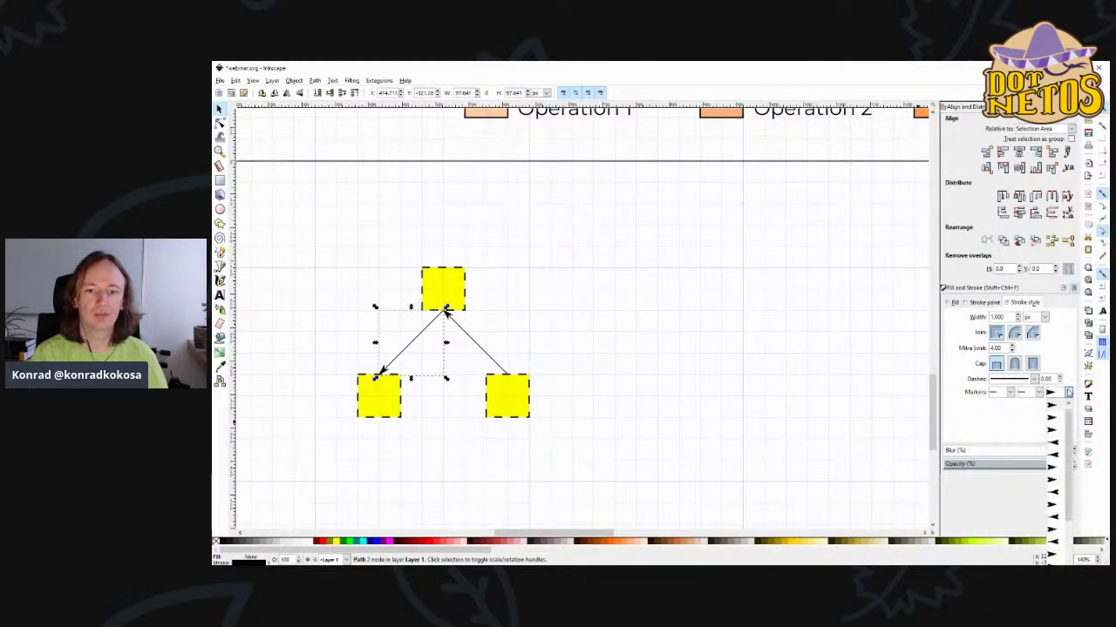
left_click(1060, 480)
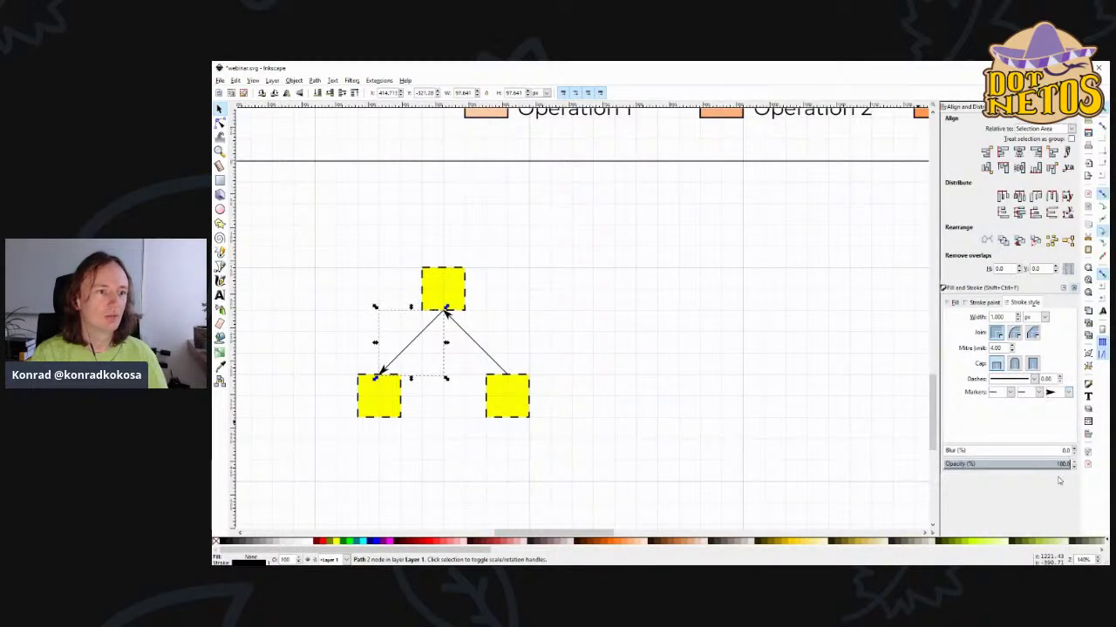
left_click(1069, 394)
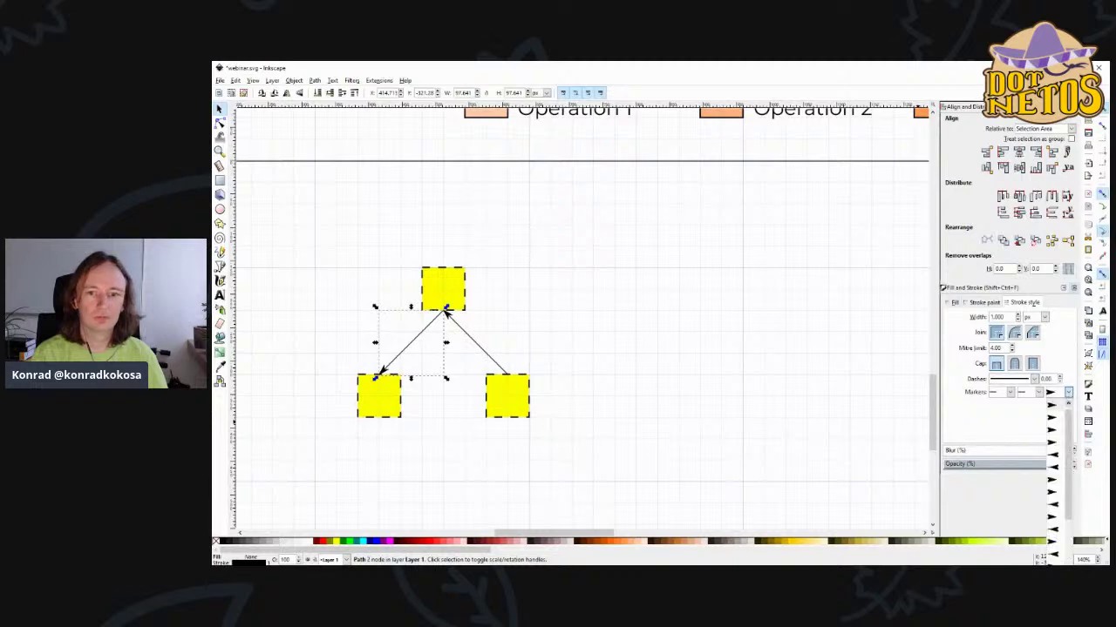
left_click(1059, 412)
- Add an arrowhead start marker to the left connector so it points up at the upper square
left_click(1011, 394)
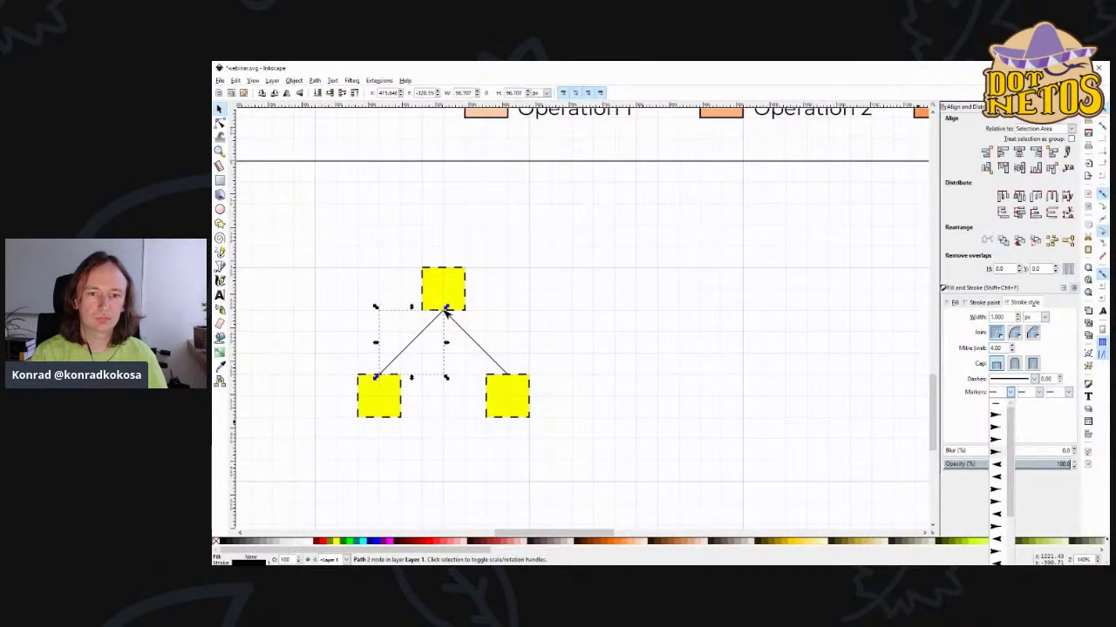
left_click(999, 470)
left_click(694, 302)
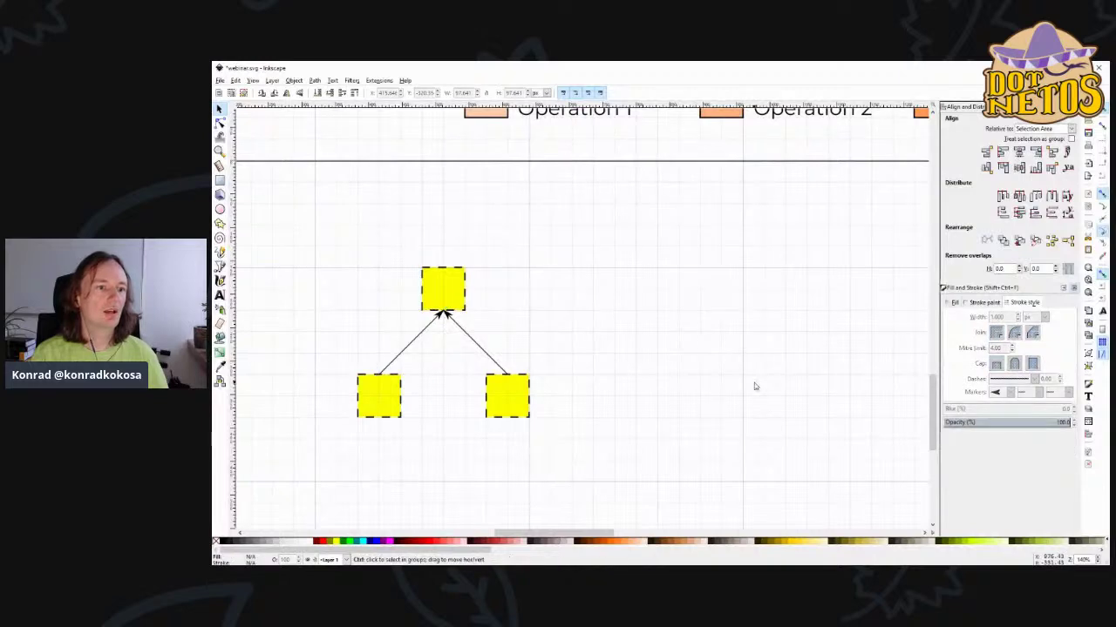
- Duplicate both arrows together and place the copies with their tips meeting at the bottom centre of the lower-right square
scroll(754, 386, "down", 3)
scroll(758, 390, "up", 3)
scroll(758, 390, "down", 1)
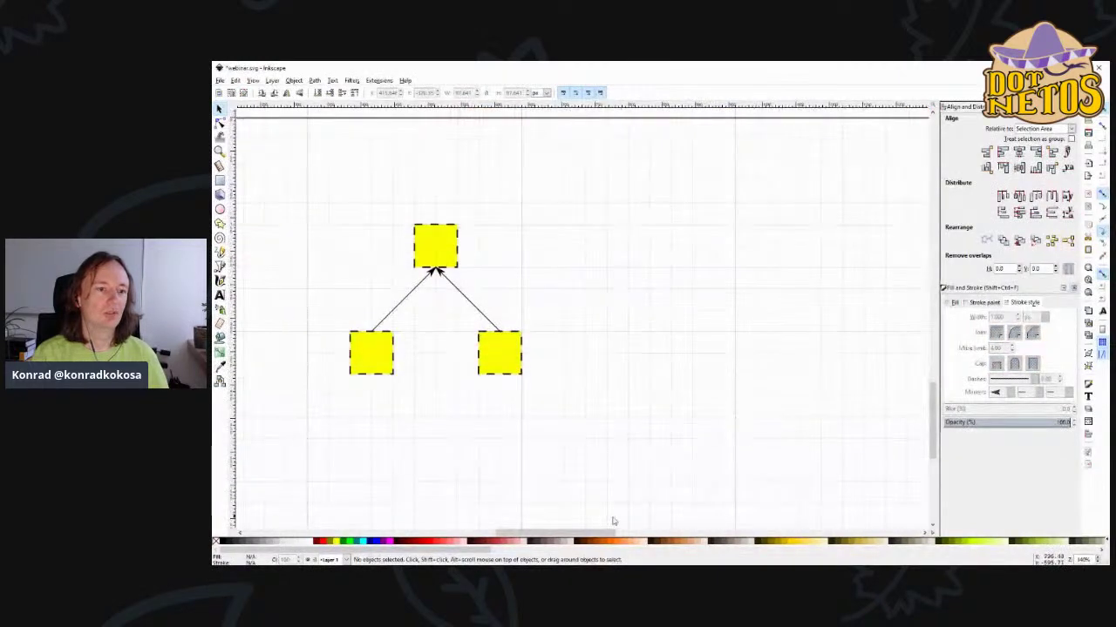
left_click_drag(608, 534, 586, 536)
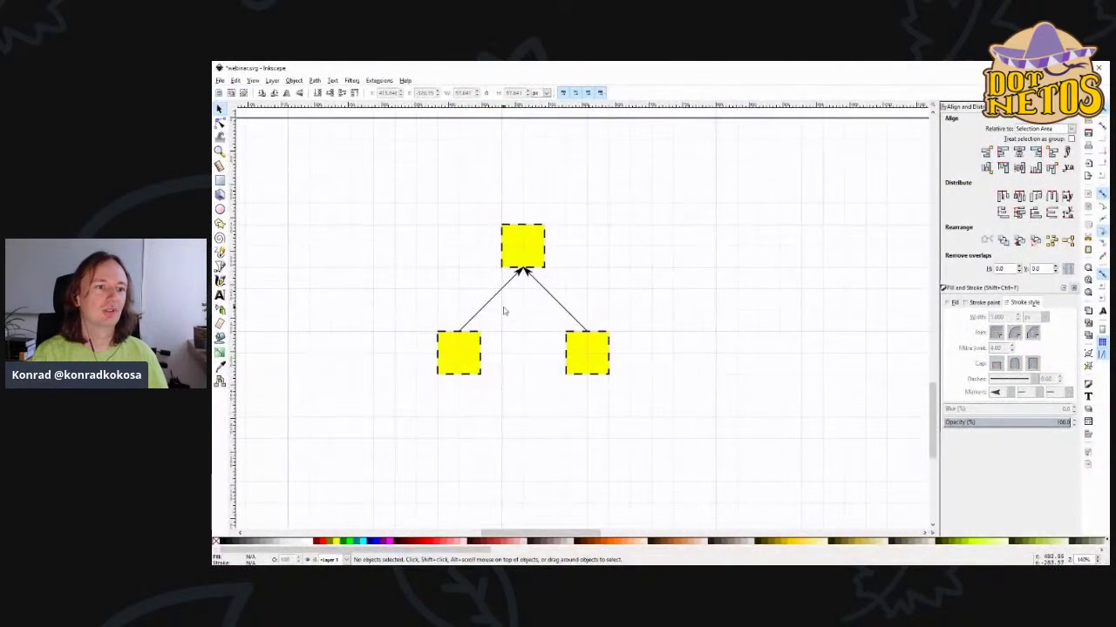
left_click(496, 301)
left_click(571, 307, "shift")
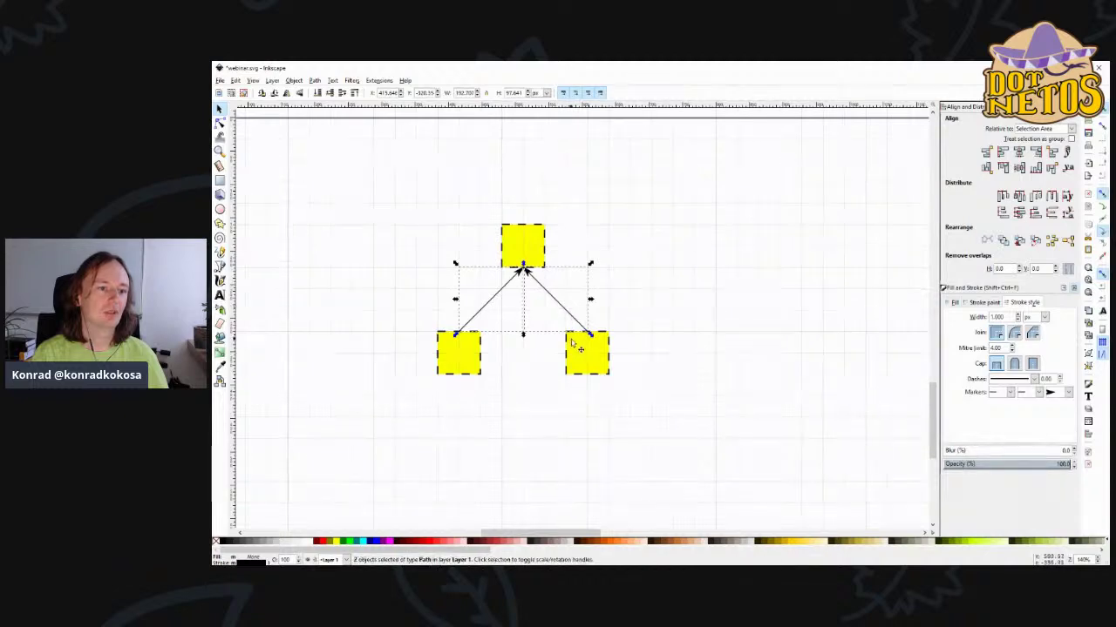
left_click(536, 287)
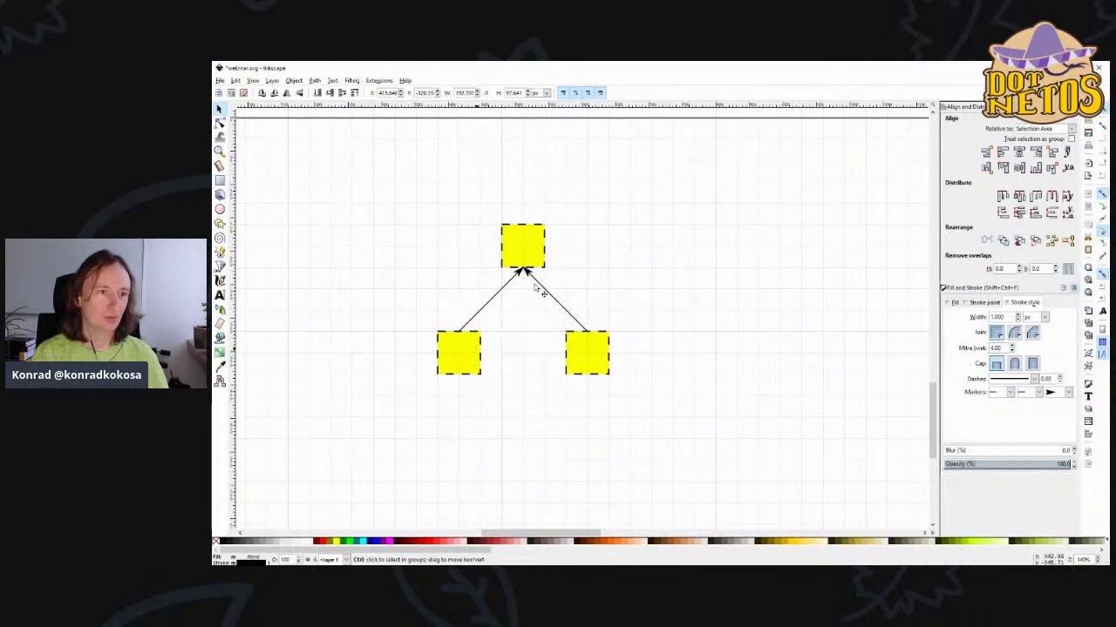
left_click_drag(519, 266, 579, 356)
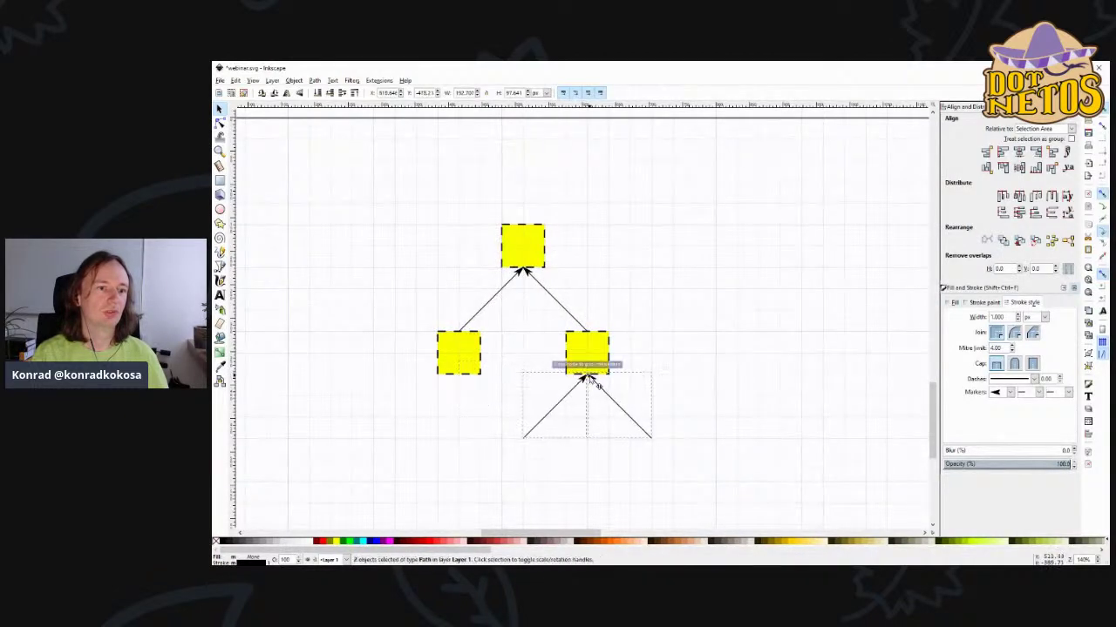
key("Escape")
- Duplicate the lower-right square and place the copy at the lower end of the new right arrow
left_click(579, 356)
key("ctrl+d")
left_click_drag(589, 359, 650, 468)
key("Escape")
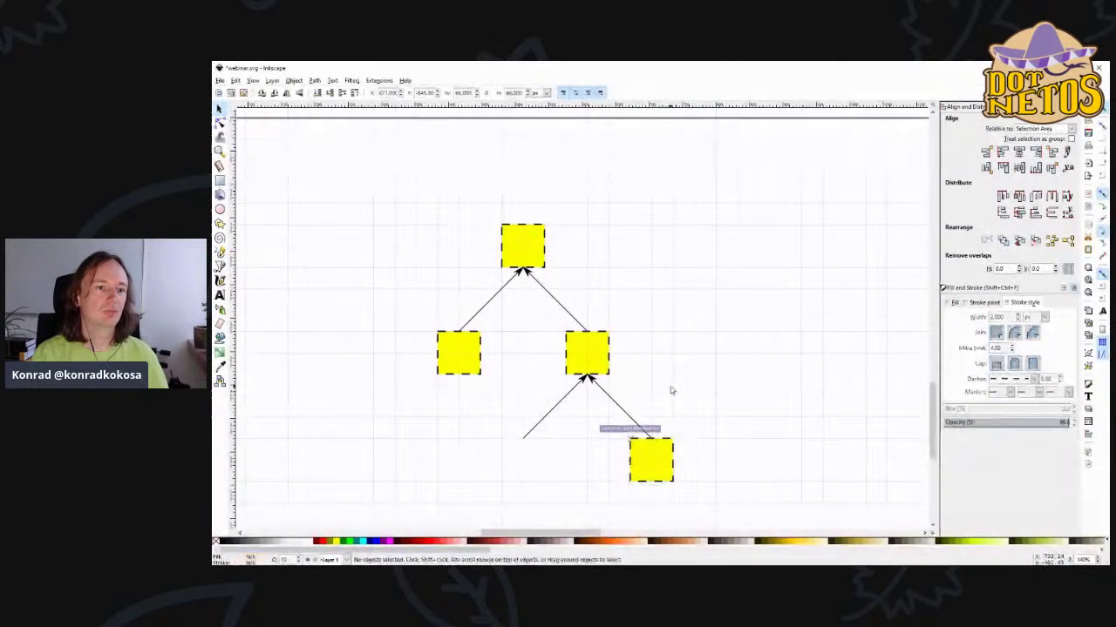
- Duplicate the second row's left square and place the copy at the lower end of the new left arrow
scroll(671, 393, "down", 1)
scroll(677, 428, "down", 1, "ctrl")
scroll(614, 446, "down", 1)
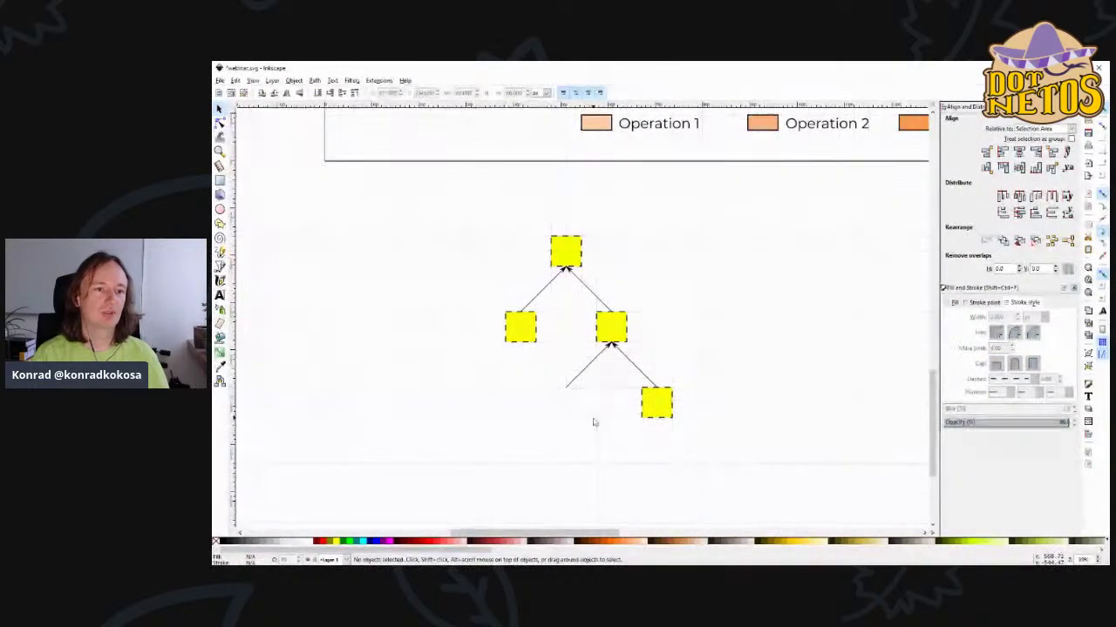
left_click(532, 342)
key("ctrl+d")
left_click_drag(535, 346, 598, 418)
key("Escape")
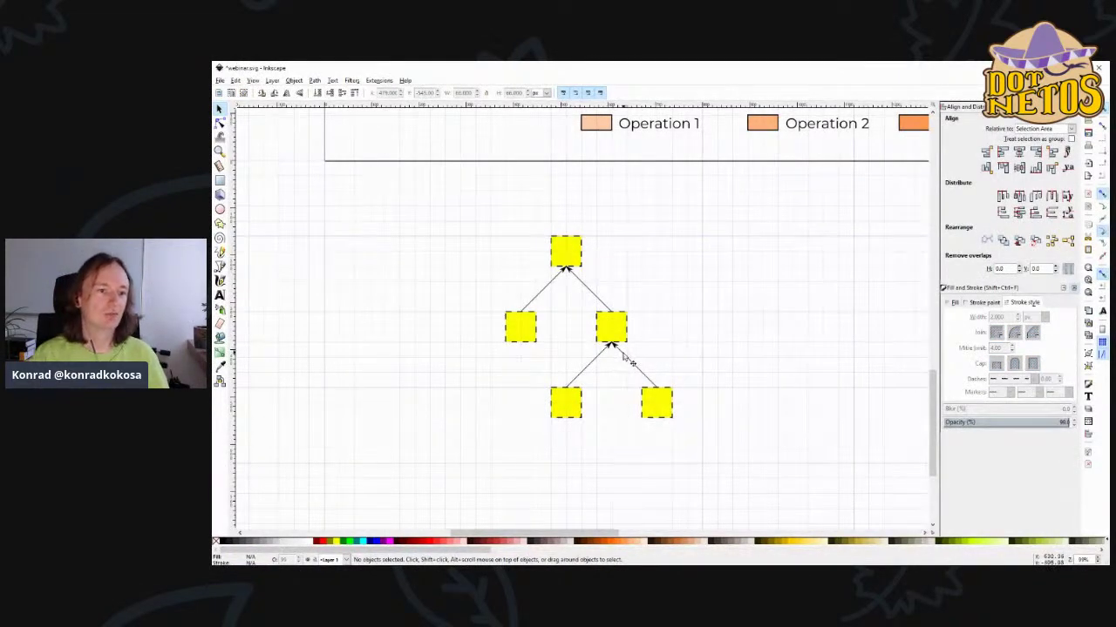
- Duplicate the third row's left square together with its arrow and attach the copy diagonally below that square, starting a fourth row
left_click(627, 366)
left_click(581, 373)
left_click(573, 410, "shift")
left_click(582, 373, "shift")
left_click(612, 346, "shift")
key("ctrl+d")
left_click_drag(612, 347, 567, 424)
left_click(634, 432)
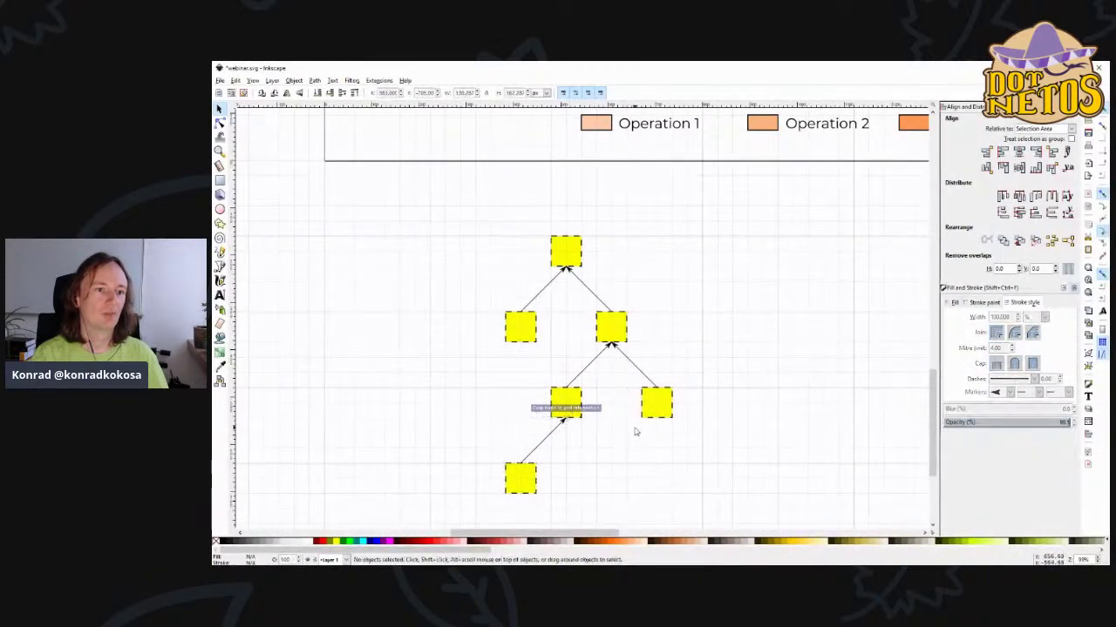
- Select both nodes of the arrow joining the top square to the second row's left square and convert its segment to a curve
left_click(541, 295)
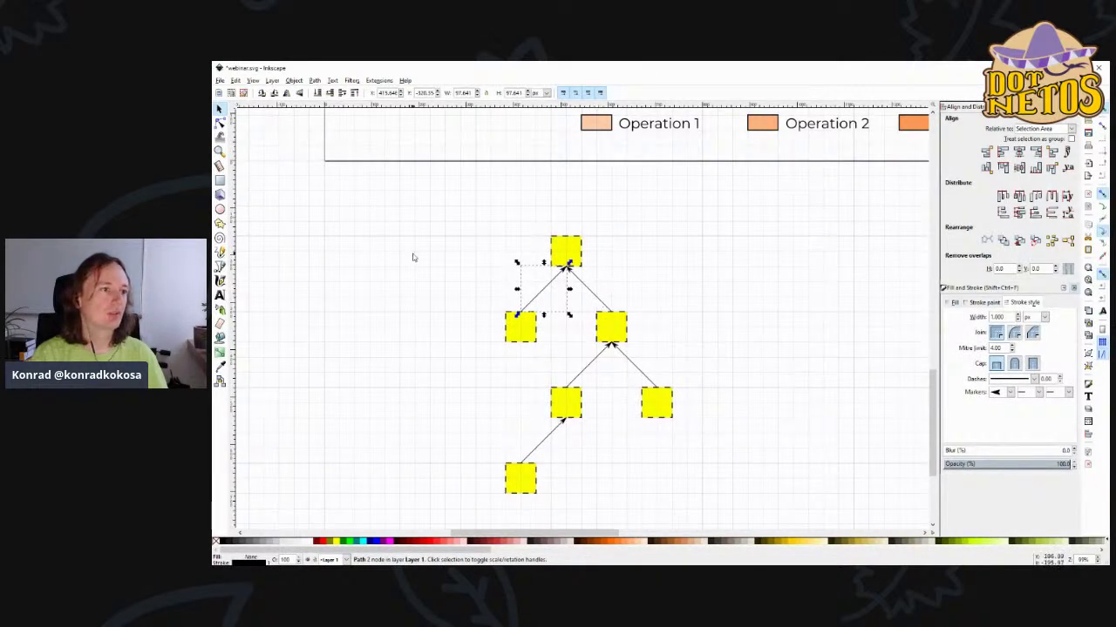
key("n")
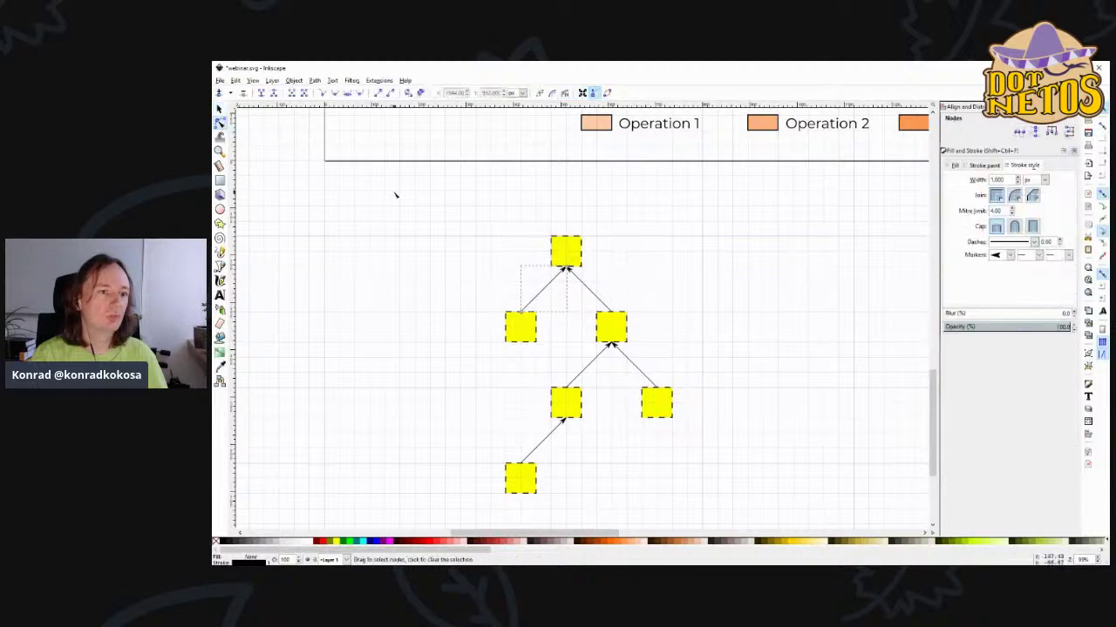
scroll(532, 275, "up", 3)
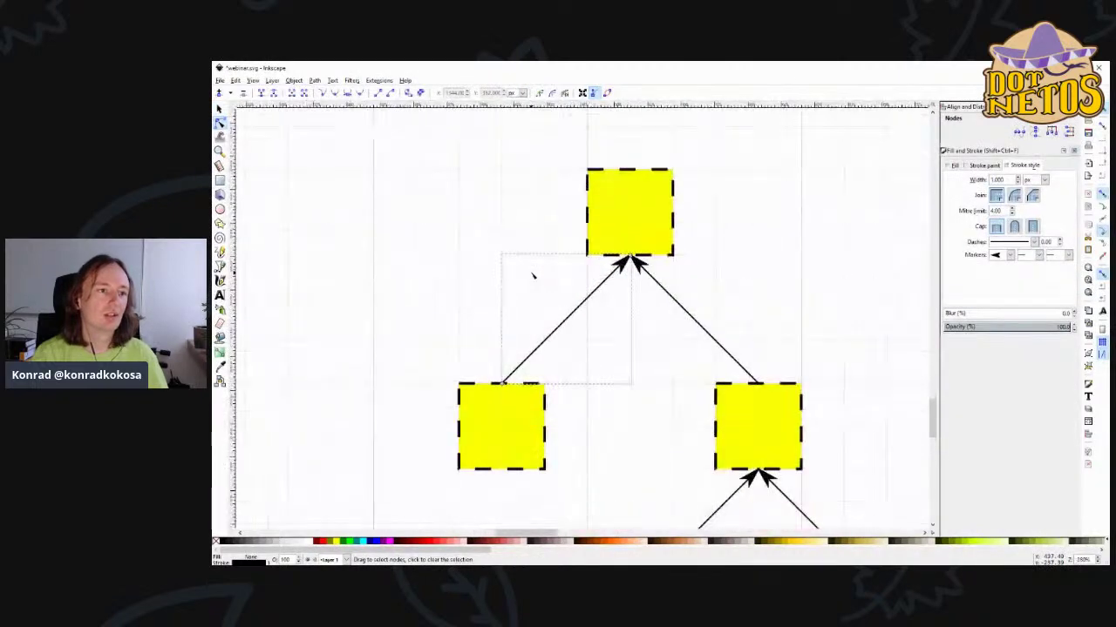
key("s")
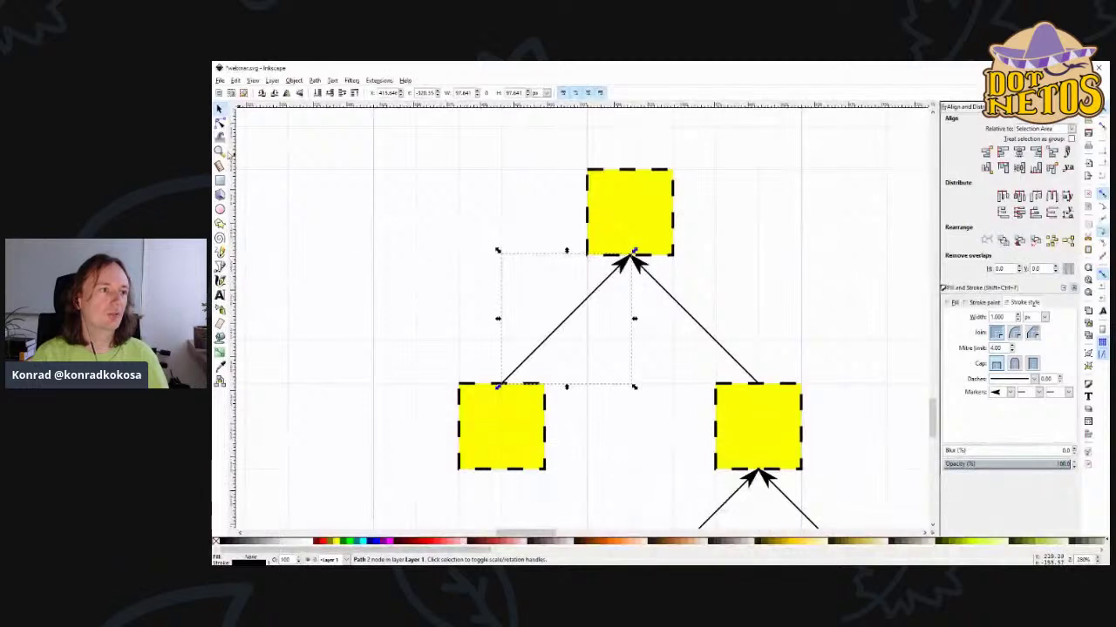
left_click(220, 123)
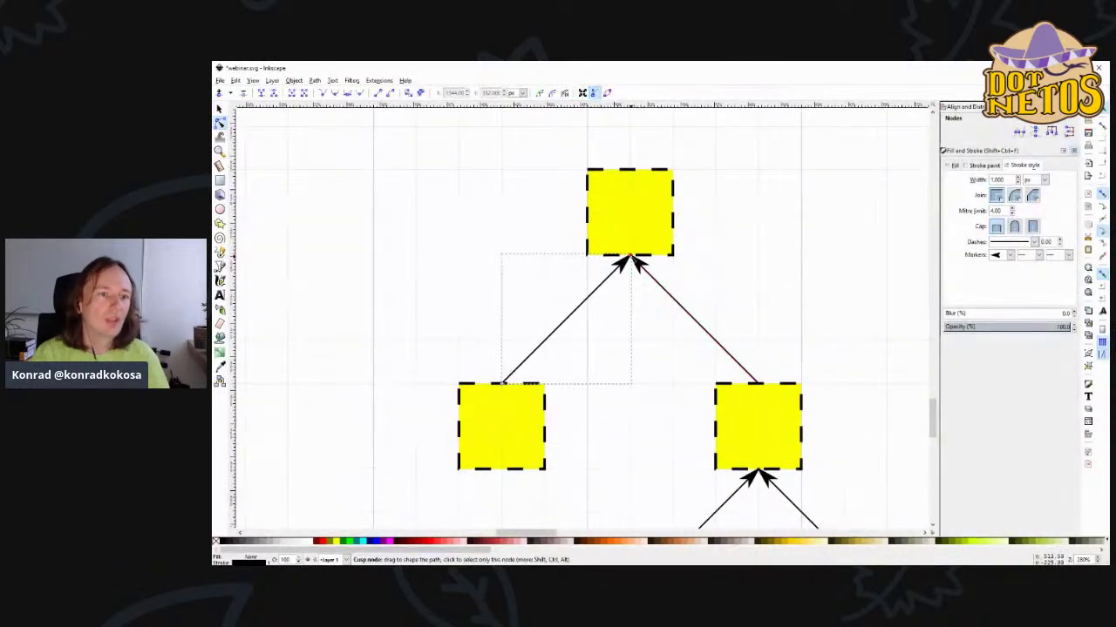
left_click(503, 384)
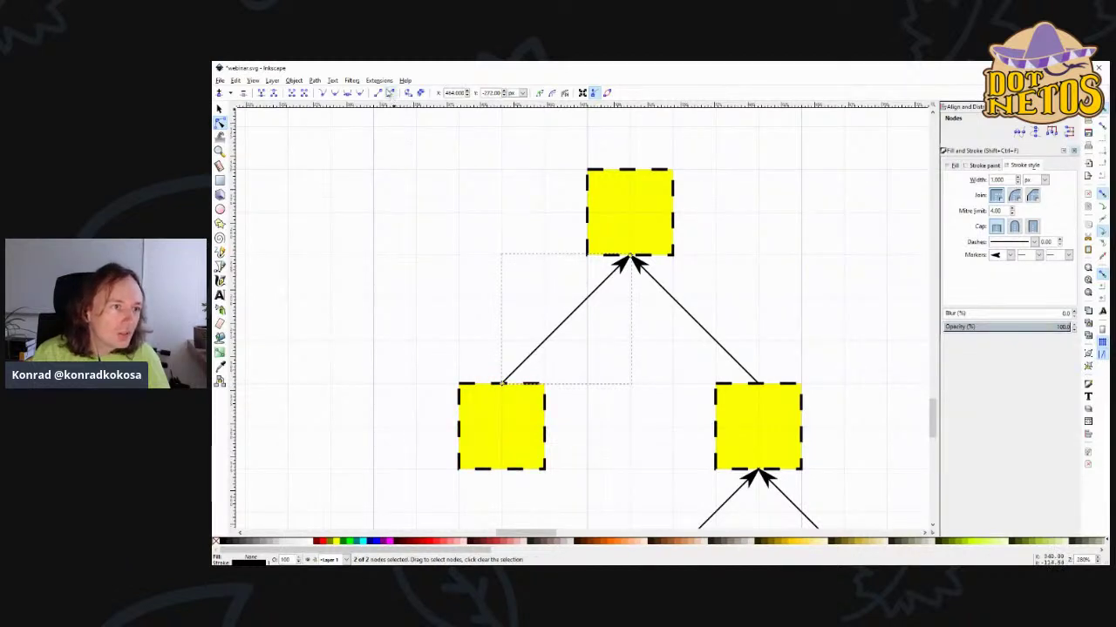
left_click(389, 93)
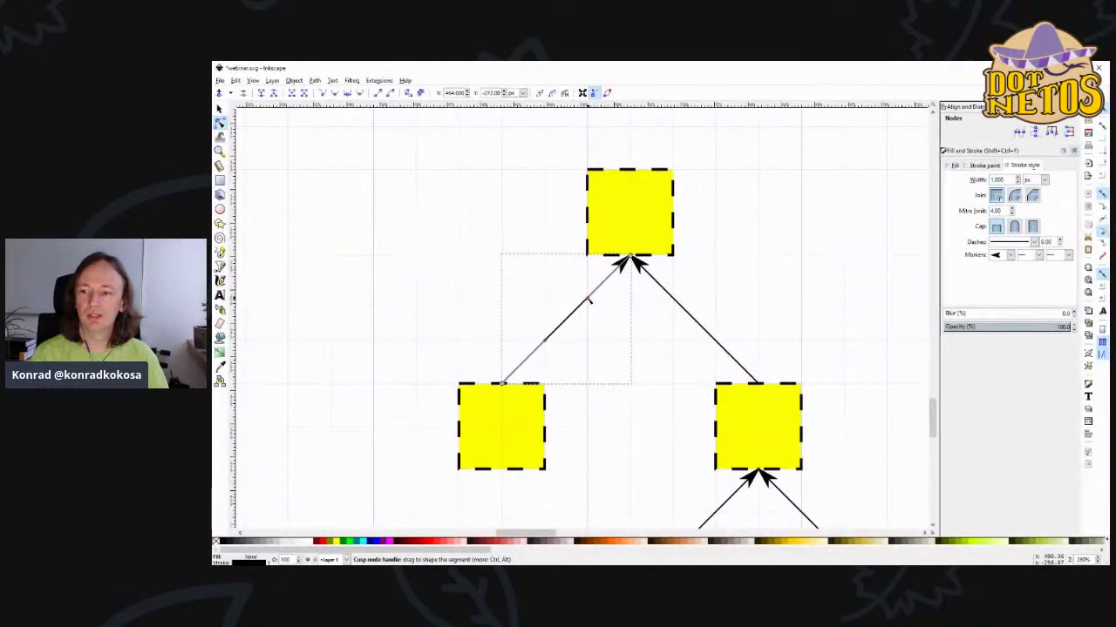
- Bend the arrow joining the top square to the second row's left square into an S-curve with vertical ends
left_click_drag(589, 301, 630, 339)
left_click_drag(547, 343, 501, 298)
- Convert the arrow joining the top square to the second row's right square to a curve and bend it into a mirrored S-shape
left_click(698, 323)
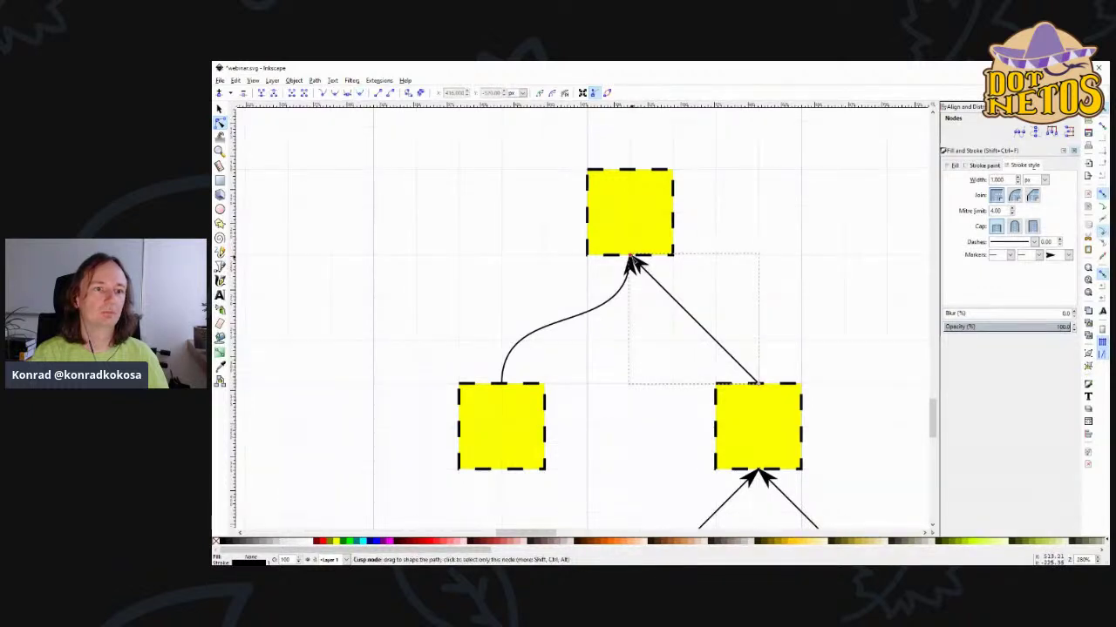
key("ctrl+a")
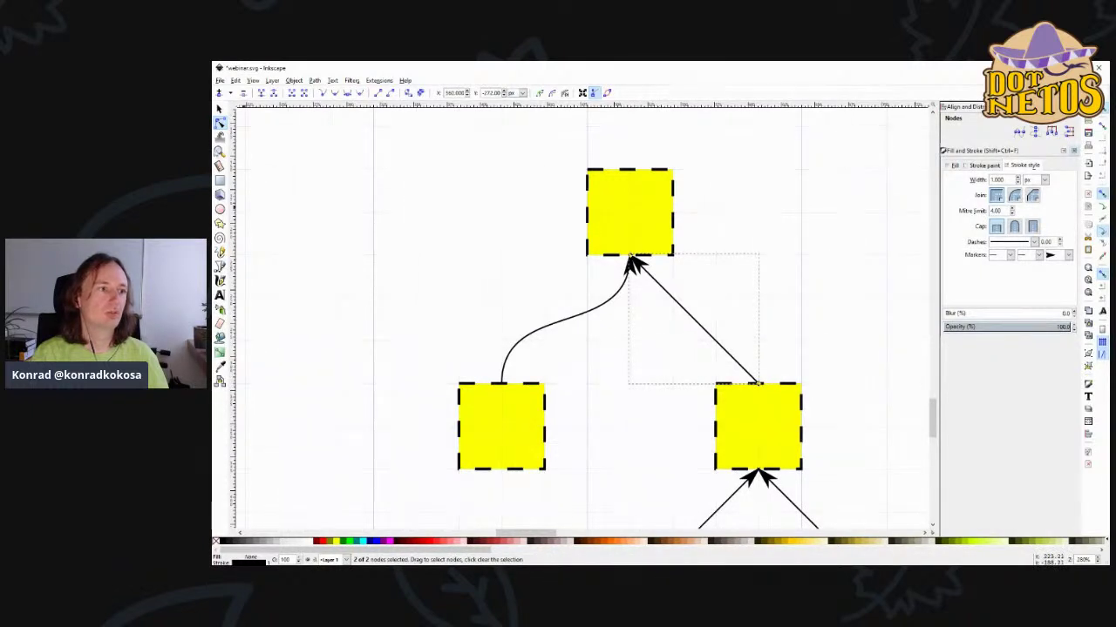
left_click(389, 93)
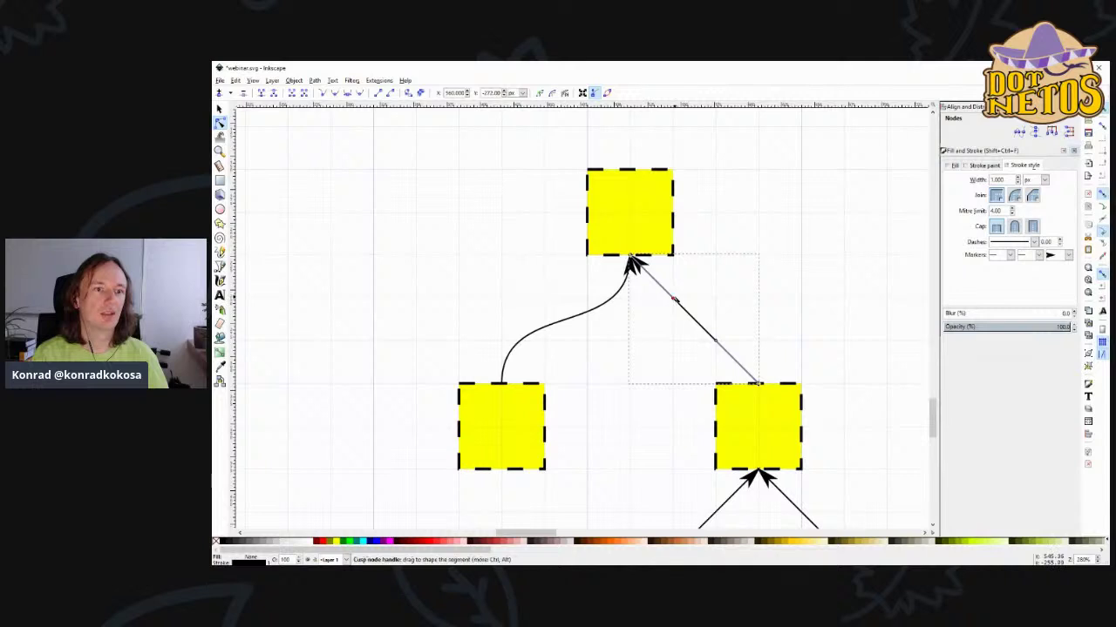
left_click_drag(672, 301, 629, 340)
left_click_drag(721, 344, 757, 299)
key("s")
key("Escape")
scroll(744, 301, "down", 6)
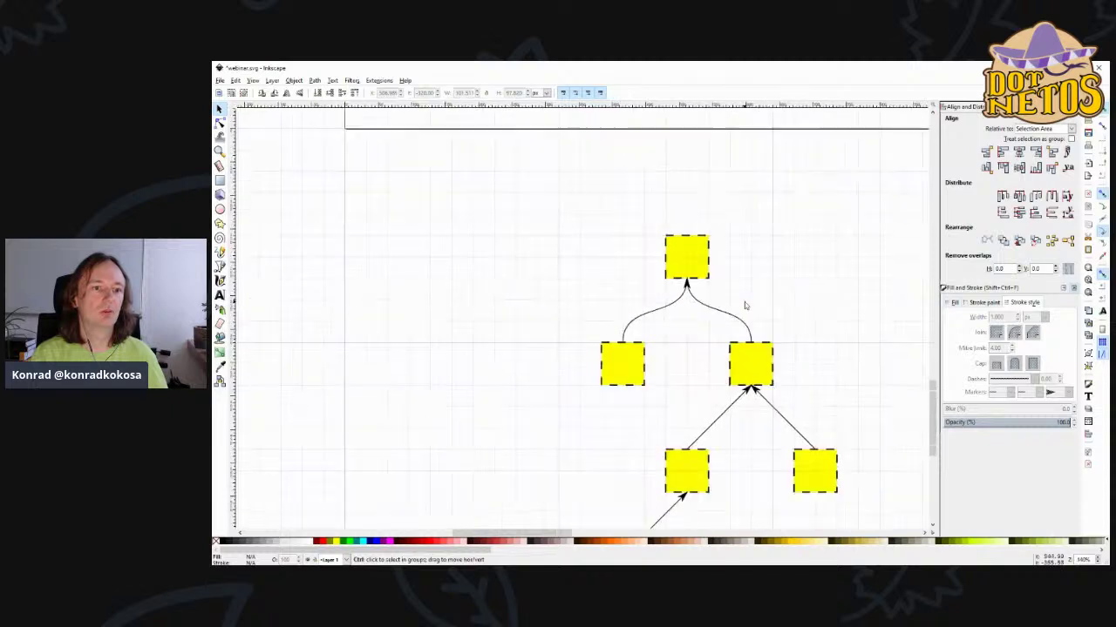
scroll(767, 329, "down", 1)
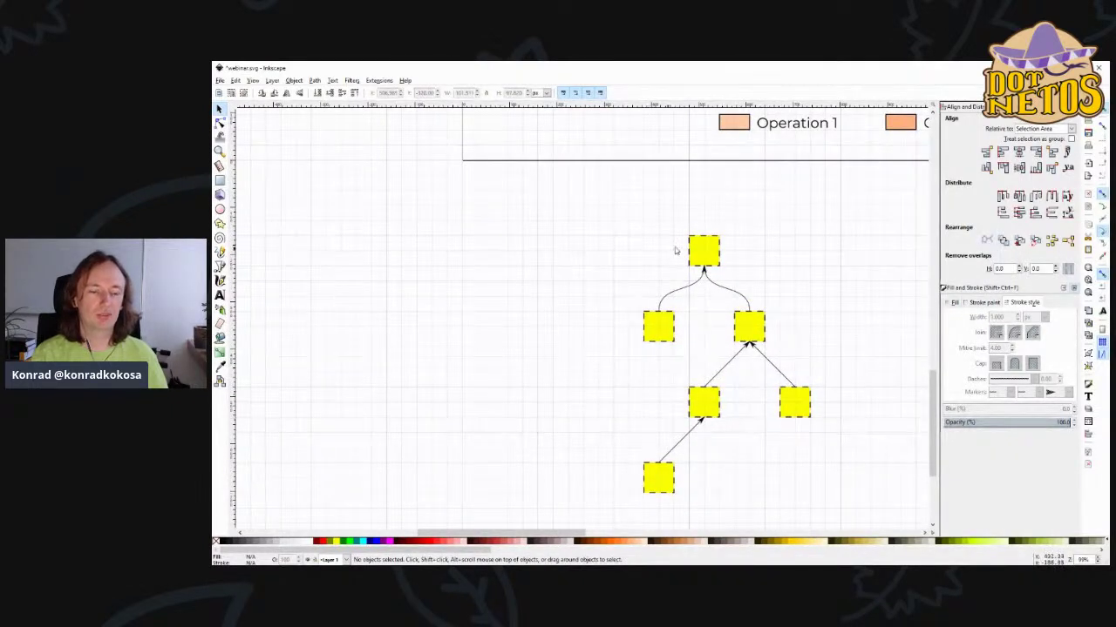
left_click_drag(568, 532, 598, 531)
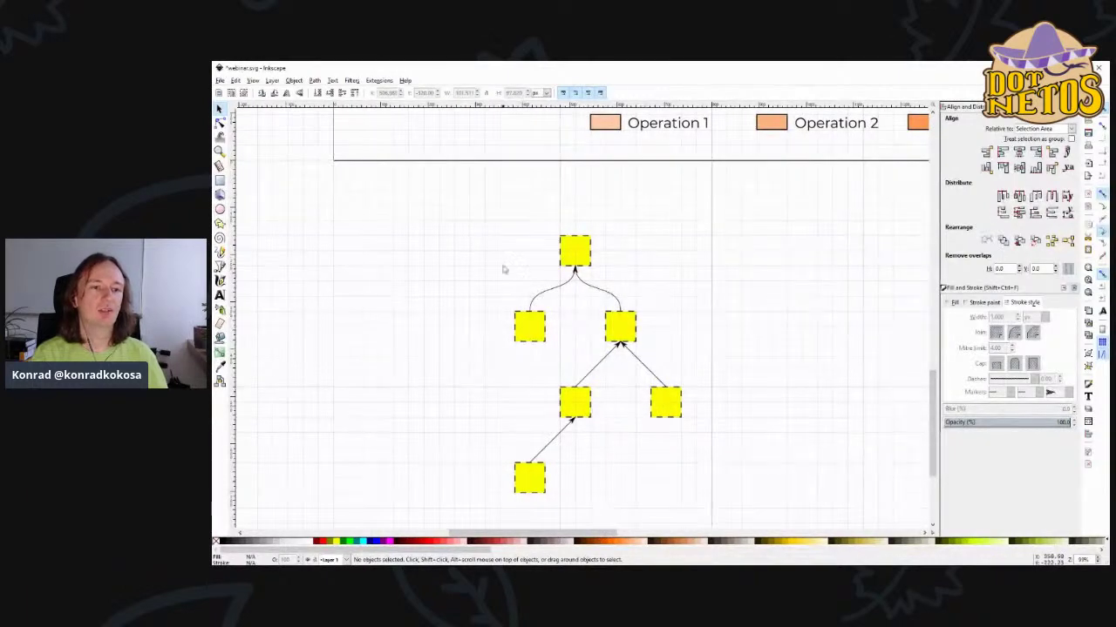
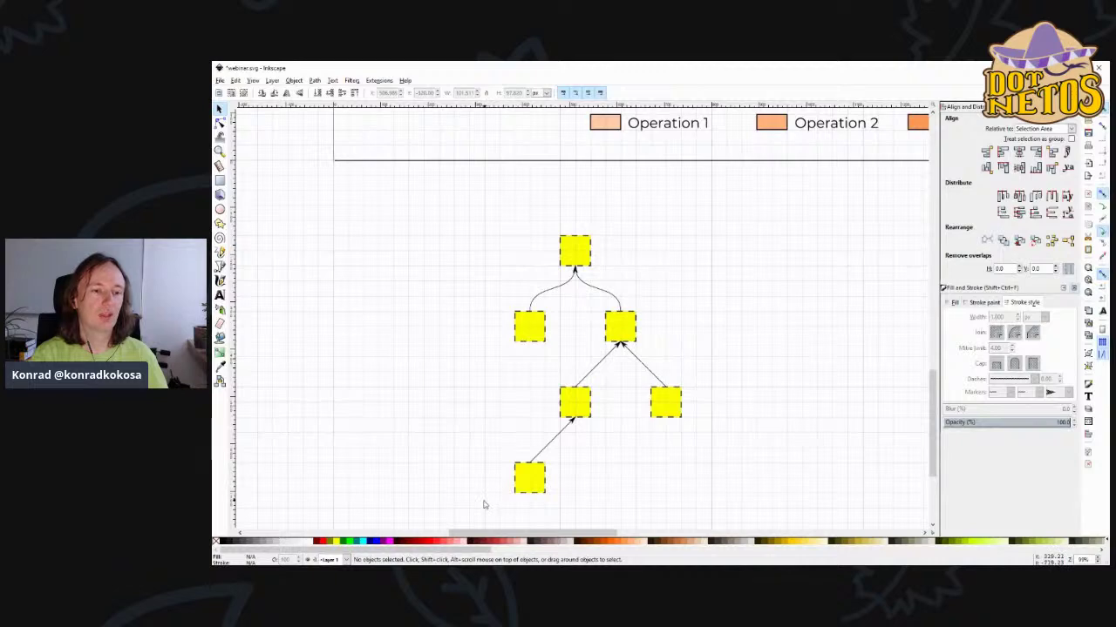
- Delete the whole tree of yellow squares and arrows below the timeline diagram and save the document
left_click_drag(484, 505, 749, 221)
key("Delete")
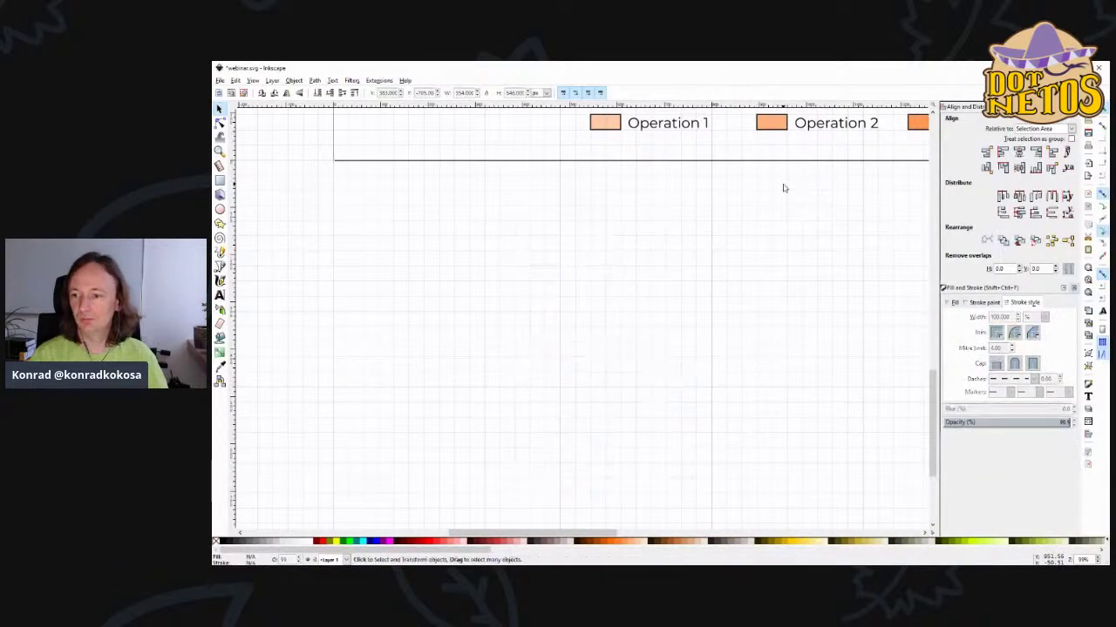
scroll(780, 304, "up", 8)
scroll(778, 307, "down", 1, "ctrl")
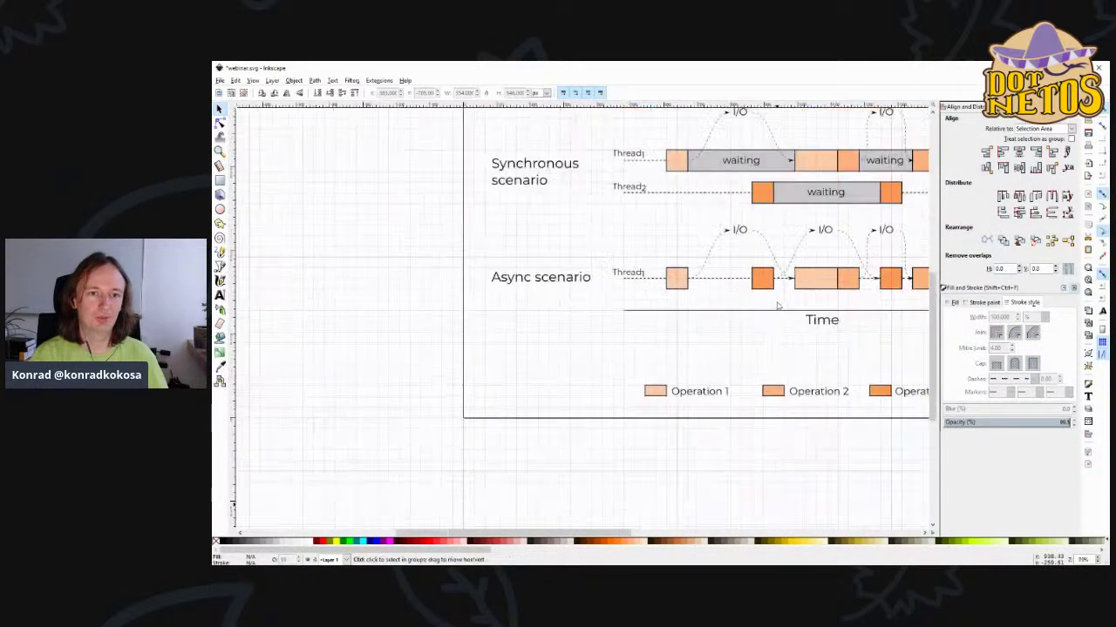
scroll(775, 383, "up", 1)
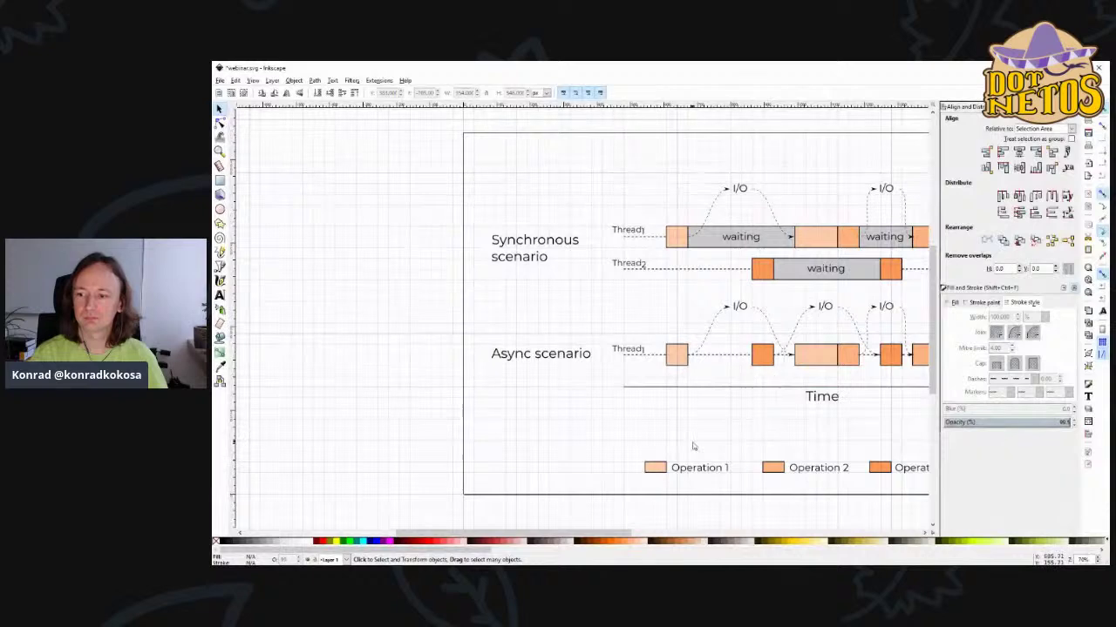
left_click_drag(617, 533, 671, 535)
key("ctrl+s")
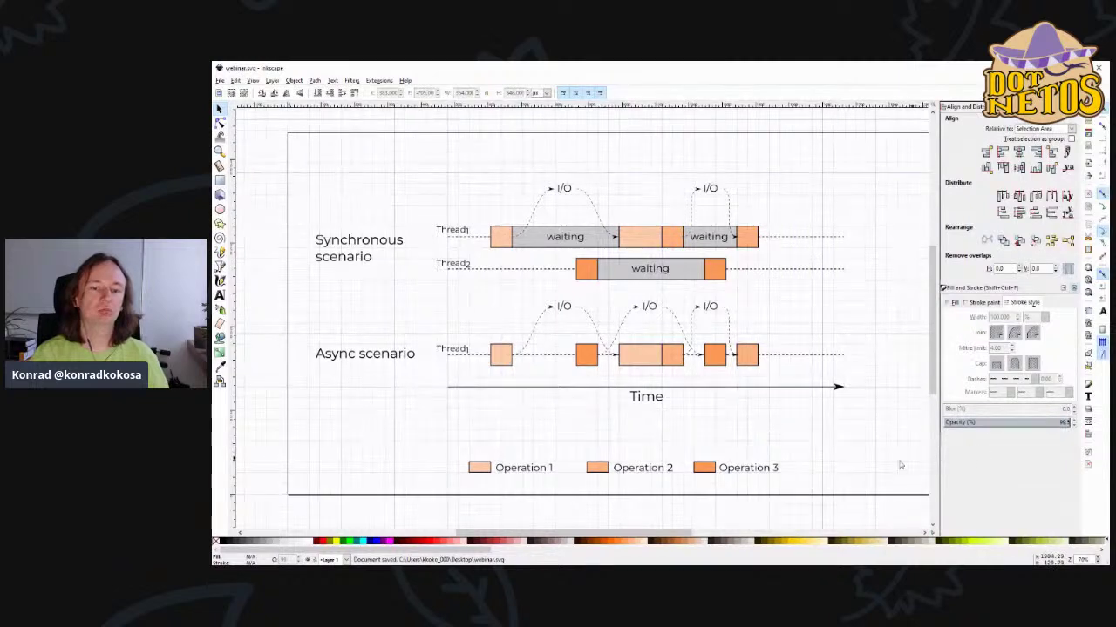
- Draw a circle about 34 px across, including its outline, above the first block of the synchronous Thread1 row
left_click_drag(611, 534, 618, 537)
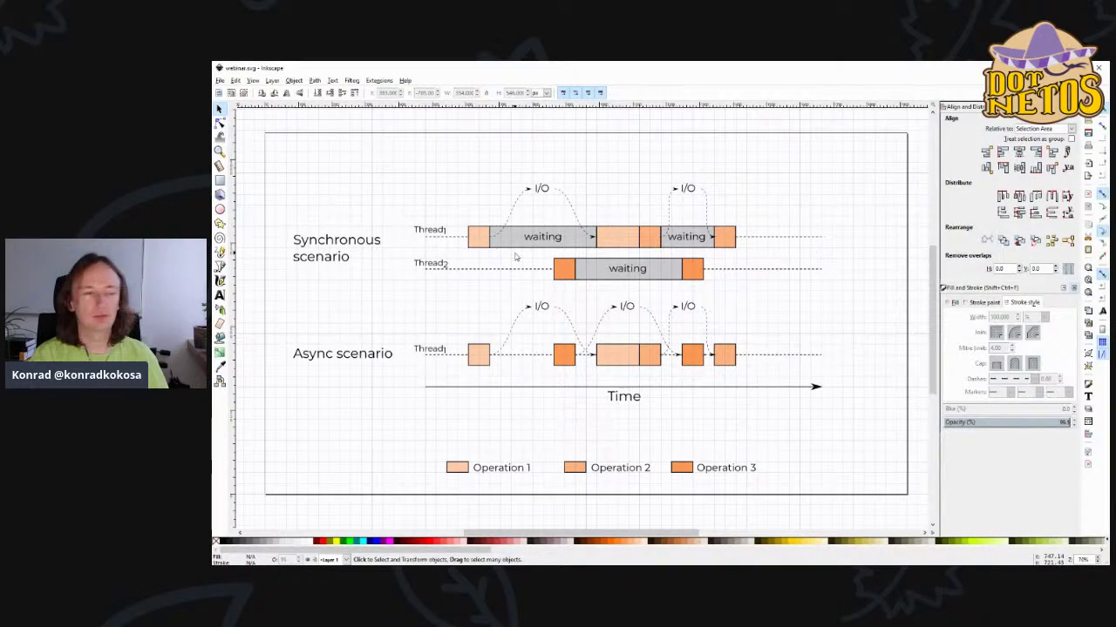
scroll(480, 192, "up", 3)
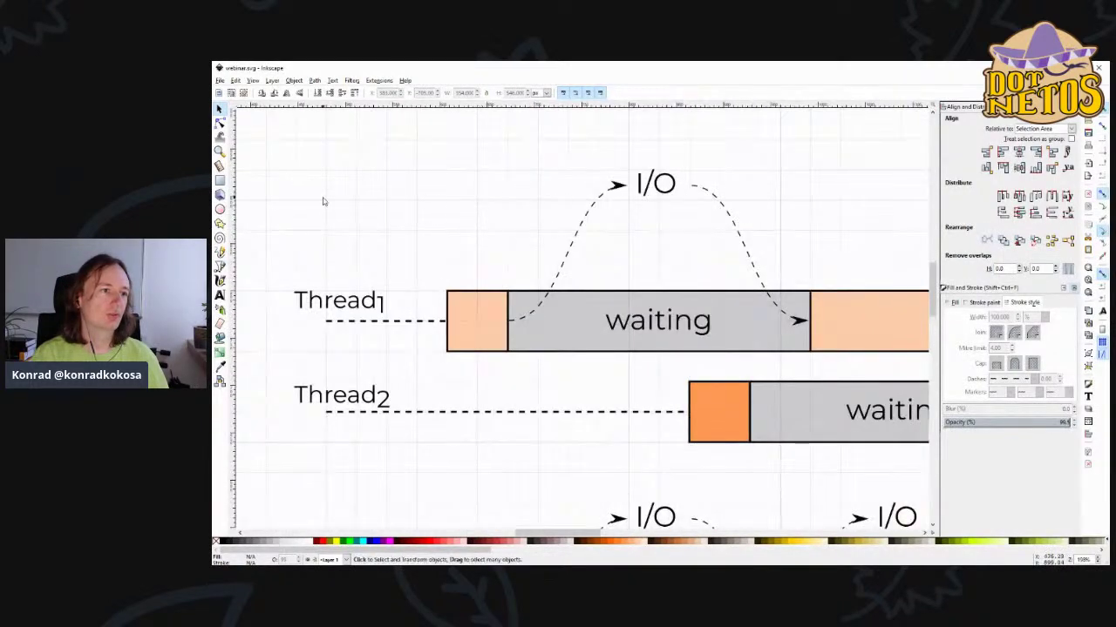
left_click(220, 209)
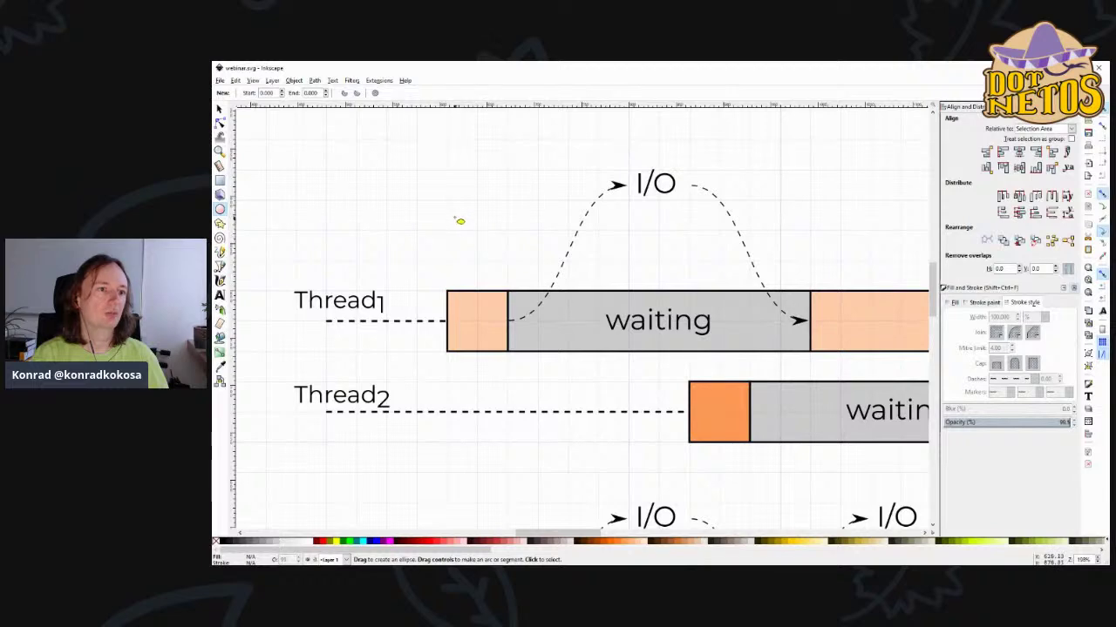
left_click_drag(447, 199, 477, 230)
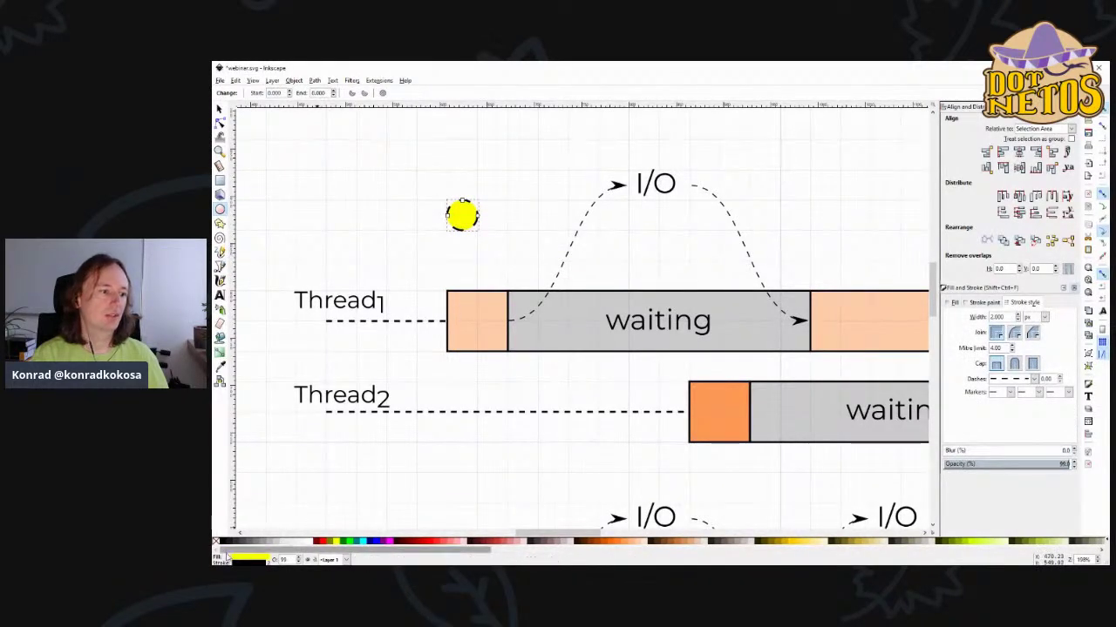
- Fill the circle with black and give it a solid, undashed black outline
left_click(225, 542)
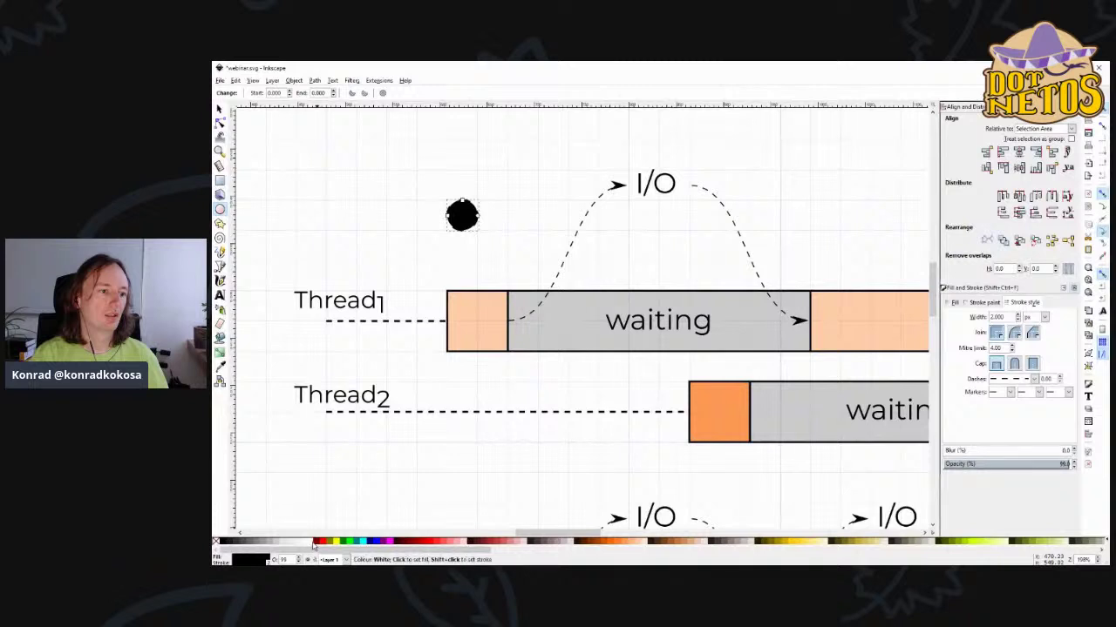
left_click(216, 542, "shift")
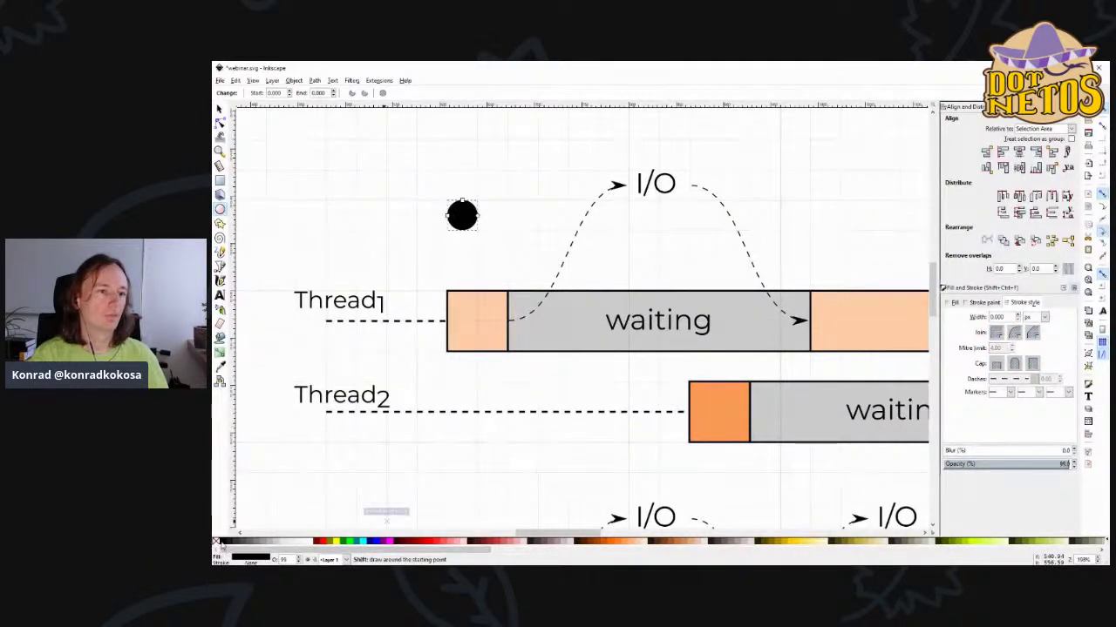
left_click(1028, 379)
left_click(1011, 384)
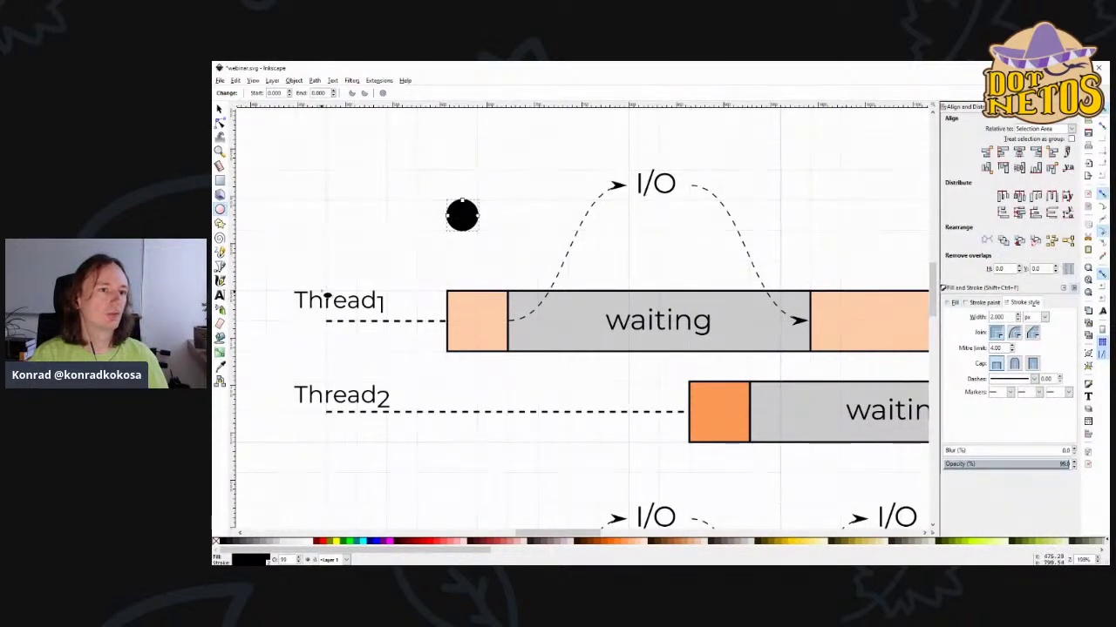
- Add the text "1" beside the black circle and set its font to Montserrat
key("t")
left_click(359, 228)
type("1")
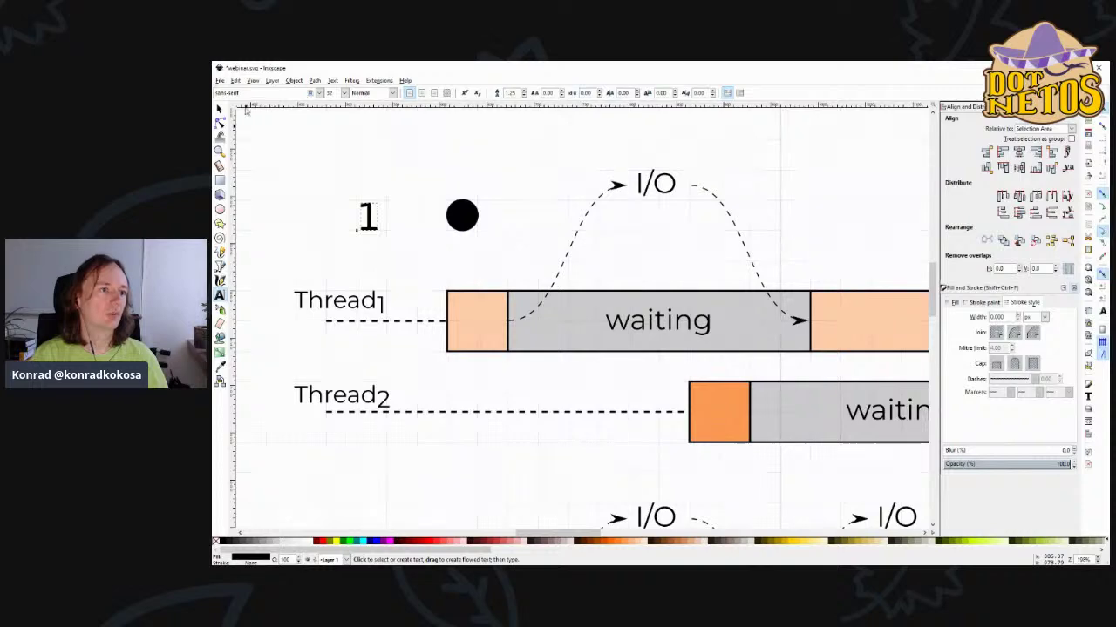
left_click(220, 109)
key("t")
key("ctrl+a")
left_click(311, 92)
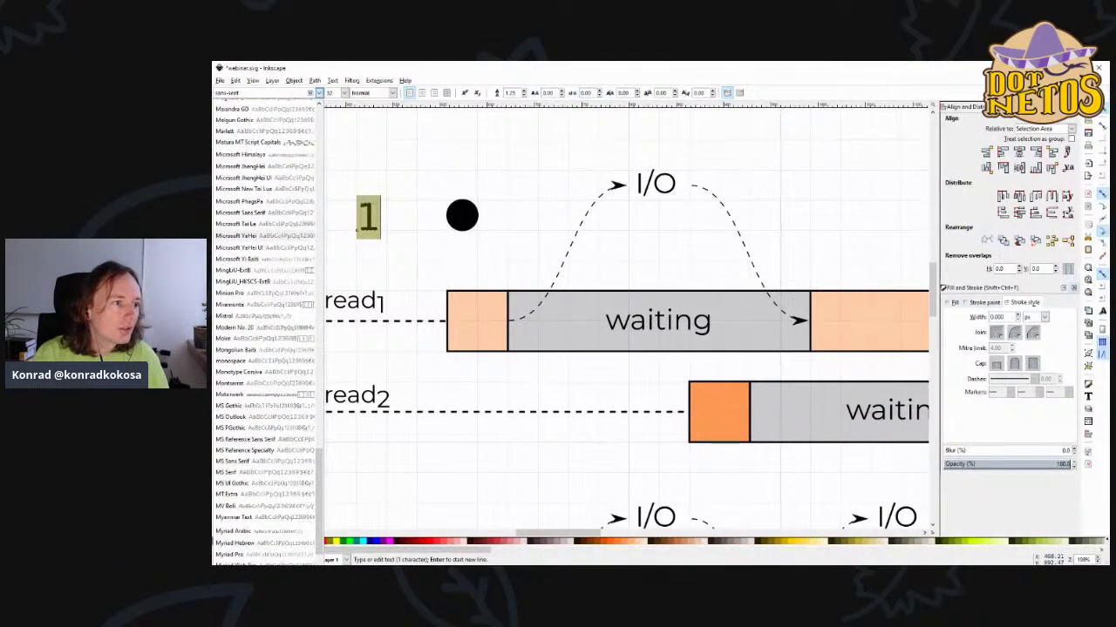
left_click(236, 383)
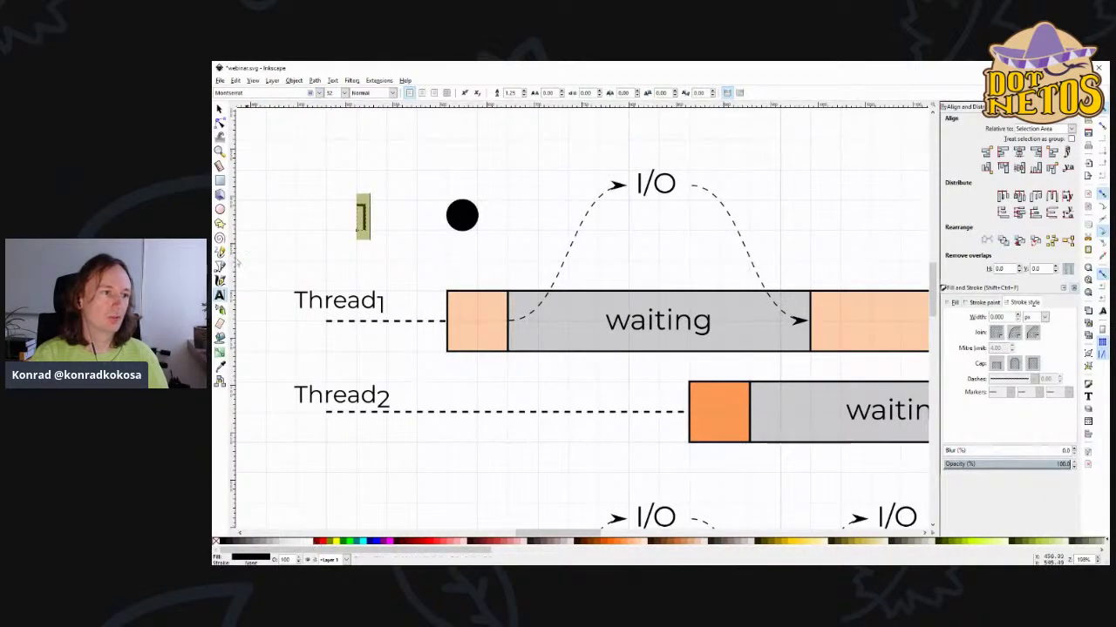
- Move the digit 1 onto the black circle and fill it with white
left_click(220, 108)
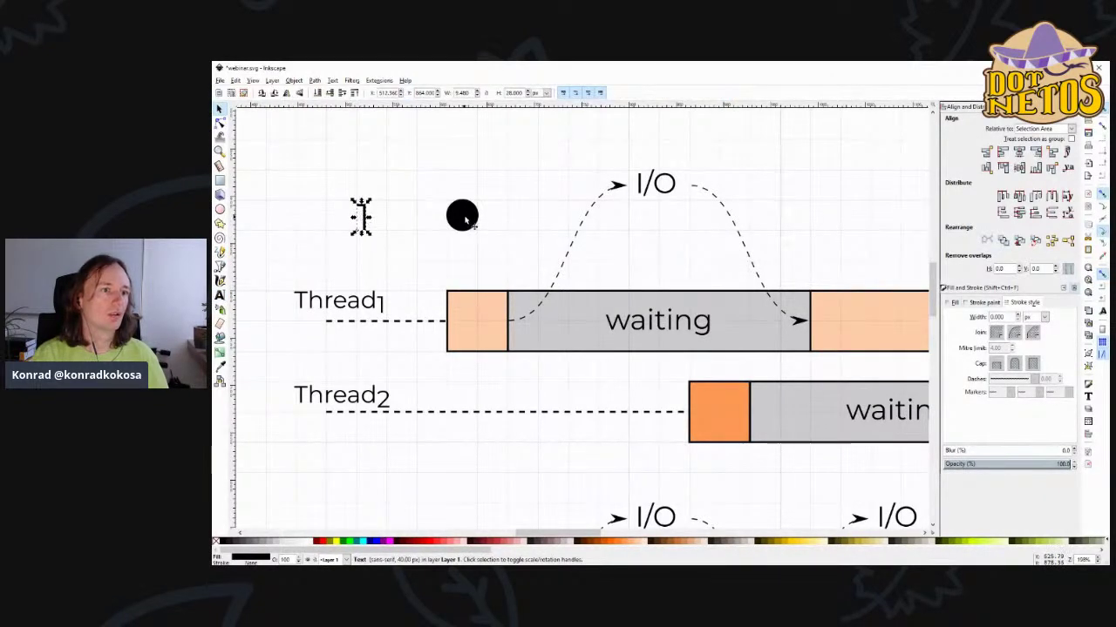
scroll(462, 216, "up", 1)
left_click_drag(315, 219, 477, 223)
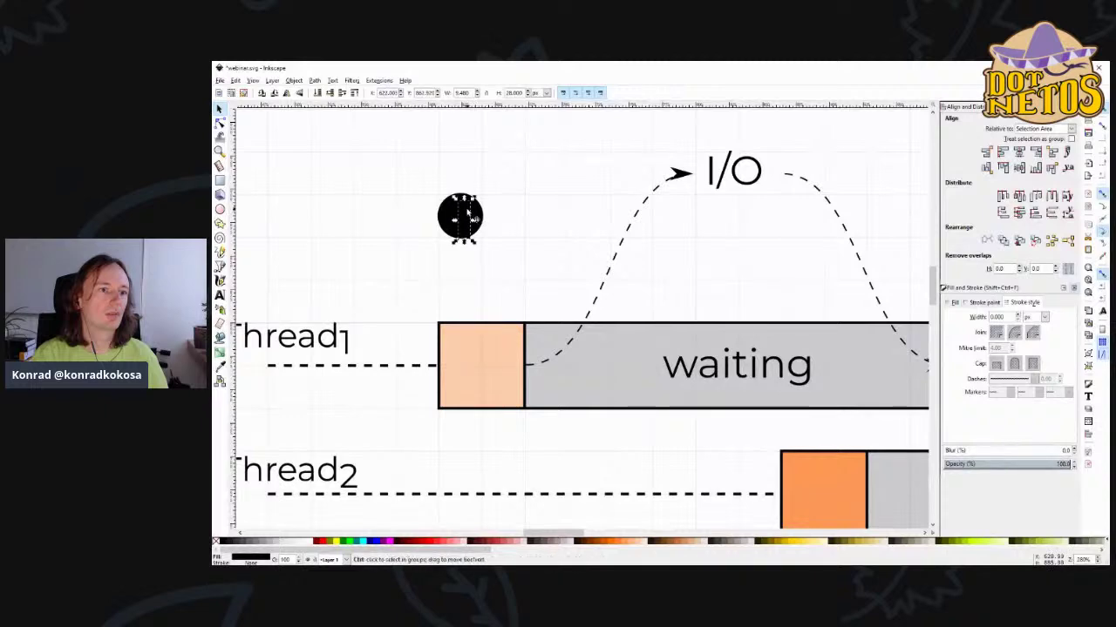
scroll(471, 220, "up", 2)
left_click_drag(451, 214, 452, 216)
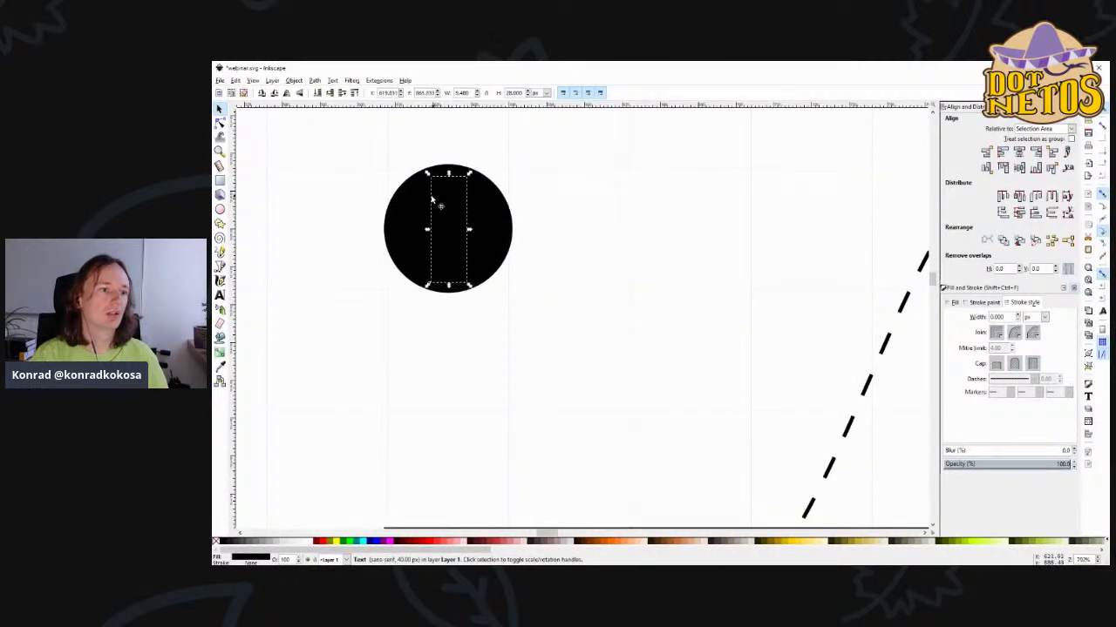
left_click(306, 542)
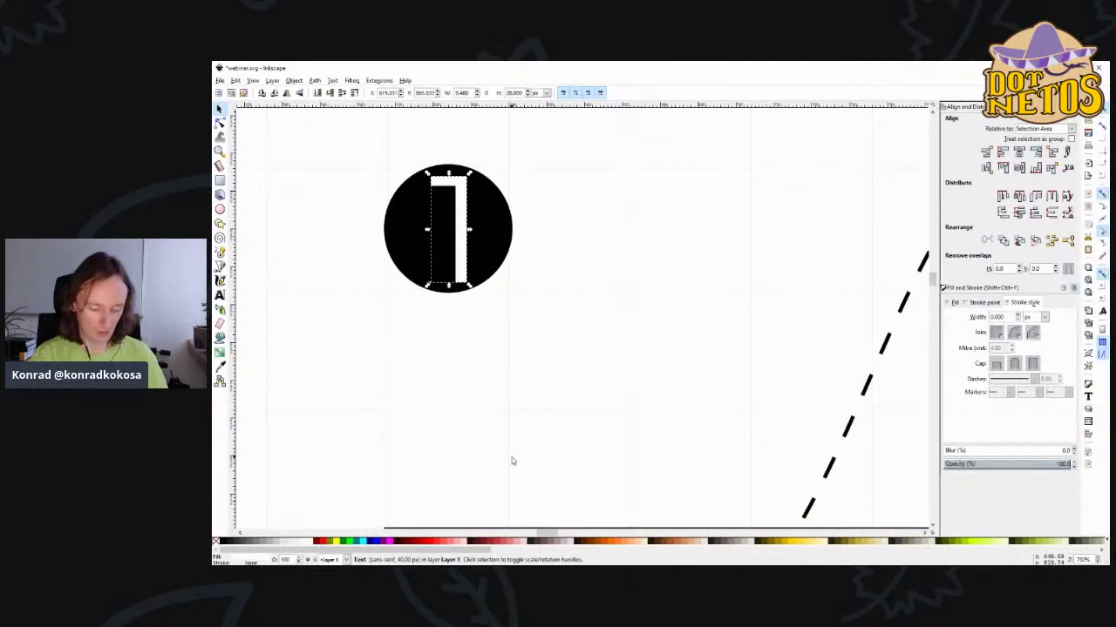
- Set the font size of the white digit 1 to 24
key("t")
key("ctrl+a")
left_click(344, 94)
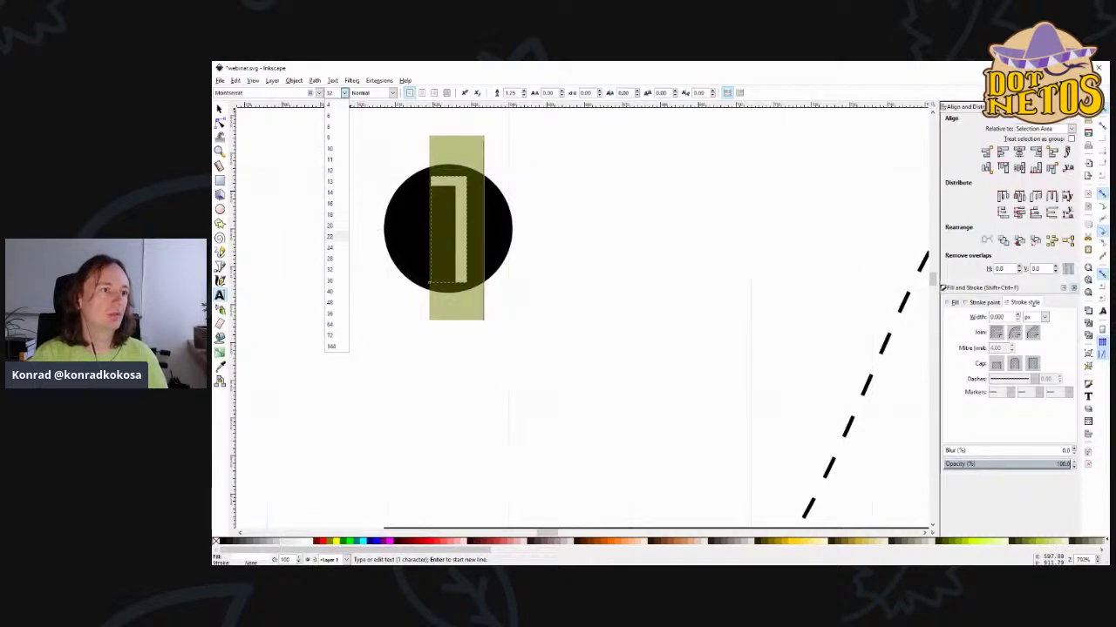
left_click(331, 247)
key("Escape")
key("s")
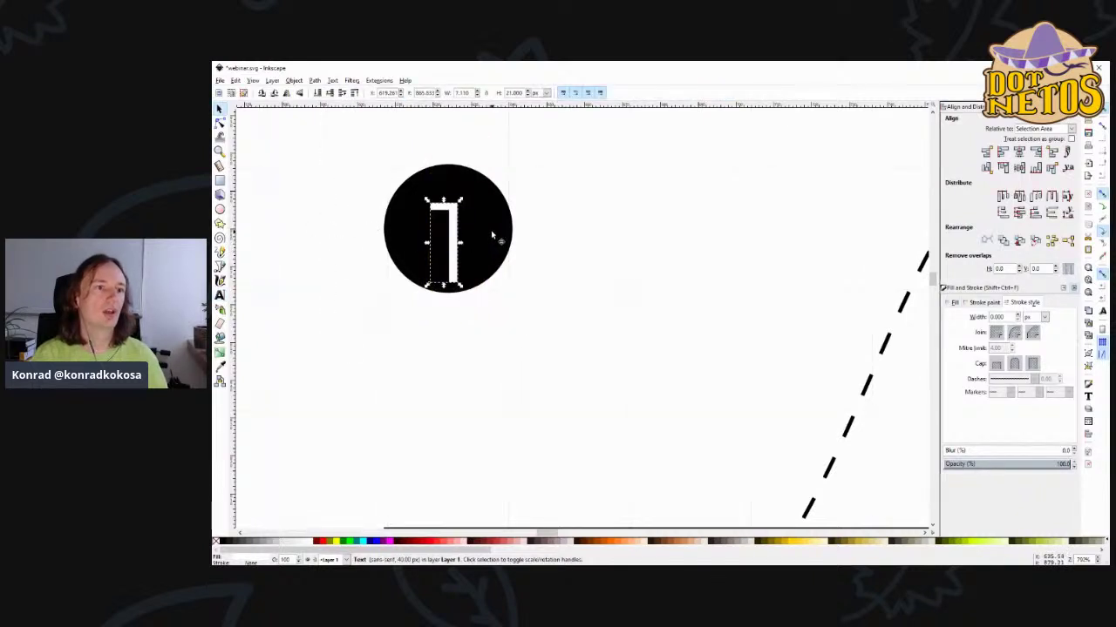
- Centre the digit and the black circle on each other, both horizontally and vertically
key("Escape")
left_click(491, 227, "shift")
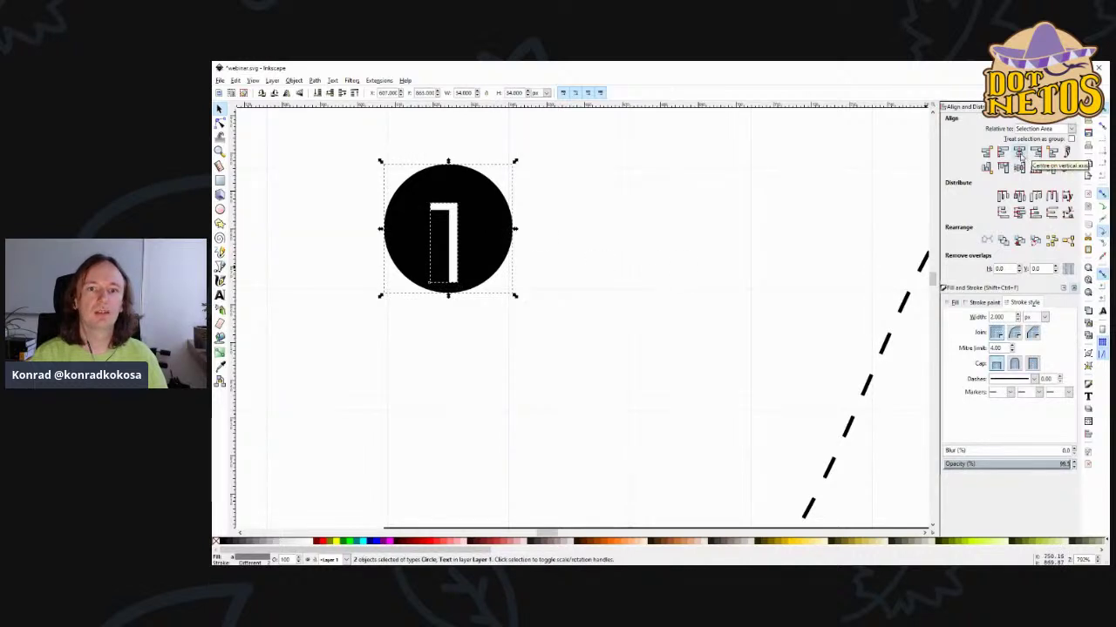
left_click(1018, 152)
left_click(1019, 167)
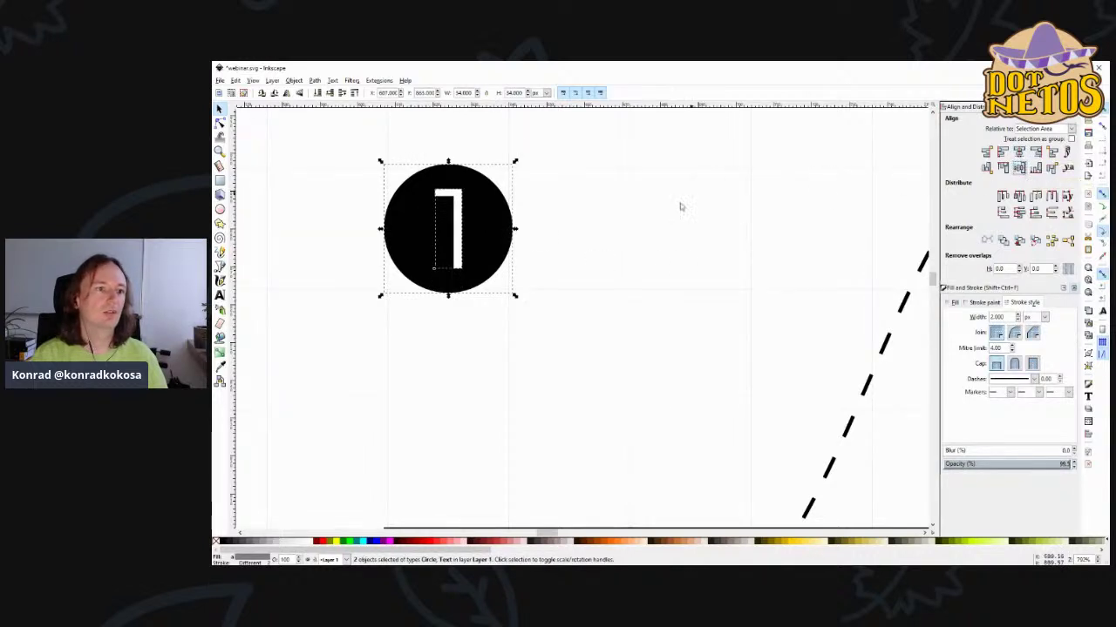
- Check how the numbered black marker looks within the whole timeline diagram and leave it deselected
scroll(548, 319, "down", 6, "ctrl")
scroll(579, 300, "down", 1)
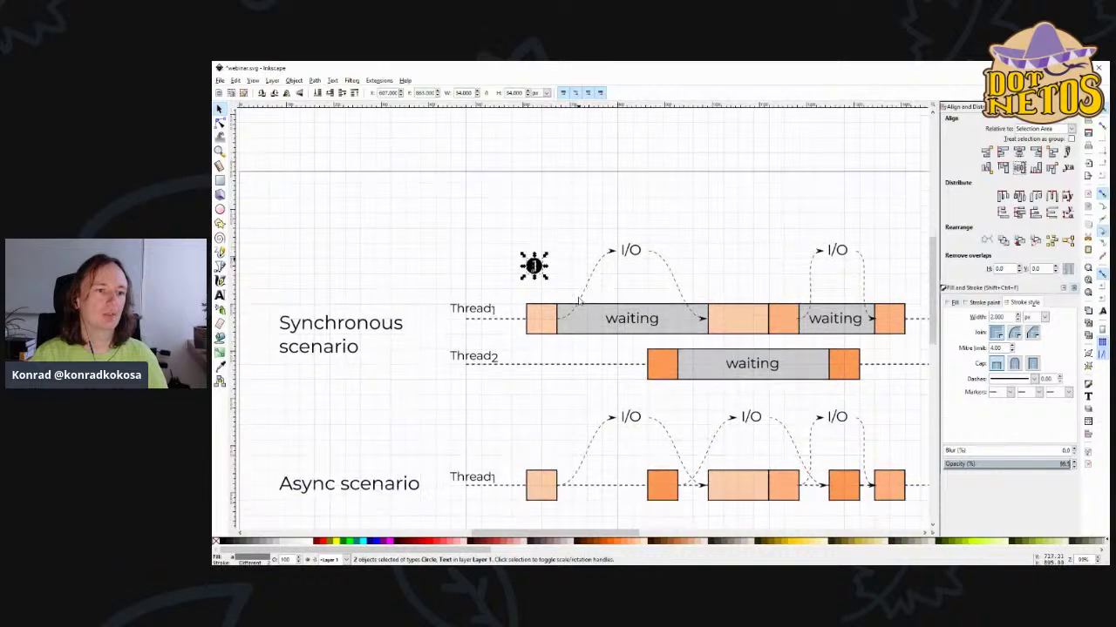
scroll(578, 300, "down", 1, "ctrl")
scroll(577, 296, "up", 1)
scroll(577, 294, "down", 1)
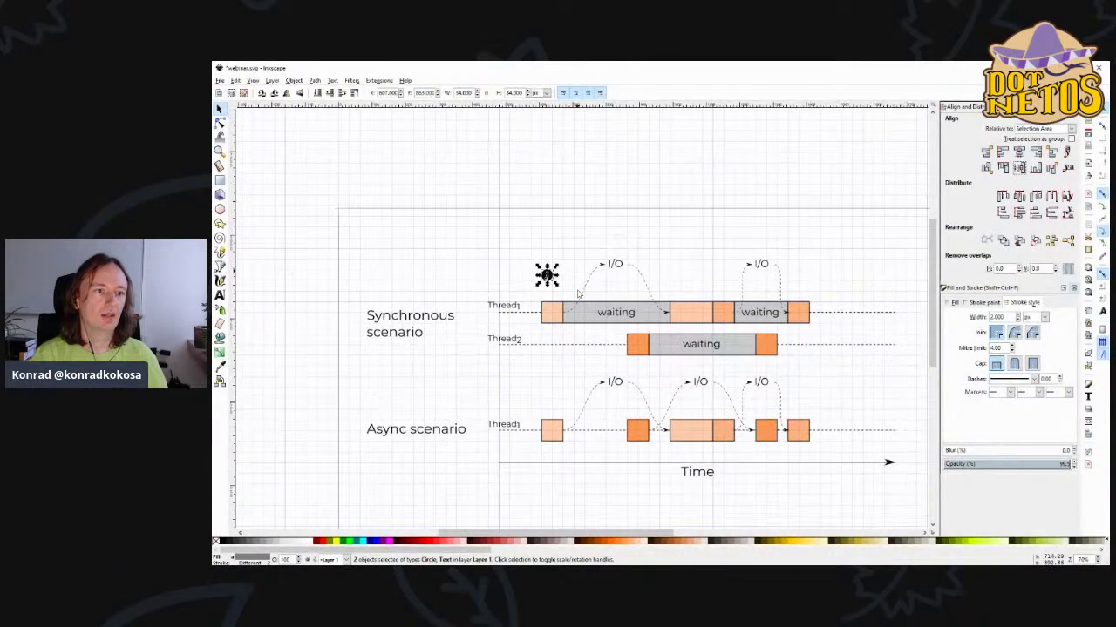
scroll(577, 277, "up", 2, "ctrl")
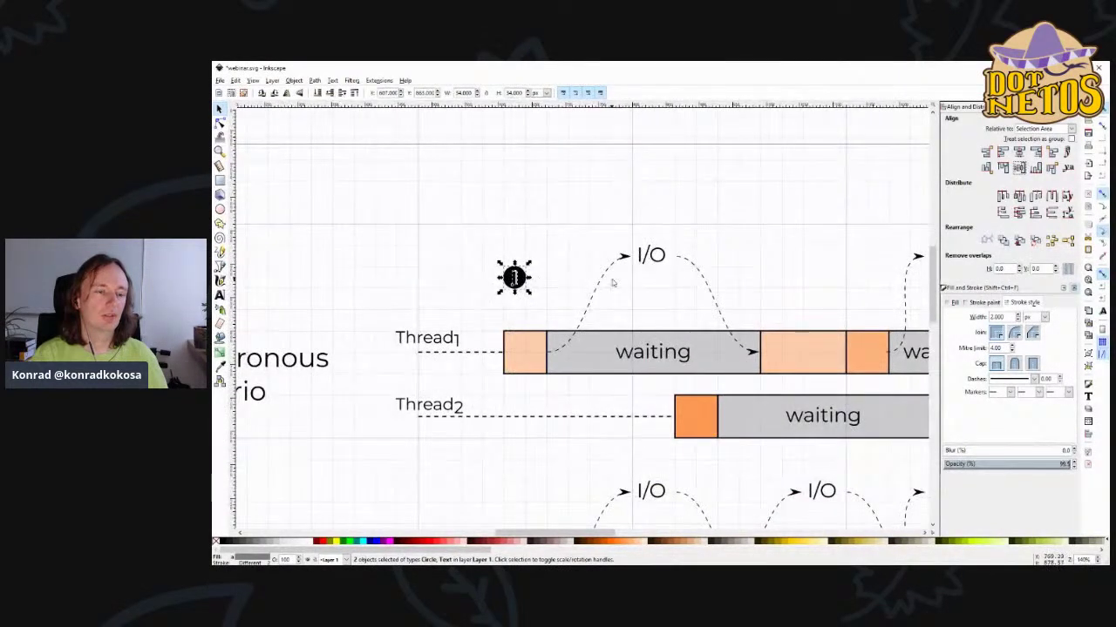
scroll(613, 282, "down", 1)
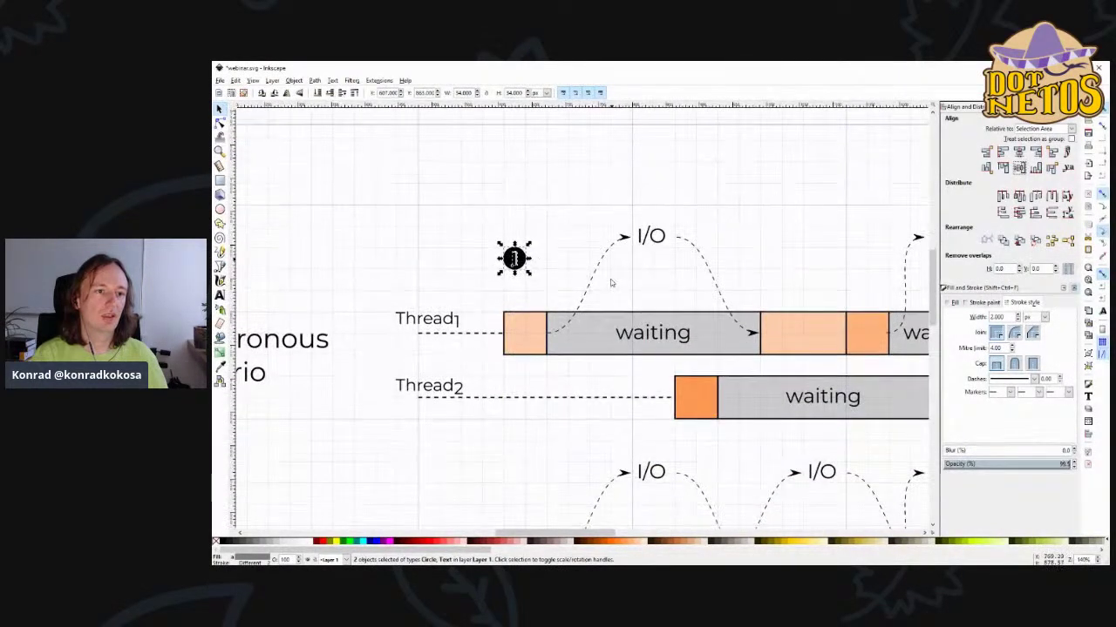
right_click(515, 258)
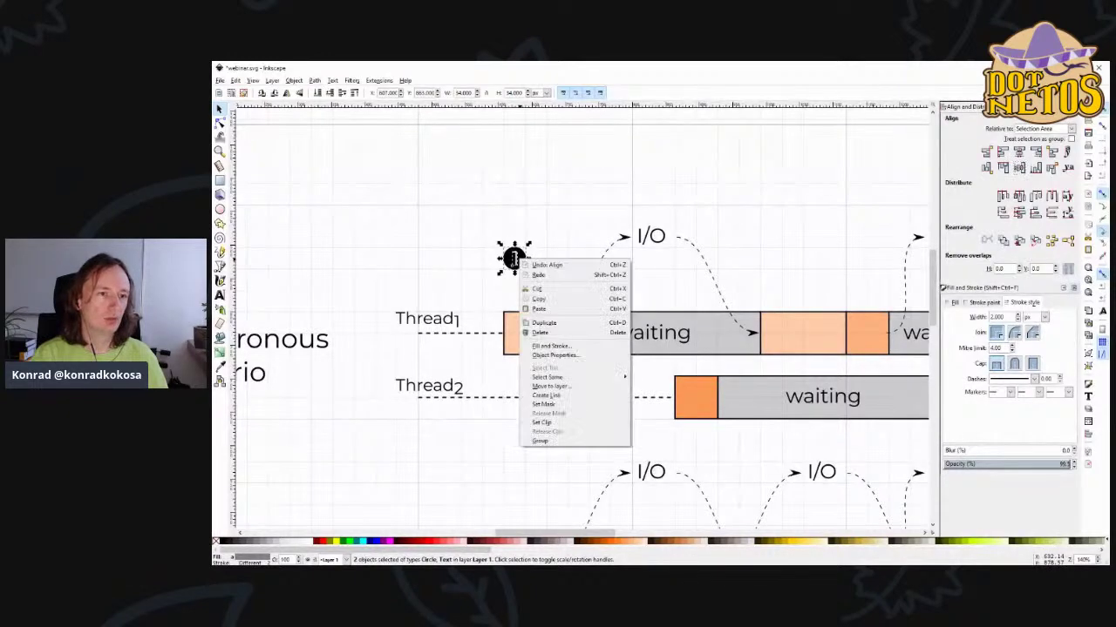
left_click(485, 224)
left_click(540, 271)
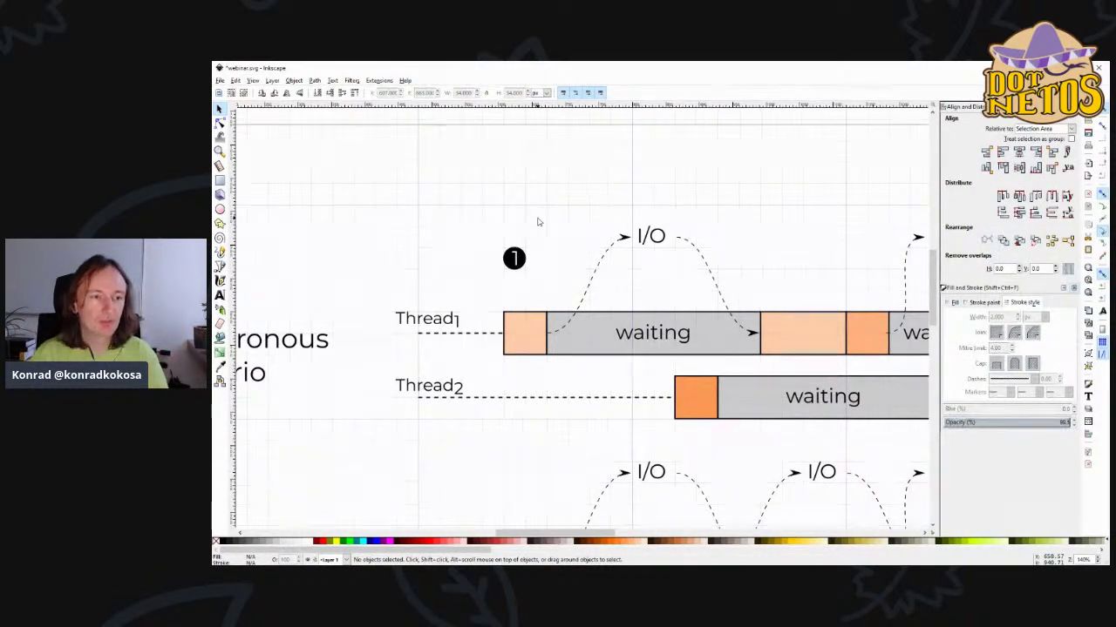
- Try moving the black circle away from the digit 1 while the two are still ungrouped
left_click_drag(495, 240, 542, 293)
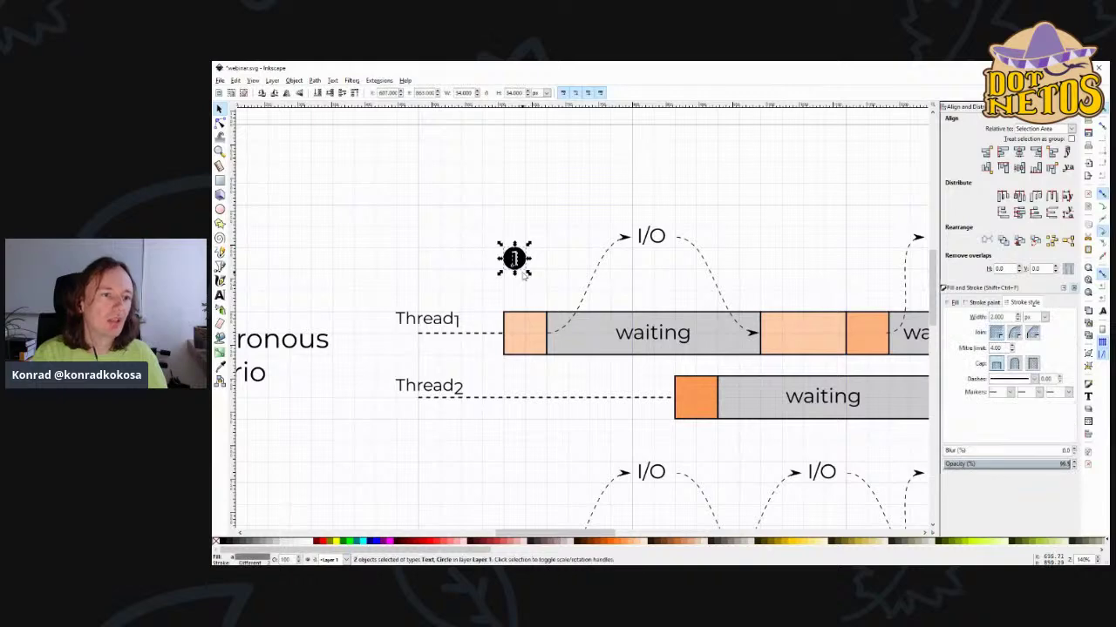
right_click(521, 265)
key("Escape")
key("Escape")
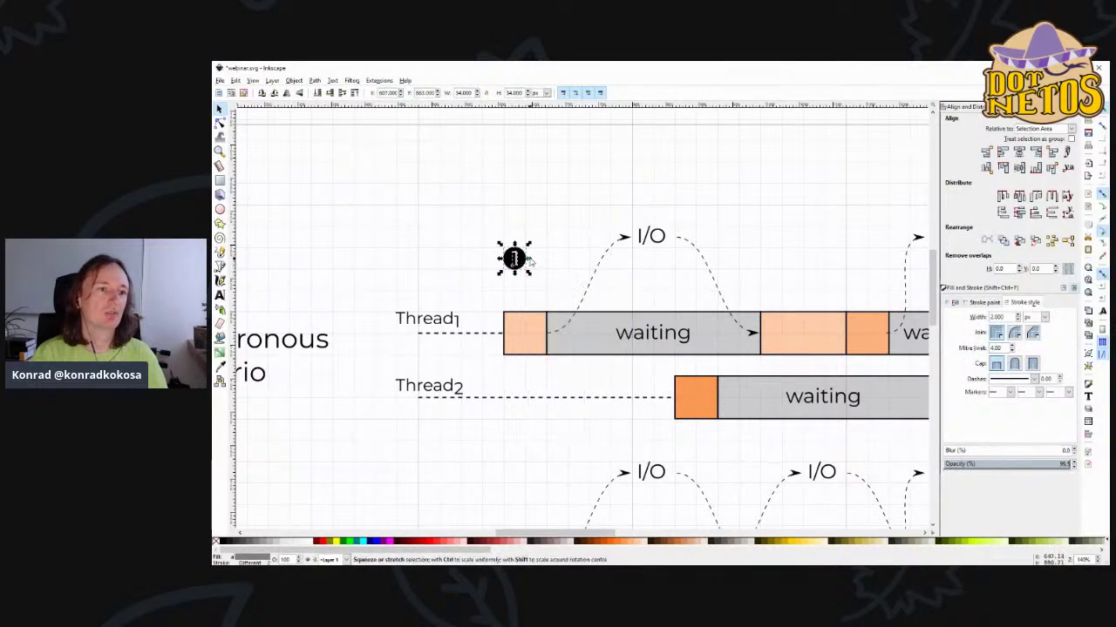
left_click(521, 263)
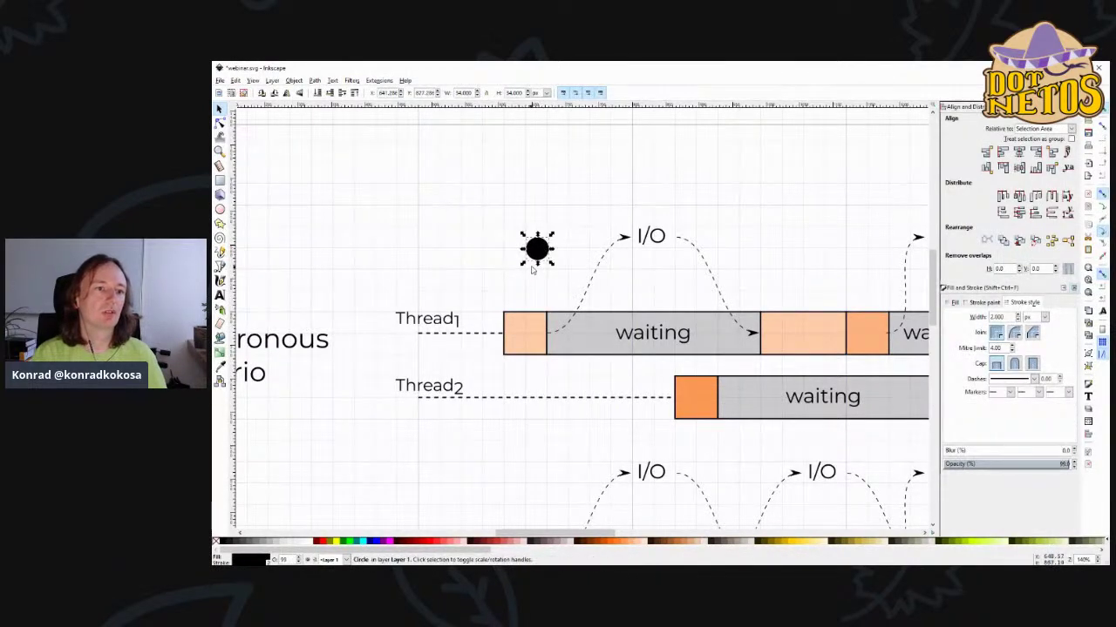
left_click(514, 258)
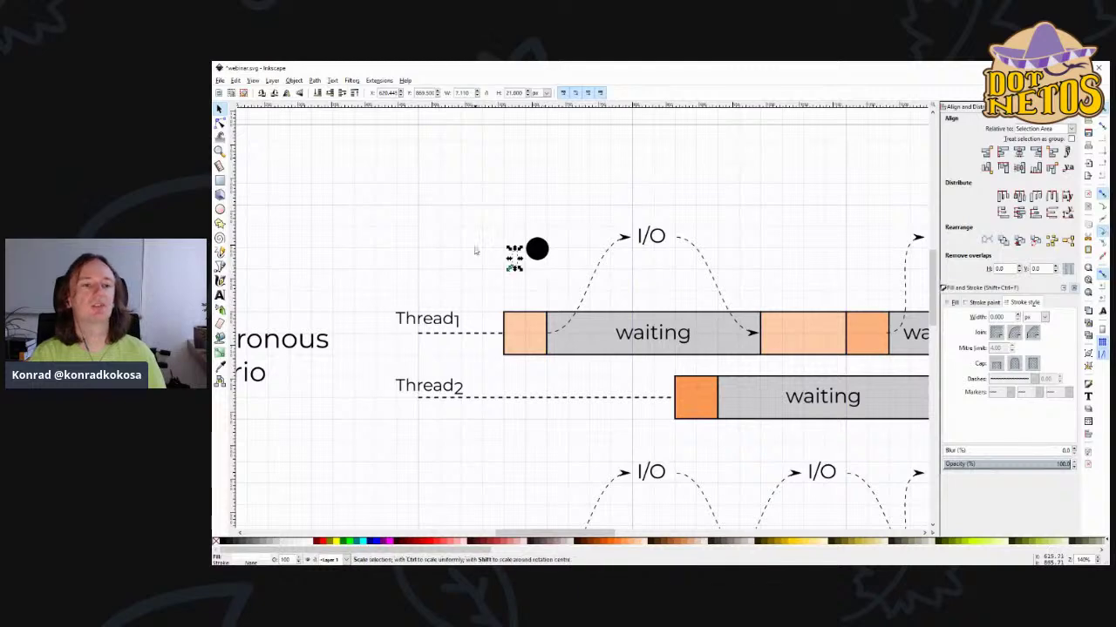
left_click_drag(537, 249, 582, 300)
left_click(546, 274)
- Group the digit 1 with its black circle and place copies at both ends of Thread1's first waiting bar
right_click(514, 258)
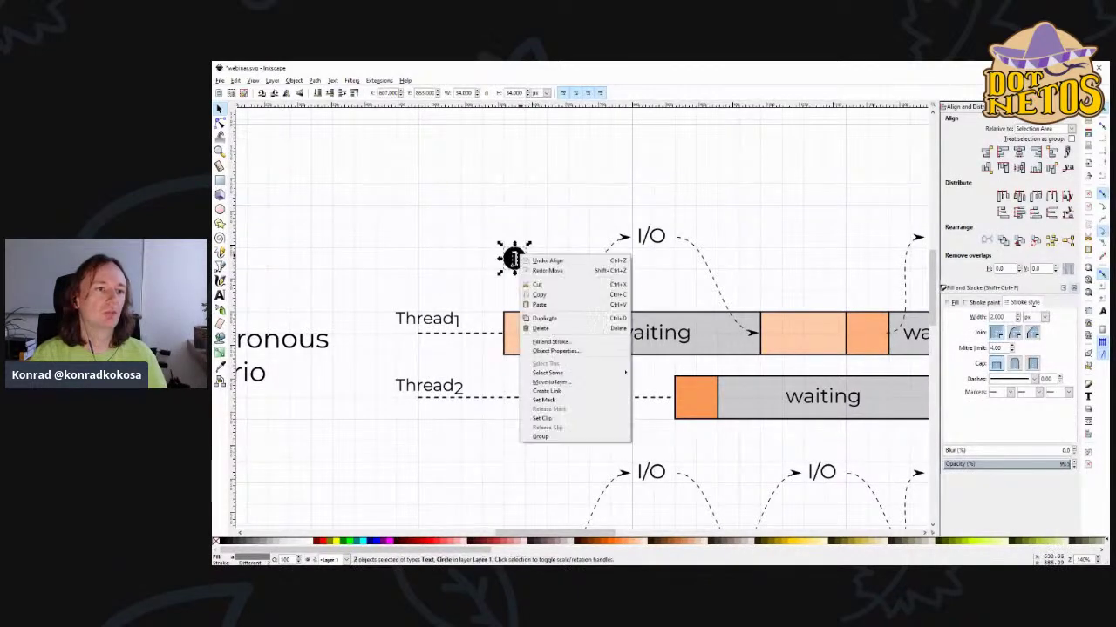
left_click(540, 437)
left_click_drag(536, 242, 770, 345)
key("ctrl+d")
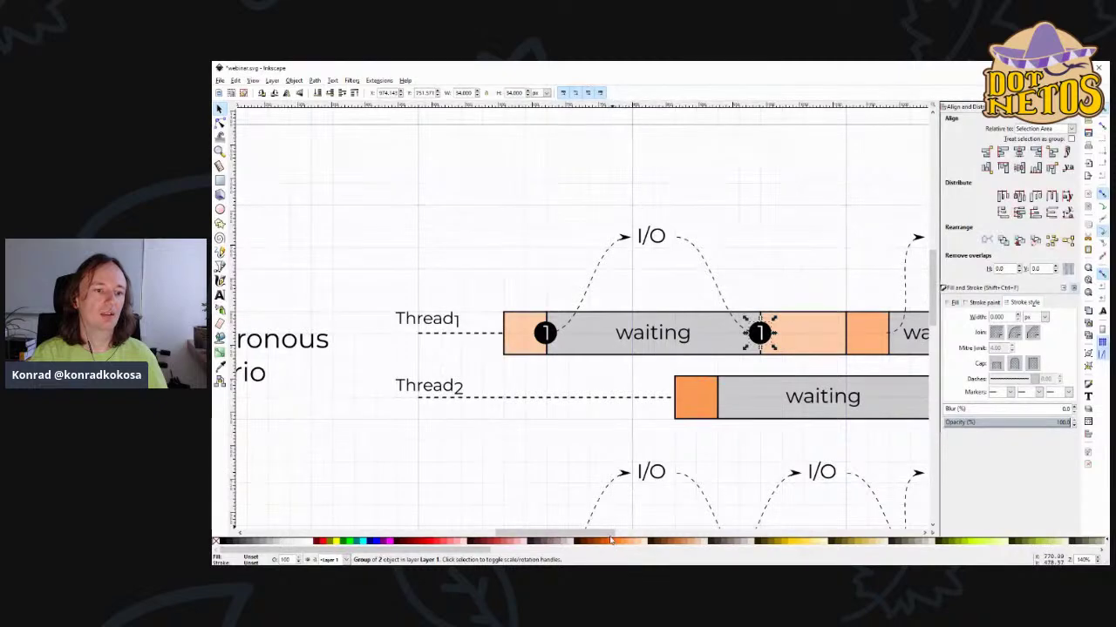
- Move the async scenario's Thread1 timeline, its I/O arcs and the Time axis down to just above the operation legend
scroll(671, 410, "down", 2)
scroll(750, 349, "down", 2, "ctrl")
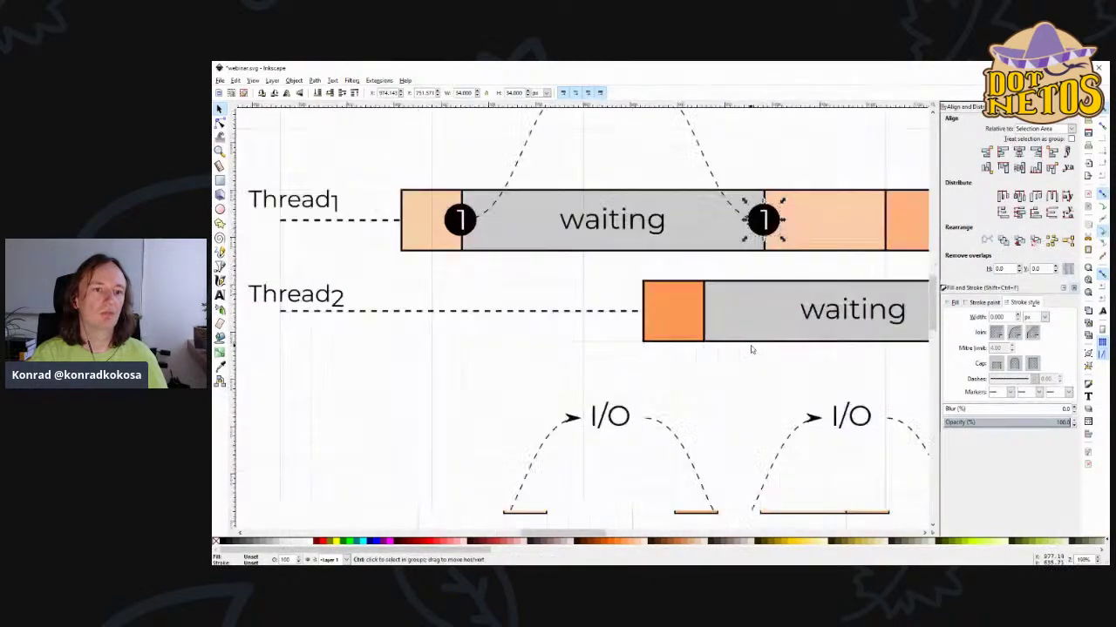
scroll(756, 427, "down", 3)
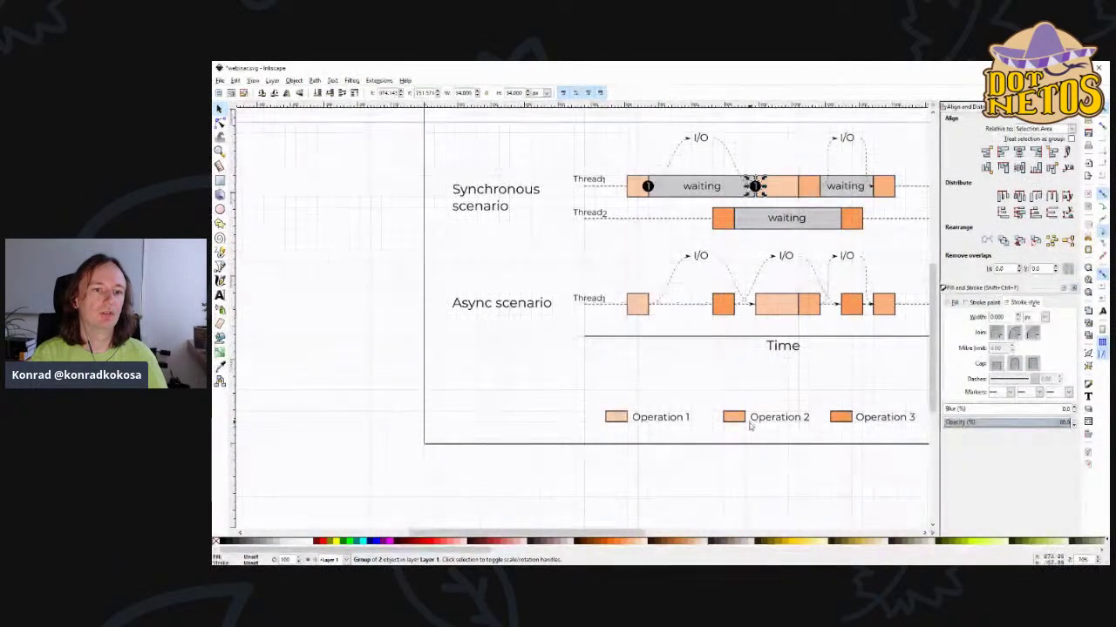
scroll(749, 428, "up", 2)
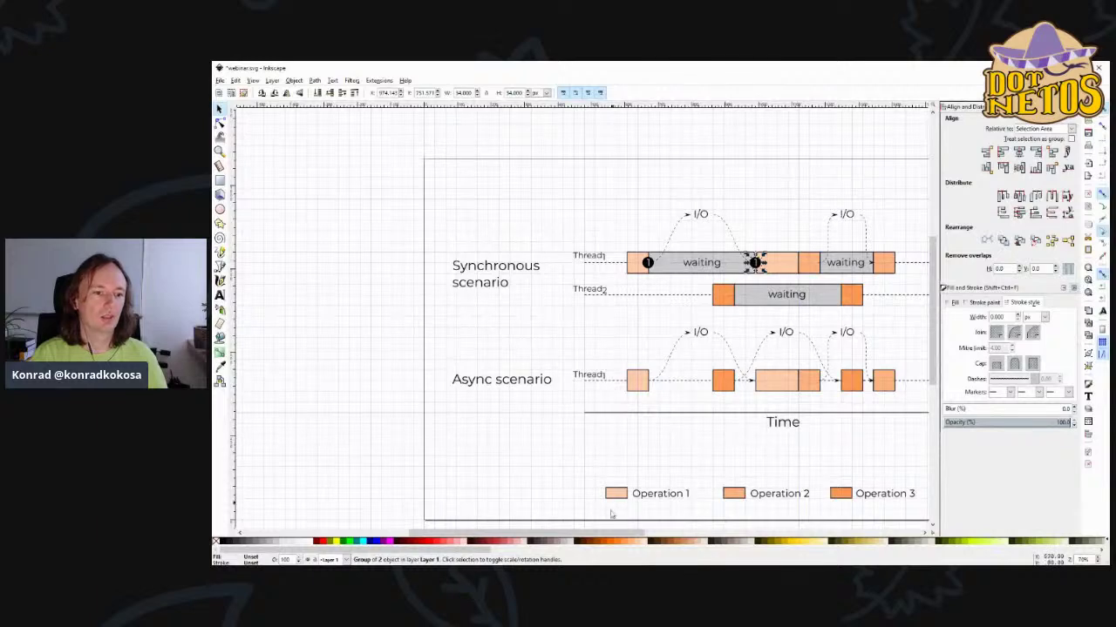
scroll(662, 426, "right", 5)
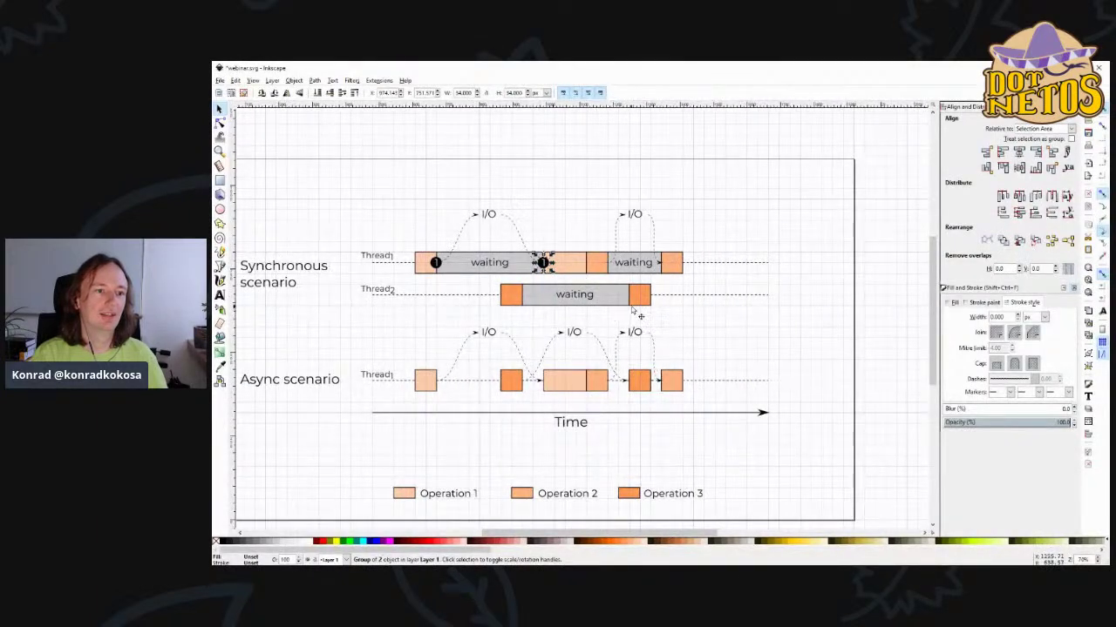
left_click_drag(650, 534, 612, 536)
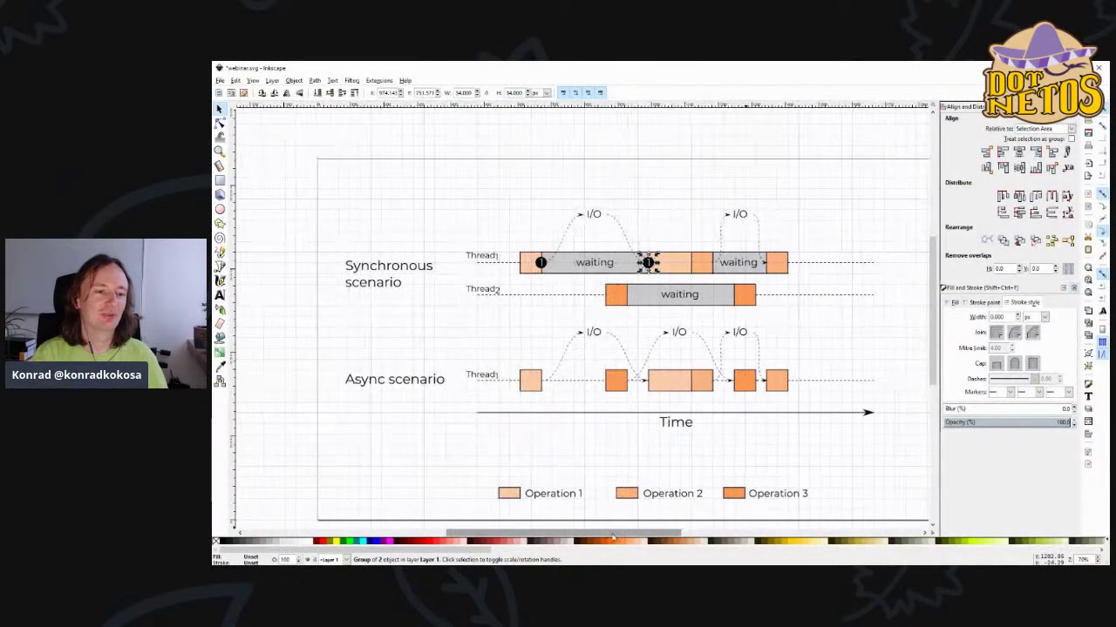
left_click_drag(453, 458, 905, 312)
left_click_drag(528, 380, 525, 431)
left_click(651, 326)
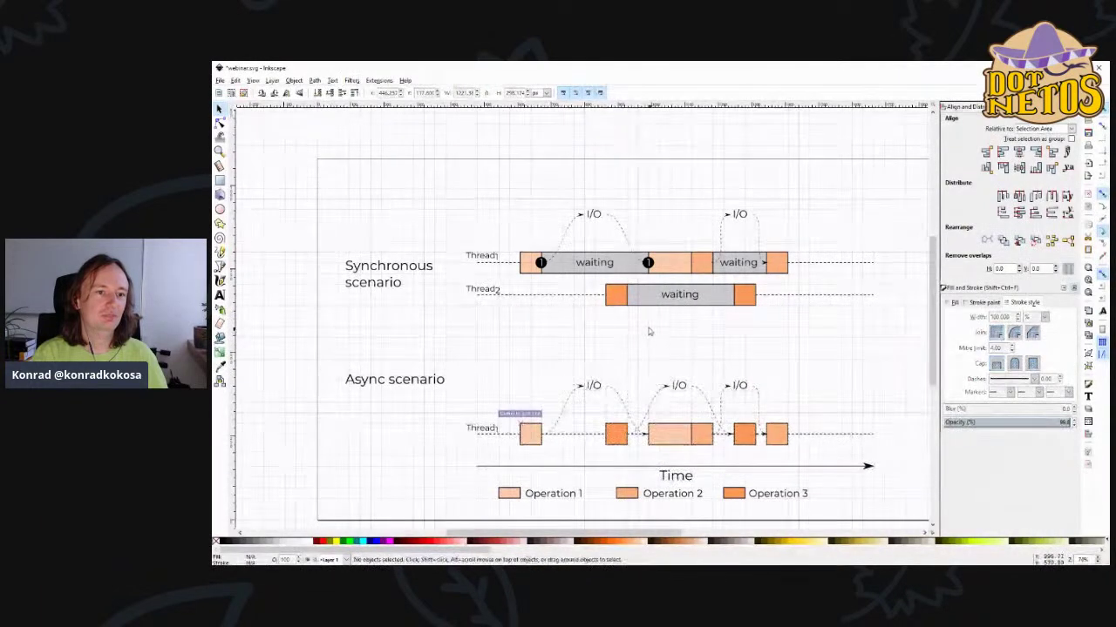
- Duplicate the first synchronous I/O label with its two dashed arcs and place the copy below Thread2's waiting bar
left_click(571, 229)
left_click(601, 223, "shift")
key("ctrl+d")
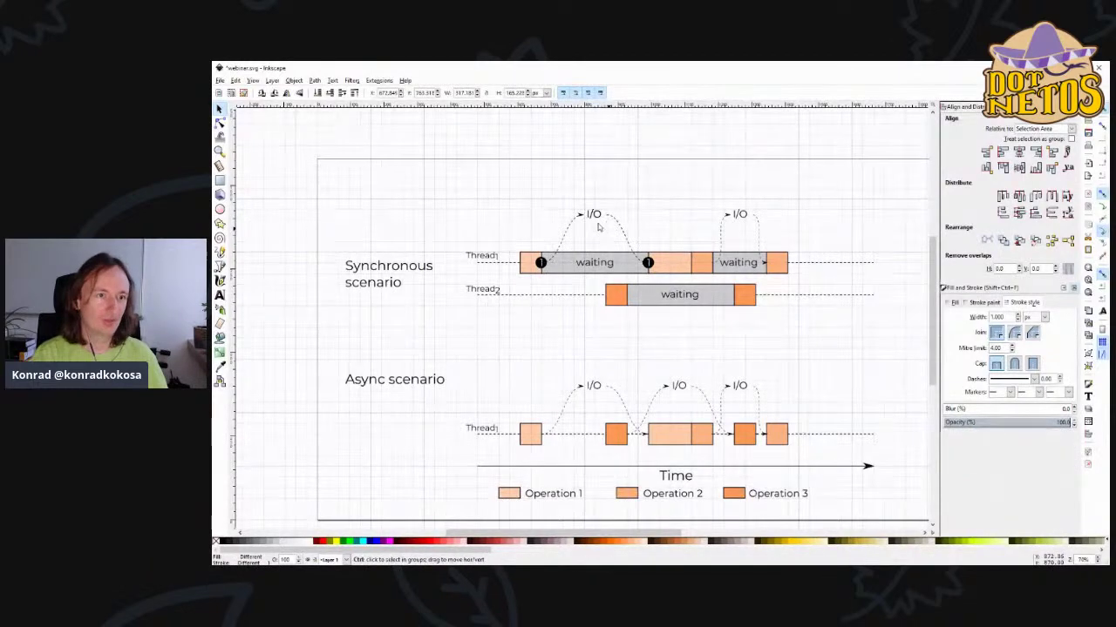
left_click_drag(601, 223, 690, 318)
left_click(789, 332)
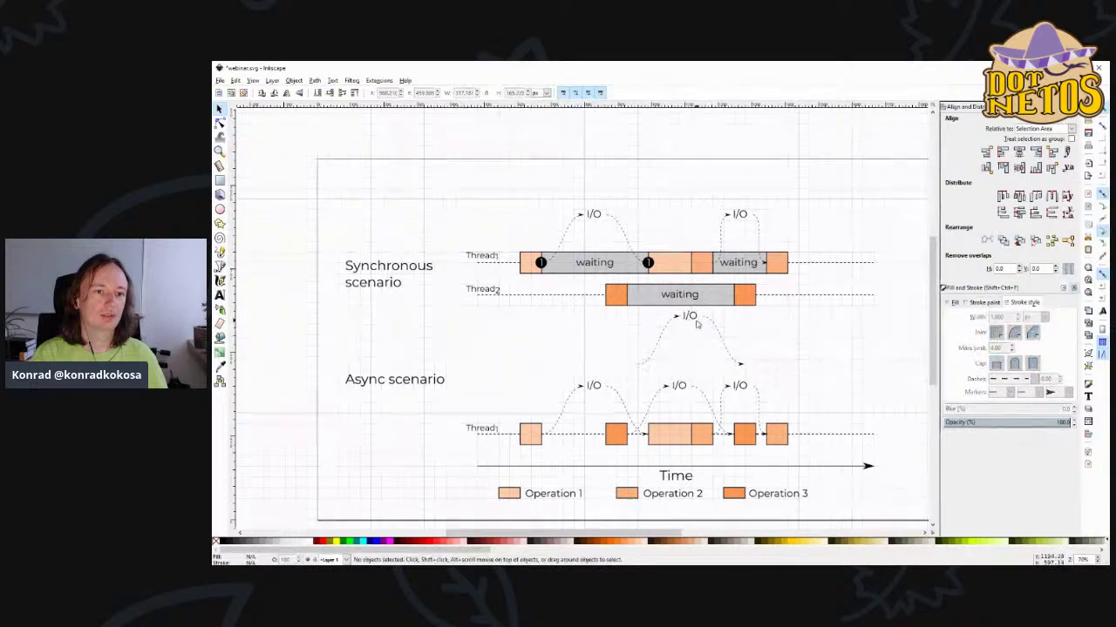
- Flip both copied arcs vertically and arrange them with the I/O label so they hang below Thread2's waiting bar
left_click(658, 352)
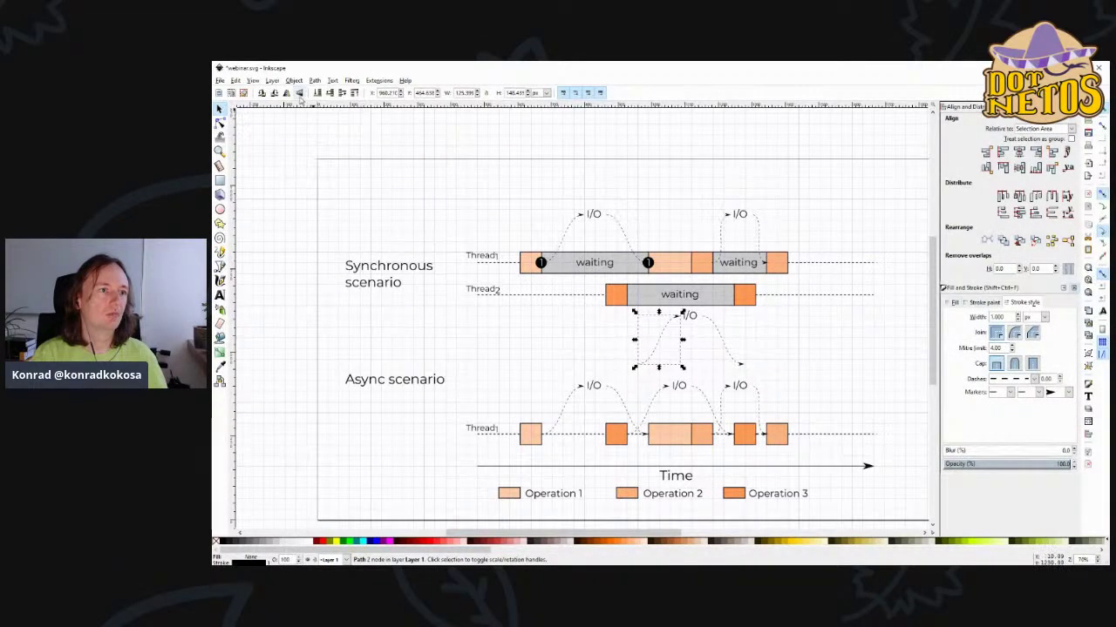
key("Tab")
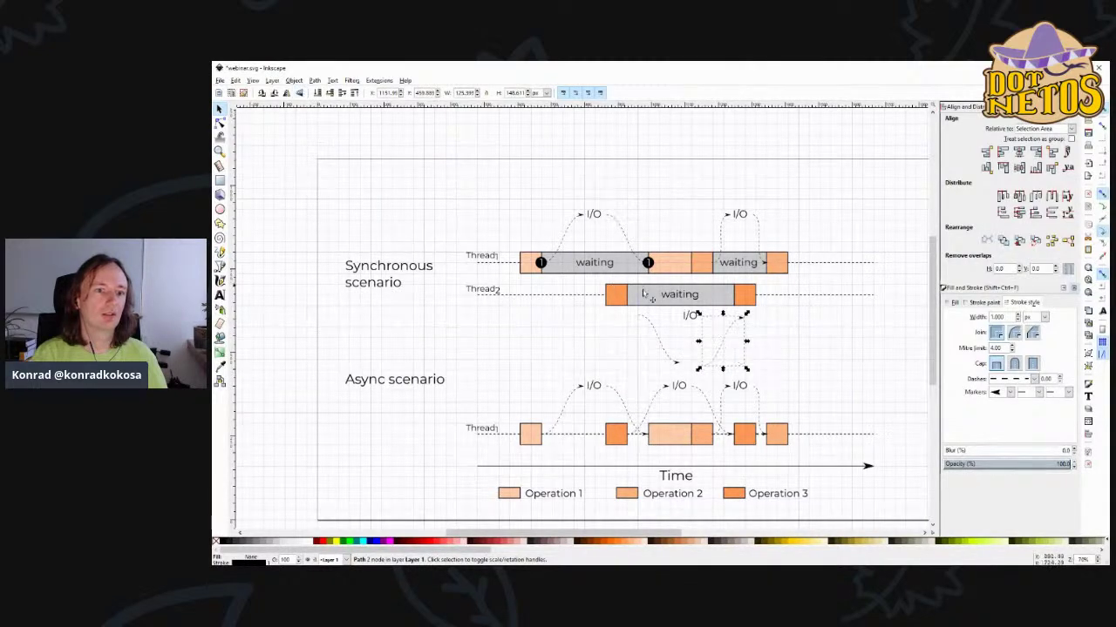
left_click_drag(649, 323, 633, 306)
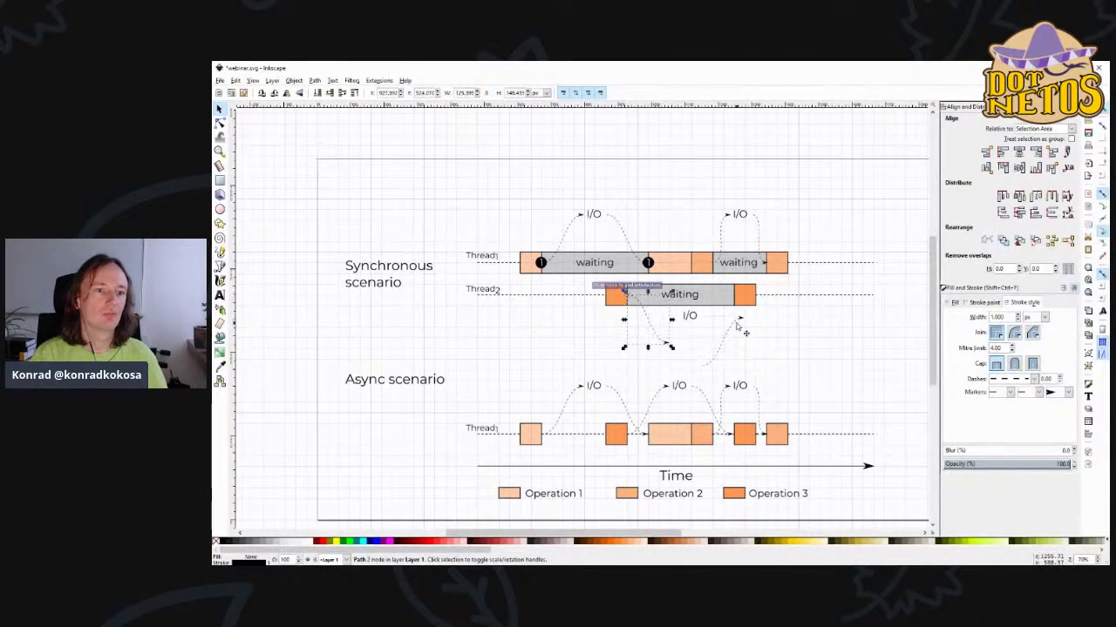
left_click_drag(736, 328, 678, 347)
left_click(678, 346)
left_click(775, 349)
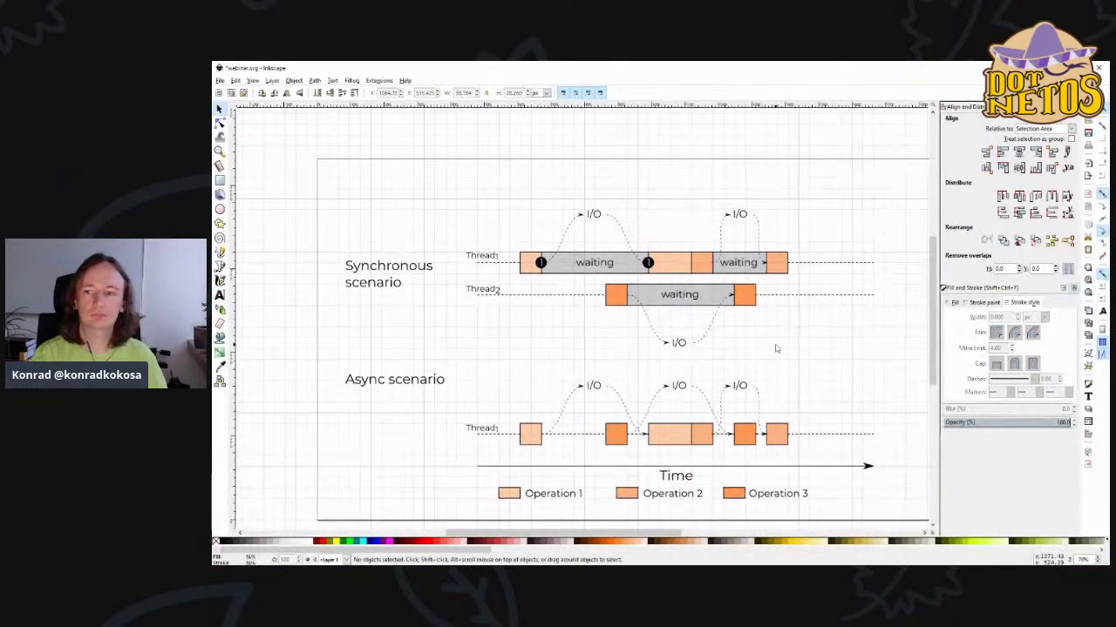
- Place copies of the numbered marker at both ends of Thread2's waiting bar and of Thread1's second waiting bar
left_click(650, 264)
key("ctrl+v")
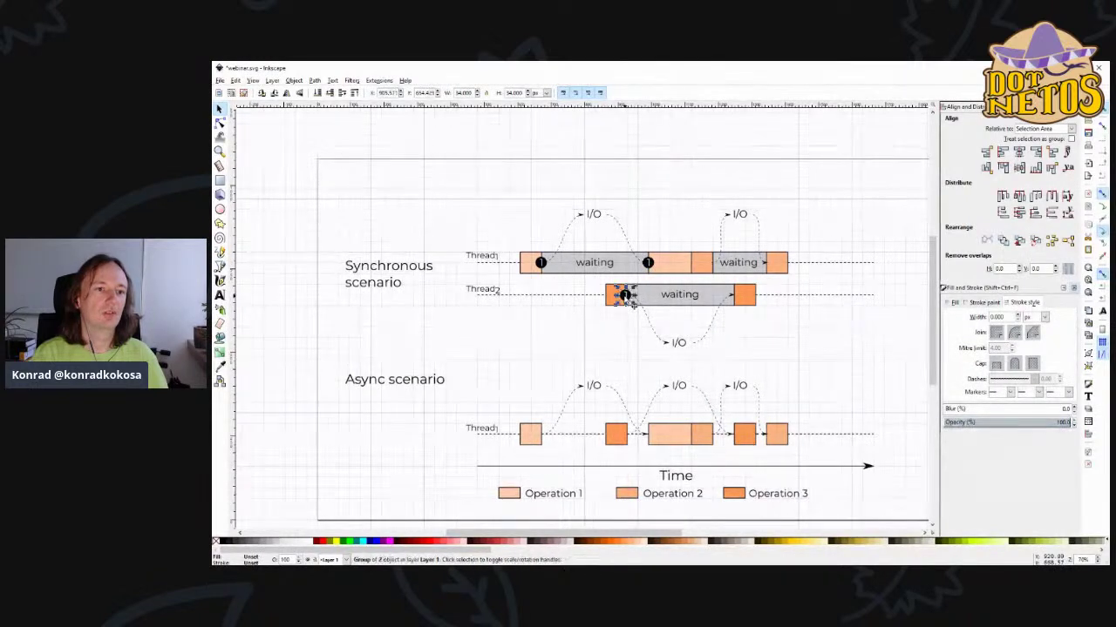
left_click_drag(739, 297, 712, 264)
key("ctrl+v")
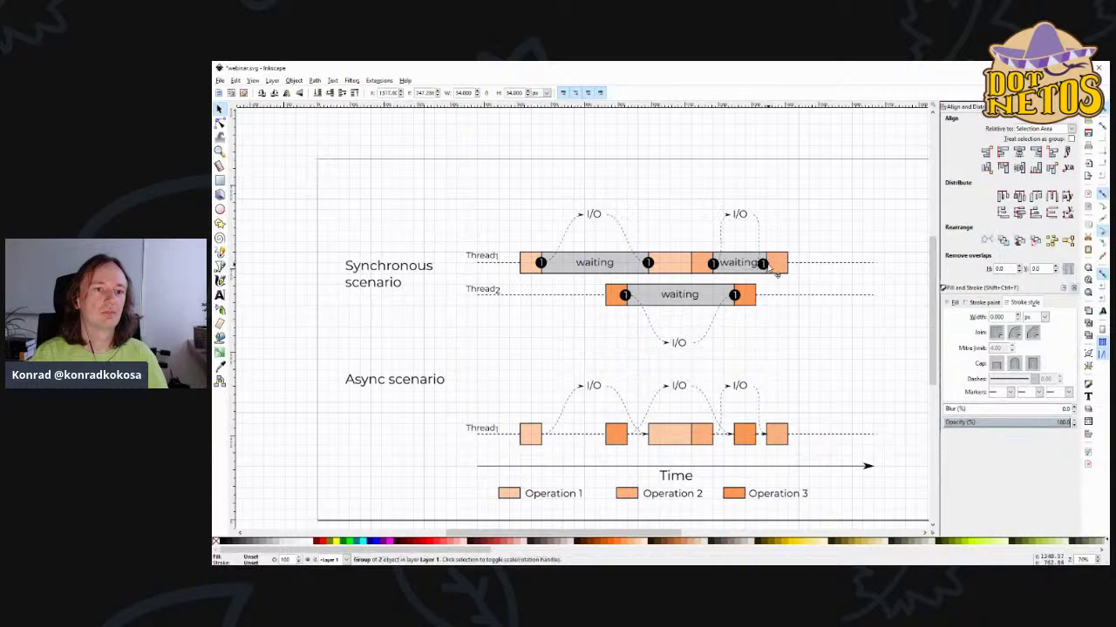
- Nudge the marker at the start of Thread1's second waiting bar sideways and centre it vertically on the adjacent orange rectangle
scroll(761, 319, "up", 1)
scroll(761, 319, "up", 2)
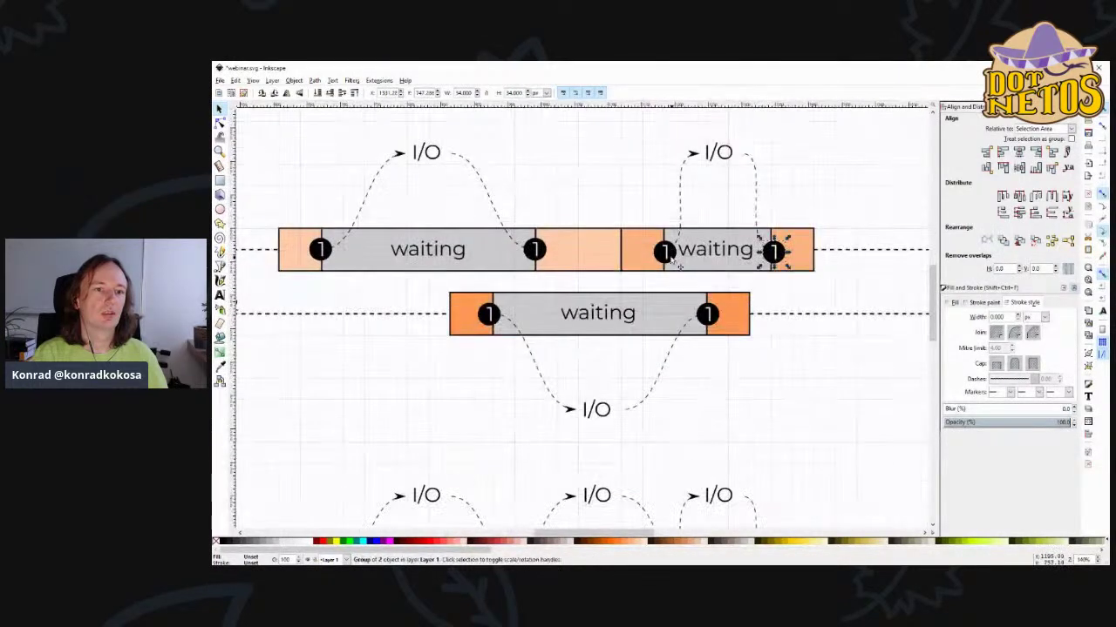
left_click_drag(669, 254, 665, 255)
left_click(640, 253, "shift")
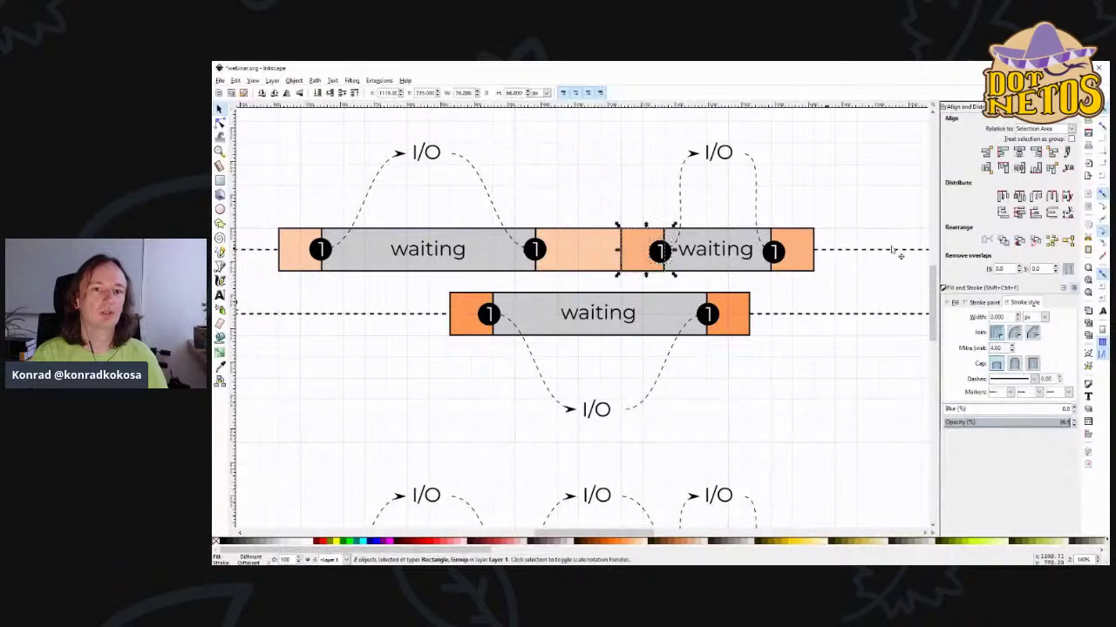
left_click(1019, 168)
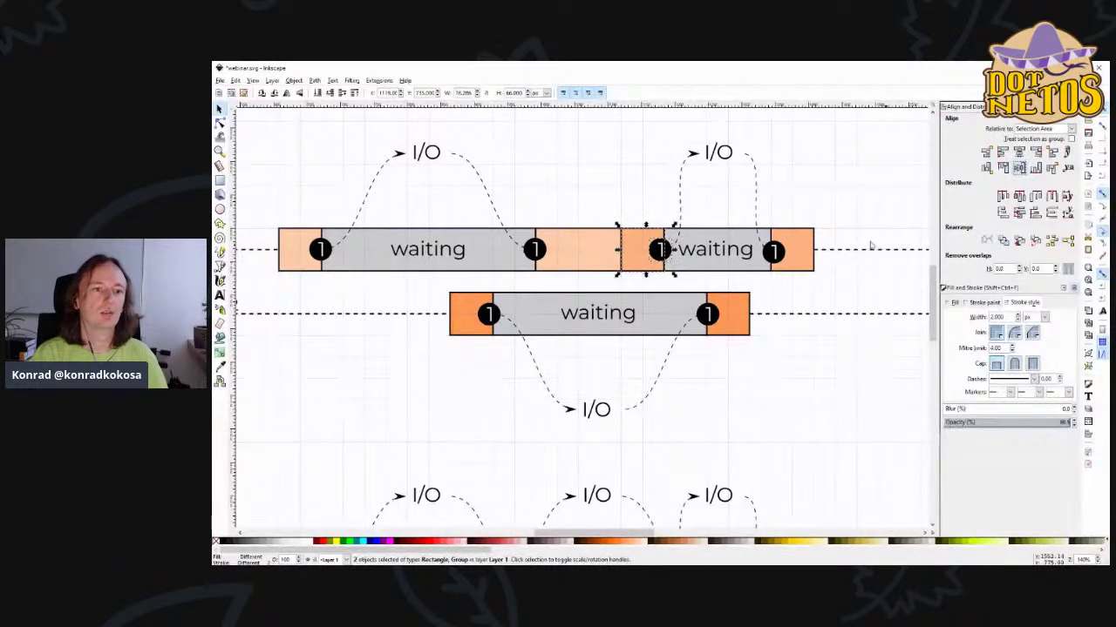
- Centre the remaining Thread1 markers and both Thread2 markers vertically on their respective bars
left_click(774, 252)
left_click(660, 252, "shift")
left_click(534, 253, "shift")
left_click(575, 257, "shift")
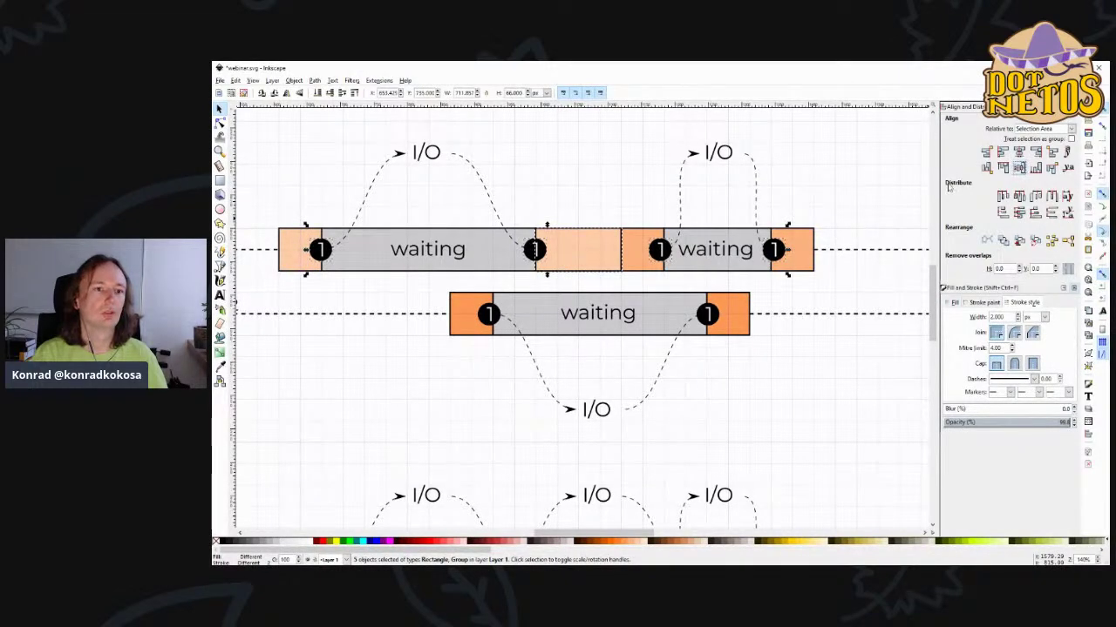
left_click(708, 313)
left_click(488, 315, "shift")
left_click(466, 319, "shift")
left_click(795, 397)
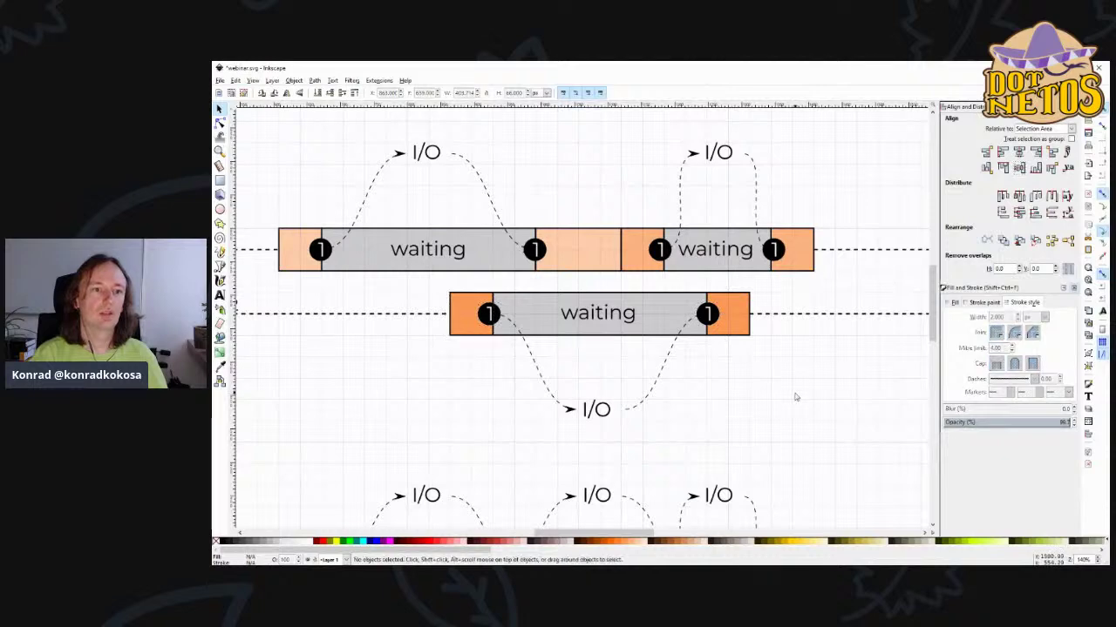
scroll(630, 312, "down", 2, "ctrl")
scroll(586, 262, "down", 3)
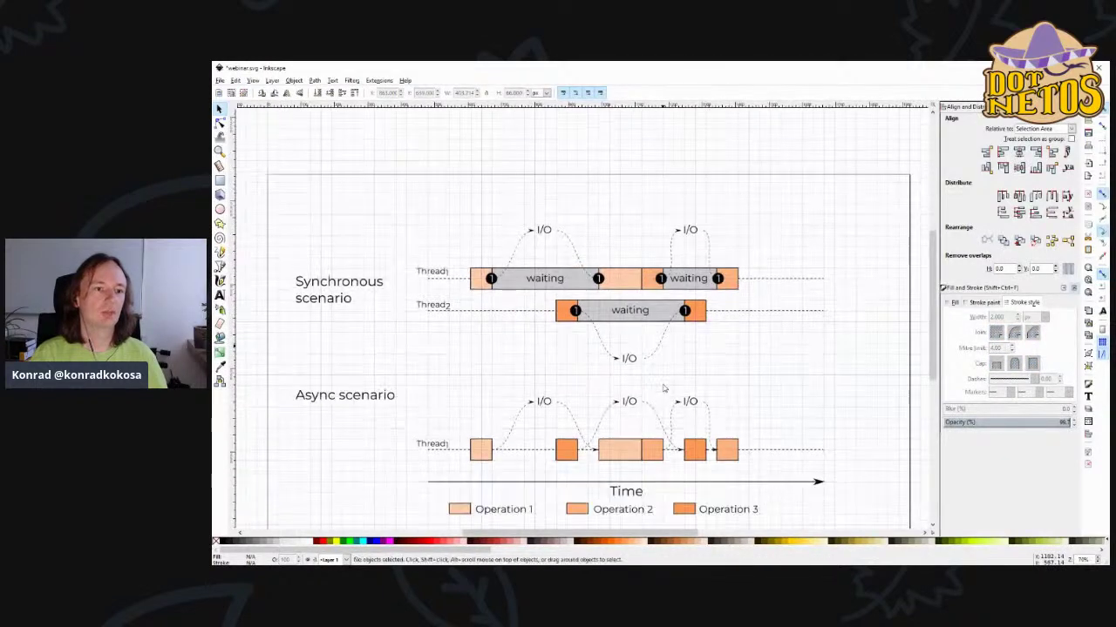
scroll(586, 261, "up", 1)
left_click(579, 272)
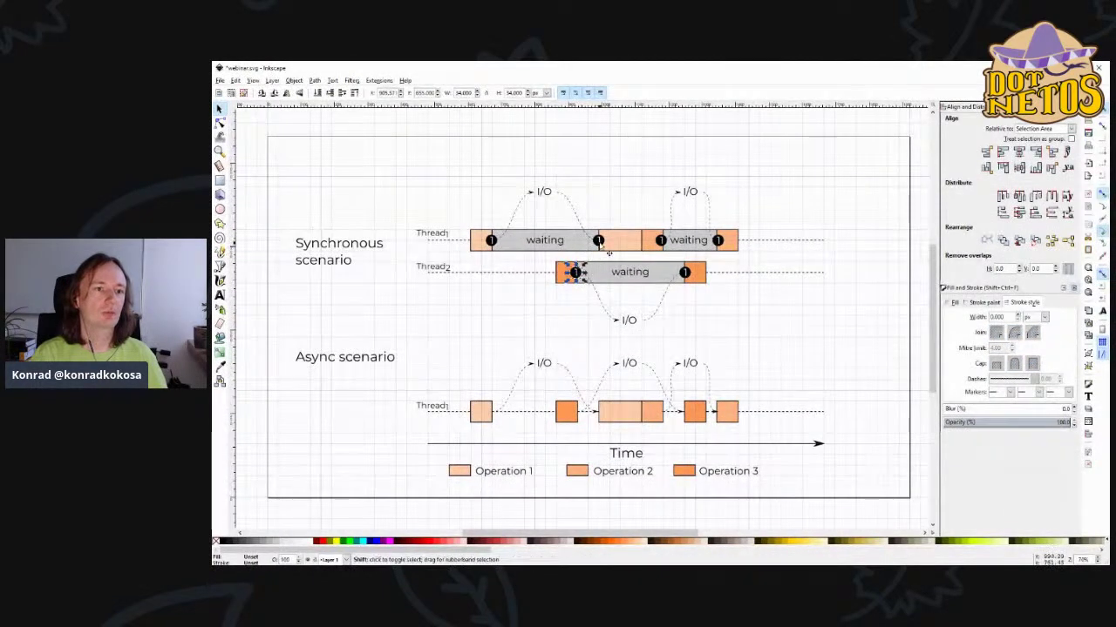
left_click(664, 251, "shift")
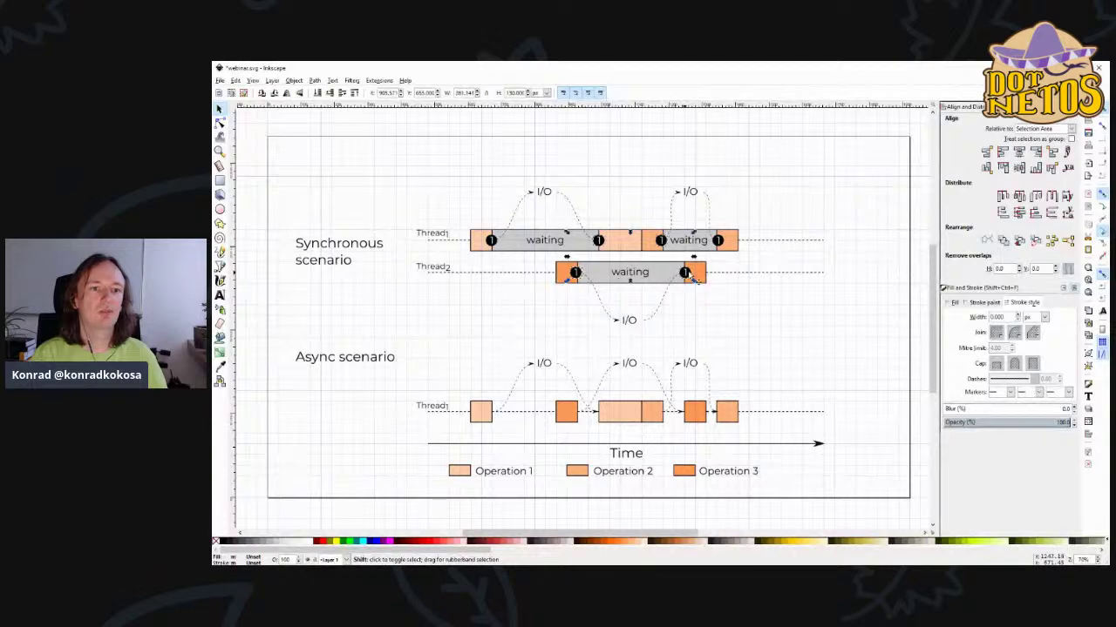
right_click(719, 241)
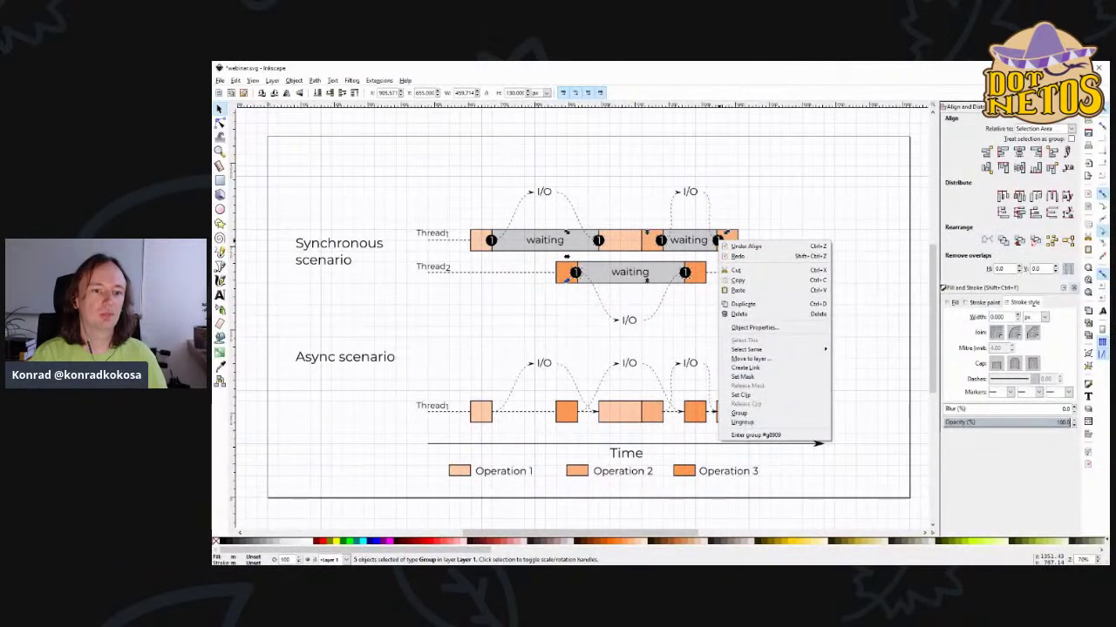
left_click(732, 419)
- Change the digit in the marker at the end of Thread1's first waiting bar to 2 and centre it in the circle
left_click(598, 241)
scroll(600, 246, "up", 3)
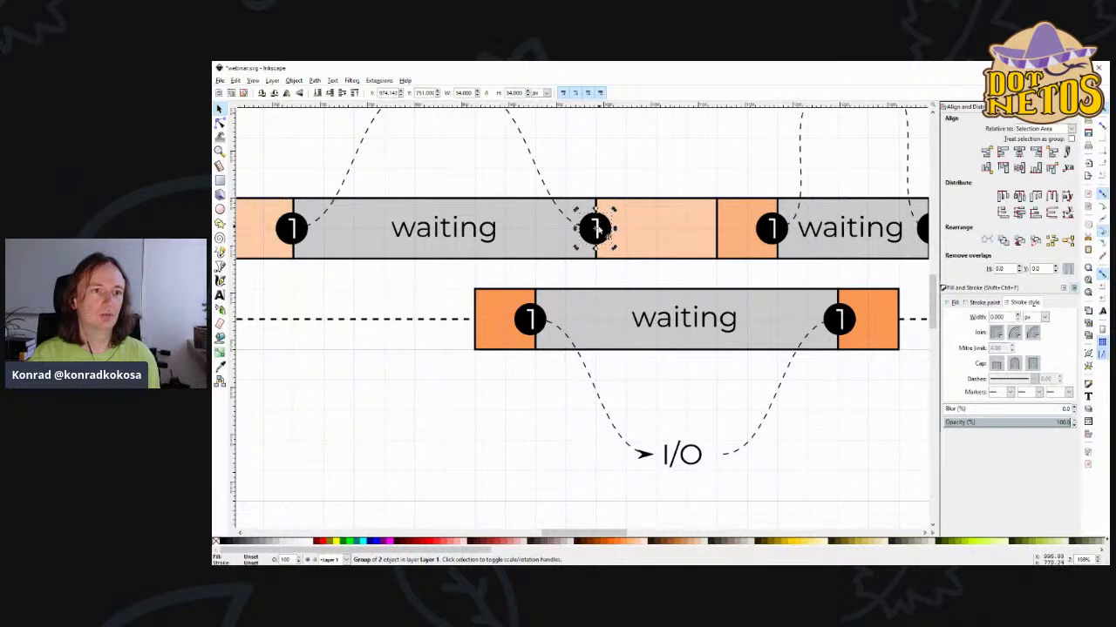
double_click(595, 229)
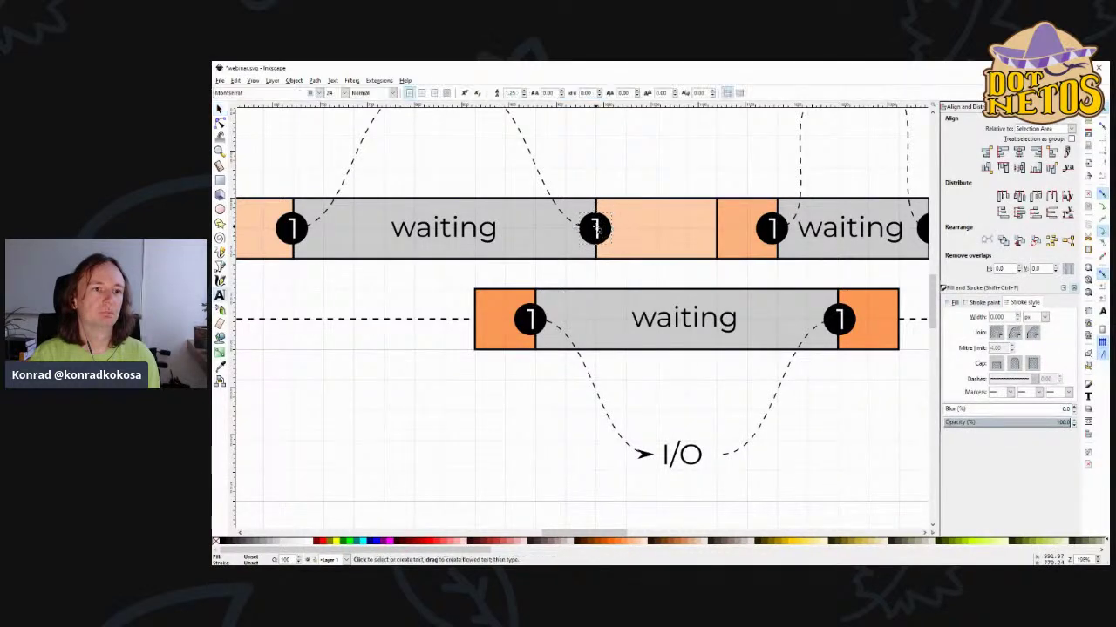
key("BackSpace")
type("2")
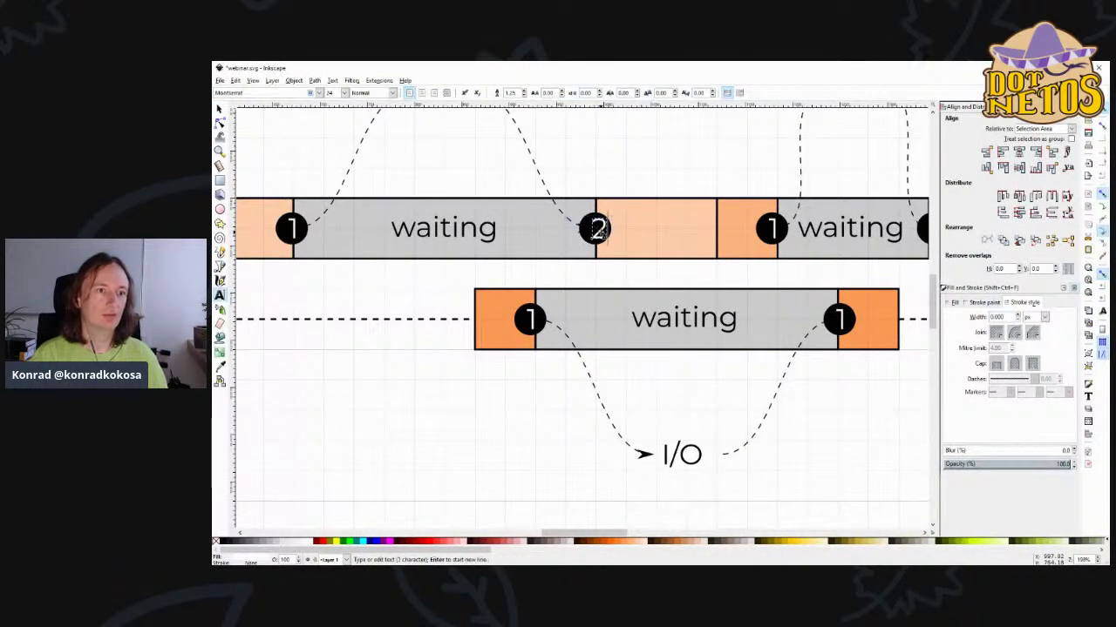
key("F1")
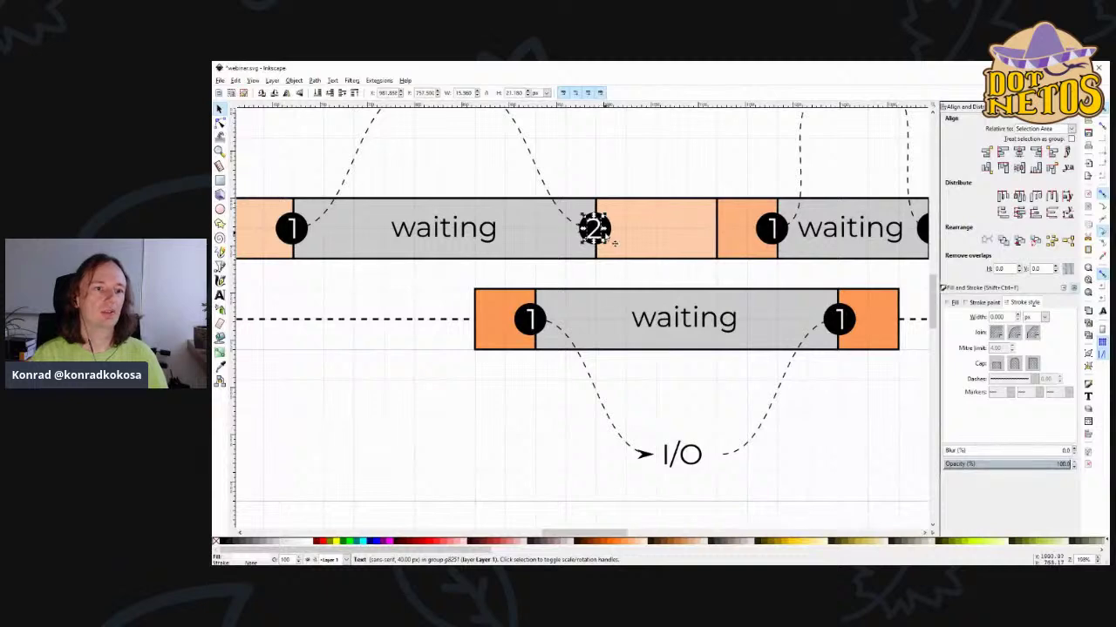
- Change the digit in the marker at the start of Thread2's waiting bar to 2 and centre it in the circle
left_click(535, 322)
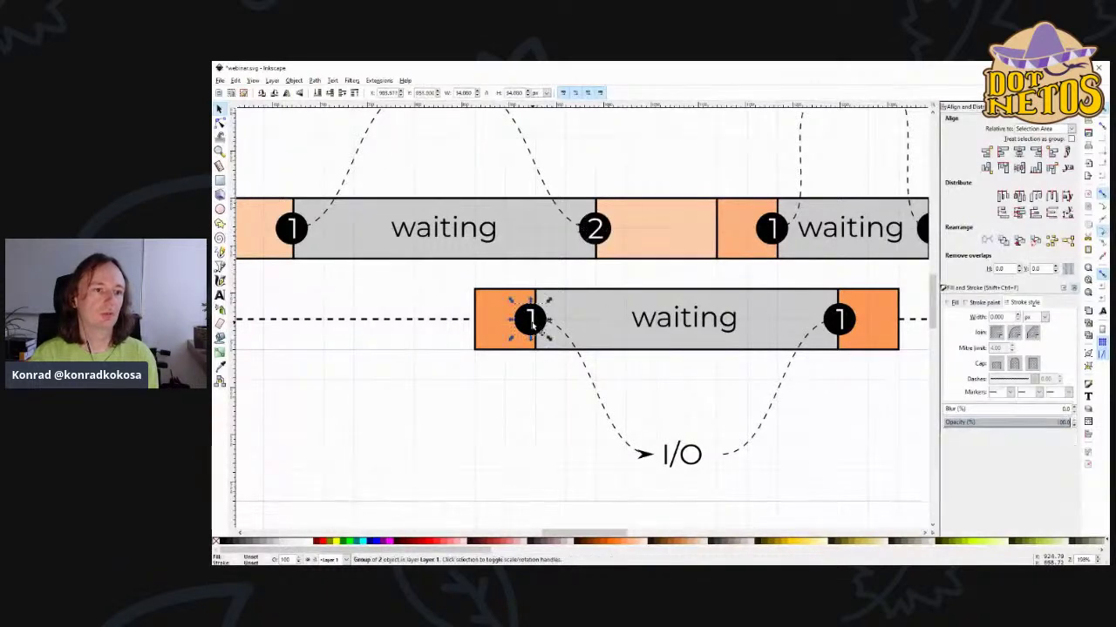
key("t")
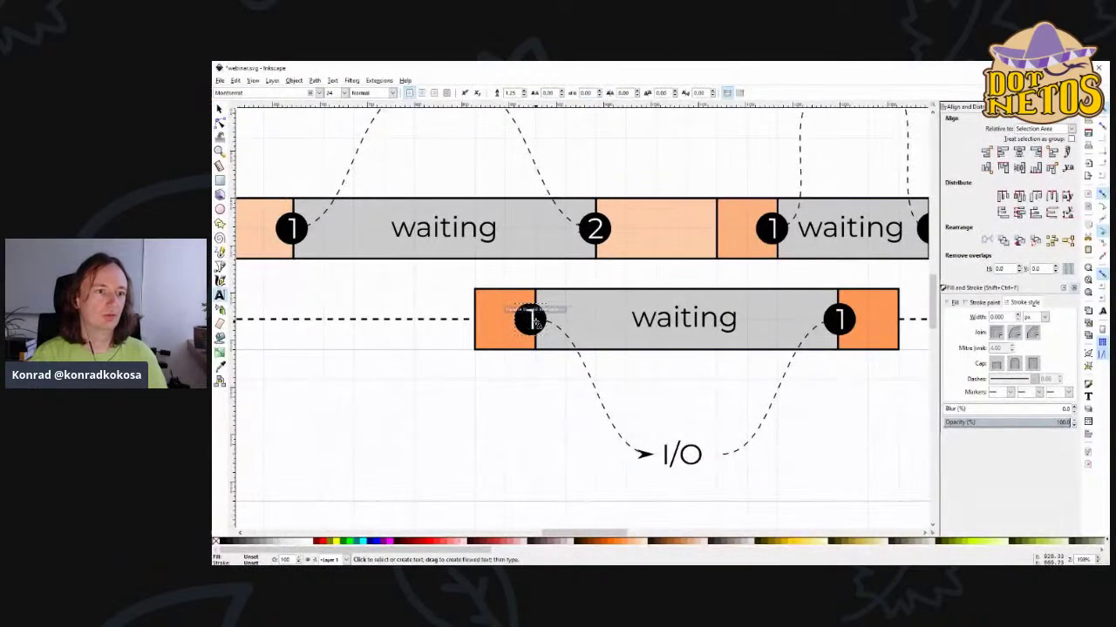
key("minus")
key("minus")
key("minus")
scroll(555, 326, "up", 6)
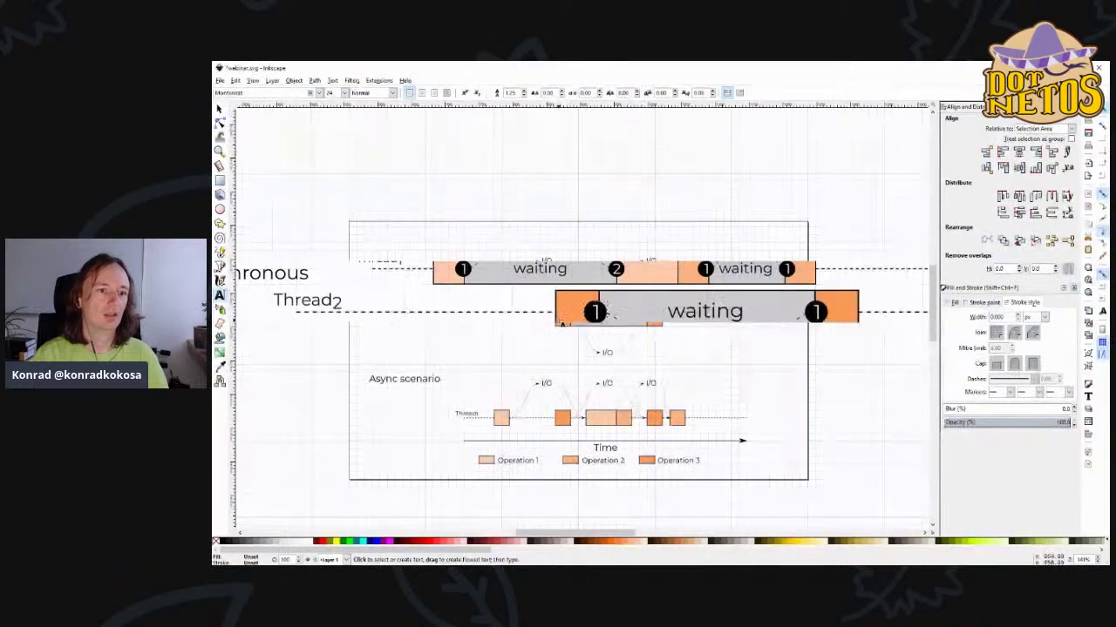
left_click(658, 301)
key("BackSpace")
type("2")
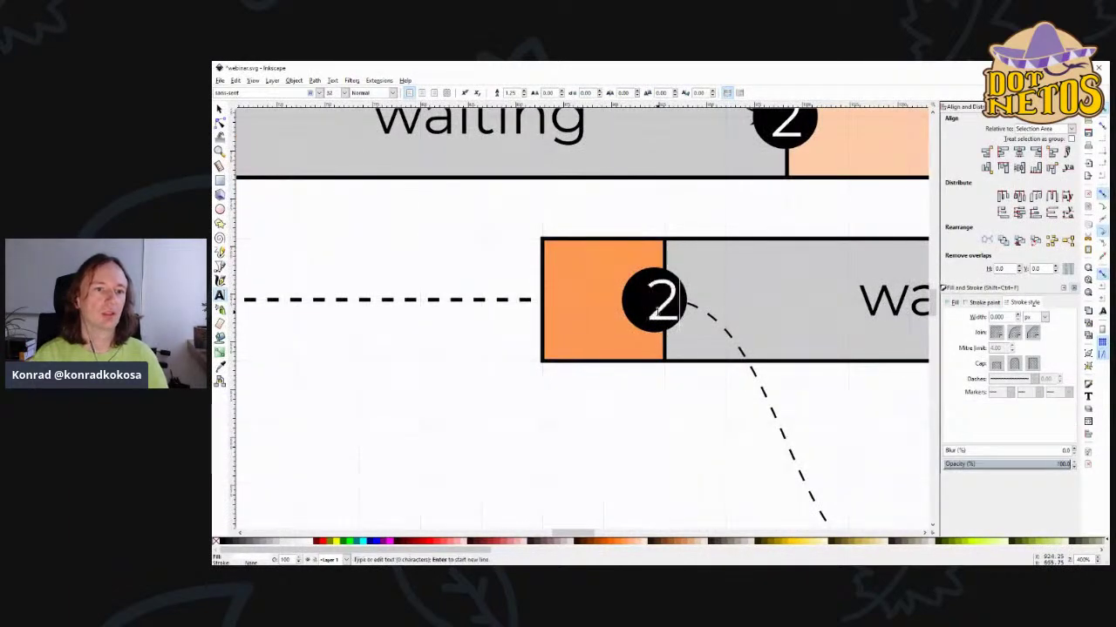
key("F1")
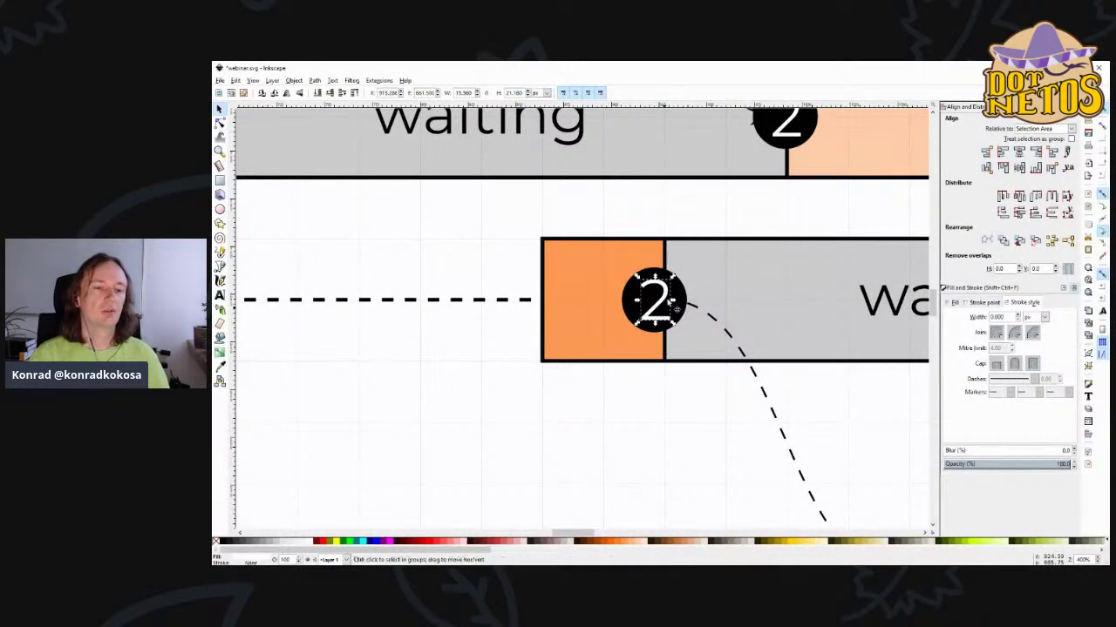
- Change the digit in the marker at the end of Thread1's first waiting bar to 3 and centre it in the circle
scroll(776, 155, "down", 2)
scroll(775, 156, "up", 3)
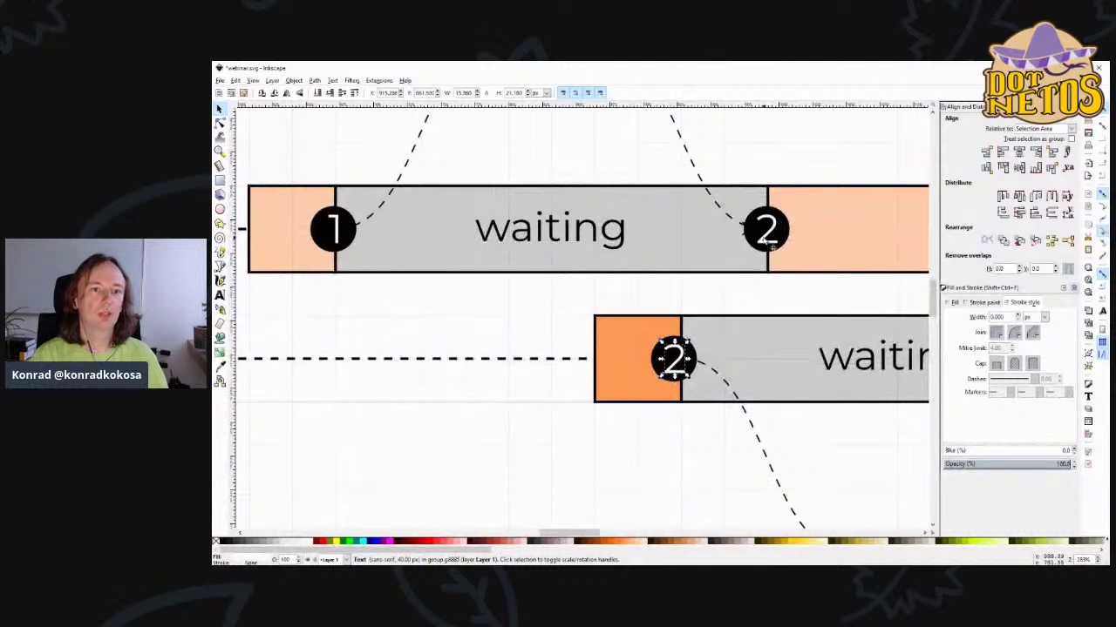
left_click(768, 237)
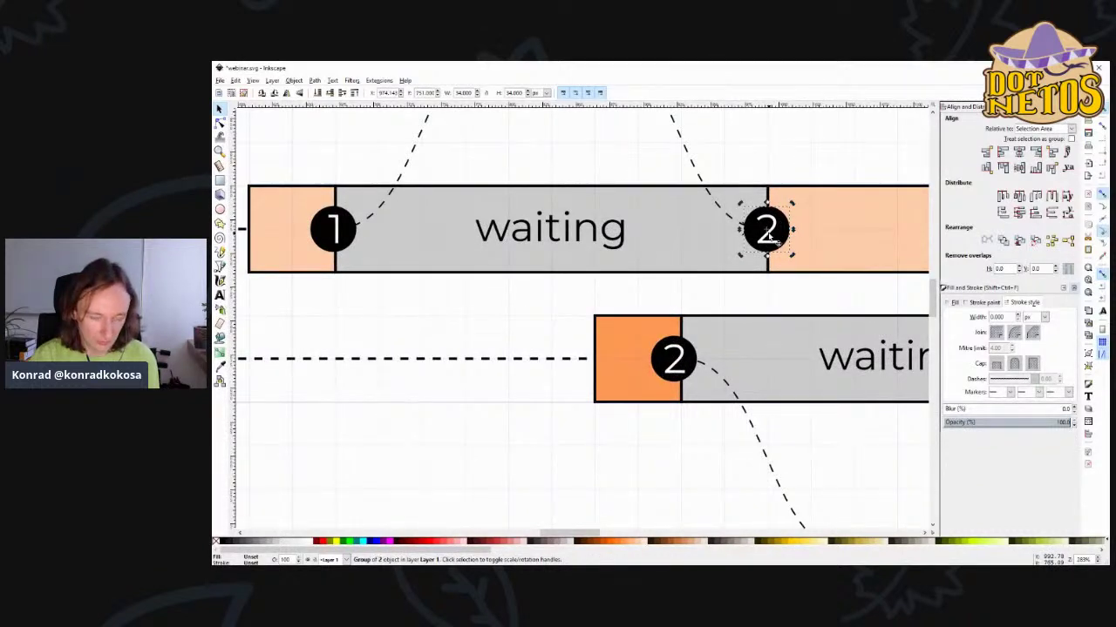
key("t")
left_click(769, 231)
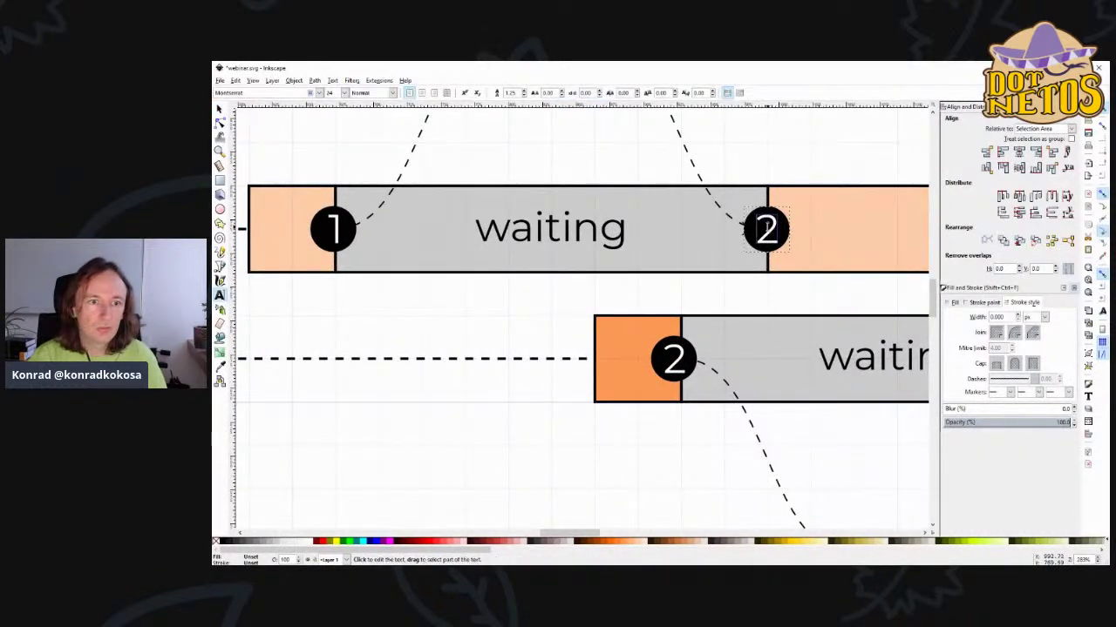
type("3")
key("Left")
key("BackSpace")
key("F1")
- Change the digit in the marker at the start of Thread1's second waiting bar to 4 and centre it in the circle
scroll(730, 445, "down", 1)
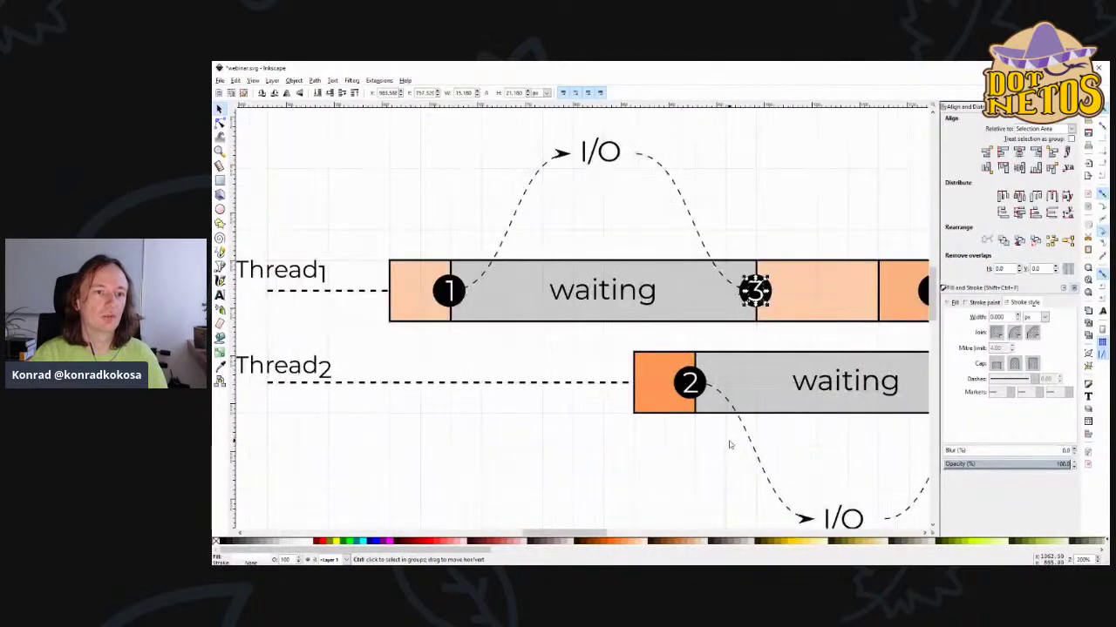
scroll(730, 444, "down", 1)
scroll(697, 446, "right", 5)
scroll(665, 449, "left", 3)
scroll(665, 449, "down", 1)
left_click(723, 301)
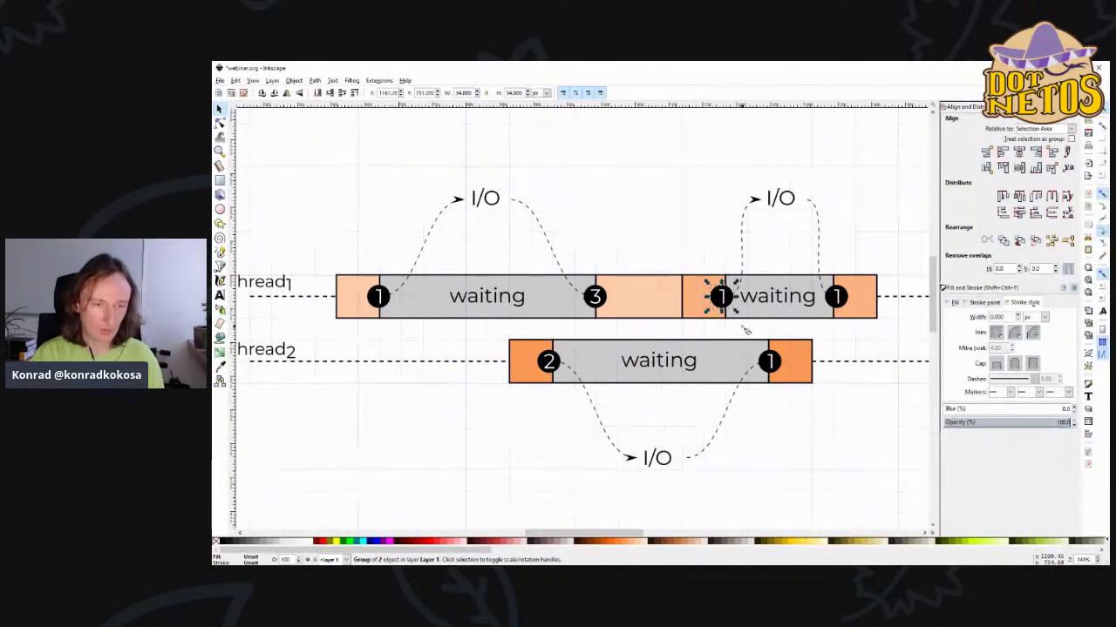
key("p")
key("t")
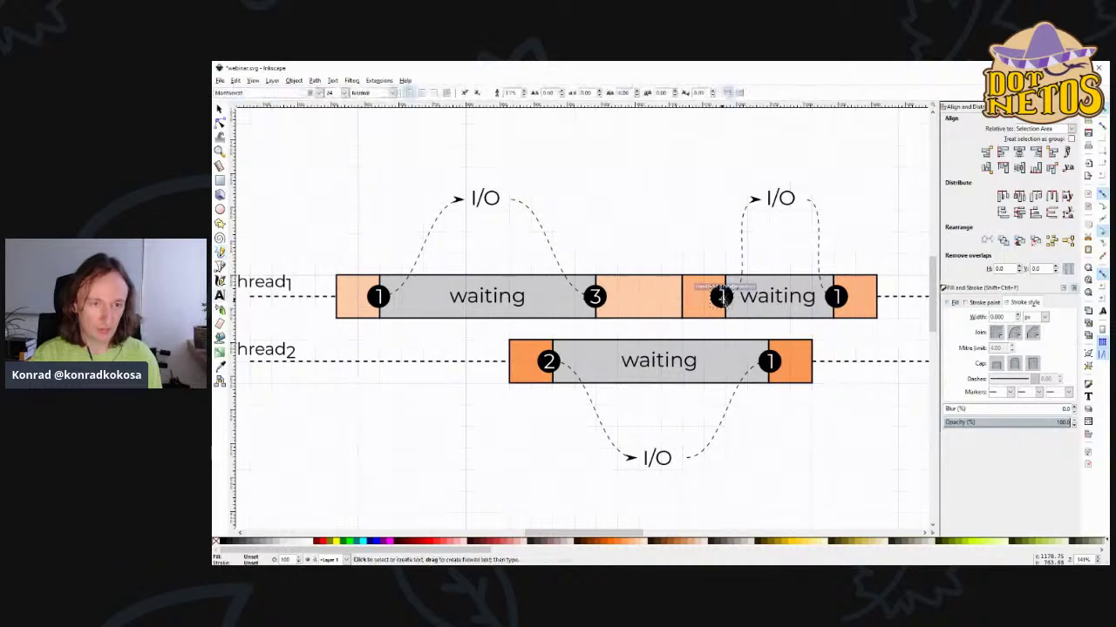
key("BackSpace")
type("4")
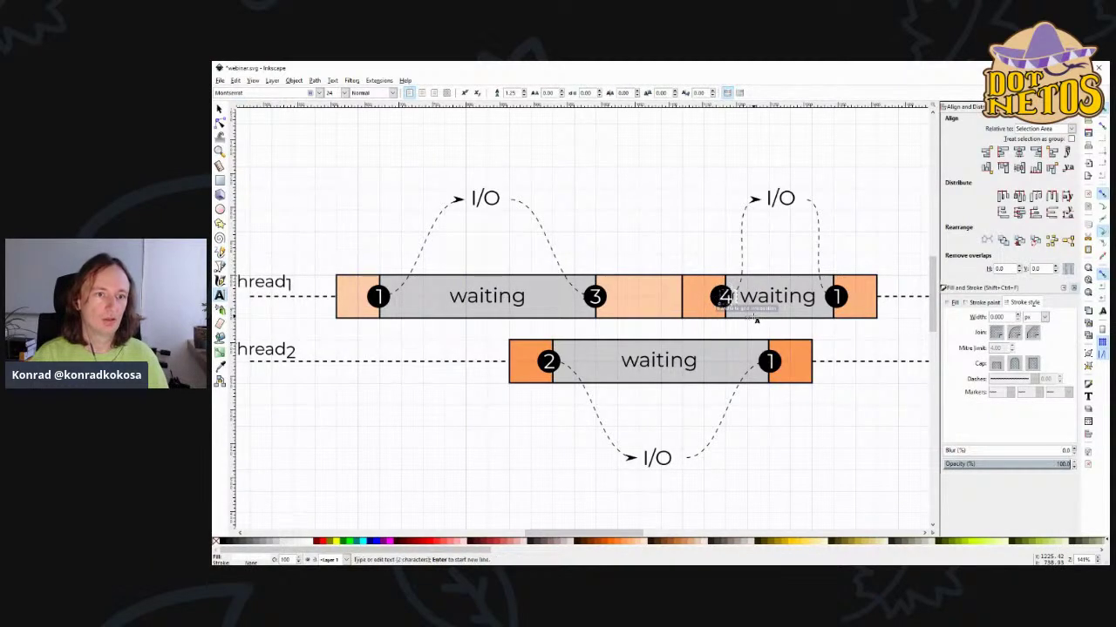
key("F1")
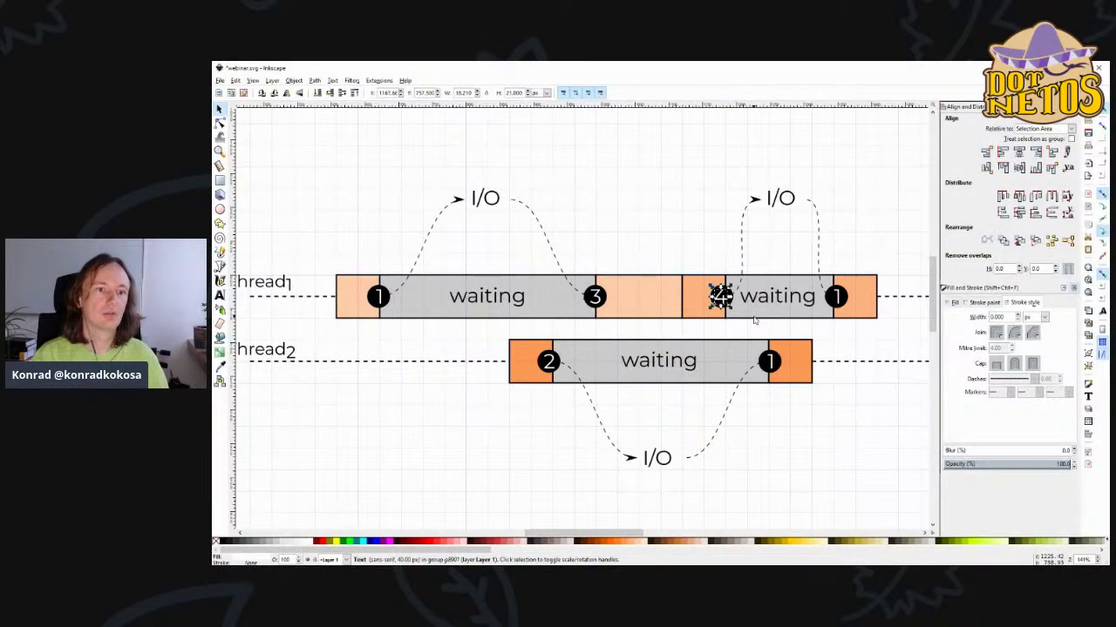
key("Right")
- Change the digit in the marker at the end of Thread2's waiting bar to 5 and nudge it to the circle's centre
left_click(768, 361)
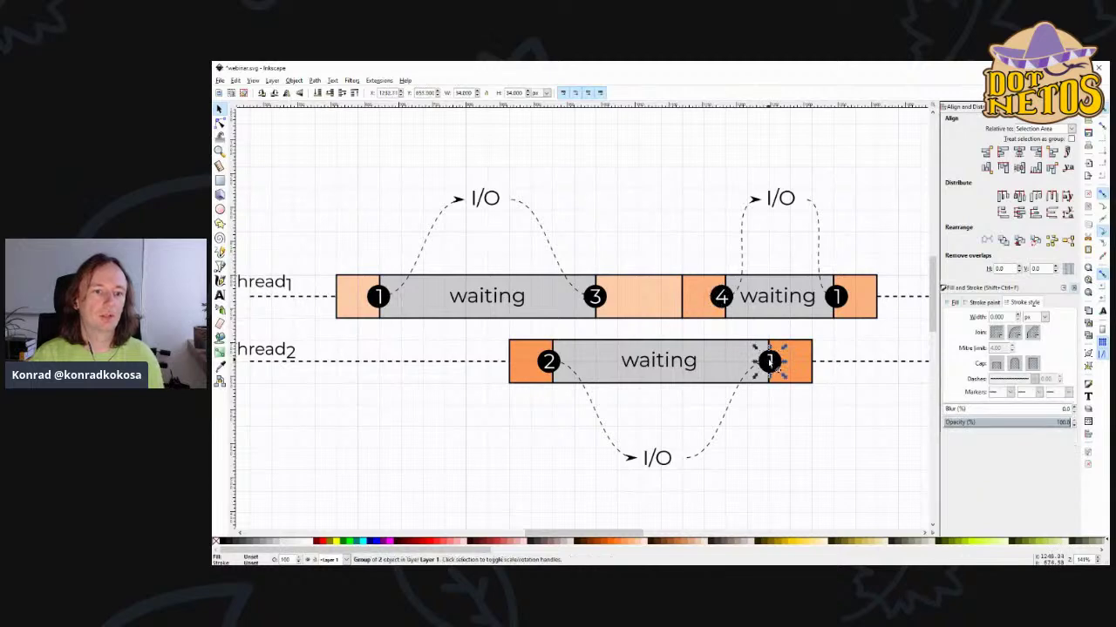
key("F8")
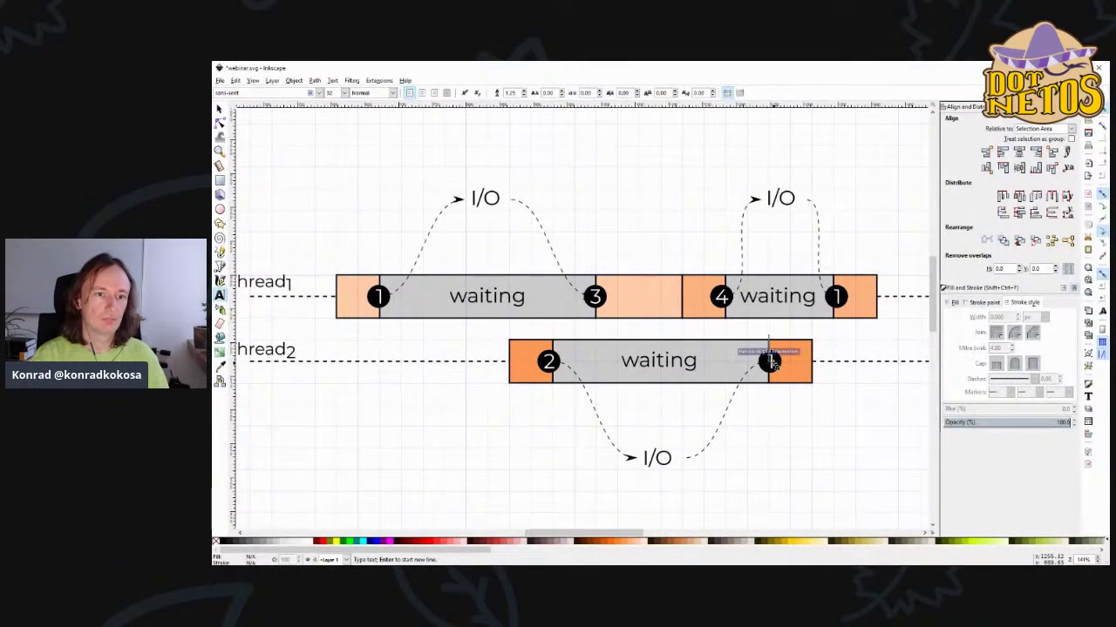
scroll(787, 384, "up", 3, "ctrl")
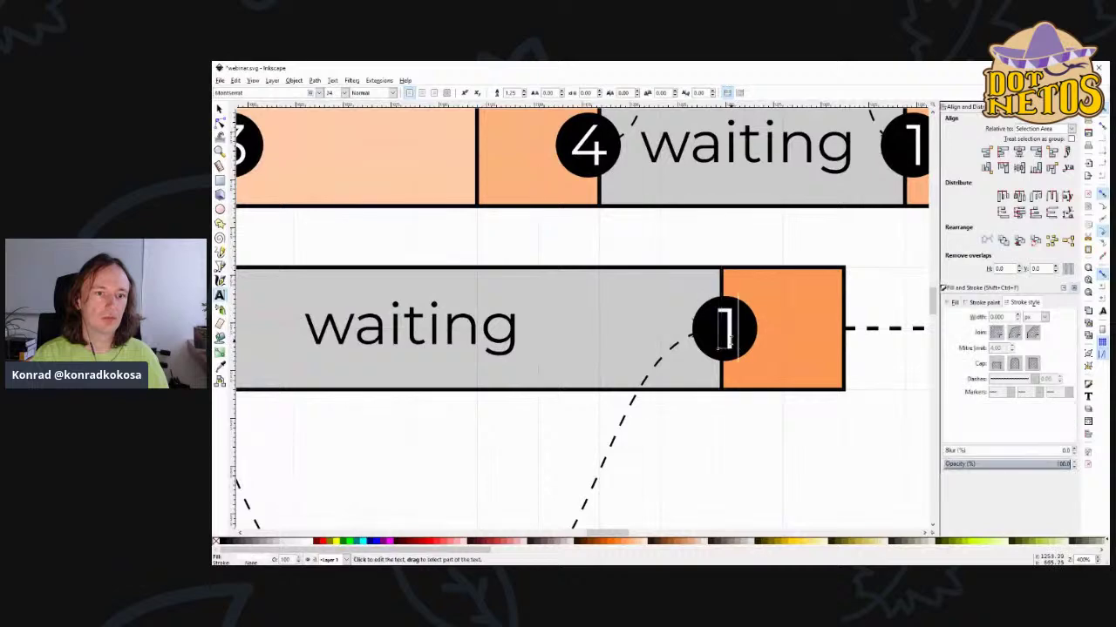
left_click(761, 357)
type("5")
key("Left")
key("BackSpace")
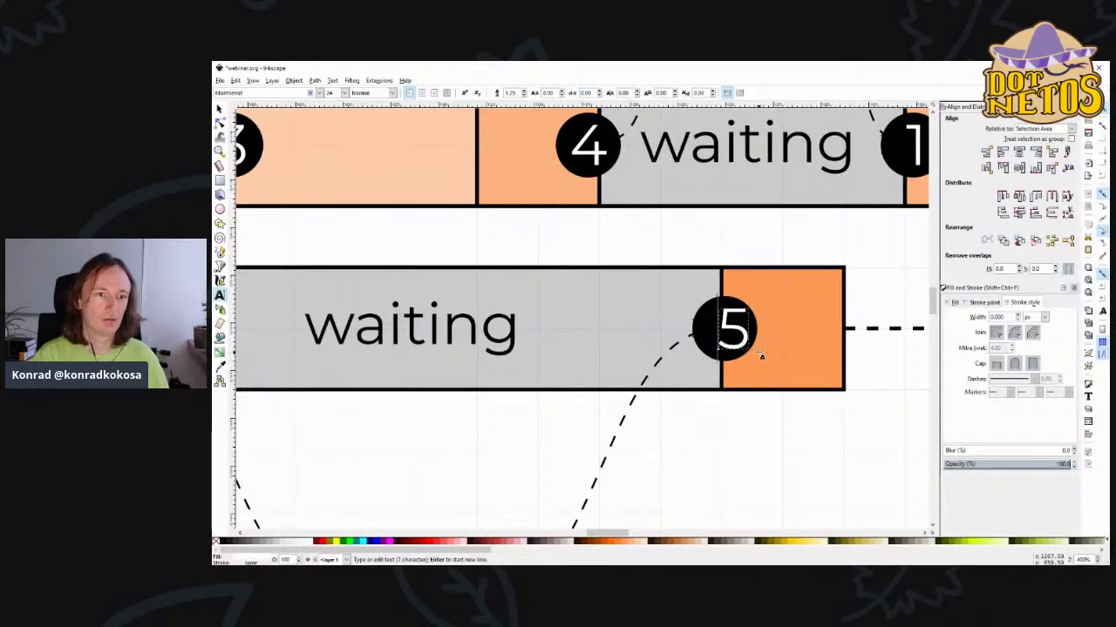
key("F1")
key("alt+Left")
key("alt+Left")
key("alt+Left")
key("alt+Left")
key("alt+Left")
key("alt+Left")
key("alt+Left")
key("alt+Left")
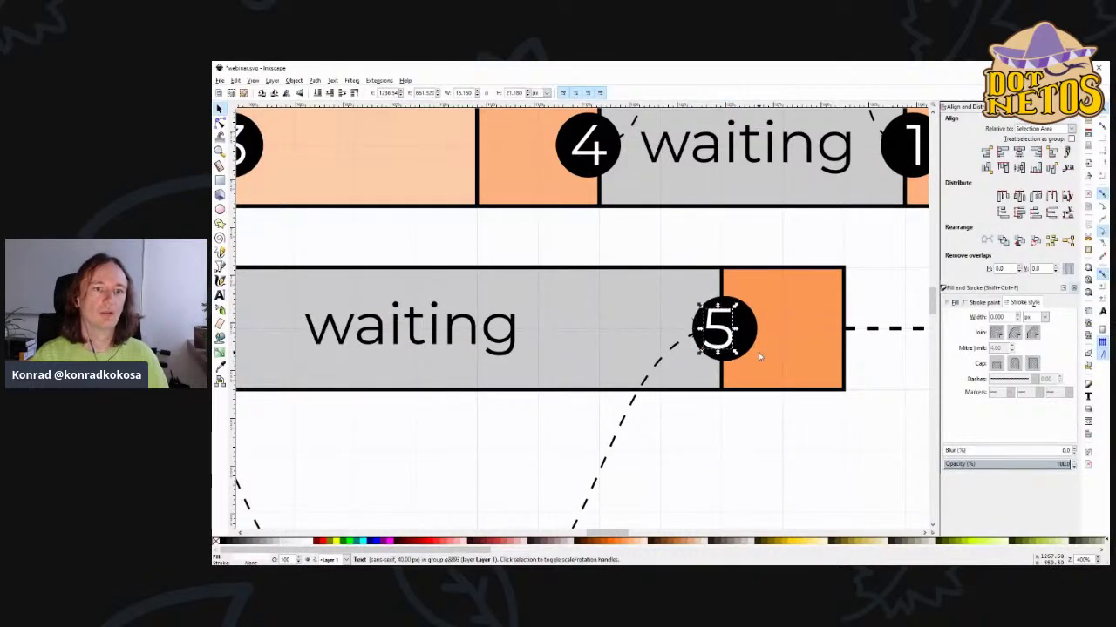
- Change the digit in the marker at the end of Thread1's second waiting bar to 6, centre it in the circle and deselect it
scroll(803, 305, "up", 2)
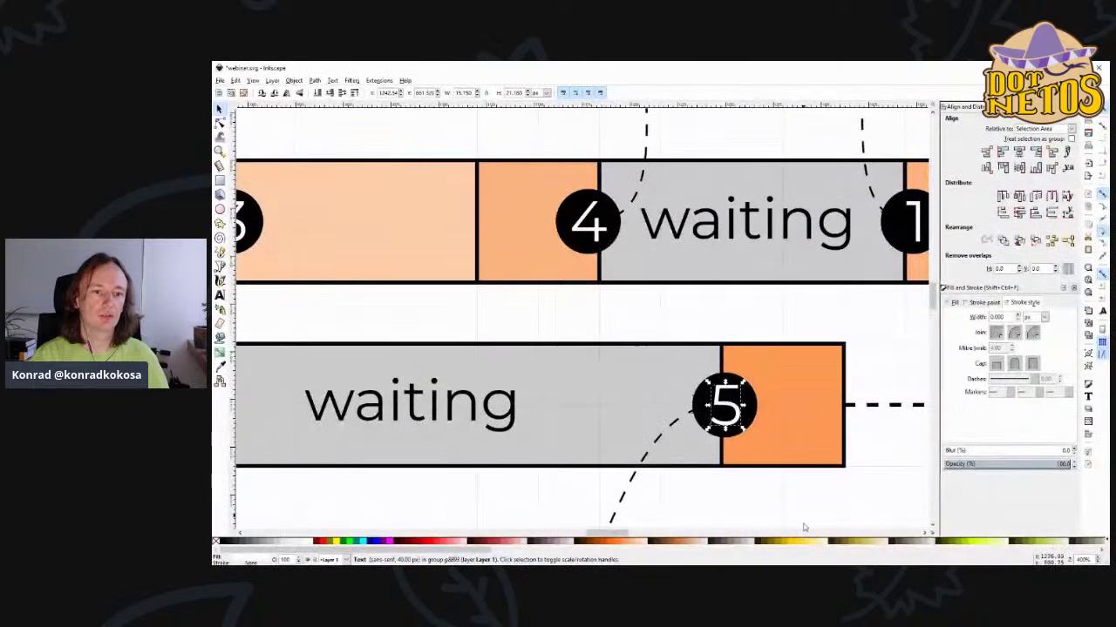
scroll(622, 534, "right", 2)
left_click(801, 225)
double_click(802, 223)
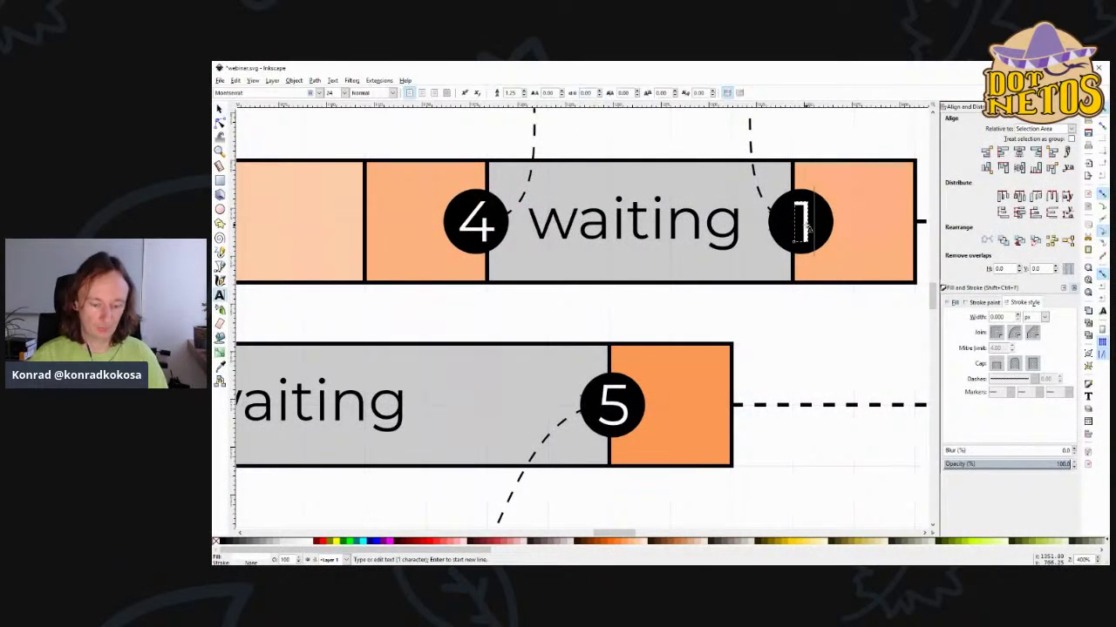
type("6")
left_click(806, 225)
key("BackSpace")
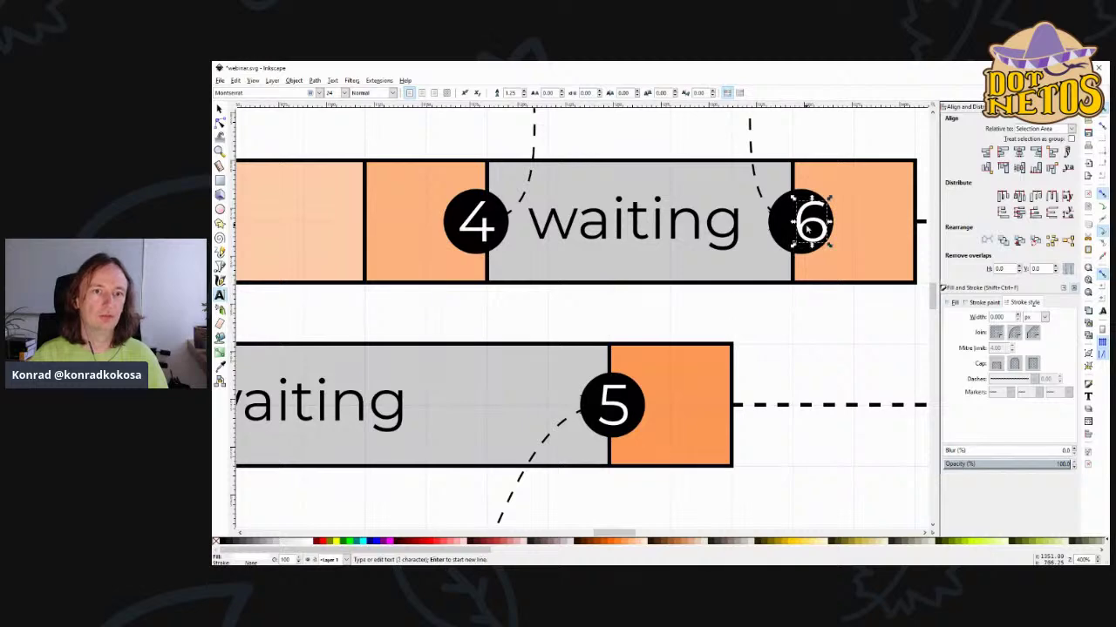
key("F1")
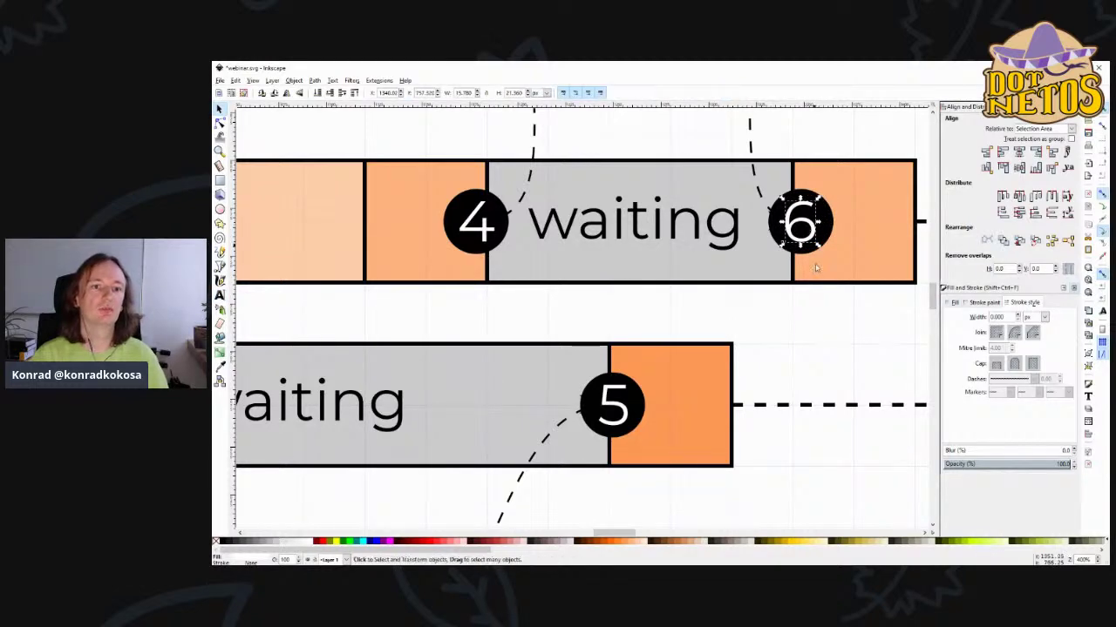
key("Escape")
- Save the drawing webinar.svg and bring both scenarios into view
scroll(809, 383, "down", 2)
scroll(809, 384, "down", 5)
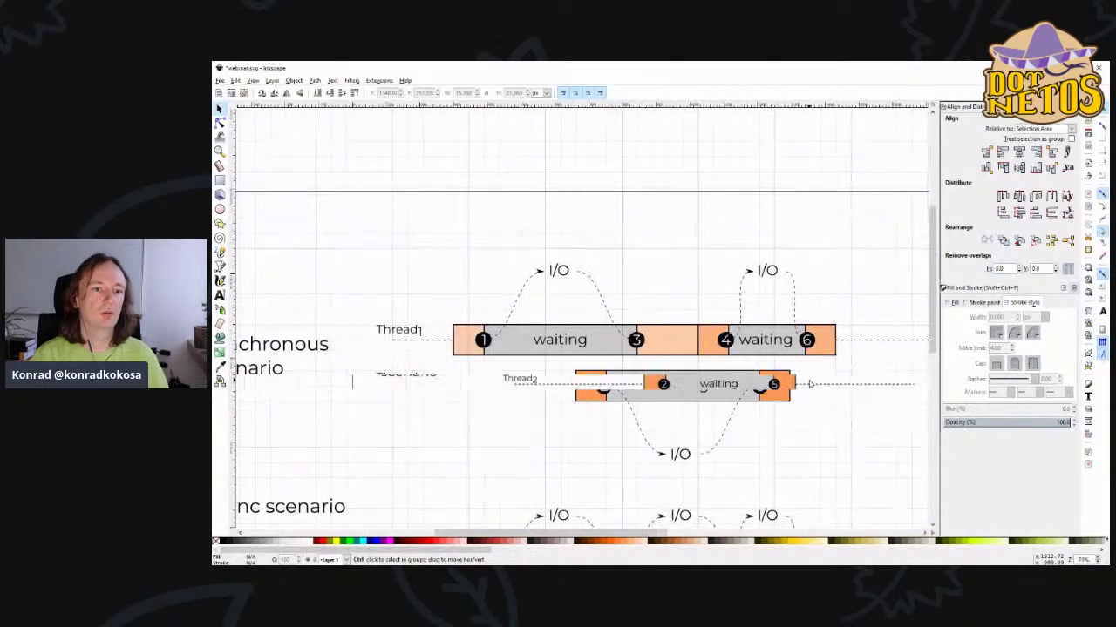
key("ctrl+s")
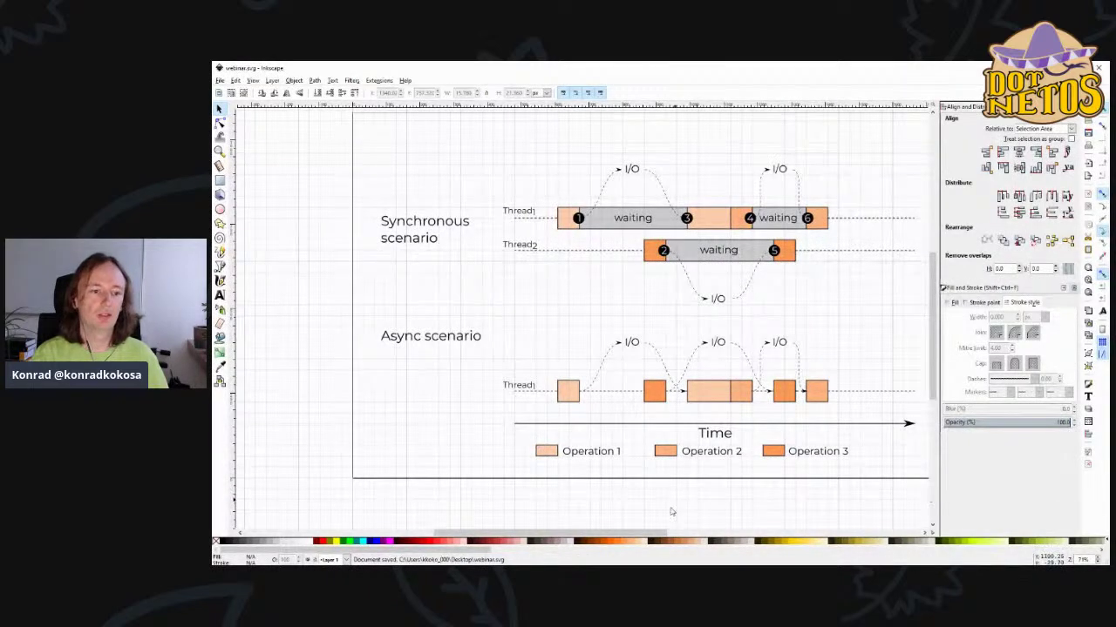
scroll(784, 392, "right", 2)
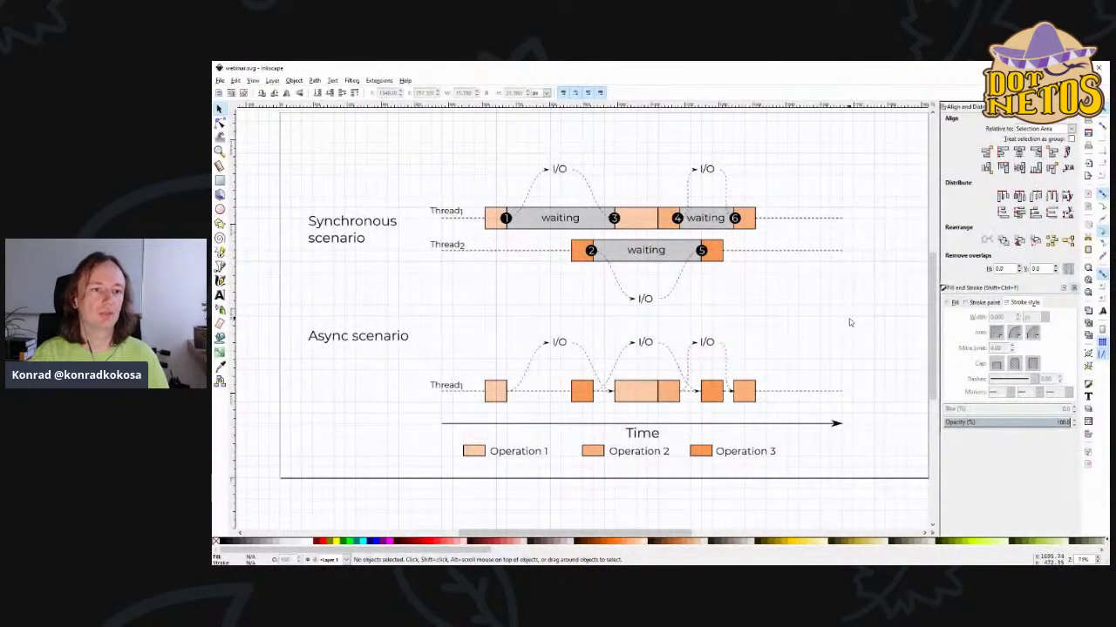
scroll(850, 323, "up", 1)
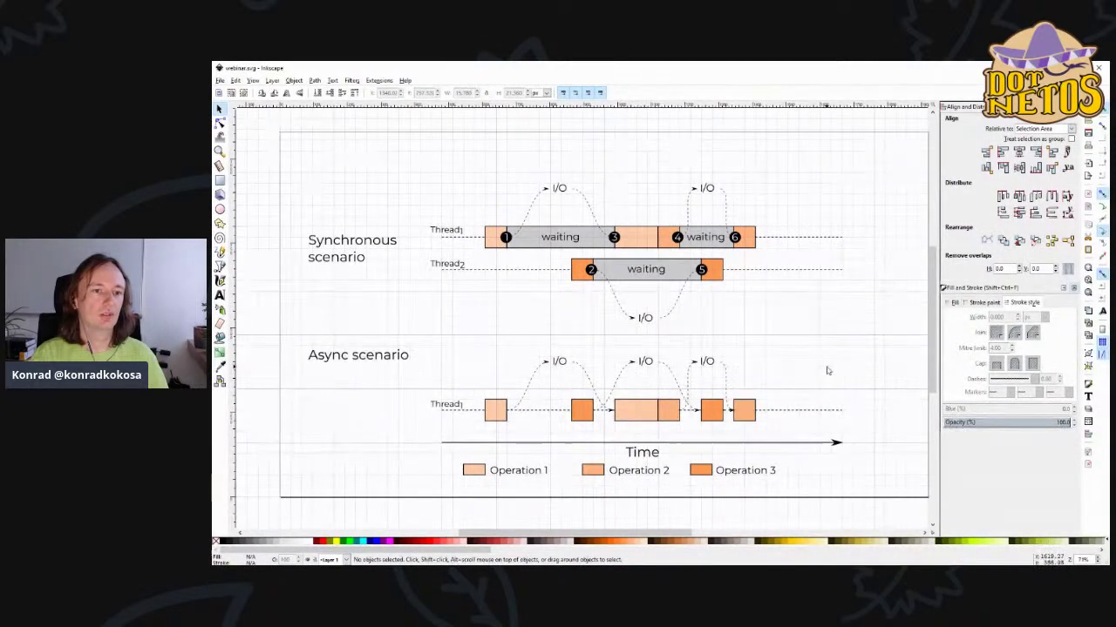
scroll(828, 370, "up", 1)
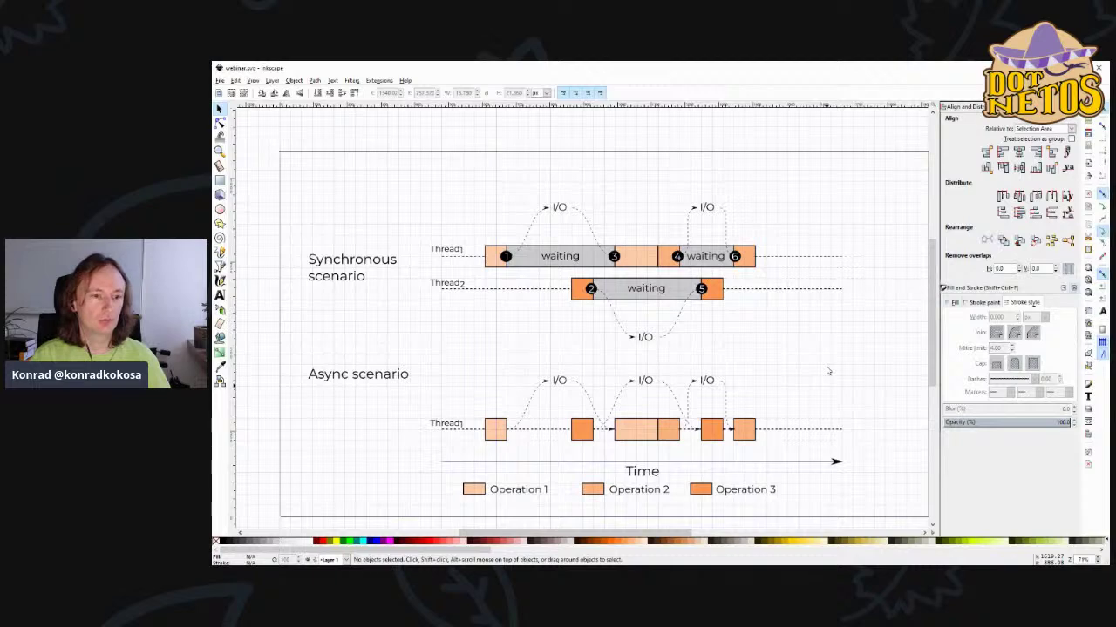
scroll(828, 370, "down", 2)
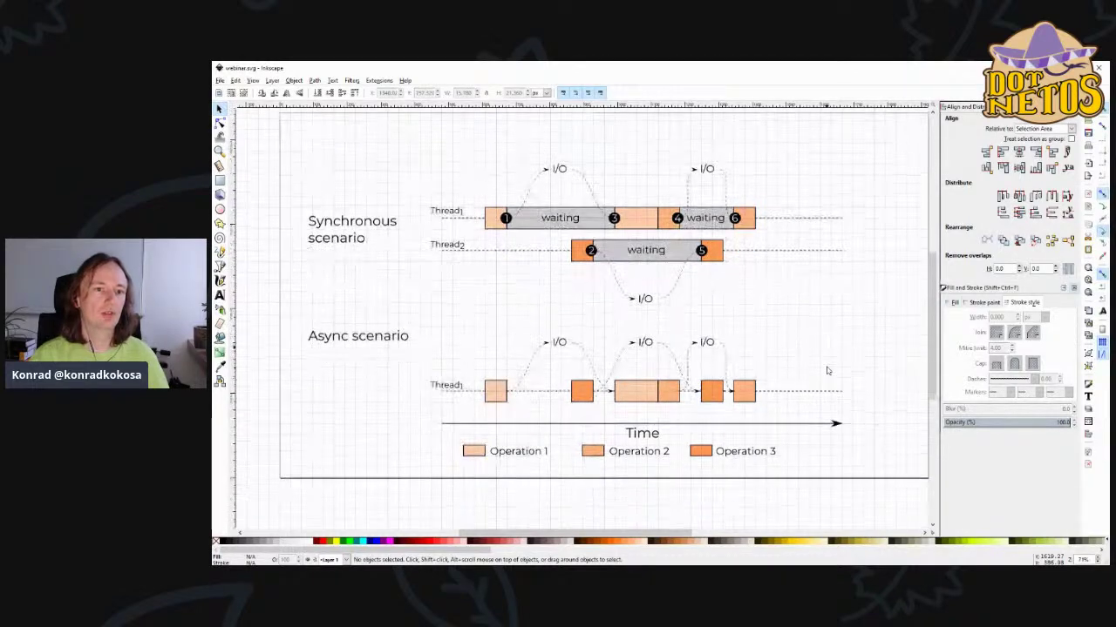
key("ctrl+s")
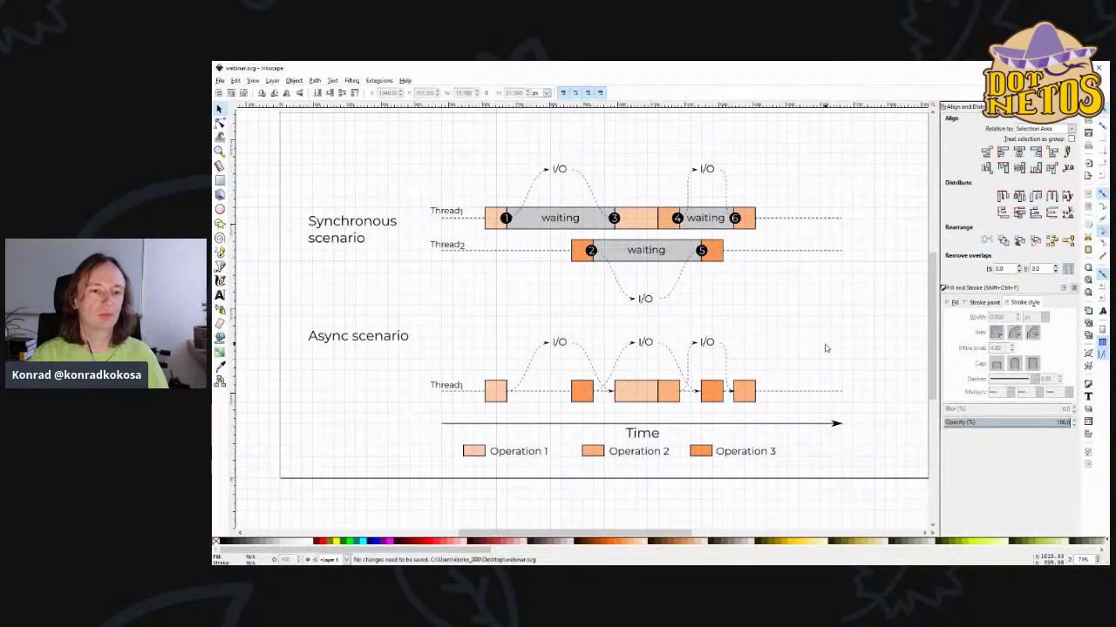
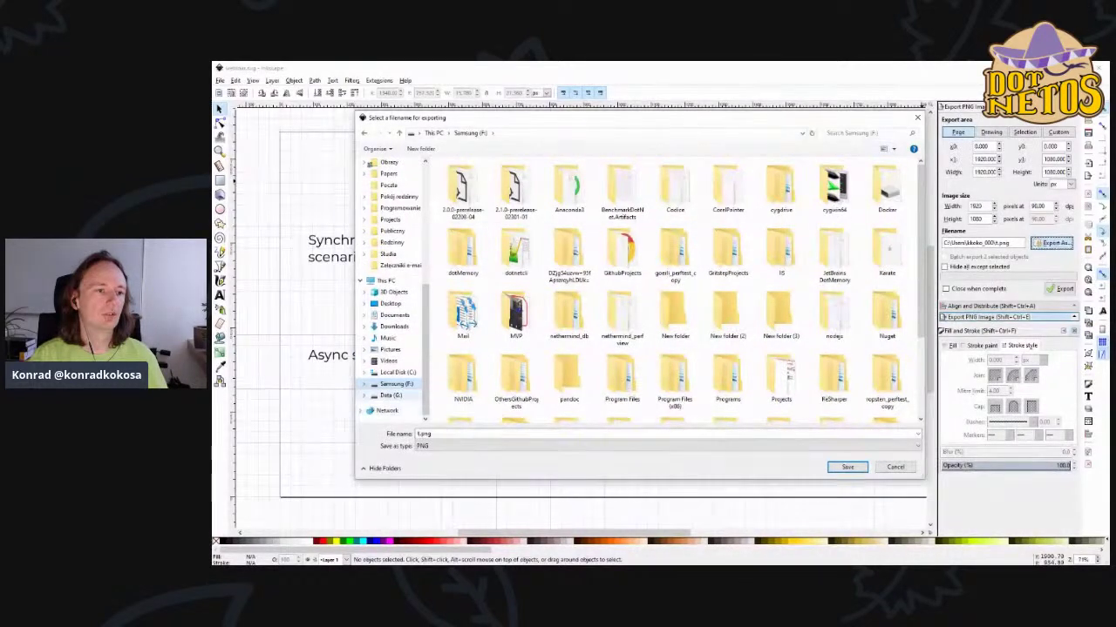
- Set the PNG export destination to image01.png in the folder Github\dotnetos\DotnetosWebinars\Drawing\images on the Data (G:) drive
left_click(390, 395)
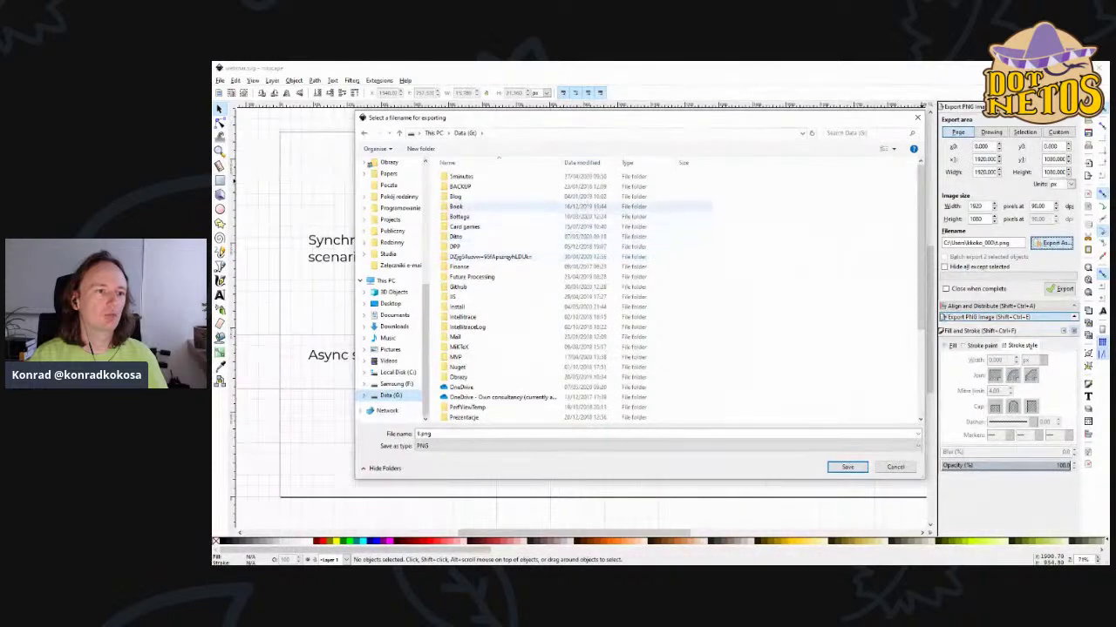
left_click(460, 287)
key("Return")
key("Down")
key("Return")
key("Down")
key("Down")
key("Return")
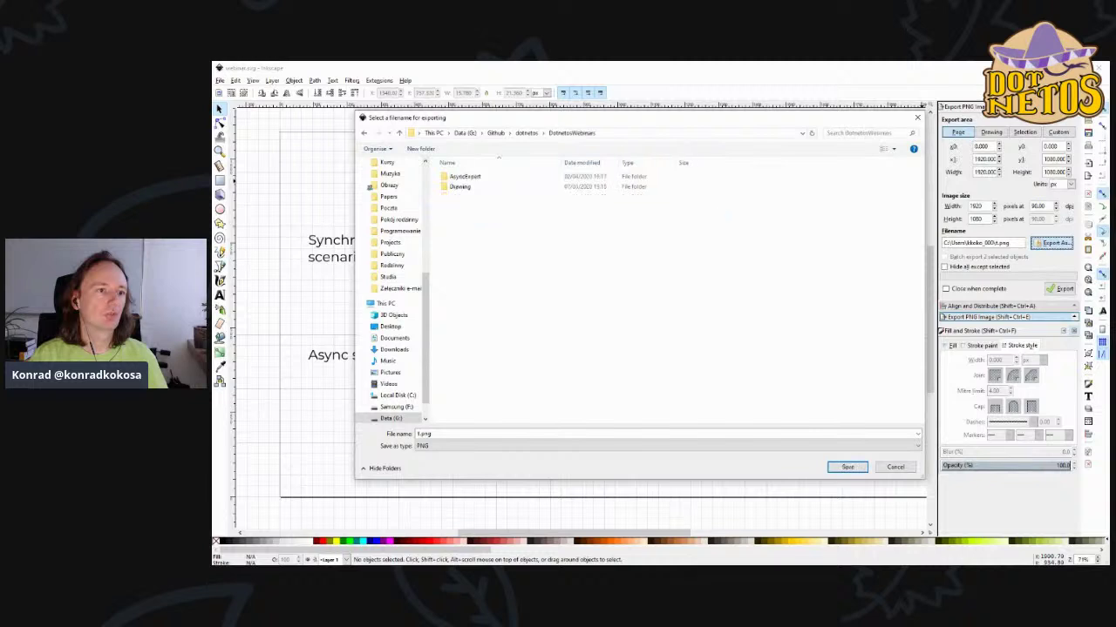
key("Down")
key("Down")
key("Return")
key("Down")
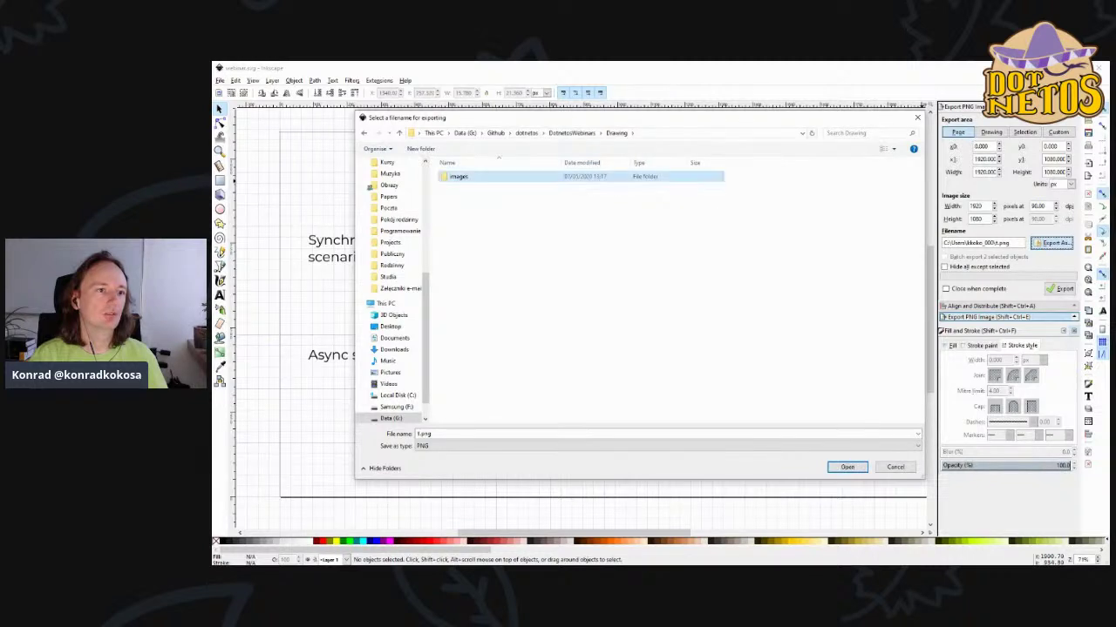
key("Return")
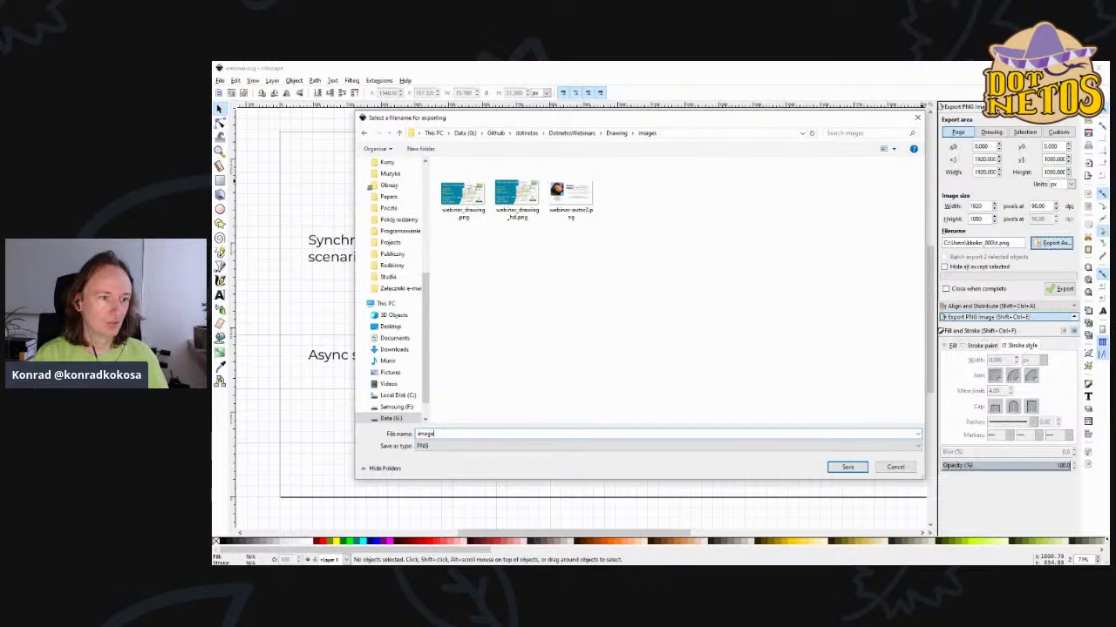
key("Return")
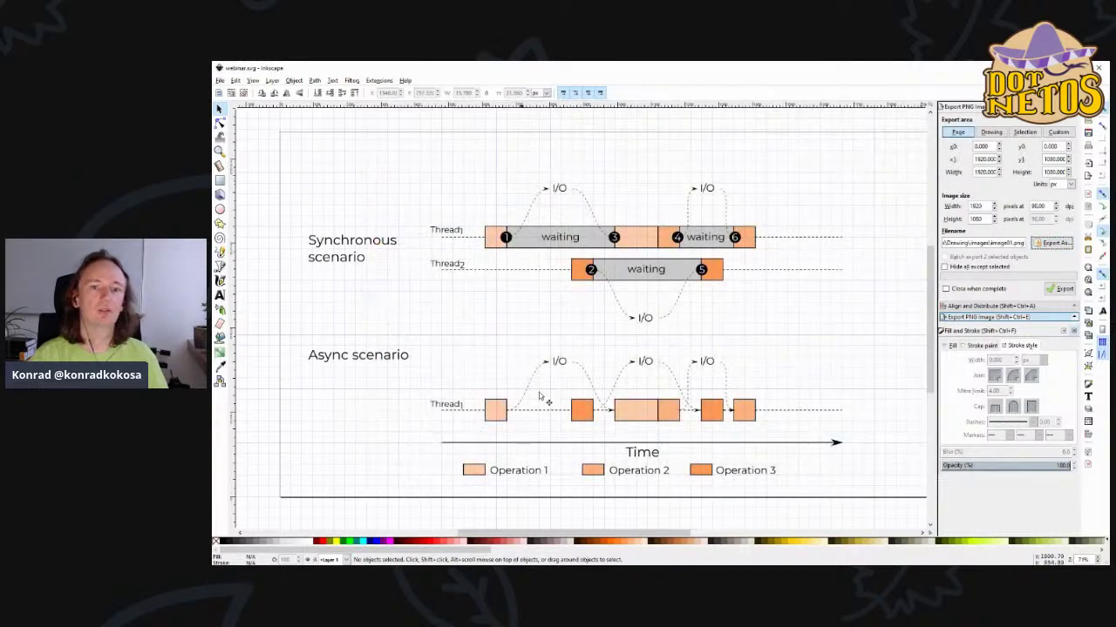
- Export the page as image01.png and save the drawing webinar.svg
left_click(1060, 290)
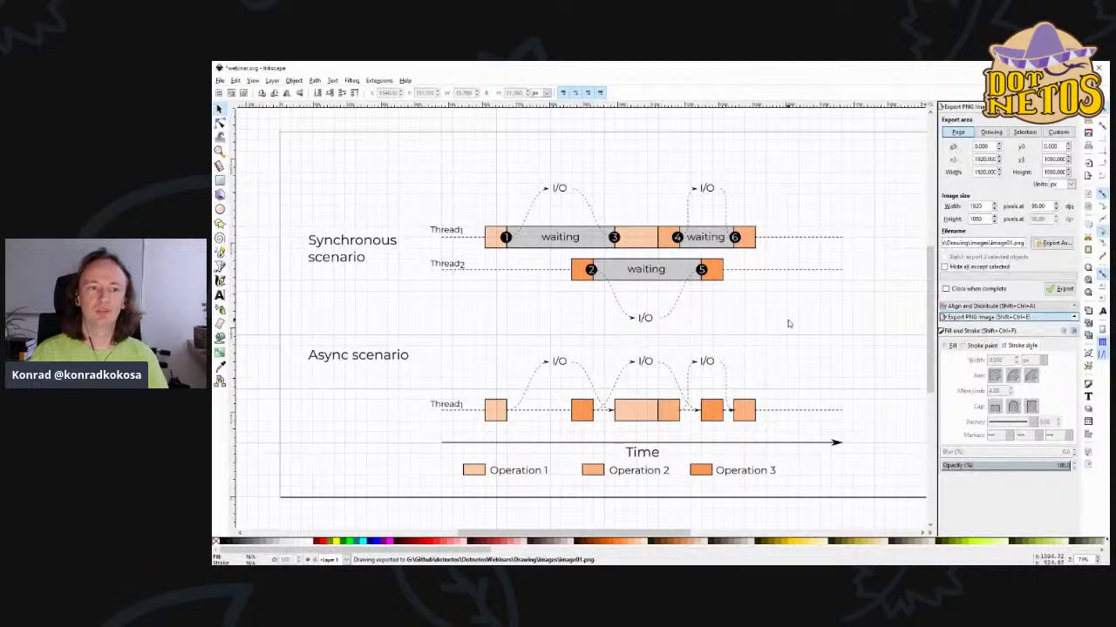
scroll(819, 327, "down", 1)
scroll(784, 366, "up", 1)
left_click_drag(648, 535, 655, 537)
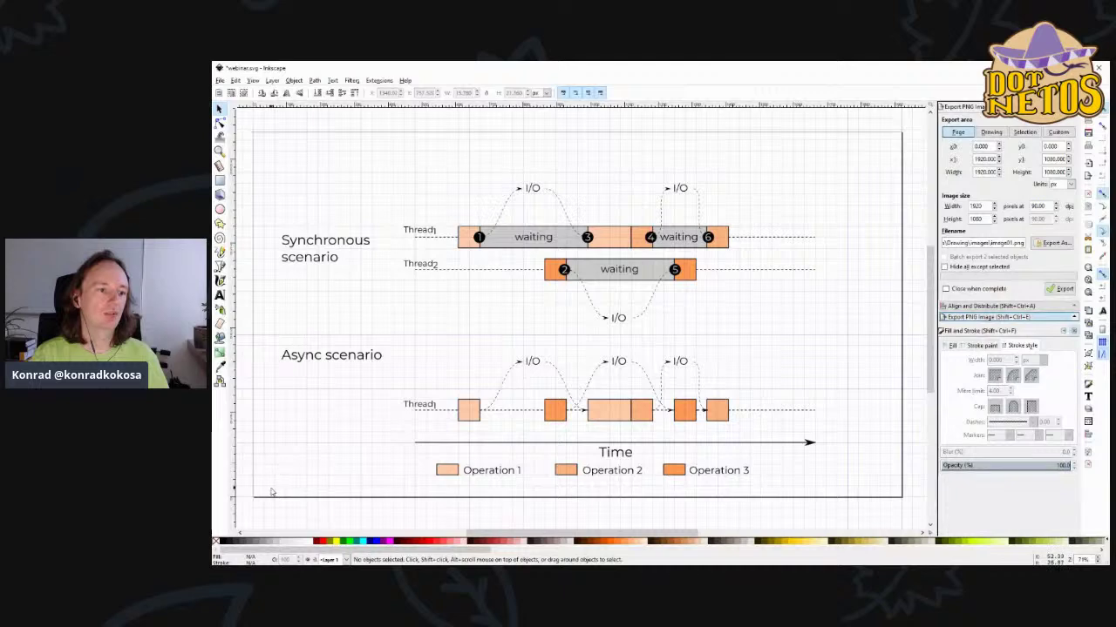
left_click(220, 80)
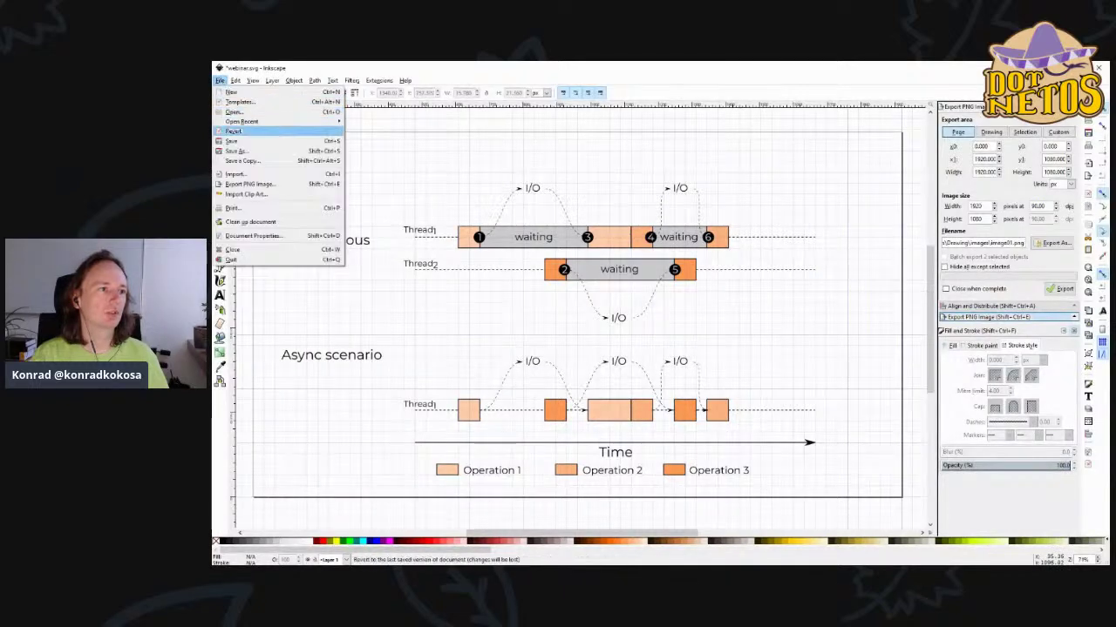
left_click(237, 140)
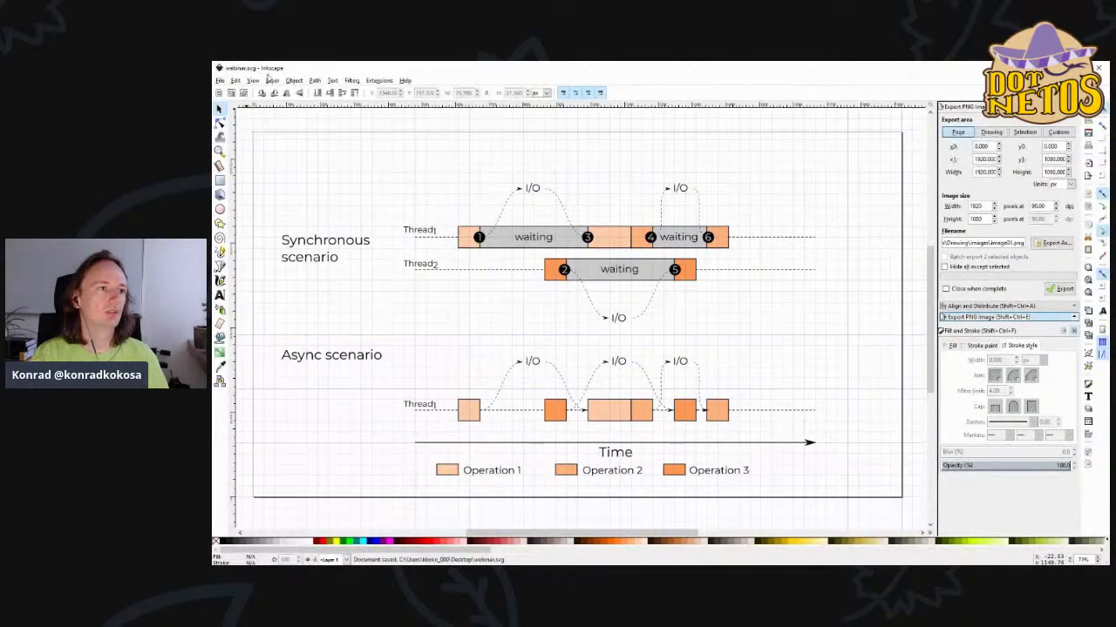
- Move both scenarios and the time arrow together up about 64 px, leaving the Time label and legend in place, and save
left_click_drag(281, 456, 898, 170)
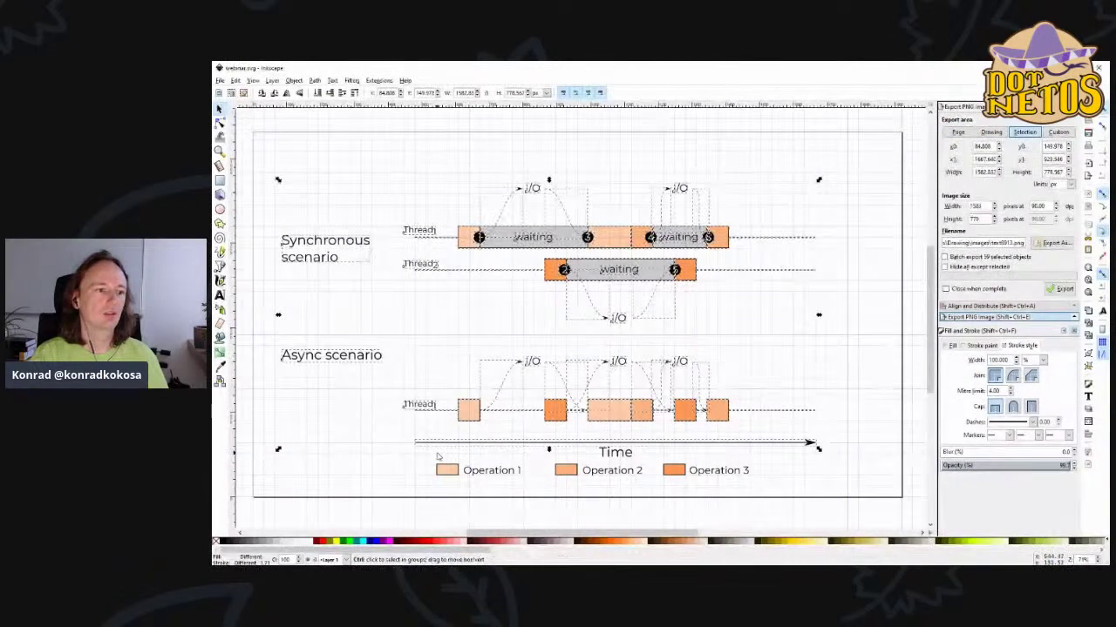
left_click_drag(418, 449, 420, 428)
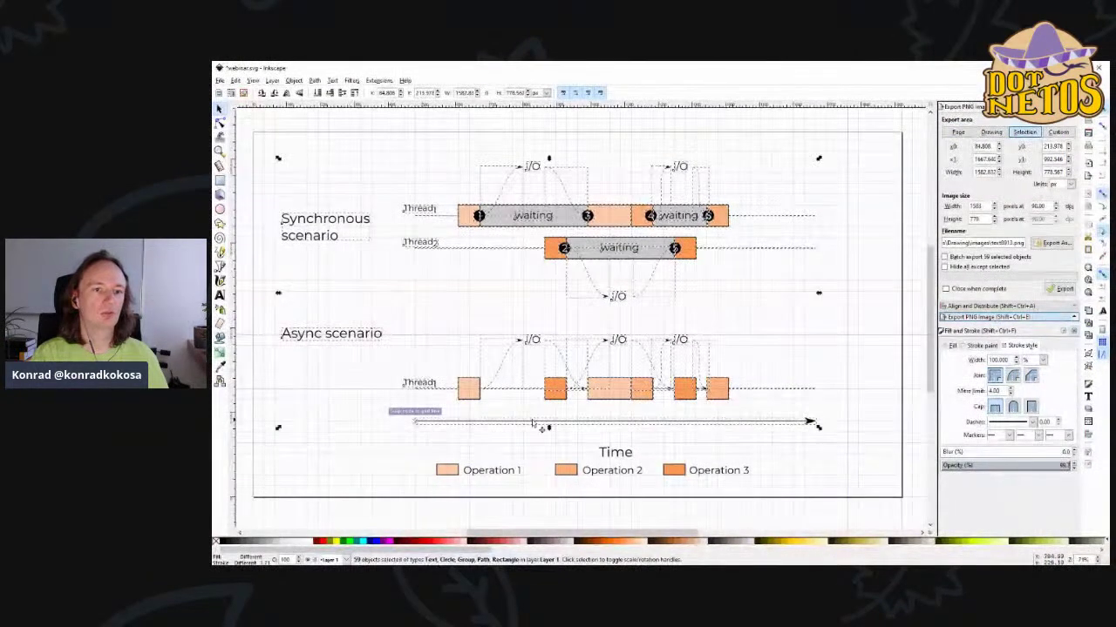
left_click(853, 373)
key("ctrl+s")
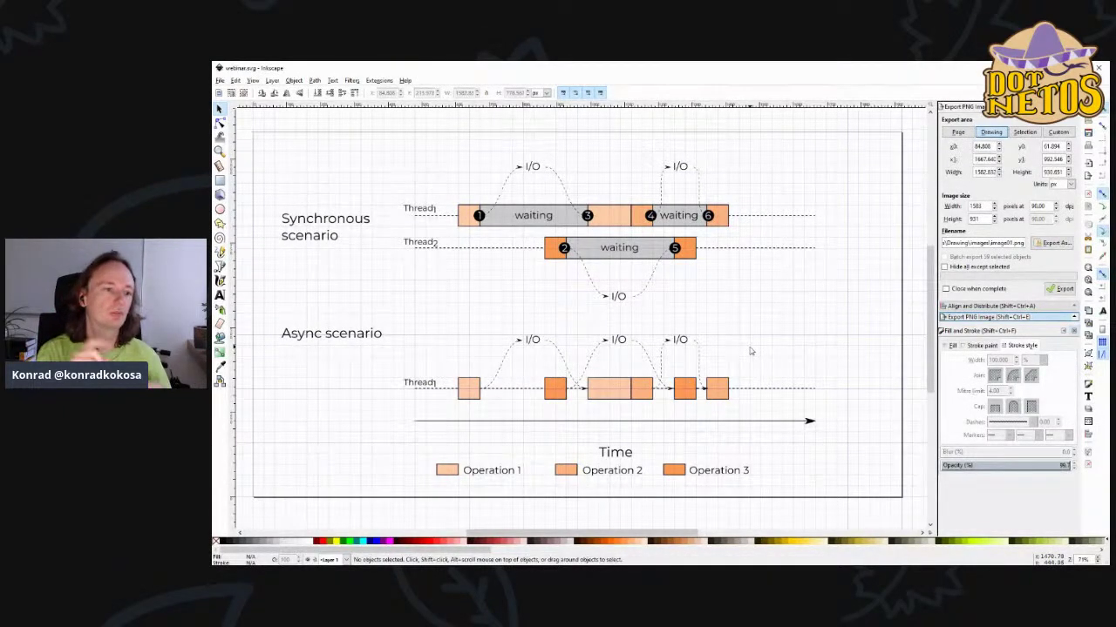
- Move the Async scenario heading down level with its Thread1 line and save the drawing
left_click_drag(357, 337, 371, 402)
left_click(373, 341)
key("ctrl+s")
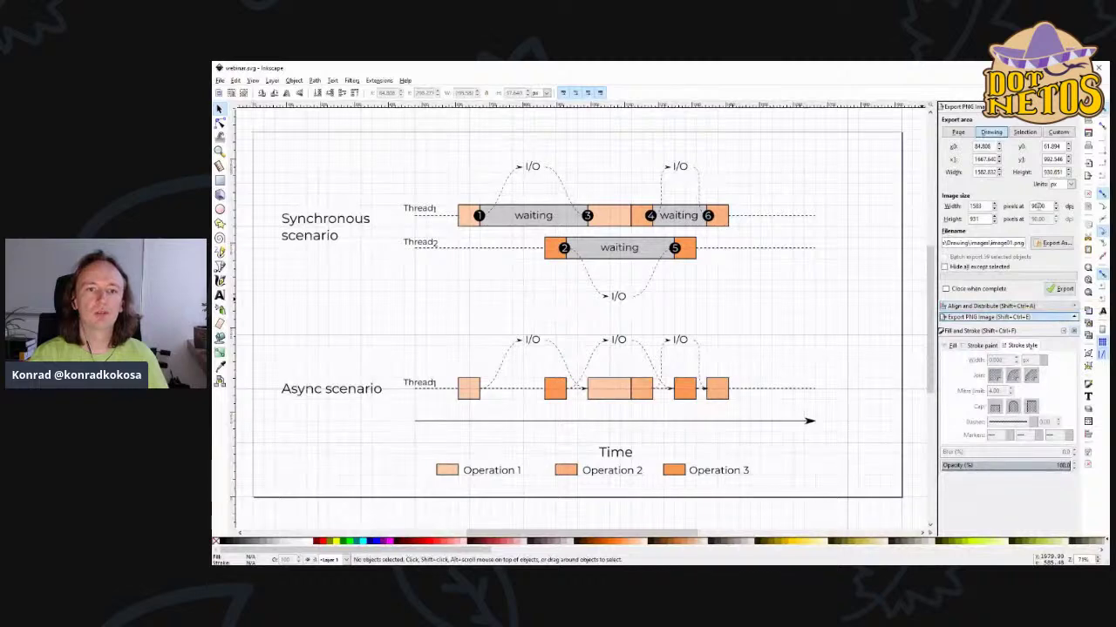
- Close the PNG export, Align and Distribute, and Fill and Stroke dialogs to free up the canvas, and save
left_click(1075, 107)
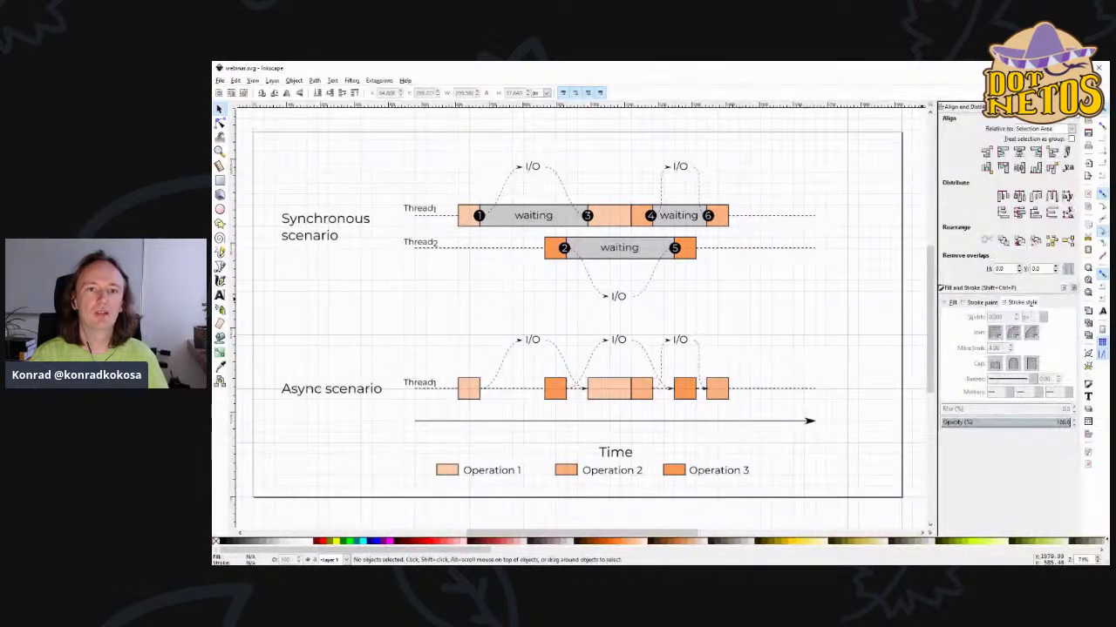
left_click(1075, 106)
left_click(1074, 106)
key("ctrl+s")
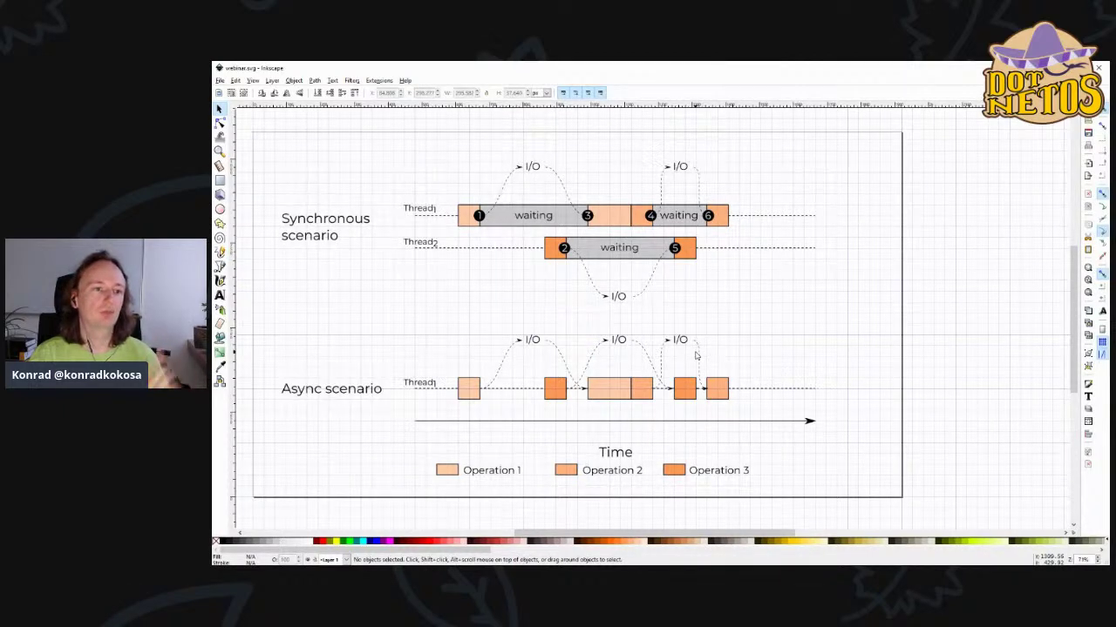
- Show the list of layers and add two new layers above the current one with their default names
left_click(273, 80)
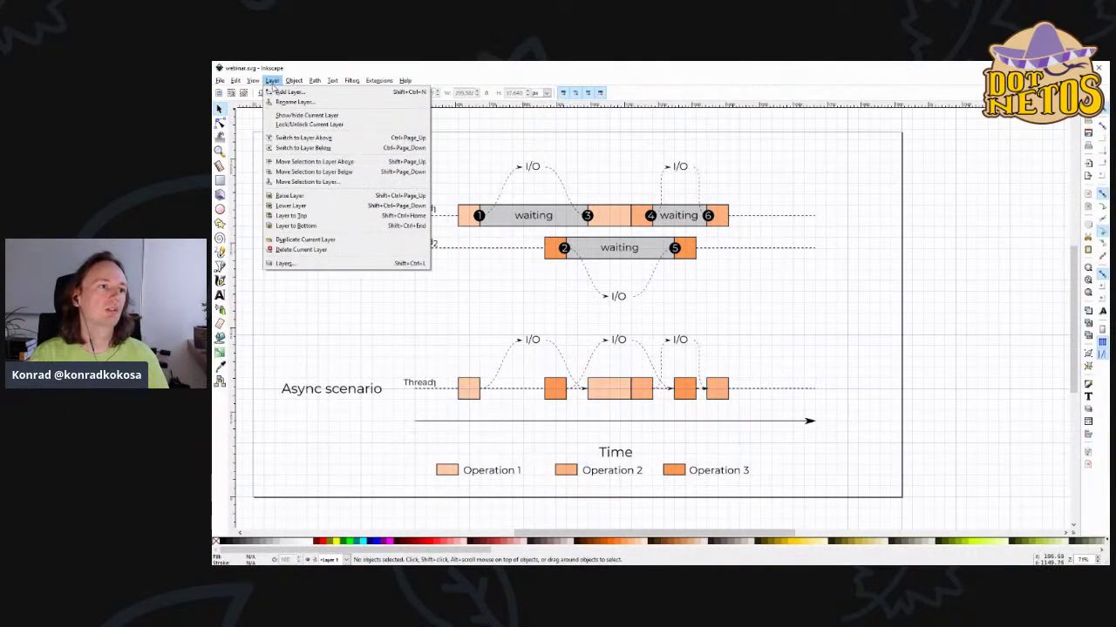
left_click(287, 264)
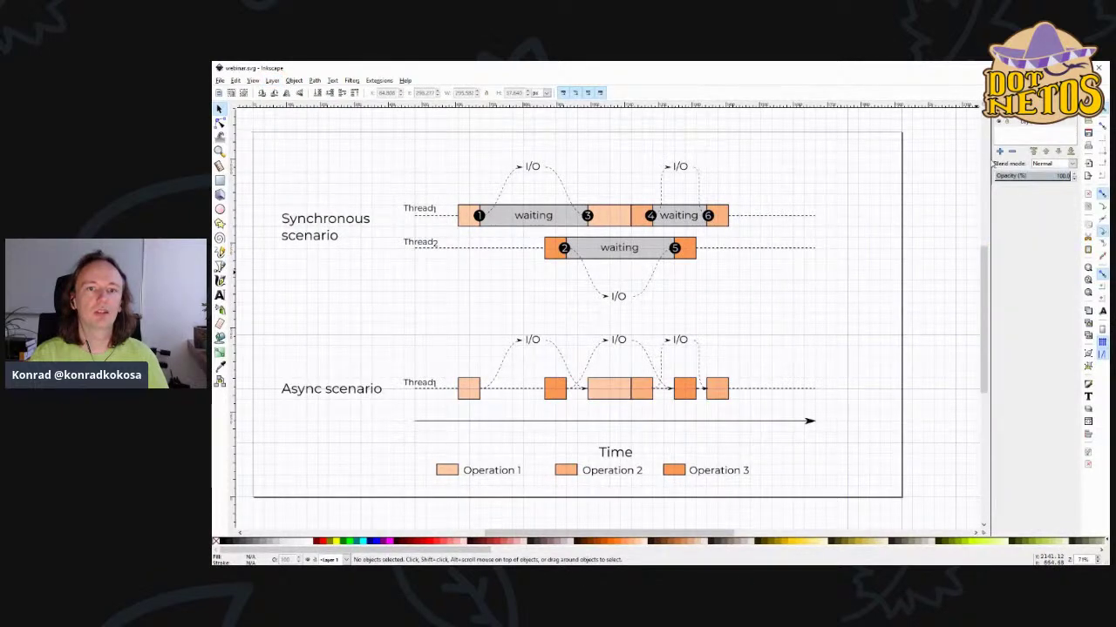
left_click(940, 151)
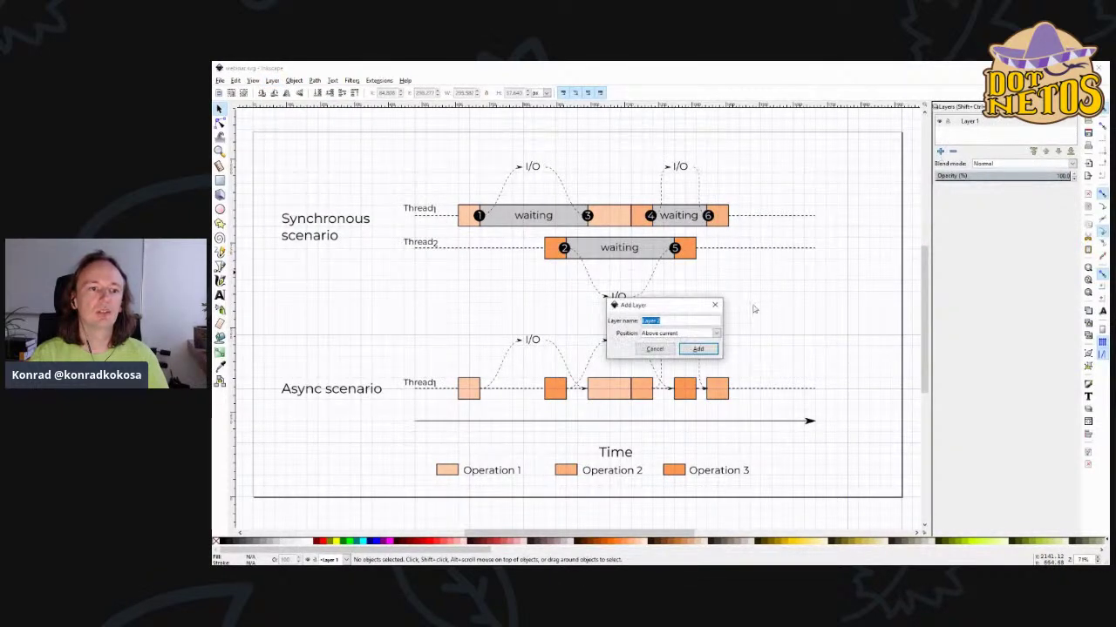
left_click(697, 349)
left_click(940, 151)
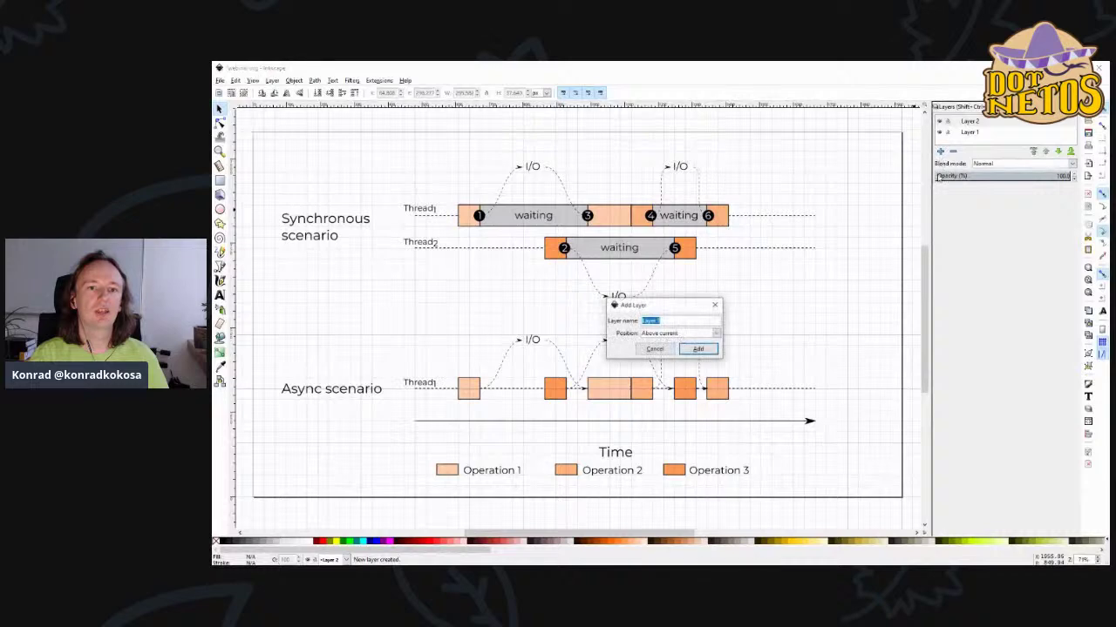
left_click(699, 348)
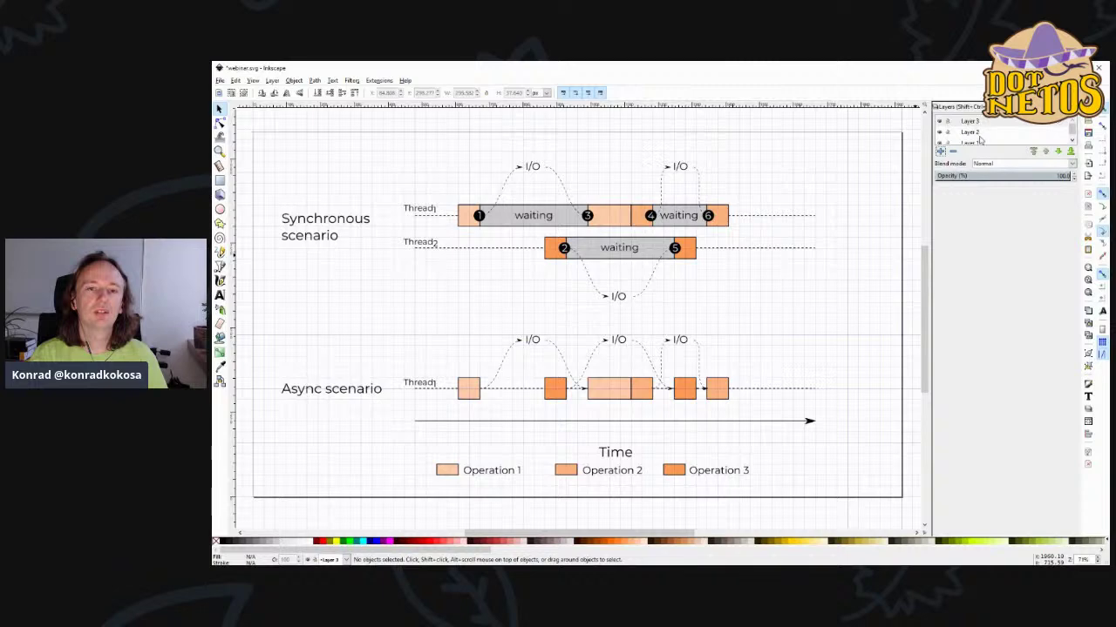
- Look through the layers, toggle Layer 3's visibility off and on, and close the layer list
scroll(1071, 140, "down", 1)
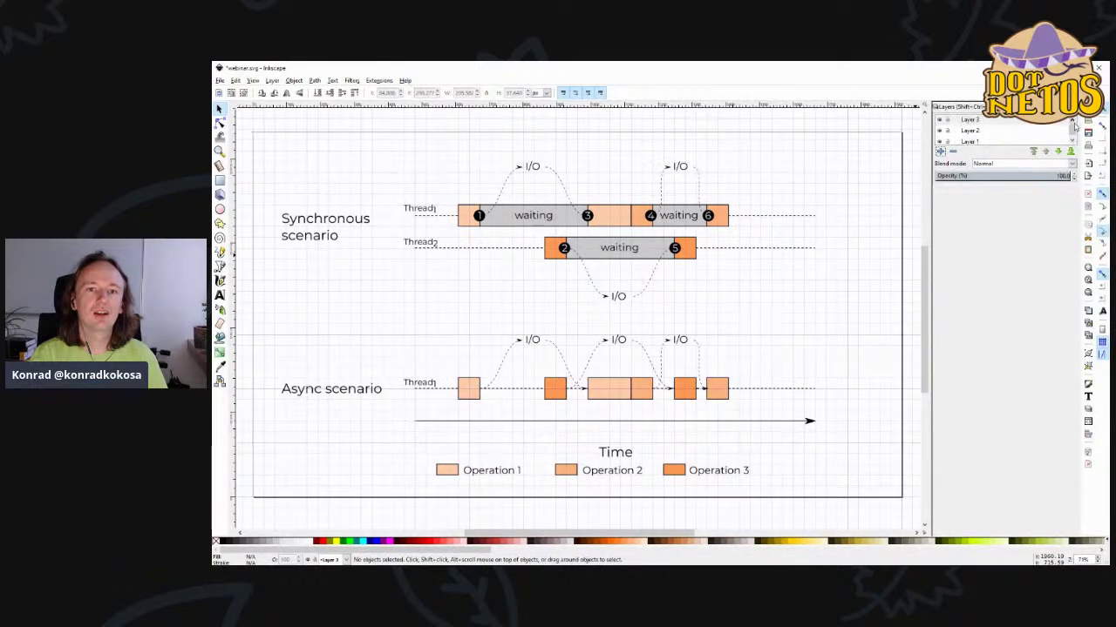
left_click(976, 139)
scroll(981, 129, "up", 1)
left_click(958, 121)
left_click(942, 123)
left_click(943, 123)
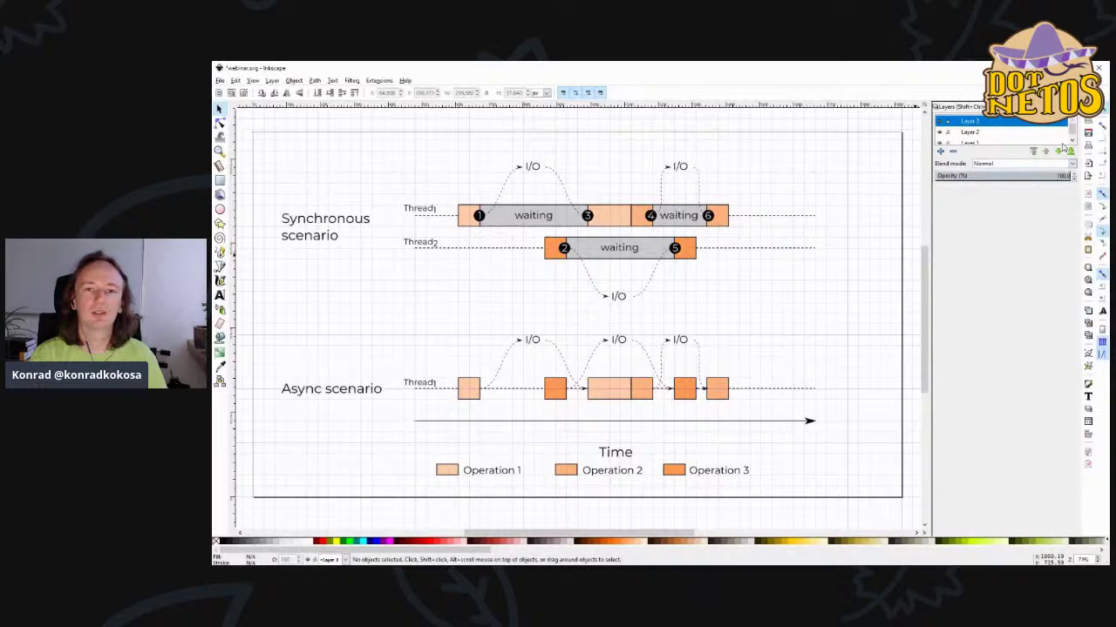
left_click(1075, 114)
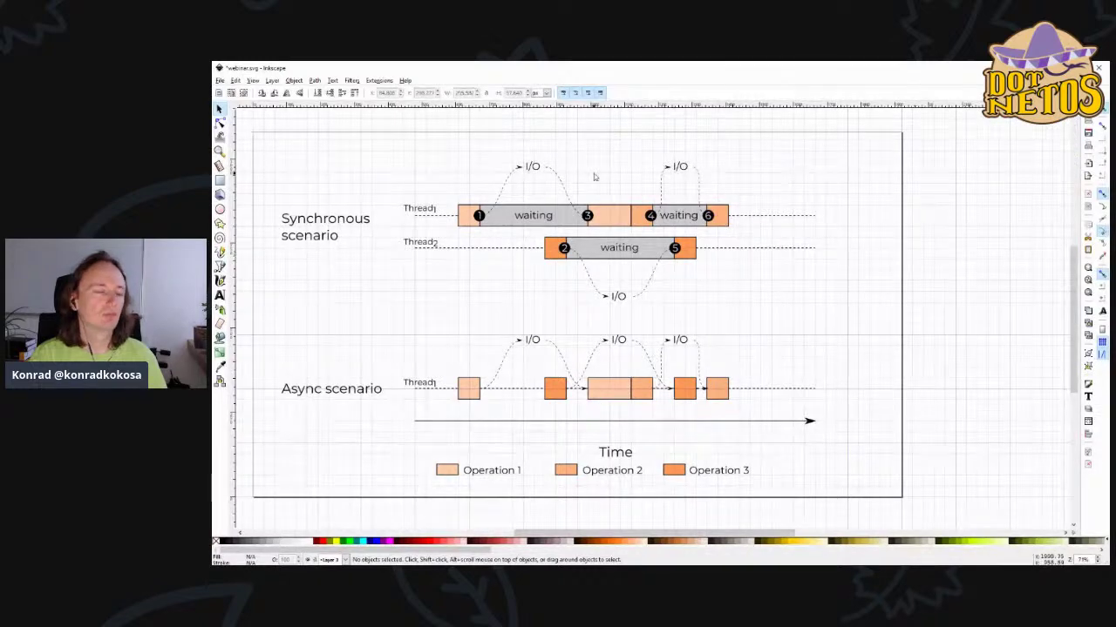
- Save webinar.svg with its added layers
left_click(221, 80)
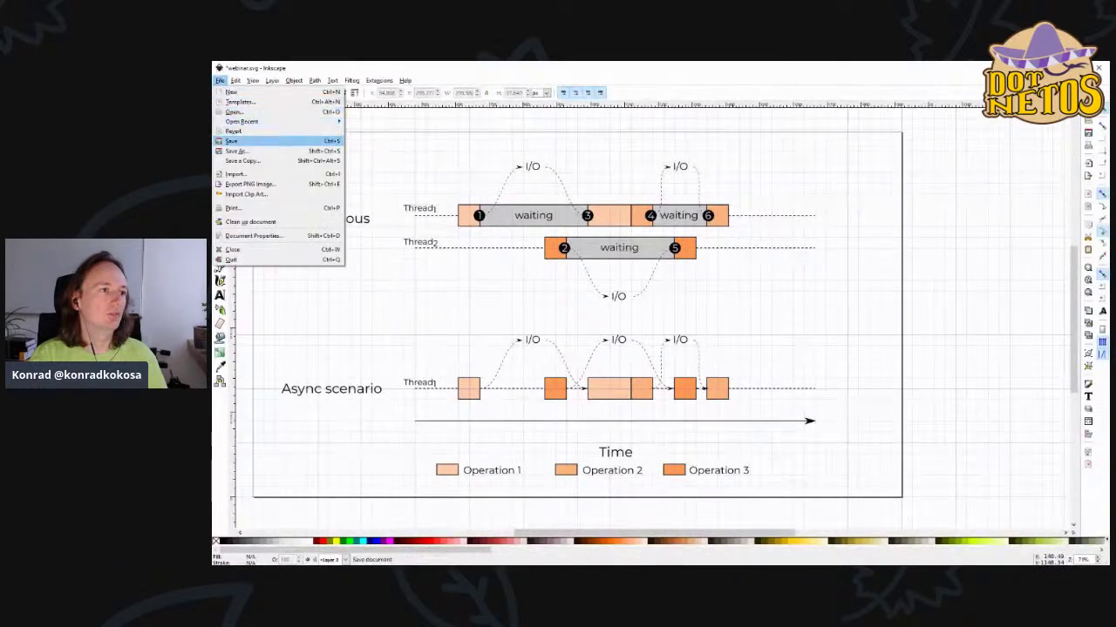
left_click(249, 136)
scroll(767, 488, "left", 2)
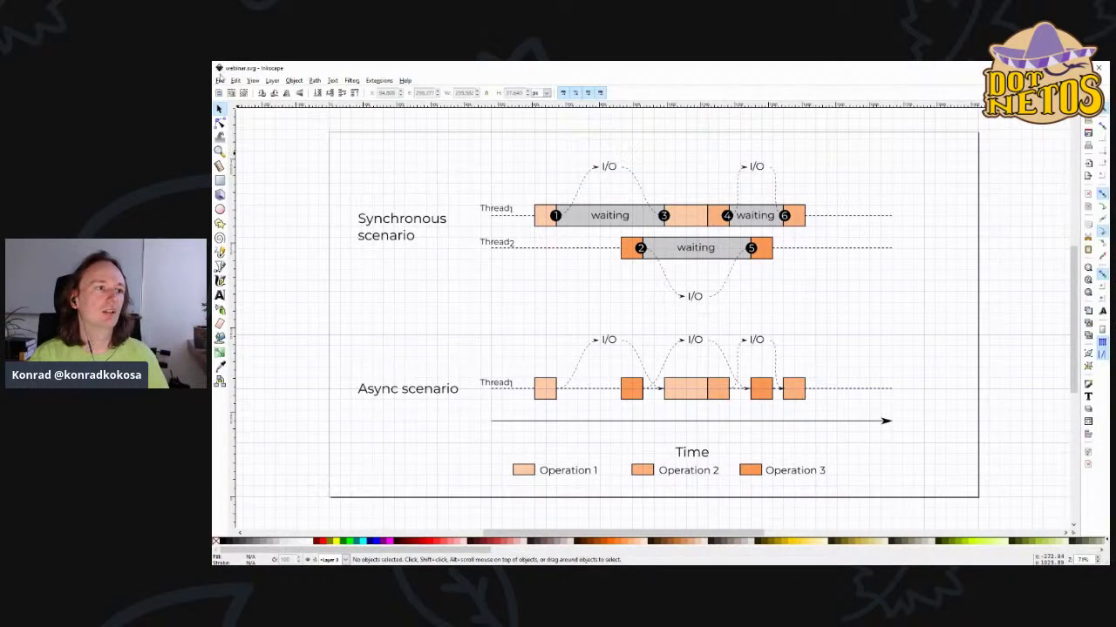
- Save the drawing under the new name webinar_final as an Inkscape SVG on the Desktop
left_click(220, 79)
left_click(247, 154)
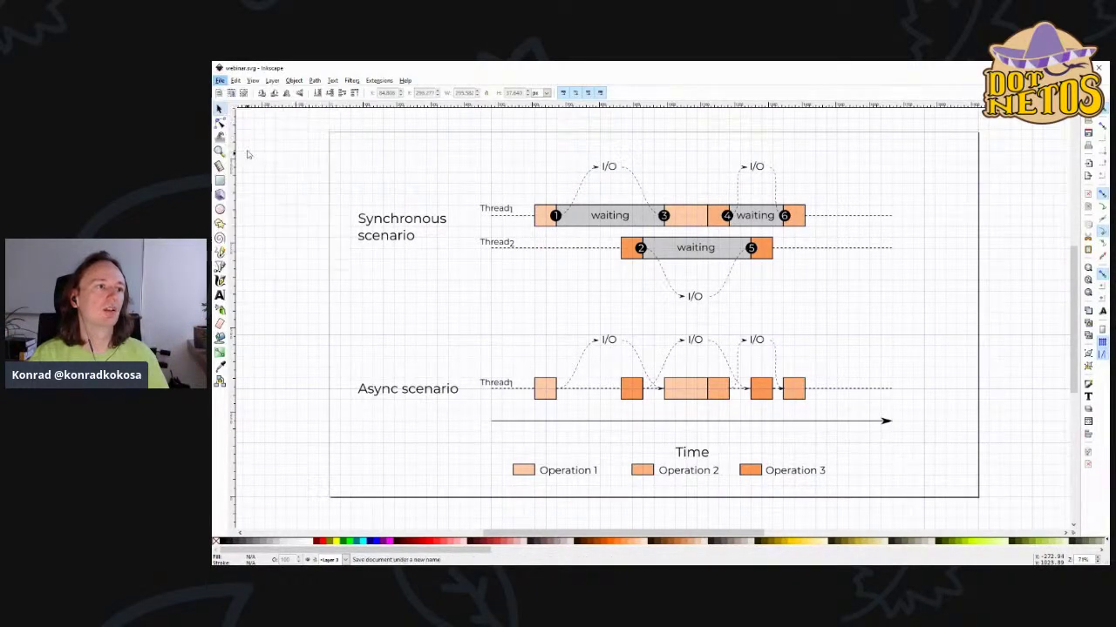
key("End")
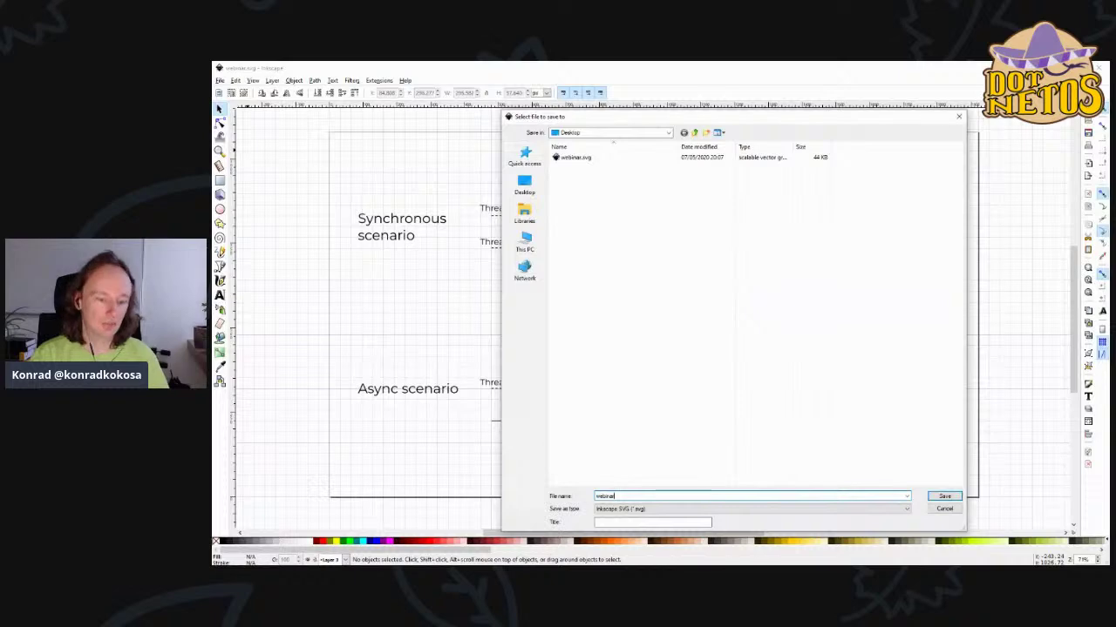
type("_final")
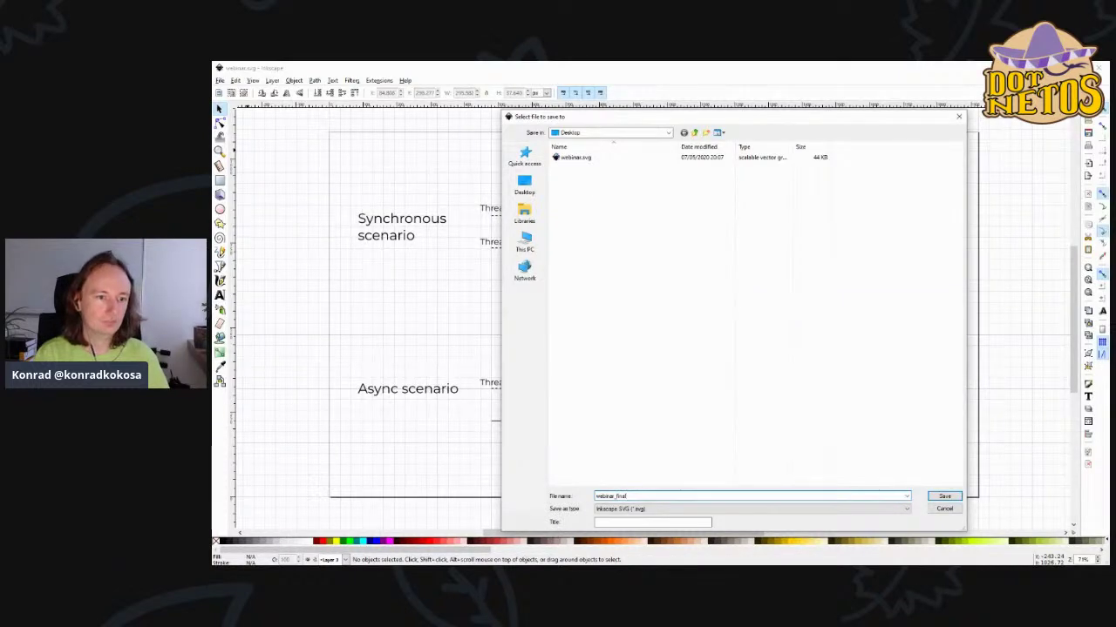
key("Return")
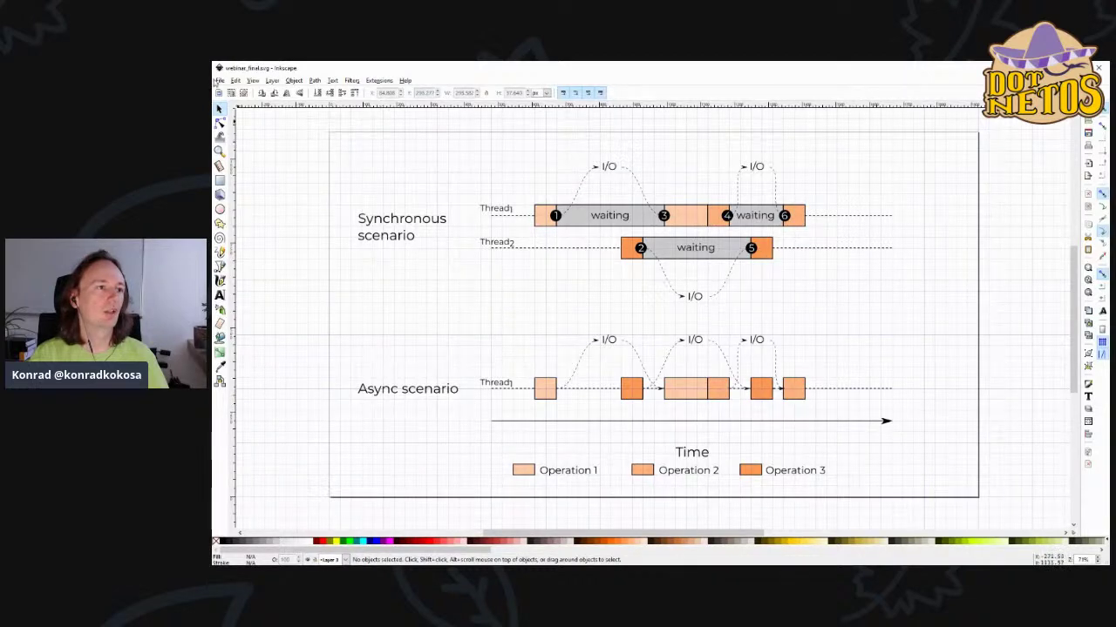
left_click(218, 80)
left_click(244, 147)
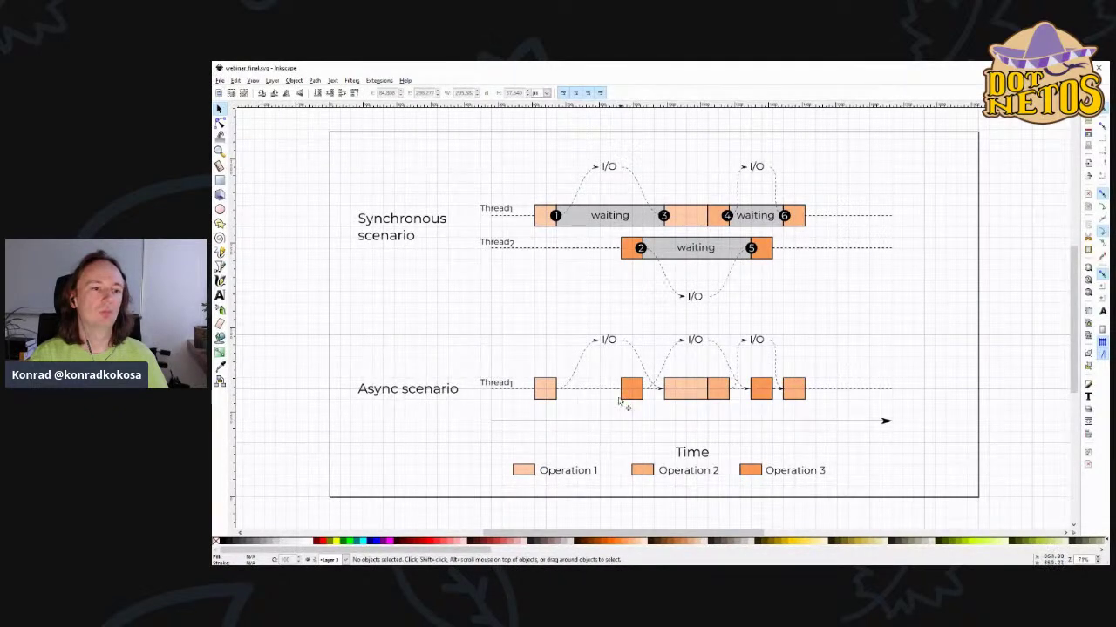
- Delete the whole async scenario with the time arrow and legend, and remove the Thread2 row from the synchronous scenario
left_click_drag(343, 489, 954, 315)
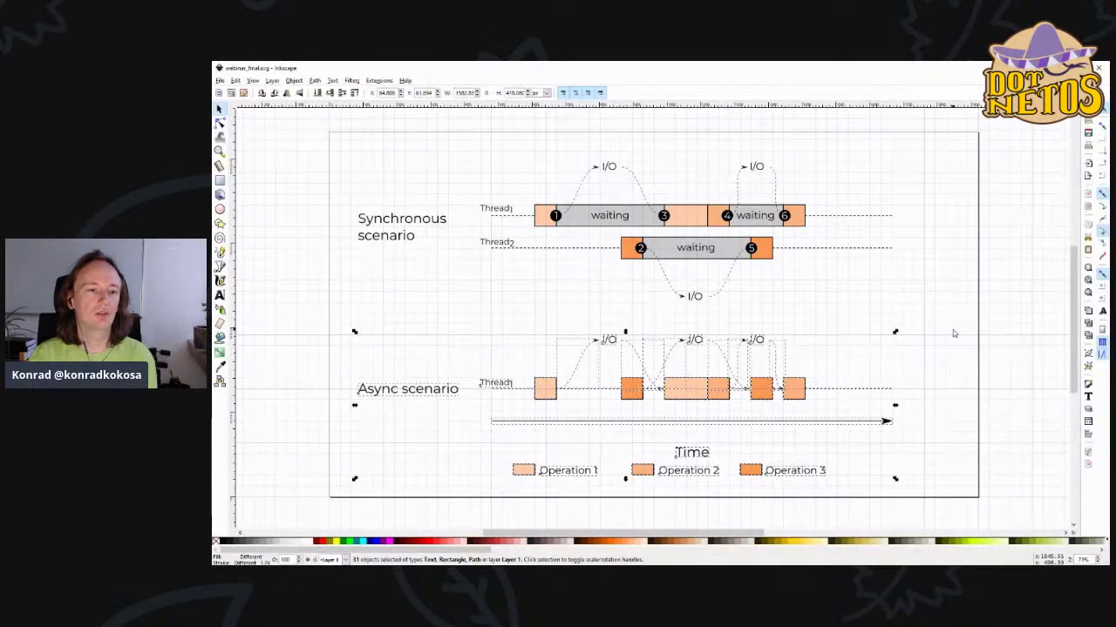
key("Delete")
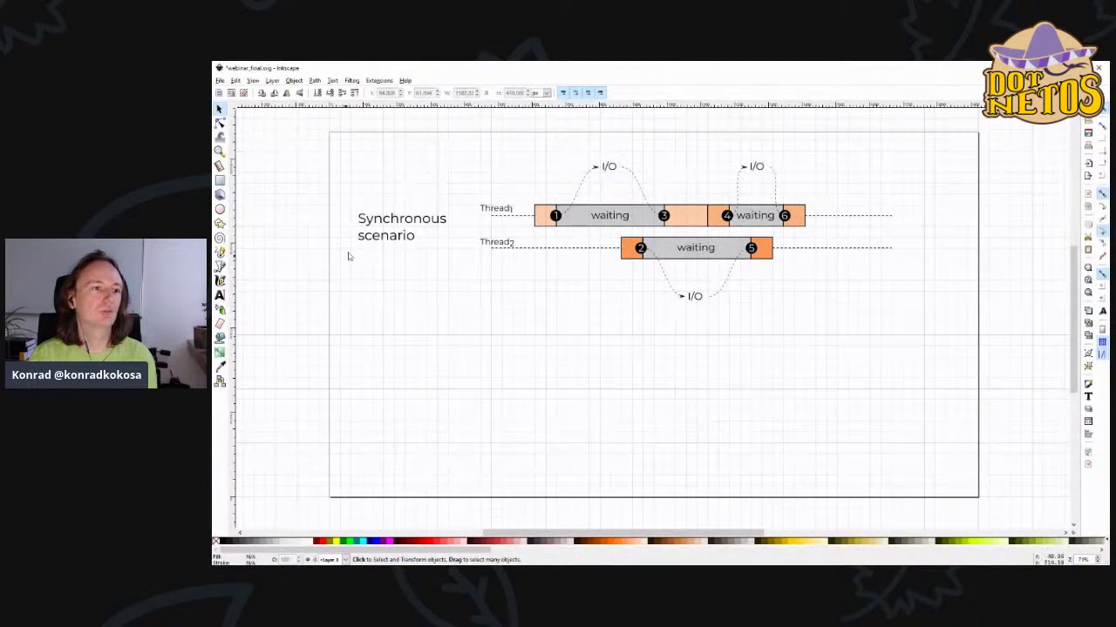
left_click(499, 242)
key("Delete")
left_click_drag(957, 306, 578, 231)
key("Delete")
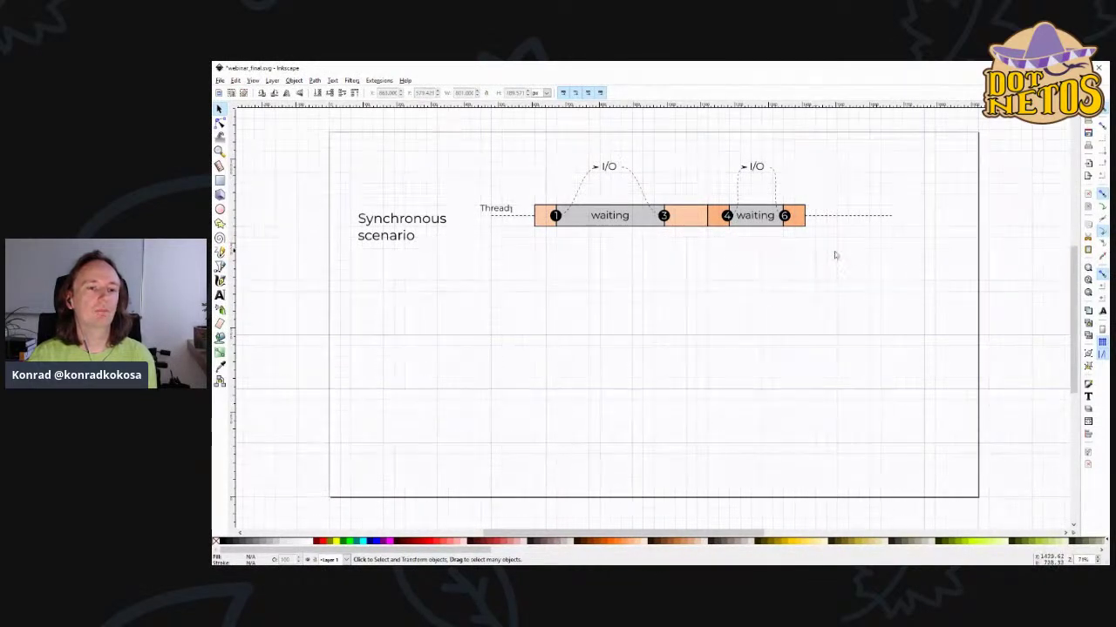
- Delete marker 1, the first I/O label with its dashed arcs, and the first waiting bar with its text from Thread1
left_click(556, 217)
left_click(579, 192)
key("Delete")
left_click(636, 179)
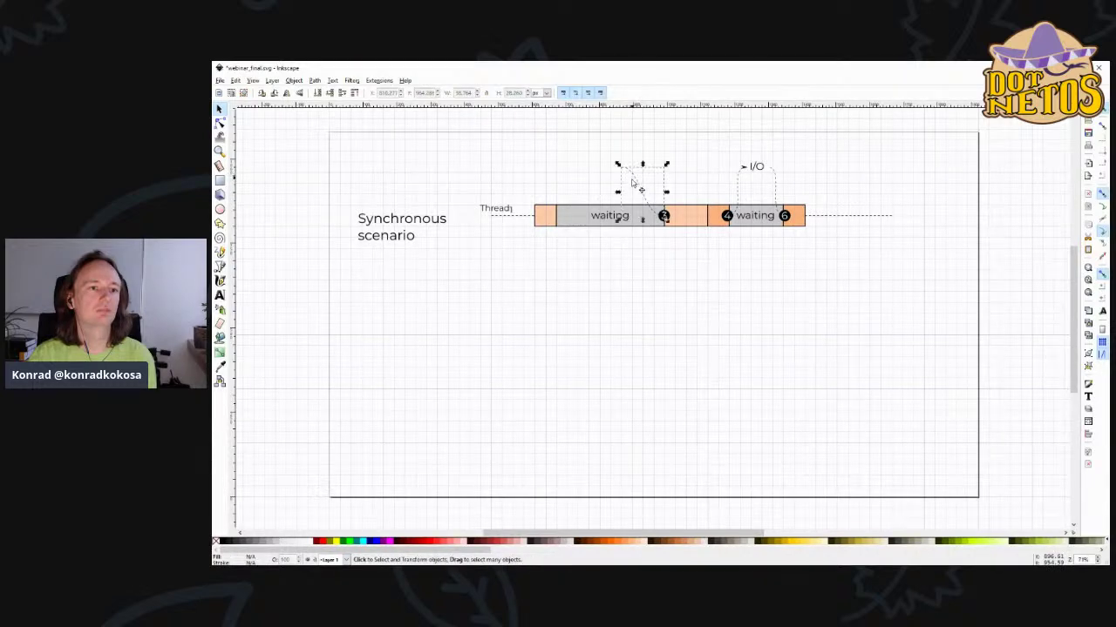
key("Delete")
left_click(627, 222)
key("Delete")
left_click(610, 216)
key("Delete")
- Delete the remaining Thread1 blocks, markers and second I/O arcs plus the trailing dashed line, keeping only the first block
left_click_drag(586, 234, 811, 150)
key("Delete")
left_click(832, 218)
key("Delete")
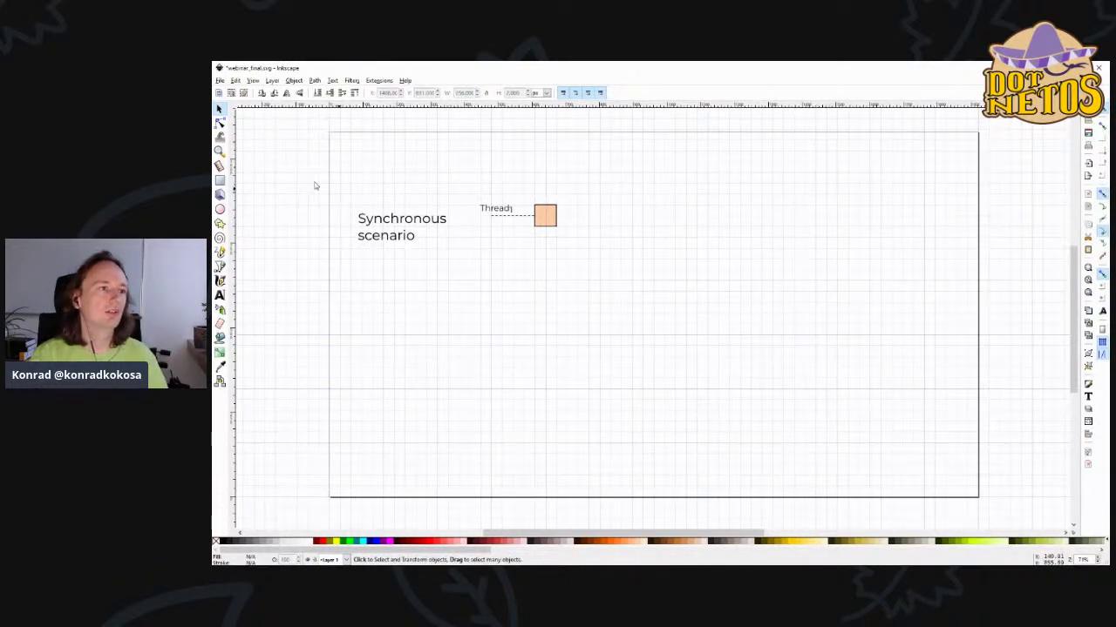
- Save the stripped-down drawing as image01 in Inkscape SVG format on the Desktop
left_click(220, 80)
left_click(246, 152)
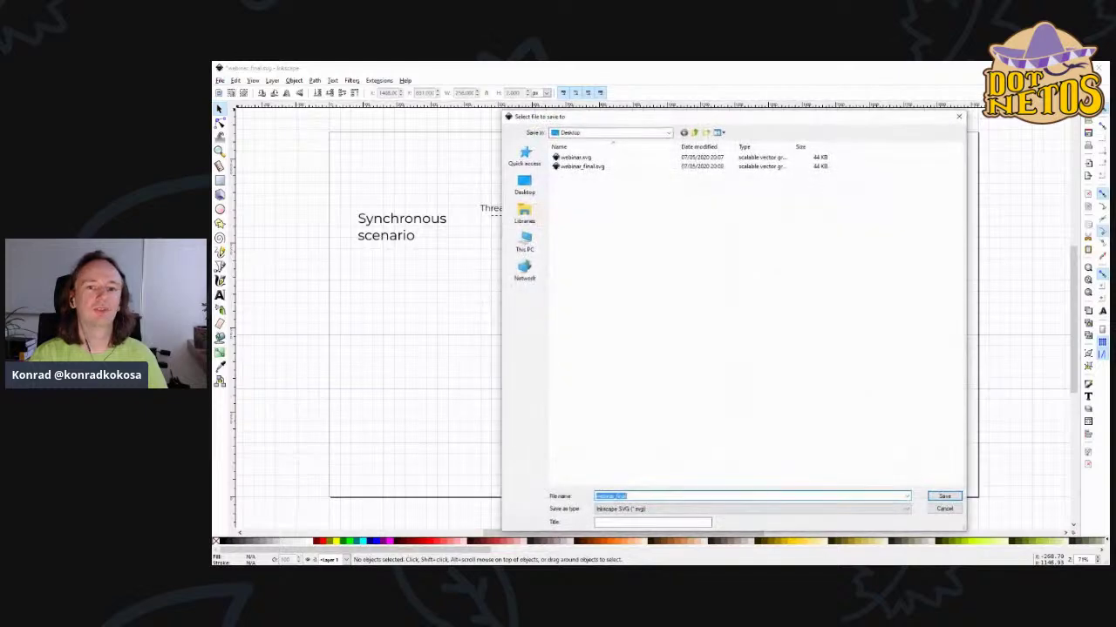
type("maped")
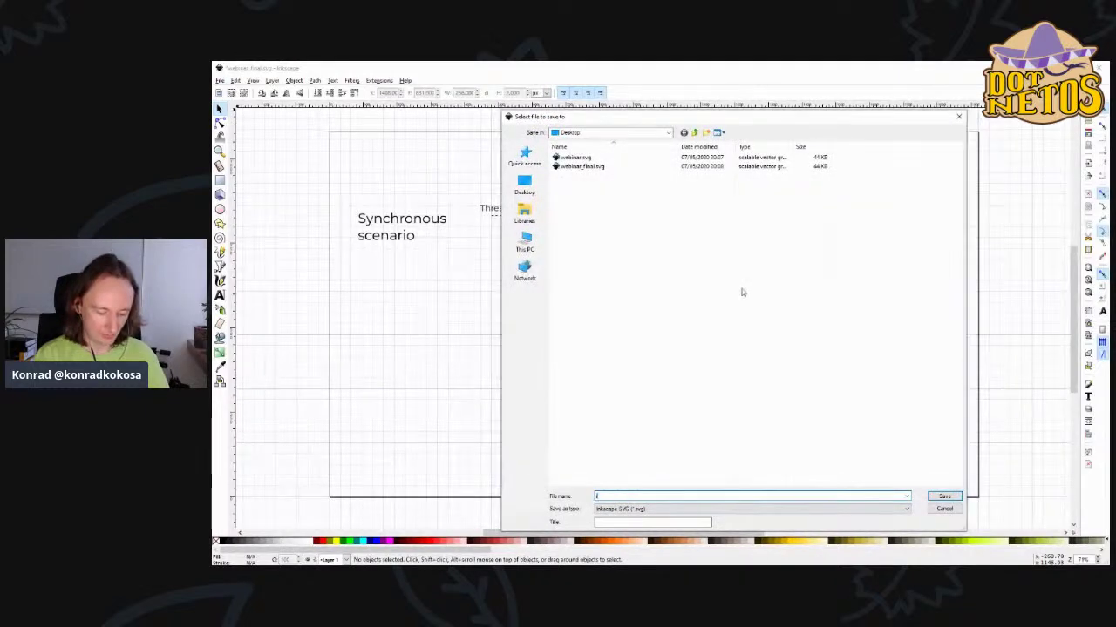
type("01")
key("Return")
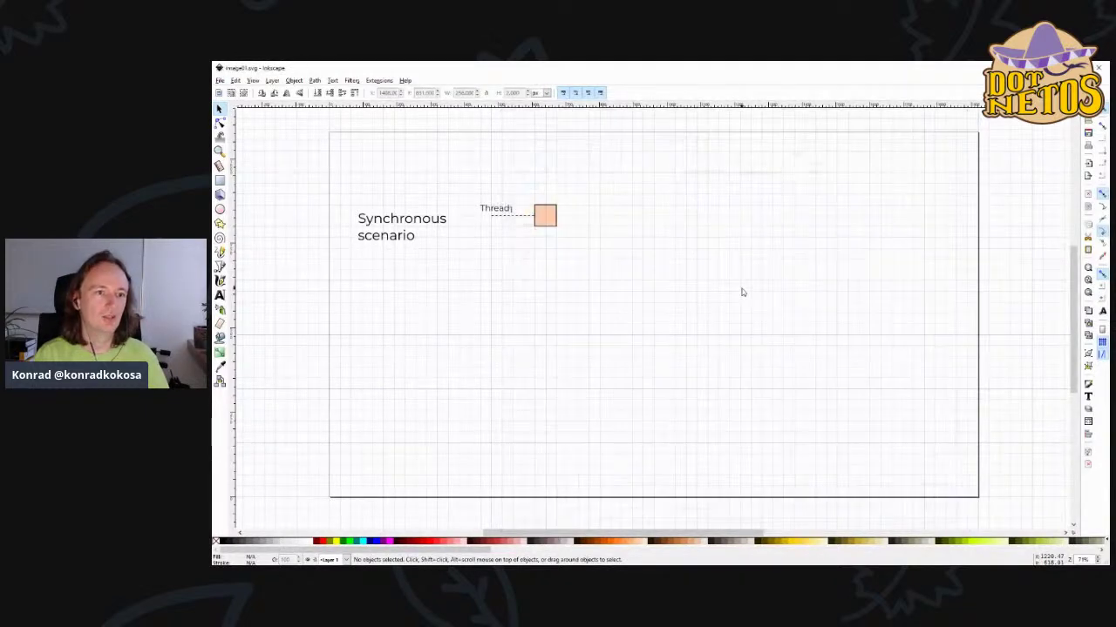
- Export the whole page at 1920 × 1080 pixels as image01.png, replacing the existing file
left_click(220, 81)
left_click(233, 187)
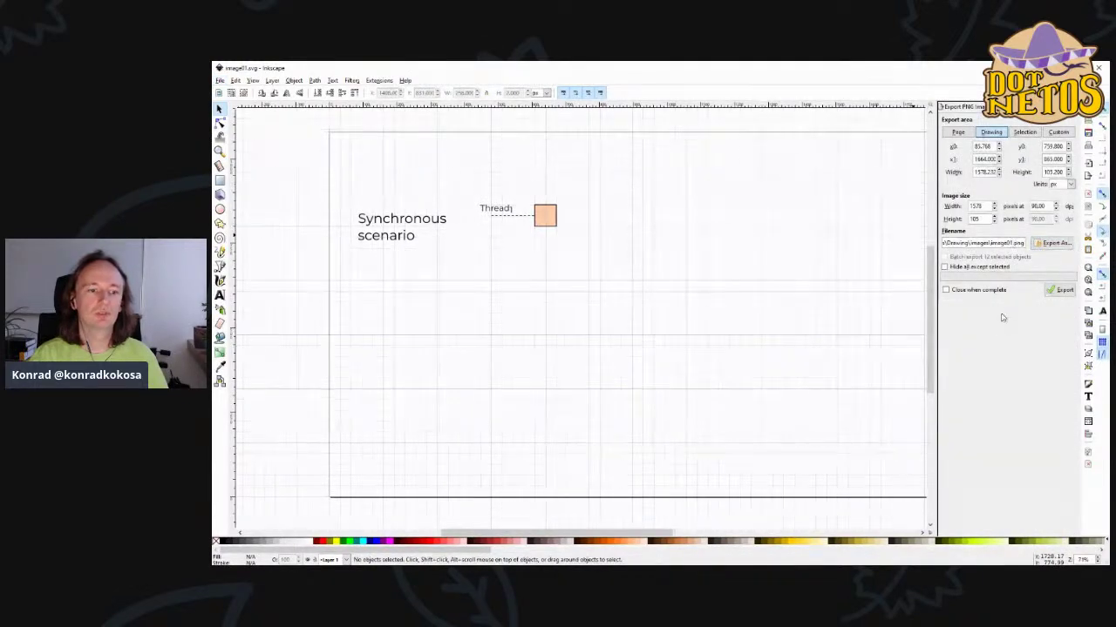
left_click(958, 132)
left_click(1057, 291)
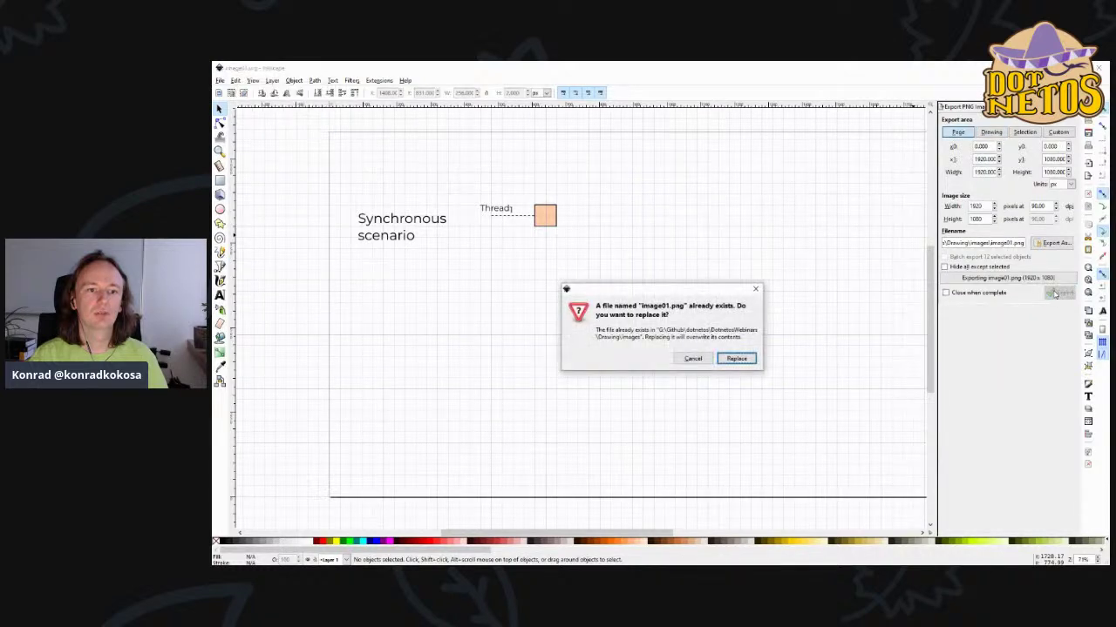
left_click(736, 359)
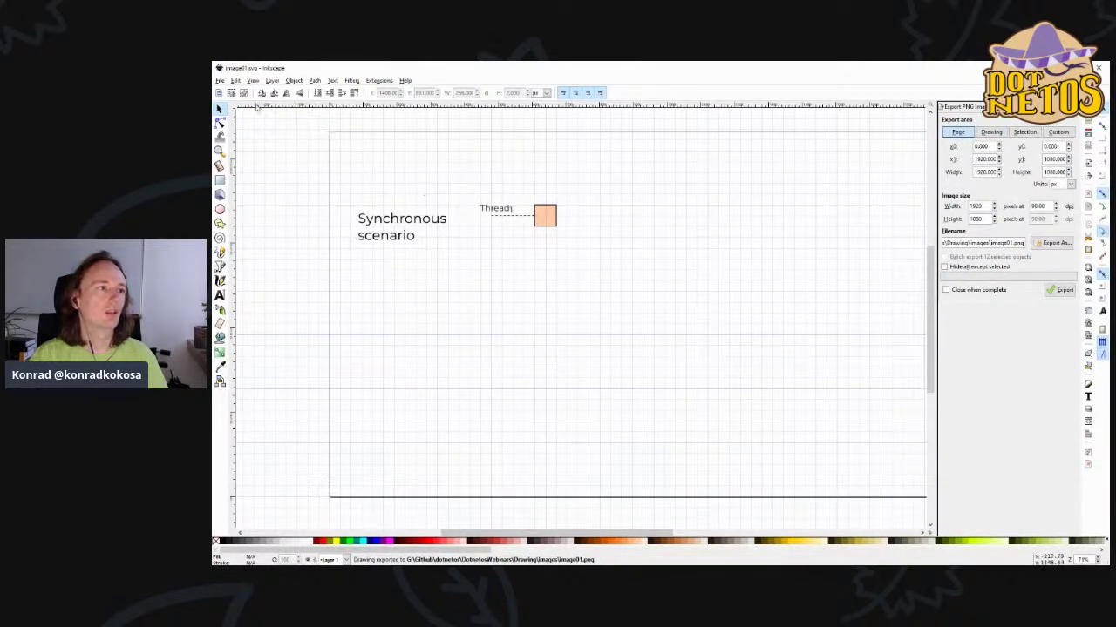
- Open webinar_final.svg and delete the whole async scenario together with the time arrow and the operation legend
left_click(219, 81)
mouse_move(248, 121)
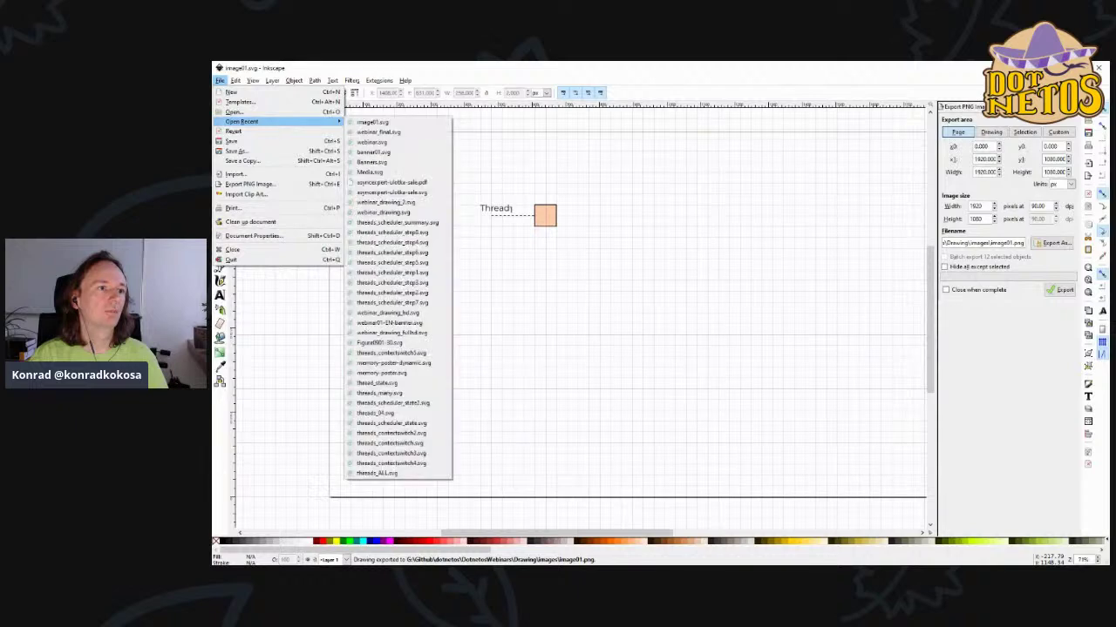
left_click(388, 132)
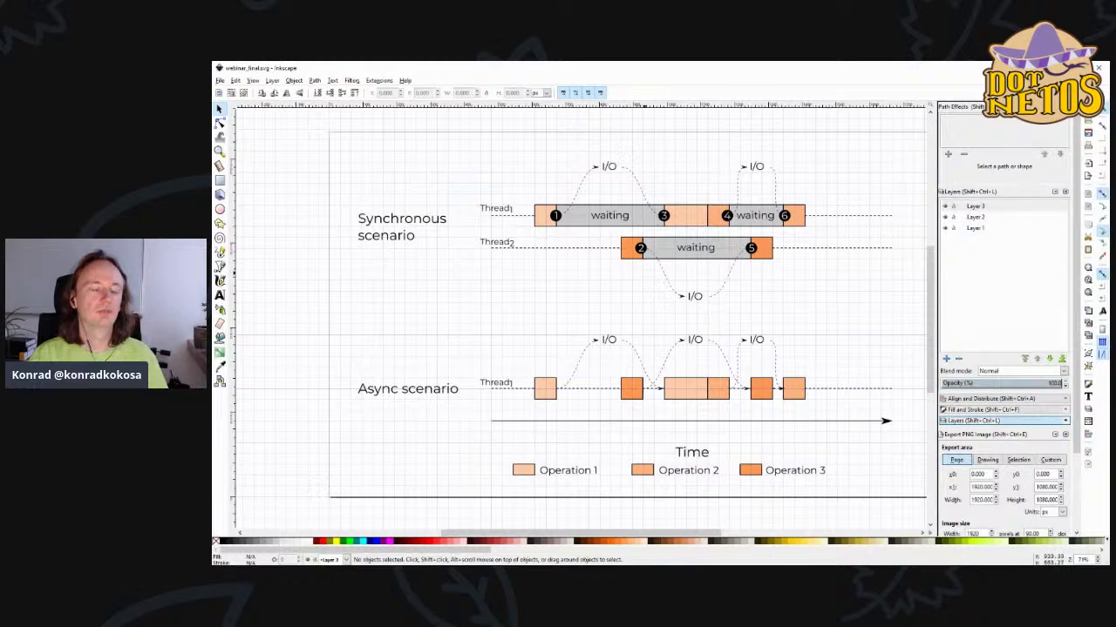
scroll(580, 533, "right", 1)
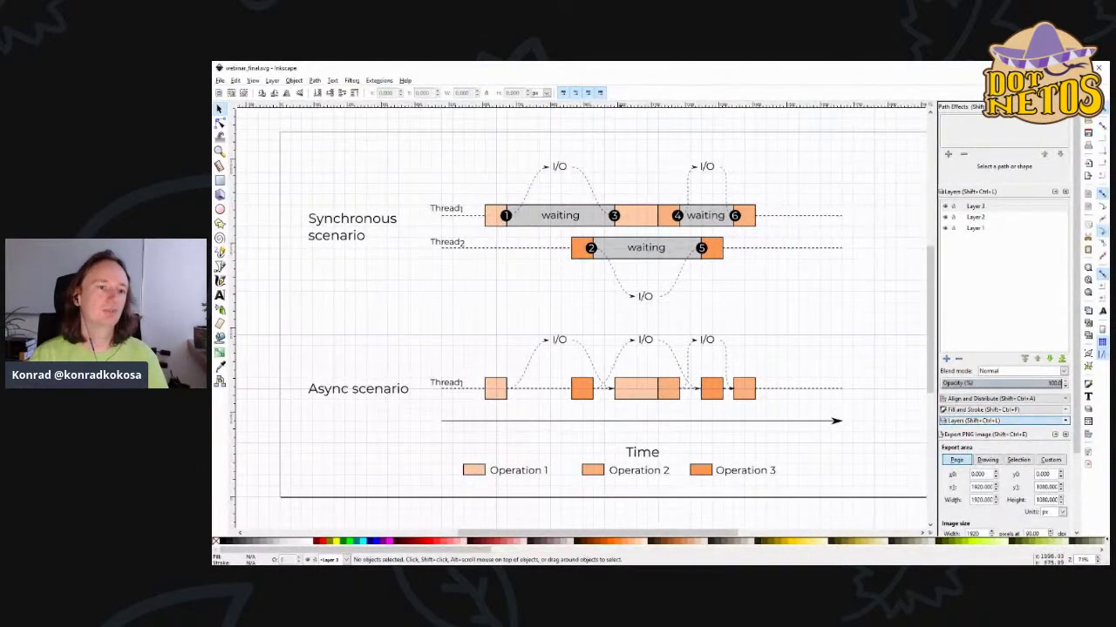
left_click_drag(295, 500, 900, 307)
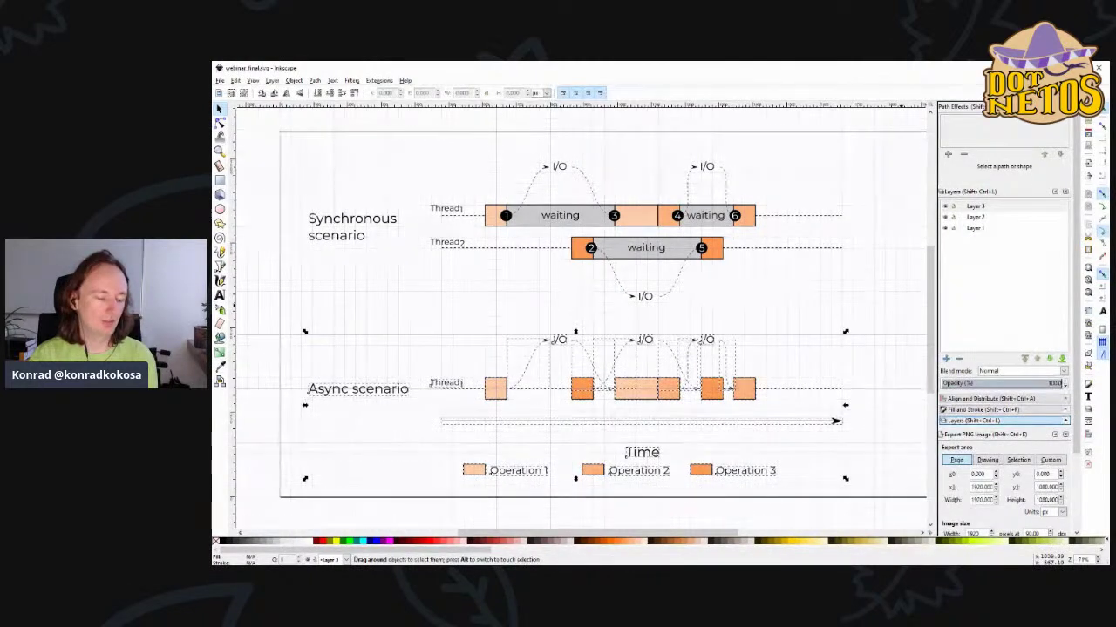
key("Delete")
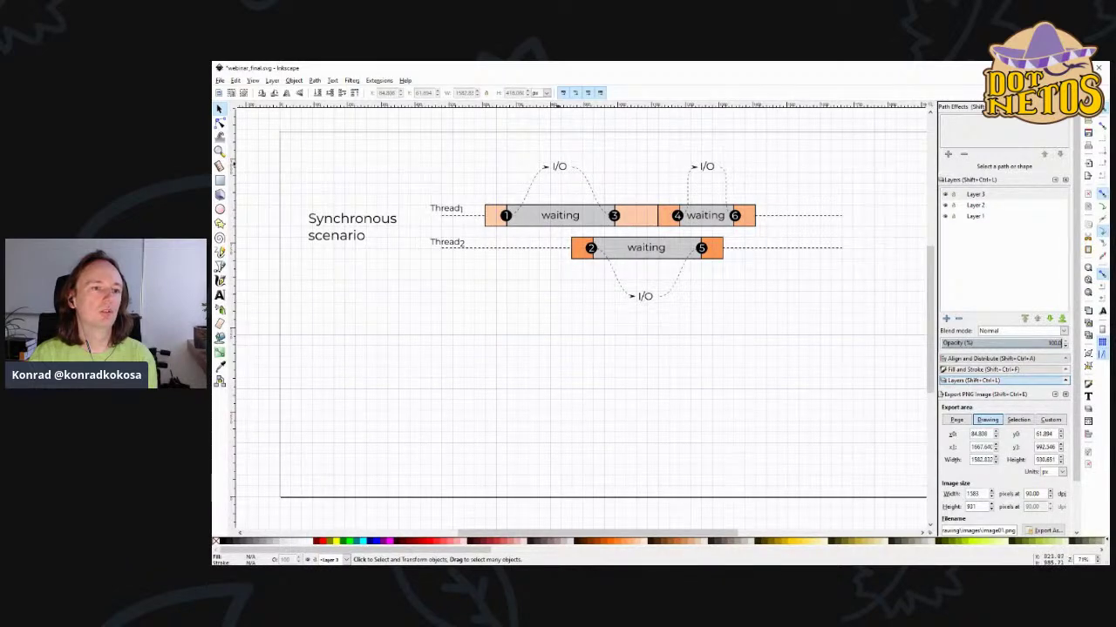
- Delete the Thread2 row with its waiting bar, markers 2 and 5, dashed line and I/O arcs
left_click(974, 216)
left_click_drag(407, 332, 847, 232)
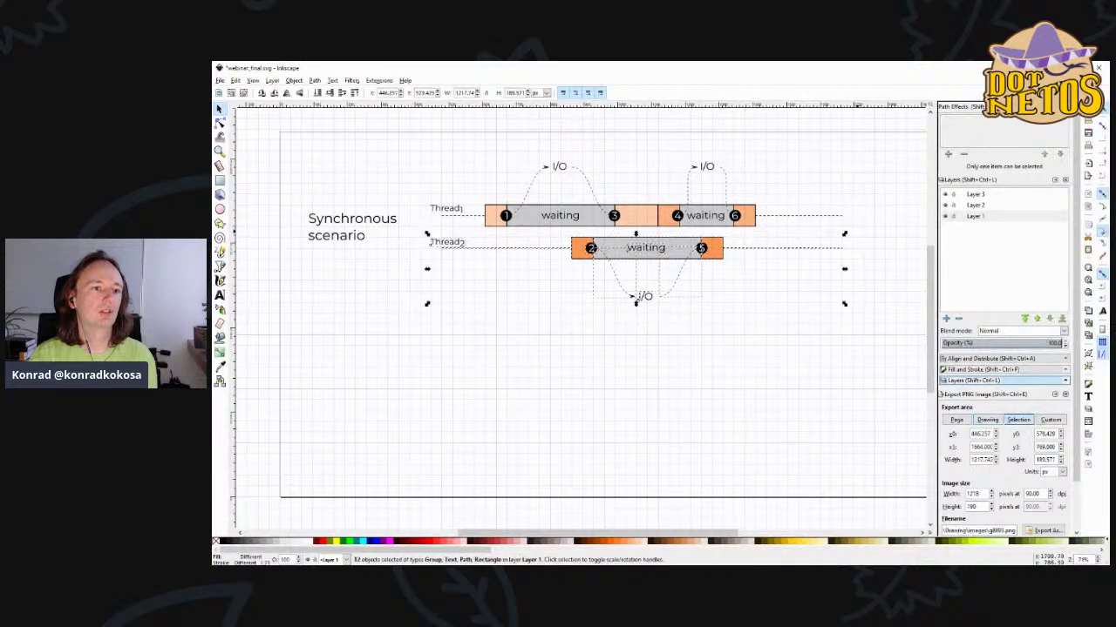
key("Delete")
- Delete the Thread1 blocks and markers after marker 1, the second I/O with its arcs, and the first I/O's returning arc
left_click_drag(599, 229, 756, 192)
key("Delete")
left_click_drag(668, 156, 741, 218)
key("Delete")
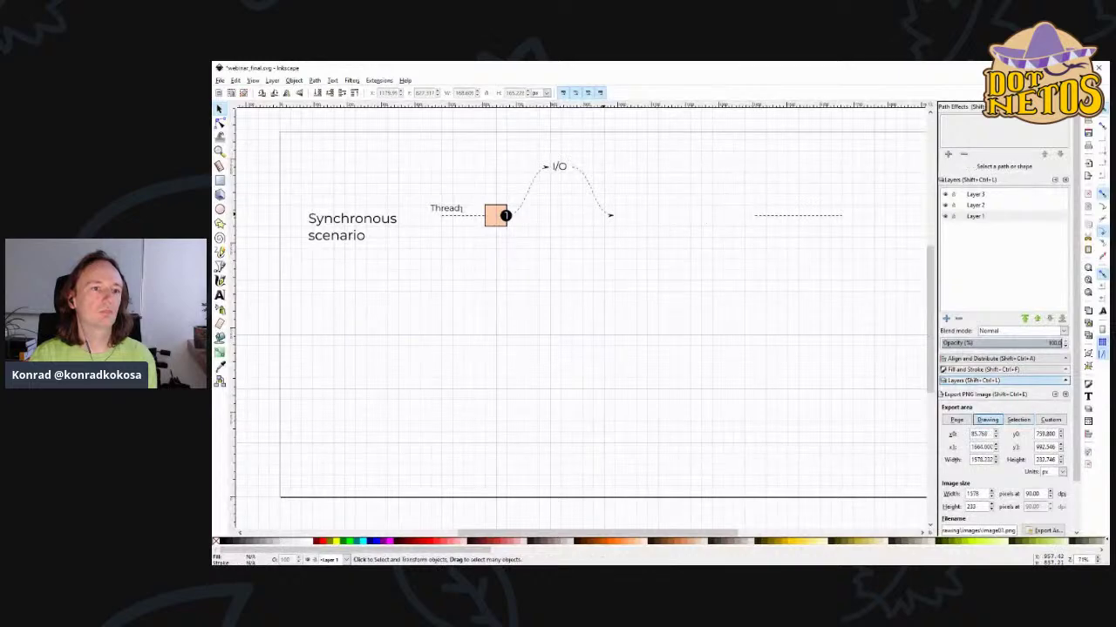
left_click(612, 214)
- Try extending the trailing dashed line on Thread1 back to marker 1 by moving its start node
left_click(785, 215)
key("n")
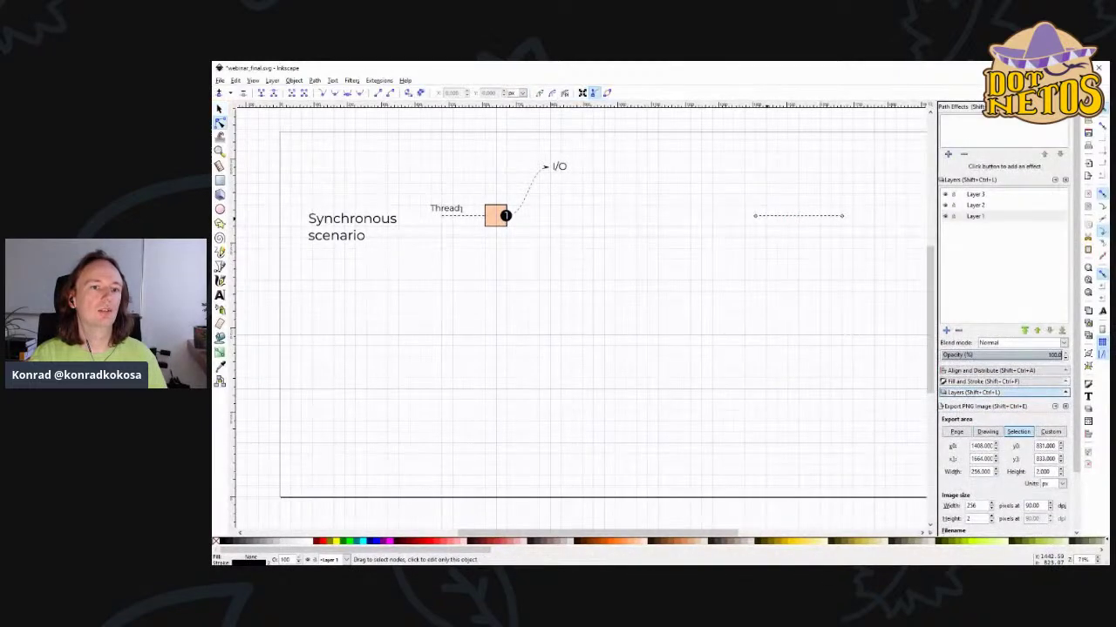
left_click_drag(754, 215, 505, 215)
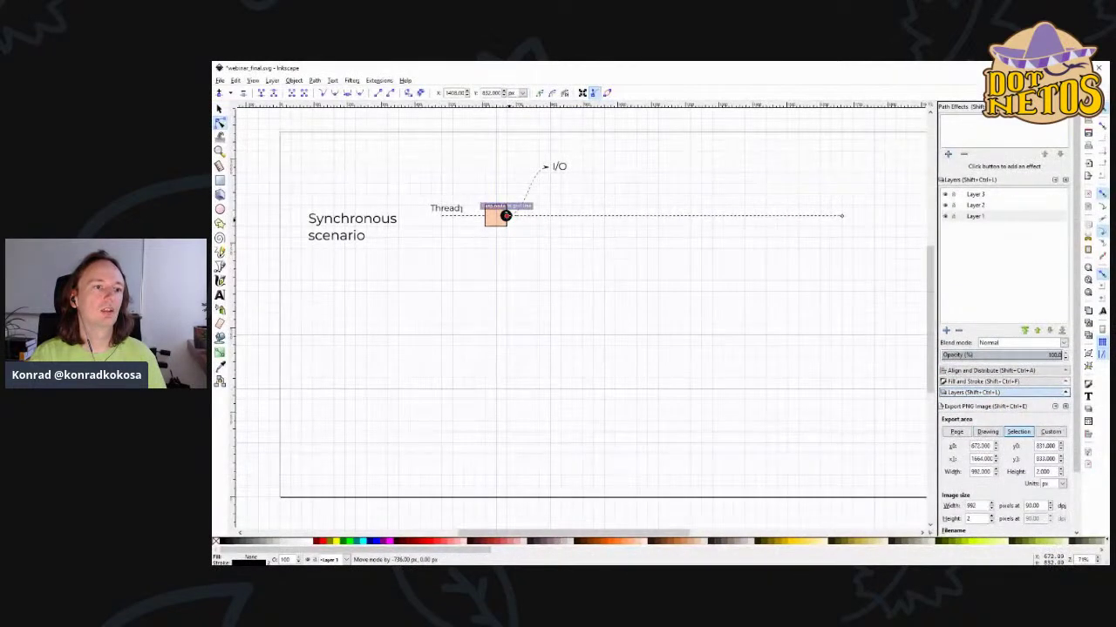
key("s")
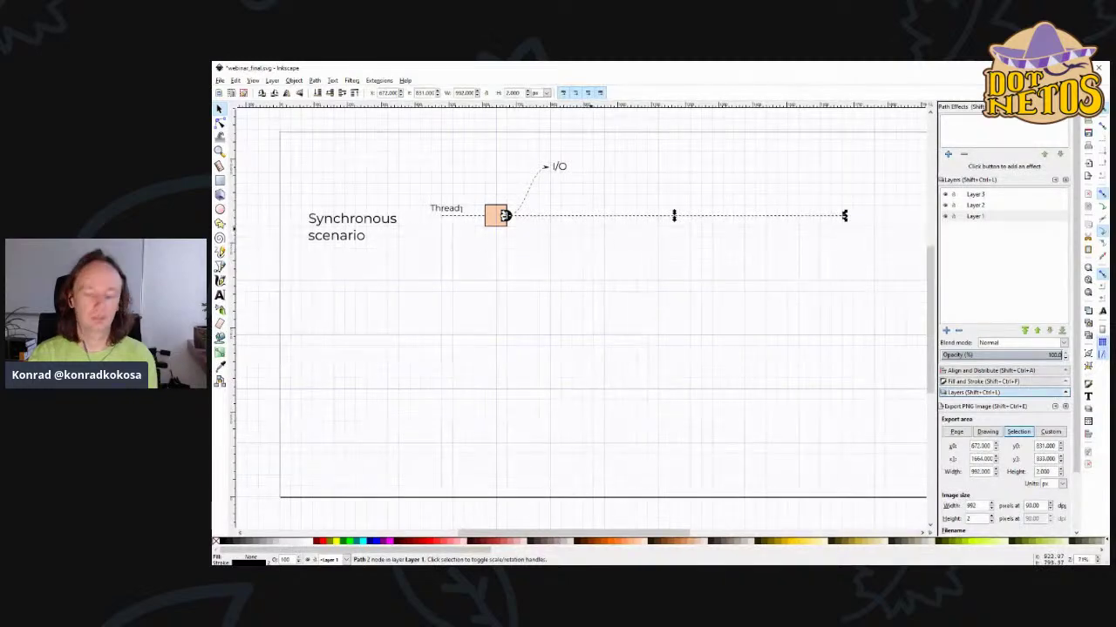
key("Escape")
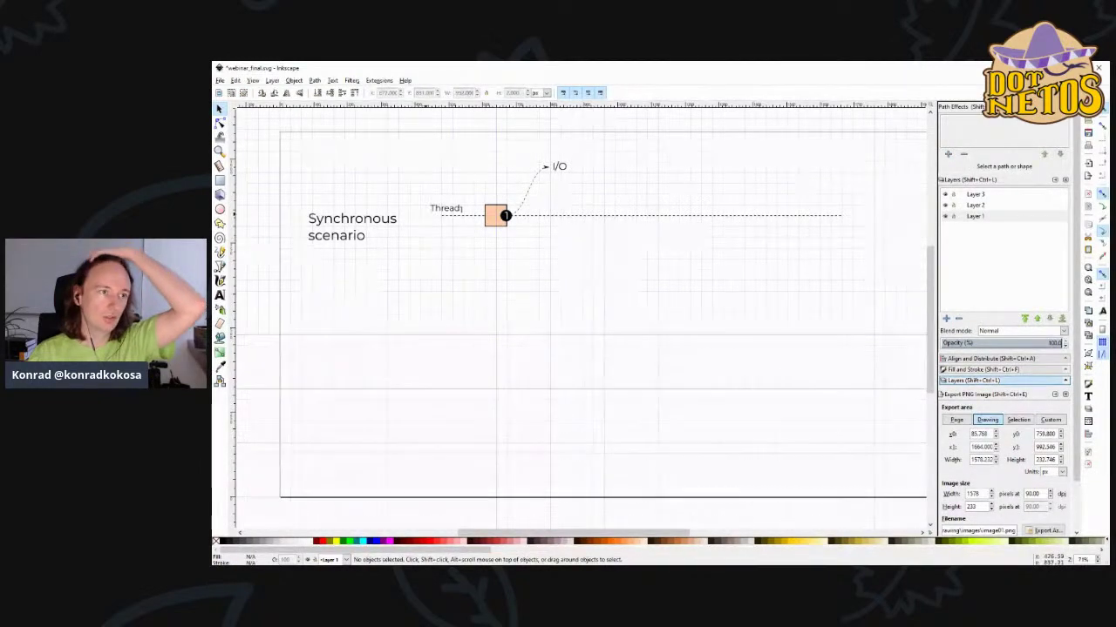
key("alt+f")
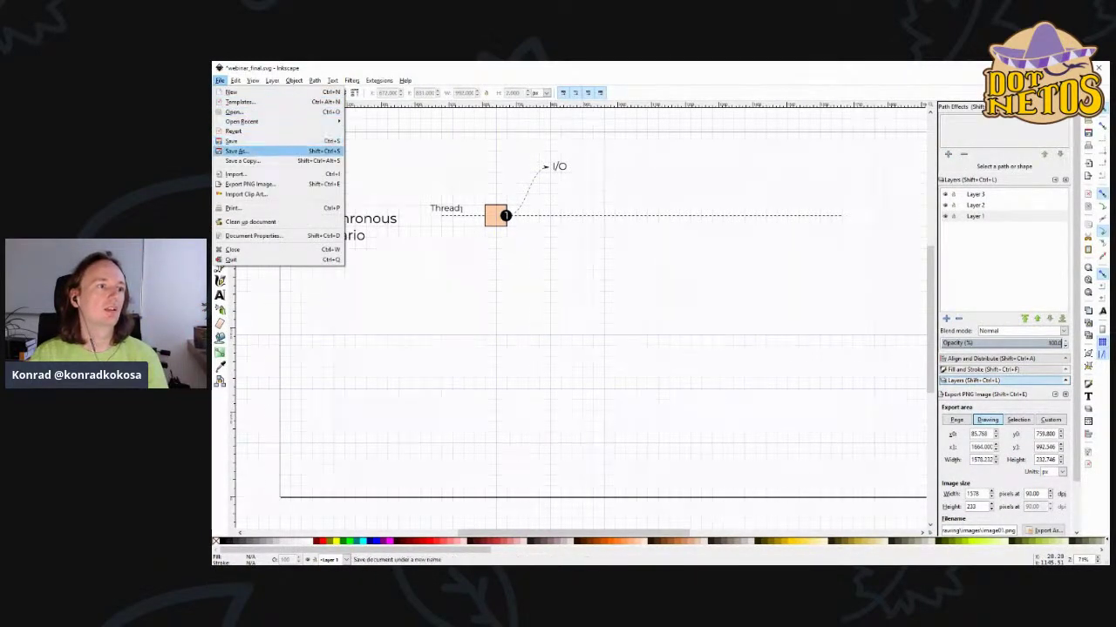
key("Escape")
key("ctrl+z")
key("ctrl+z")
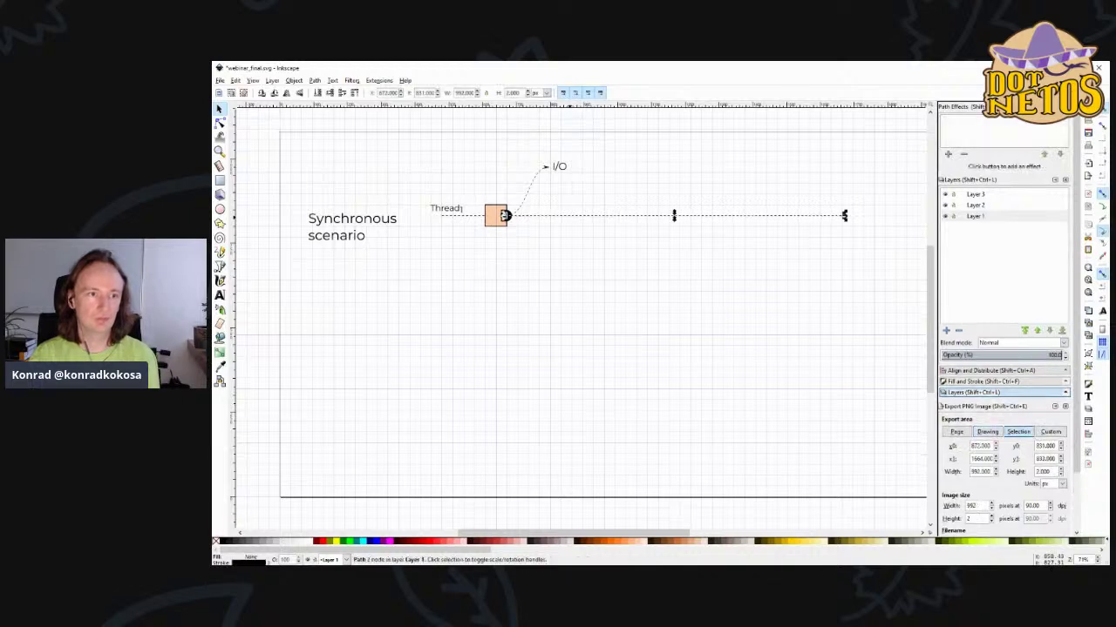
- Remove the dashed line after marker 1 and save the drawing as image02.svg on the Desktop
key("alt+f")
key("Down")
key("Down")
key("Down")
key("Down")
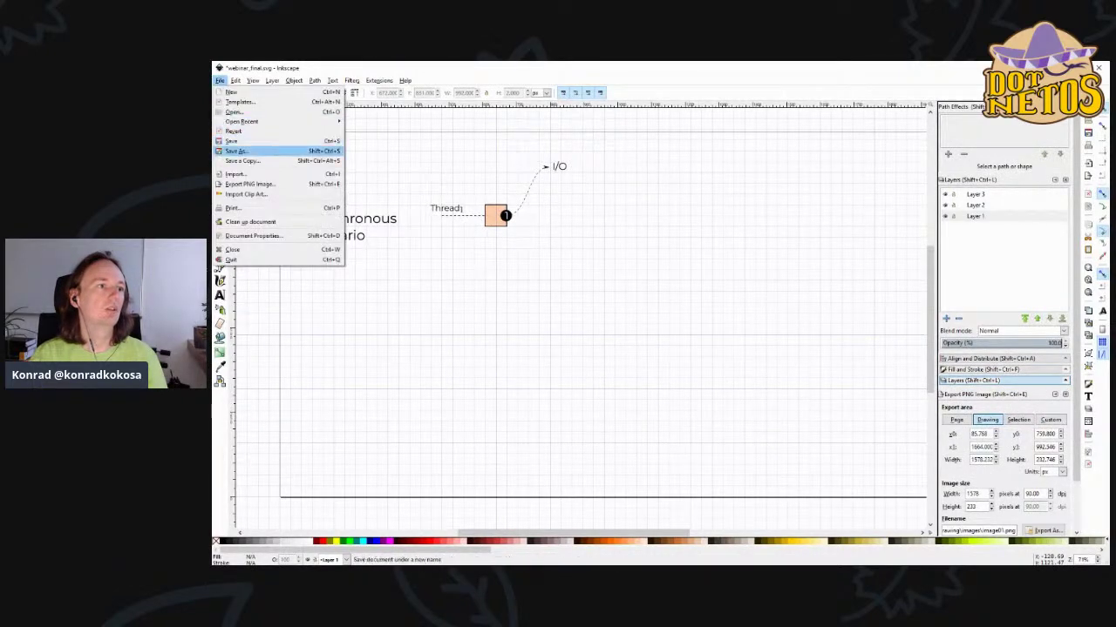
key("Return")
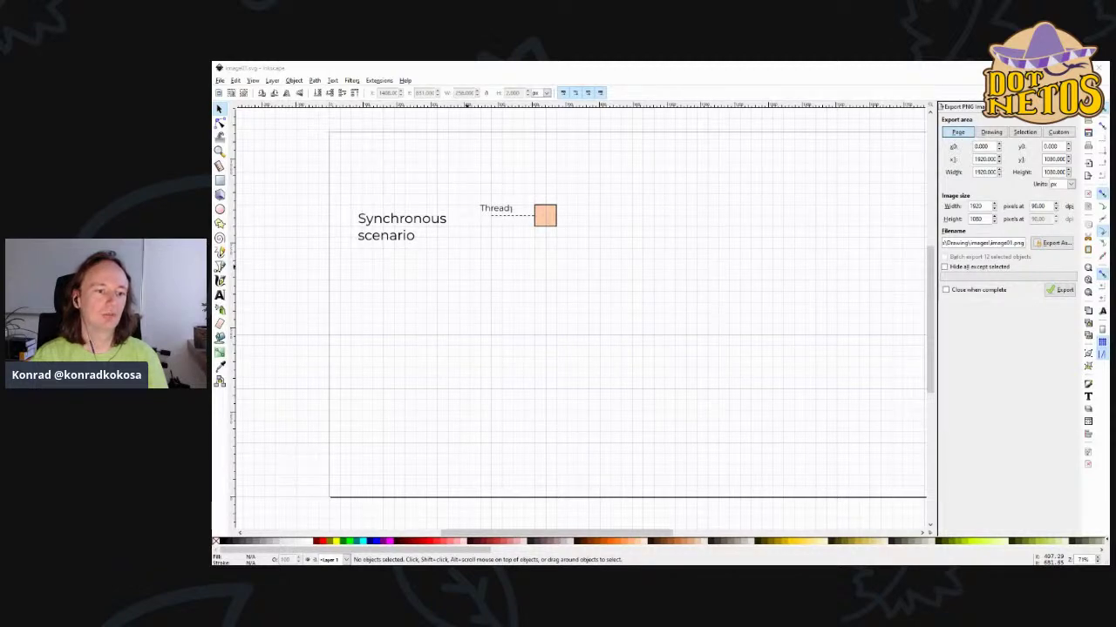
- Reopen webinar_final.svg and delete the async scenario with the time arrow and legend, plus the entire Thread2 row
key("alt+Tab")
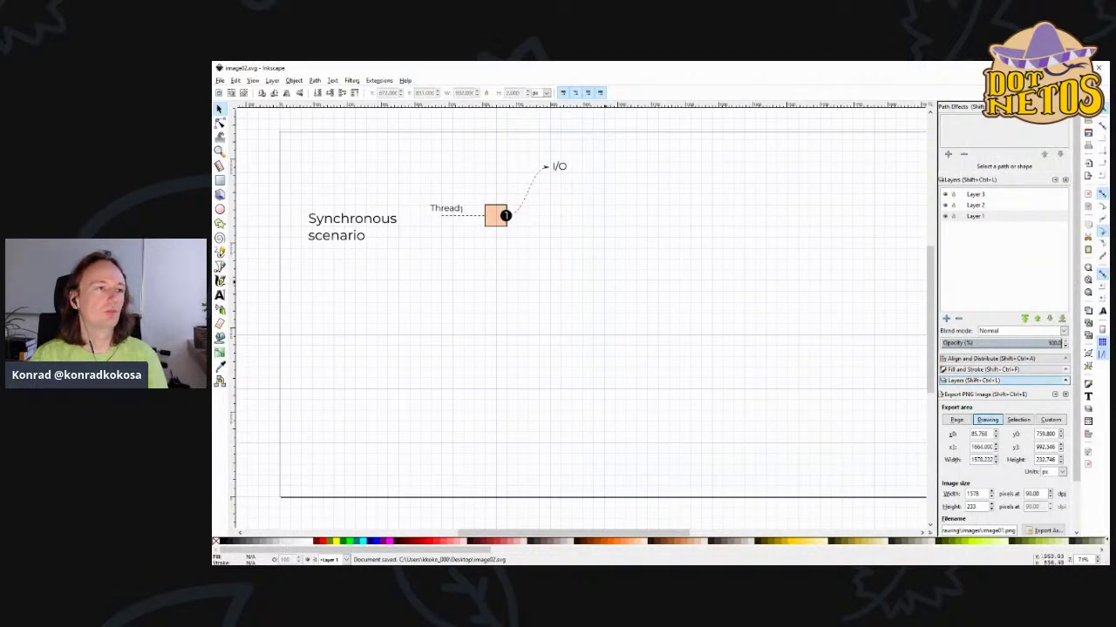
left_click(219, 80)
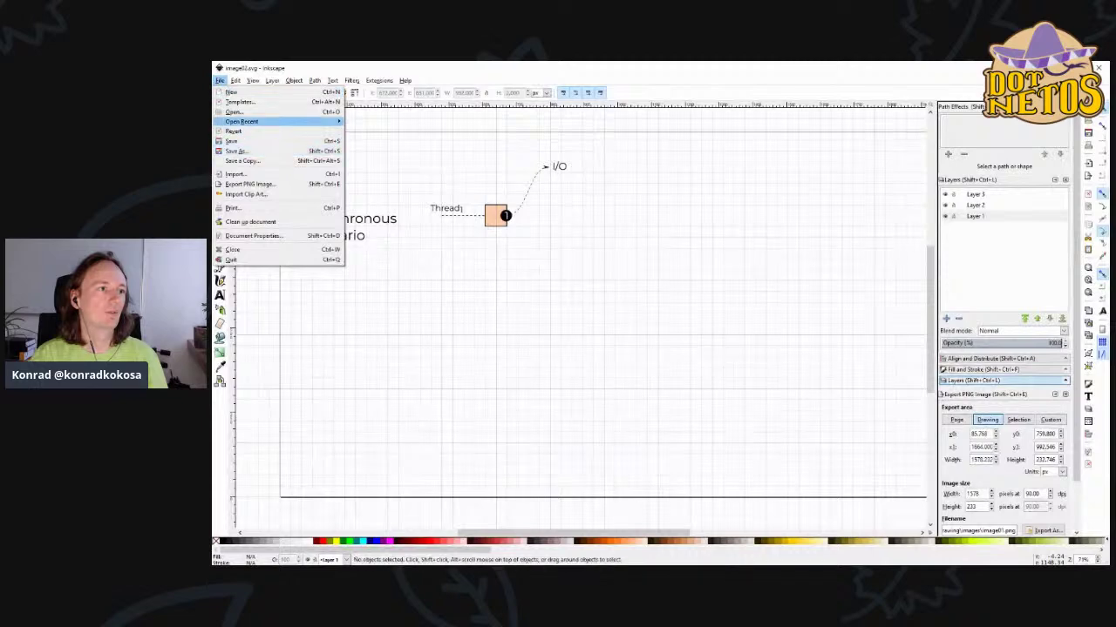
mouse_move(253, 122)
key("Escape")
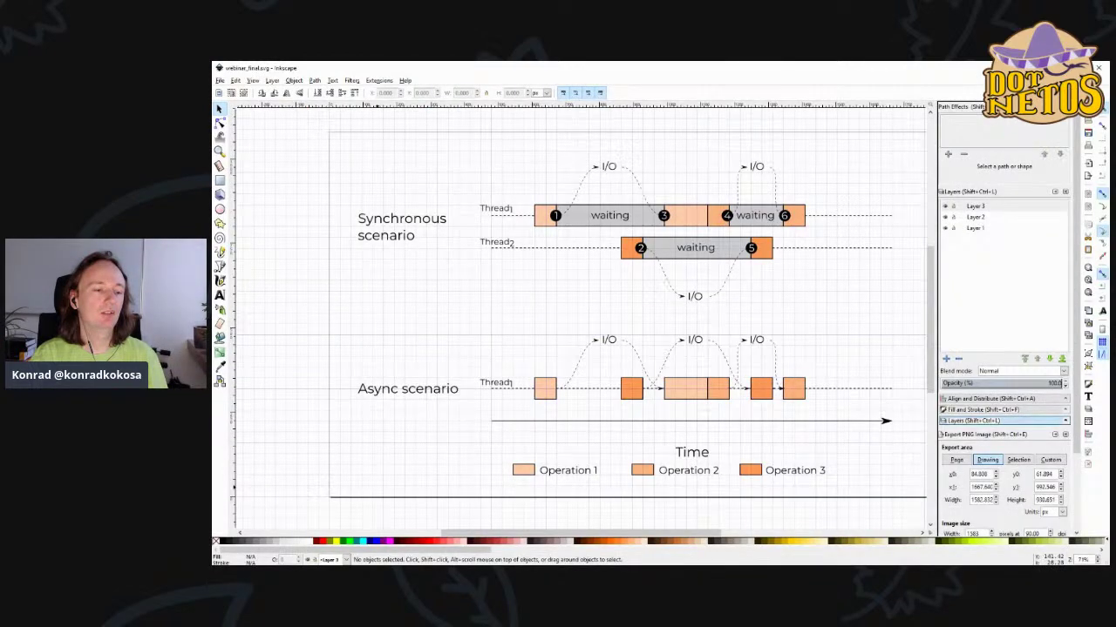
left_click_drag(344, 498, 918, 298)
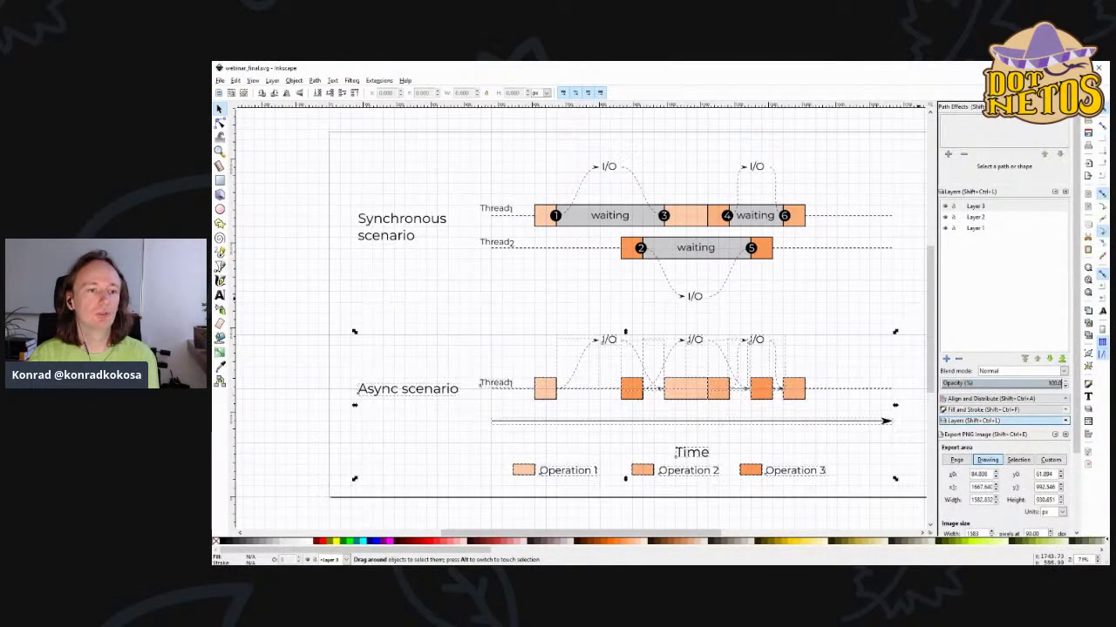
key("Delete")
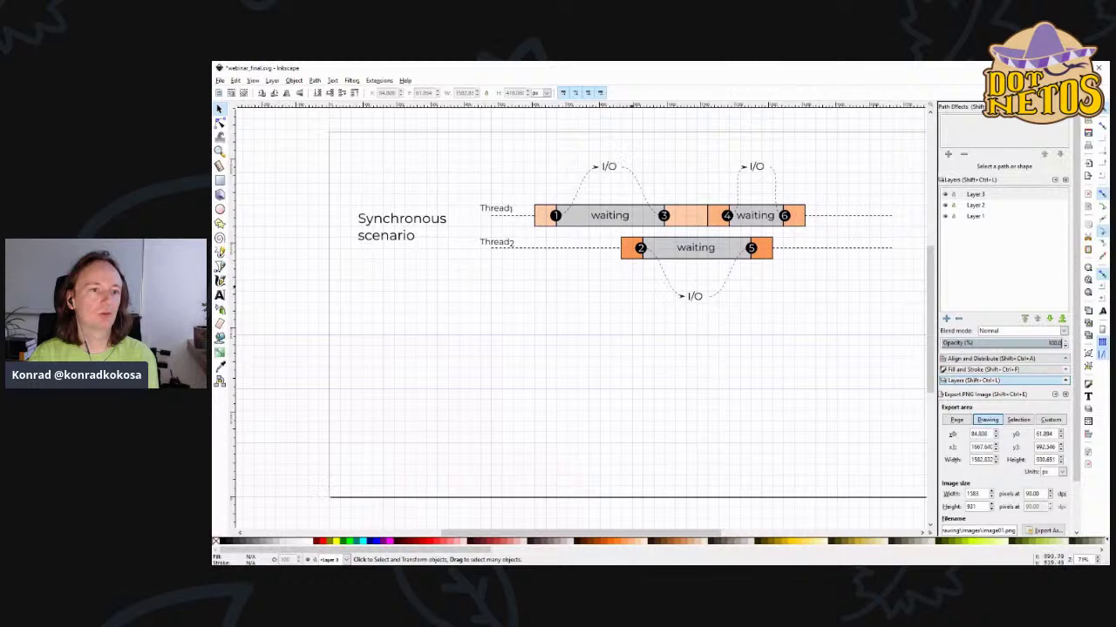
left_click_drag(443, 359, 917, 235)
key("Delete")
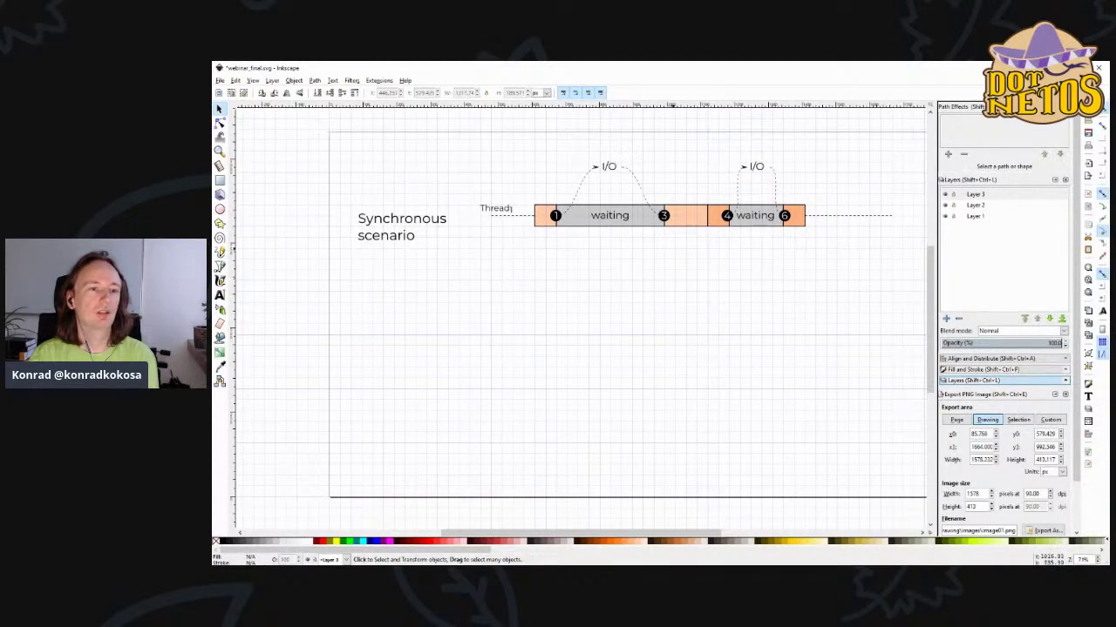
- Delete the first I/O's returning arc, marker 3, and everything on Thread1 after the first waiting bar
left_click(665, 195)
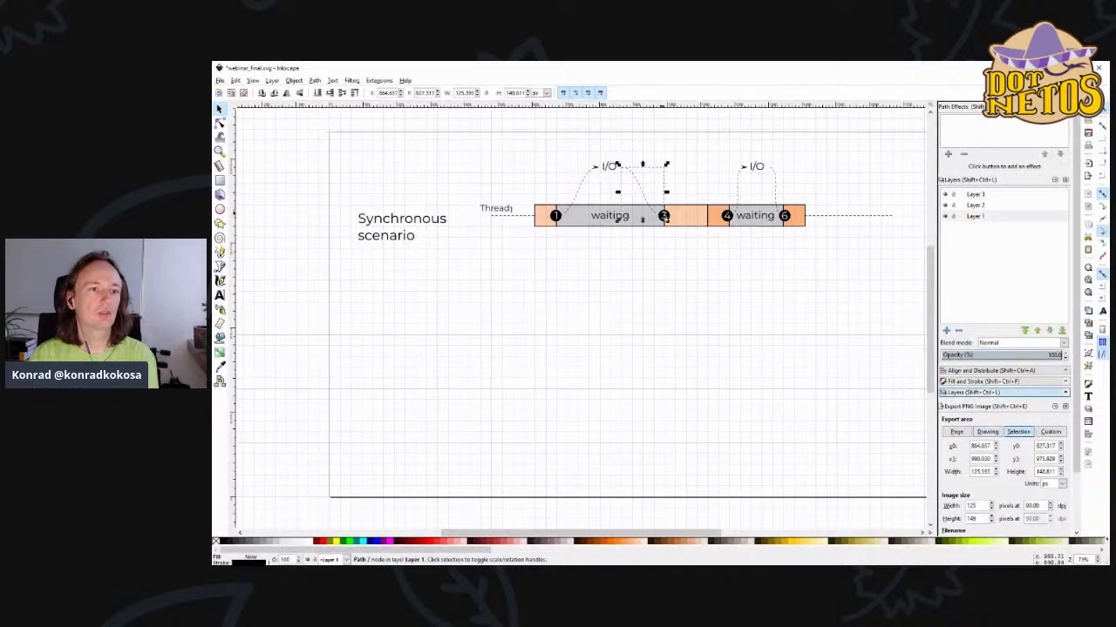
key("Delete")
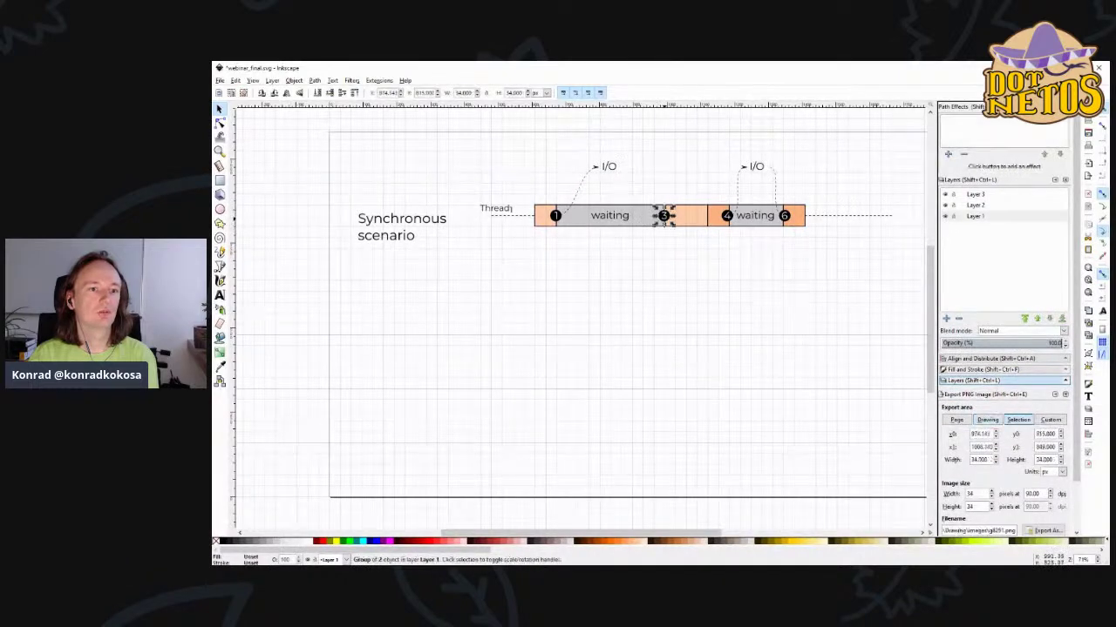
left_click_drag(657, 137, 906, 251)
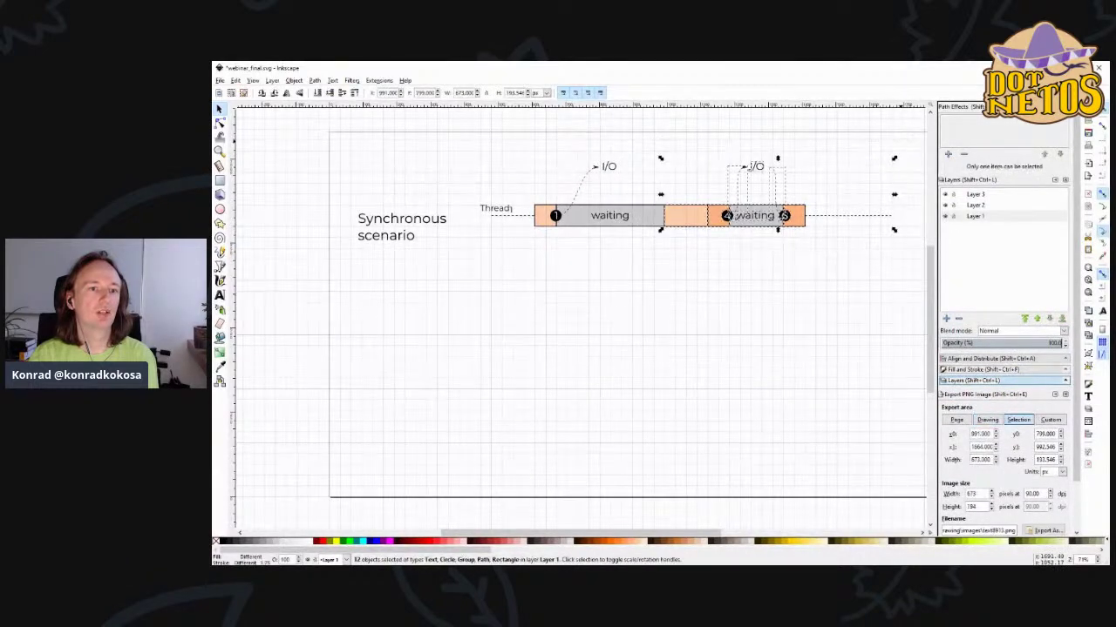
key("Delete")
- Save the drawing as image03.svg on the Desktop, export the page area as image03.png and close its window
left_click(219, 80)
left_click(231, 141)
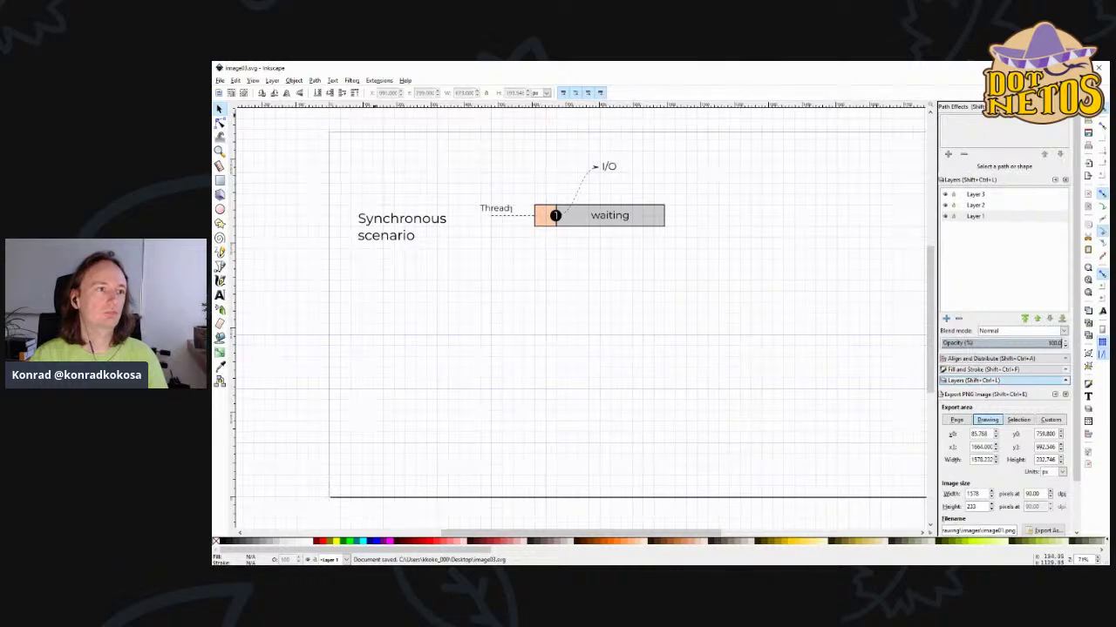
left_click(219, 81)
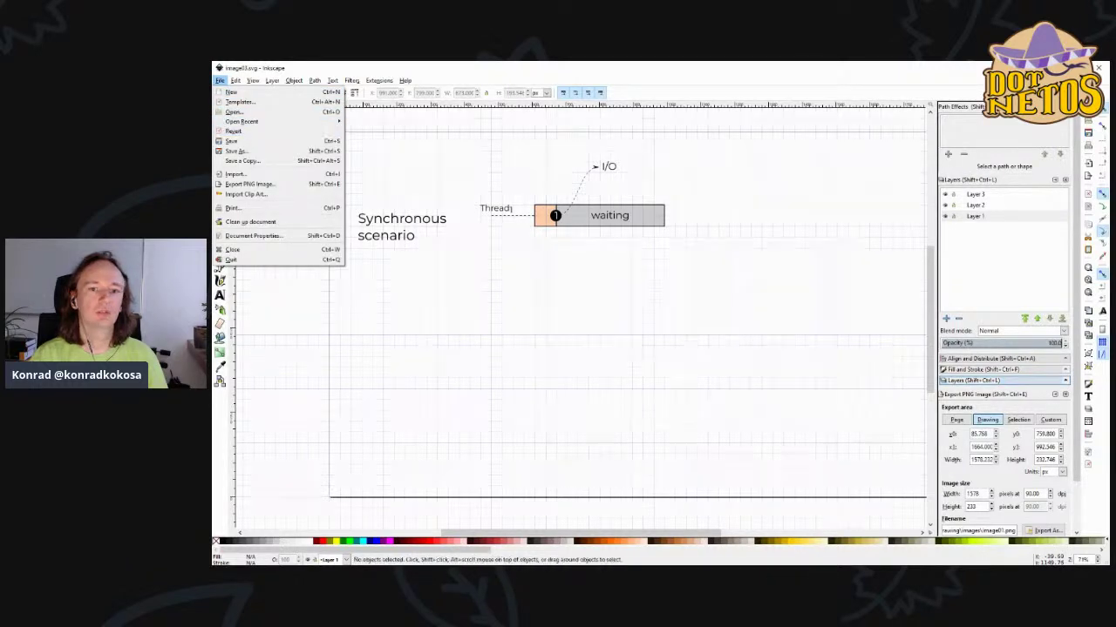
key("Escape")
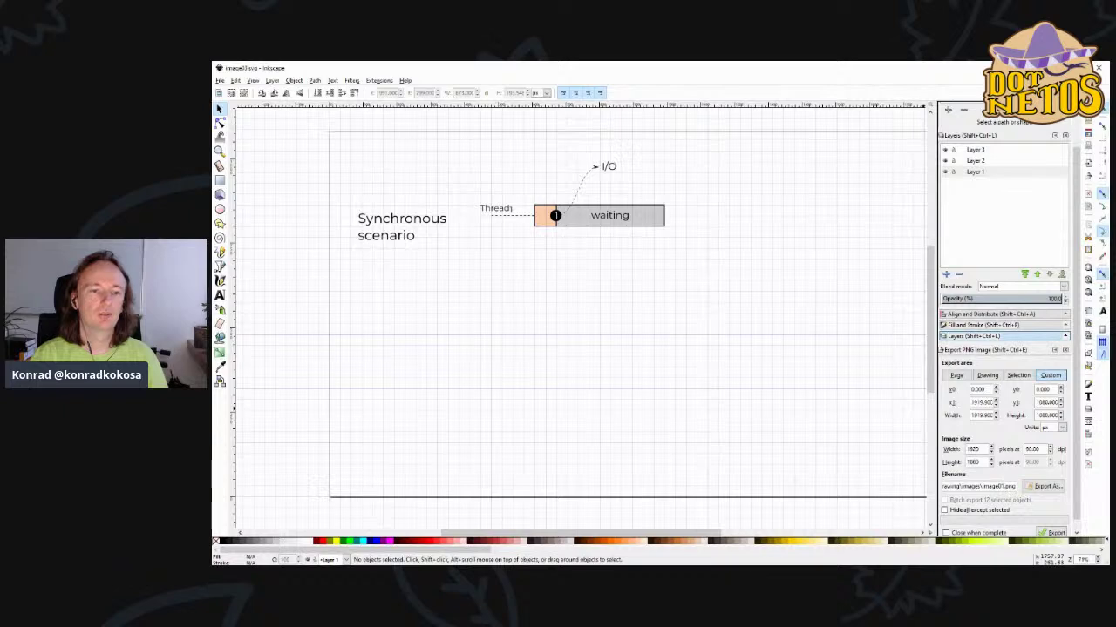
left_click(1051, 522)
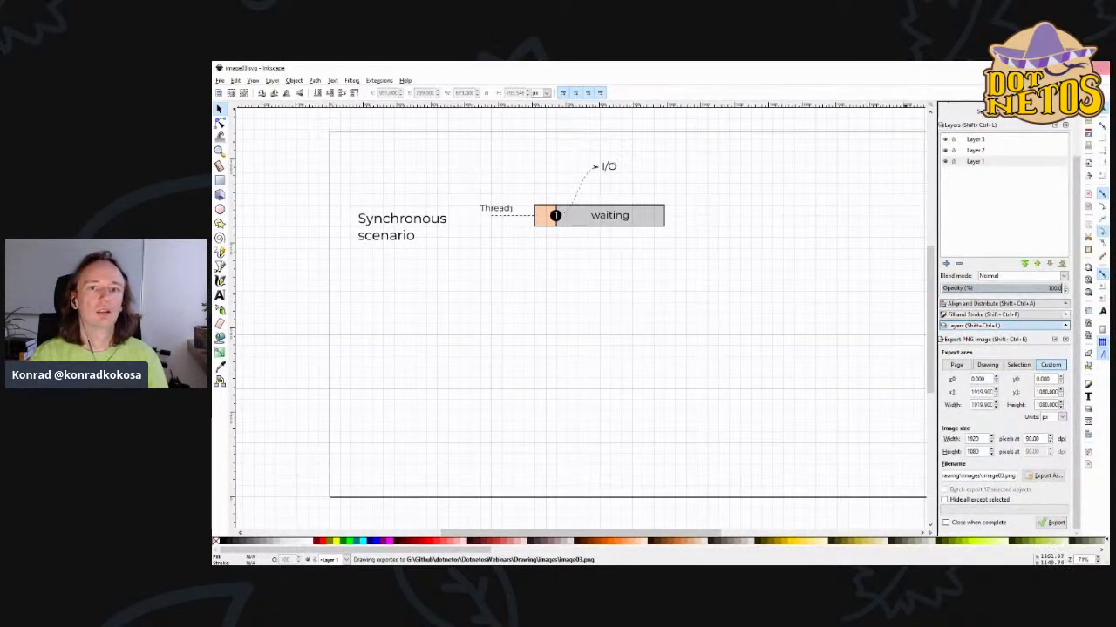
left_click(1102, 68)
- Export the full page of image02.svg as image02.png and close its window
left_click(956, 419)
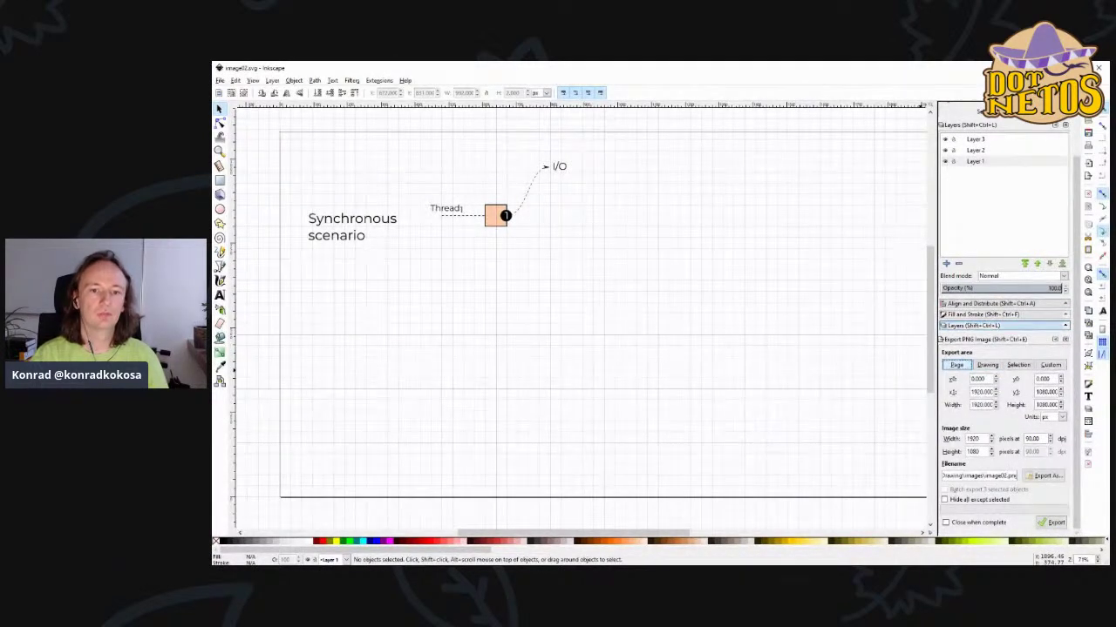
left_click(1052, 522)
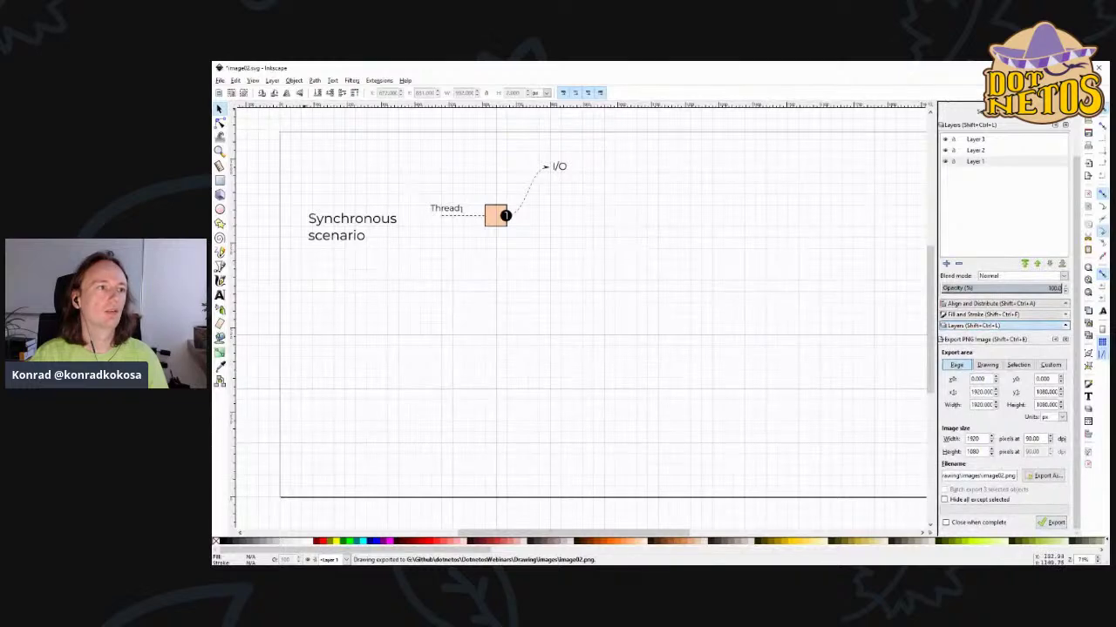
left_click(1100, 67)
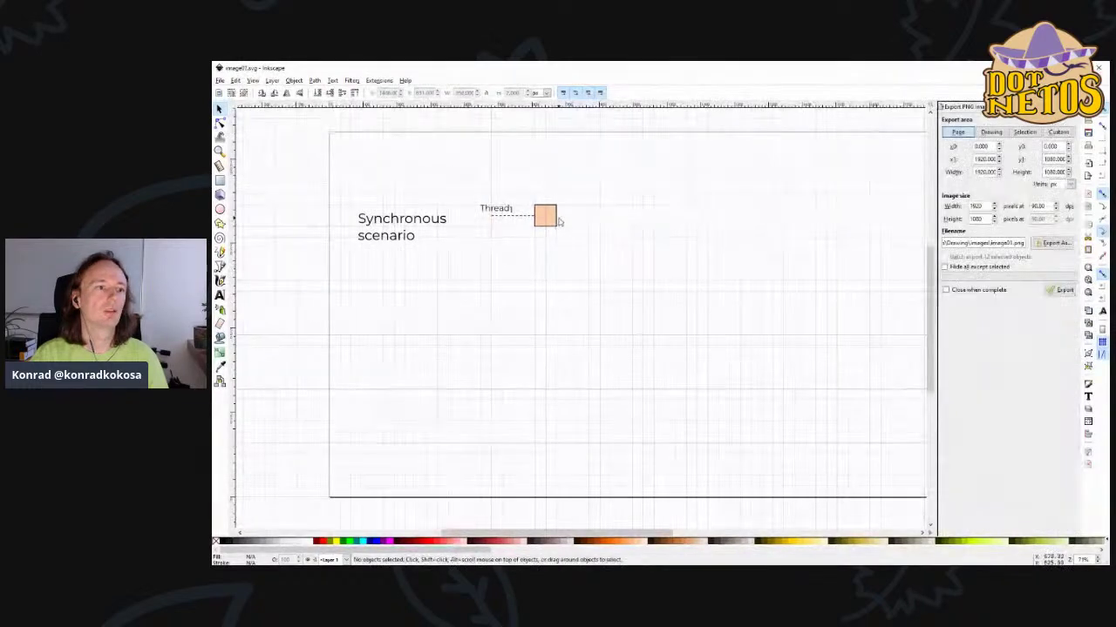
- Reopen webinar_final.svg and delete the entire async scenario together with the time arrow and operation legend
left_click(219, 81)
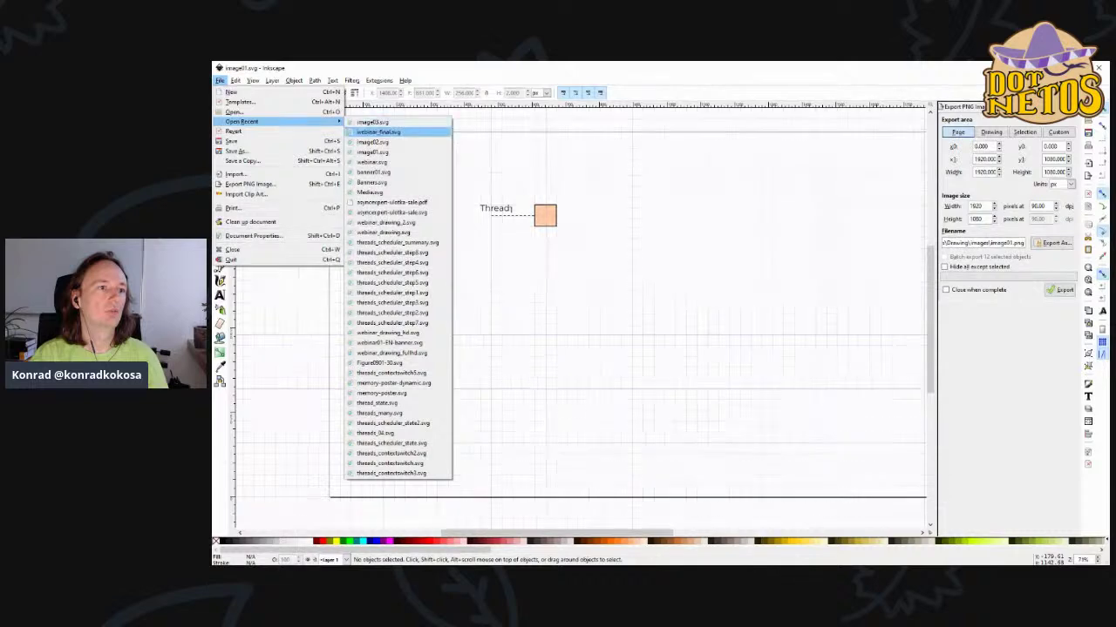
left_click(393, 129)
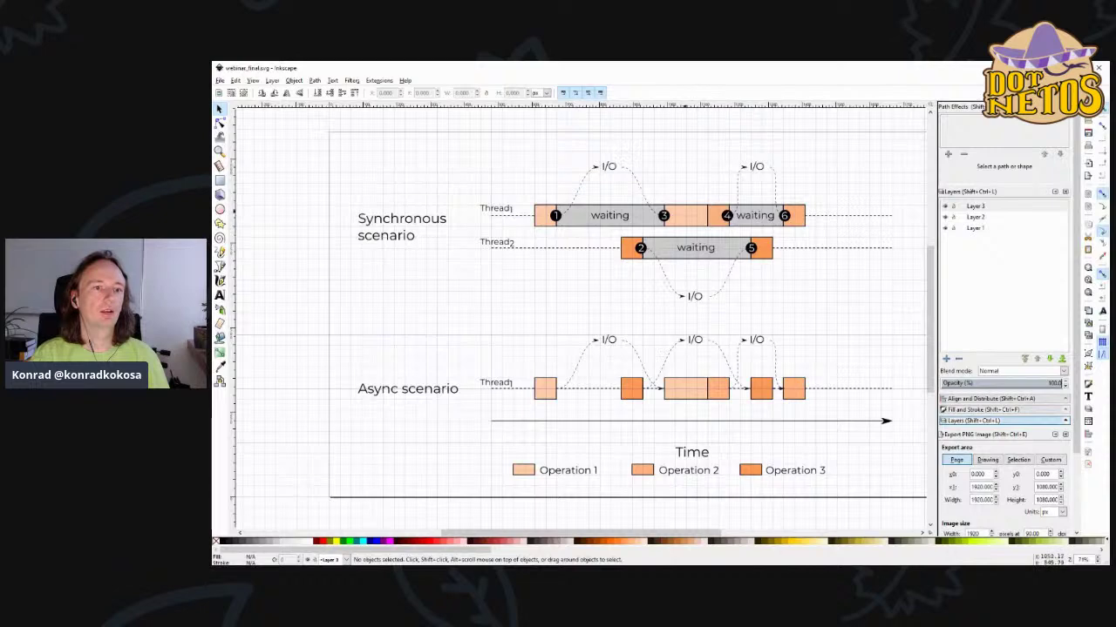
left_click(687, 218)
key("Escape")
left_click_drag(304, 322, 903, 497)
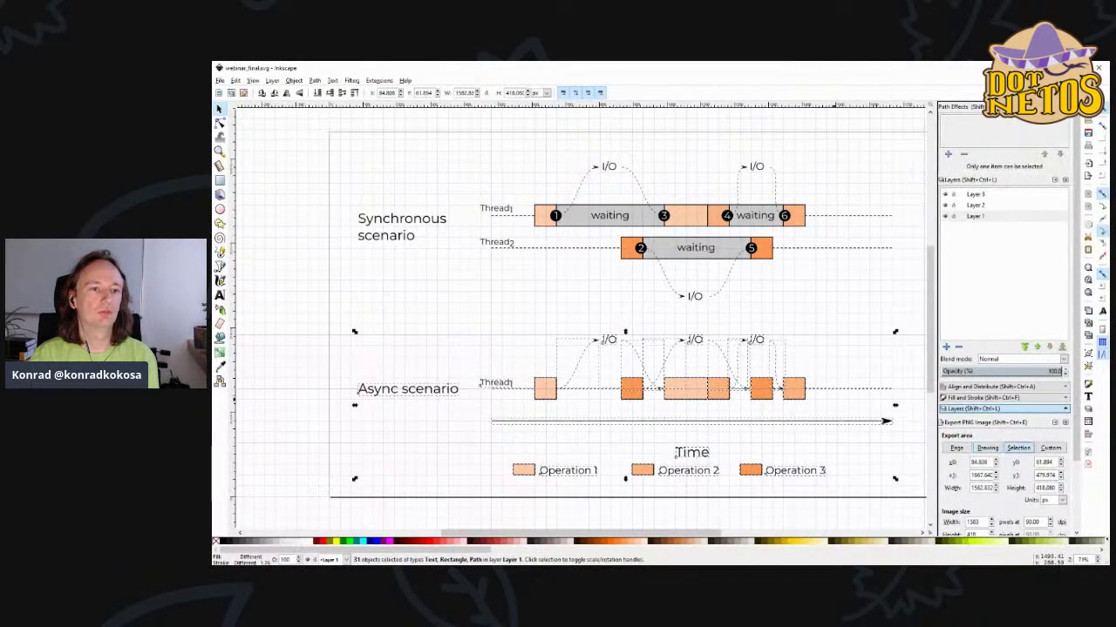
key("Delete")
- Delete the whole Thread2 row with its I/O, plus everything on Thread1 from marker 4 onward, including the second I/O
left_click_drag(466, 295, 901, 229)
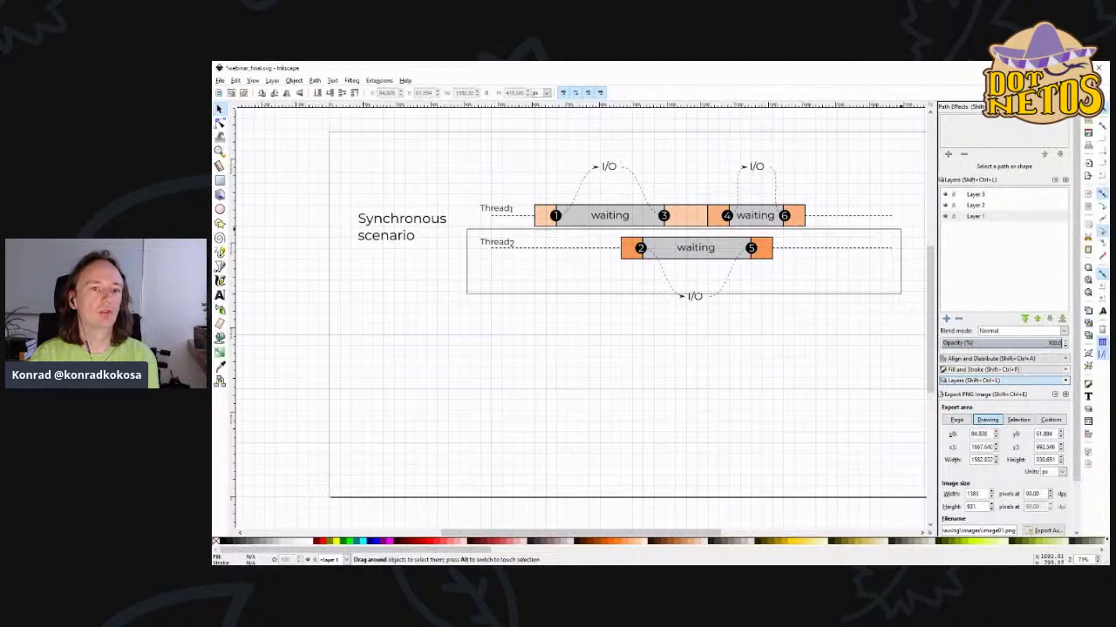
key("Delete")
left_click_drag(612, 342, 812, 225)
key("Delete")
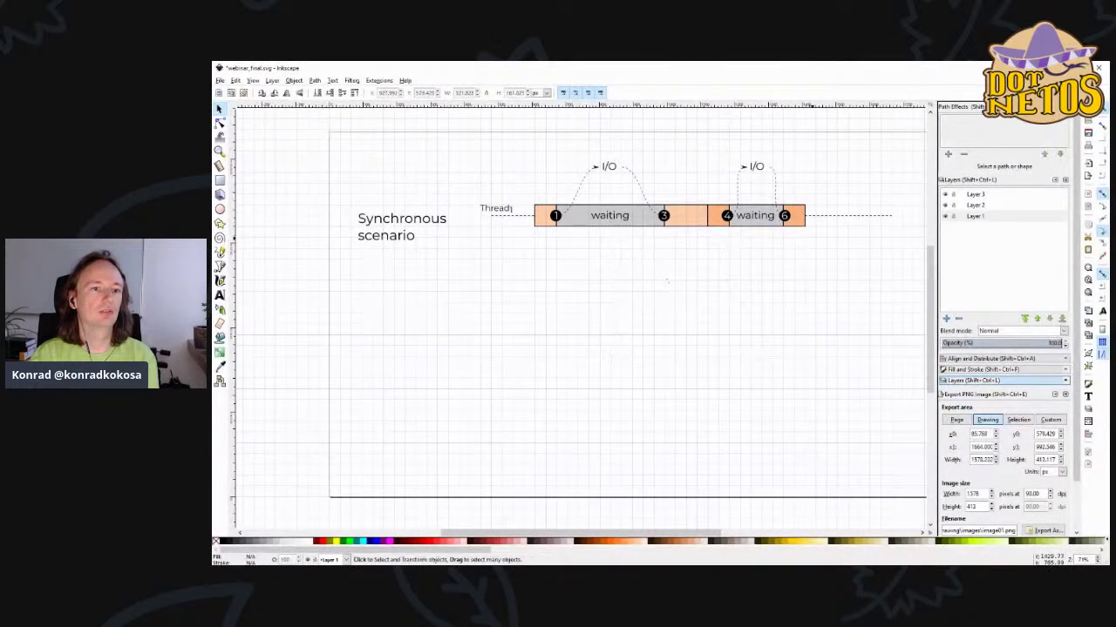
left_click_drag(703, 251, 902, 148)
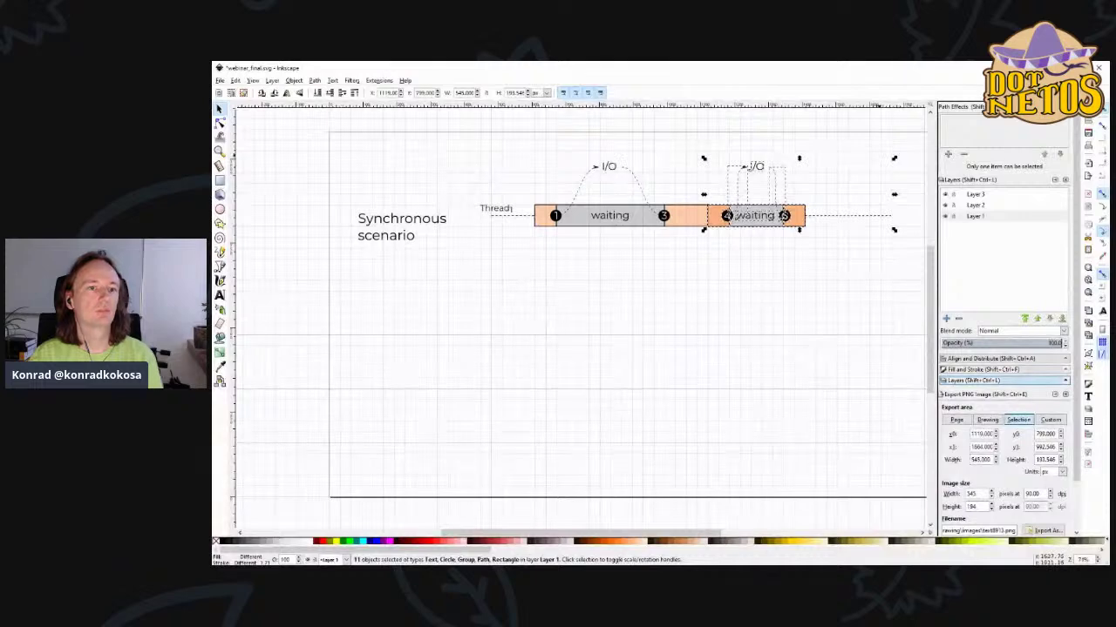
key("Delete")
- Save the drawing as image04.svg, export the page area as image04.png and close its window
left_click(220, 80)
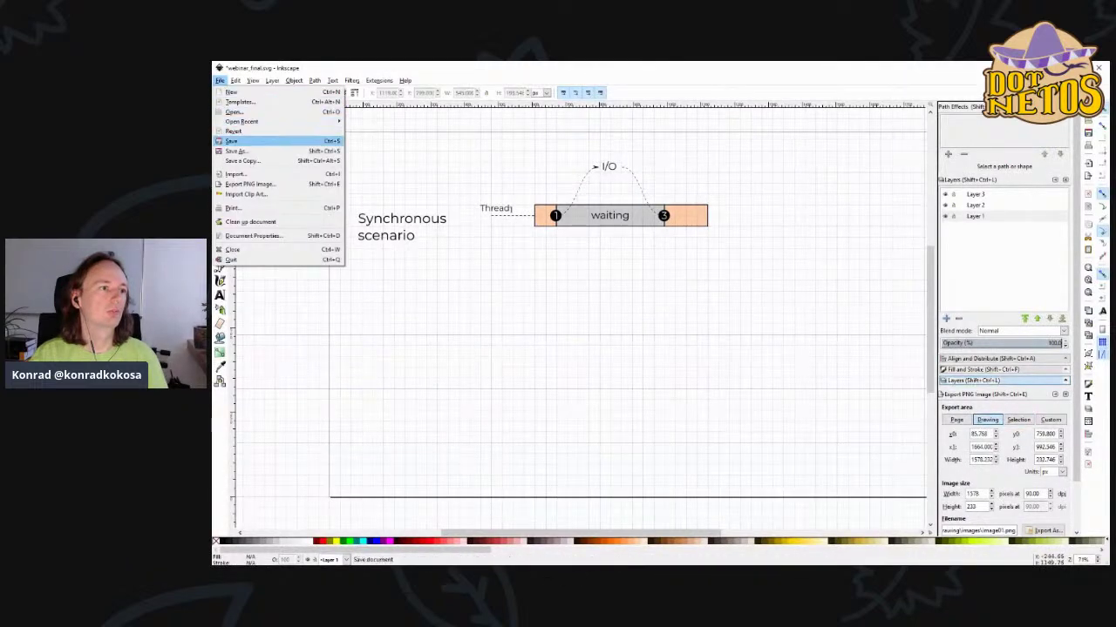
left_click(261, 148)
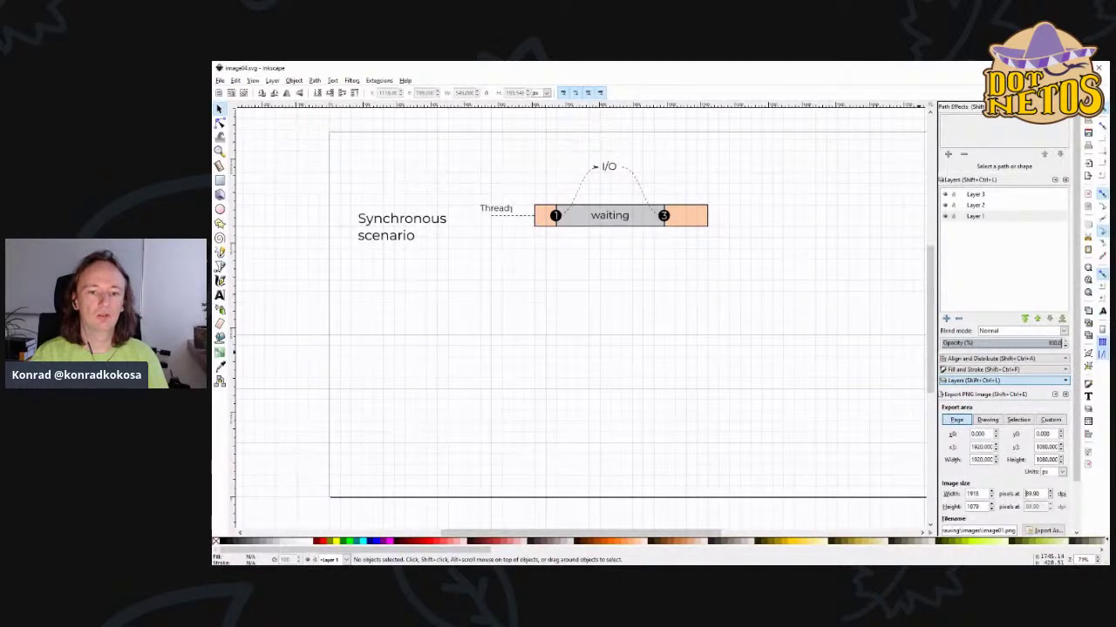
scroll(1006, 331, "down", 2)
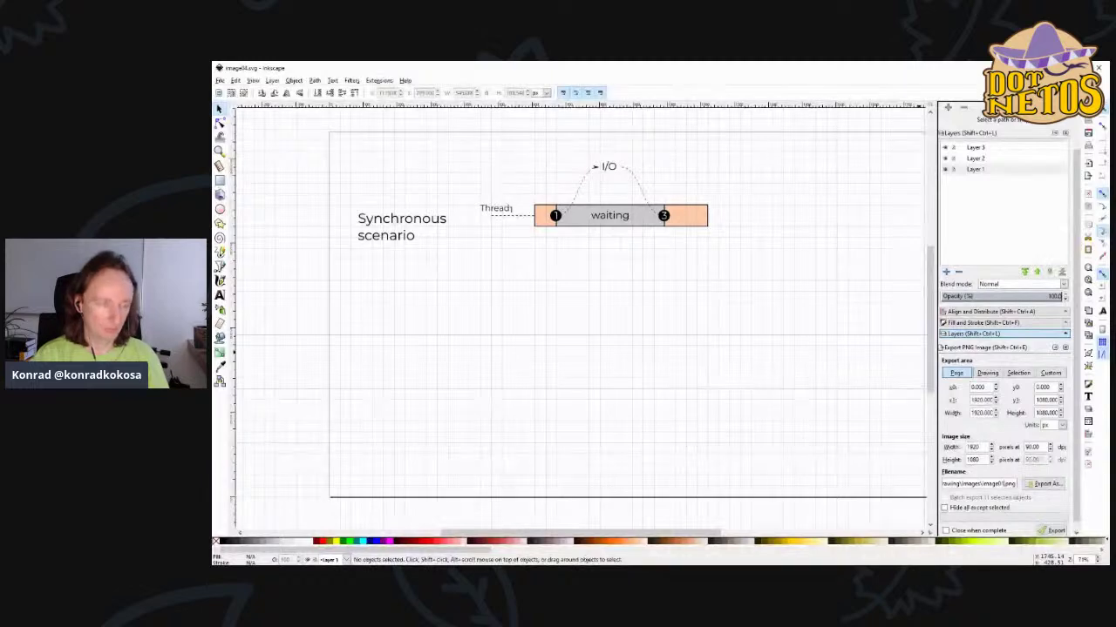
left_click(1053, 530)
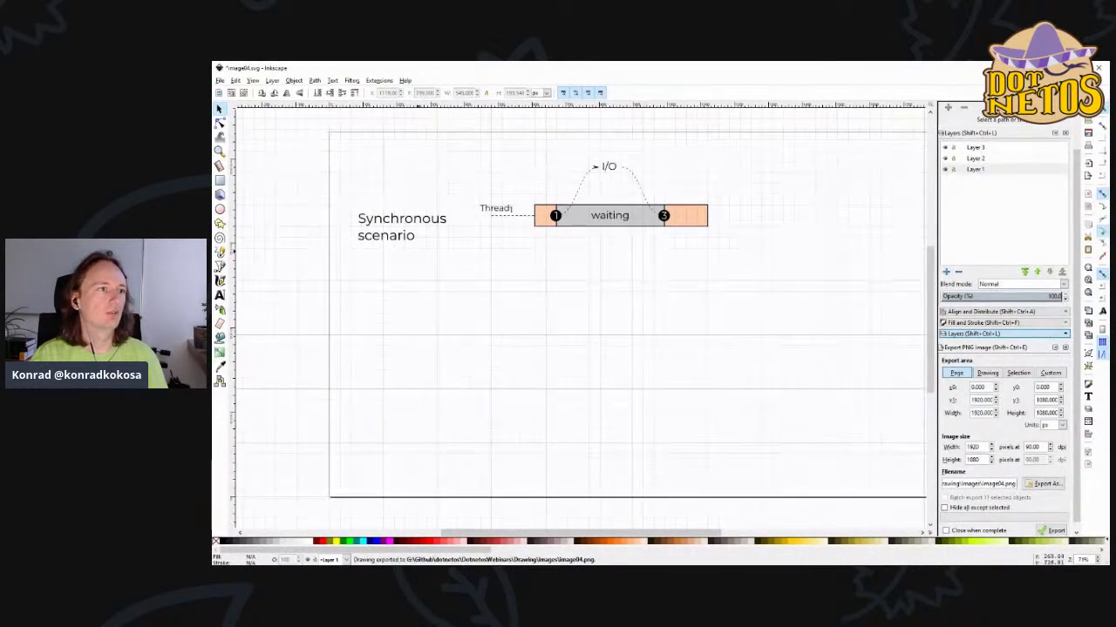
key("alt+f")
key("Down")
key("Down")
key("Return")
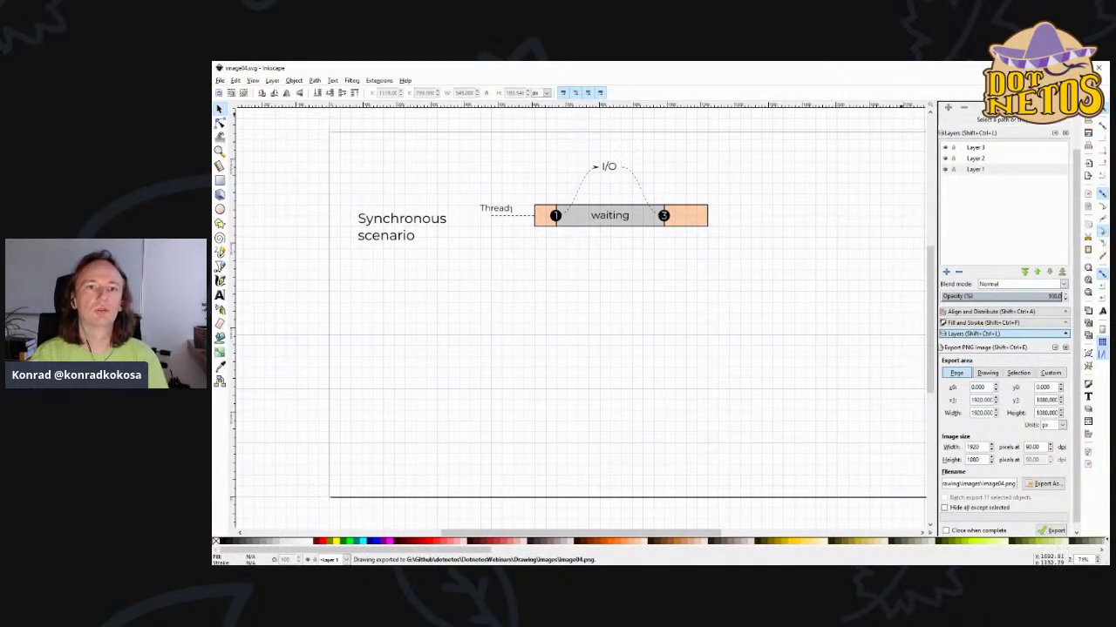
key("ctrl+w")
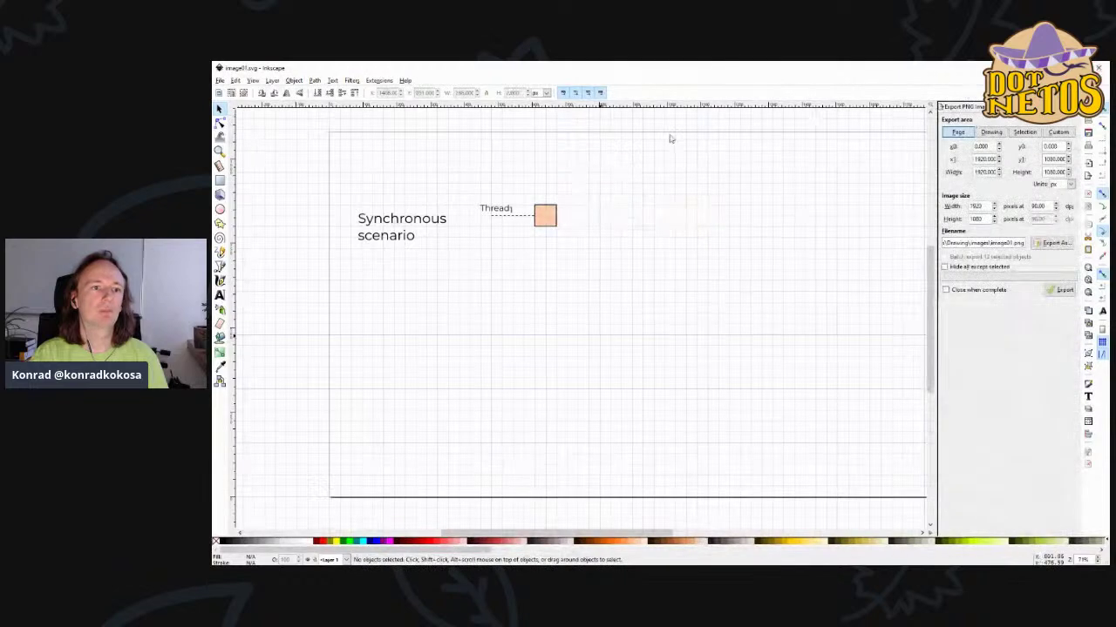